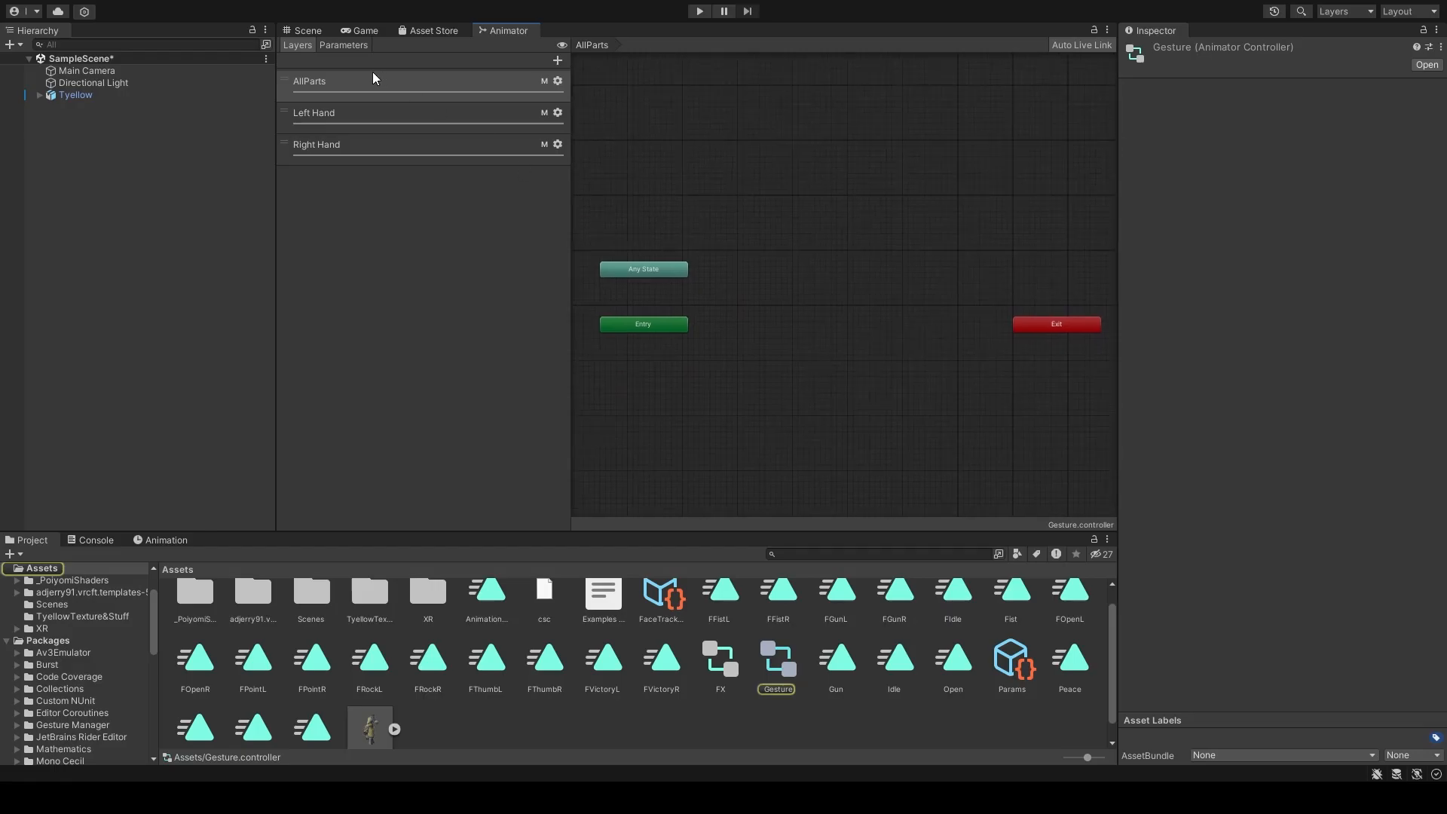
Step: Select the Tyellow avatar in the scene and open its animation timeline
left_click(309, 31)
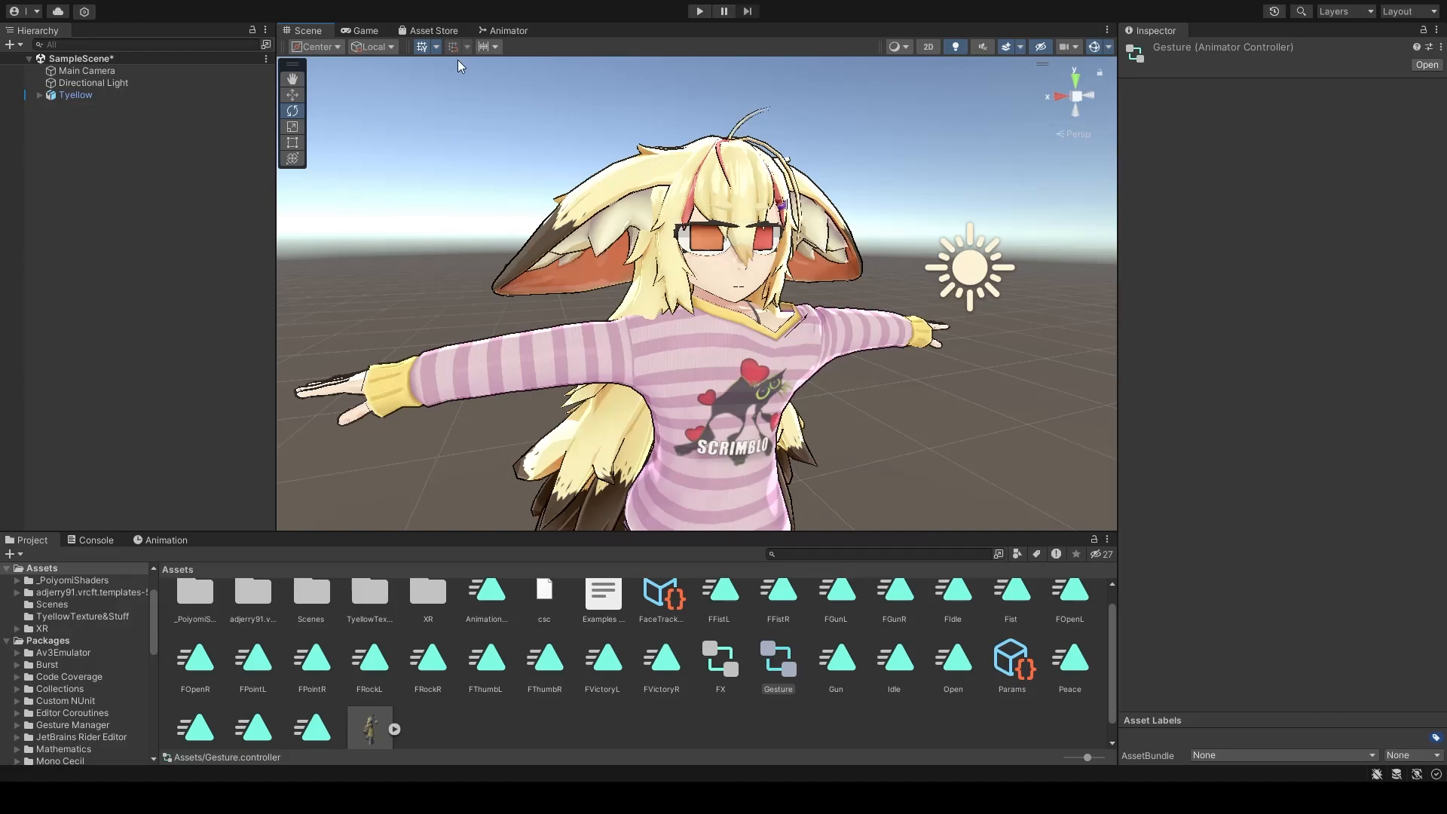
left_click(128, 95)
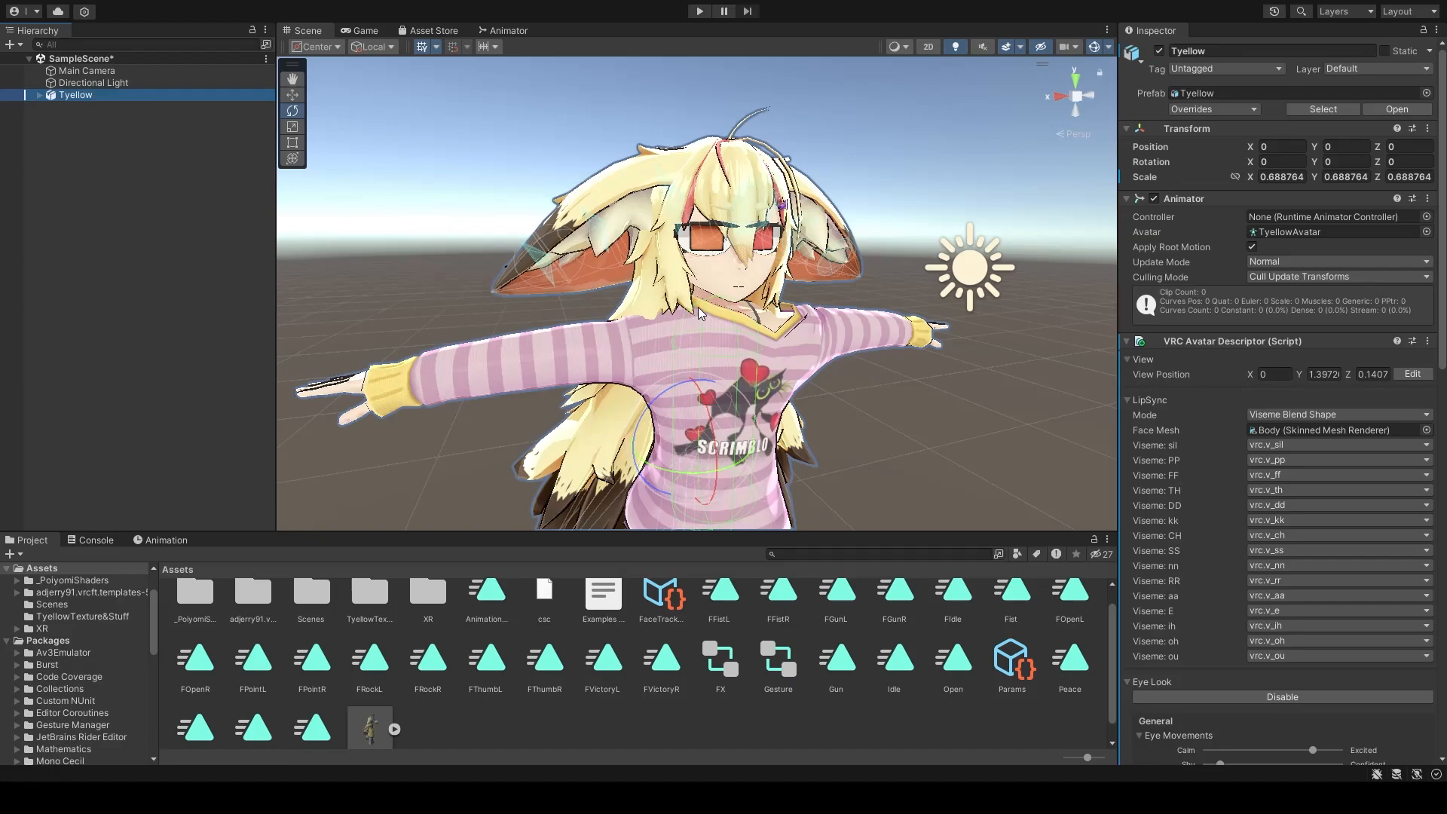
left_click_drag(832, 371, 868, 406, "alt")
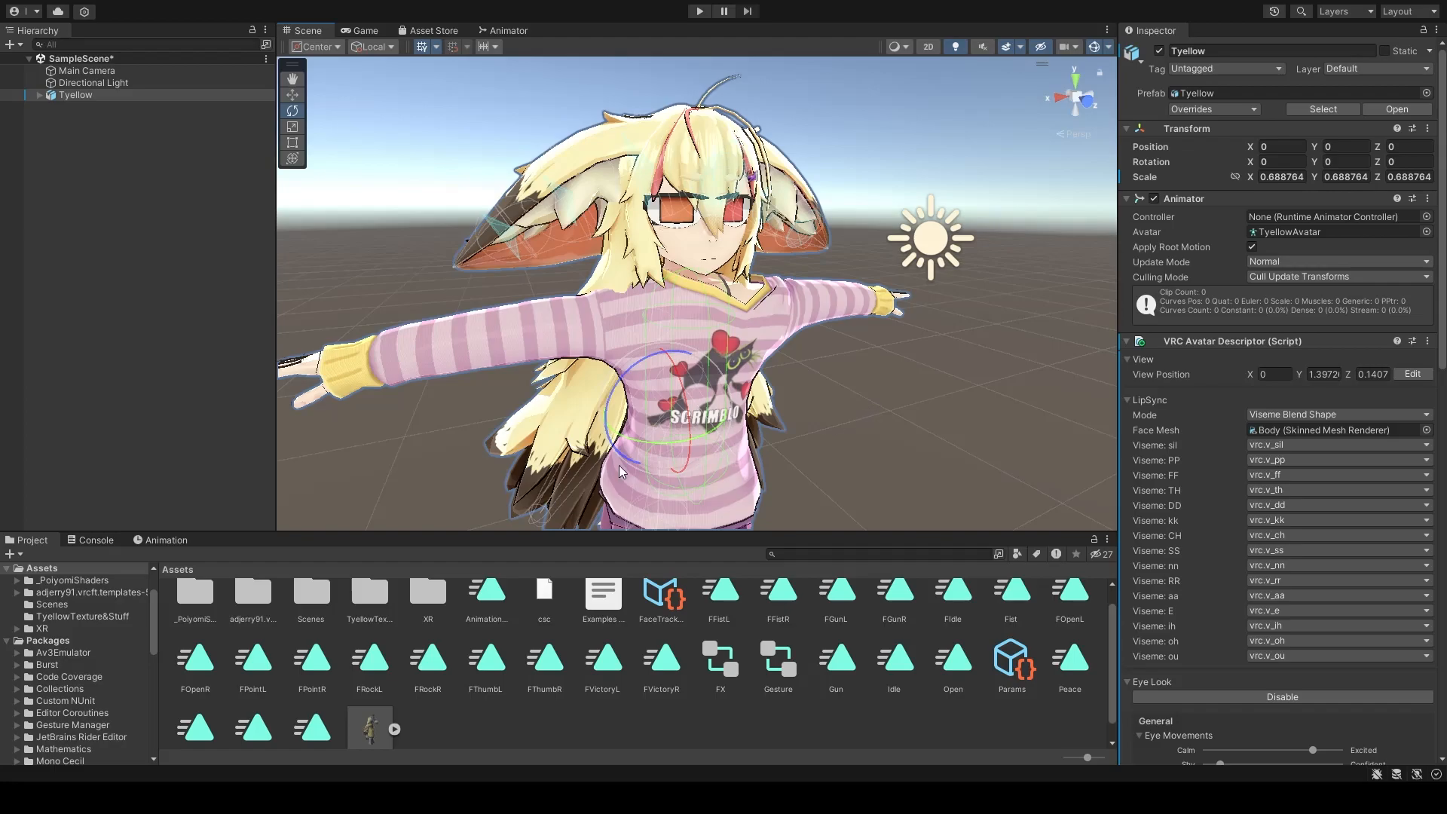
left_click(183, 540)
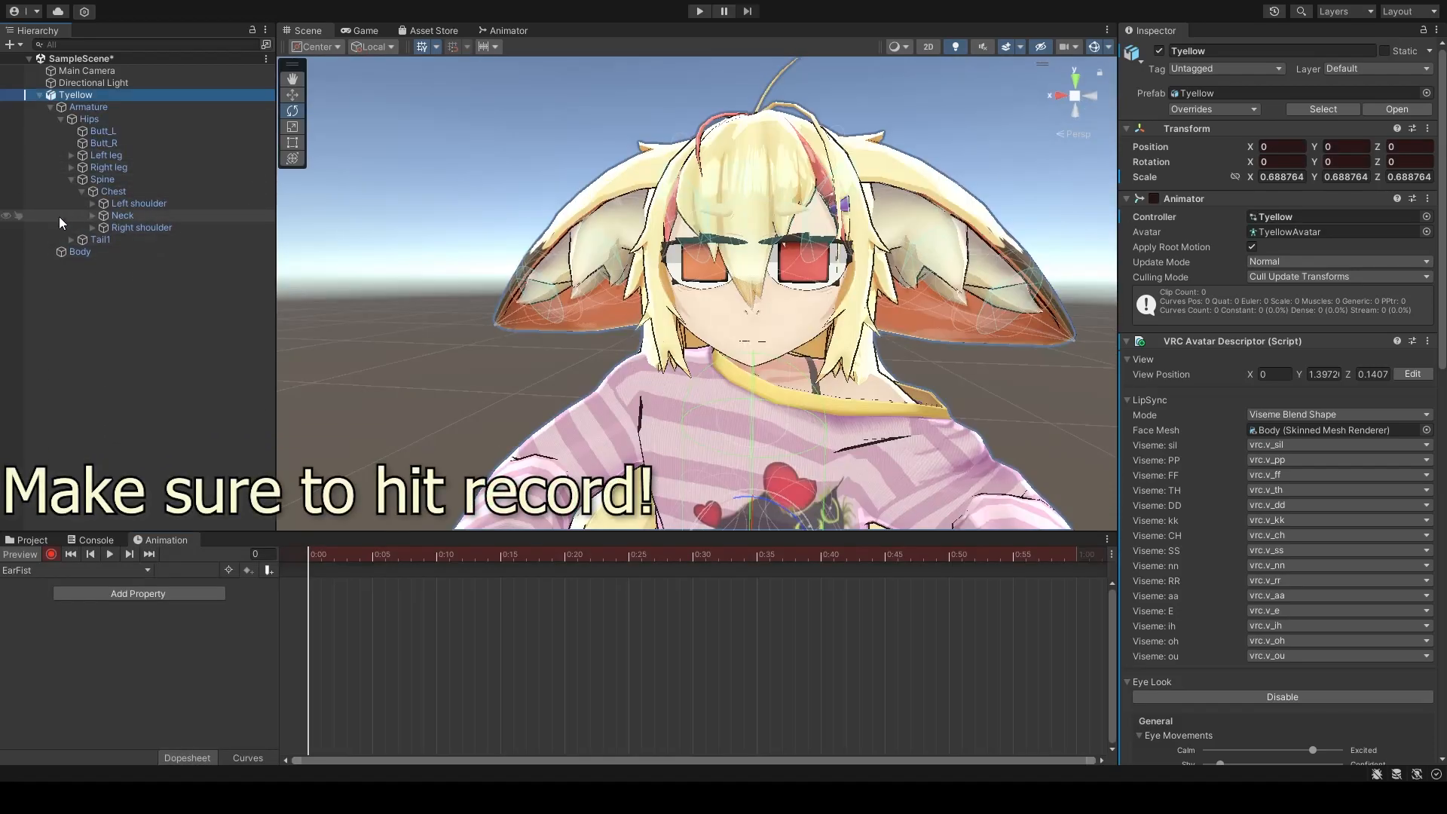
Step: Select the Ear1_L bone under the head's HairRoot and align the scene to the front view
left_click(92, 215)
left_click(113, 275)
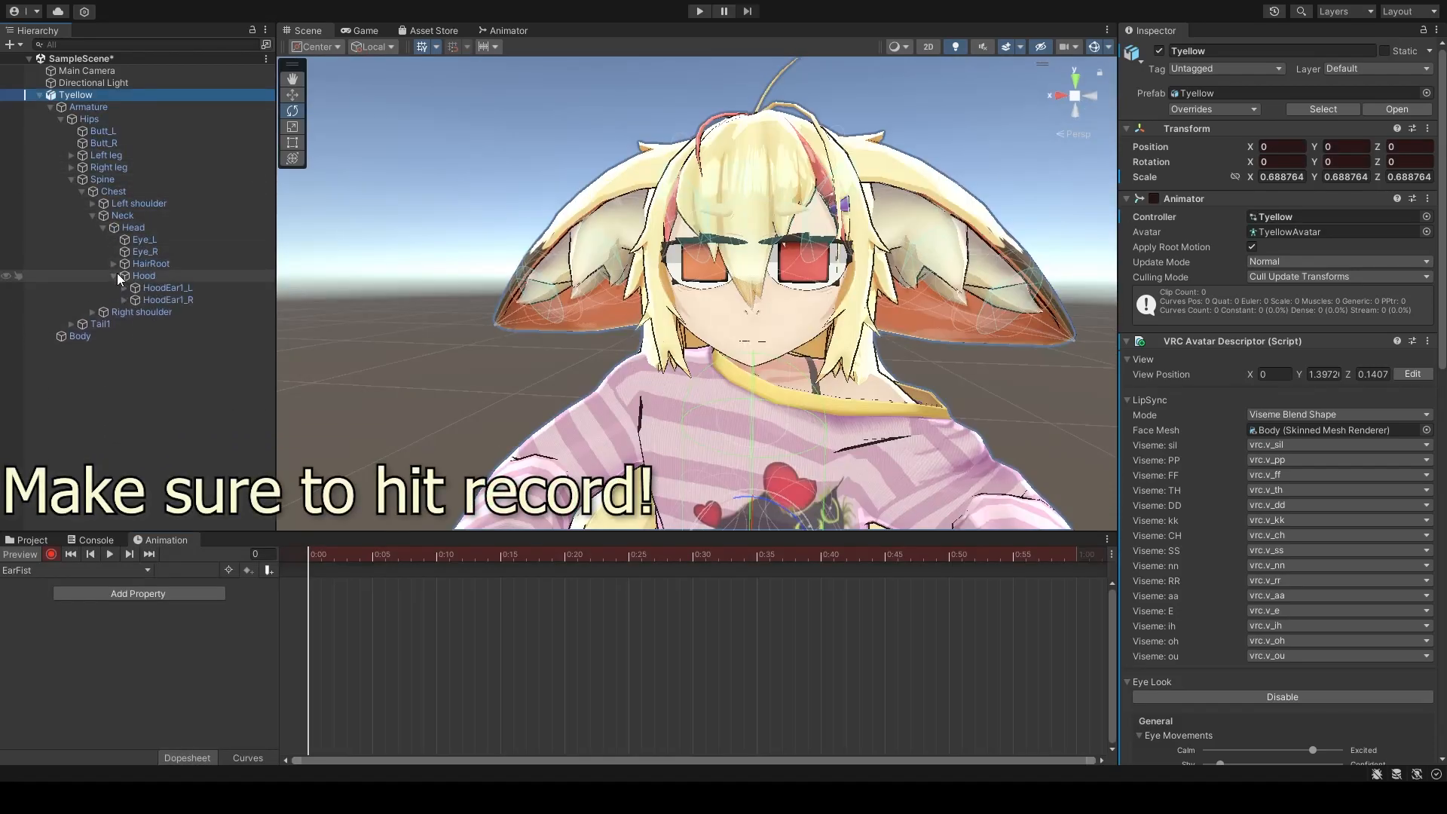
left_click(113, 276)
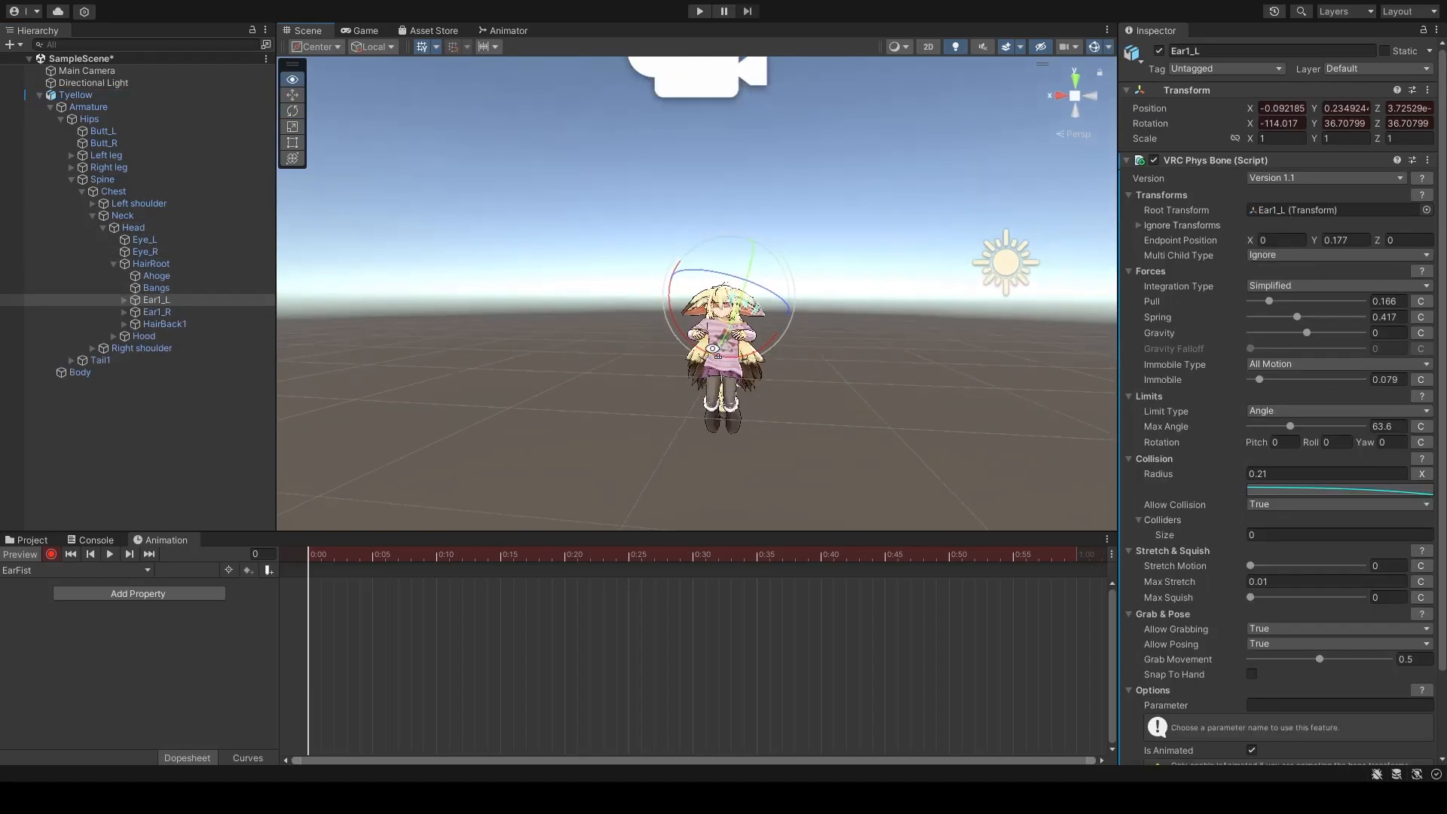
scroll(759, 352, "up", 10)
scroll(759, 352, "down", 8)
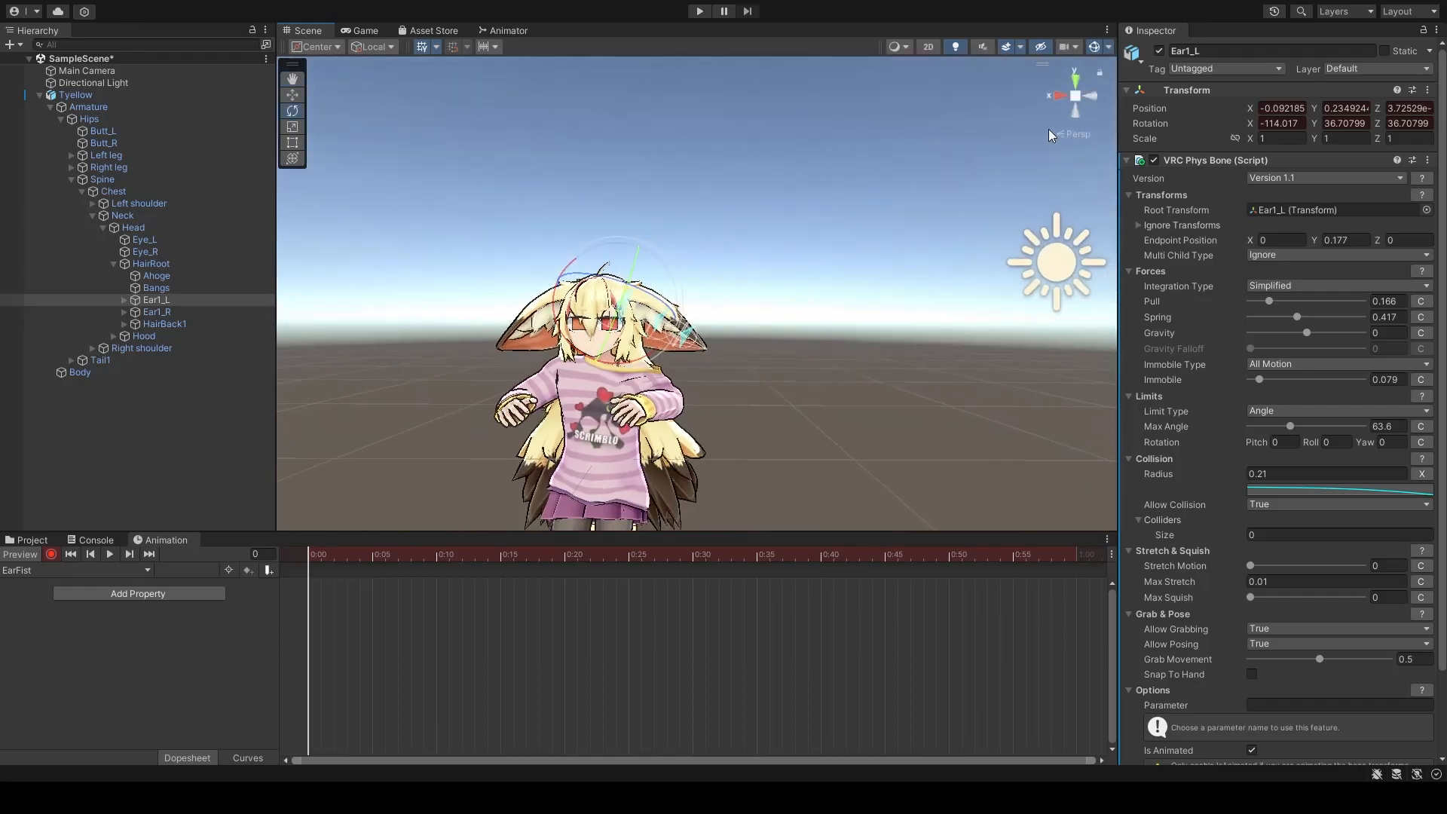
left_click(1077, 95)
left_click(1089, 97)
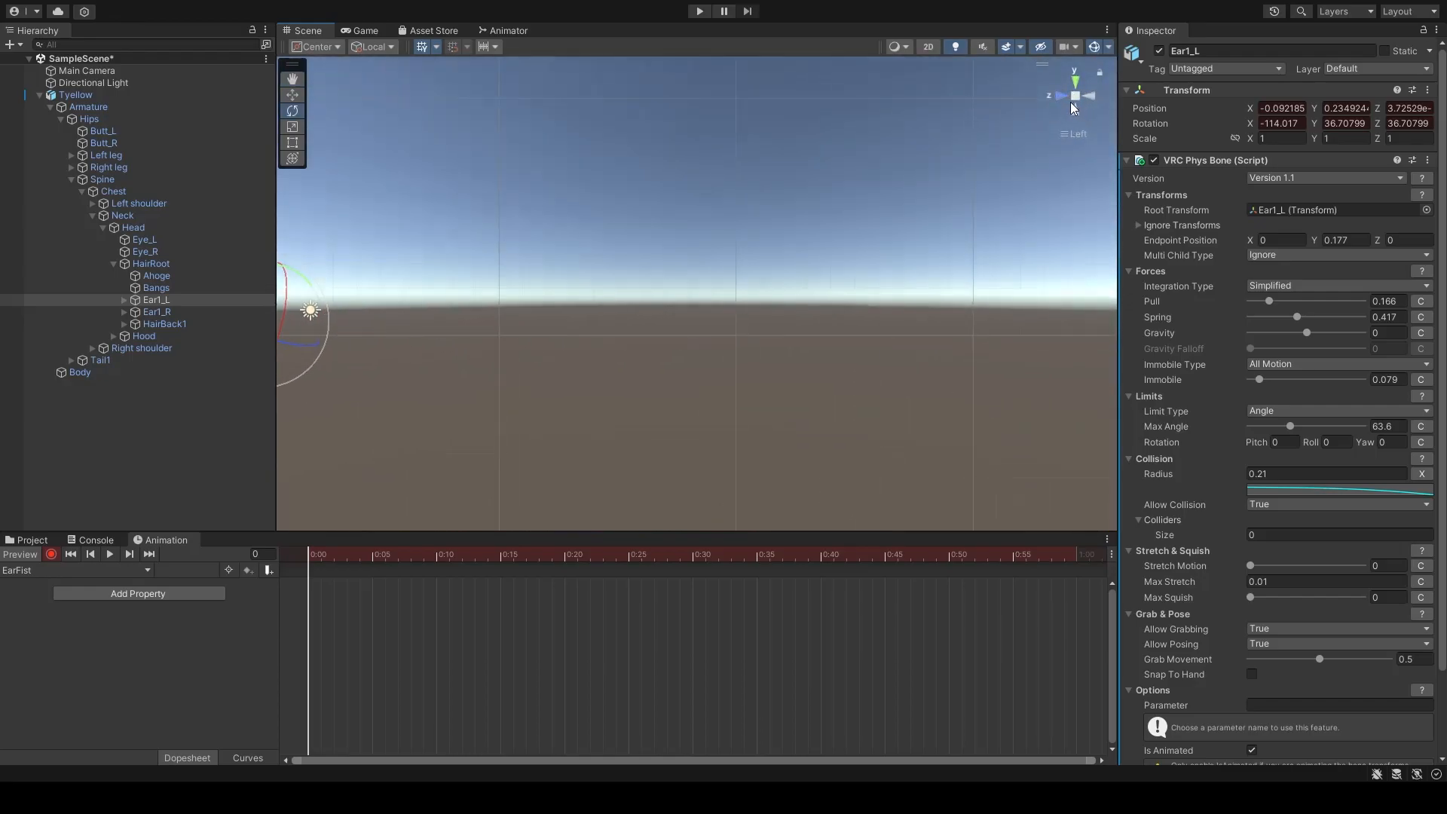
left_click(1063, 94)
left_click(1090, 97)
left_click(1064, 96)
scroll(676, 347, "up", 8)
scroll(631, 344, "down", 5)
double_click(156, 301)
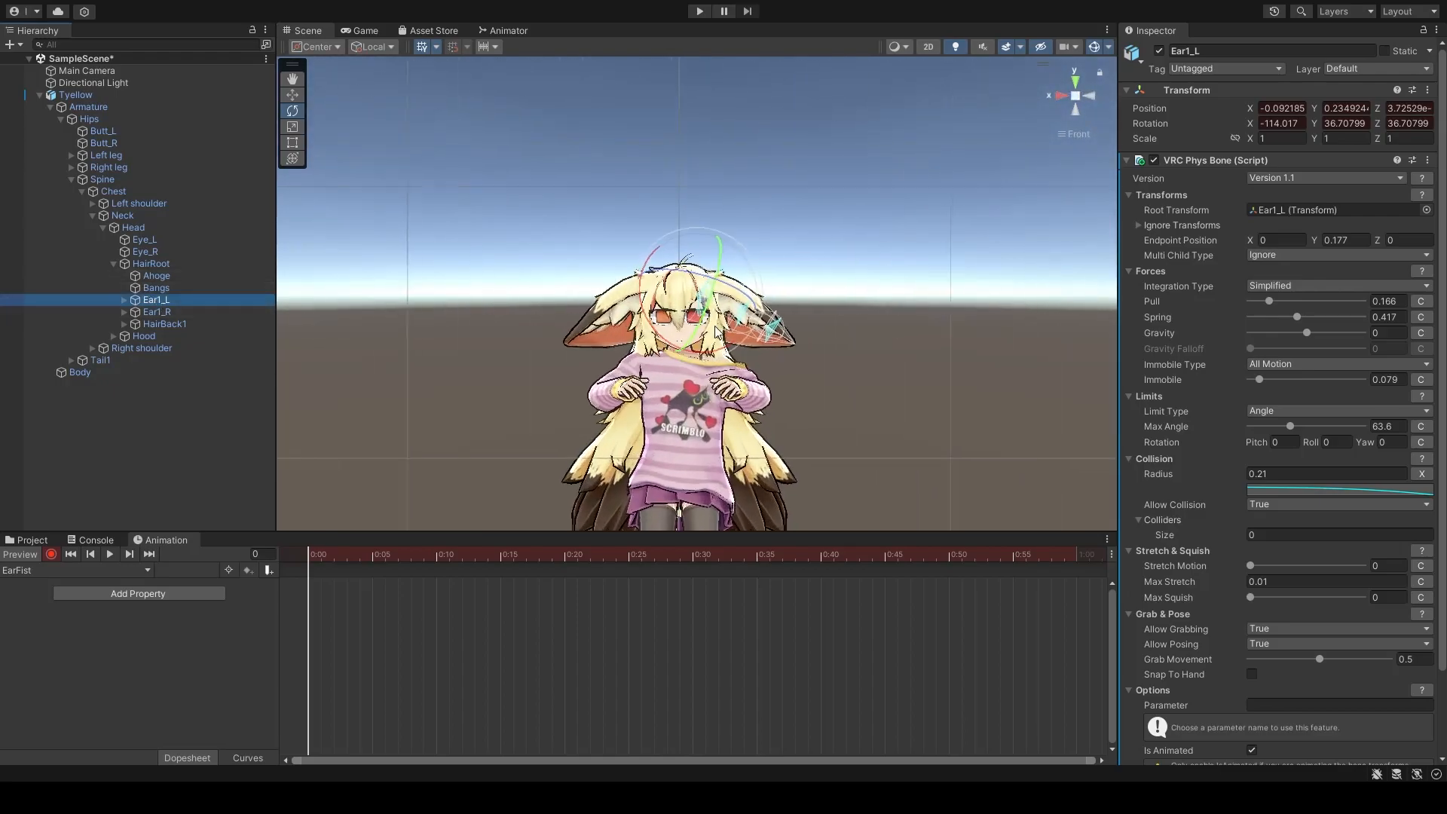
Step: Rotate the Ear1_L bone so the ear stands upright, at about X -159, Y -70, Z 158 degrees
scroll(687, 388, "down", 1)
scroll(724, 379, "up", 2)
scroll(734, 376, "up", 4)
scroll(734, 377, "down", 4)
scroll(746, 324, "up", 4)
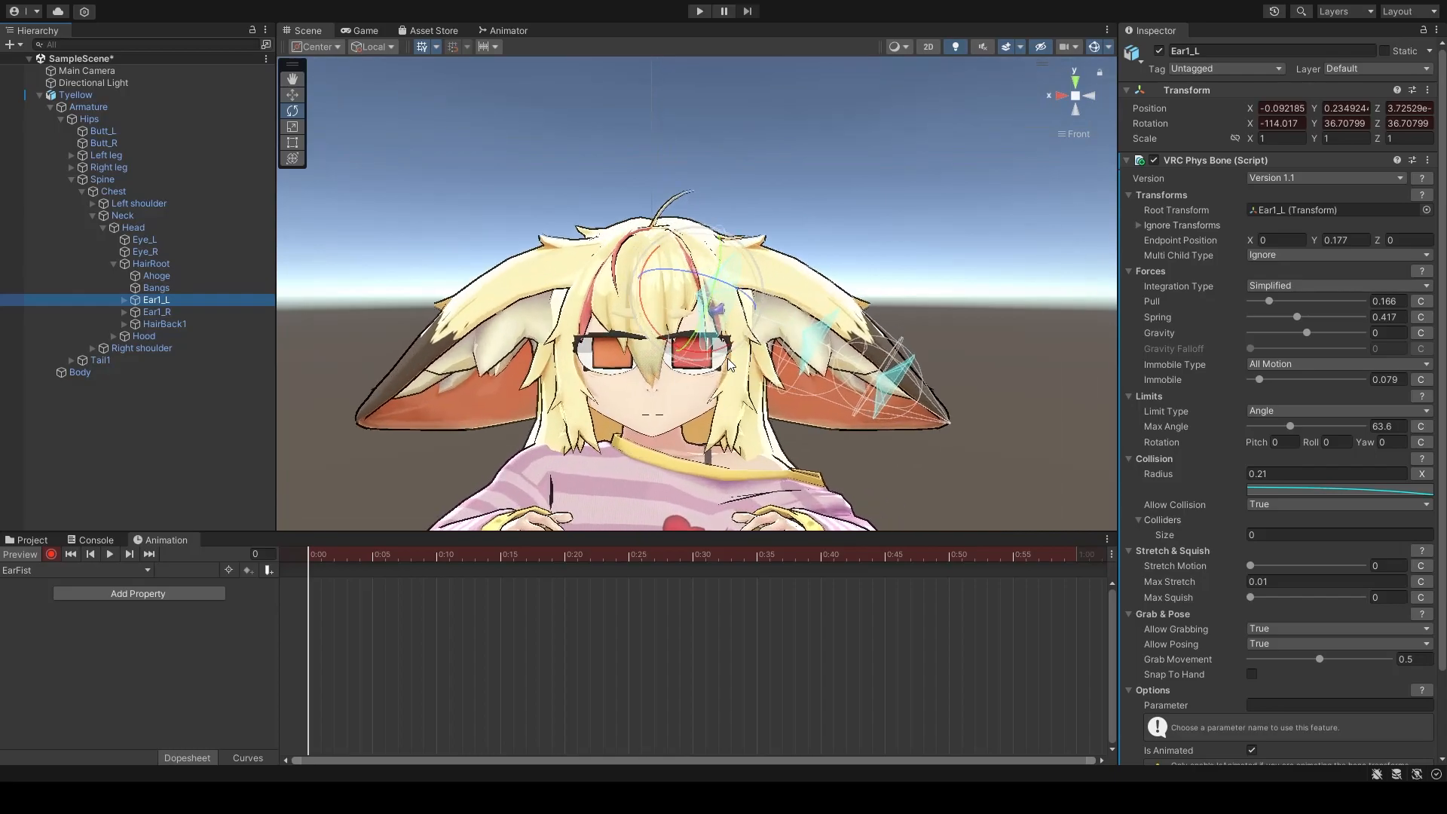
middle_click_drag(814, 261, 823, 368)
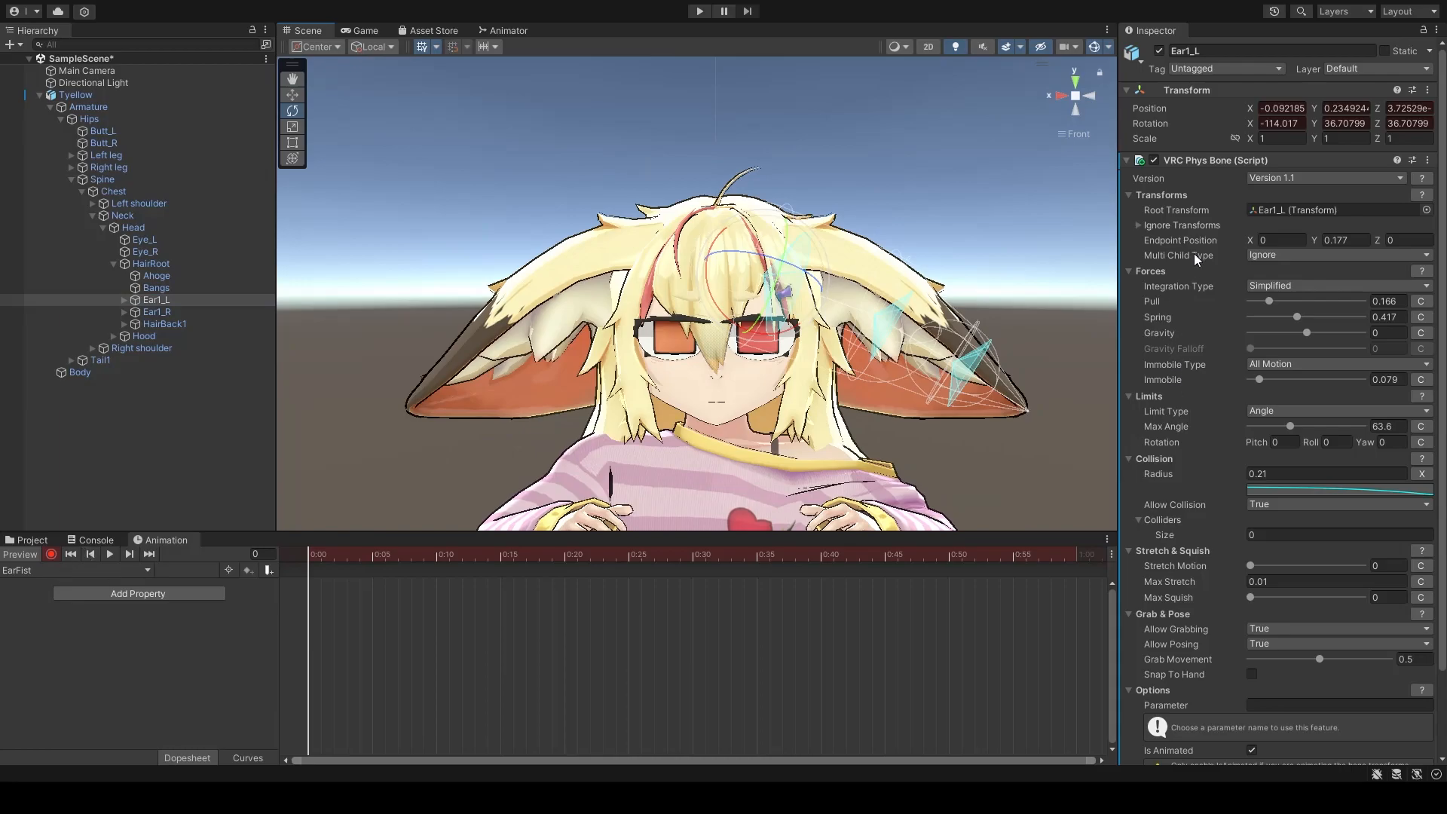
left_click_drag(824, 250, 581, 119)
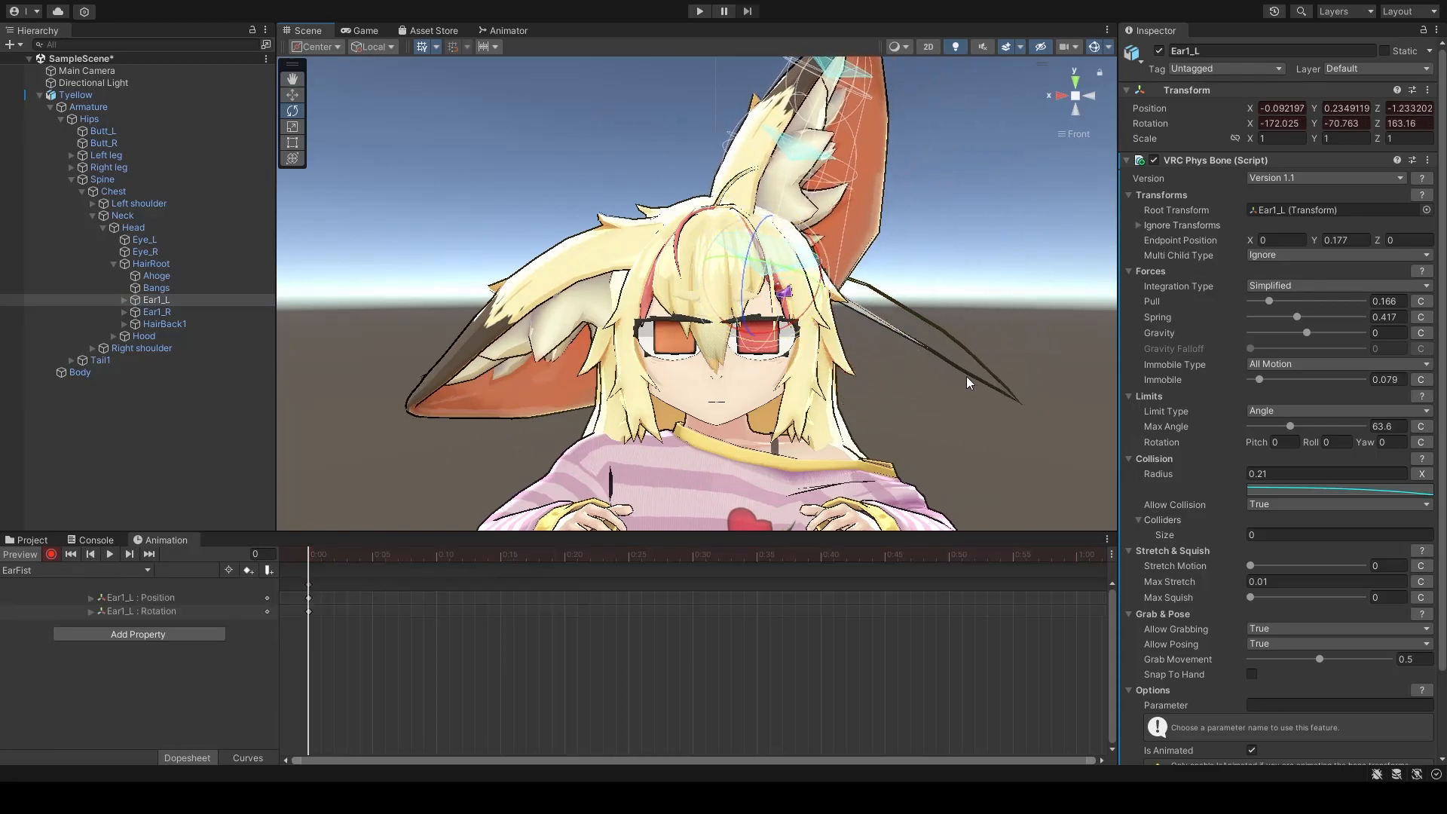
middle_click_drag(958, 362, 581, 276)
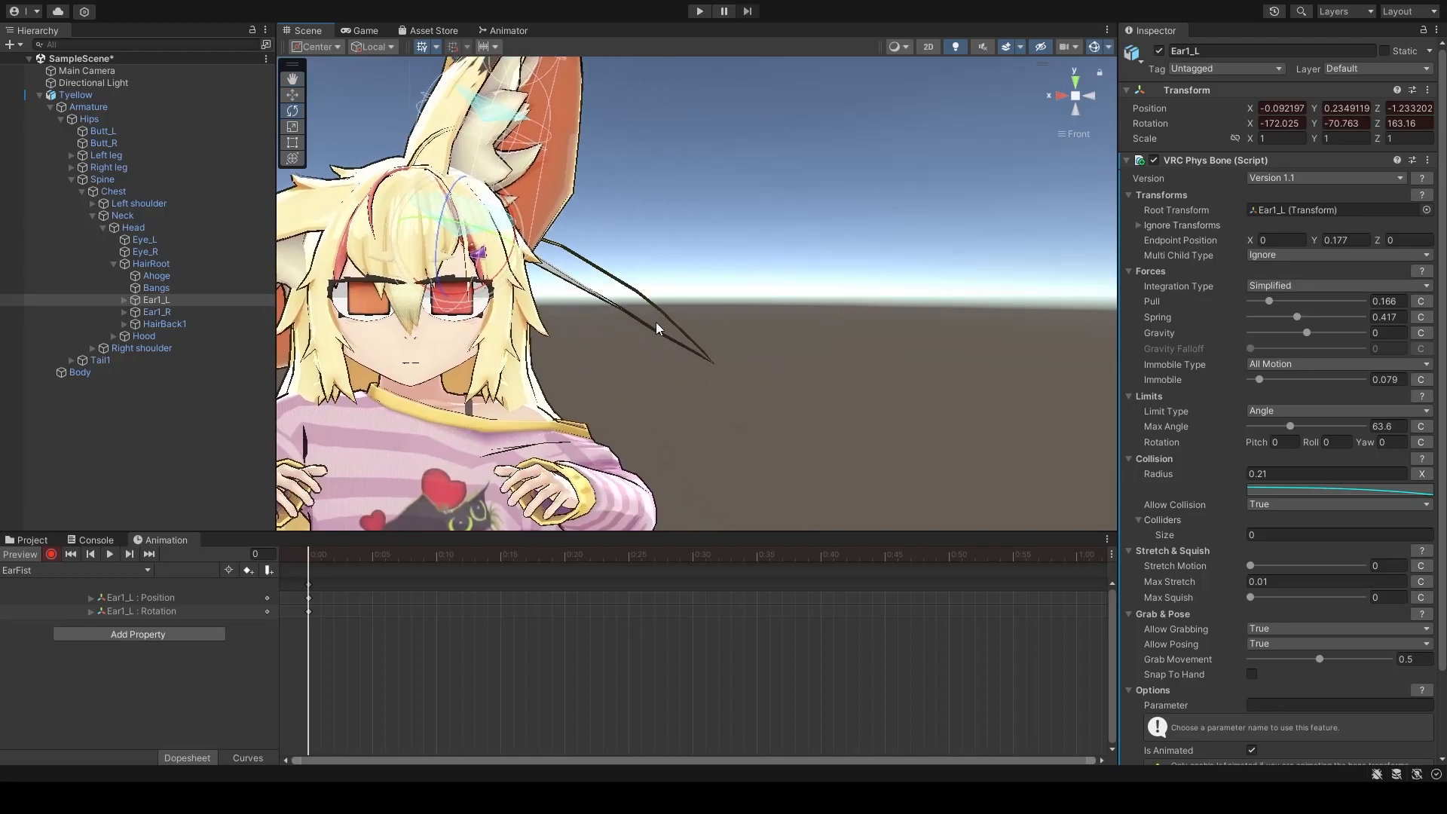
middle_click_drag(653, 338, 875, 413)
left_click_drag(739, 296, 775, 299)
mouse_move(851, 269)
right_mouse_down()
mouse_move(867, 270)
mouse_move(648, 273)
mouse_move(862, 269)
mouse_move(841, 273)
right_mouse_up()
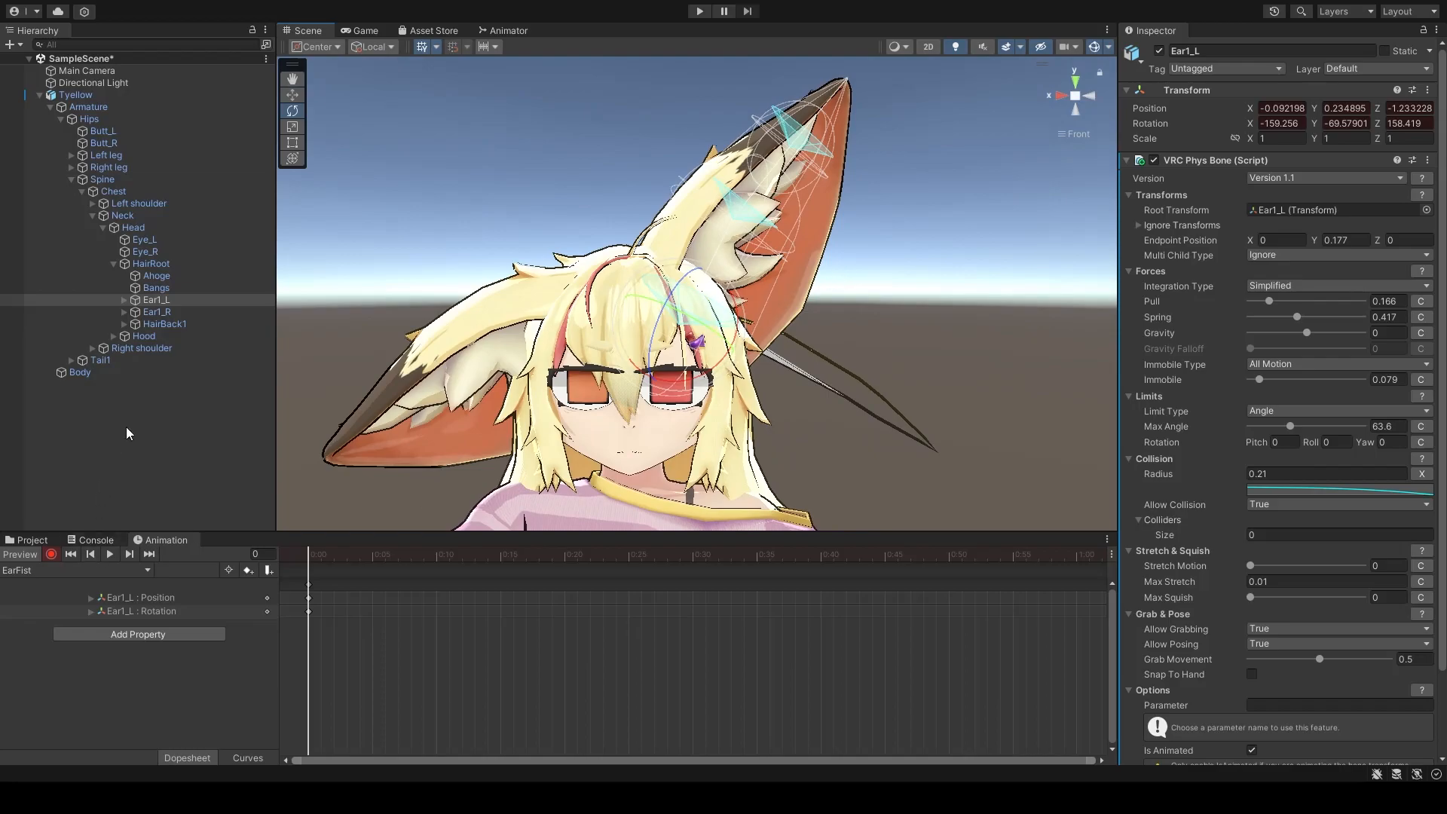
Step: Rotate the Ear2_L bone to about X -8.4, Y 10.5, Z 7.3 degrees to straighten the ear's middle section
left_click(125, 300)
left_click(166, 312)
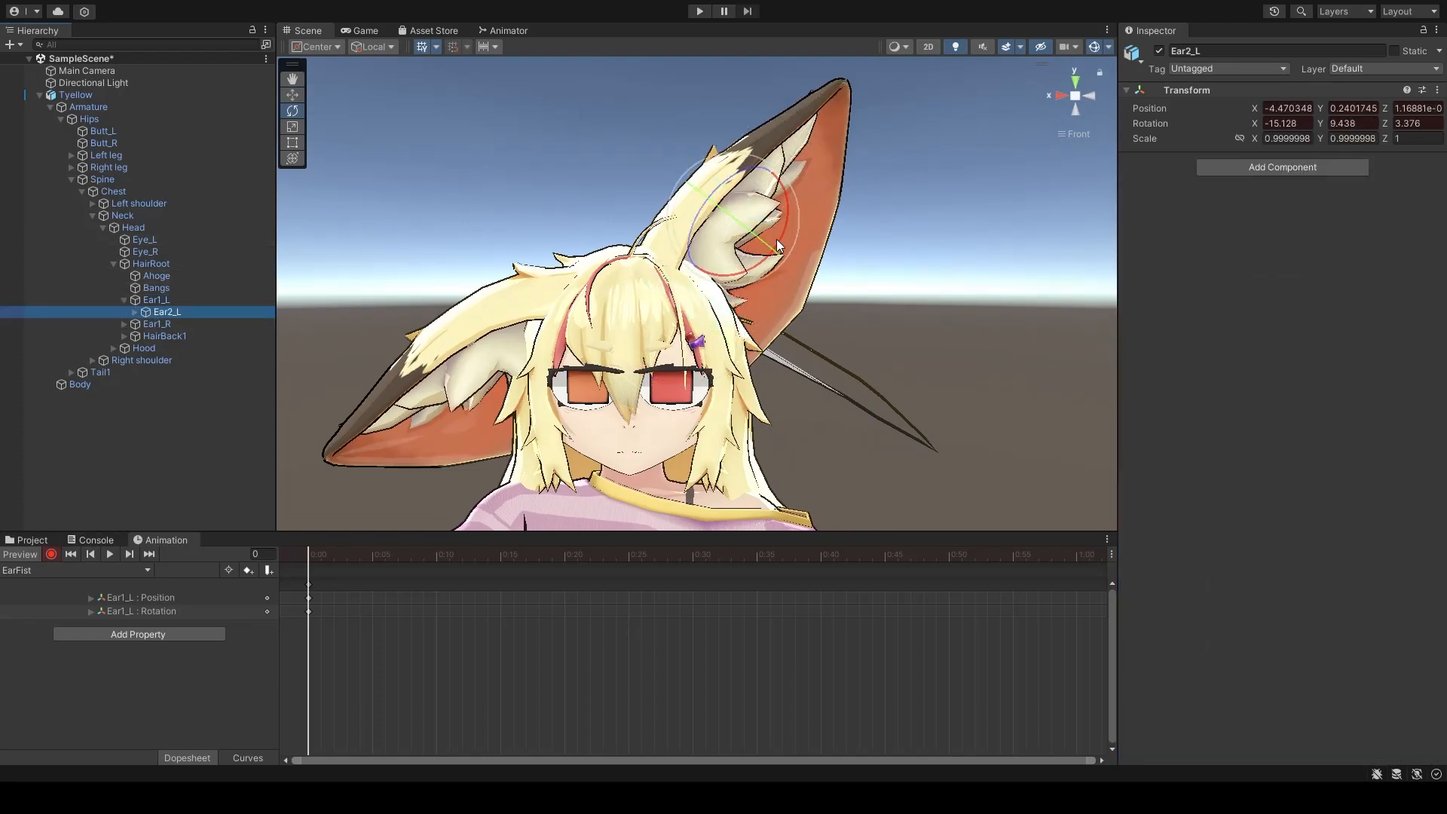
left_click(1064, 91)
left_click(1067, 97)
left_click_drag(802, 207, 793, 174)
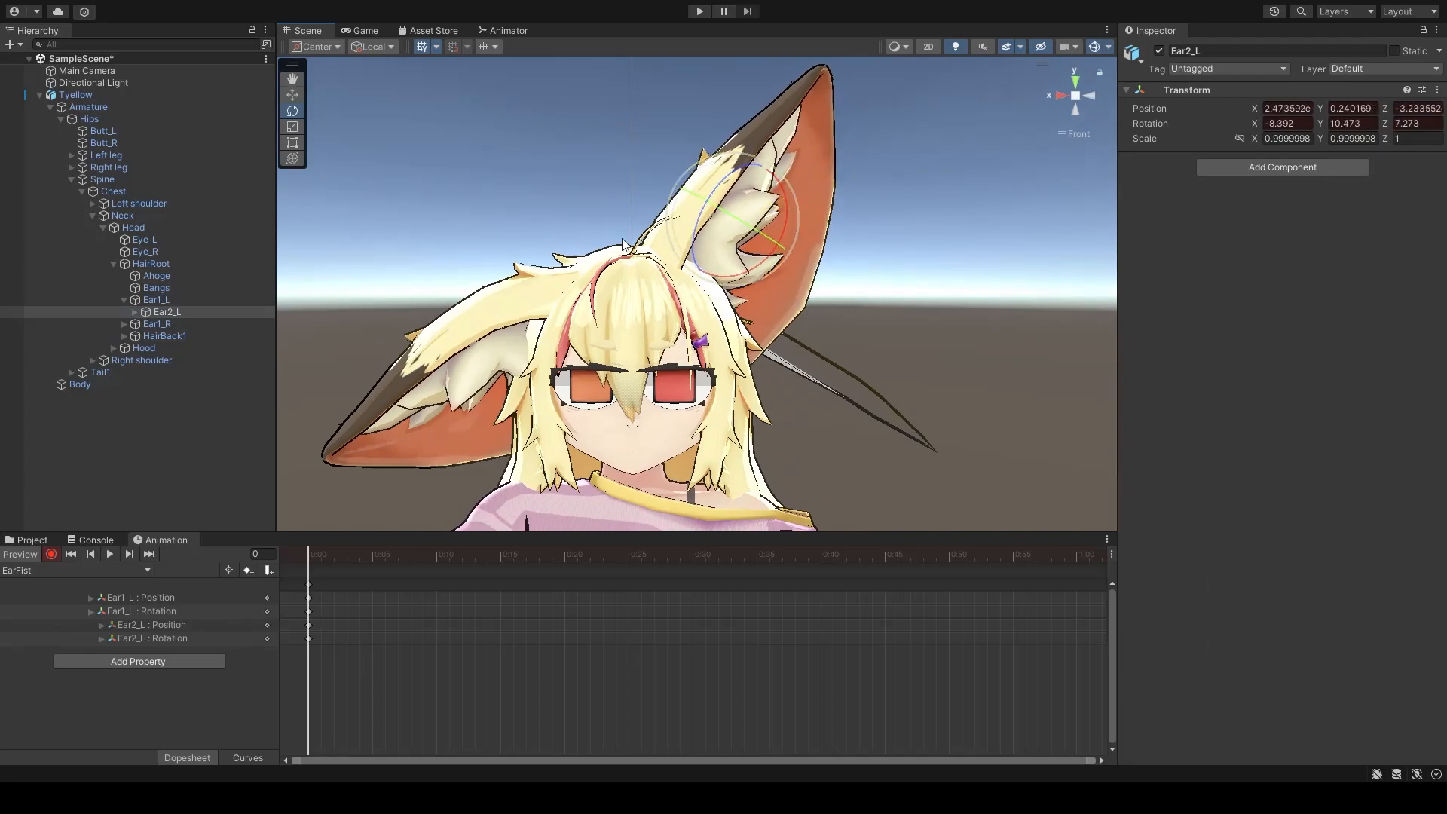
Step: Rotate the ear tip bone Ear3_L to about X 0, Y 1.8, Z 7.9 degrees
left_click(135, 312)
left_click(157, 325)
left_click_drag(840, 129, 849, 112)
right_click_drag(865, 334, 799, 331)
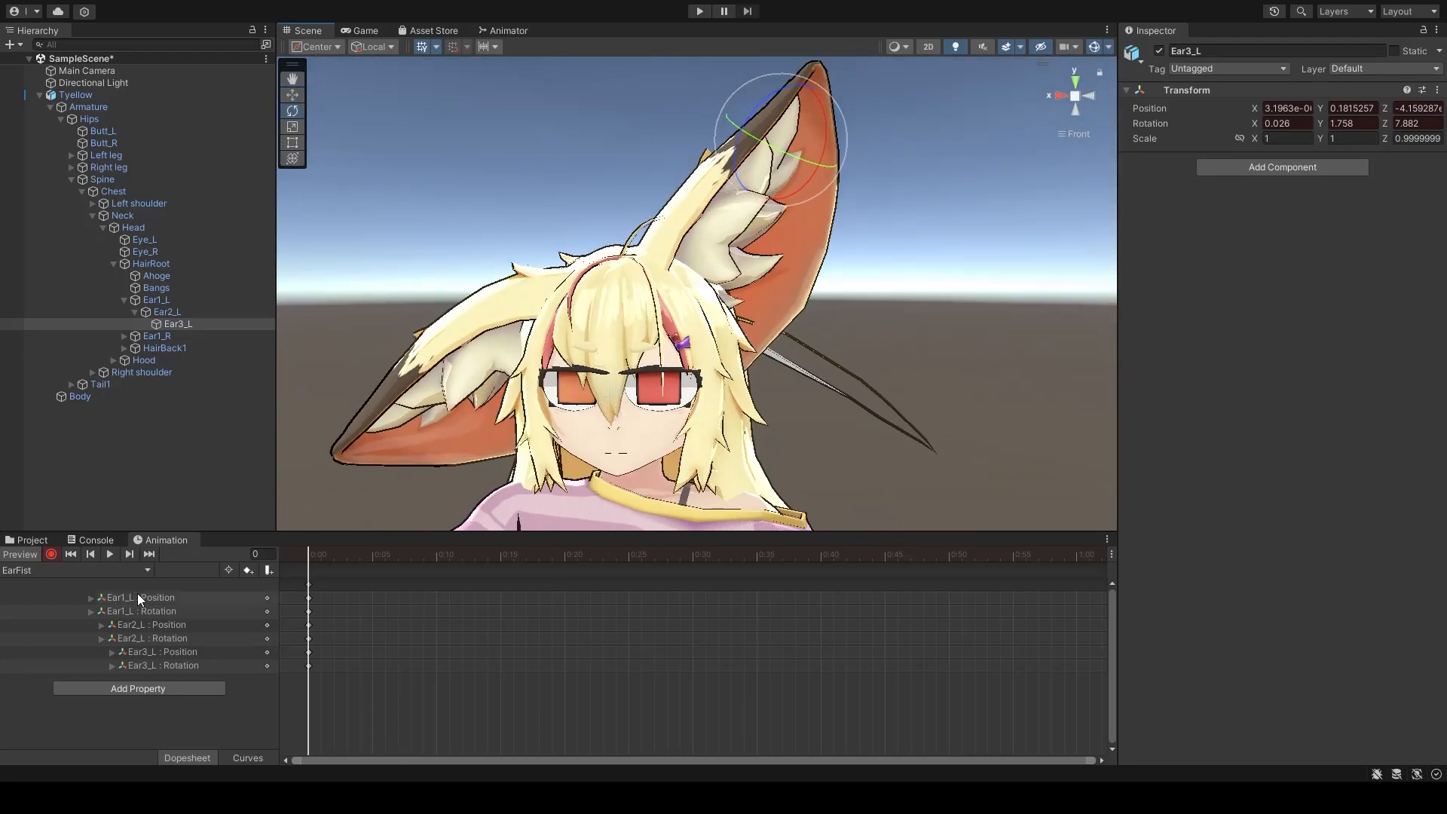
Step: Delete the Position tracks of Ear1_L, Ear2_L and Ear3_L from the EarFist clip, keeping their Rotation tracks
left_click(158, 597)
left_click(164, 624, "ctrl")
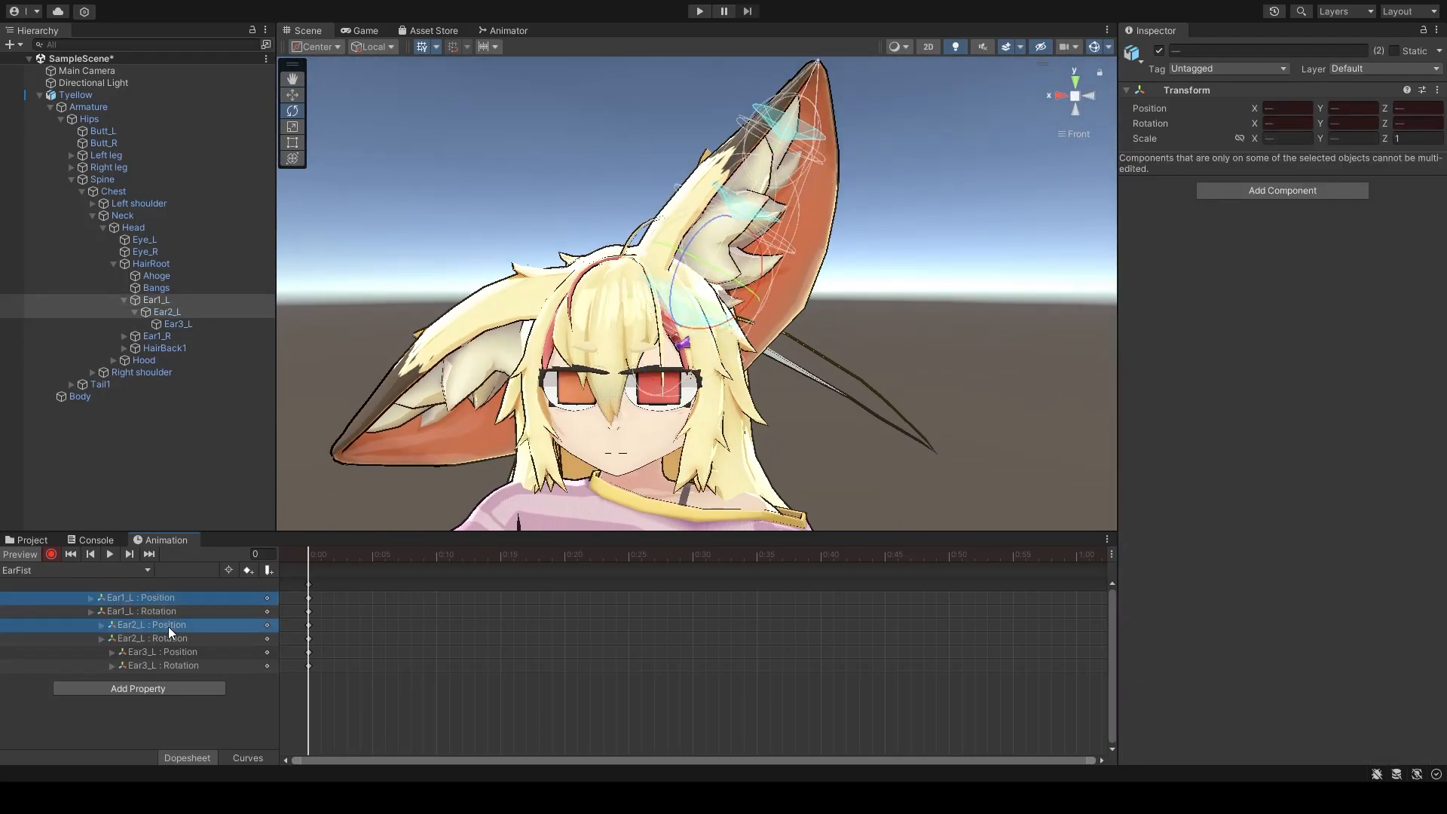
left_click(186, 653, "ctrl")
key("Delete")
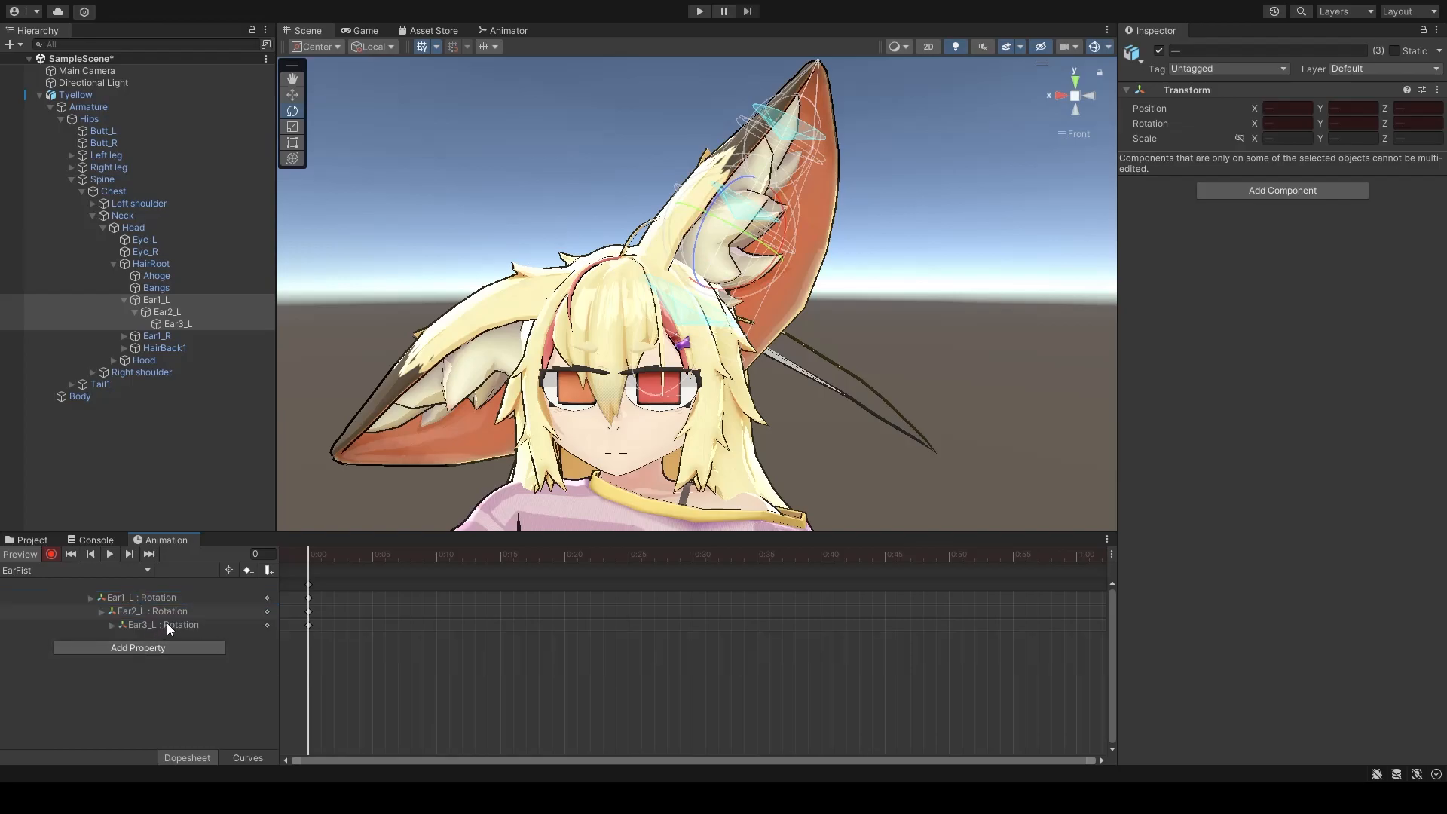
left_click_drag(850, 357, 999, 478, "alt")
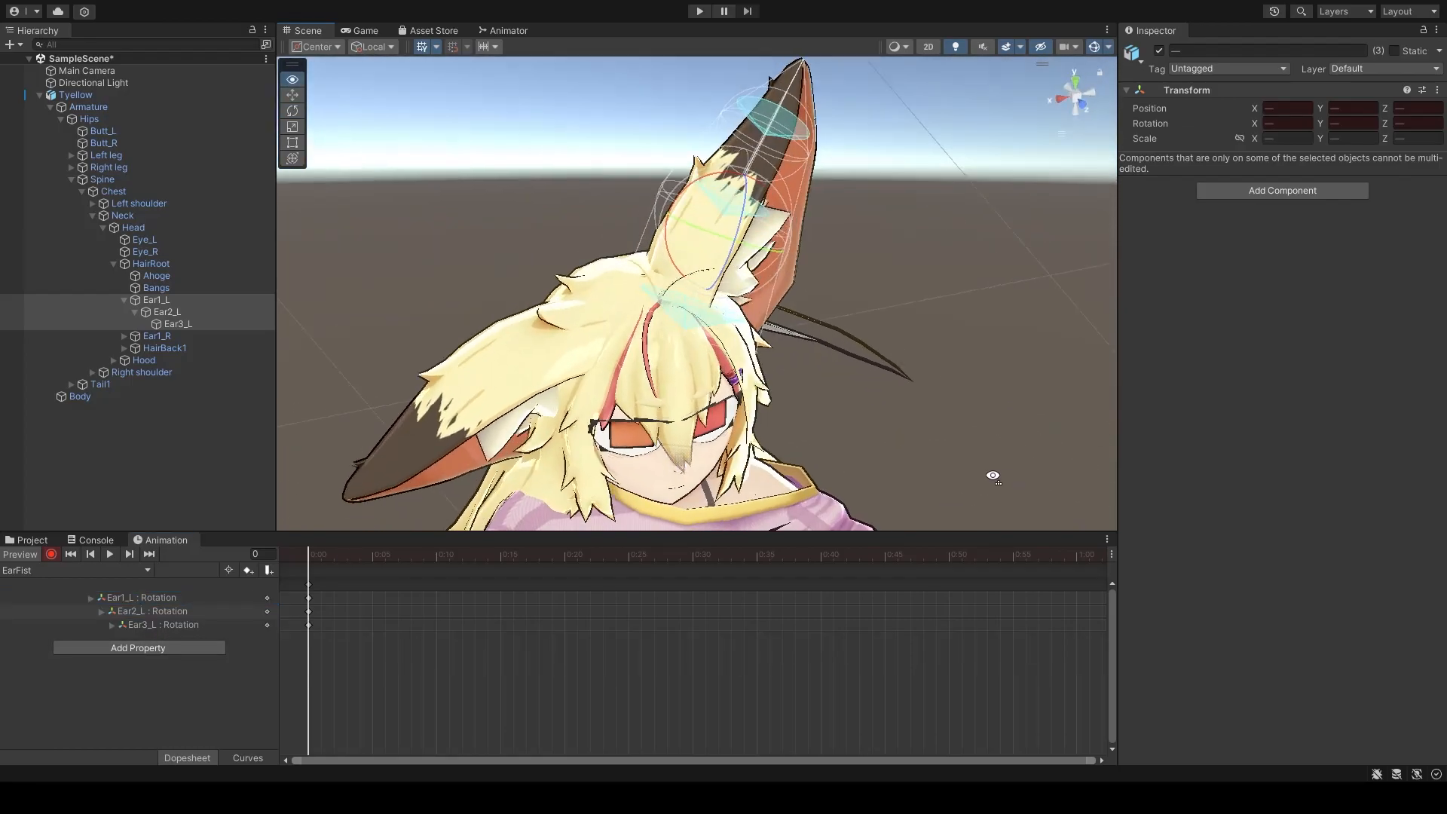
Step: Rotate the Ear1_R bone slightly in the front view to record its rotation in the EarFist clip
left_click(155, 300)
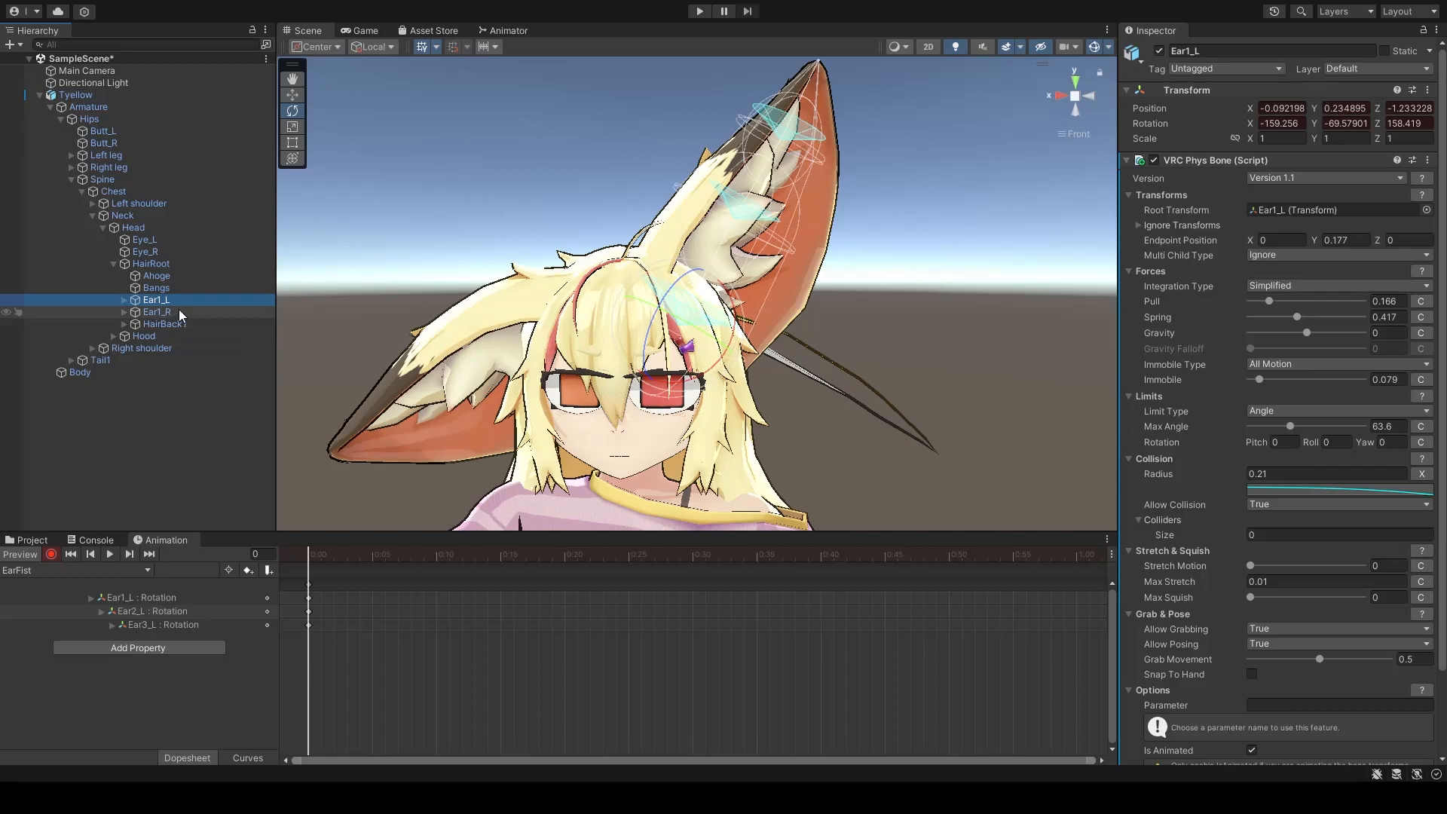
left_click(173, 312)
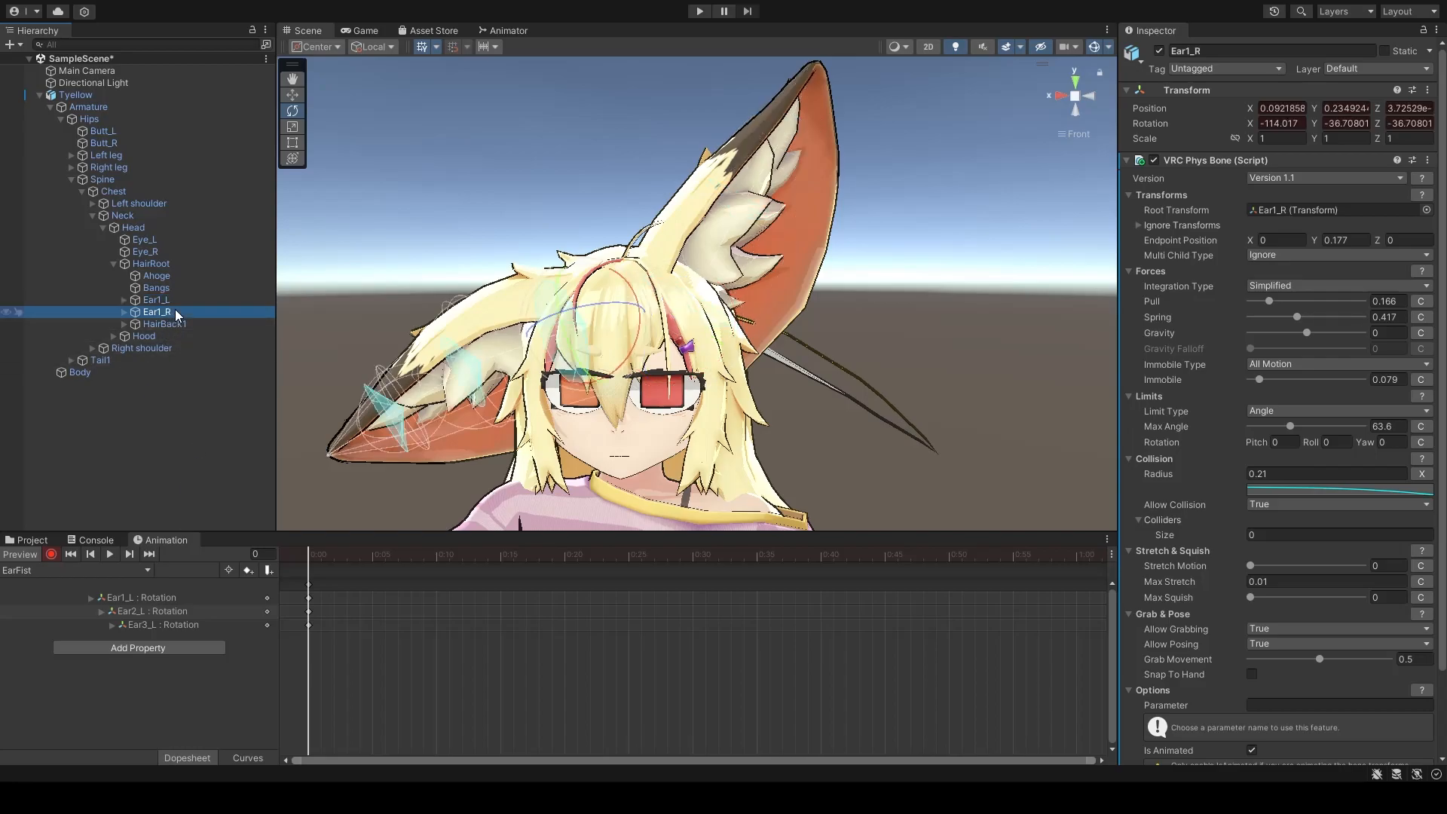
left_click(1088, 96)
left_click(1062, 97)
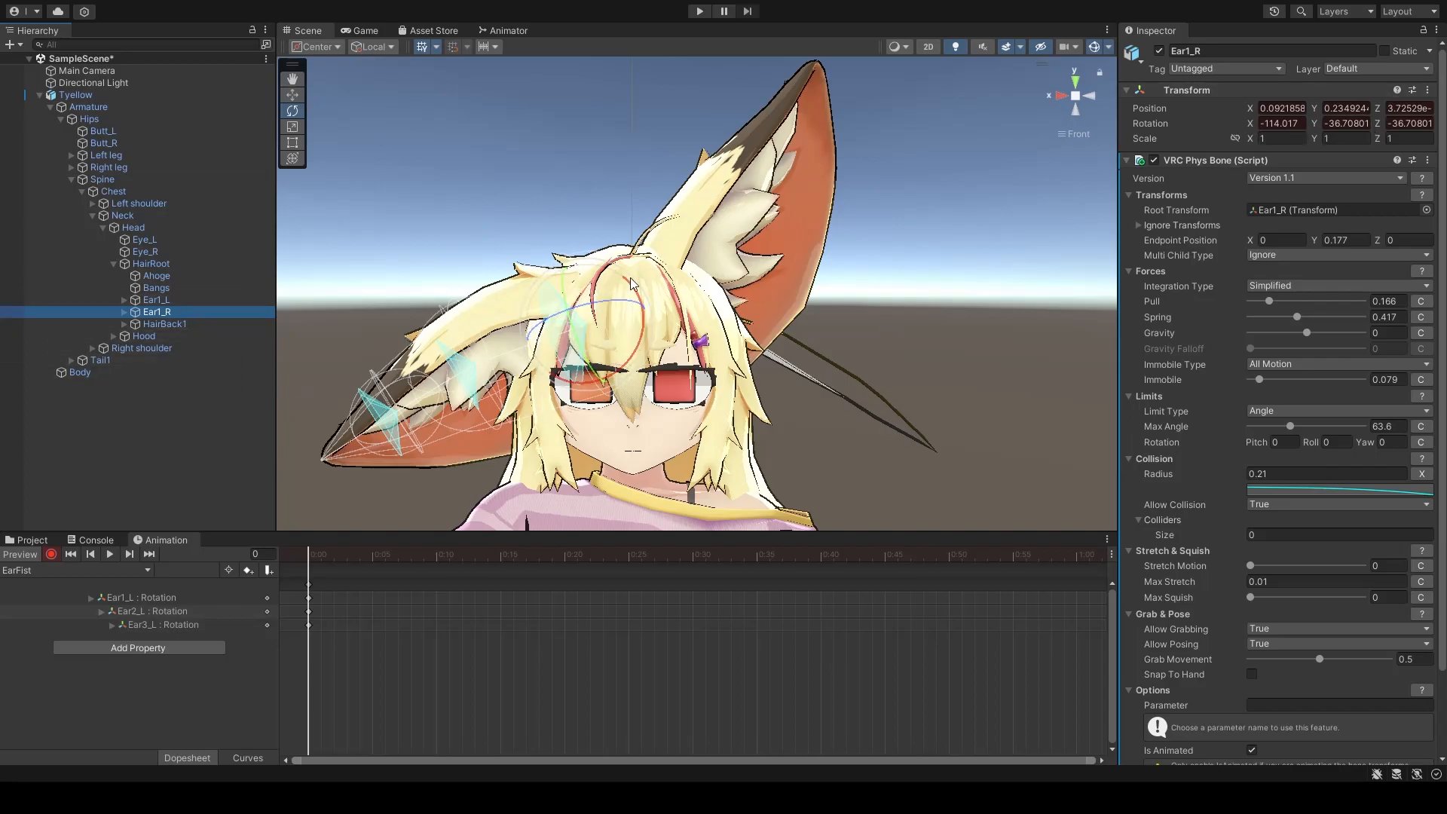
left_click_drag(635, 274, 617, 287)
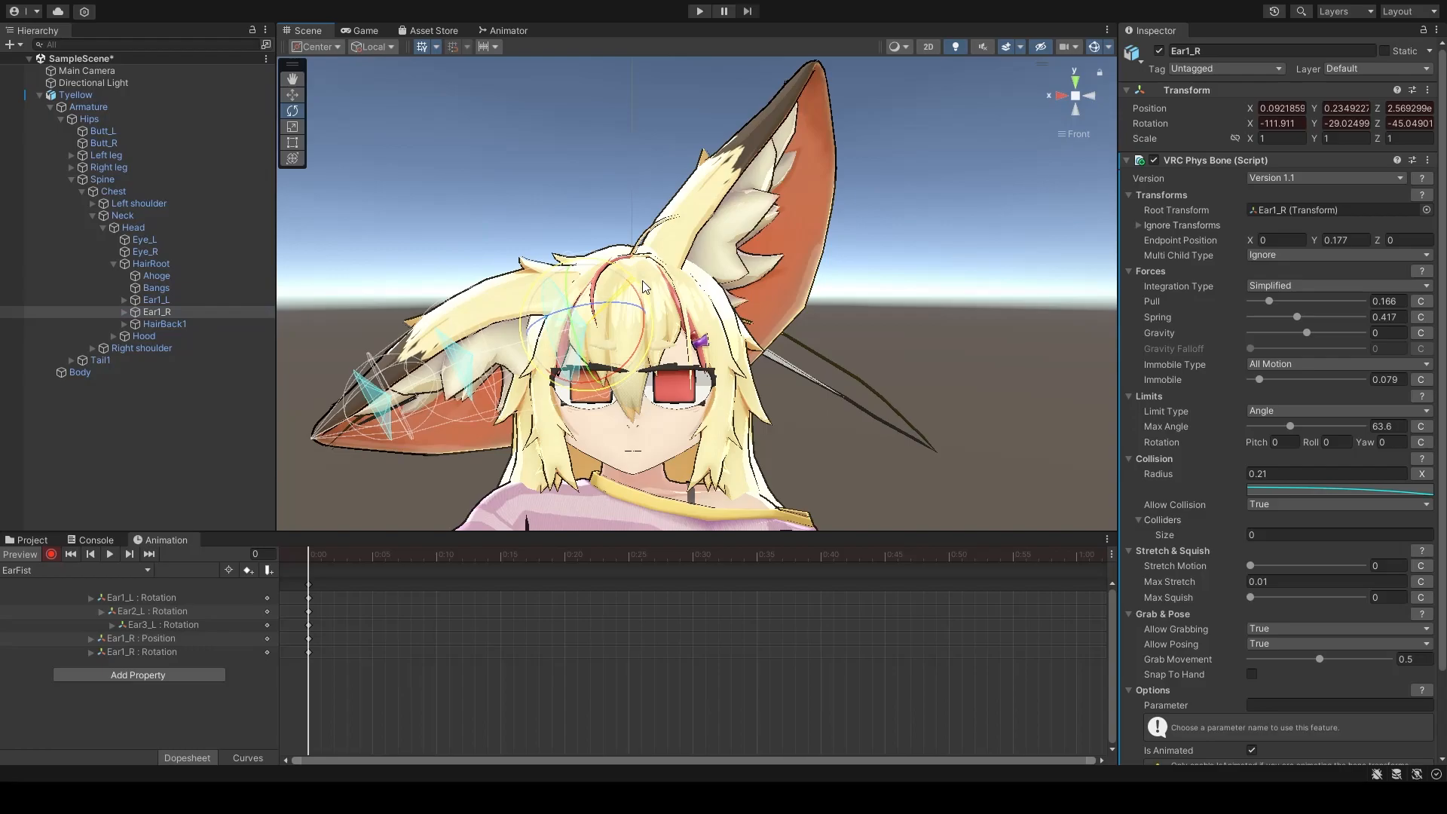
Step: Rotate the Ear2_R and Ear3_R bones slightly to record their rotations in the clip
left_click(123, 311)
left_click(155, 323)
left_click_drag(518, 300, 449, 353)
left_click(135, 324)
left_click(205, 335)
Step: Delete the Position tracks of Ear1_R, Ear2_R and Ear3_R from the clip
left_click(467, 588, "ctrl")
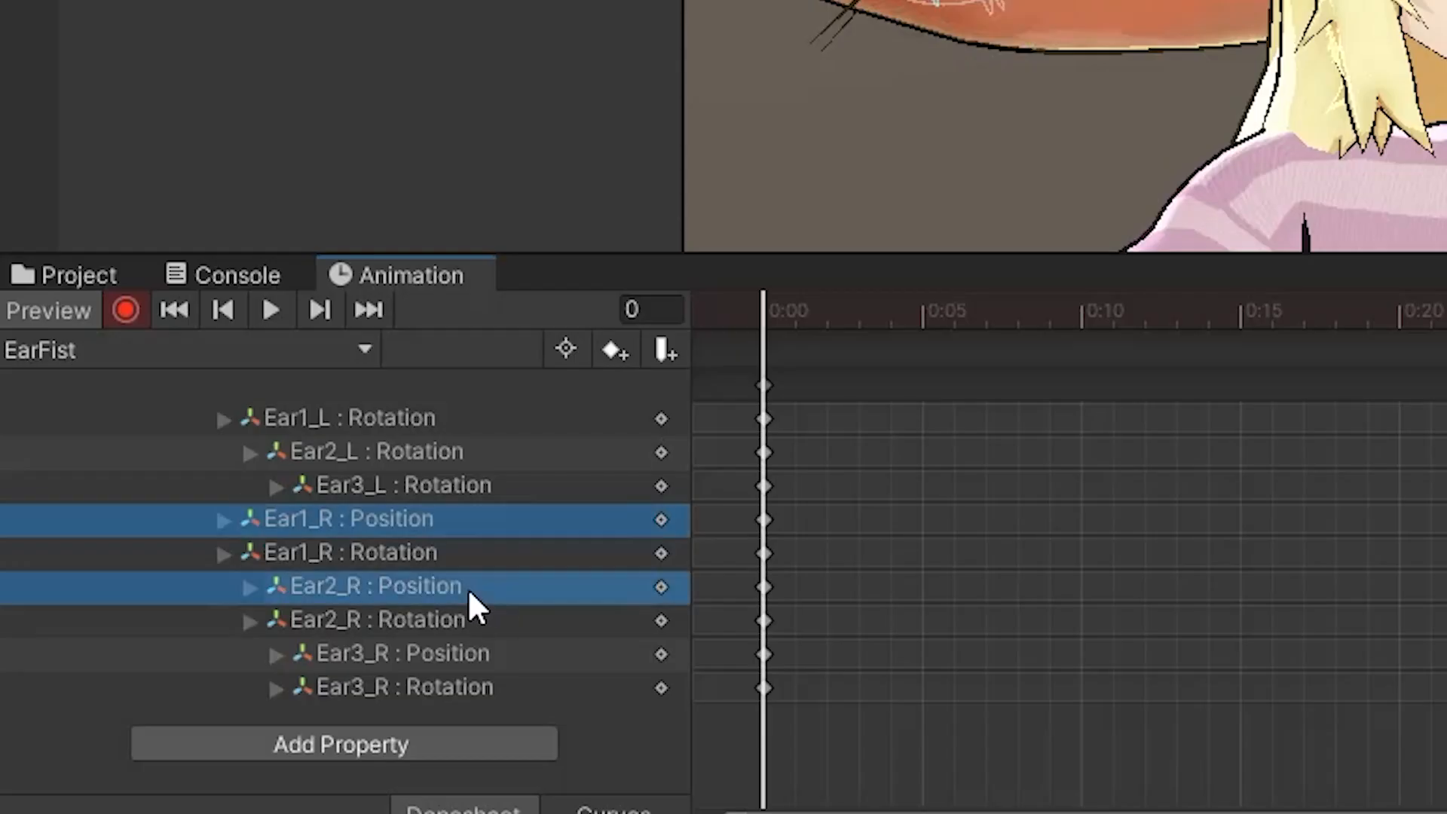
left_click(475, 654, "ctrl")
key("Delete")
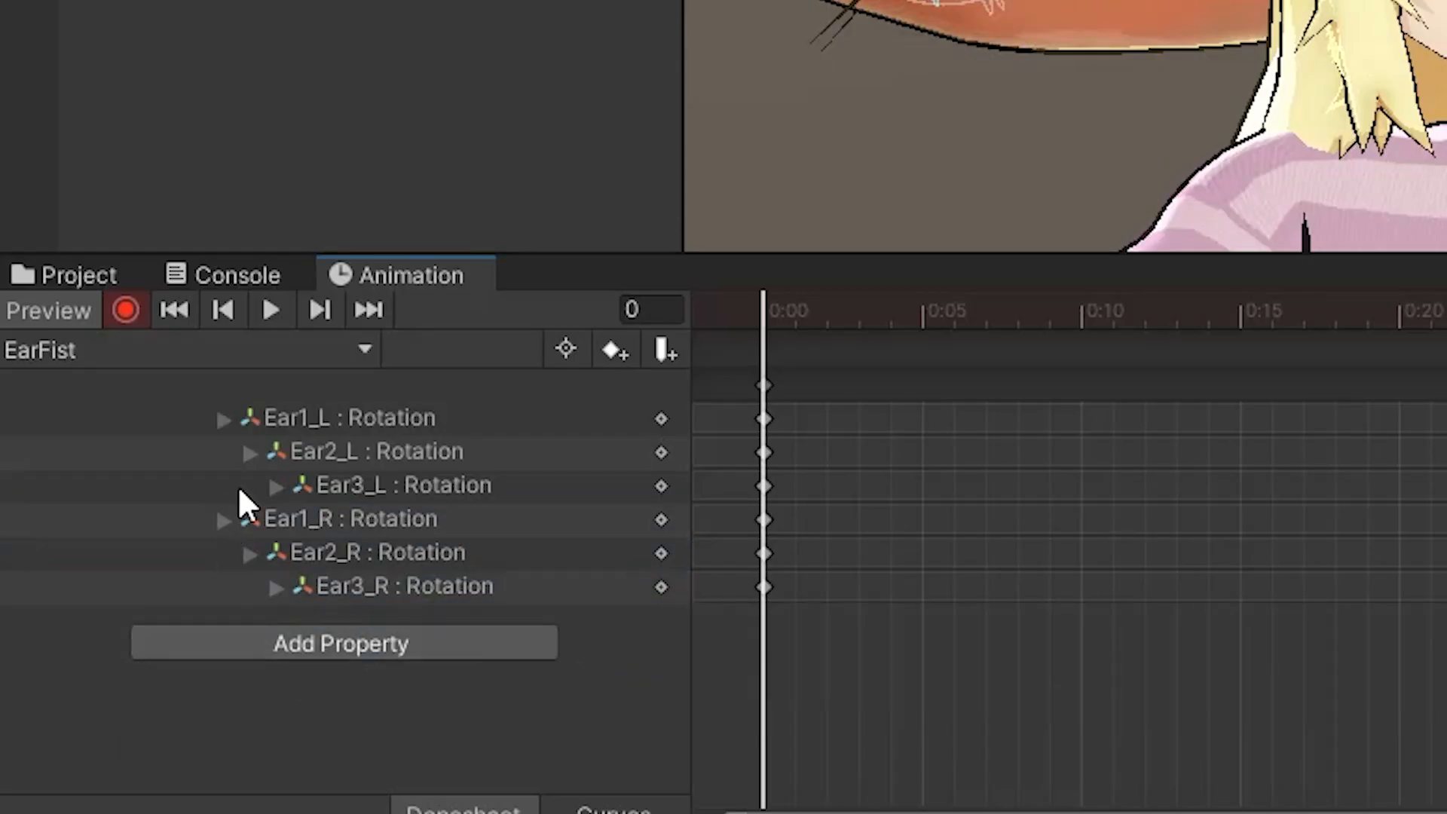
Step: Expand the Ear1_L and Ear1_R Rotation tracks to show their axis values and enlarge the timeline area
left_click(225, 419)
left_click(223, 622)
scroll(291, 502, "down", 2)
scroll(291, 502, "up", 2)
left_click_drag(562, 251, 562, 13)
Step: Compare the Ear1_L rotation values with the matching Ear1_R values
left_click(339, 184)
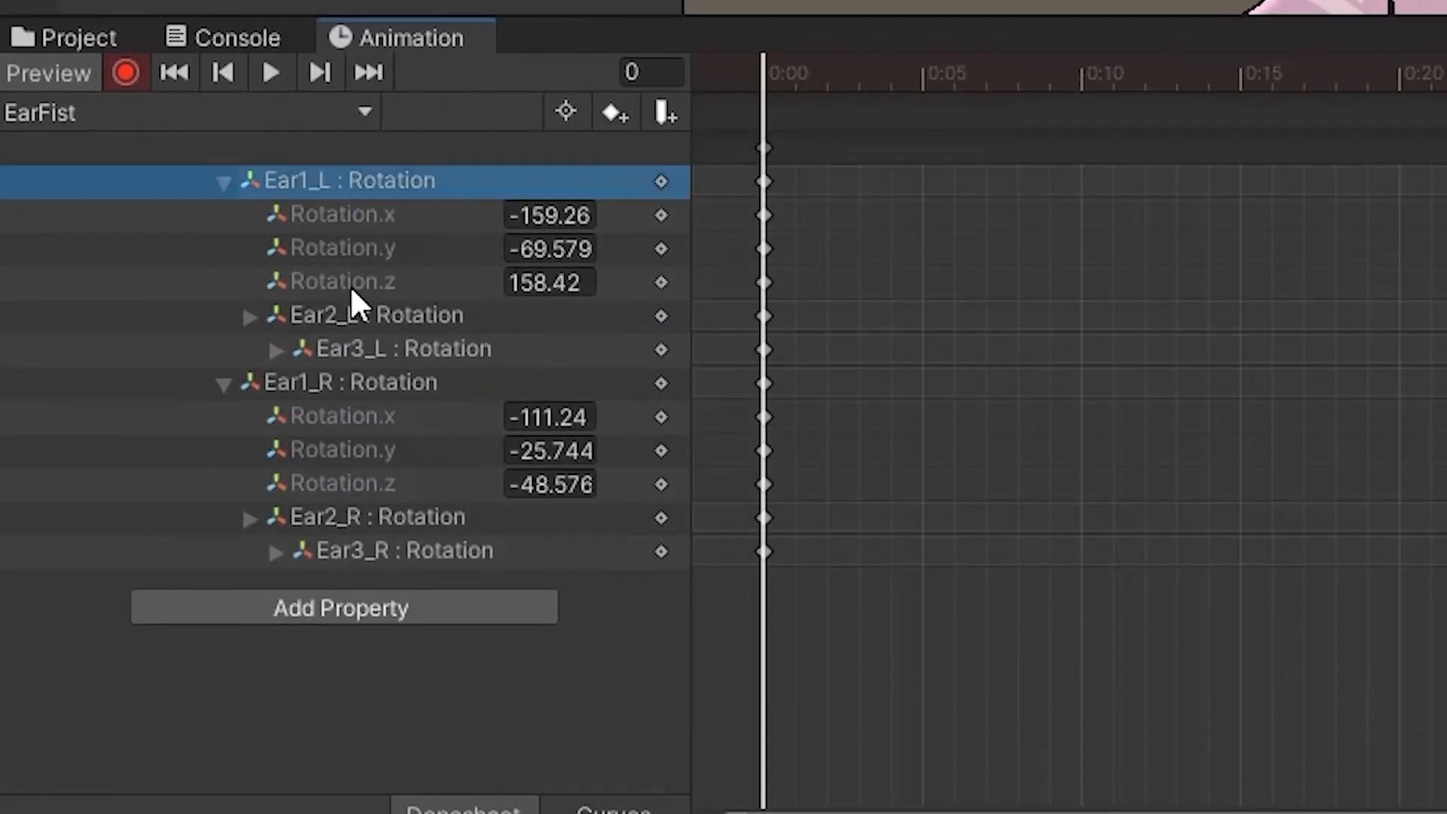
double_click(399, 181)
left_click(179, 214)
left_click(367, 182)
left_click(388, 383)
left_click(382, 183)
left_click(381, 388)
left_click(585, 213)
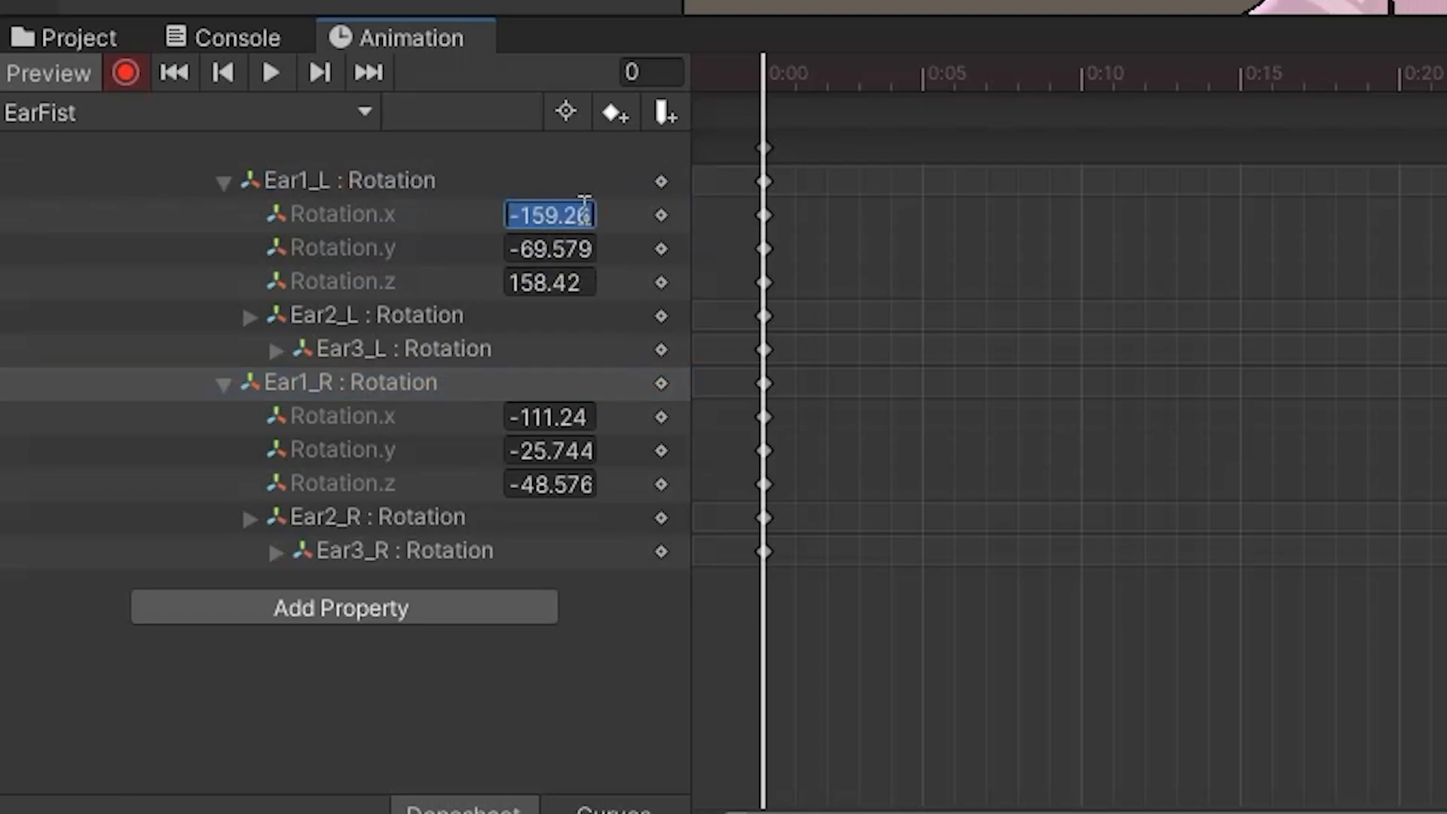
left_click(432, 180)
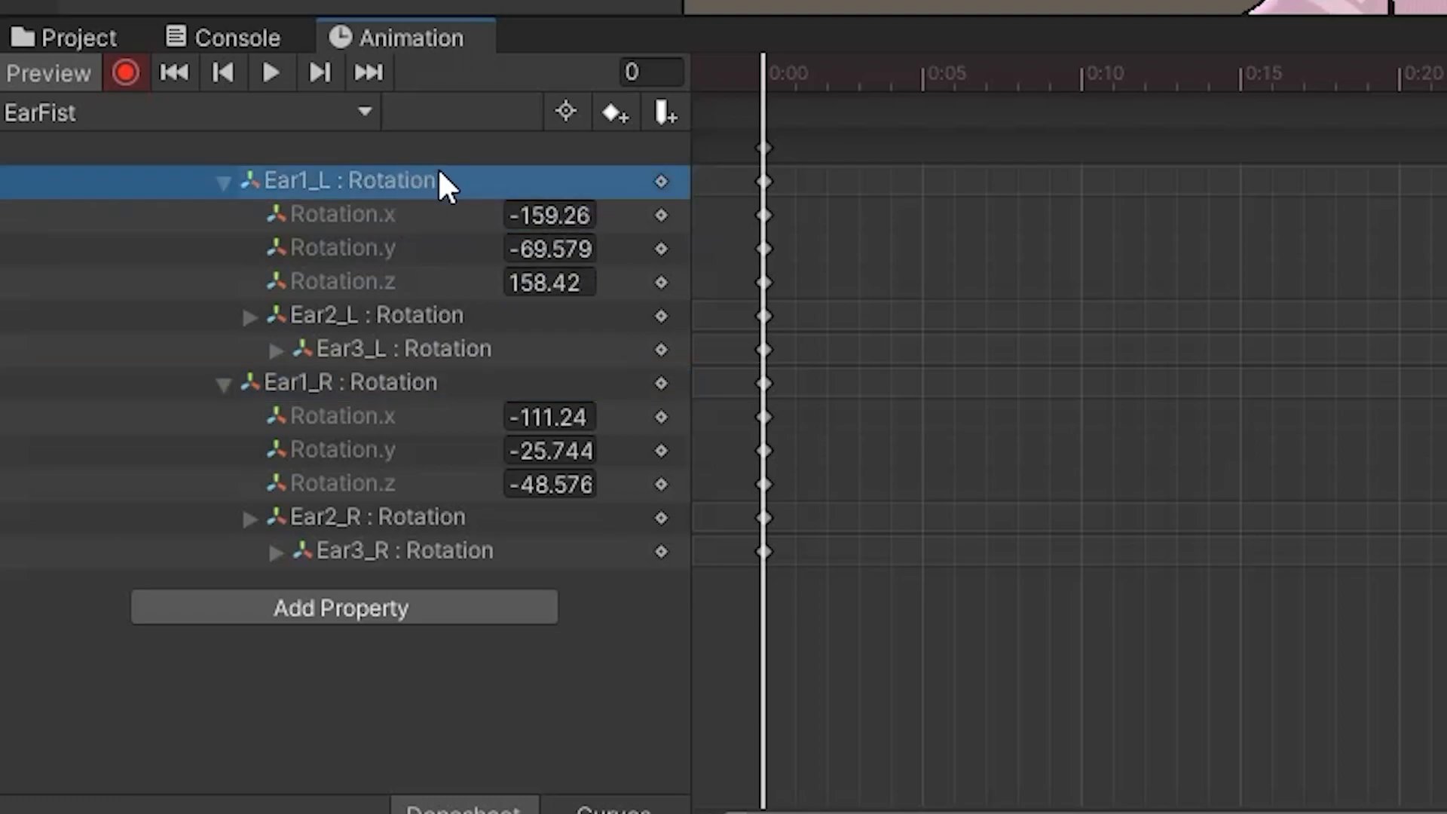
Step: Copy Ear1_L's X rotation to Ear1_R, setting it to -159.26
left_click(544, 217)
key("ctrl+c")
left_click(580, 422)
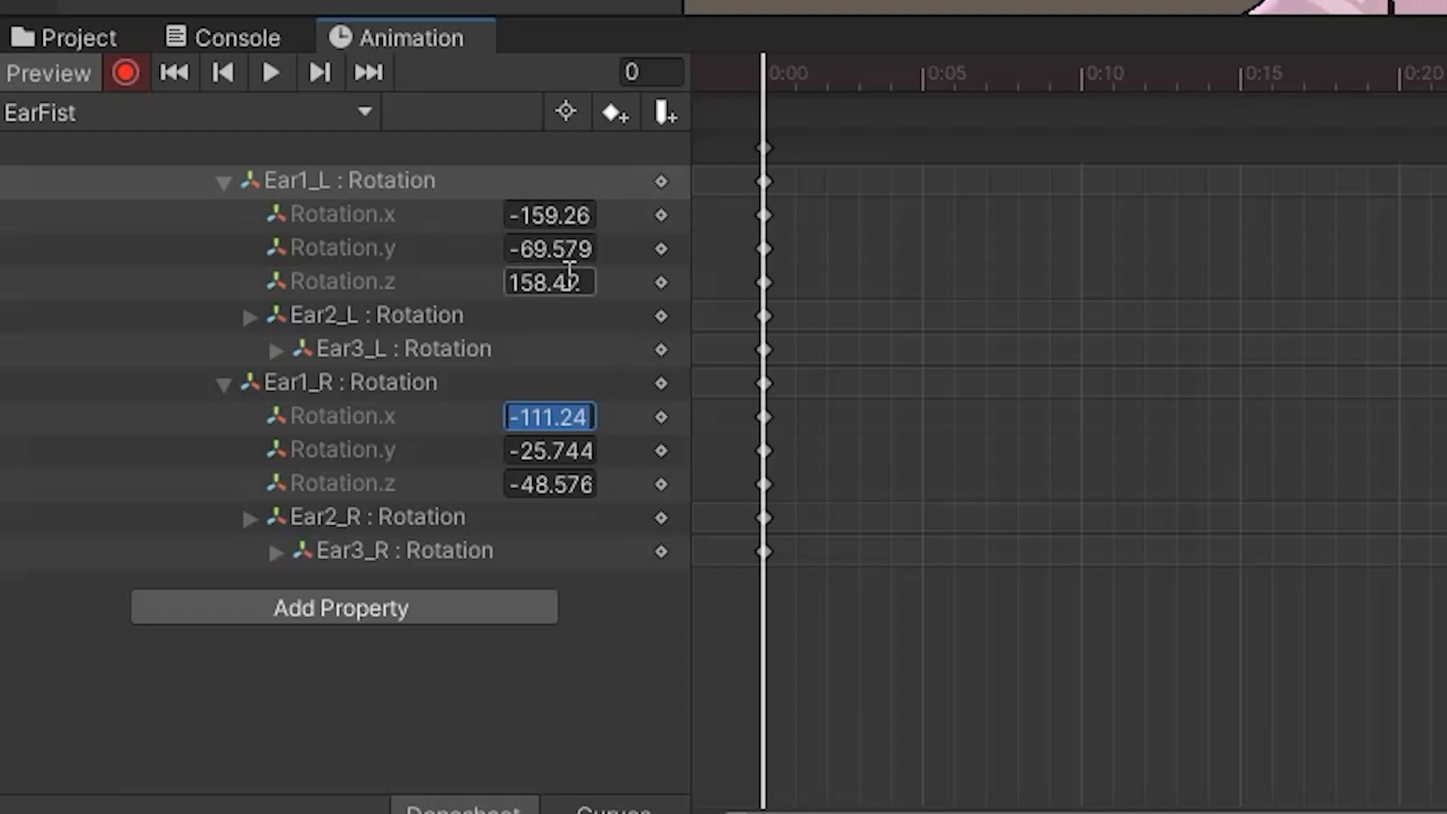
key("ctrl+v")
Step: Copy Ear1_L's Y rotation to Ear1_R with the sign inverted, setting it to 69.579
left_click(561, 248)
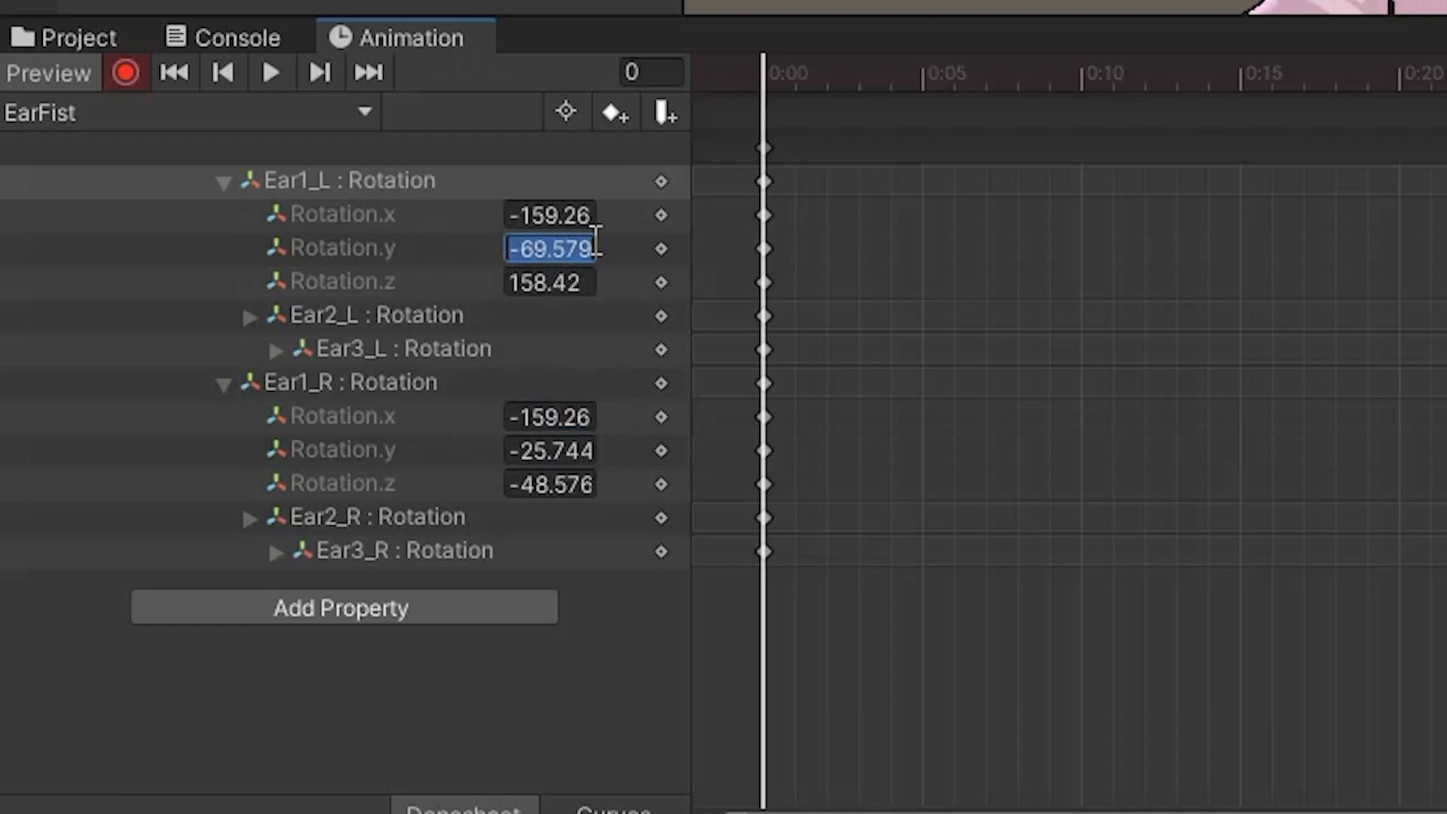
key("ctrl+c")
left_click(582, 450)
key("ctrl+v")
key("Home")
key("BackSpace")
Step: Copy Ear1_L's Z rotation to Ear1_R with the sign inverted, setting it to -158.42, and collapse the Ear1_L values
left_click(573, 286)
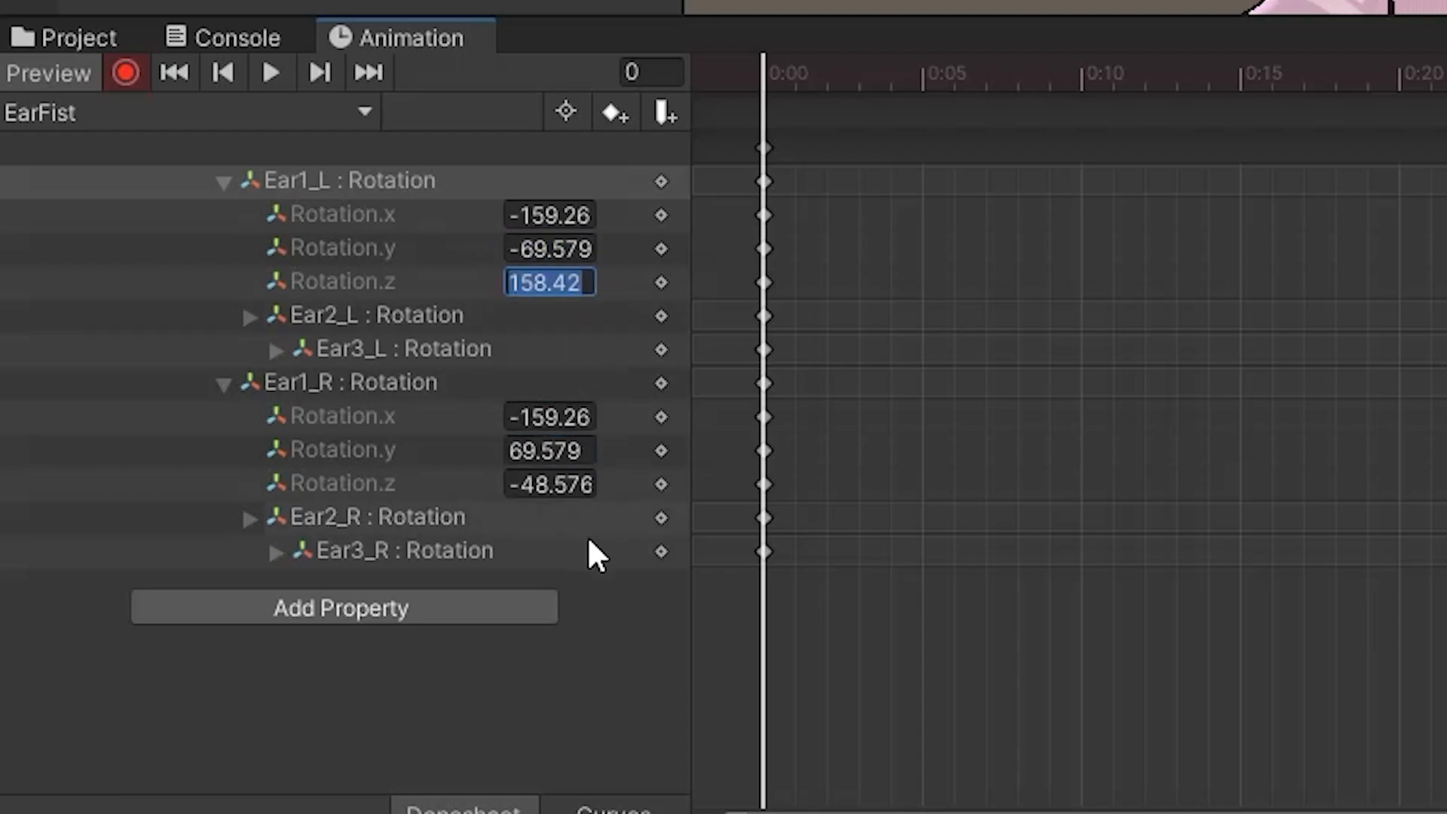
key("ctrl+c")
left_click(553, 486)
key("ctrl+v")
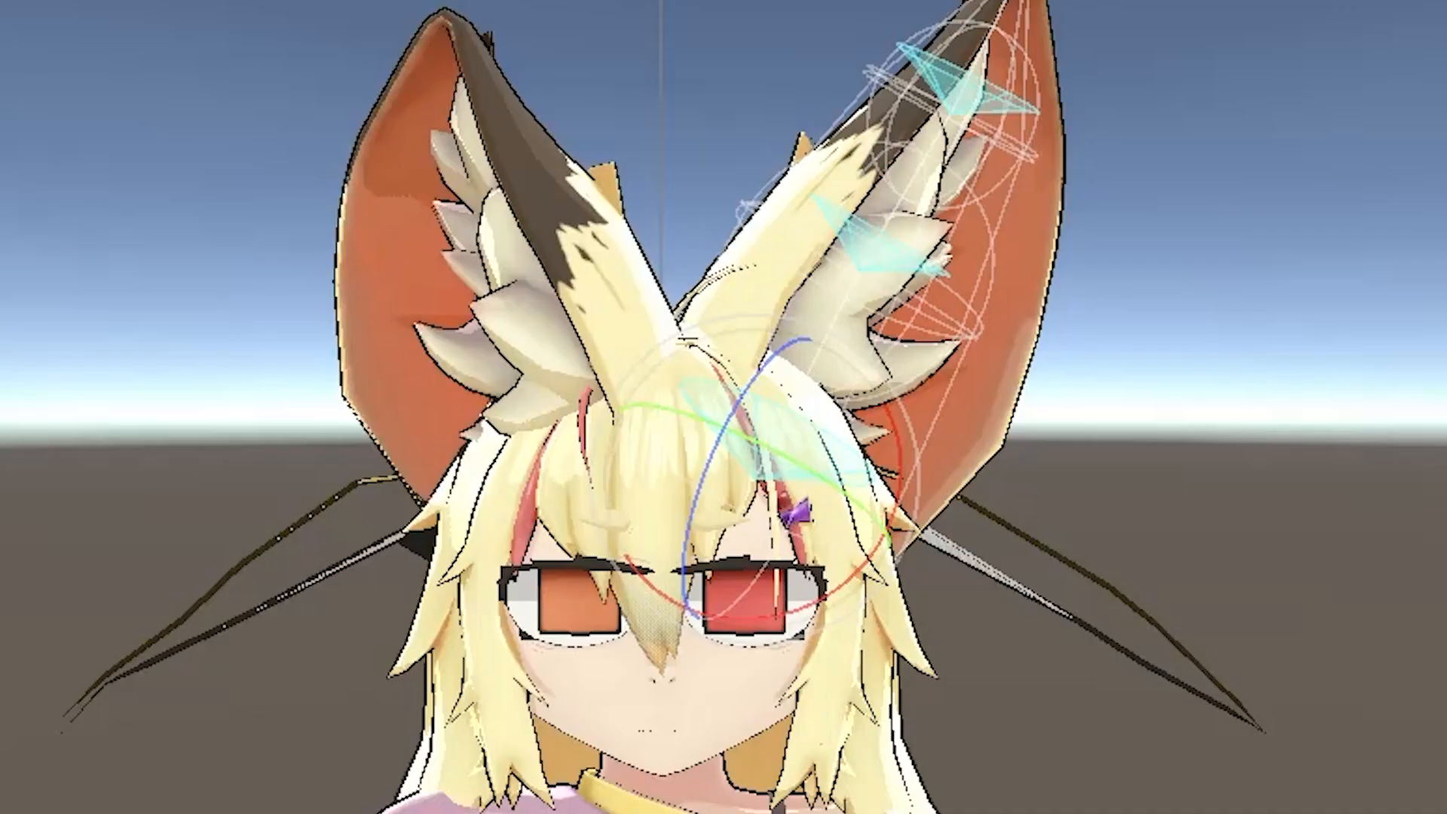
type("-")
right_click_drag(840, 509, 794, 495)
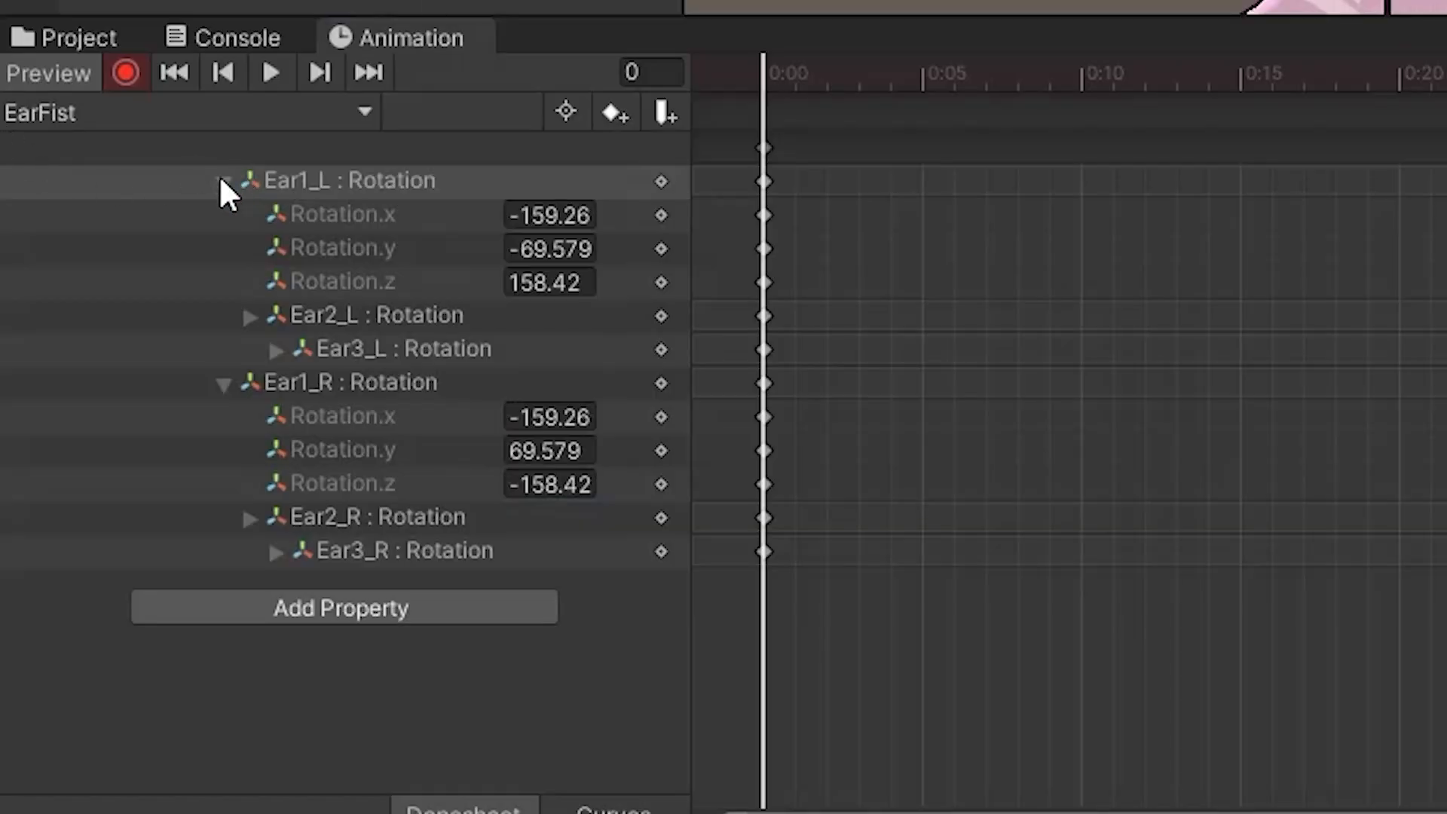
left_click(223, 181)
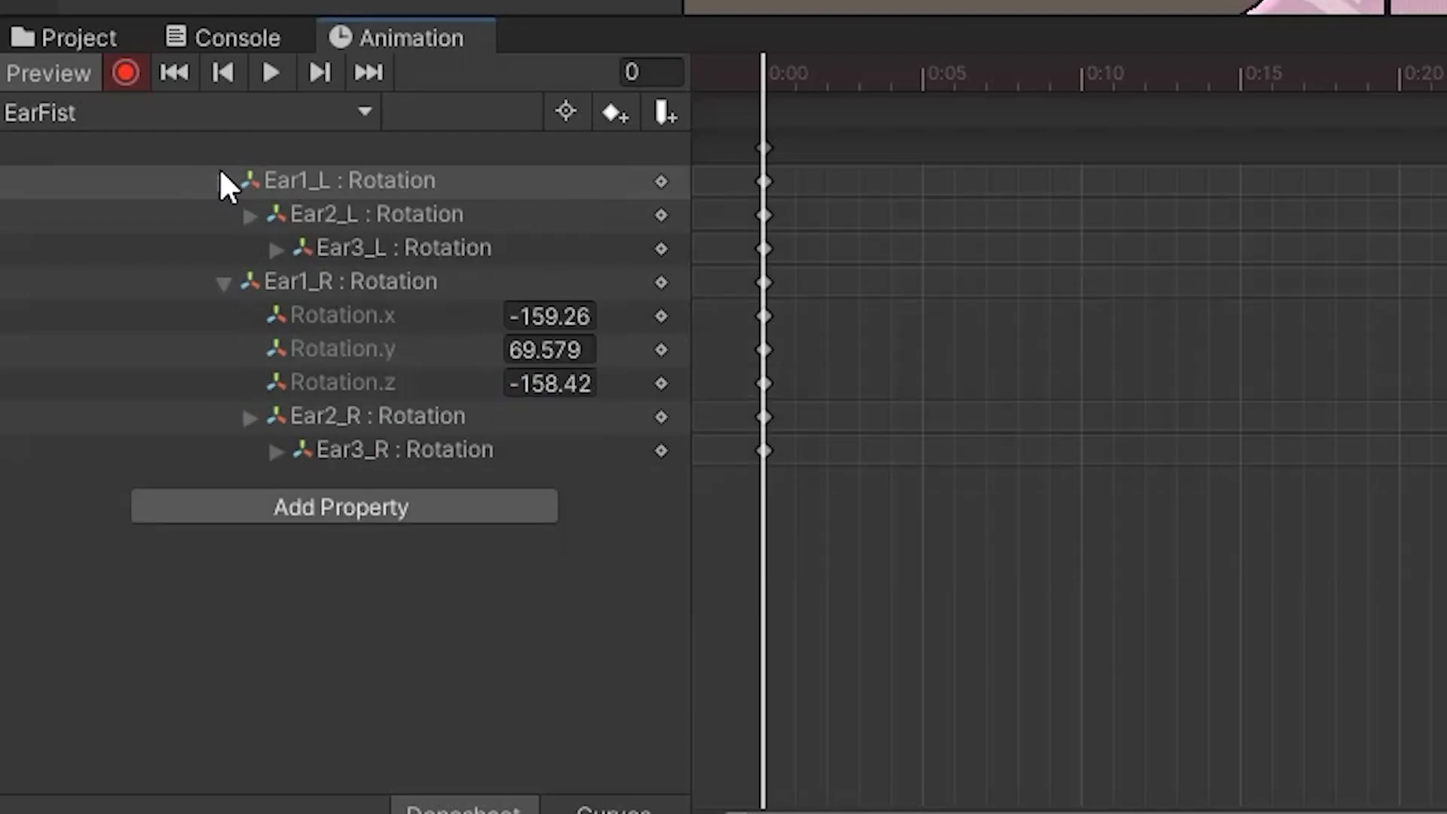
Step: Mirror Ear2_L's rotation onto Ear2_R with Y and Z sign-inverted, setting it to X -8.392, Y -10.473, Z -7.273
left_click(223, 282)
left_click(249, 215)
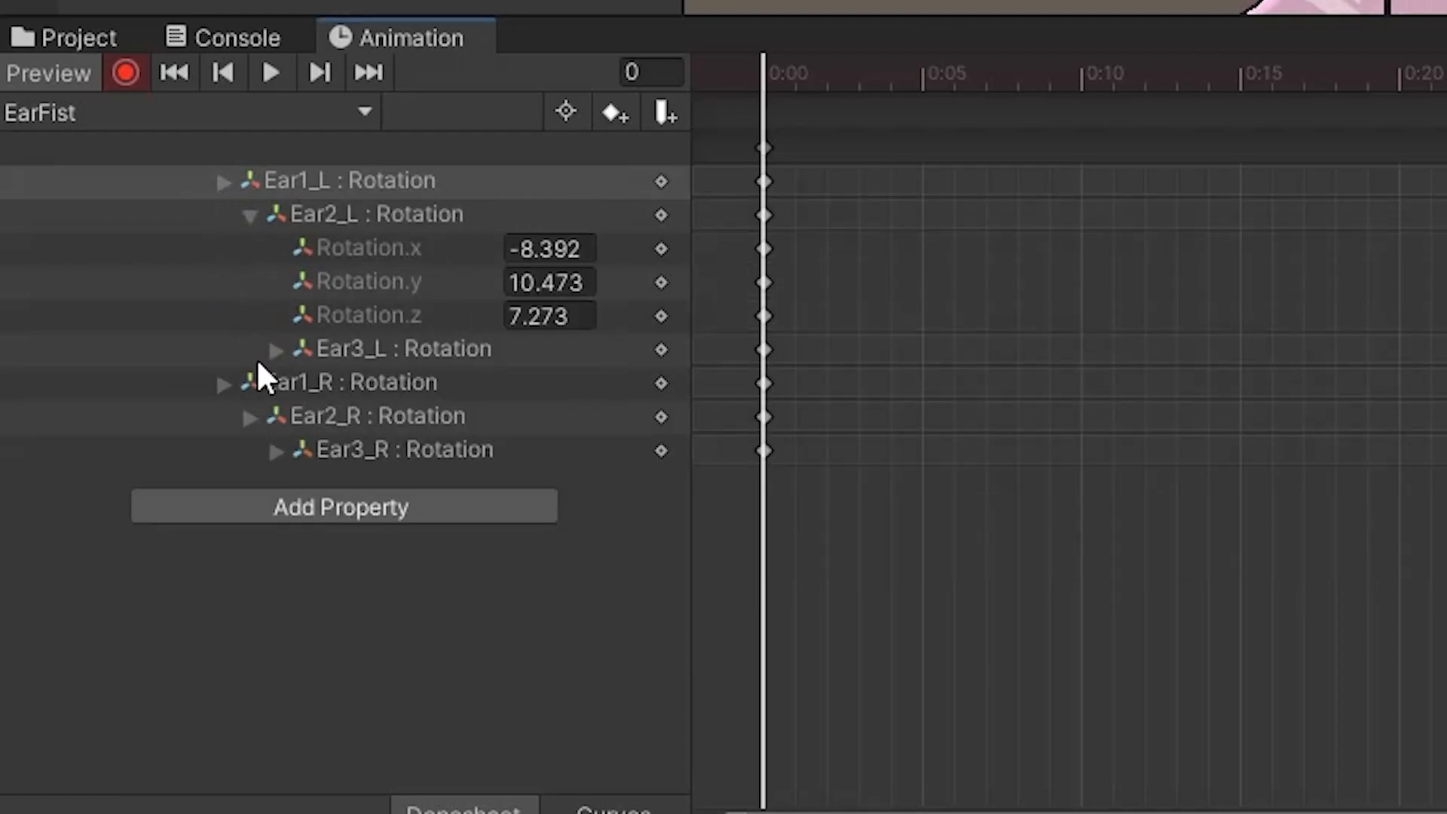
left_click(260, 410)
left_click(249, 417)
left_click(584, 249)
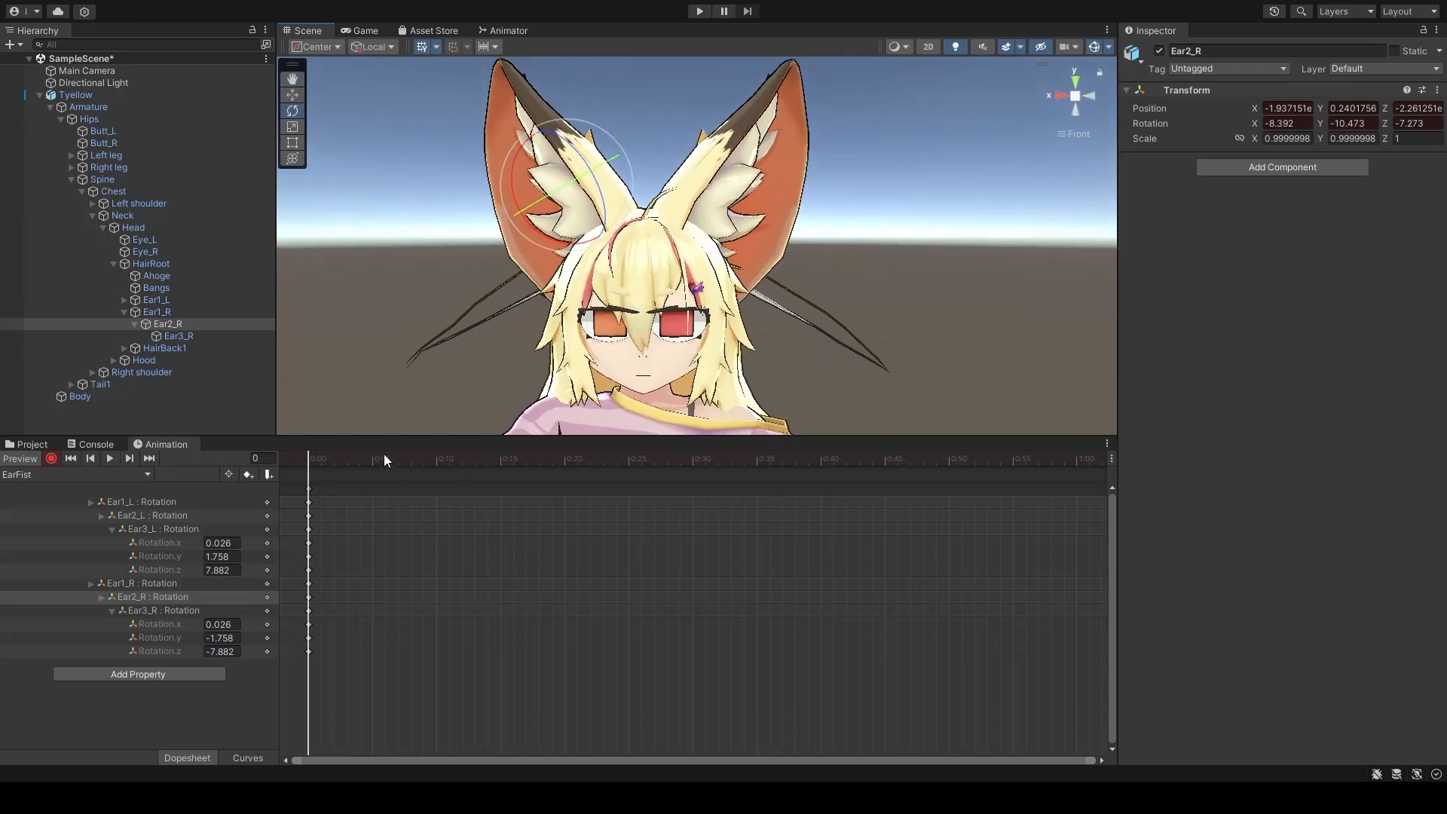
mouse_move(641, 244)
left_mouse_down("alt")
mouse_move(754, 260)
mouse_move(663, 259)
left_mouse_up("alt")
left_click_drag(321, 481, 348, 469)
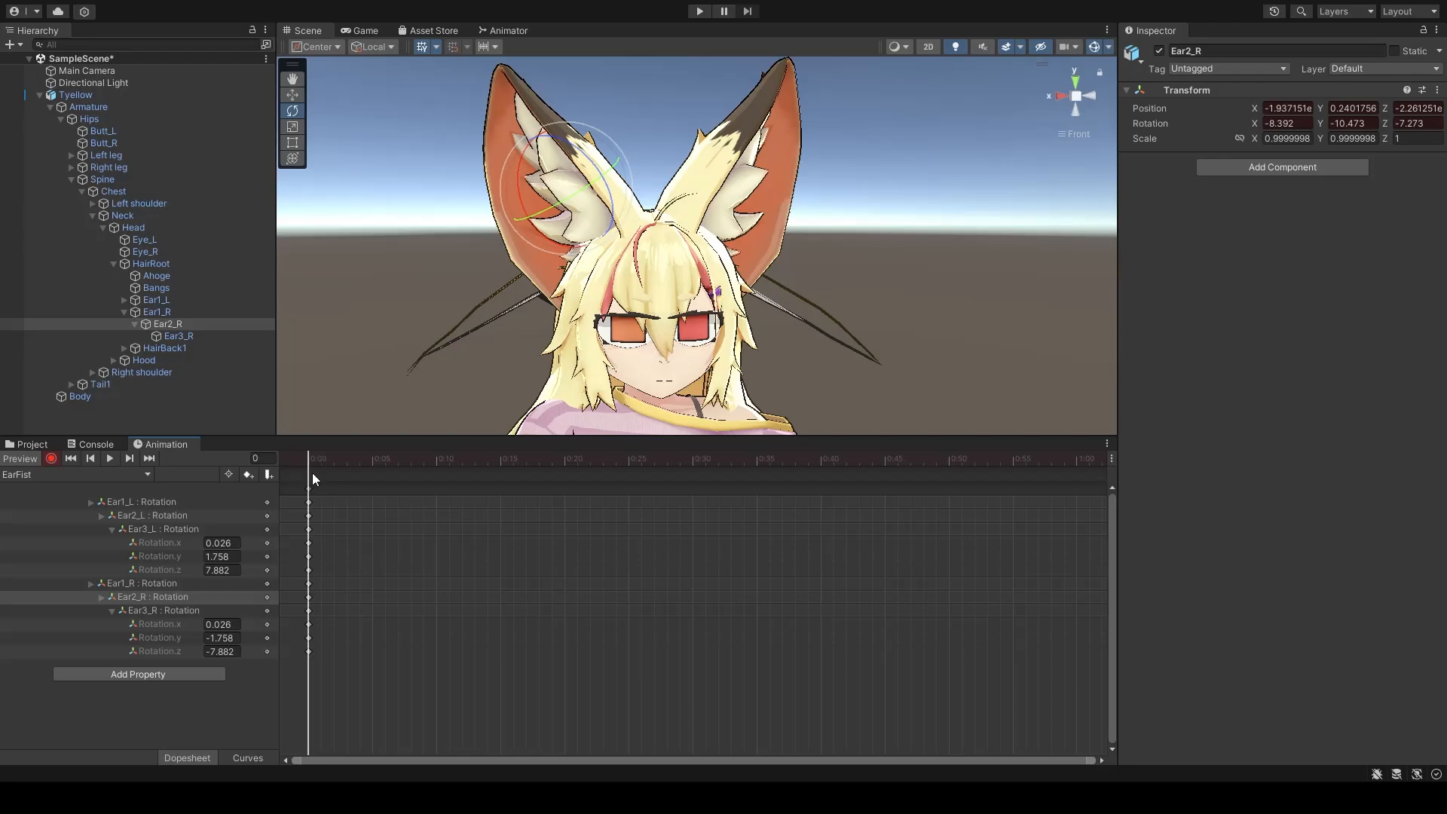
mouse_move(856, 319)
left_mouse_down("alt")
mouse_move(648, 283)
mouse_move(769, 284)
mouse_move(716, 289)
mouse_move(859, 343)
left_mouse_up("alt")
left_click_drag(995, 343, 846, 288, "alt")
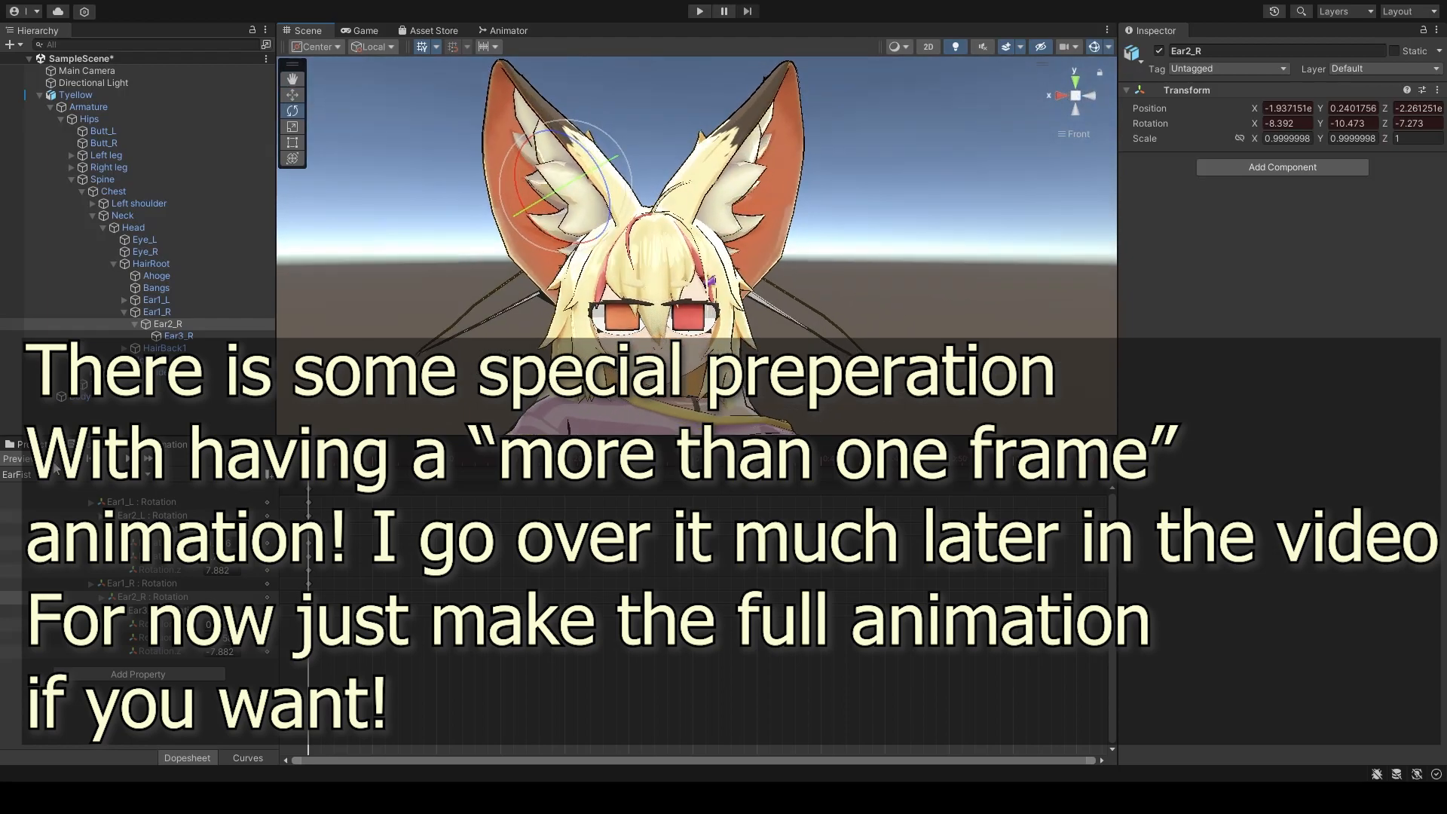
Step: Select the Tyellow avatar root and turn off the EarFist animation preview to restore the default pose
left_click(32, 445)
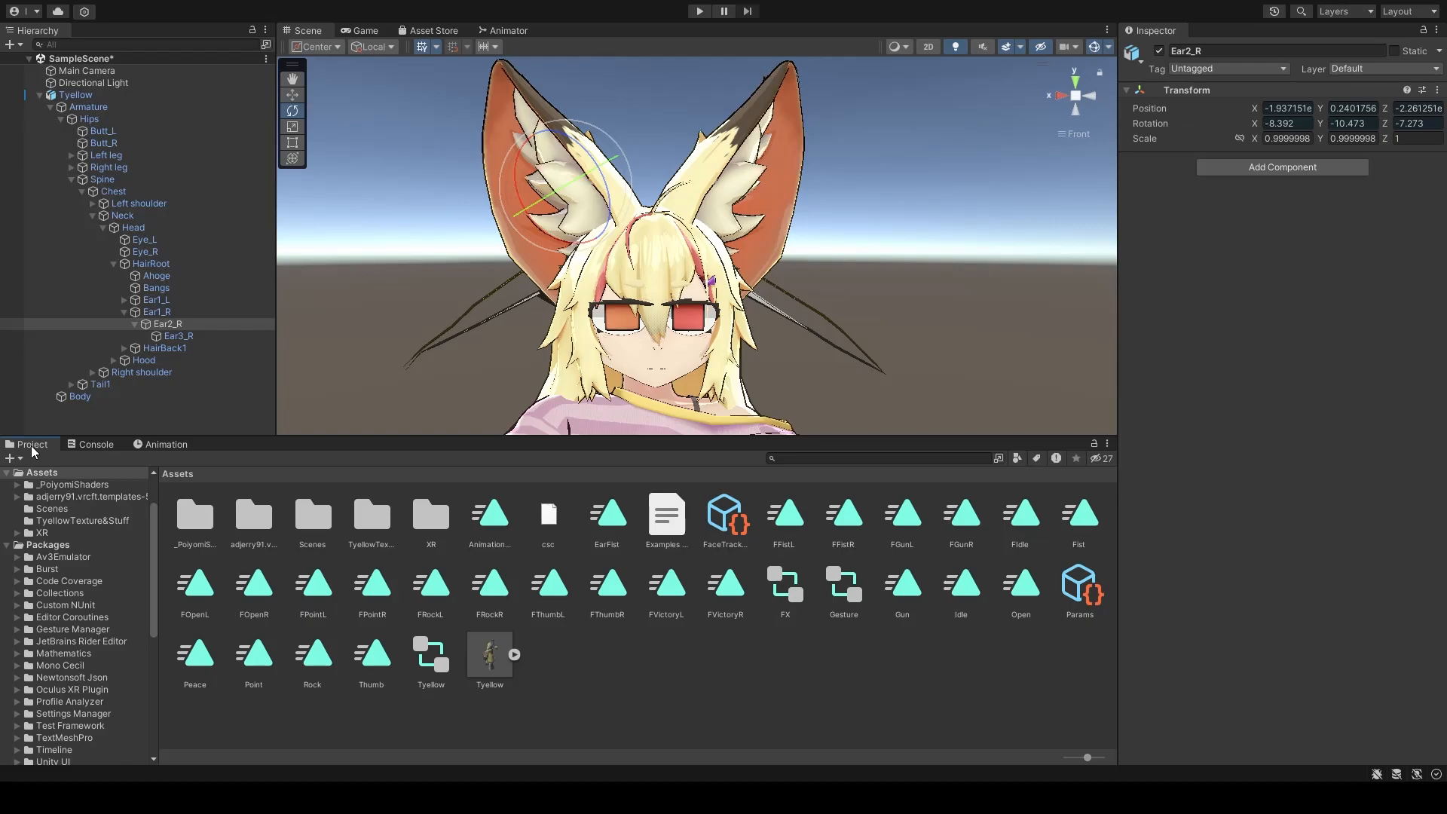
left_click(75, 95)
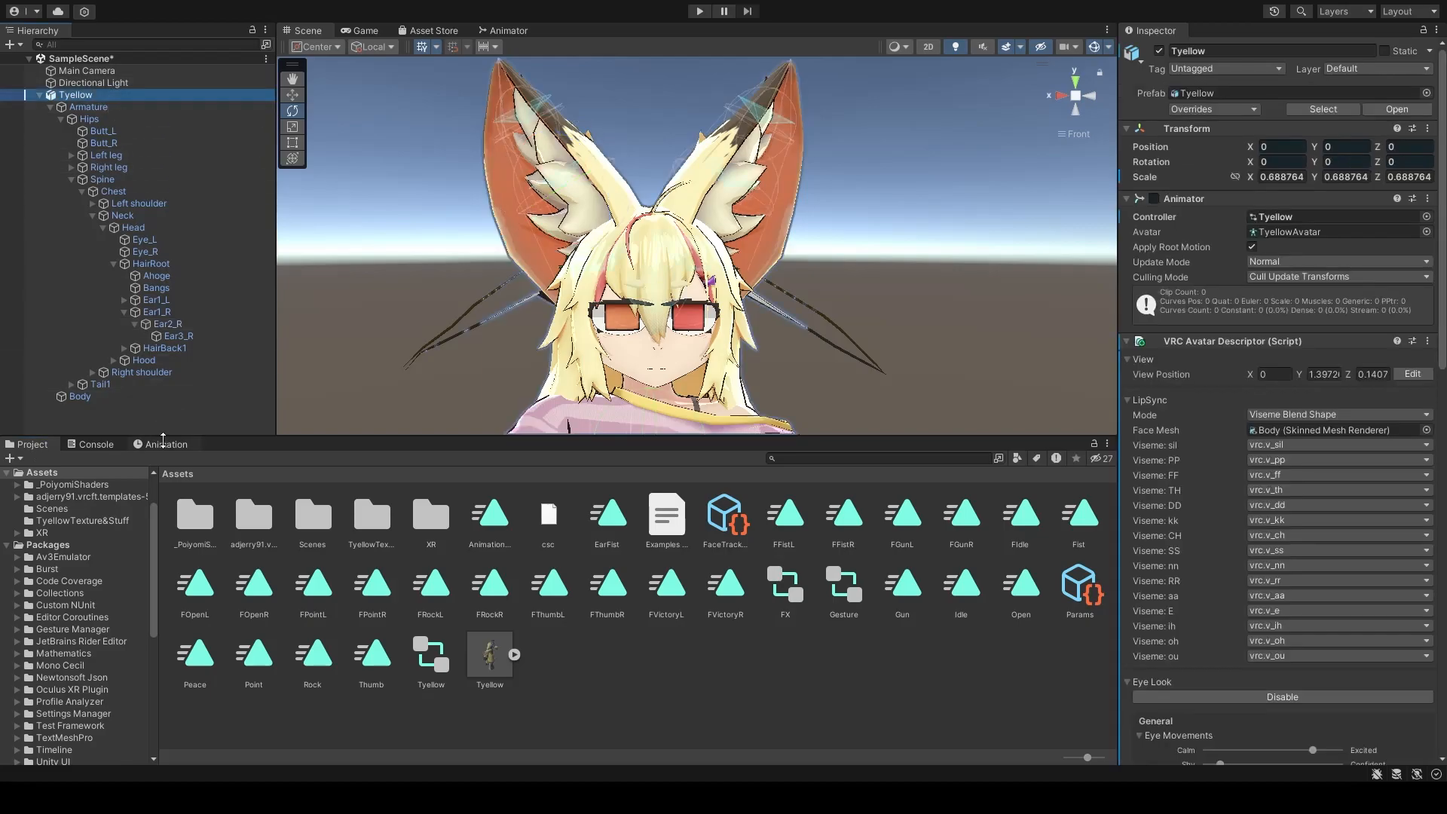
left_click(160, 445)
left_click(19, 459)
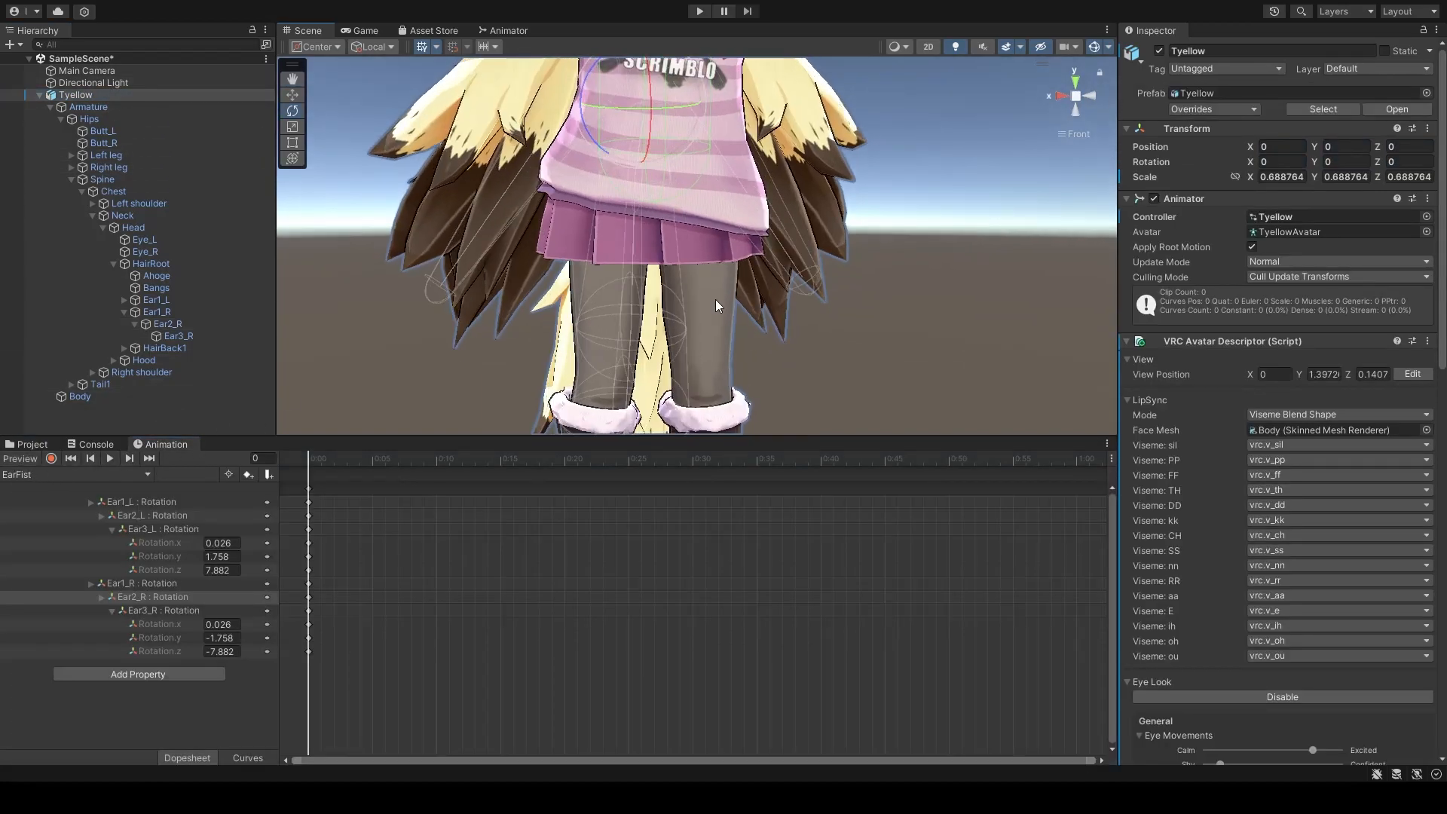
left_click(1075, 98)
key("s")
mouse_move(787, 204)
right_mouse_down()
mouse_move(785, 313)
mouse_move(775, 214)
right_mouse_up()
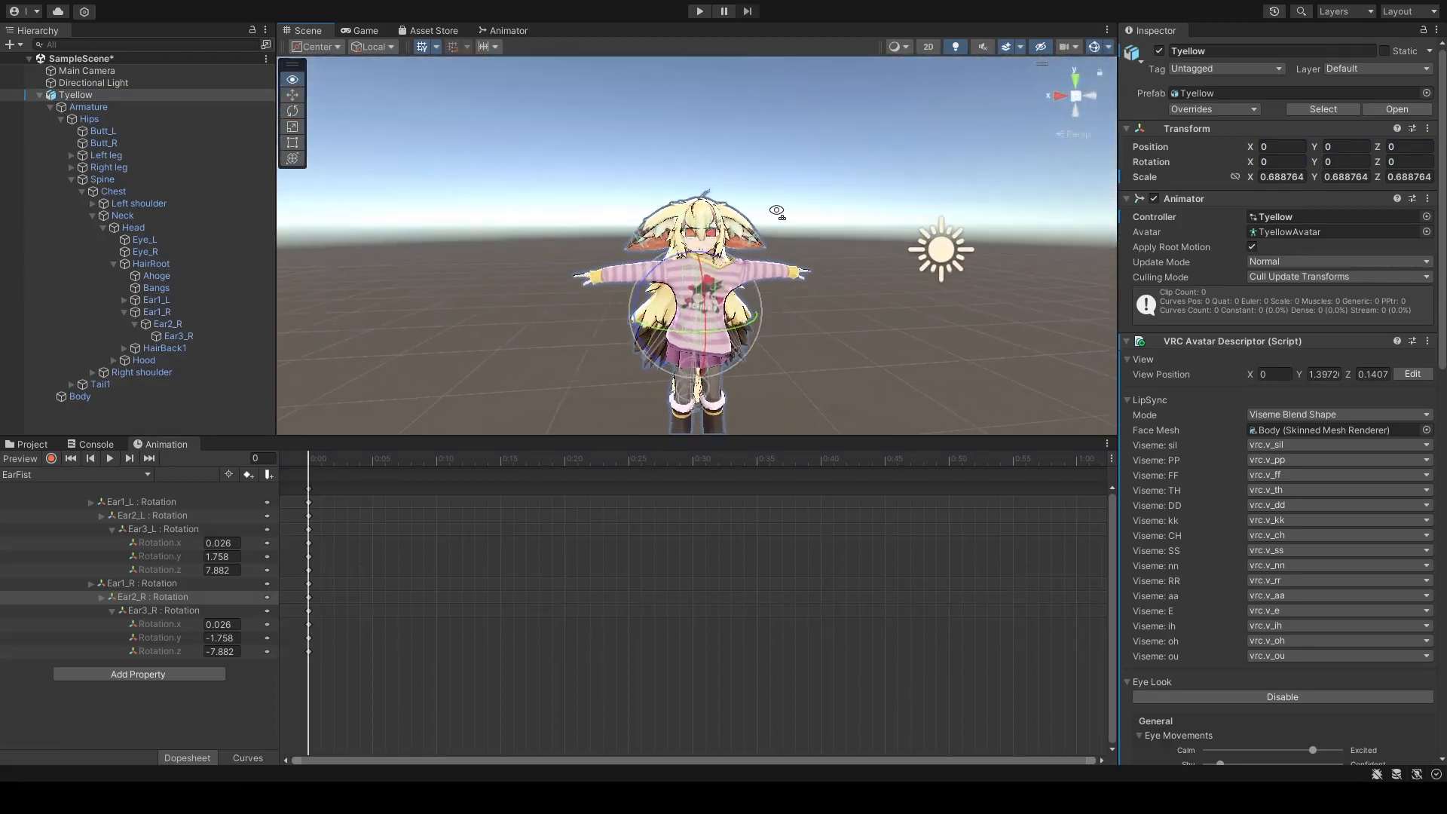
key("w")
Step: Delete the Tyellow animator controller from the project's Assets folder
left_click(30, 445)
right_click_drag(838, 289, 775, 368)
key("w")
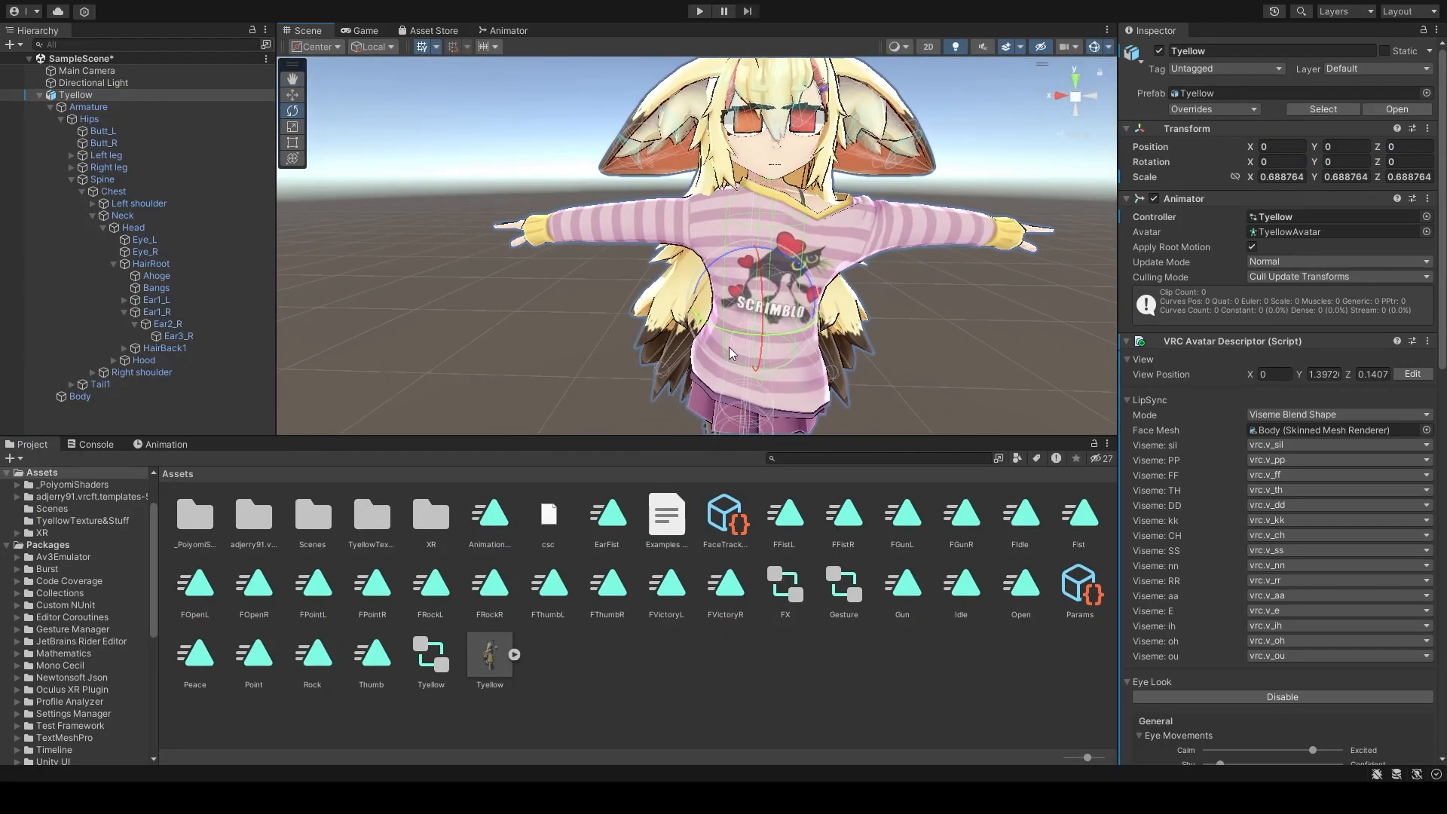
double_click(78, 97)
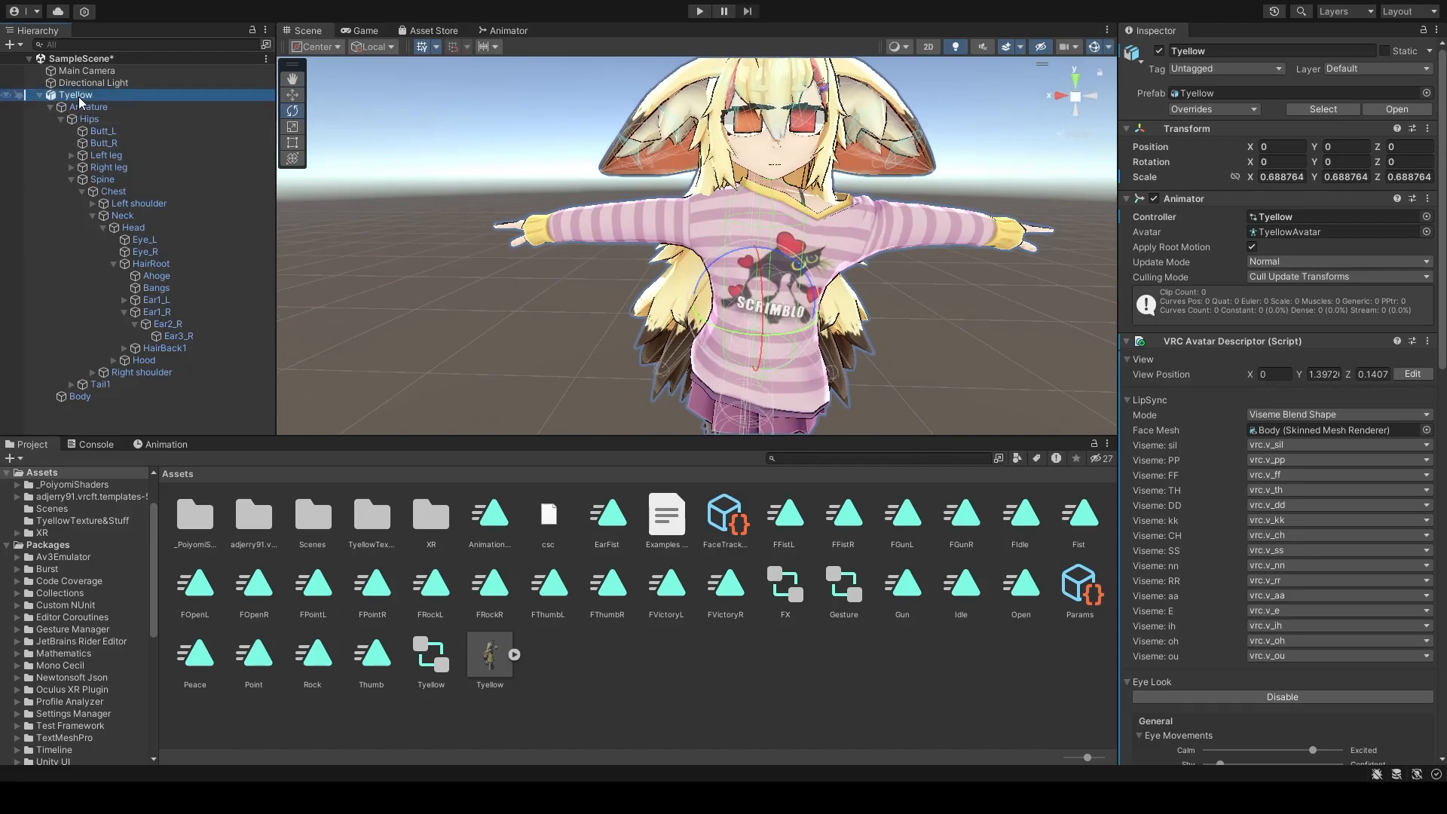
right_click_drag(592, 243, 603, 226)
scroll(603, 226, "up", 5)
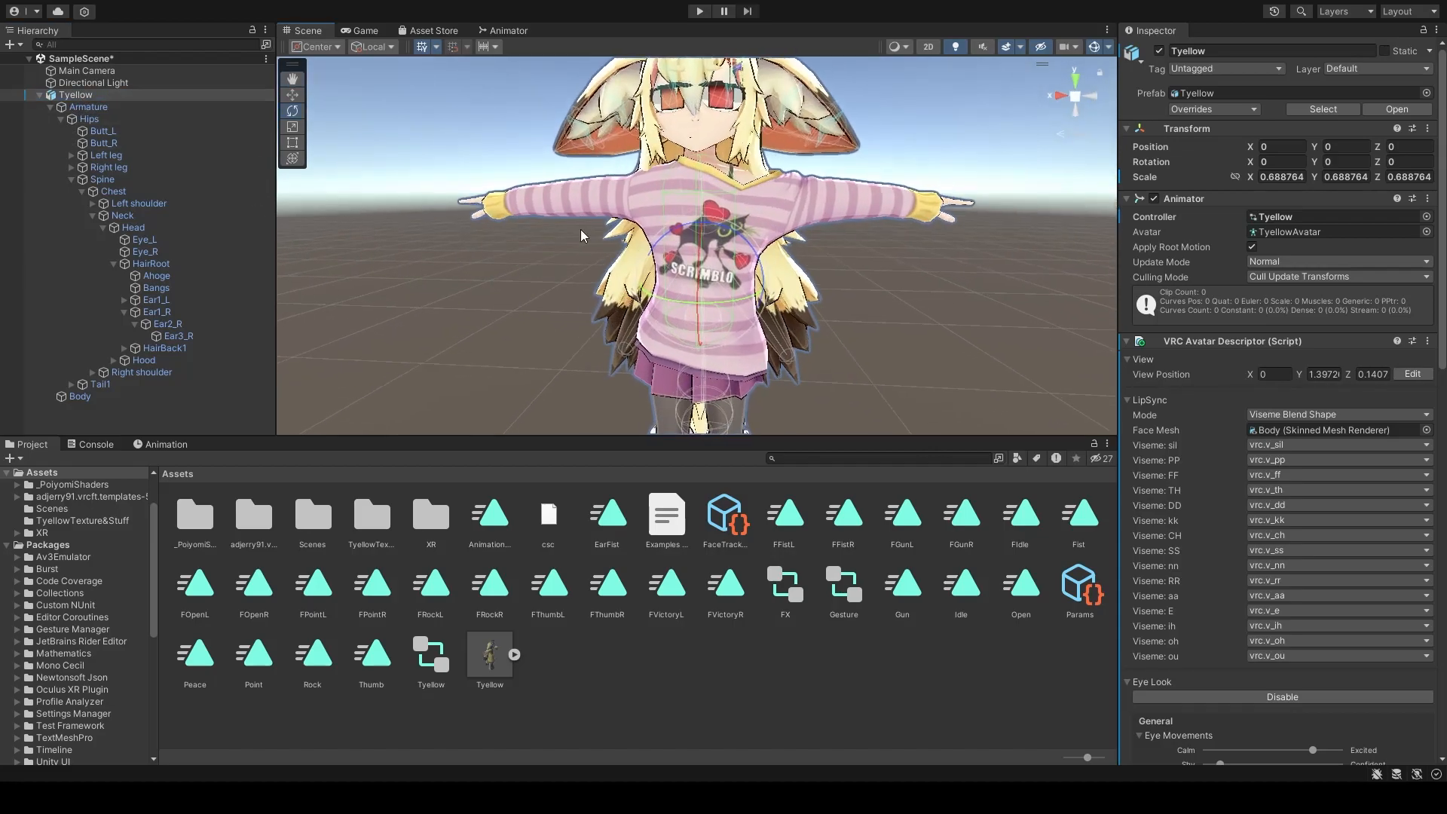
left_click(432, 657)
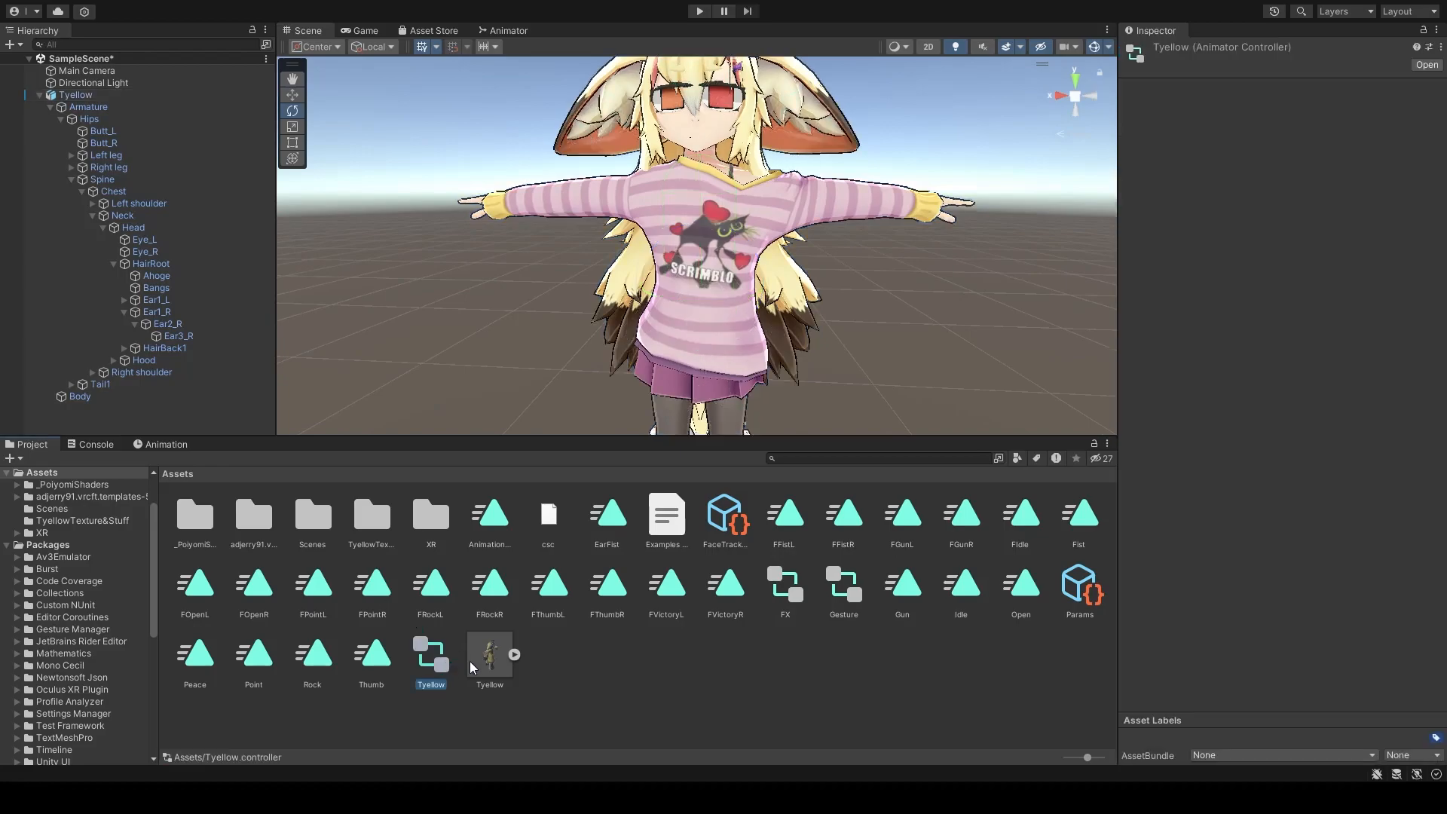
left_click(1163, 56)
left_click(430, 660)
Step: Check the Tyellow avatar for any animation clip still assigned to it
left_click(79, 95)
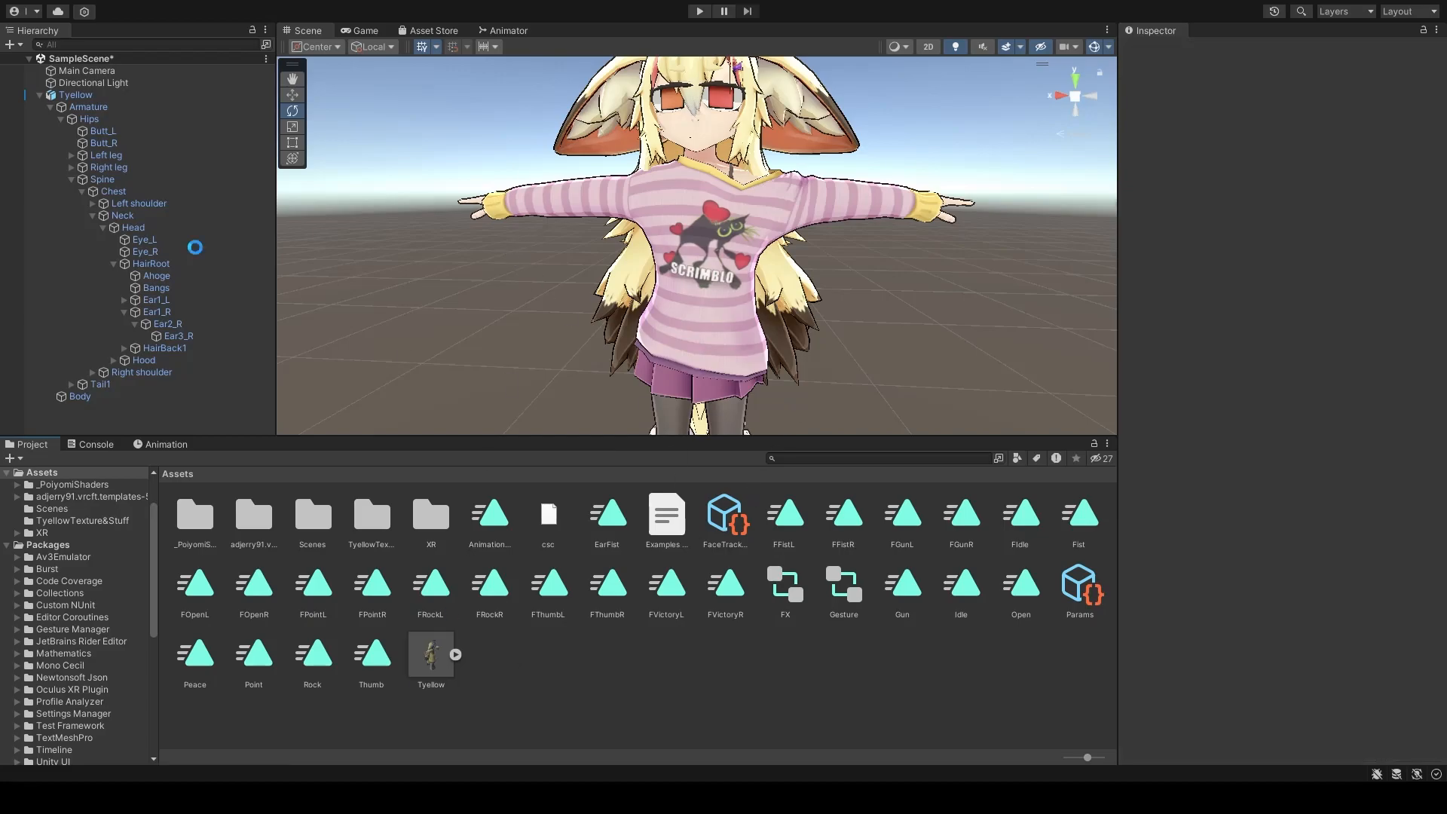
left_click(160, 443)
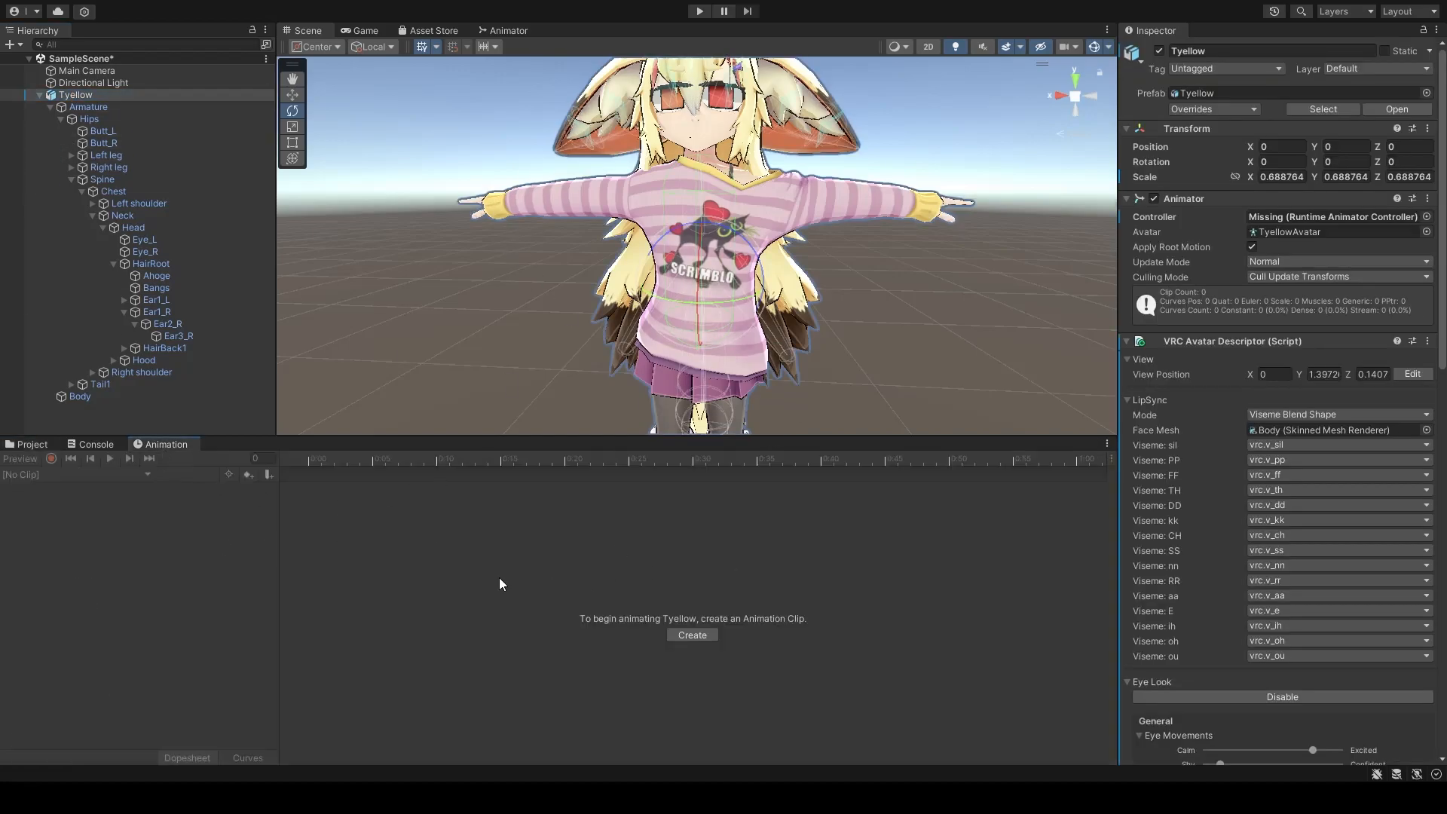
scroll(725, 378, "up", 3)
left_click(30, 444)
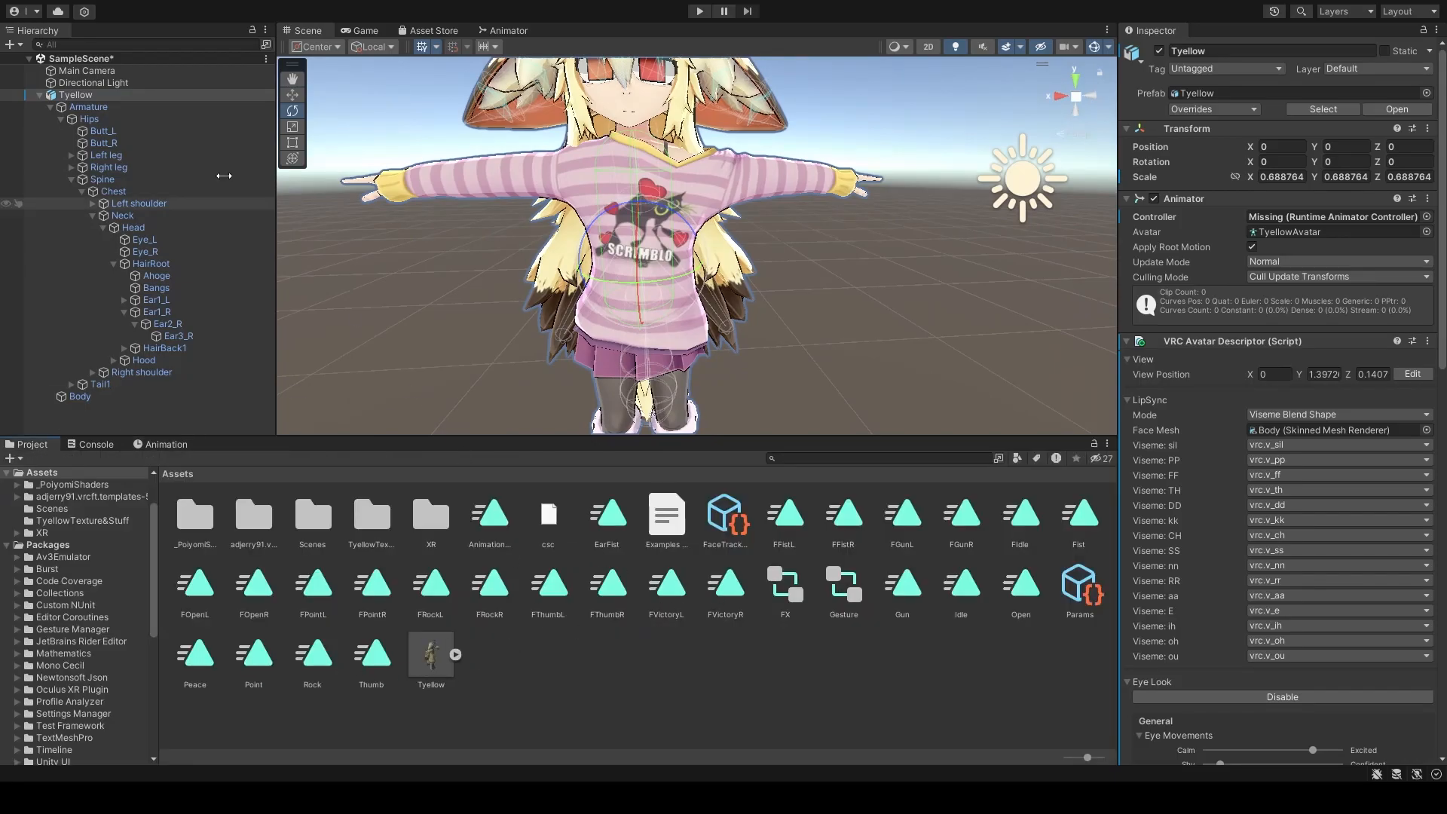
Step: Duplicate the Tyellow avatar in the scene and deactivate the original
left_click(39, 96)
key("ctrl+d")
left_click(65, 96)
left_click(1159, 51)
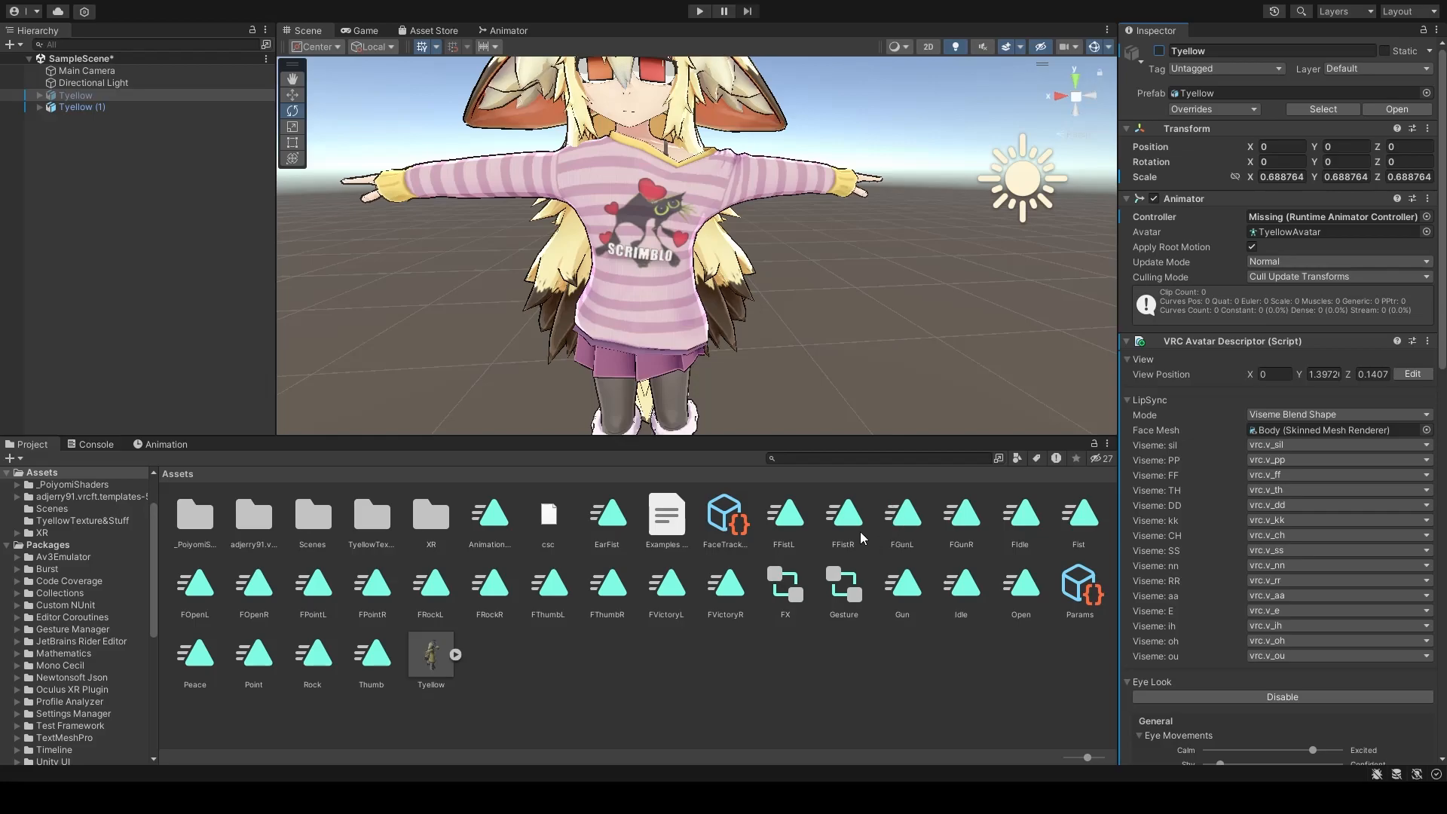
Step: Create a new animation clip named EarIdle for the duplicated avatar and start keyframe recording
left_click(82, 106)
left_click(160, 444)
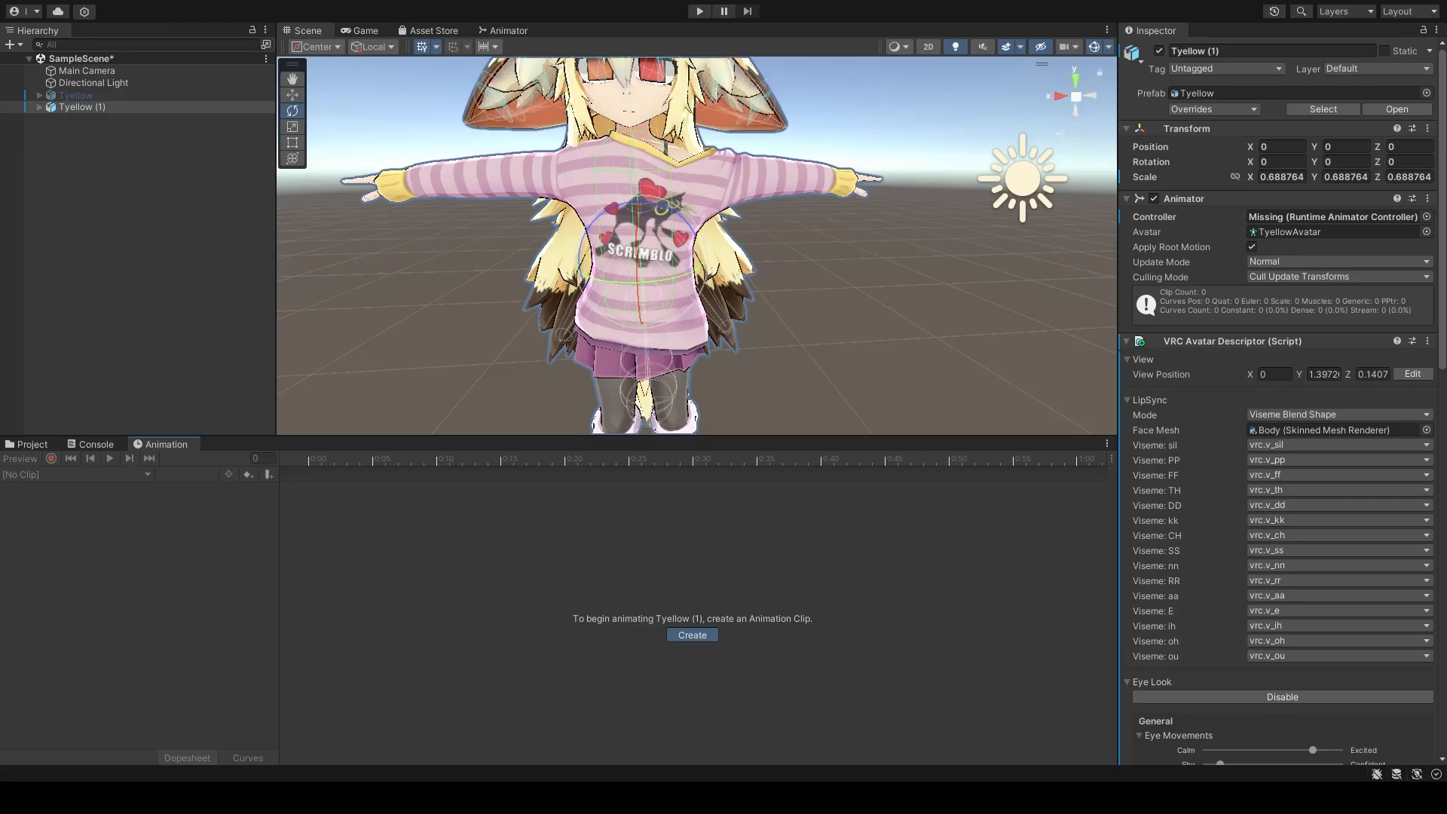
left_click_drag(314, 463, 310, 527)
right_click_drag(697, 215, 704, 256)
scroll(704, 256, "up", 5)
scroll(603, 256, "down", 5)
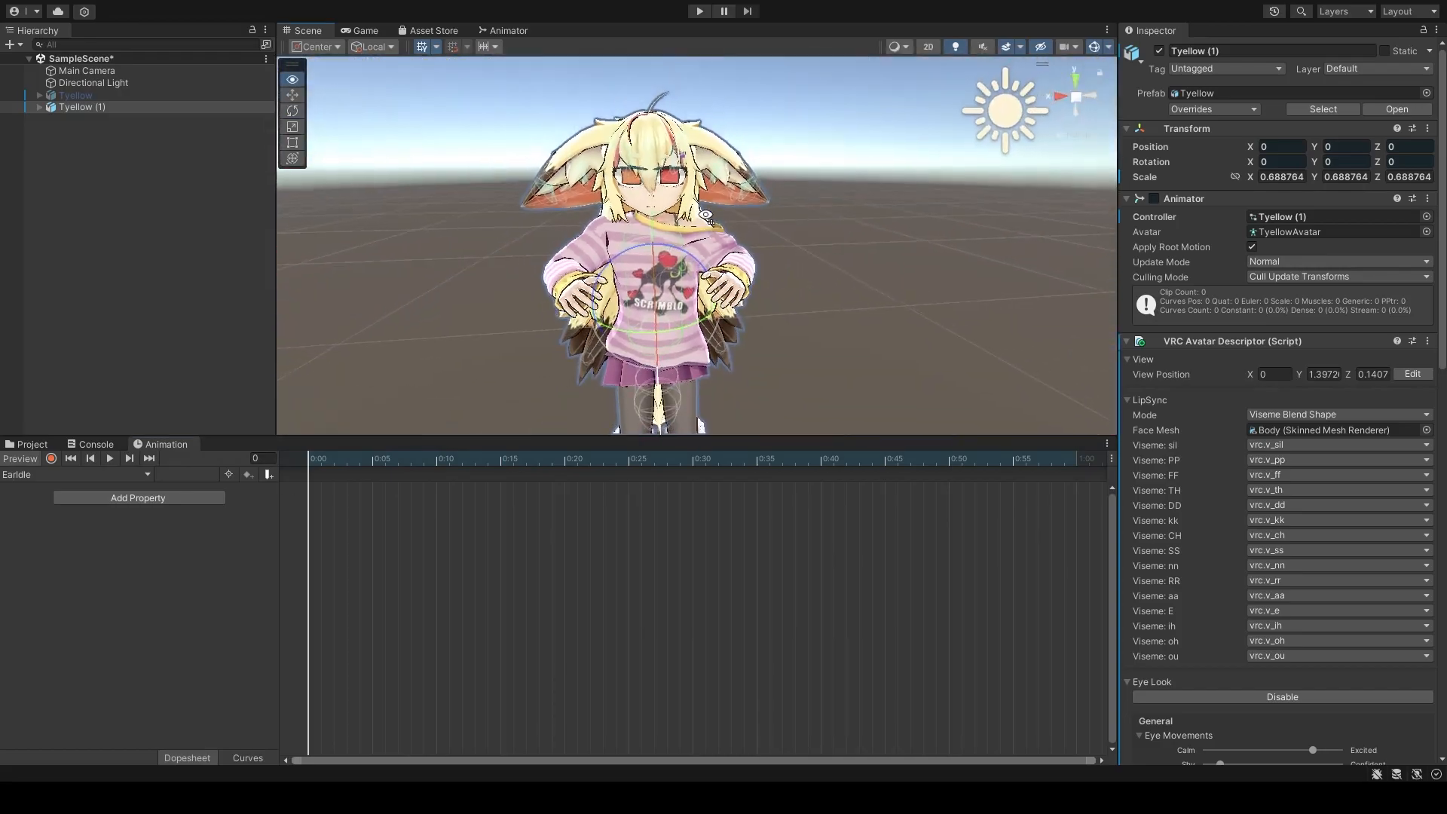
right_click_drag(497, 316, 418, 254)
scroll(418, 254, "up", 3)
left_click(50, 458)
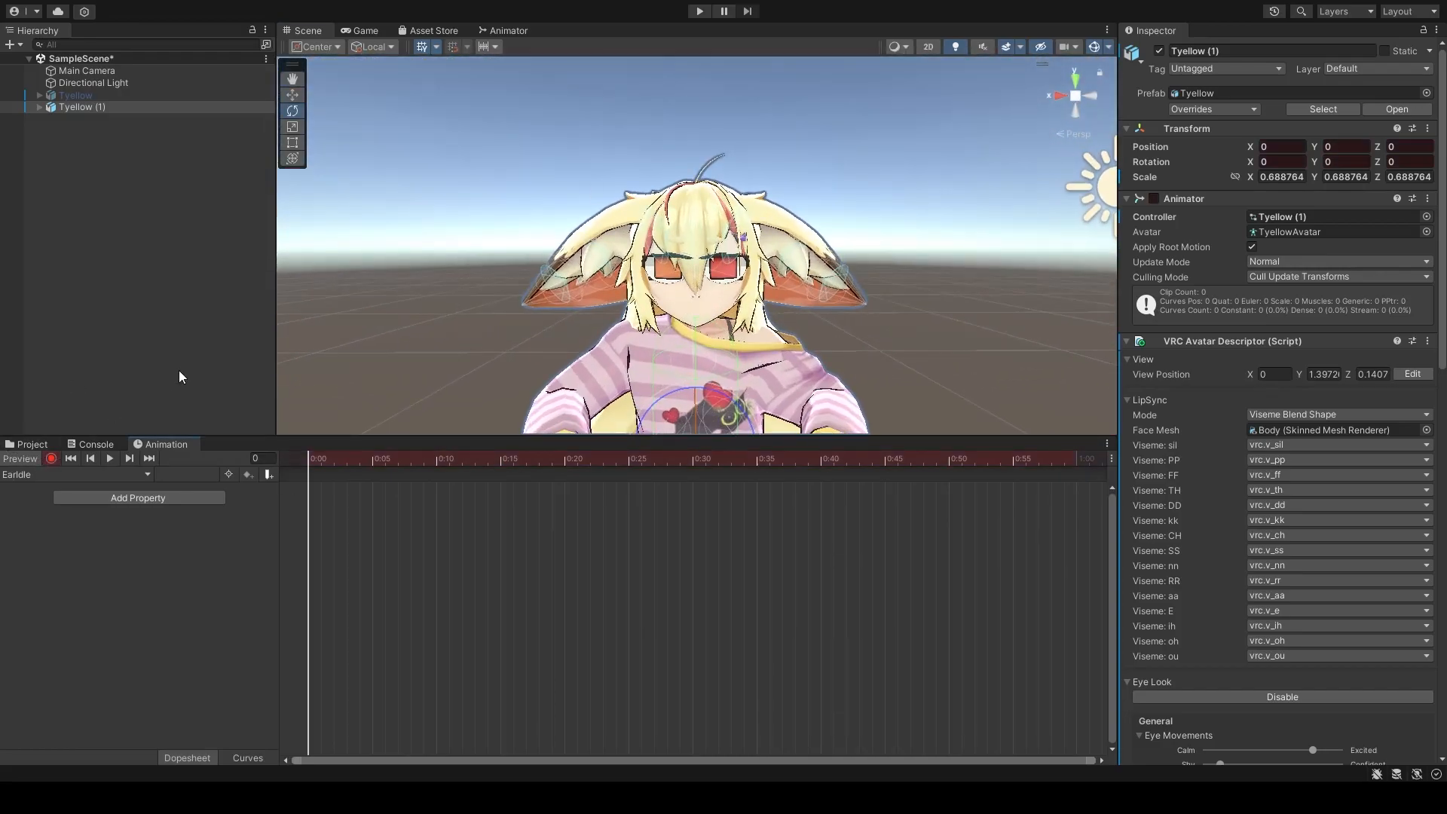
Step: Expand the duplicated avatar's armature from Hips through Spine, Chest, Neck and Head to HairRoot, and select Ear1_L
left_click(39, 107)
left_click(51, 119)
left_click(61, 132)
left_click(71, 192)
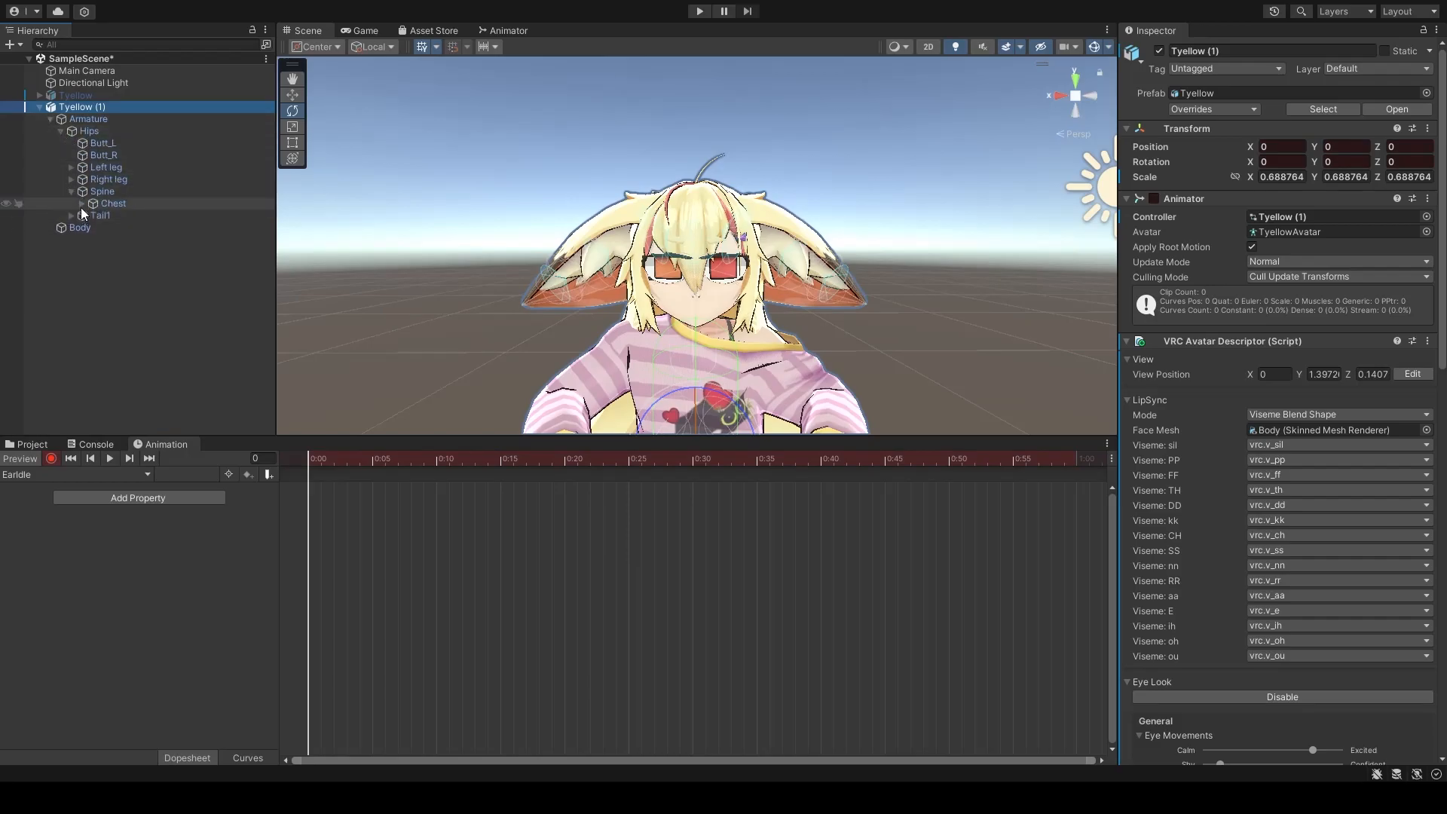
left_click(82, 203)
left_click(93, 228)
left_click(103, 240)
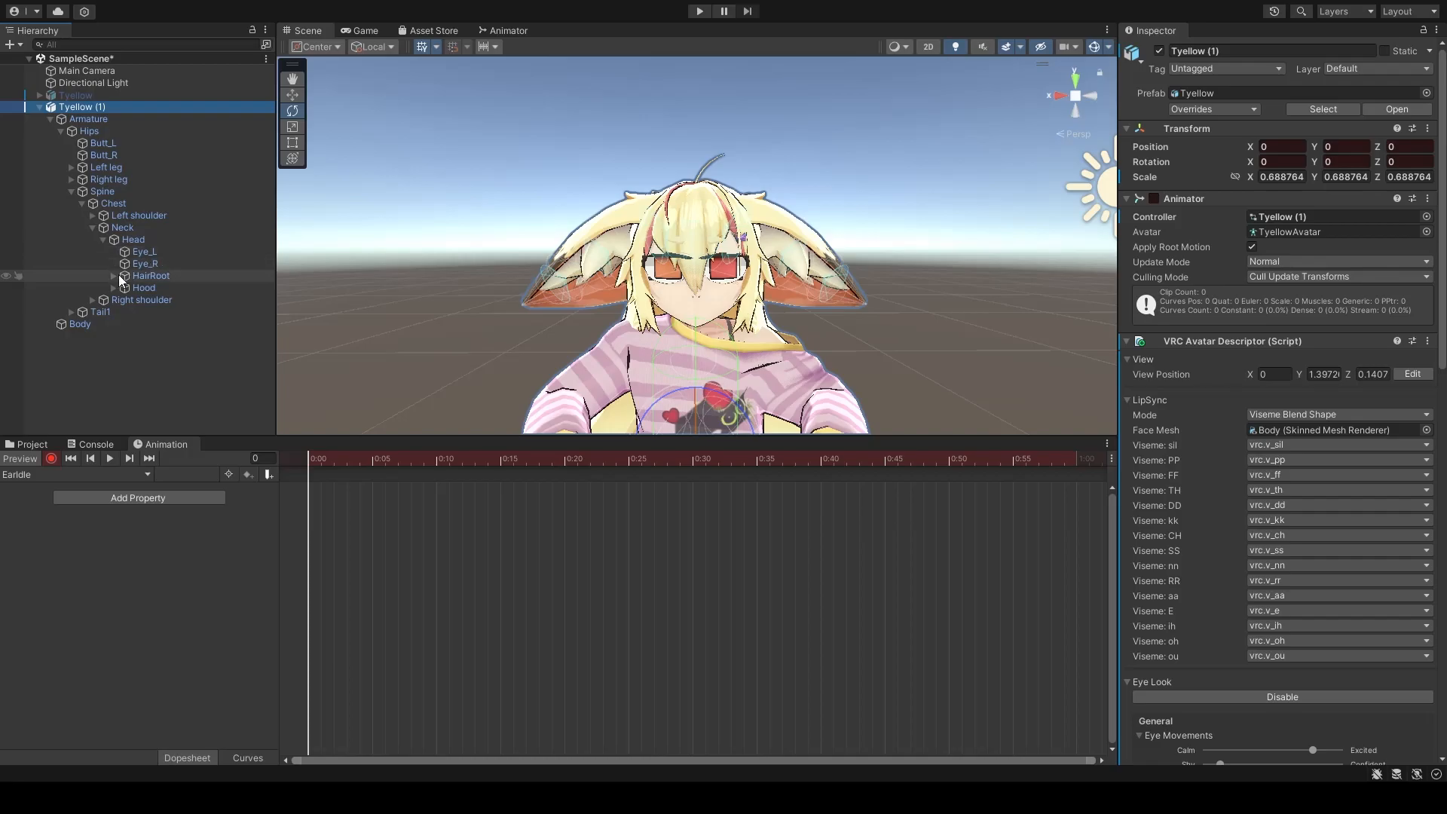
left_click(114, 275)
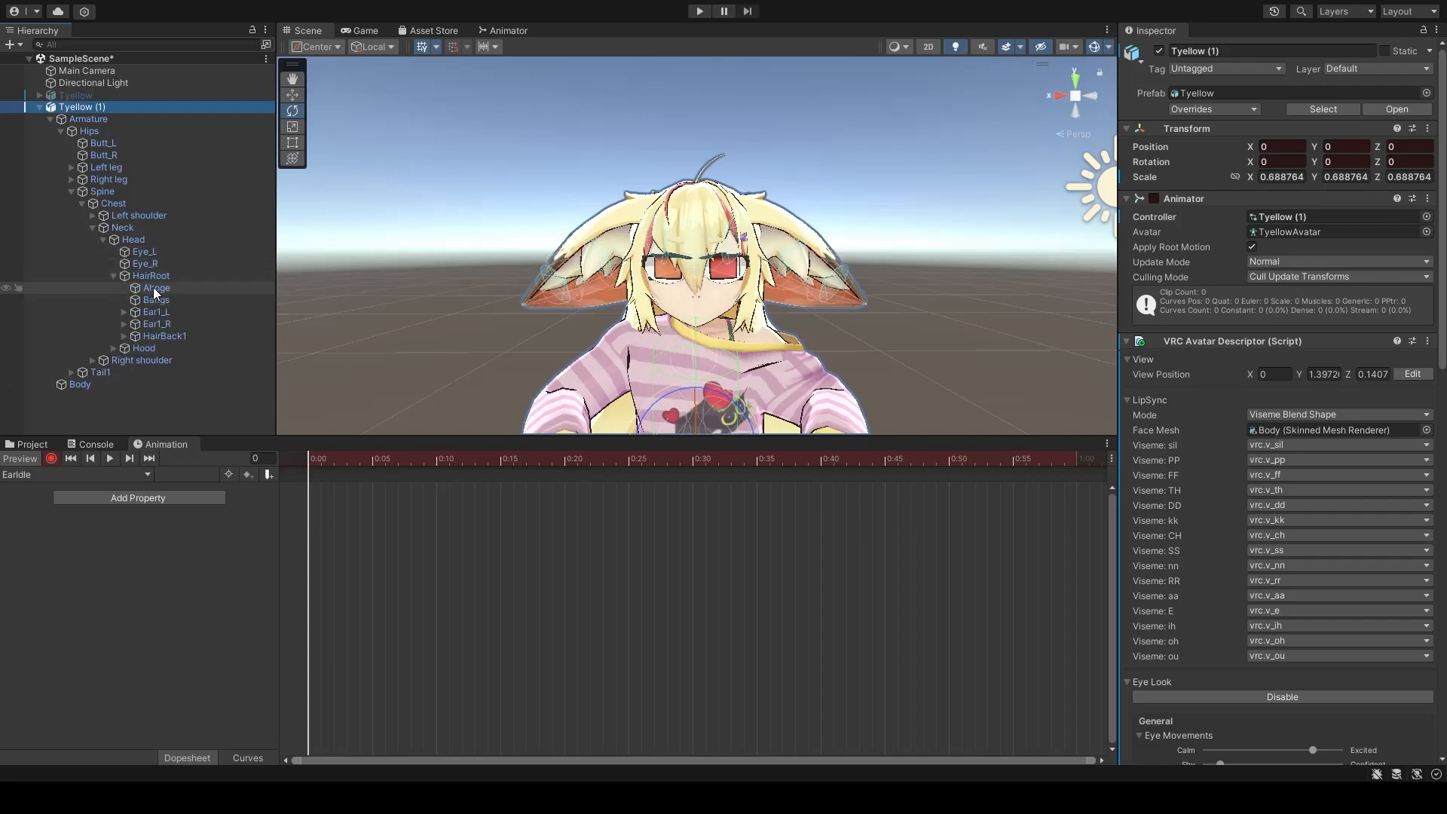
left_click(177, 312)
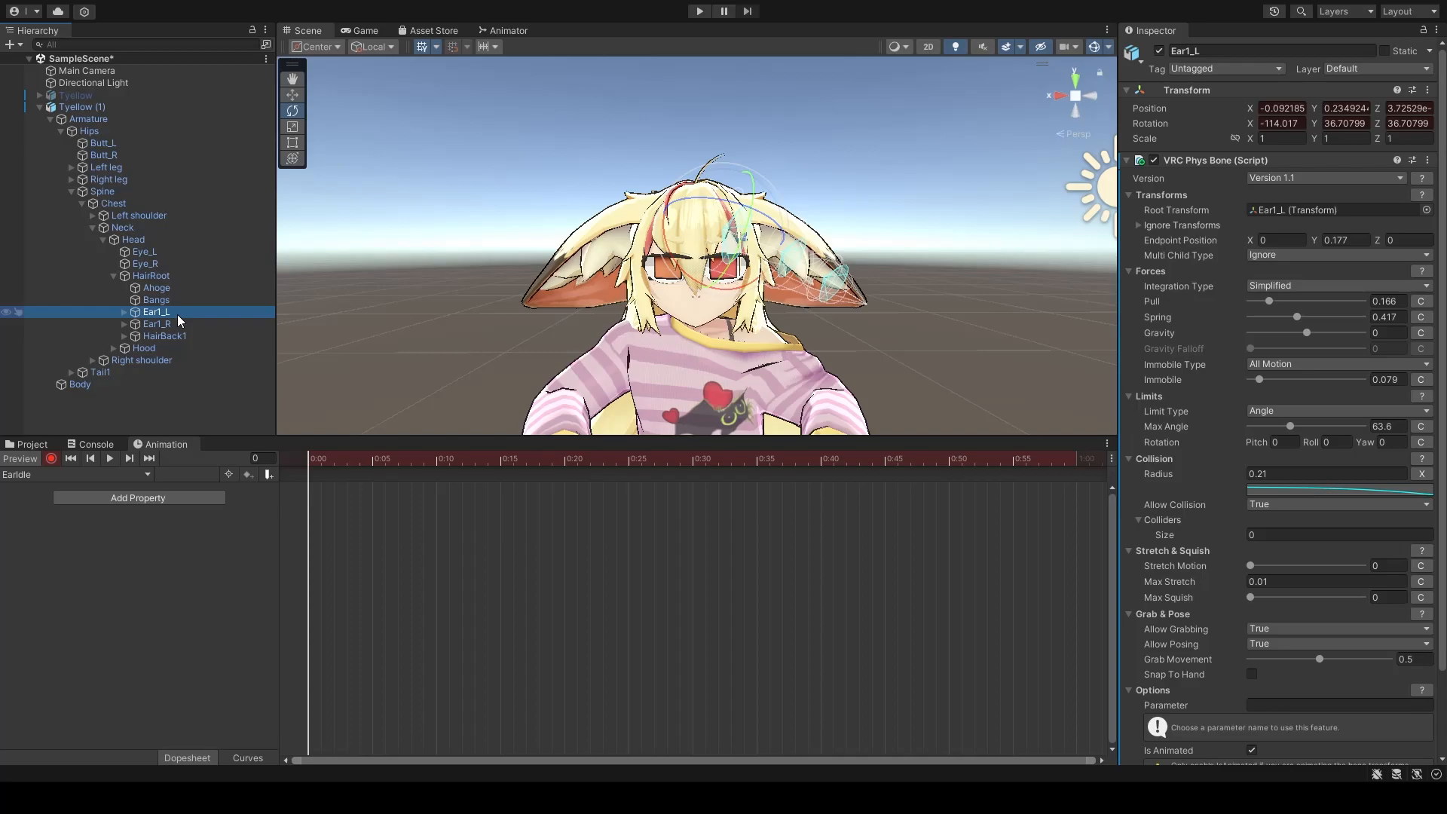
Step: Show the ears from the front and key Ear1_L's default rotation at frame 0 by re-entering X as -114.017
right_click_drag(886, 269, 896, 273)
left_click(1088, 98)
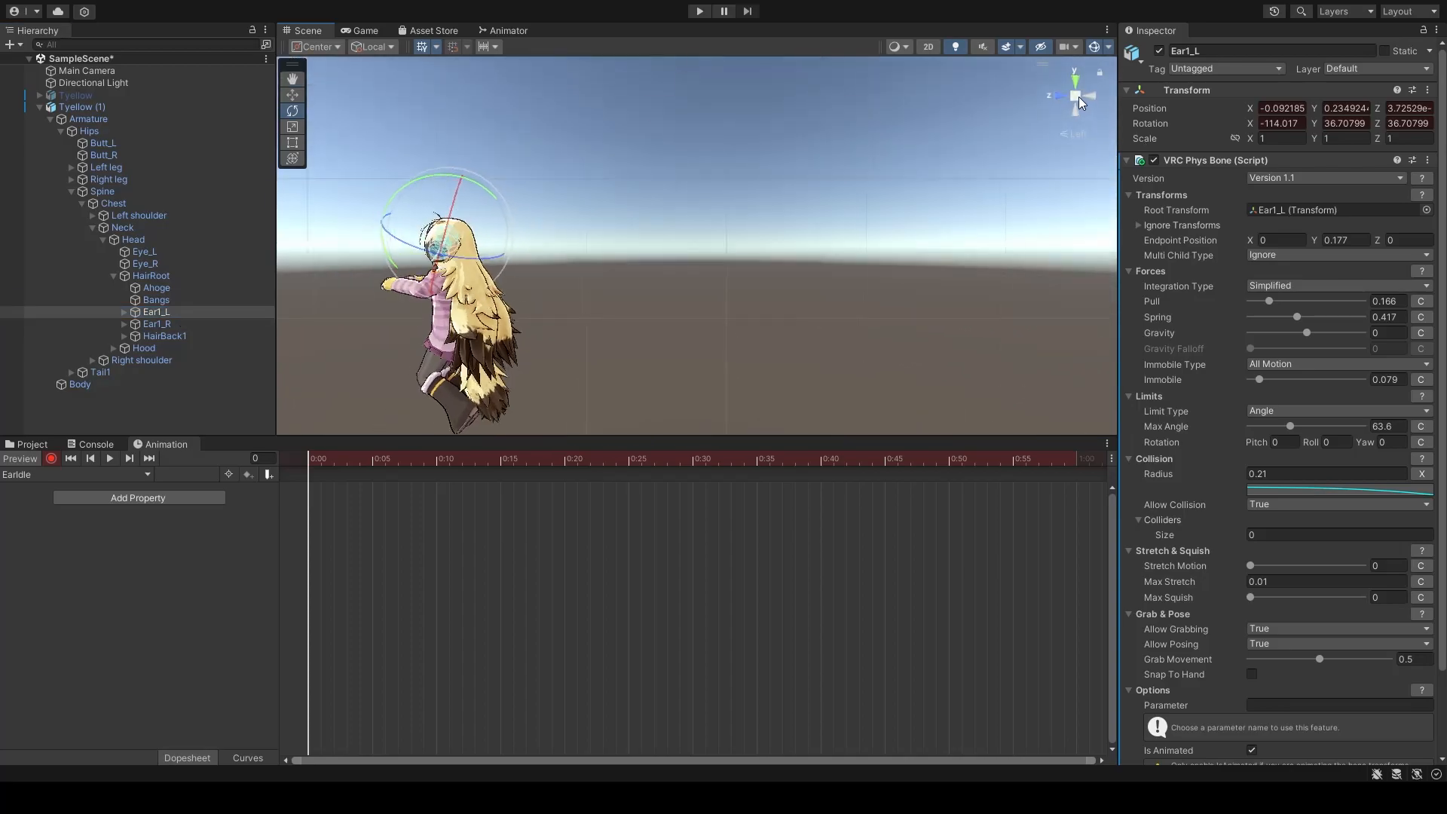
left_click(1063, 96)
scroll(671, 247, "up", 6)
scroll(712, 285, "down", 4)
double_click(153, 316)
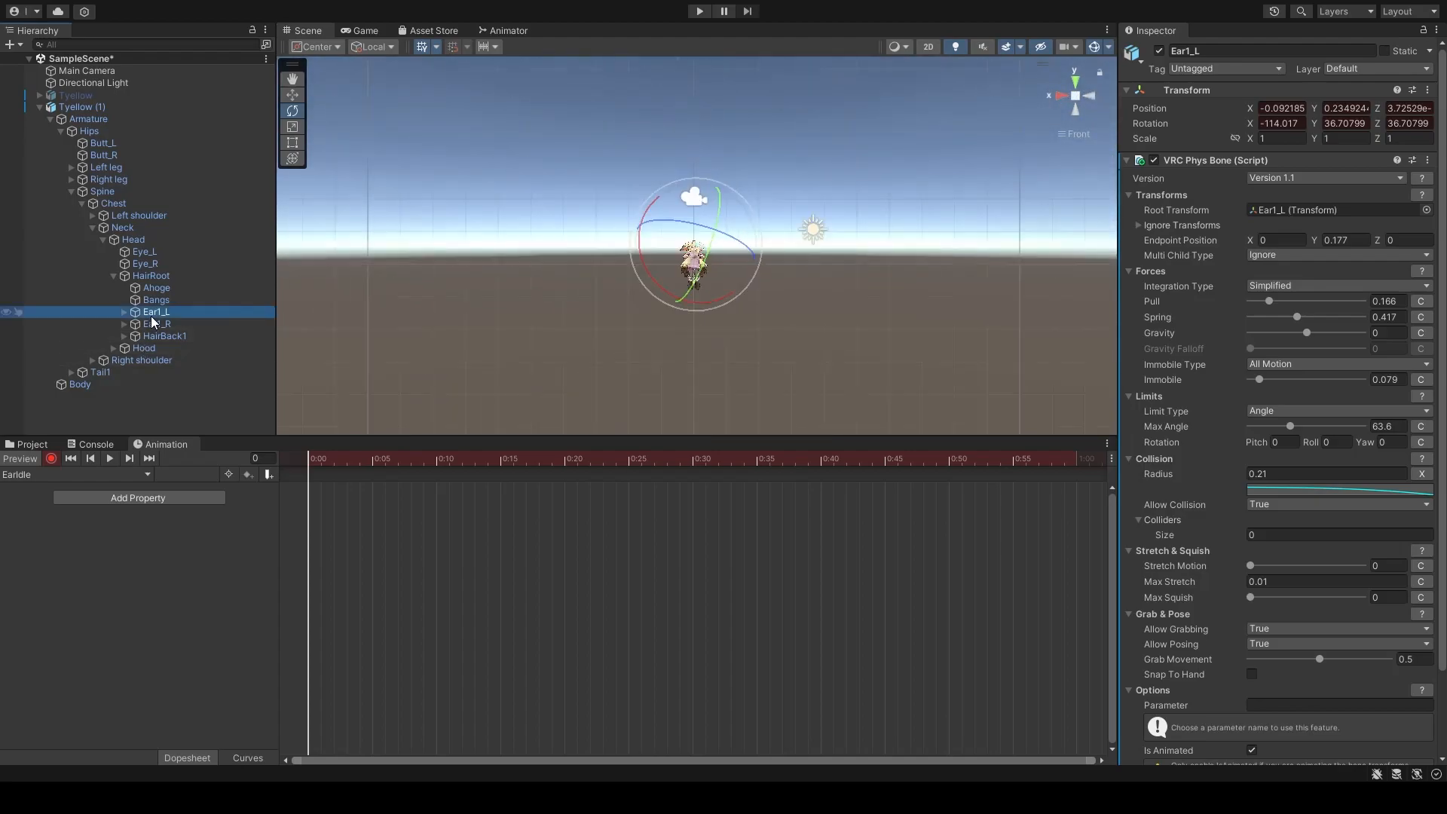
scroll(729, 284, "up", 8)
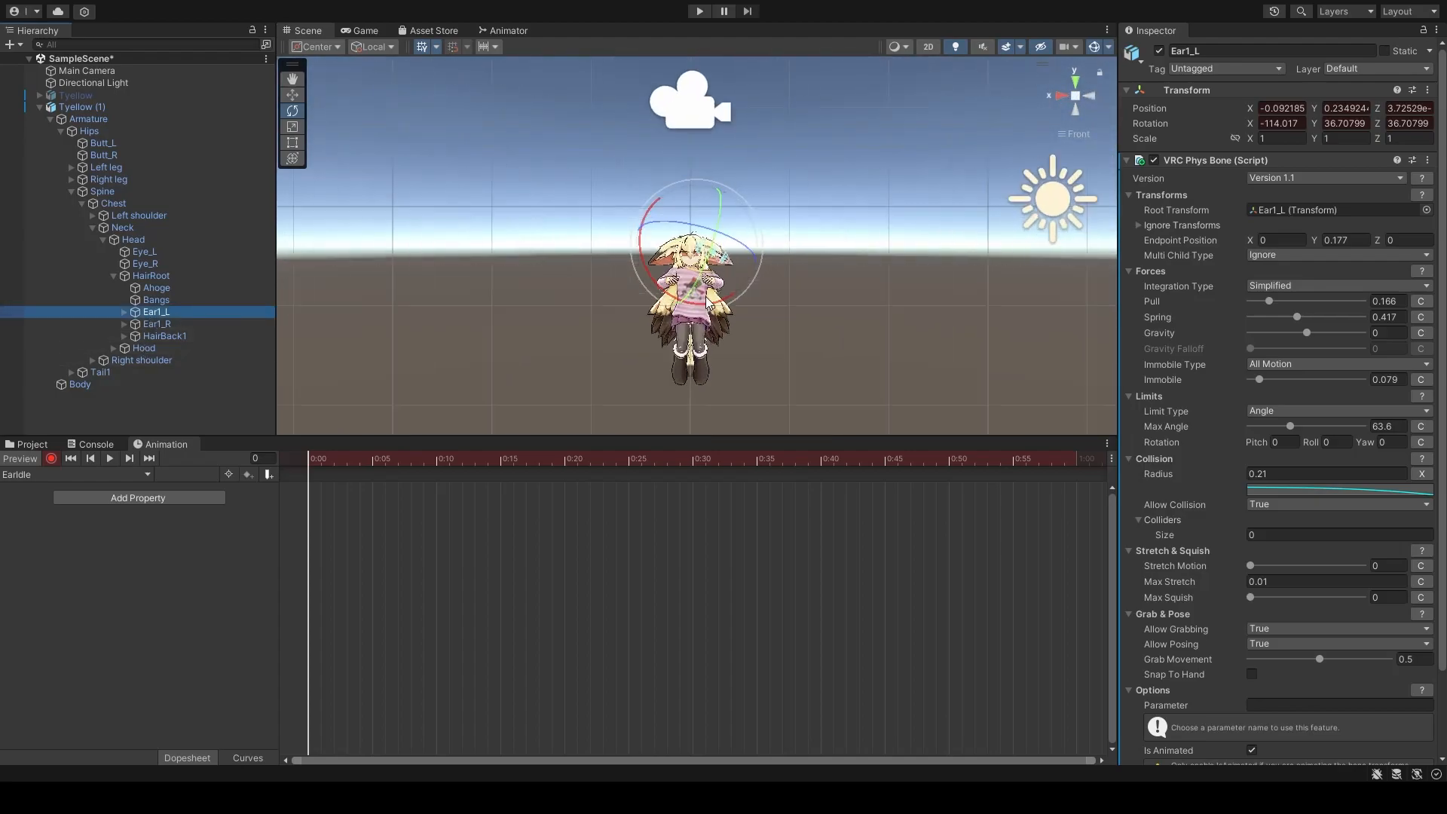
scroll(693, 335, "up", 3)
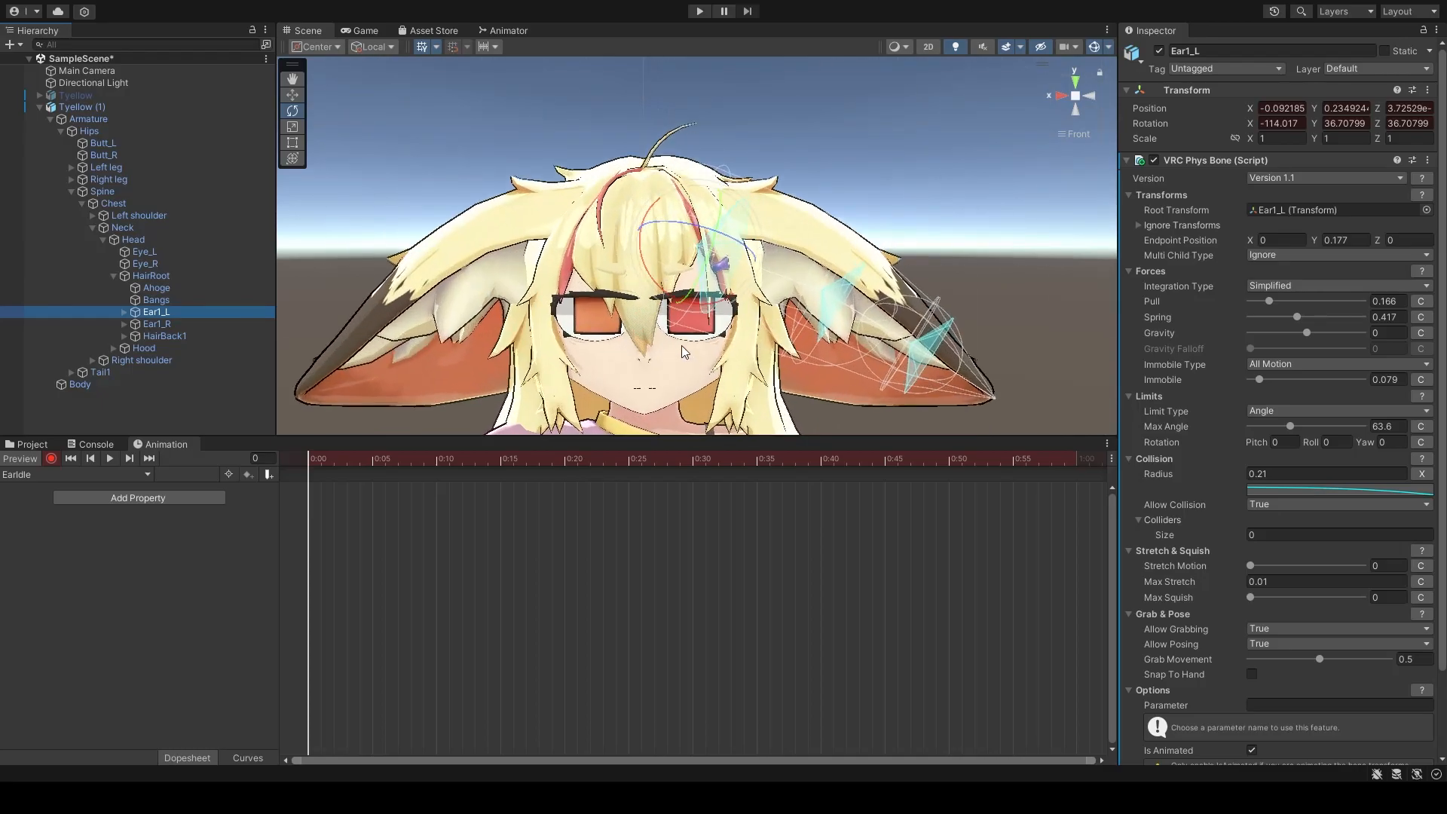
scroll(693, 336, "up", 4)
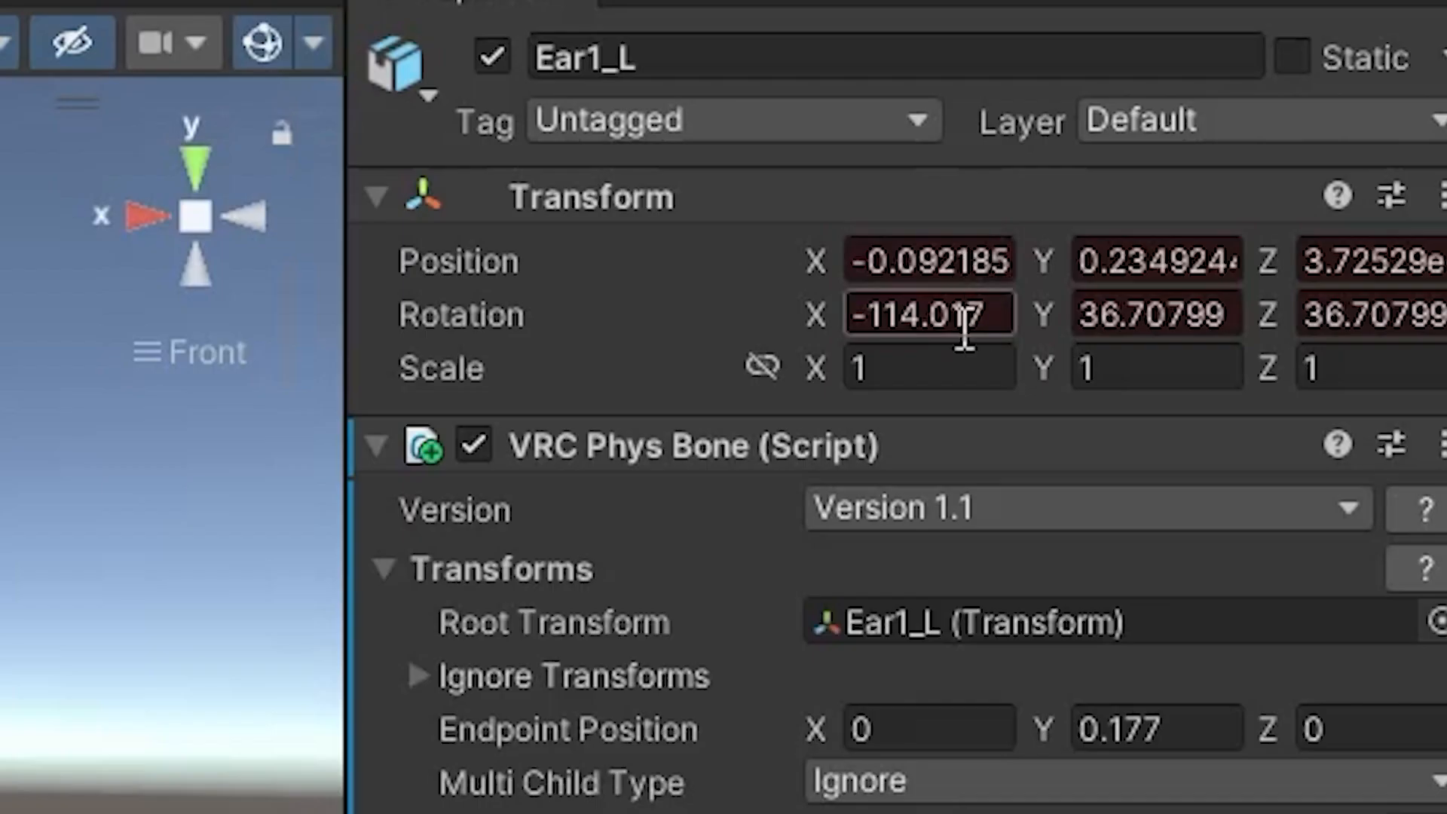
left_click(1298, 125)
left_click(1302, 123)
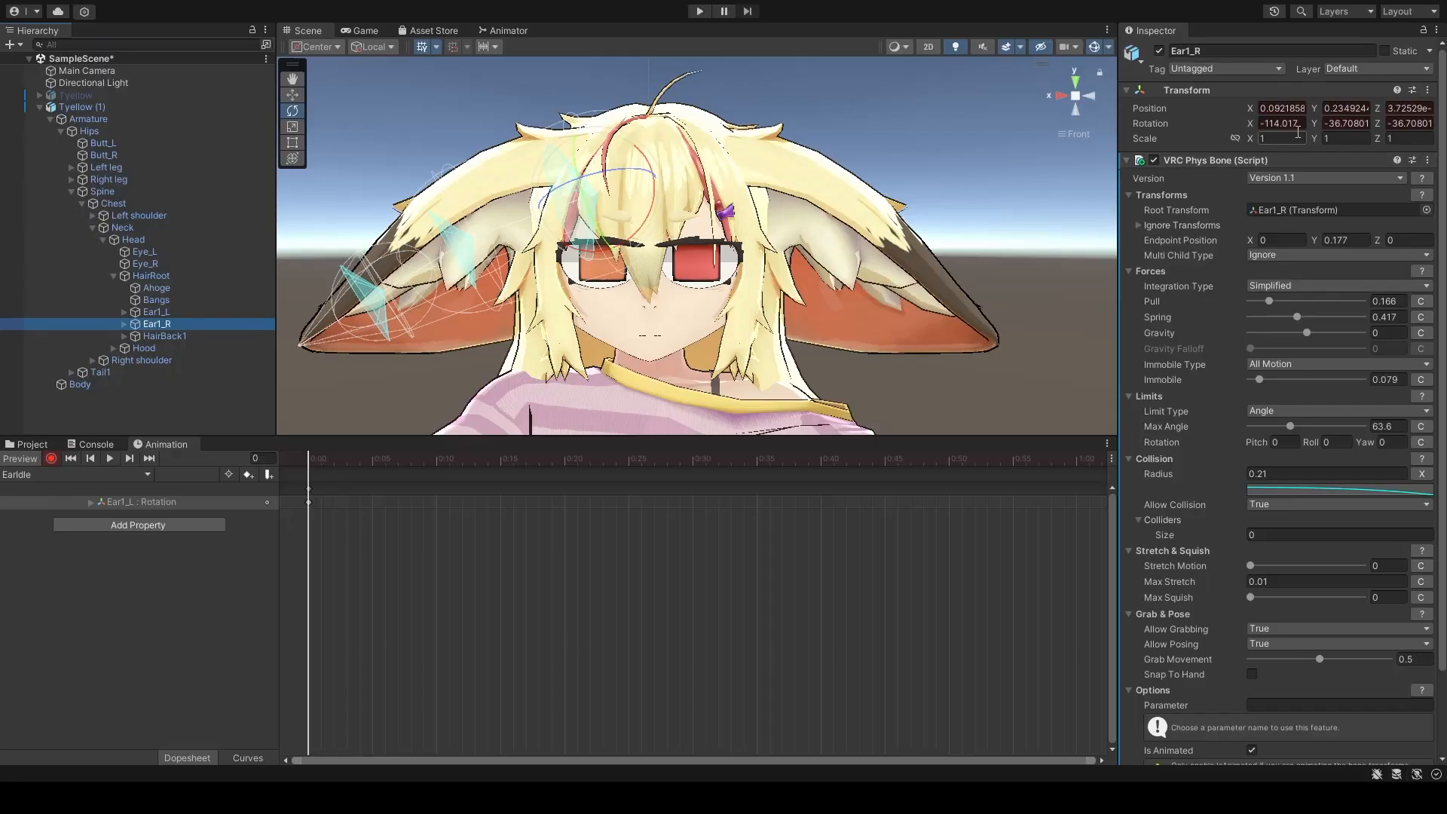
Step: Key Ear1_R's default rotation at frame 0 by re-entering X as -114.017
left_click(1002, 314)
left_click(1301, 123)
key("Return")
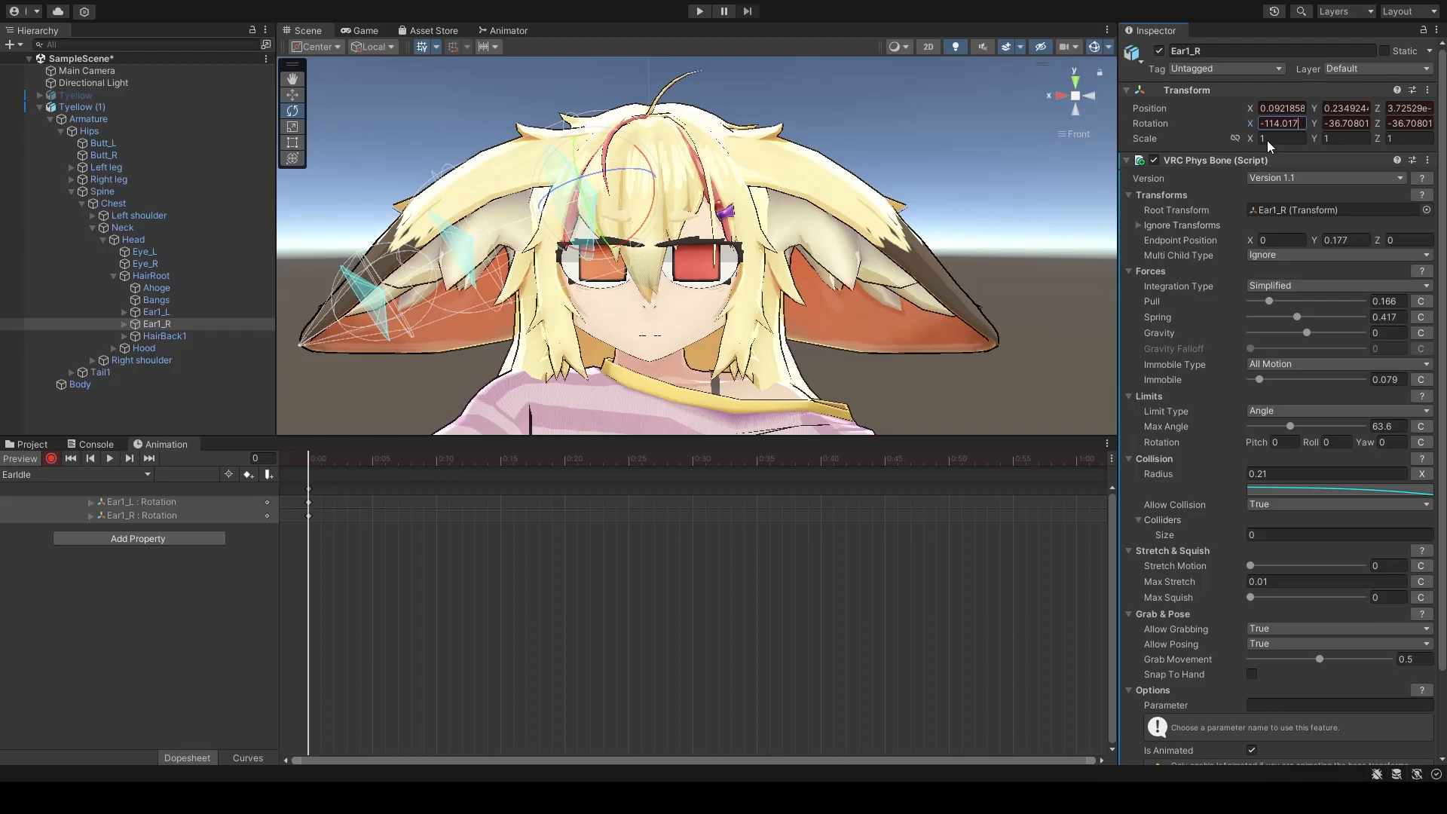
Step: Expand both Ear1 bones and key Ear2_L's default rotation at frame 0 by re-entering X as -15.127
left_click(125, 312)
left_click(123, 335)
left_click(158, 323)
left_click(1305, 123)
left_click(1306, 123)
key("BackSpace")
type("7")
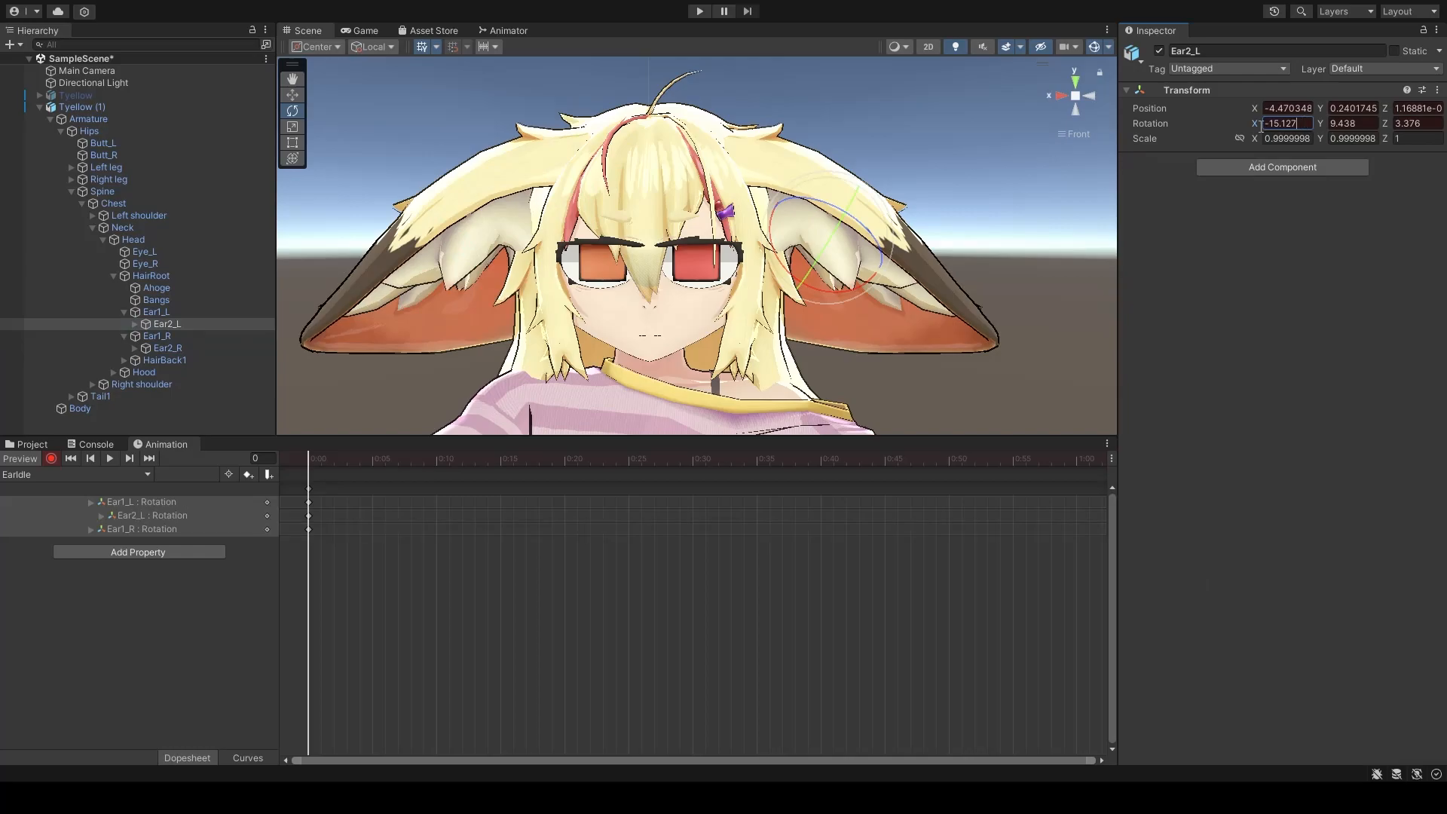
Step: Key Ear2_R's default rotation at frame 0 by re-entering X as -15.127
left_click(168, 348)
left_click(1303, 124)
left_click(1303, 124)
key("BackSpace")
type("7")
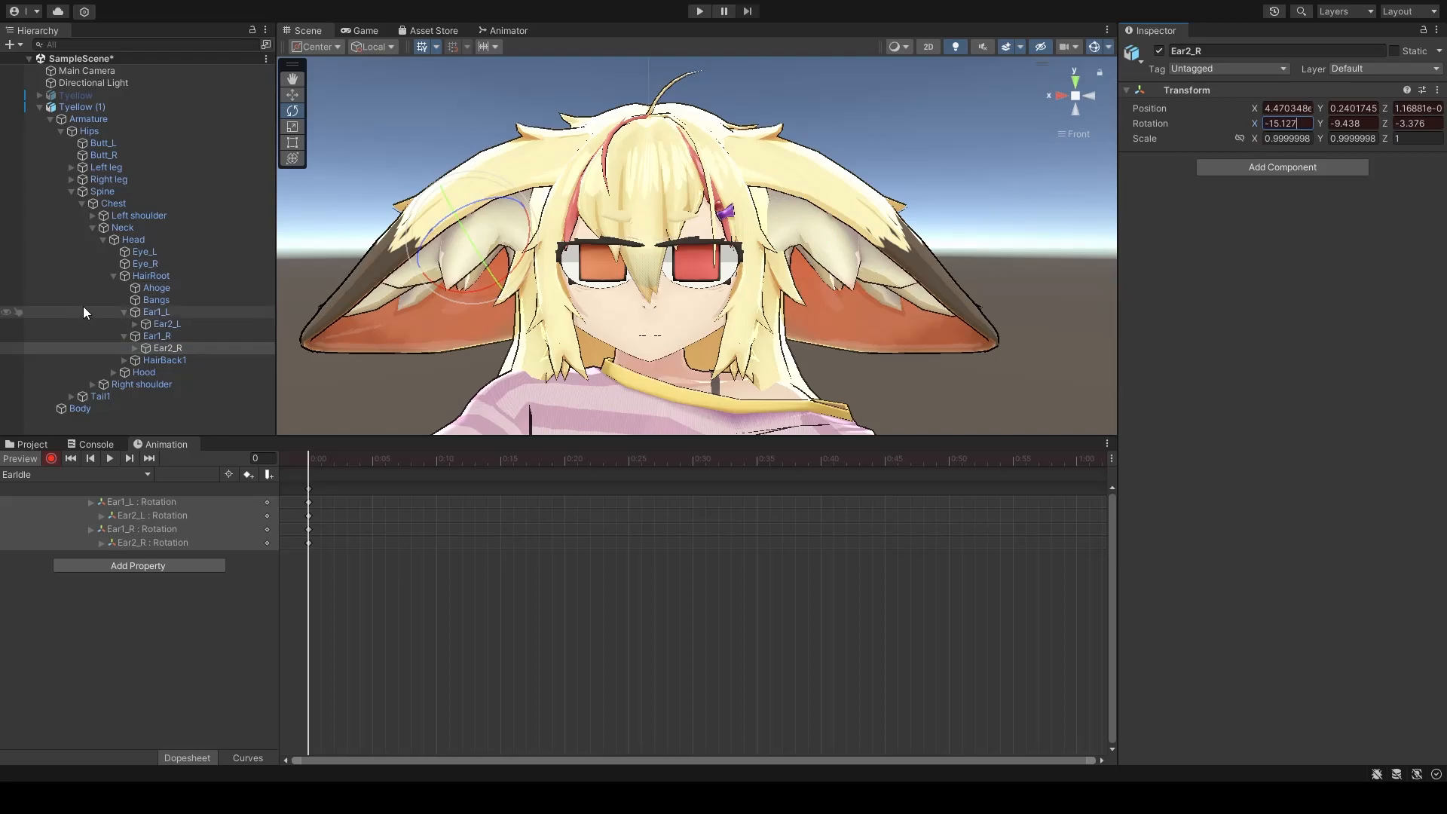
Step: Expand both Ear2 bones and key Ear3_L's default rotation at frame 0 by re-entering X as -5.093
left_click(135, 324)
left_click(134, 360)
left_click(178, 336)
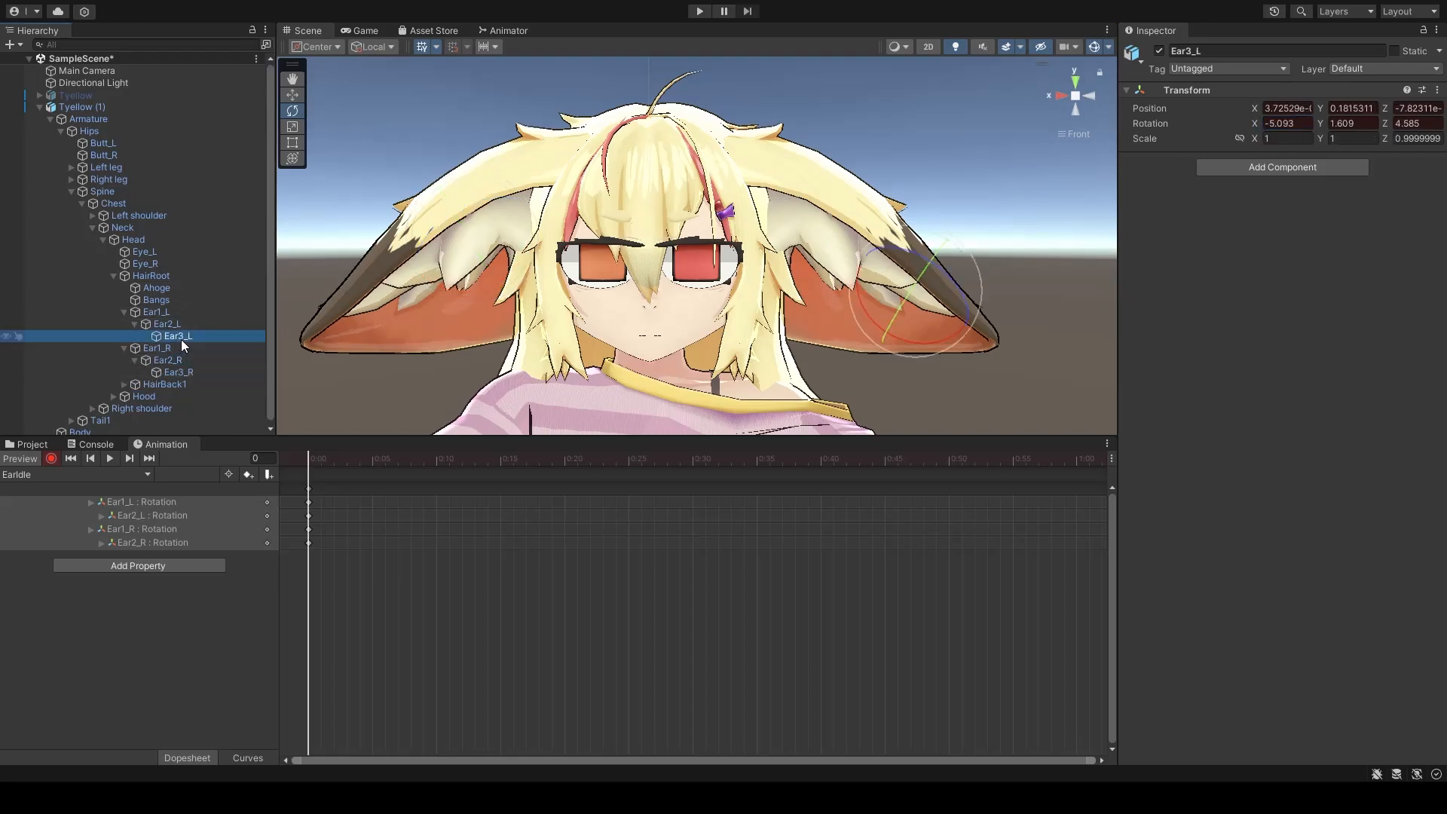
left_click(1308, 123)
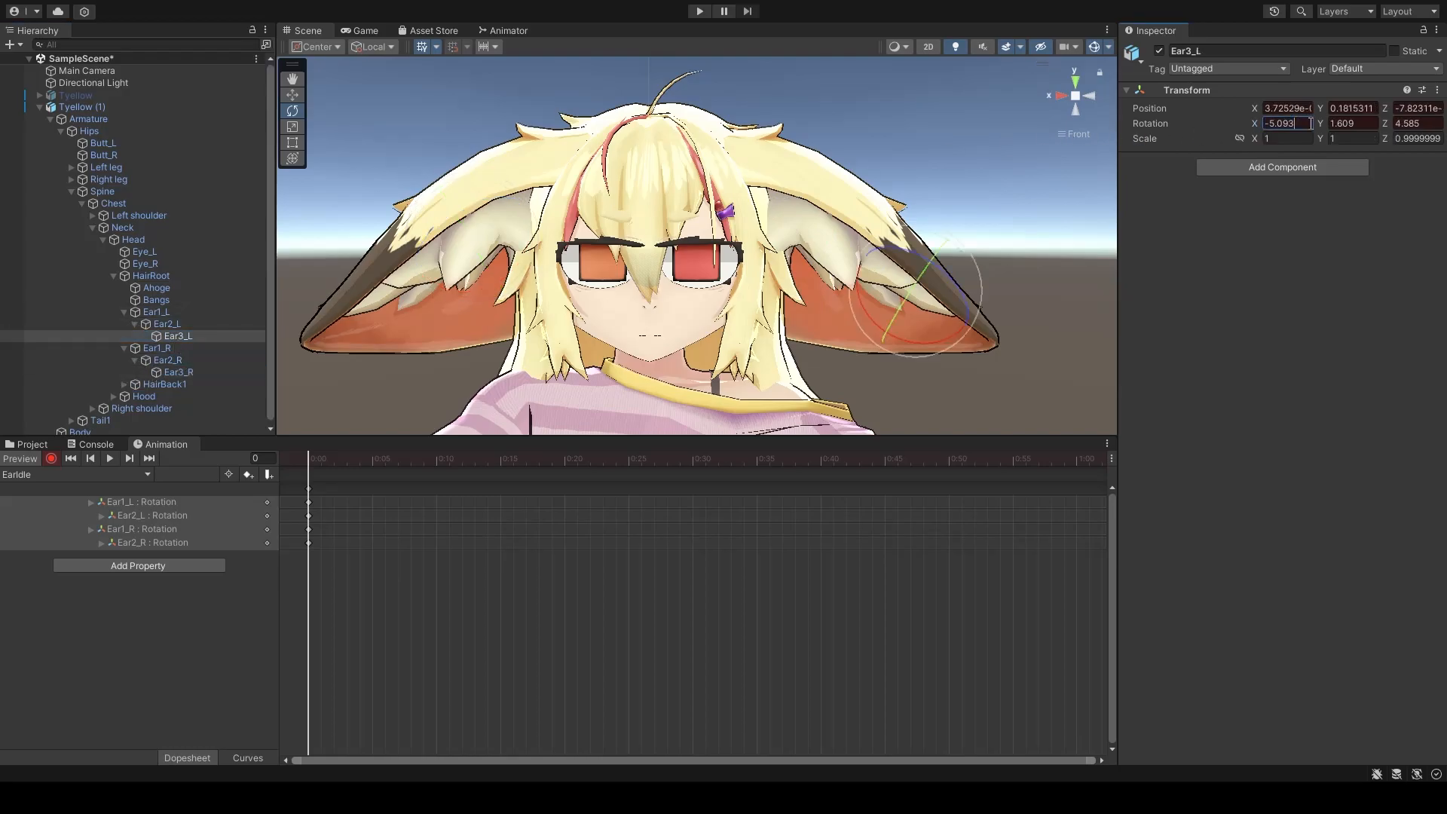
key("BackSpace")
type("3")
Step: Key Ear3_R's default rotation at frame 0 by re-entering X as -5.093
left_click(197, 373)
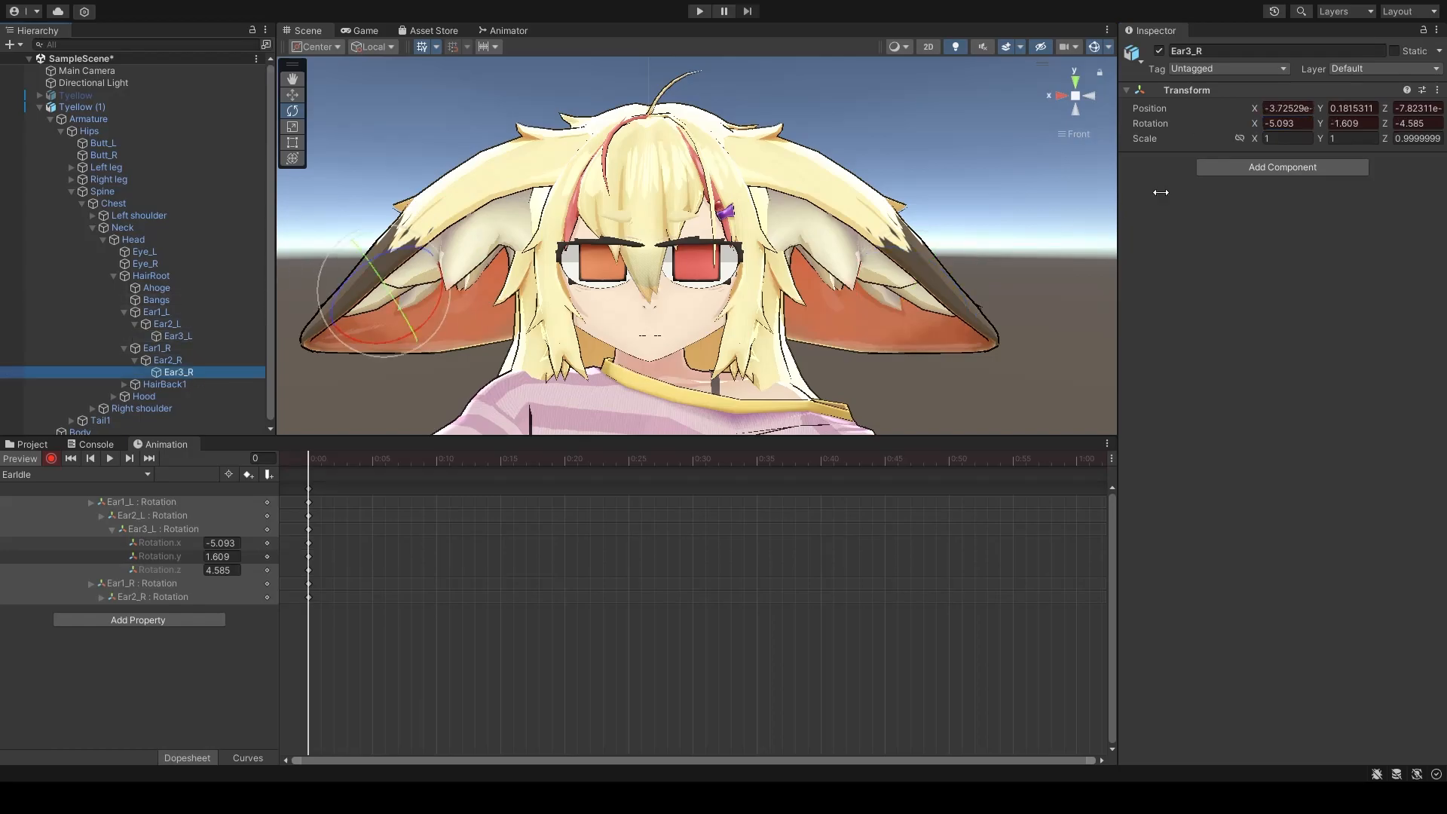
left_click(1312, 122)
left_click(1304, 120)
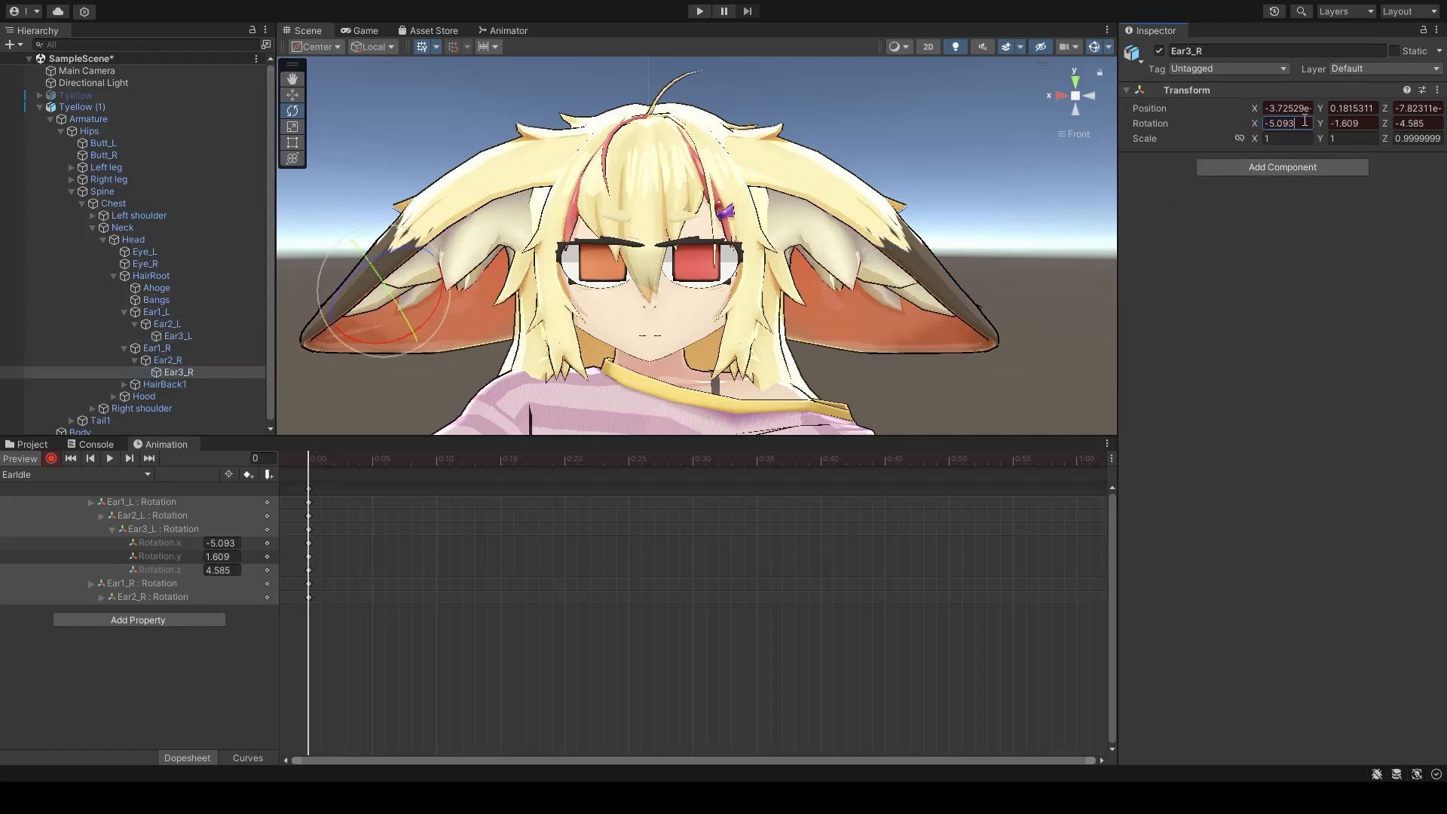
key("BackSpace")
type("3")
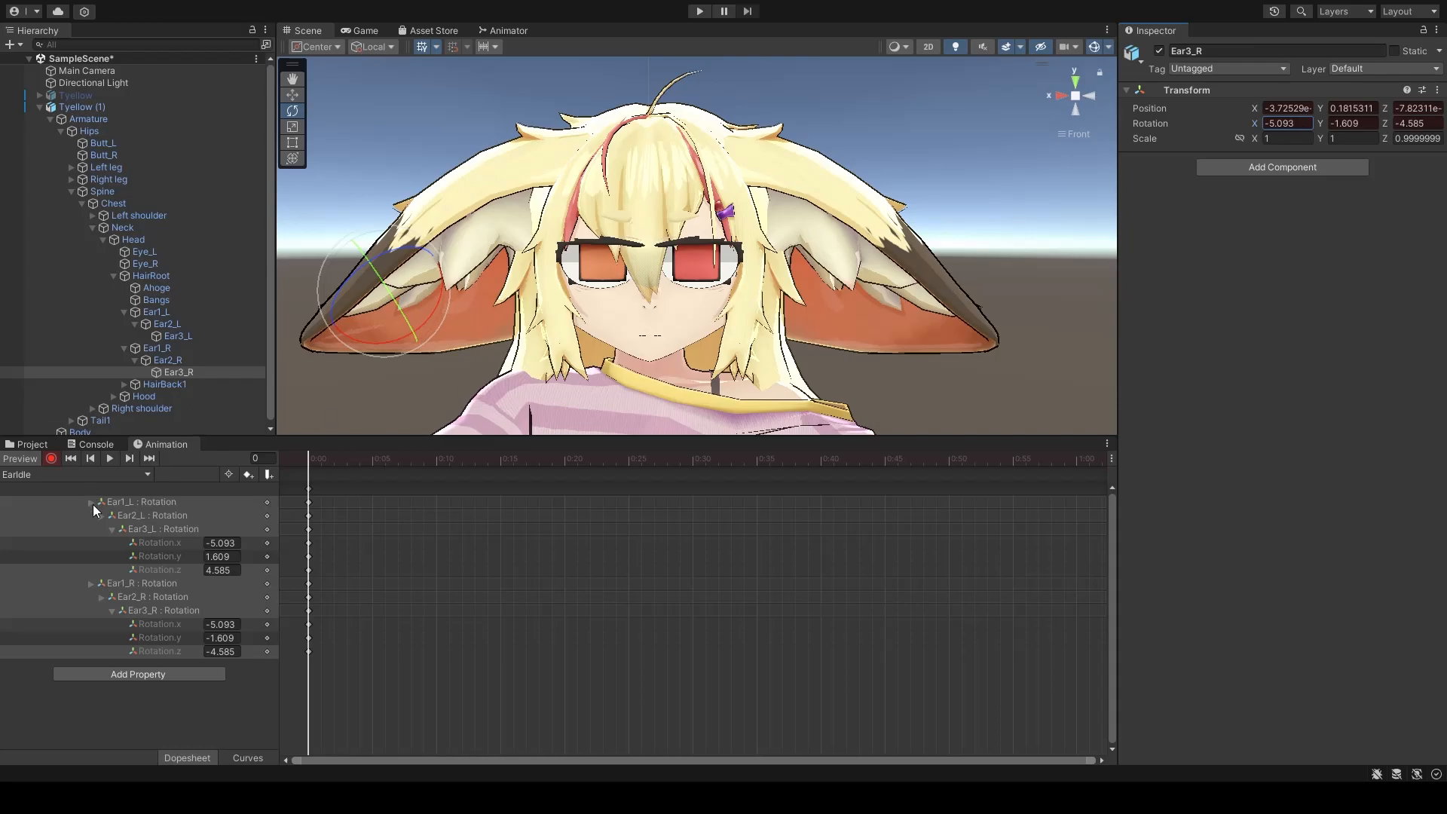
Step: Collapse the Ear3_L and Ear3_R rotation properties and stop recording the EarIdle clip
left_click(113, 528)
left_click(113, 570)
left_click_drag(603, 296, 677, 332, "alt")
left_click(52, 460)
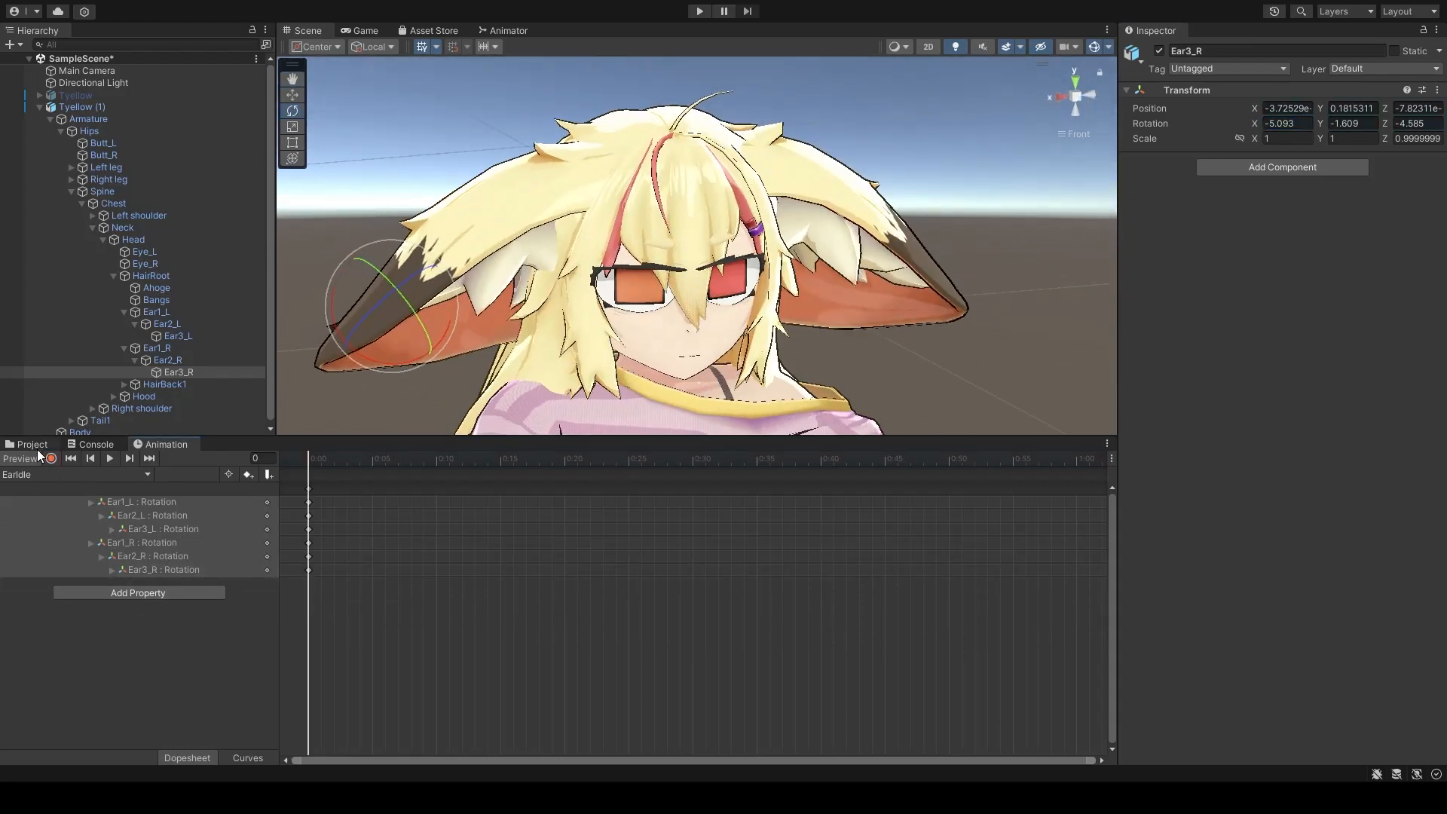
Step: Delete the Tyellow (1) duplicate from the scene and reactivate the original Tyellow avatar
left_click(34, 444)
left_click(118, 105)
key("Delete")
left_click(117, 97)
left_click(1159, 51)
left_click_drag(709, 180, 735, 230, "alt")
scroll(736, 284, "down", 6)
scroll(735, 227, "up", 4)
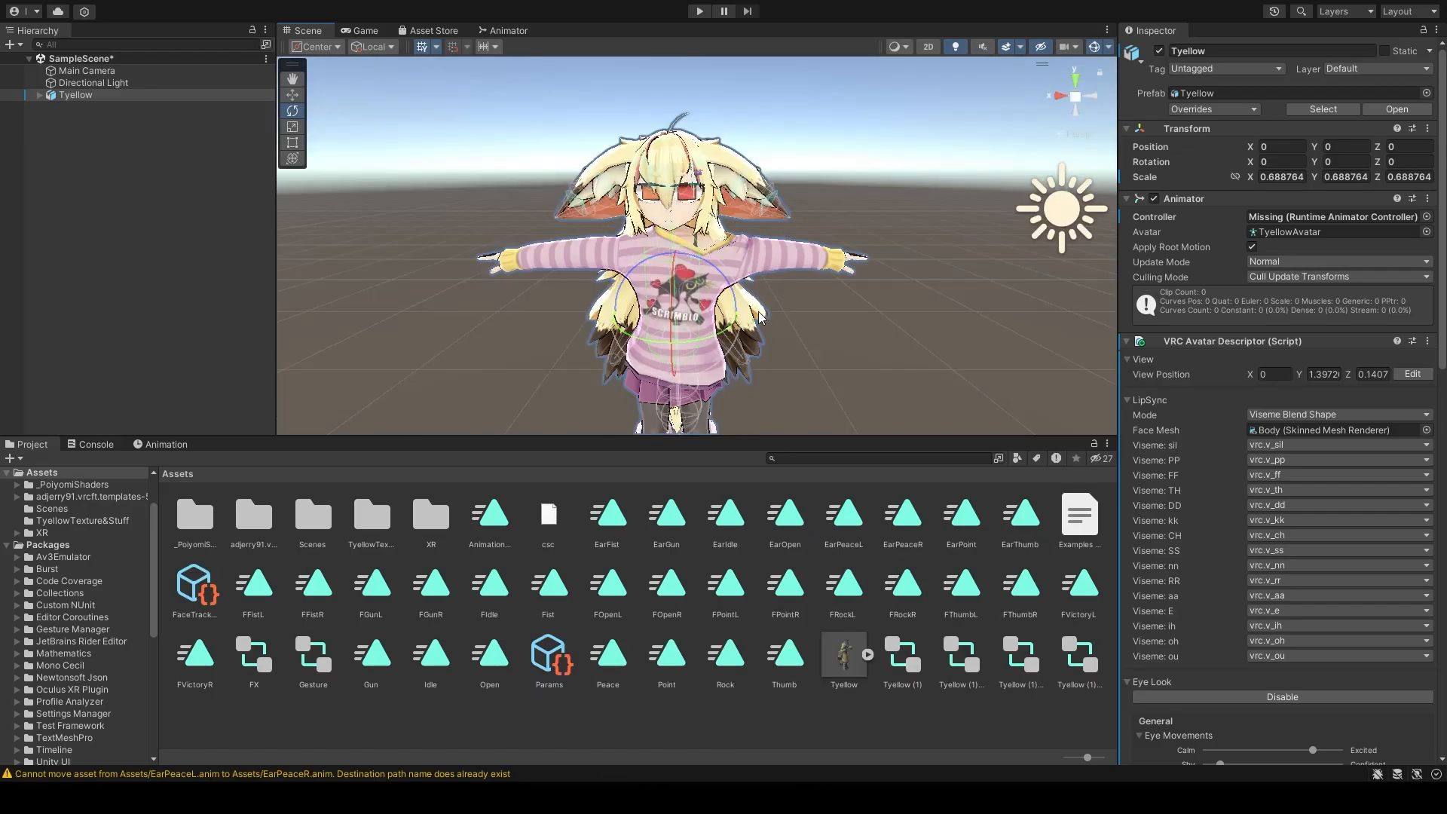
right_click_drag(760, 423, 734, 406)
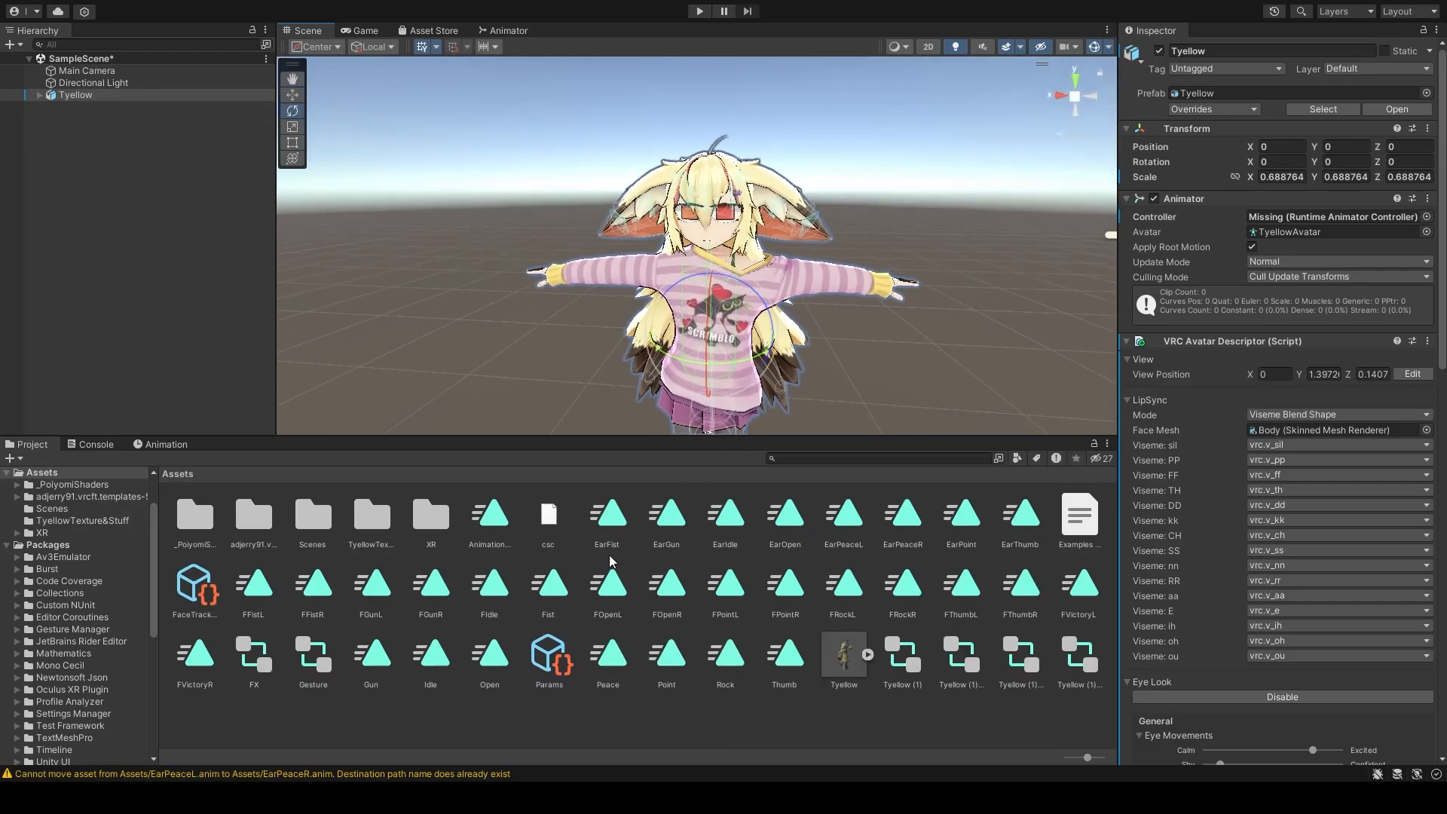
Step: Look through the ear gesture clips in Assets, from EarFist, EarGun, EarIdle and EarOpen to EarPoint and EarThumb
left_click(624, 528)
left_click(653, 520)
left_click(729, 520)
left_click(788, 515)
left_click(612, 517)
left_click(670, 517)
left_click(729, 515)
left_click(792, 514)
left_click(840, 519)
left_click(891, 519)
left_click(962, 517)
left_click(1022, 512)
left_click(905, 518)
left_click(962, 517)
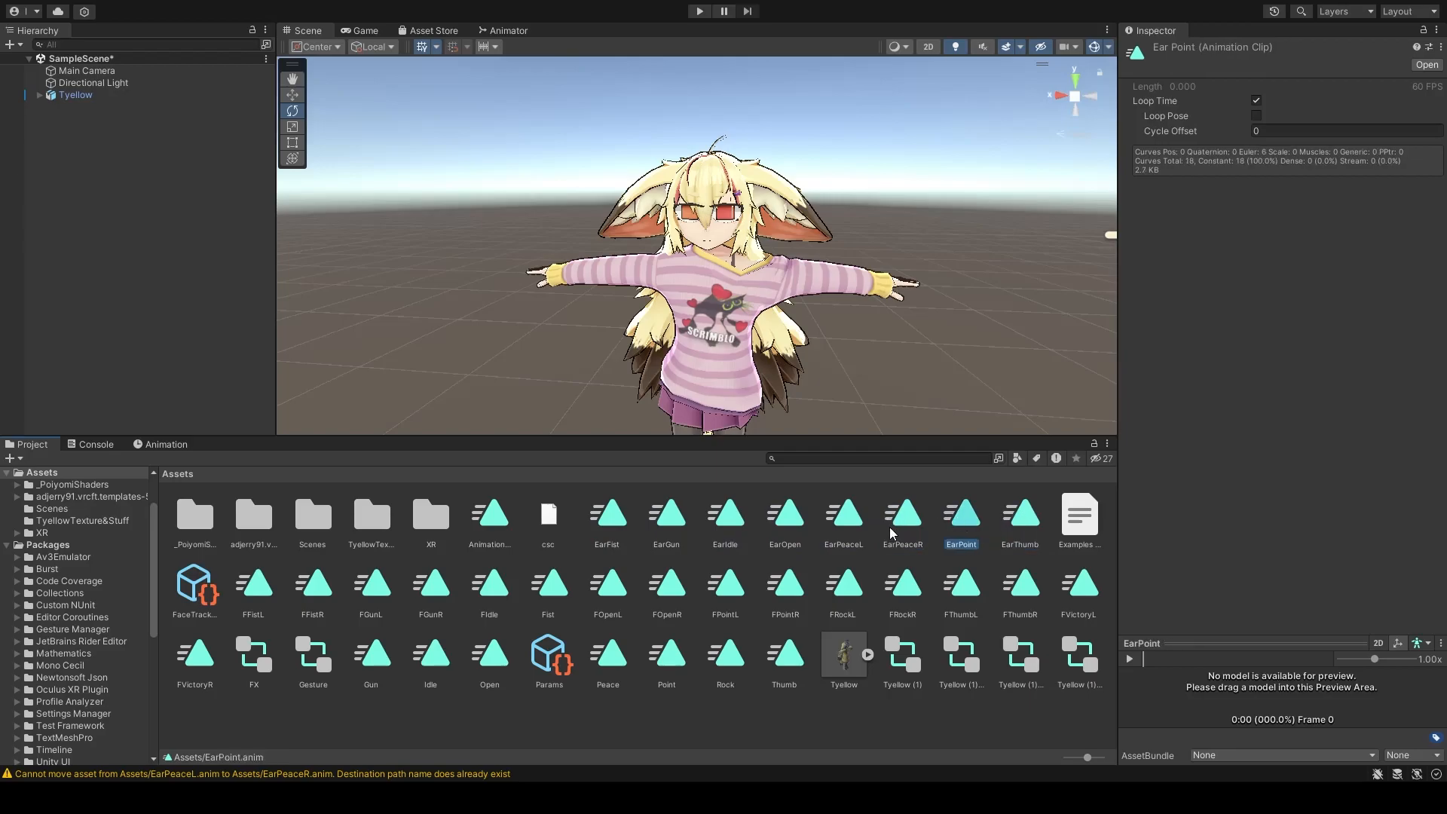
Step: Compare the separate EarPeaceL and EarPeaceR animation clips with the EarOpen and EarIdle clips
left_click(859, 523)
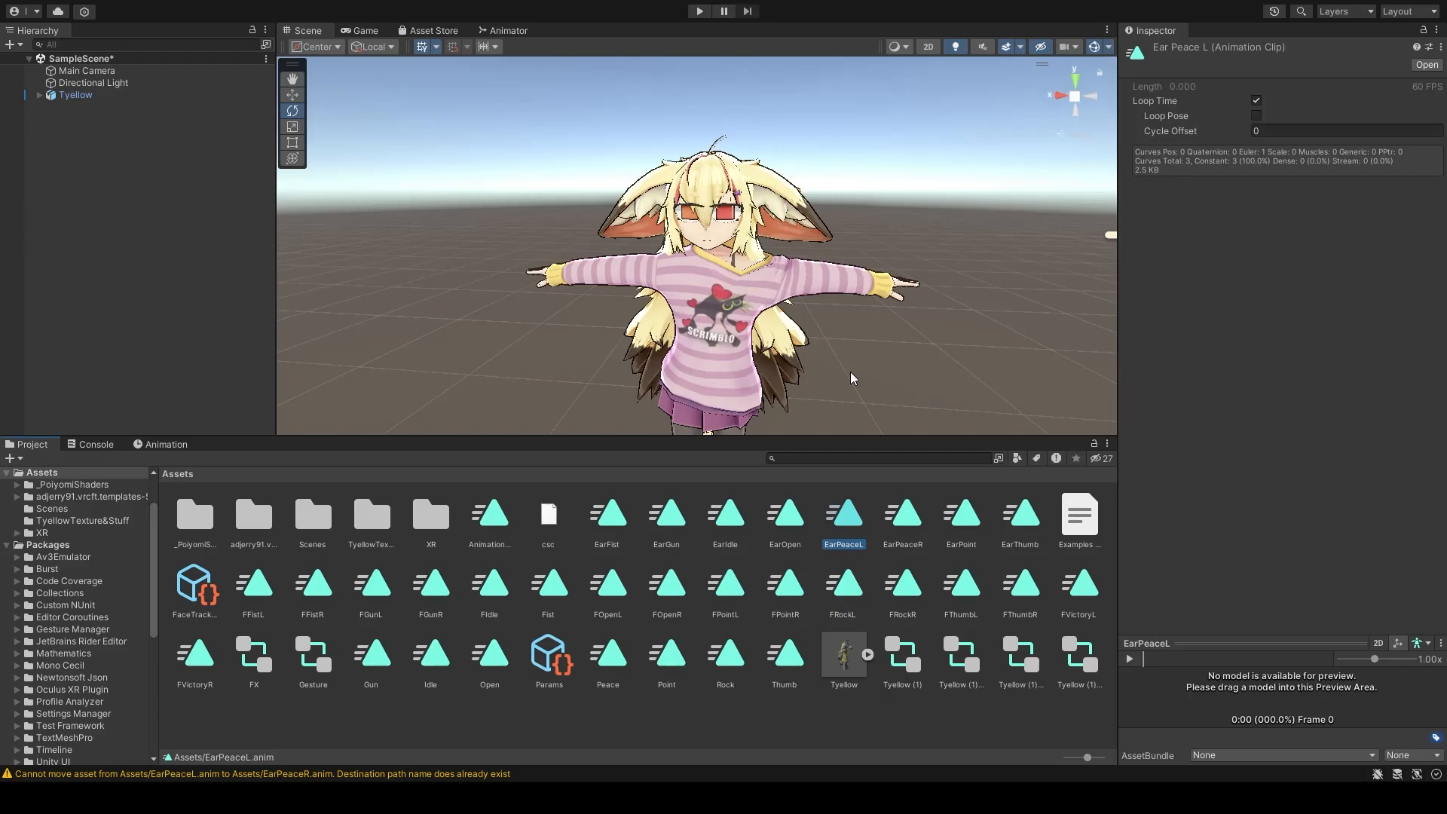
left_click(786, 516)
left_click(737, 524)
left_click(844, 517)
left_click_drag(861, 437, 861, 424)
left_click(907, 508)
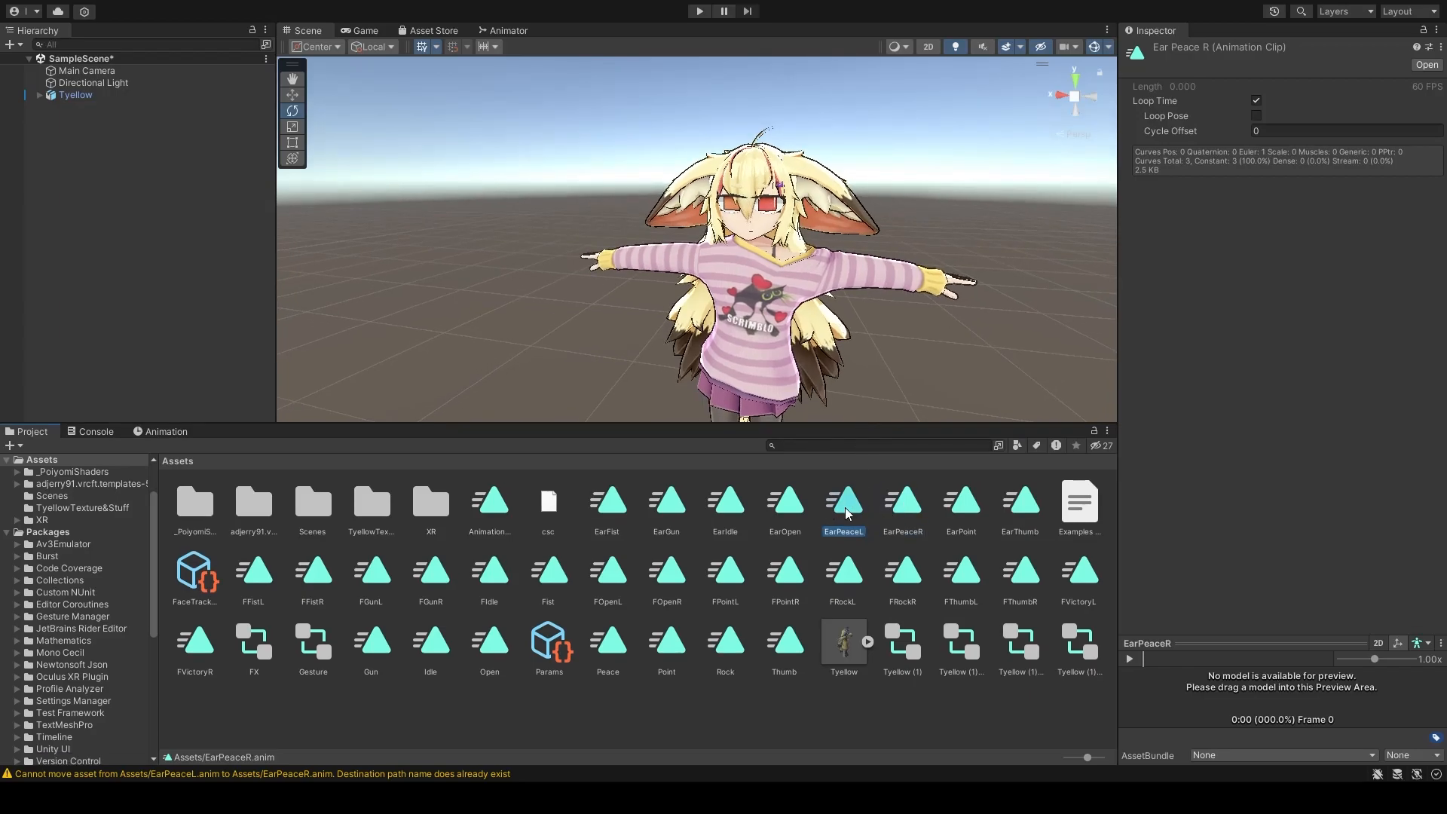
left_click(846, 511)
left_click(901, 506)
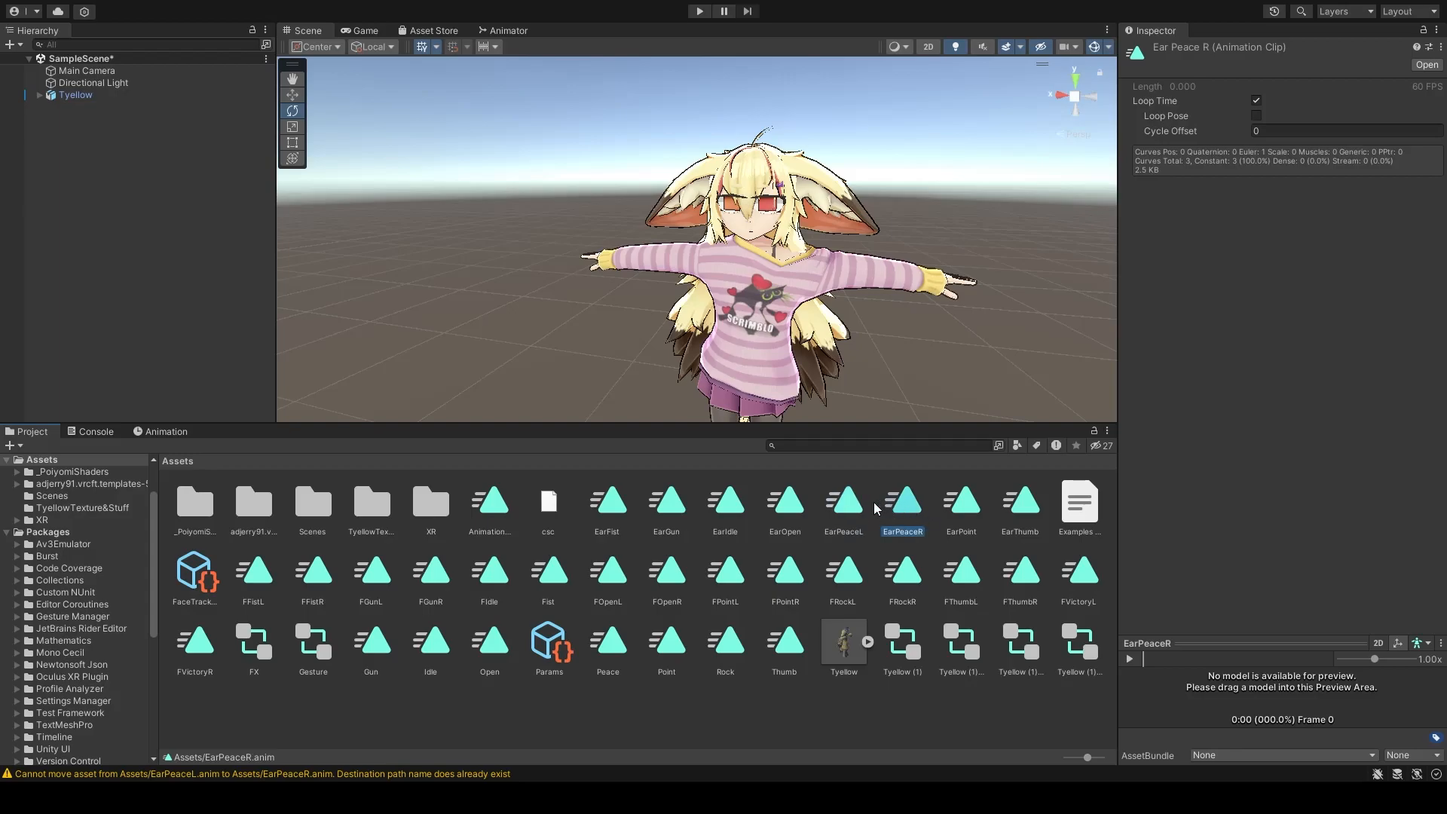
left_click(861, 508)
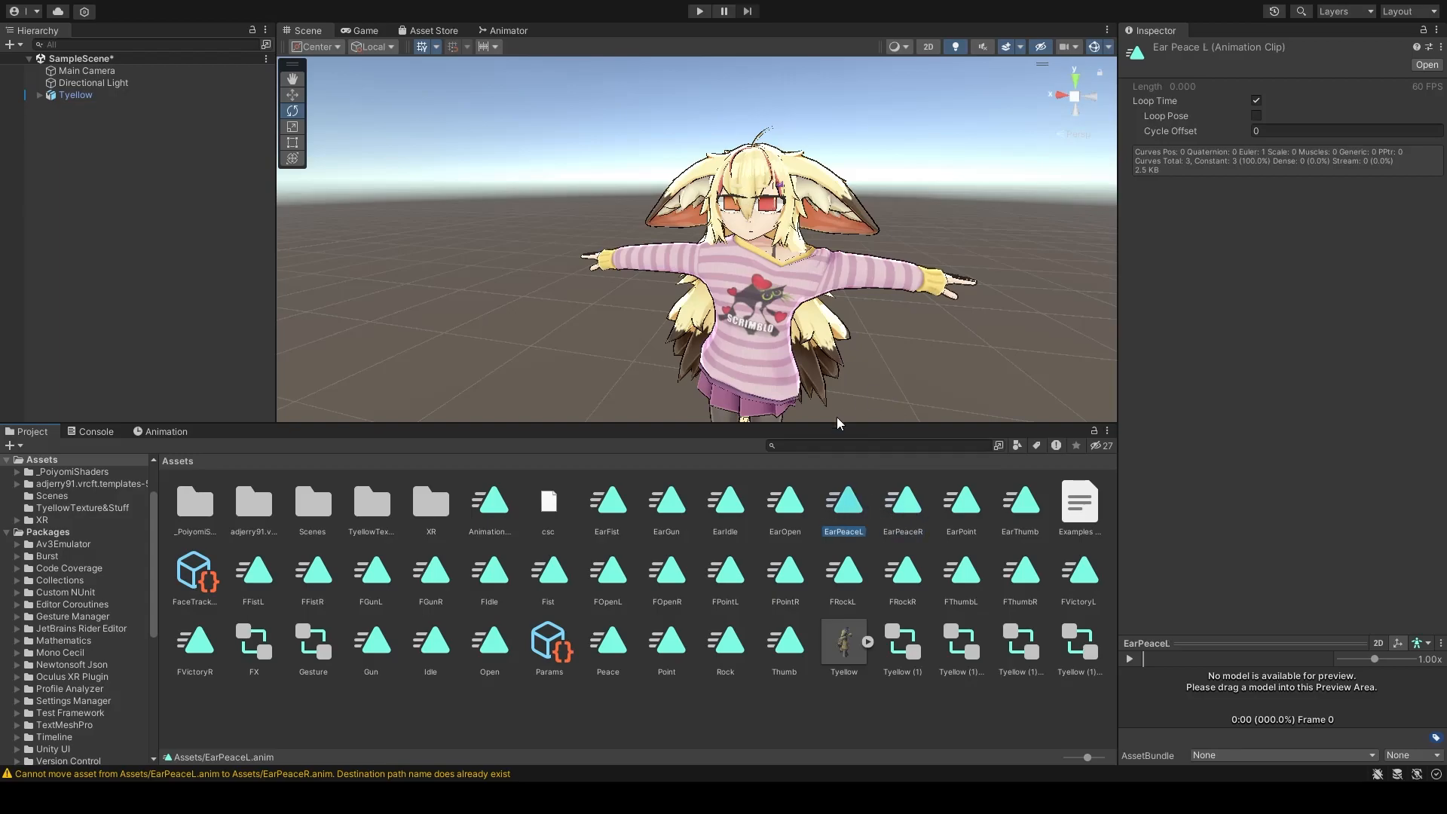
Step: Open the Gesture controller from the Tyellow avatar descriptor's playable layers and show its Left Hand layer
right_click_drag(890, 358, 917, 372)
left_click(144, 96)
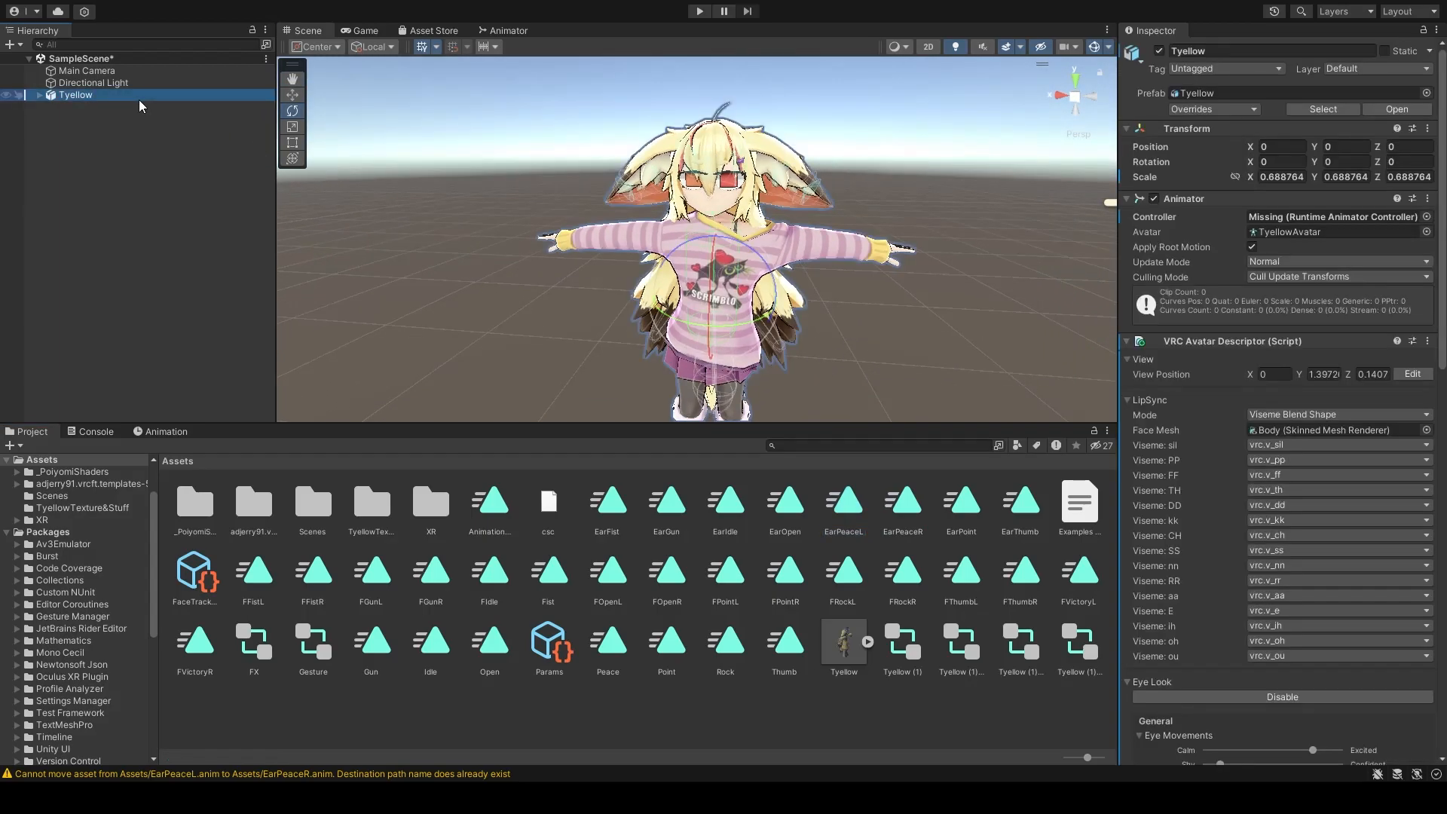
right_click_drag(941, 356, 942, 344)
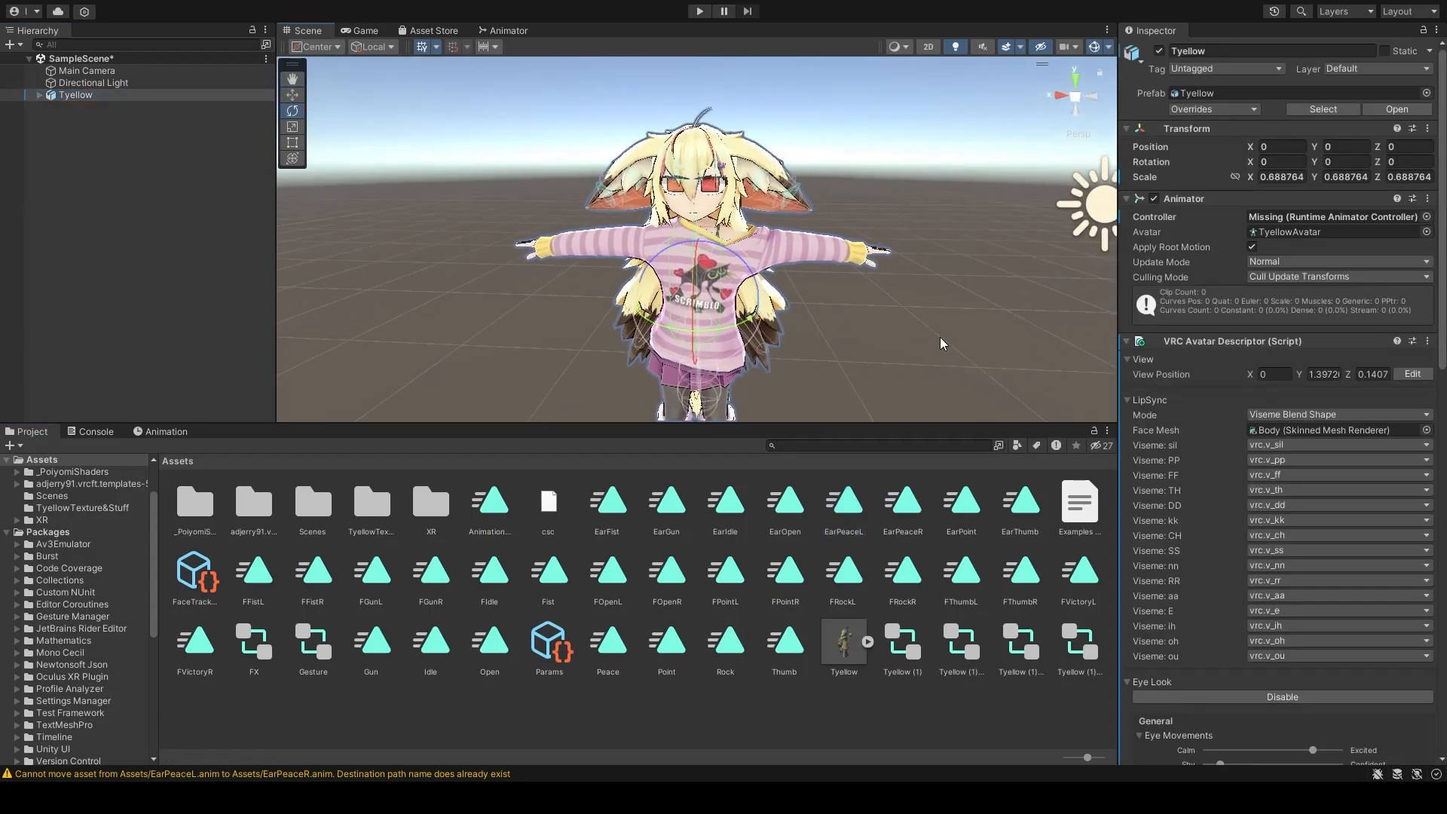
scroll(1274, 380, "down", 12)
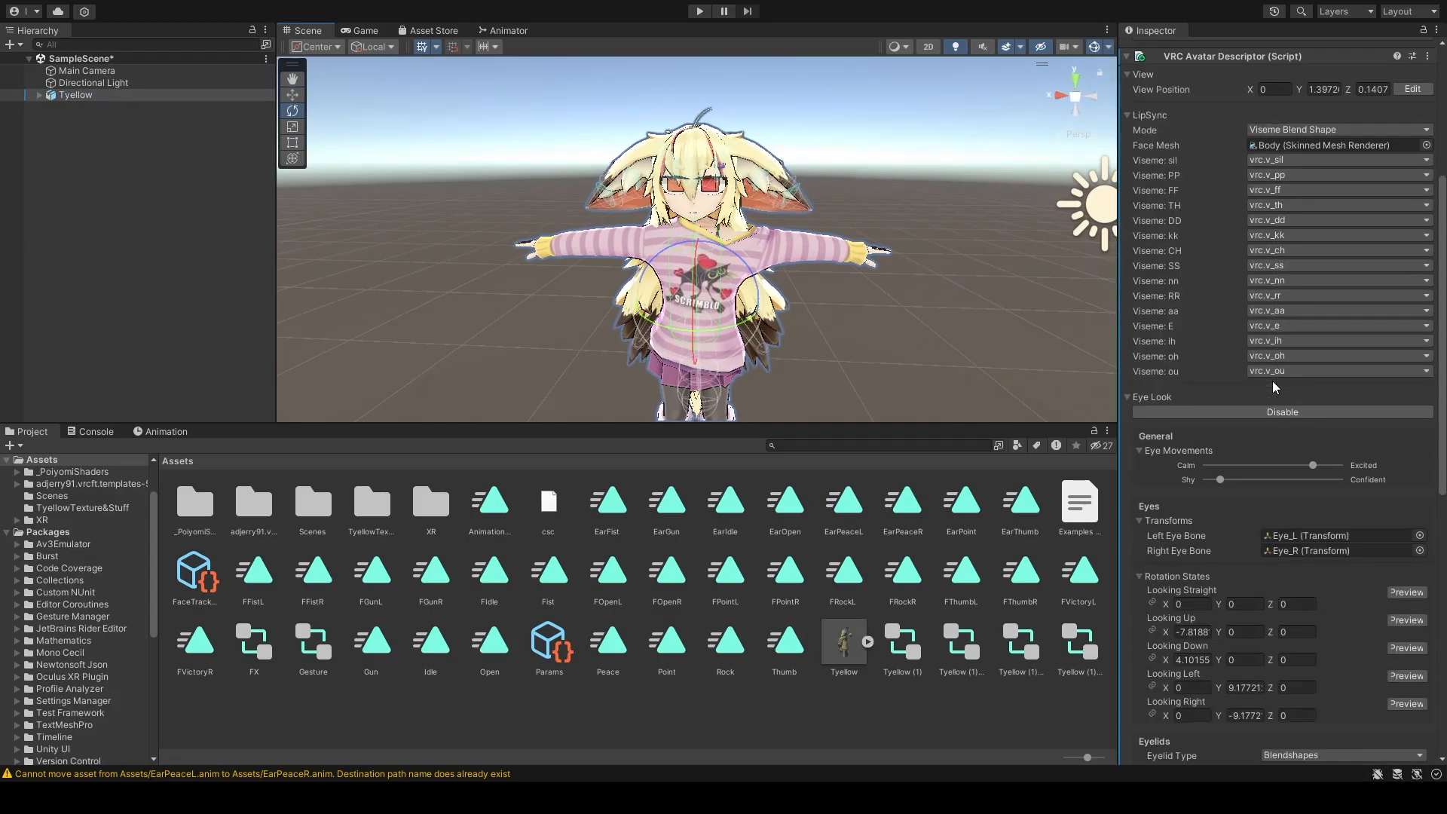
scroll(1274, 387, "down", 10)
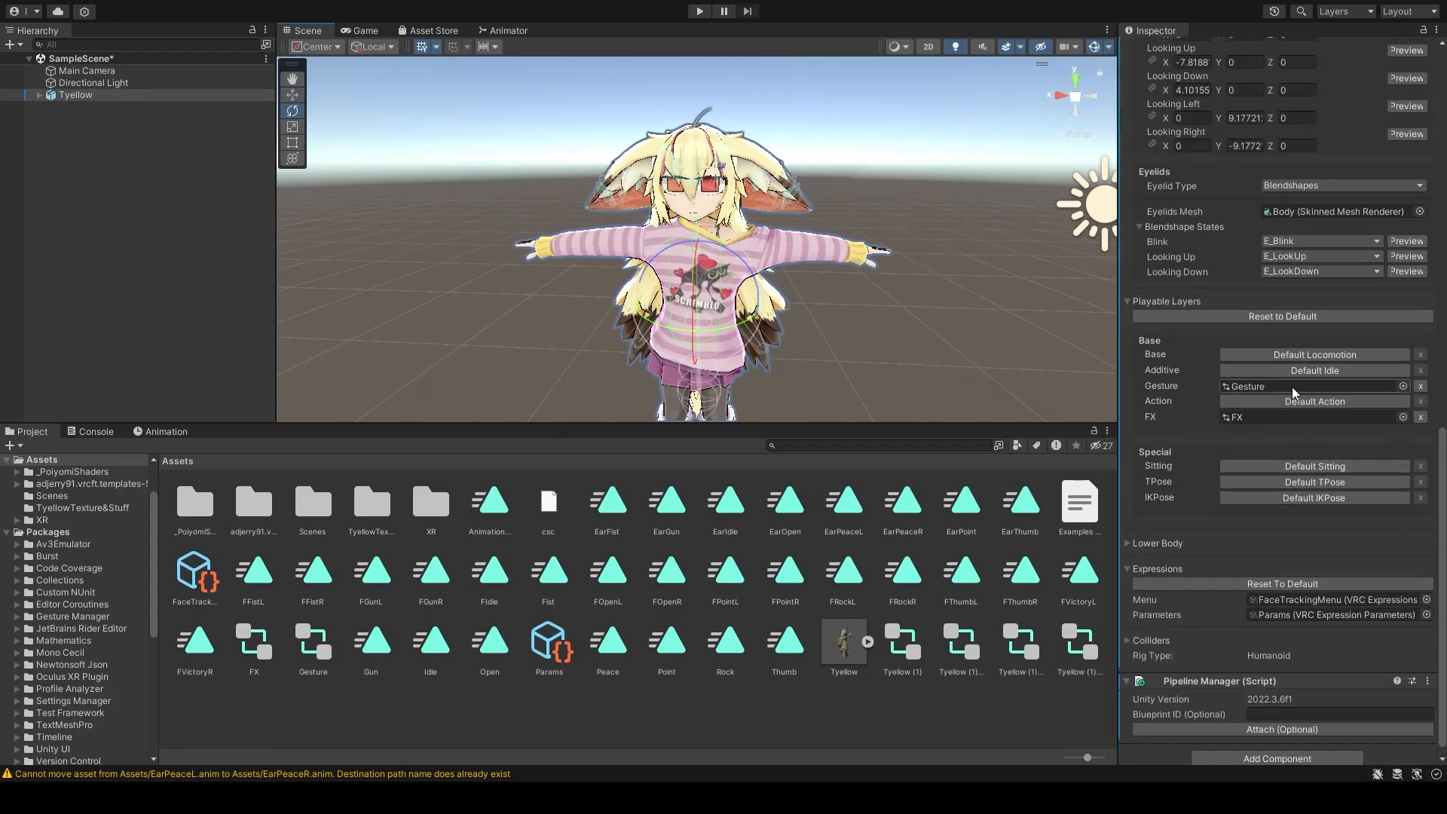
double_click(1294, 389)
scroll(736, 284, "down", 3)
middle_click_drag(736, 284, 743, 207)
scroll(743, 206, "up", 3)
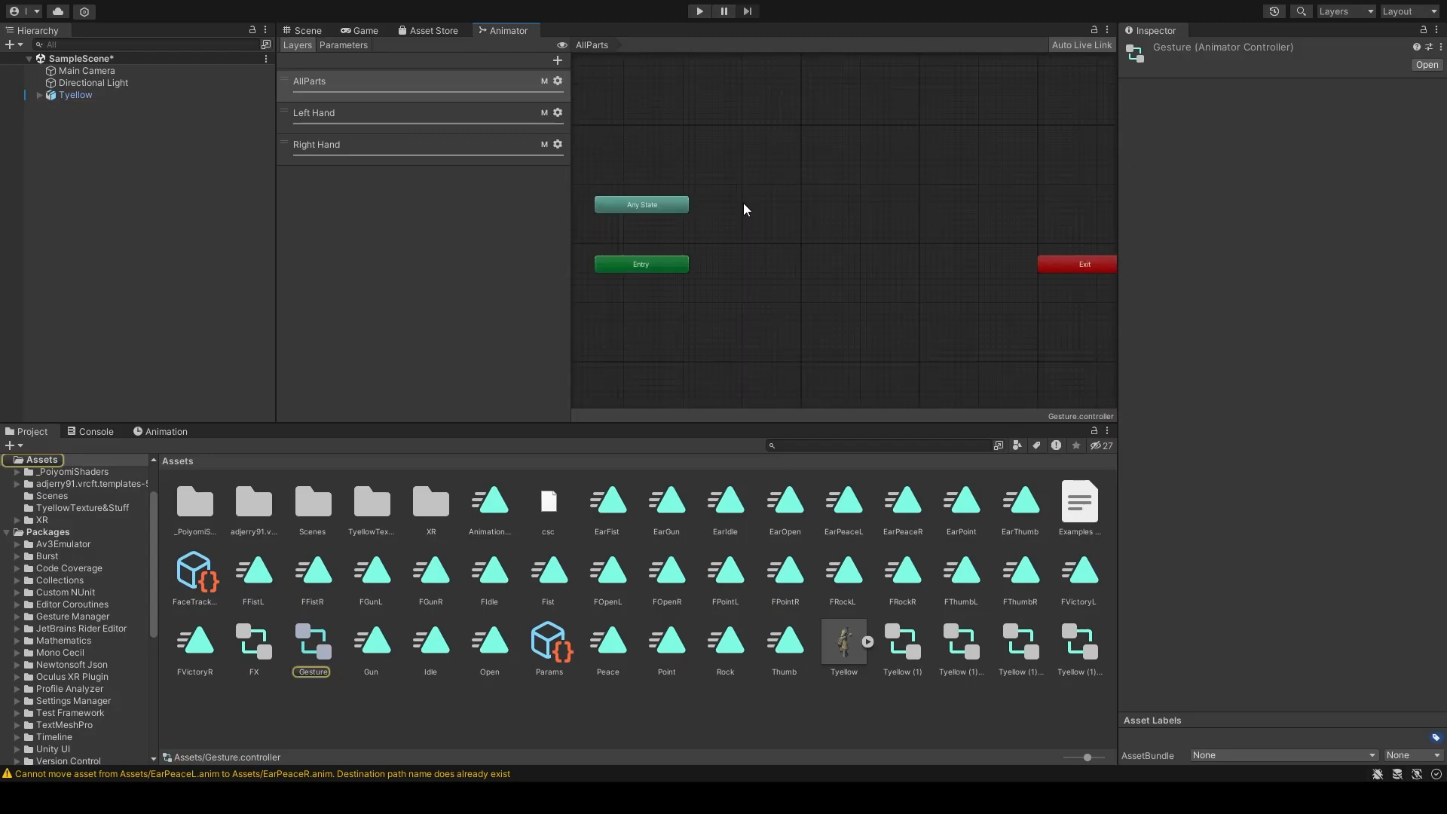
left_click(467, 121)
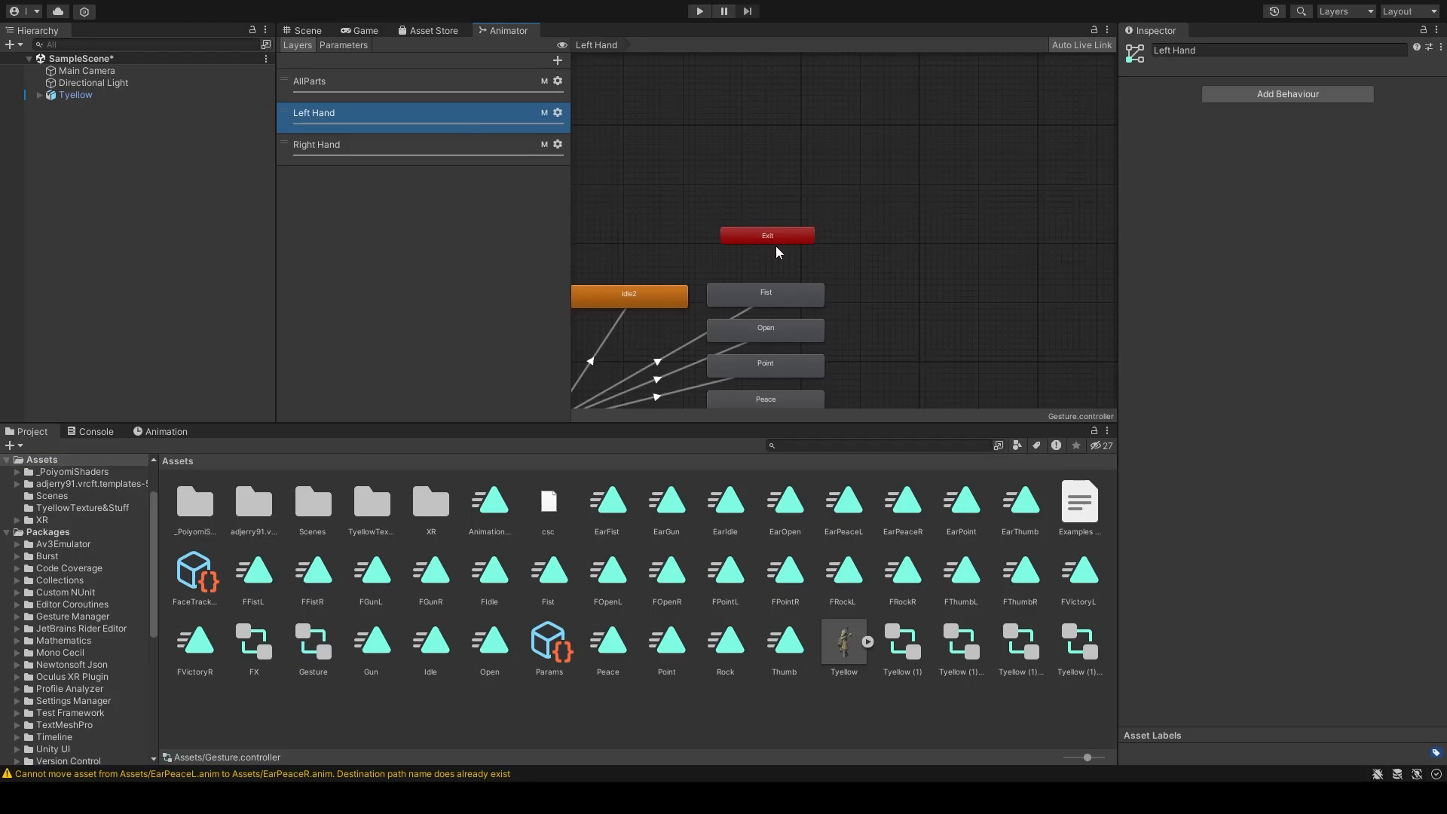
scroll(768, 238, "down", 2)
scroll(880, 202, "up", 2)
middle_click_drag(867, 156, 896, 168)
Step: Examine the Left Hand layer's gesture states, from Idle2 and Fist through Thumbs up
left_click(762, 173)
left_click(834, 167)
left_click(841, 202)
left_click(848, 235)
left_click(848, 265)
left_click(857, 300)
left_click(861, 334)
left_click(863, 363)
left_click(861, 334)
left_click(859, 300)
left_click(857, 265)
left_click(855, 232)
left_click(854, 200)
left_click(853, 167)
left_click(754, 164)
left_click(851, 167)
left_click(856, 204)
left_click(856, 239)
left_click(856, 272)
left_click(852, 317)
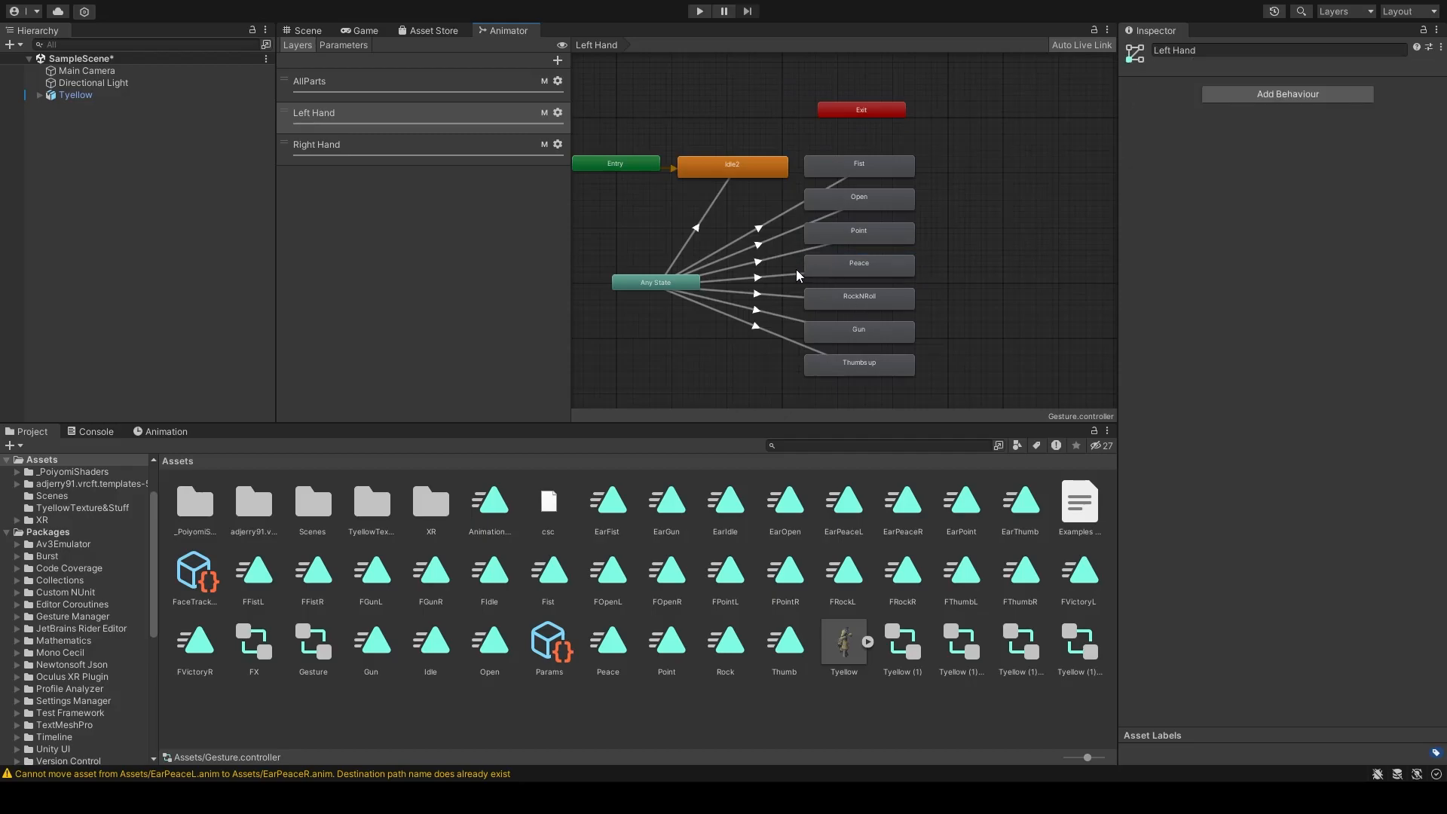
scroll(806, 270, "down", 4)
middle_click_drag(806, 270, 841, 226)
scroll(822, 181, "up", 3)
Step: Return to the Tyellow avatar in the scene and reopen the Gesture controller from its playable layers
left_click(306, 30)
left_click(75, 95)
scroll(1343, 514, "down", 15)
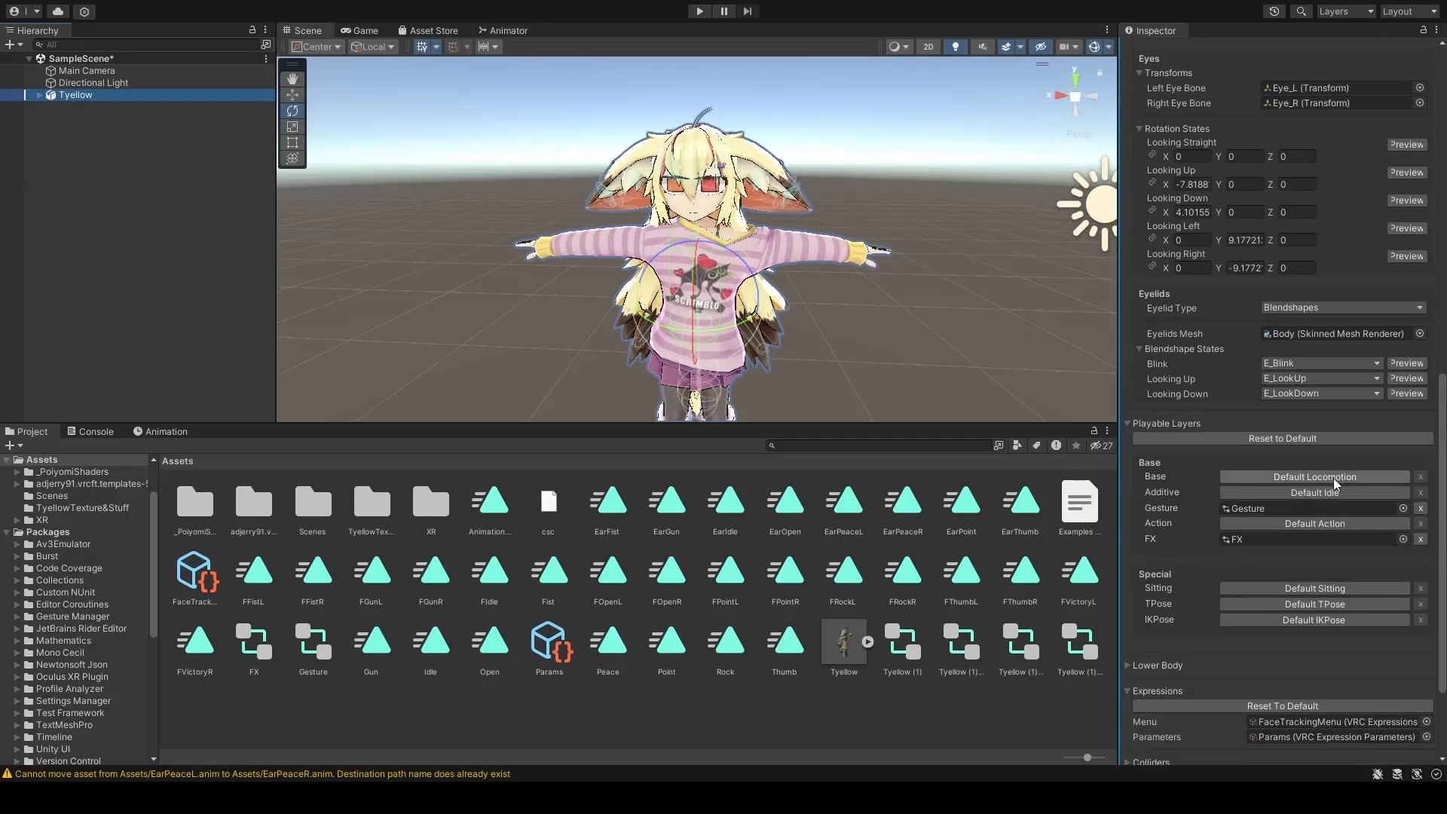
double_click(1283, 506)
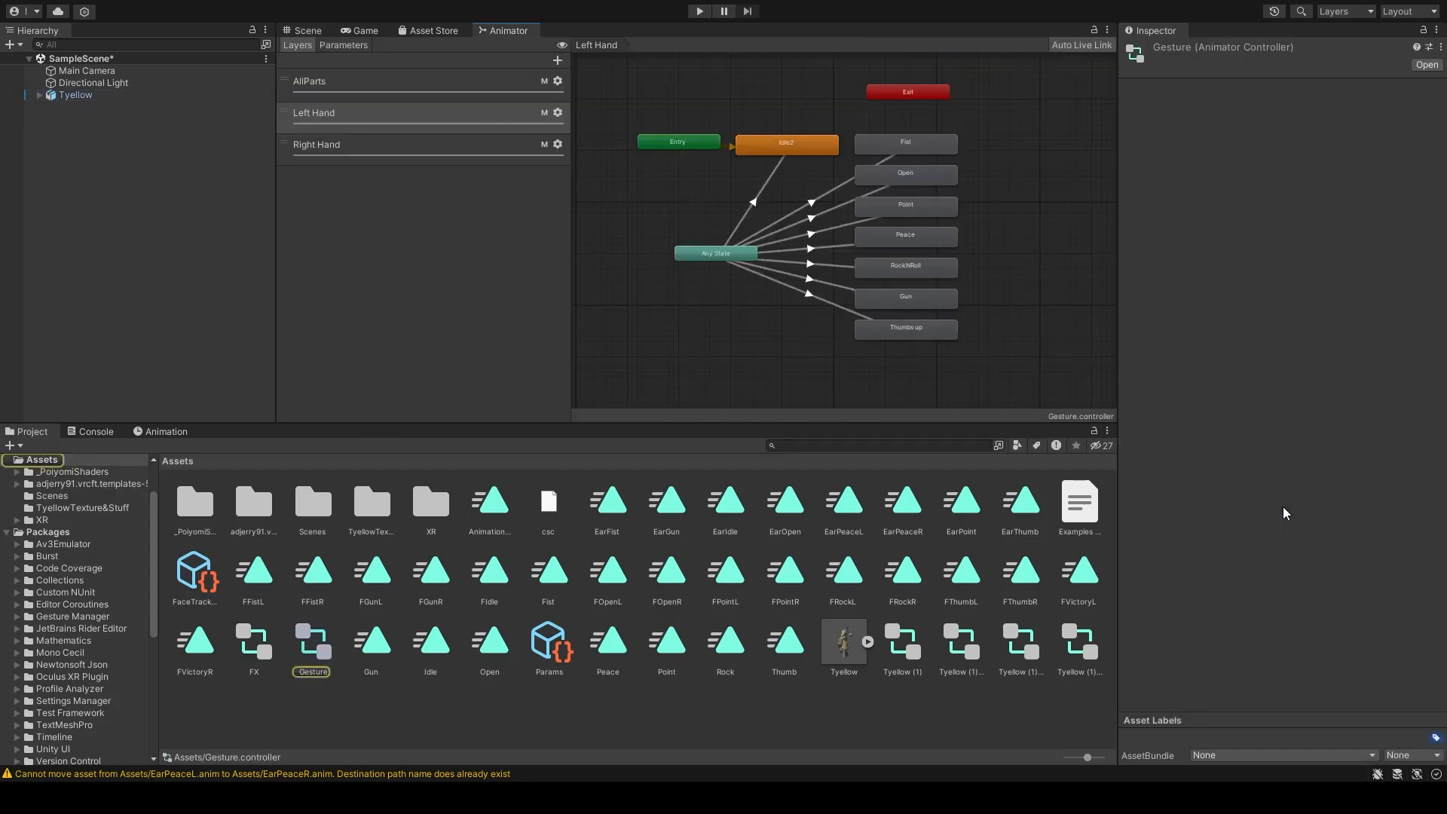
scroll(840, 255, "up", 3)
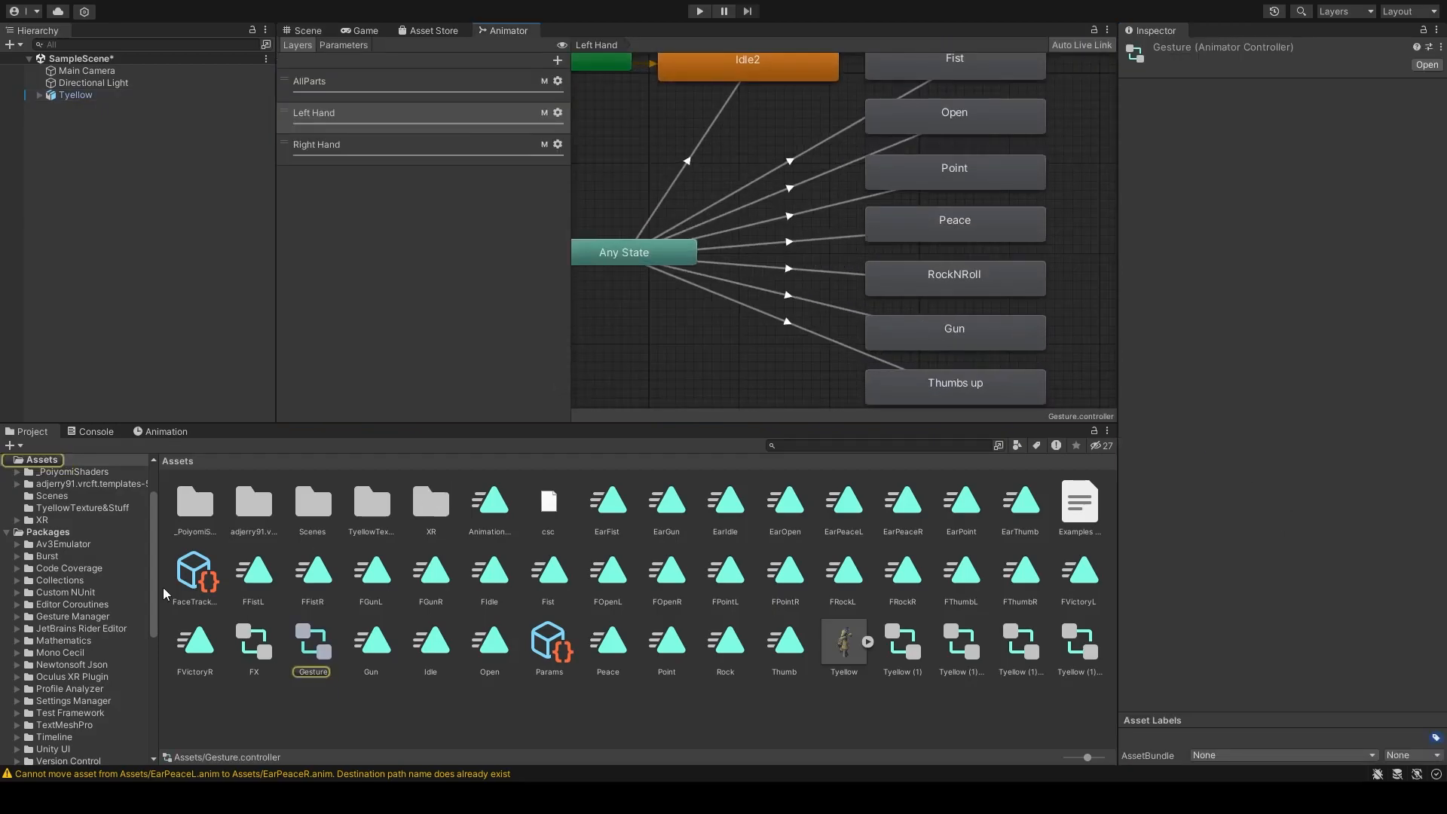
Step: Browse the VRChat SDK - Avatars samples to AV3 Demo Assets, Animation, Controllers and open the sample hands layer controller
scroll(82, 648, "down", 6)
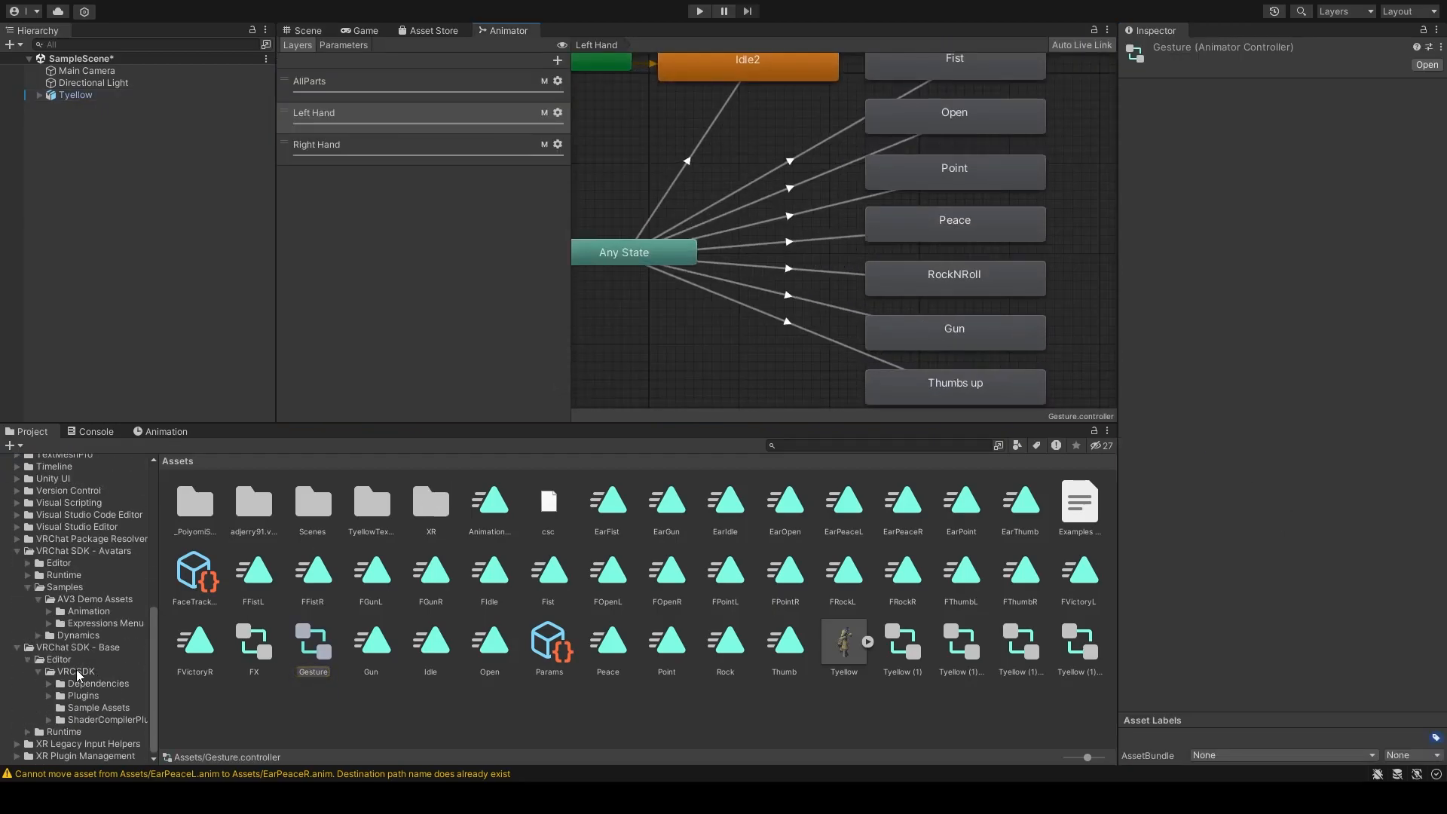
left_click(81, 671)
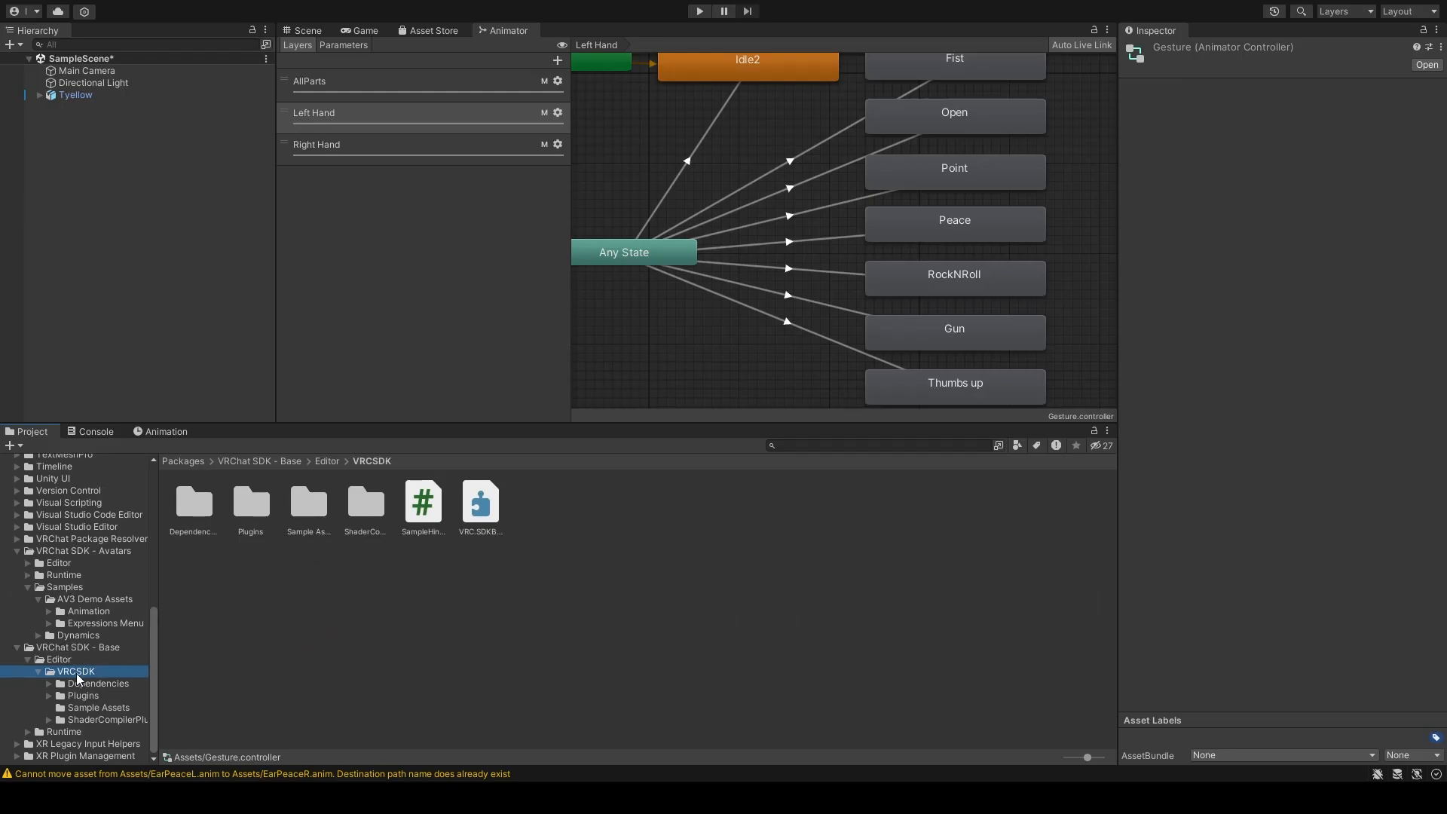
left_click(26, 649)
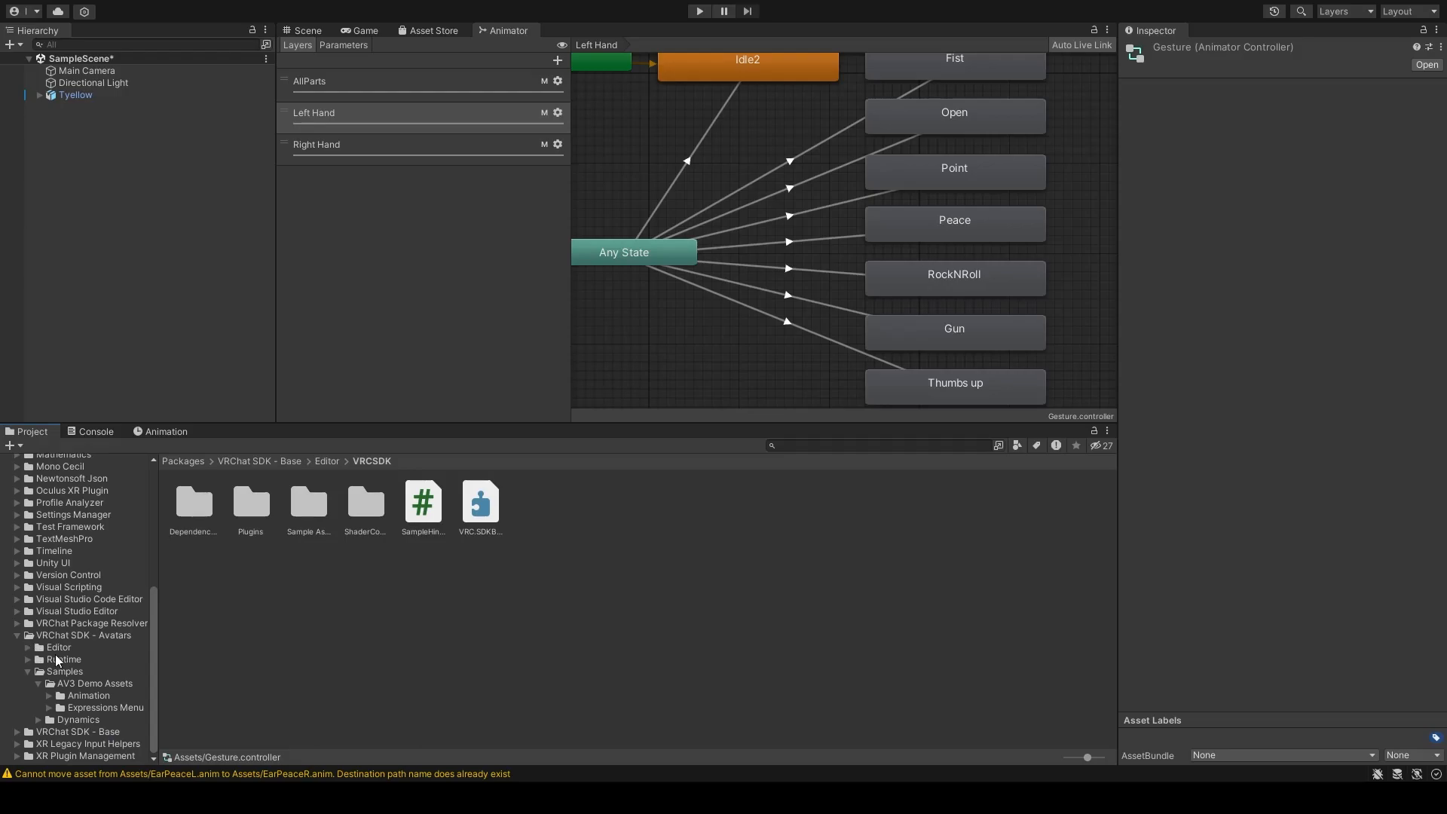
left_click(103, 684)
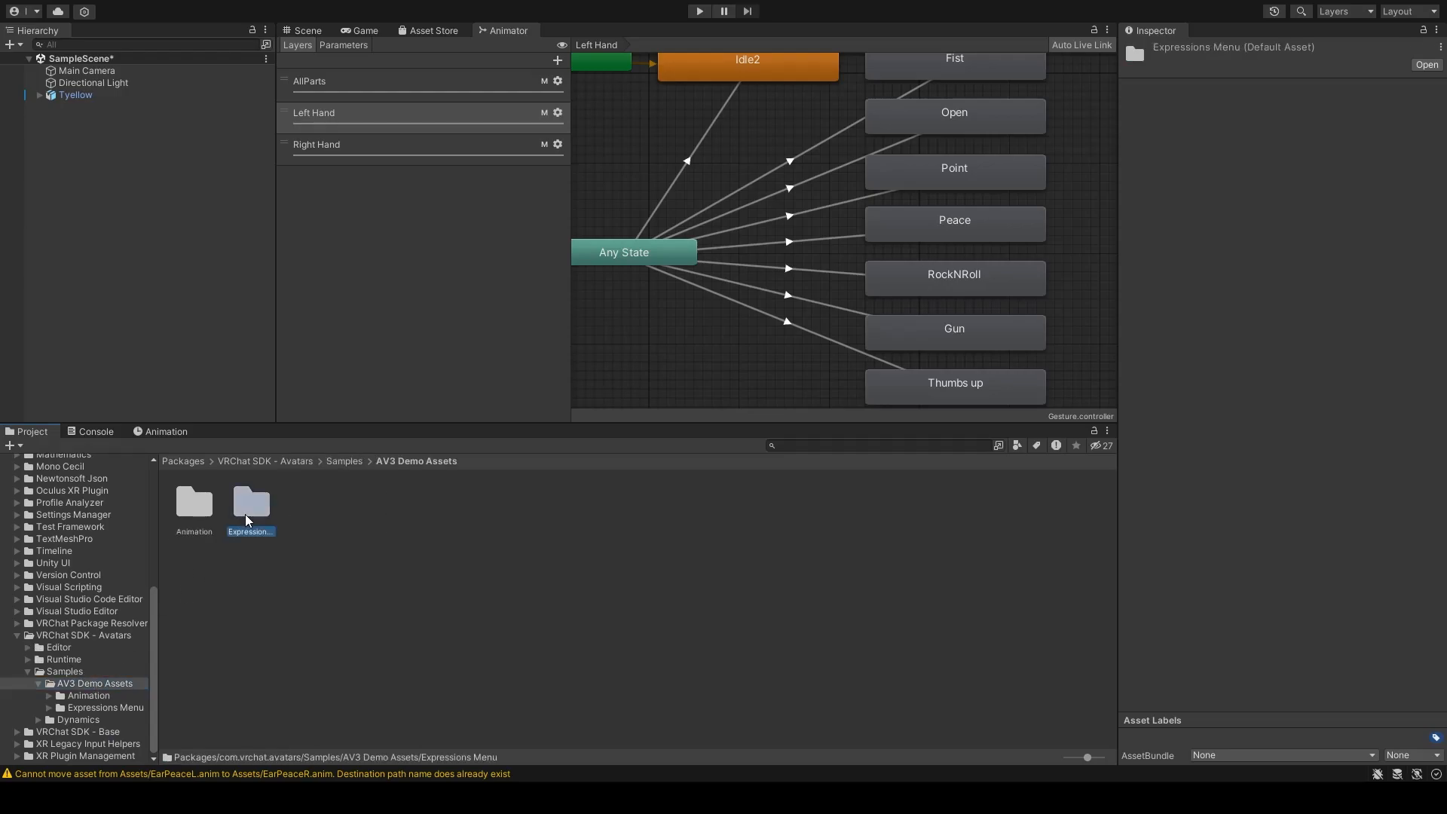
double_click(251, 503)
left_click(436, 461)
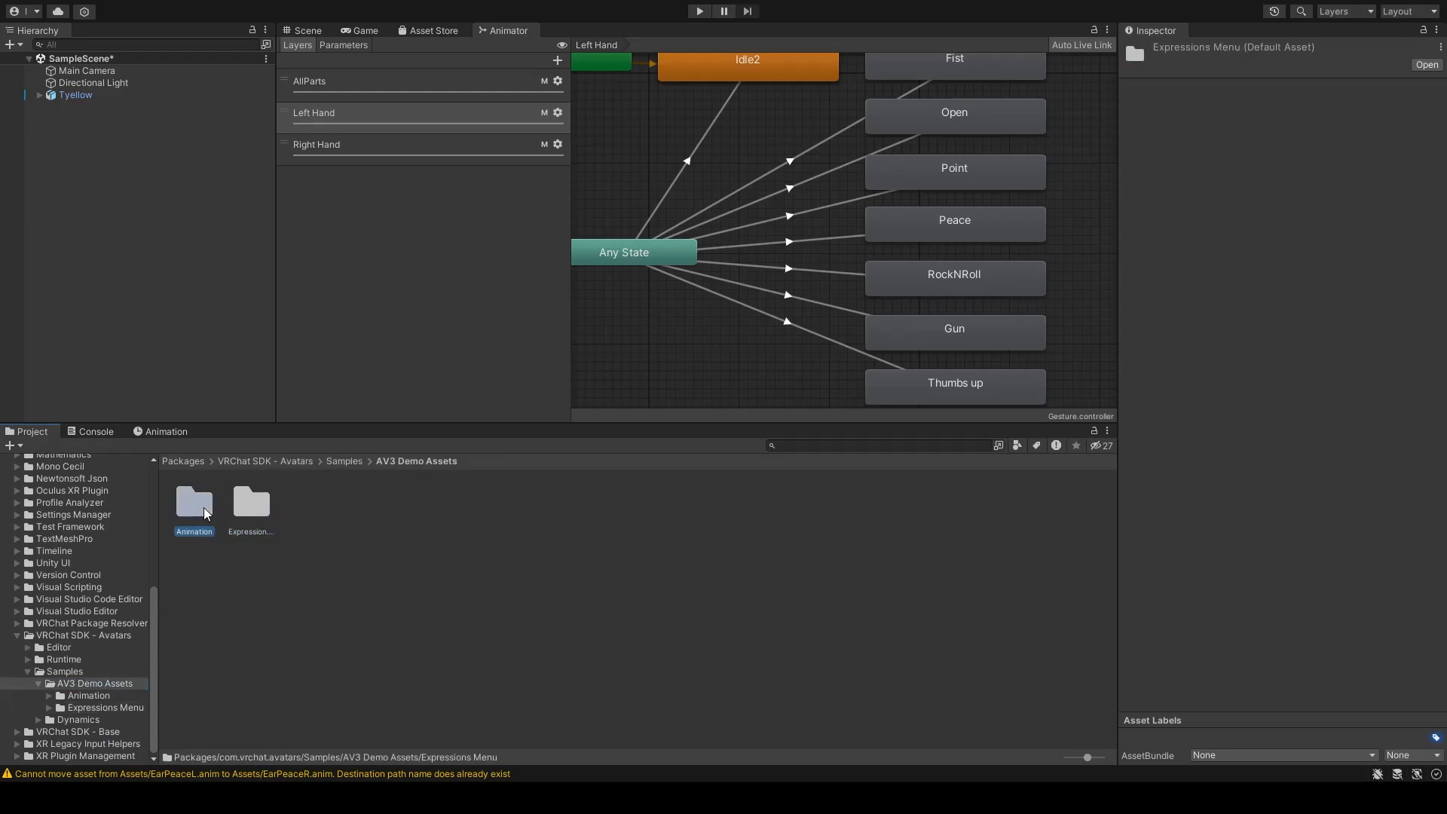
double_click(206, 510)
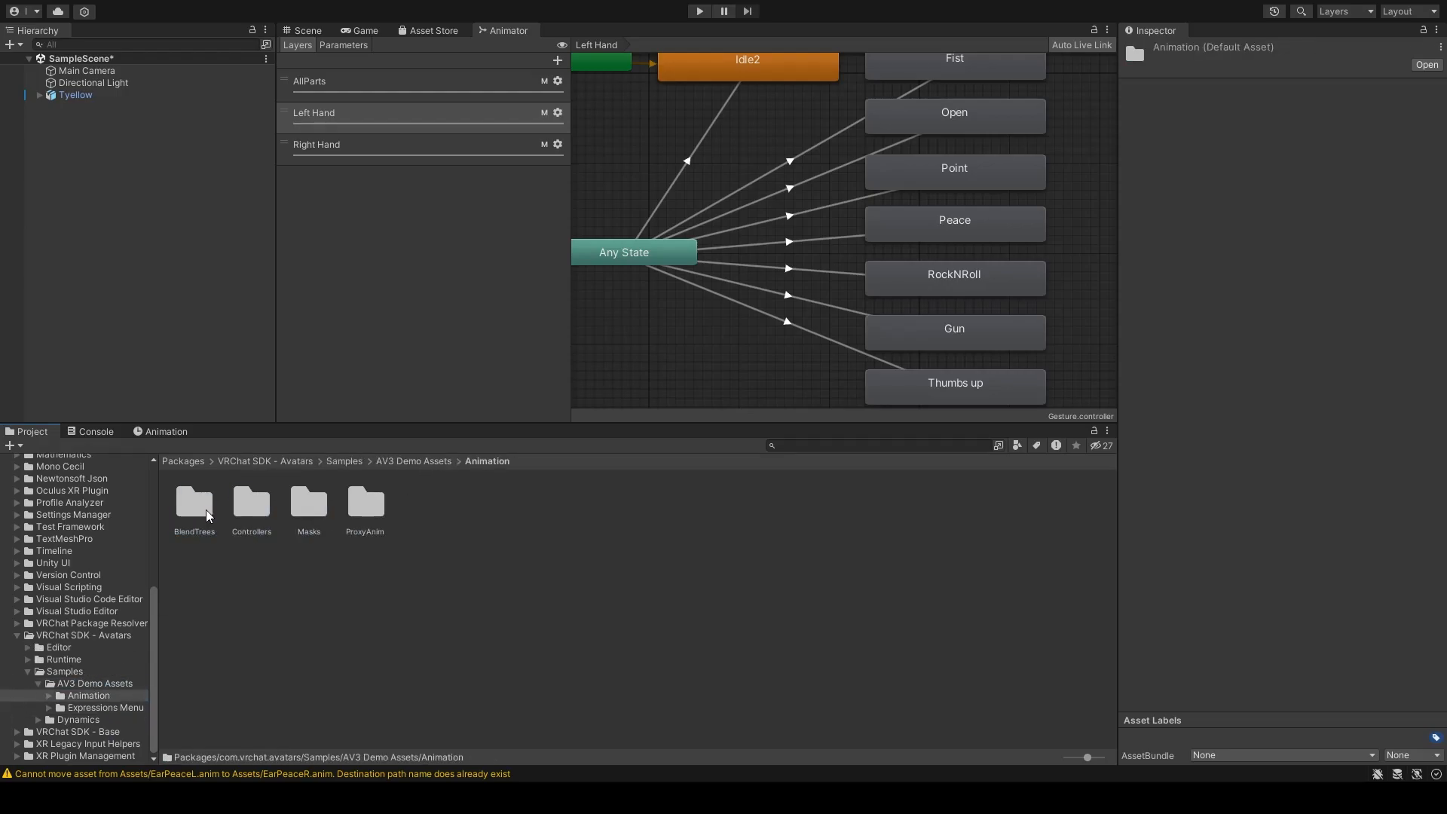
double_click(244, 508)
left_click(364, 517)
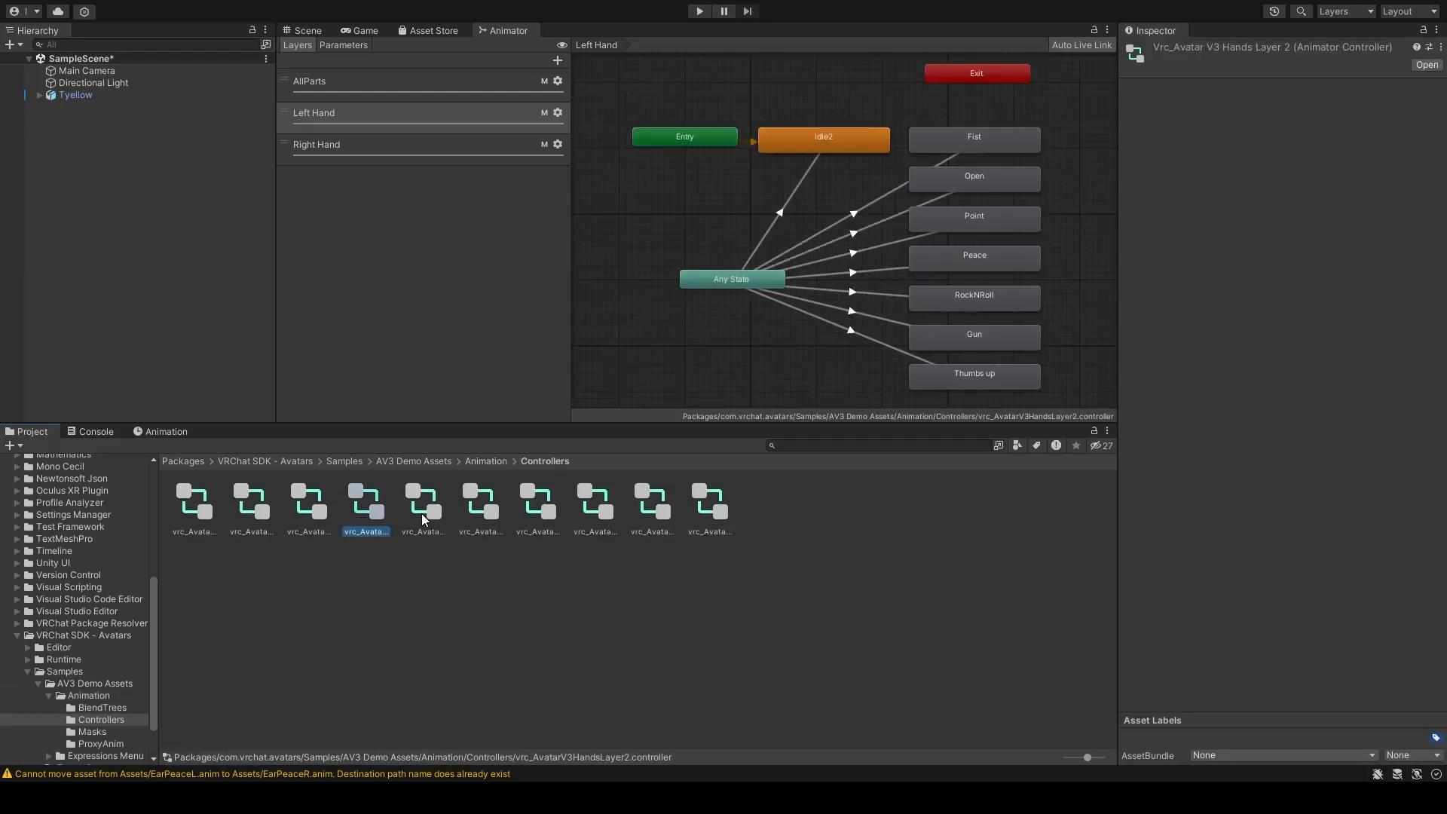
Step: Compare the sample controllers vrc_AvatarV3HandsLayer and vrc_AvatarV3HandsLayer2
left_click(315, 514)
left_click(369, 509)
left_click(320, 511)
left_click(376, 506)
left_click(321, 511)
left_click(380, 509)
left_click(321, 514)
left_click(378, 513)
left_click(321, 514)
left_click(378, 514)
left_click(324, 516)
left_click(383, 514)
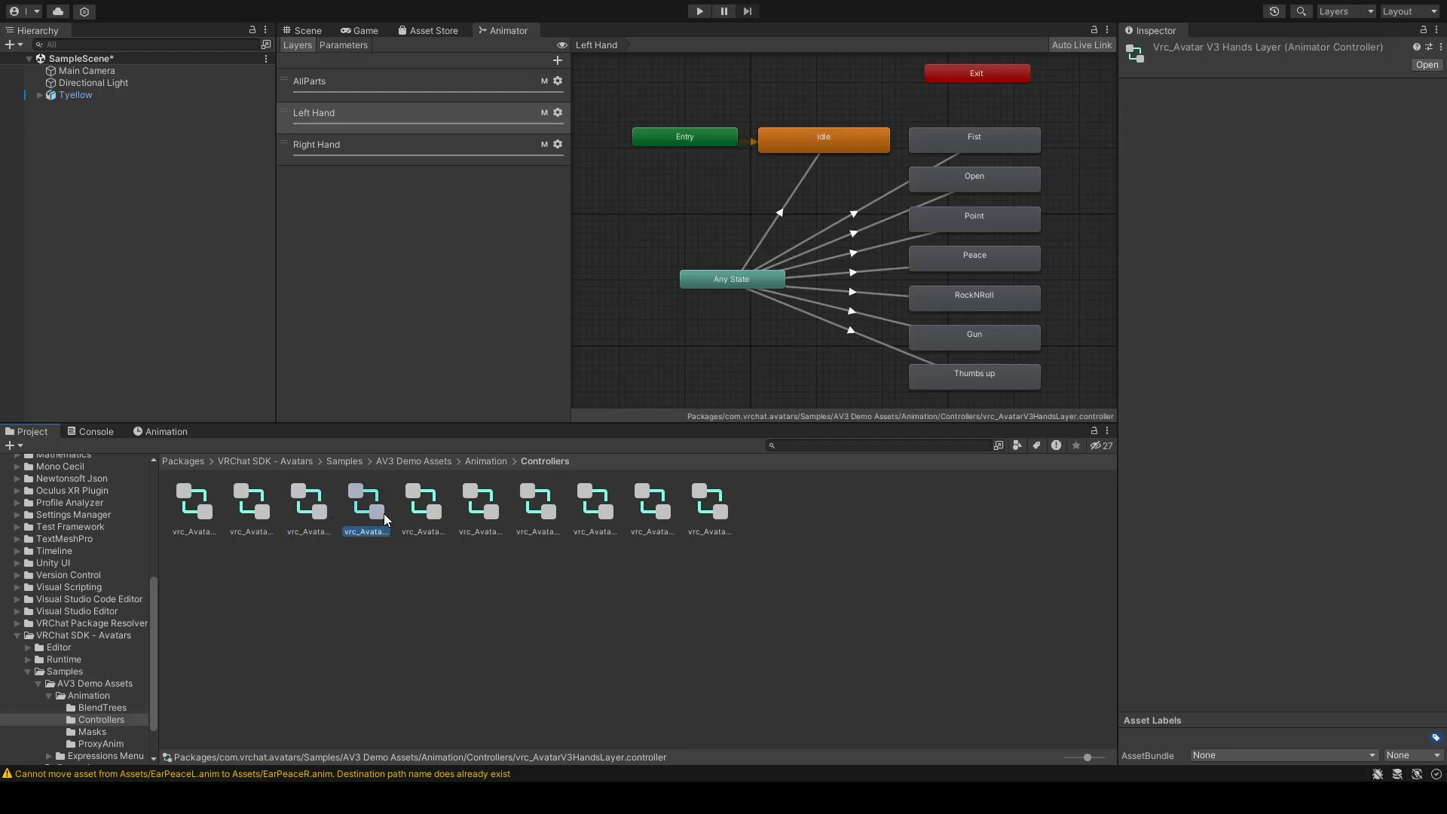
Step: Go back to the Assets folder and open the Tyellow avatar's own Gesture controller
scroll(74, 486, "up", 8)
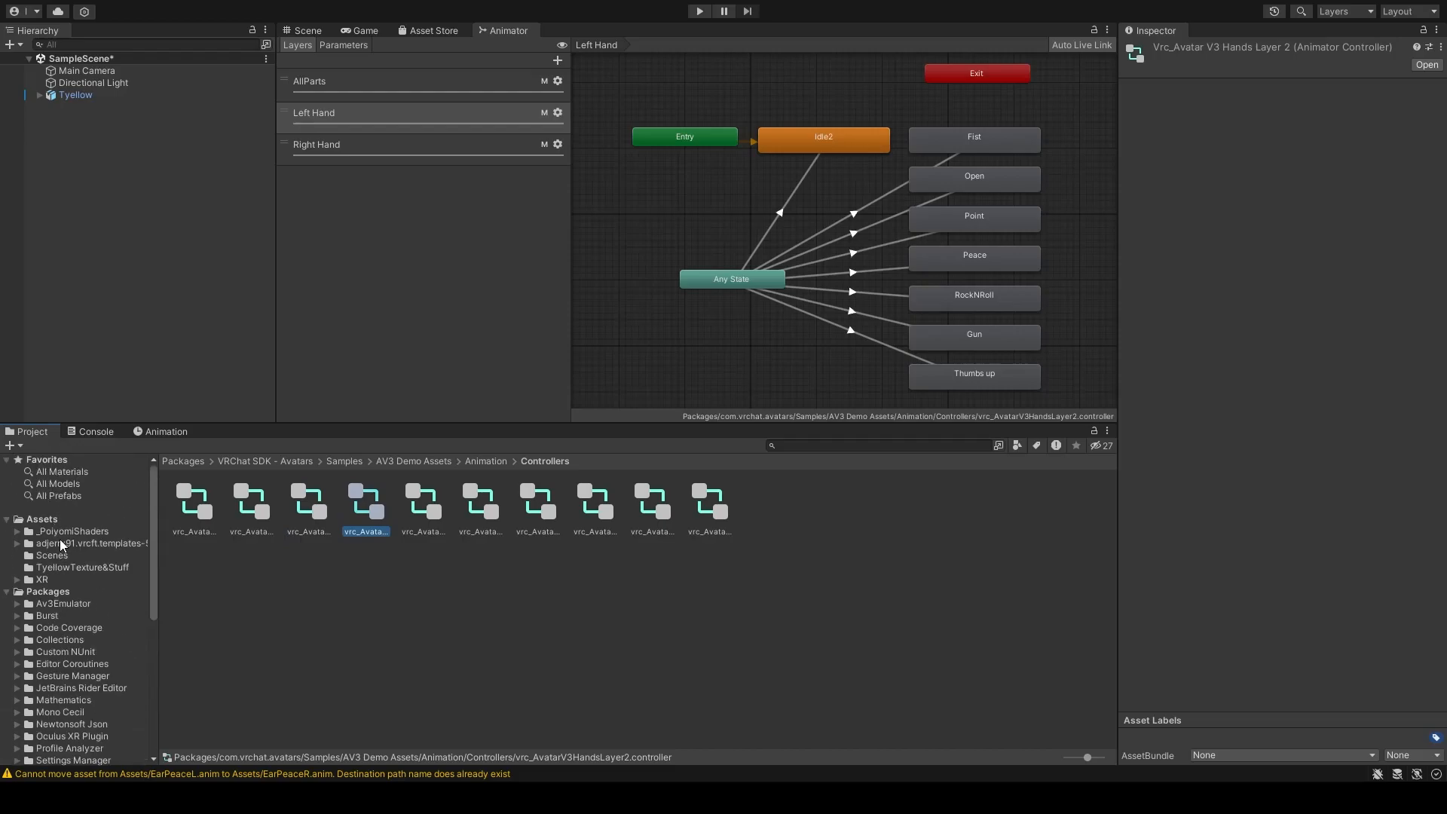
left_click(58, 521)
left_click(143, 97)
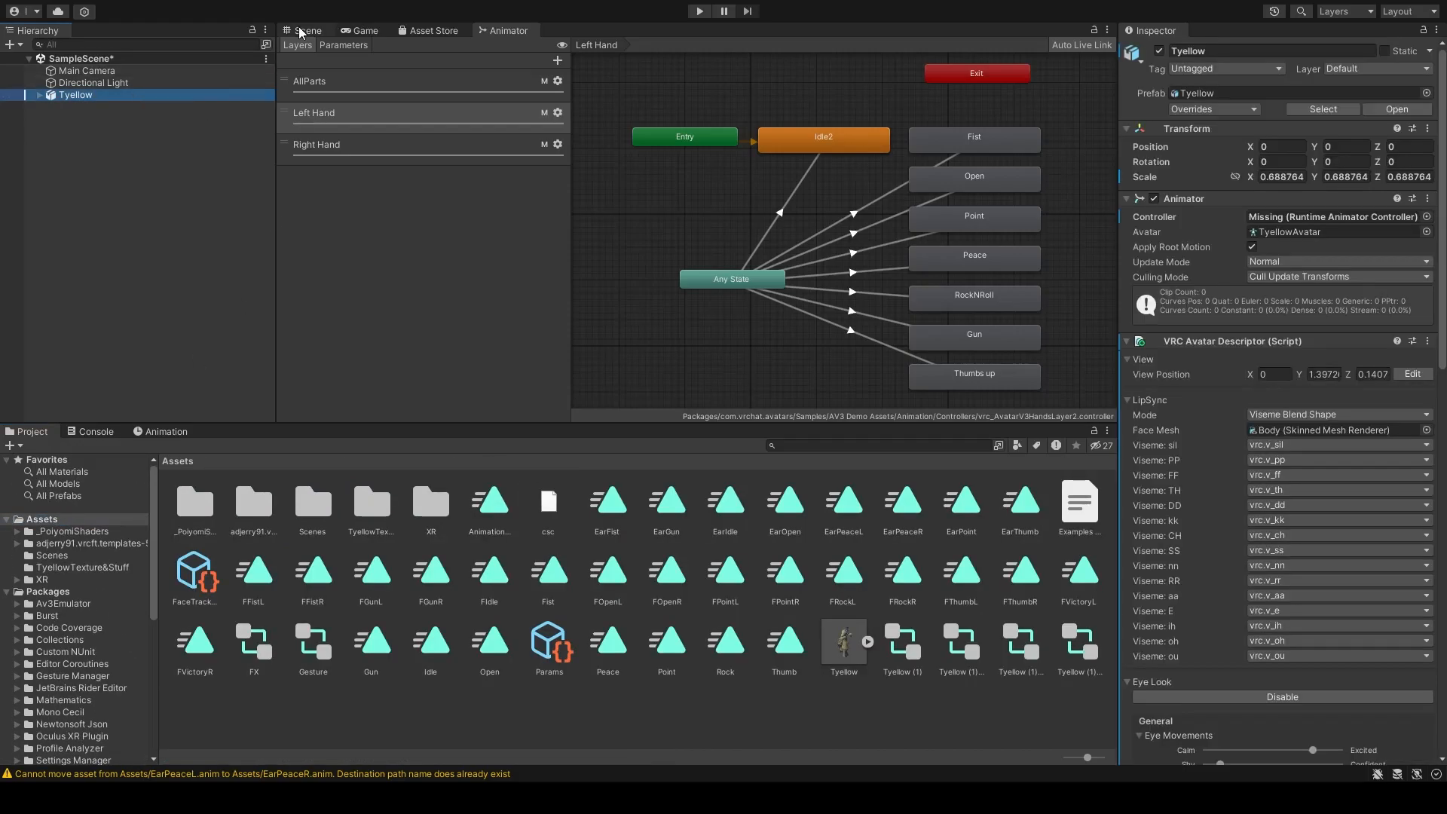
scroll(1146, 541, "down", 10)
double_click(1269, 627)
Step: Inspect the Open and Fist states' motion settings and the Left Hand layer's transition layout
left_click(977, 178)
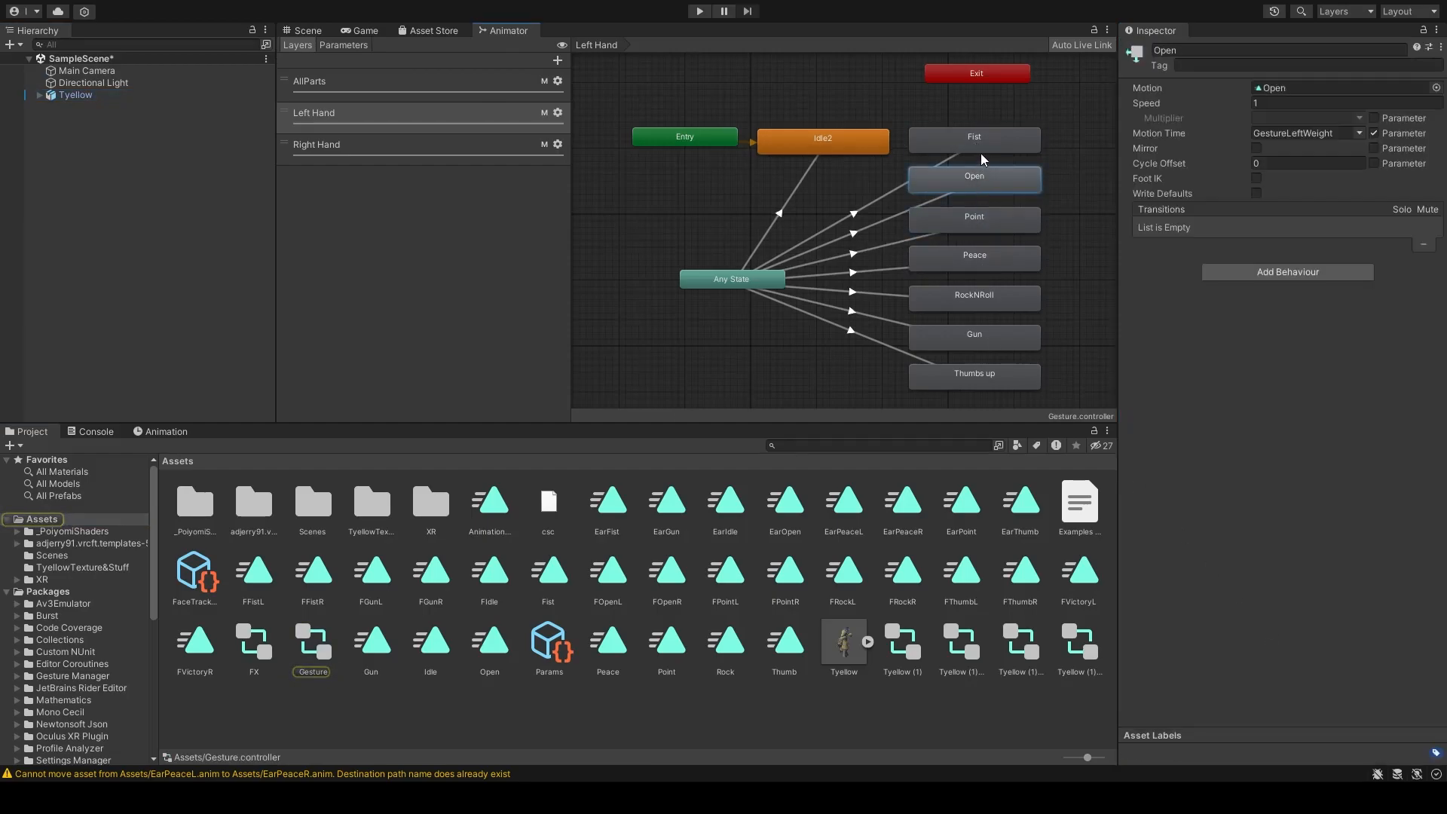
left_click(984, 148)
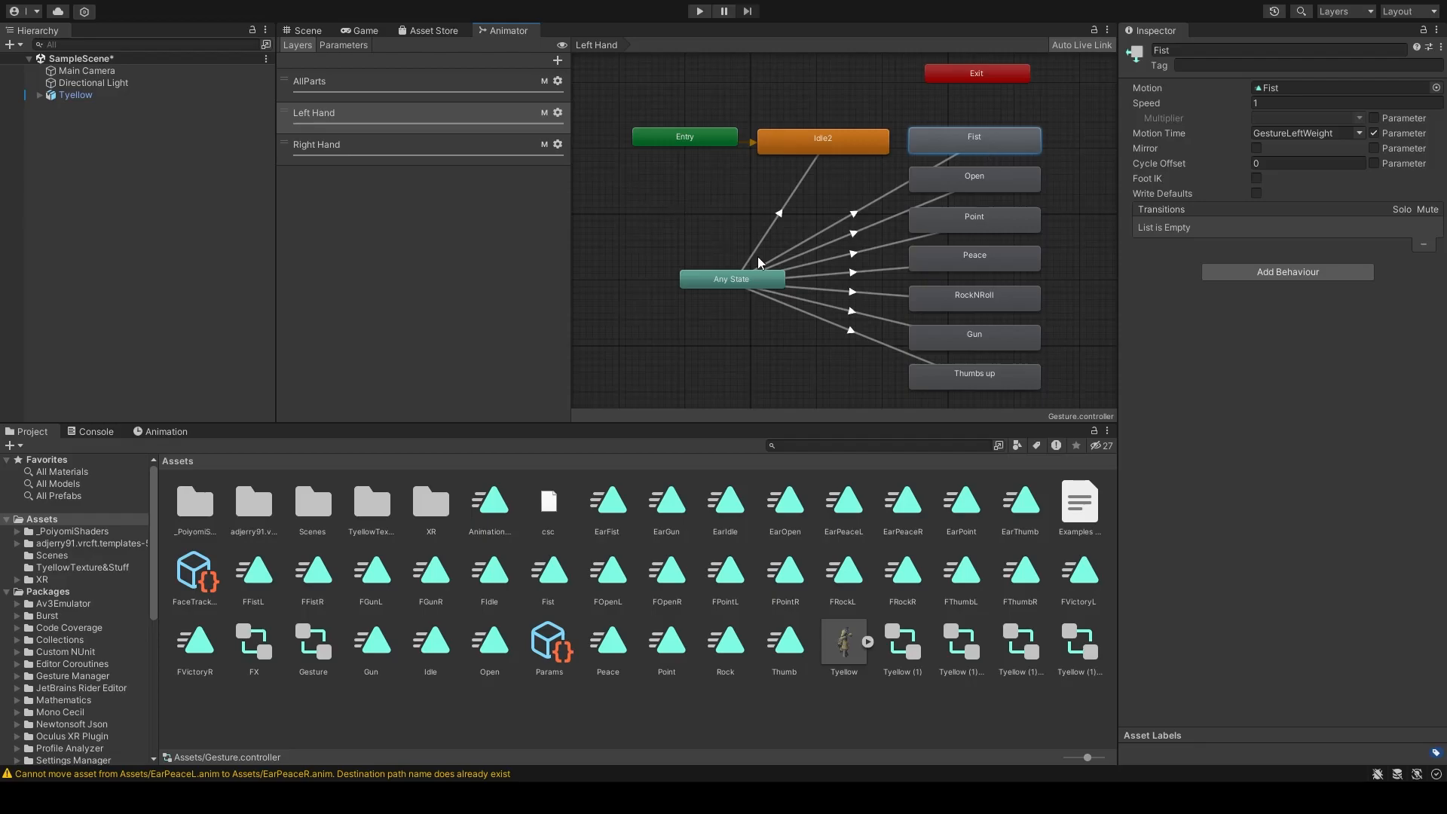
scroll(743, 253, "down", 2)
scroll(831, 266, "up", 1)
scroll(831, 265, "down", 4)
scroll(781, 349, "up", 3)
middle_click_drag(780, 349, 778, 394)
scroll(778, 395, "down", 3)
scroll(788, 332, "up", 7)
mouse_move(807, 225)
middle_mouse_down()
mouse_move(796, 311)
mouse_move(818, 263)
mouse_move(811, 242)
middle_mouse_up()
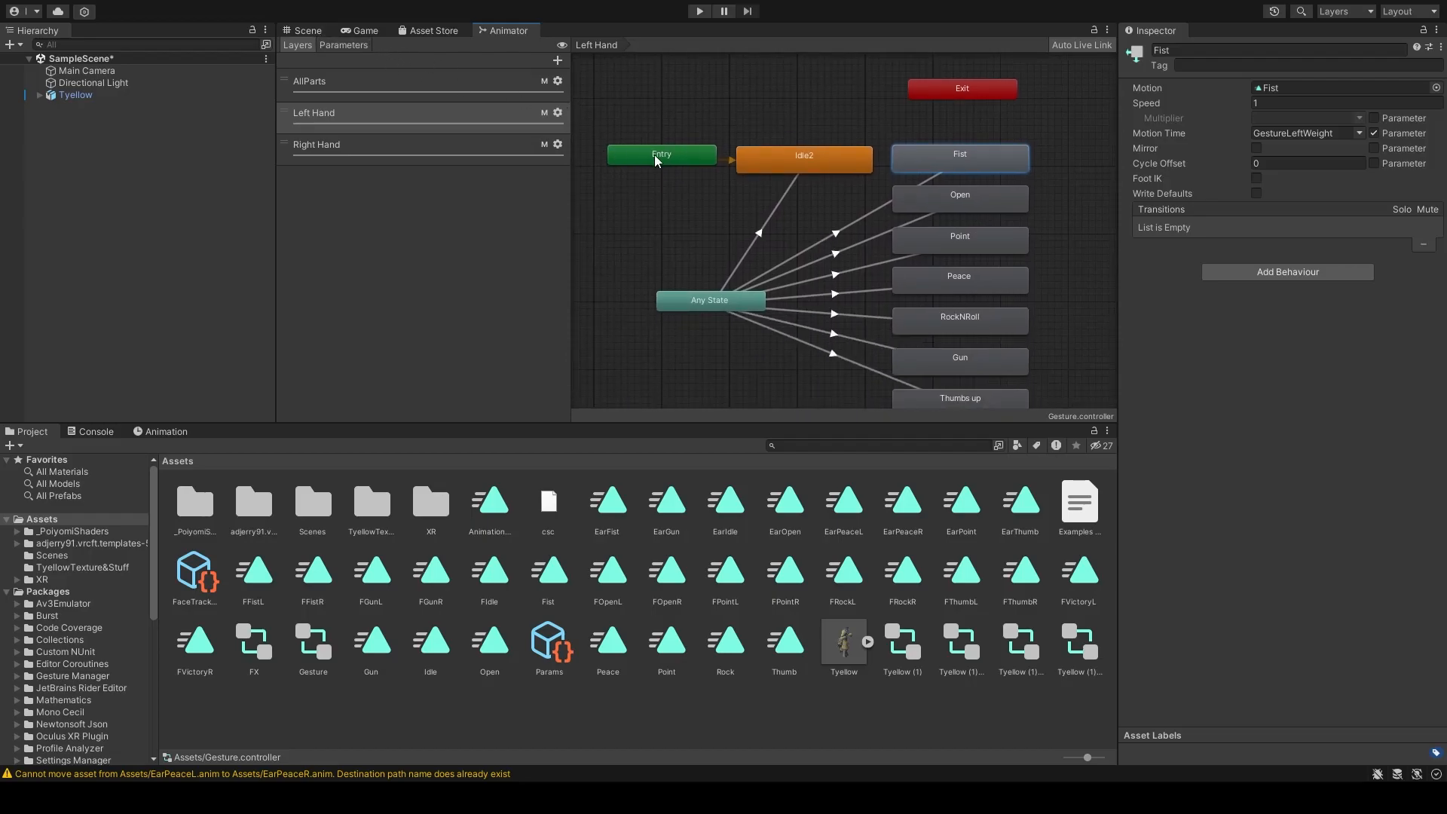
scroll(845, 226, "down", 2)
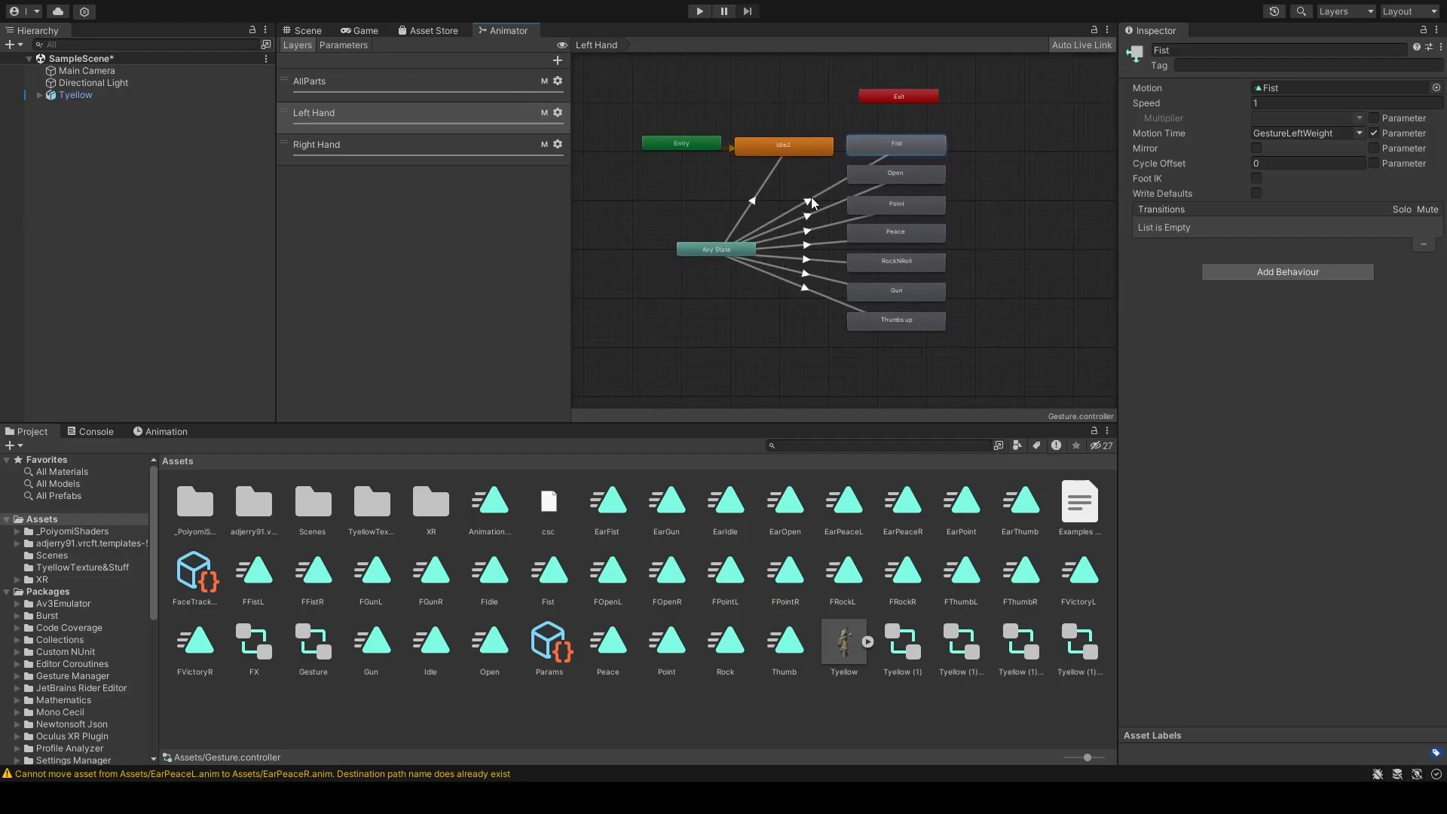
Step: Select all states and transitions in the Left Hand layer's graph and copy them
left_click_drag(653, 101, 776, 275)
left_click(739, 137)
left_click_drag(678, 137, 896, 337)
left_click_drag(689, 163, 905, 368)
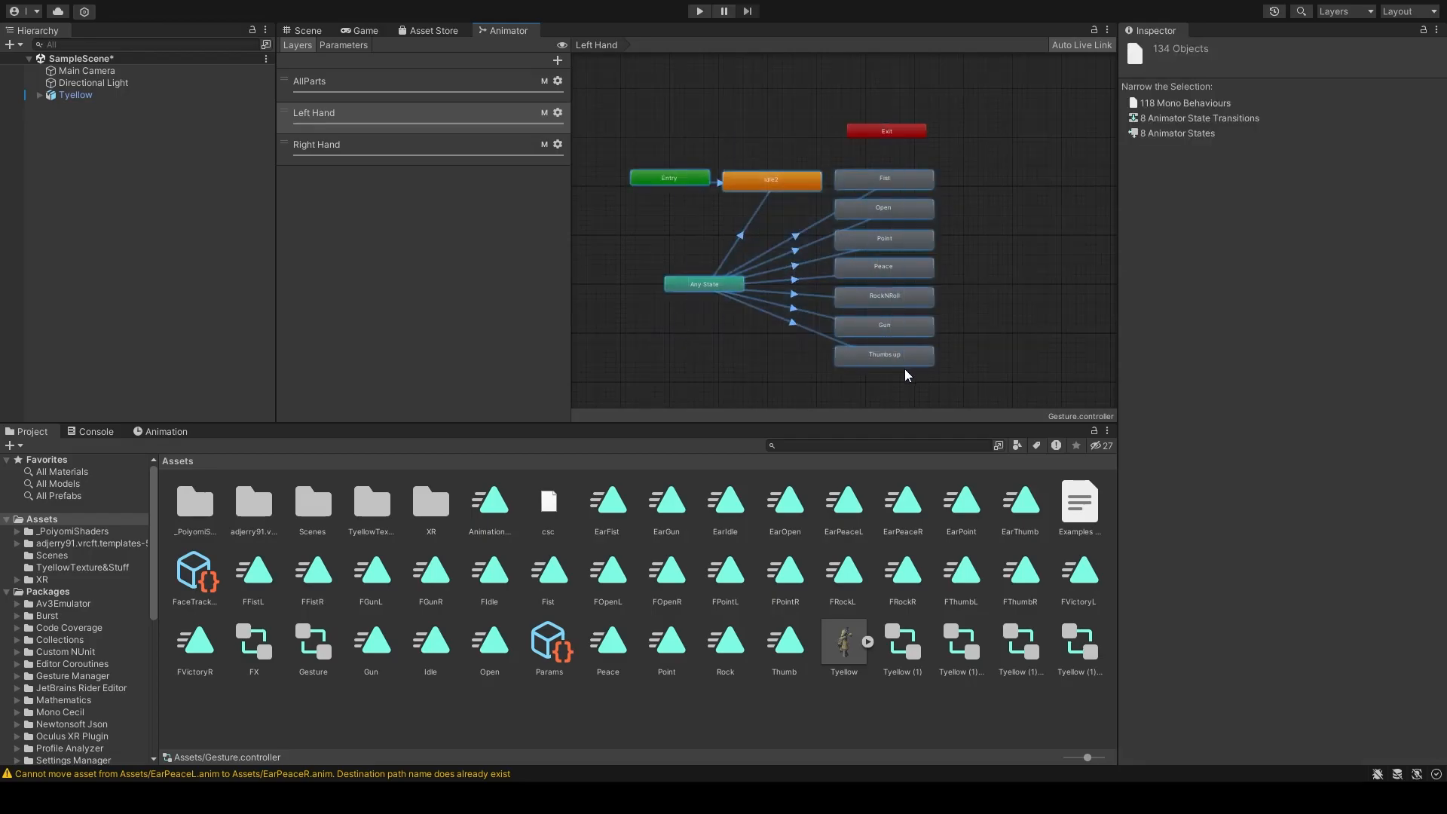
Step: Add a new layer to the Gesture controller and name it EarHandRight
left_click(558, 59)
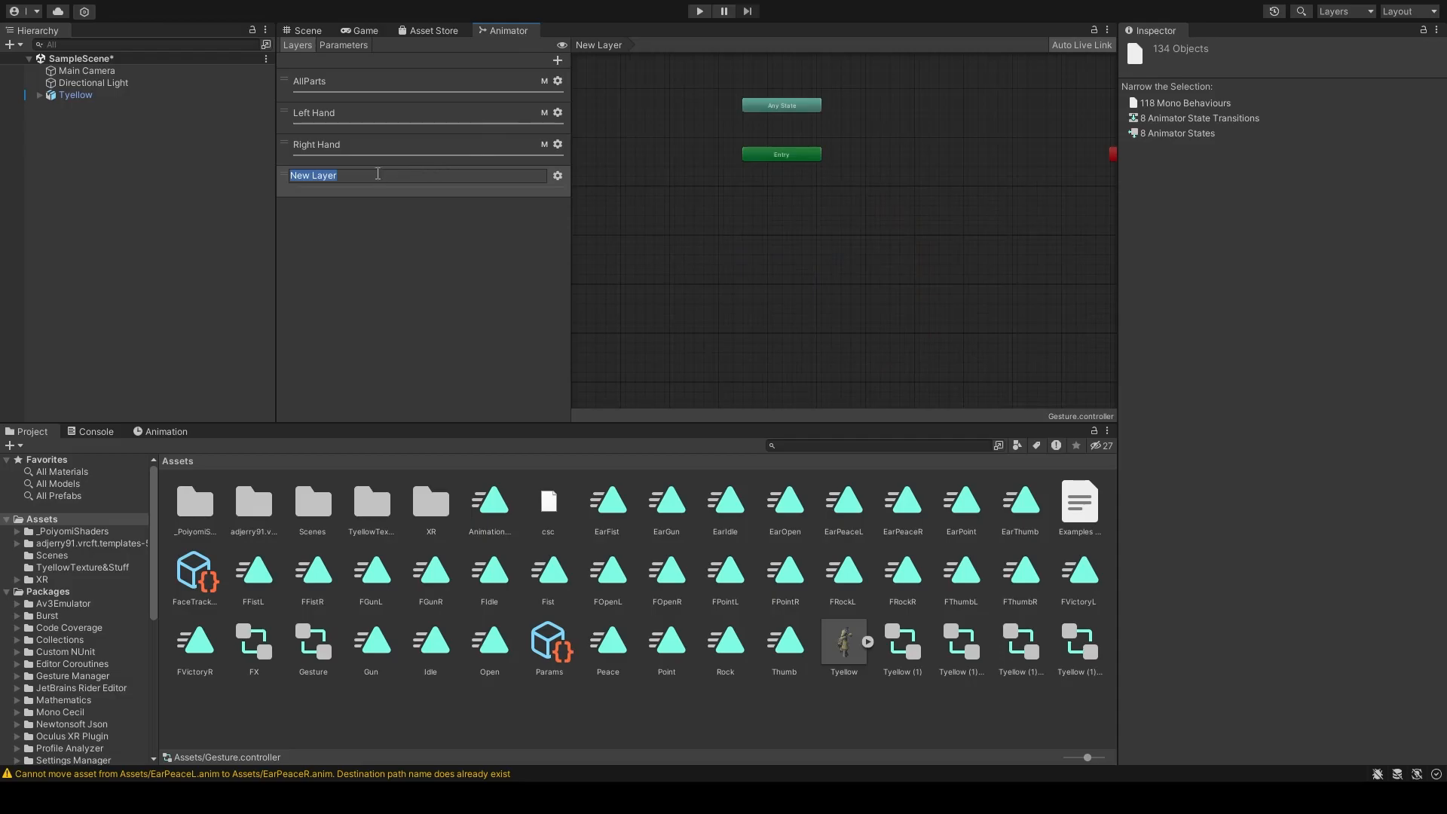
type("Ea")
type("rRigh")
key("Return")
left_click(352, 178)
left_click(340, 176)
key("BackSpace")
key("BackSpace")
key("BackSpace")
key("BackSpace")
key("BackSpace")
type("HandRight")
key("Return")
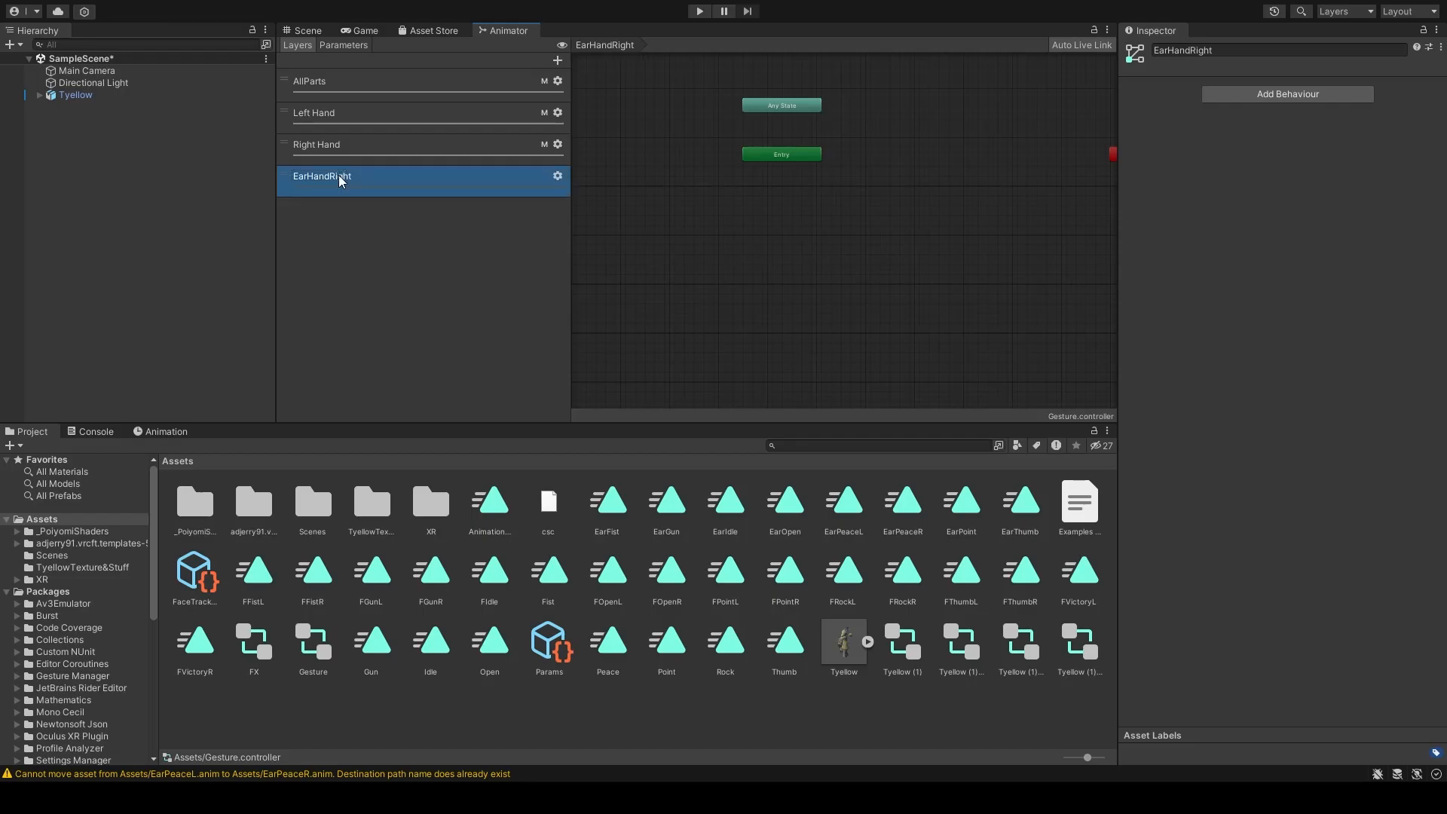
Step: Paste the copied gesture states into the EarHandRight layer and place the Any State node below Idle2
left_click(414, 300)
scroll(827, 242, "down", 3)
scroll(840, 256, "up", 5)
middle_click_drag(890, 172, 813, 185)
key("ctrl+v")
scroll(828, 224, "down", 5)
left_click_drag(669, 166, 882, 160)
scroll(821, 185, "up", 5)
middle_click_drag(819, 180, 752, 244)
left_click(715, 325)
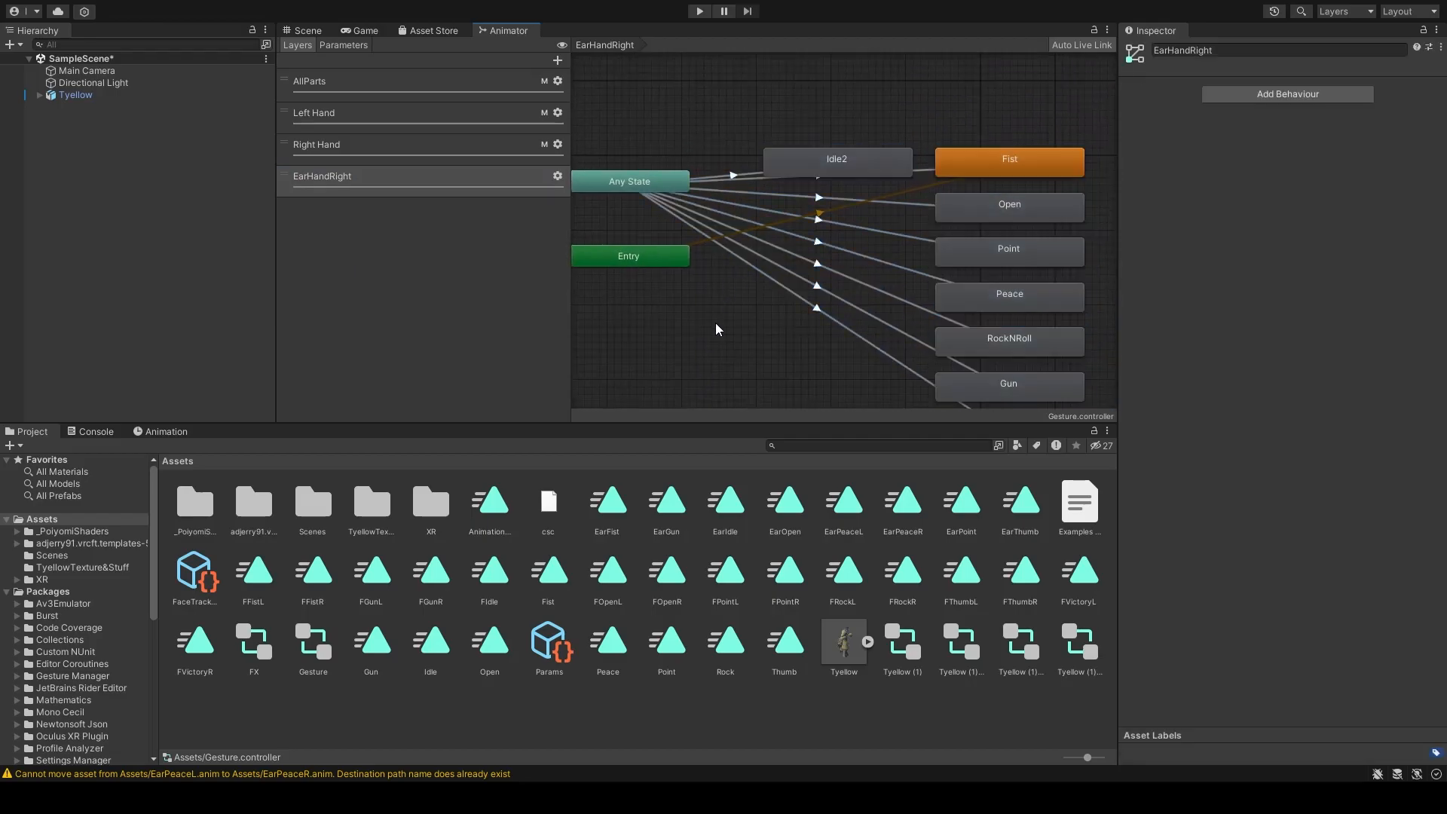
left_click_drag(628, 174, 811, 314)
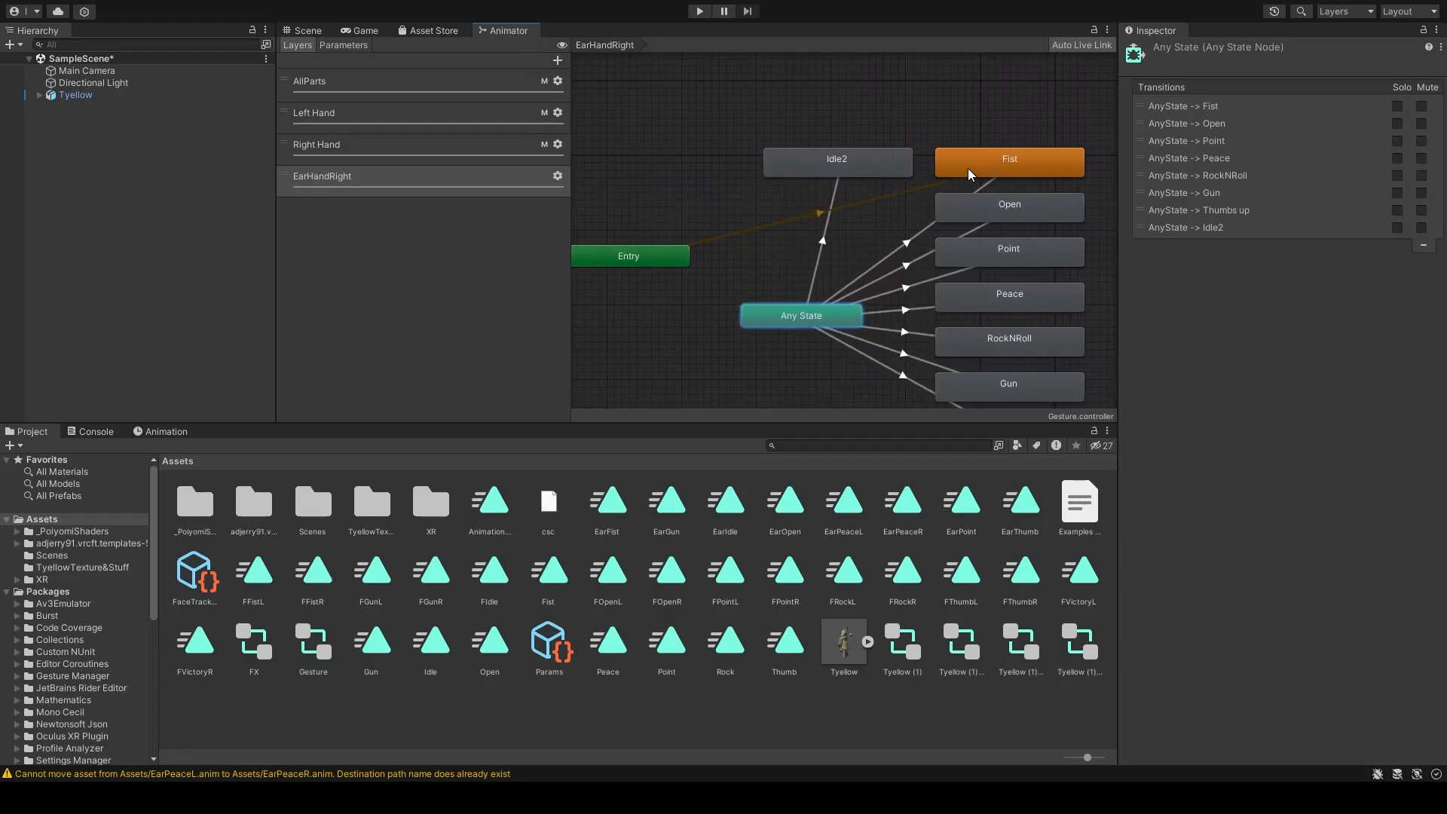
Step: Set Idle2 as the default state of the EarHandRight layer
left_click(966, 169)
left_click(589, 269)
left_click(1010, 175)
left_click(643, 268)
left_click(1061, 174)
left_click(888, 166)
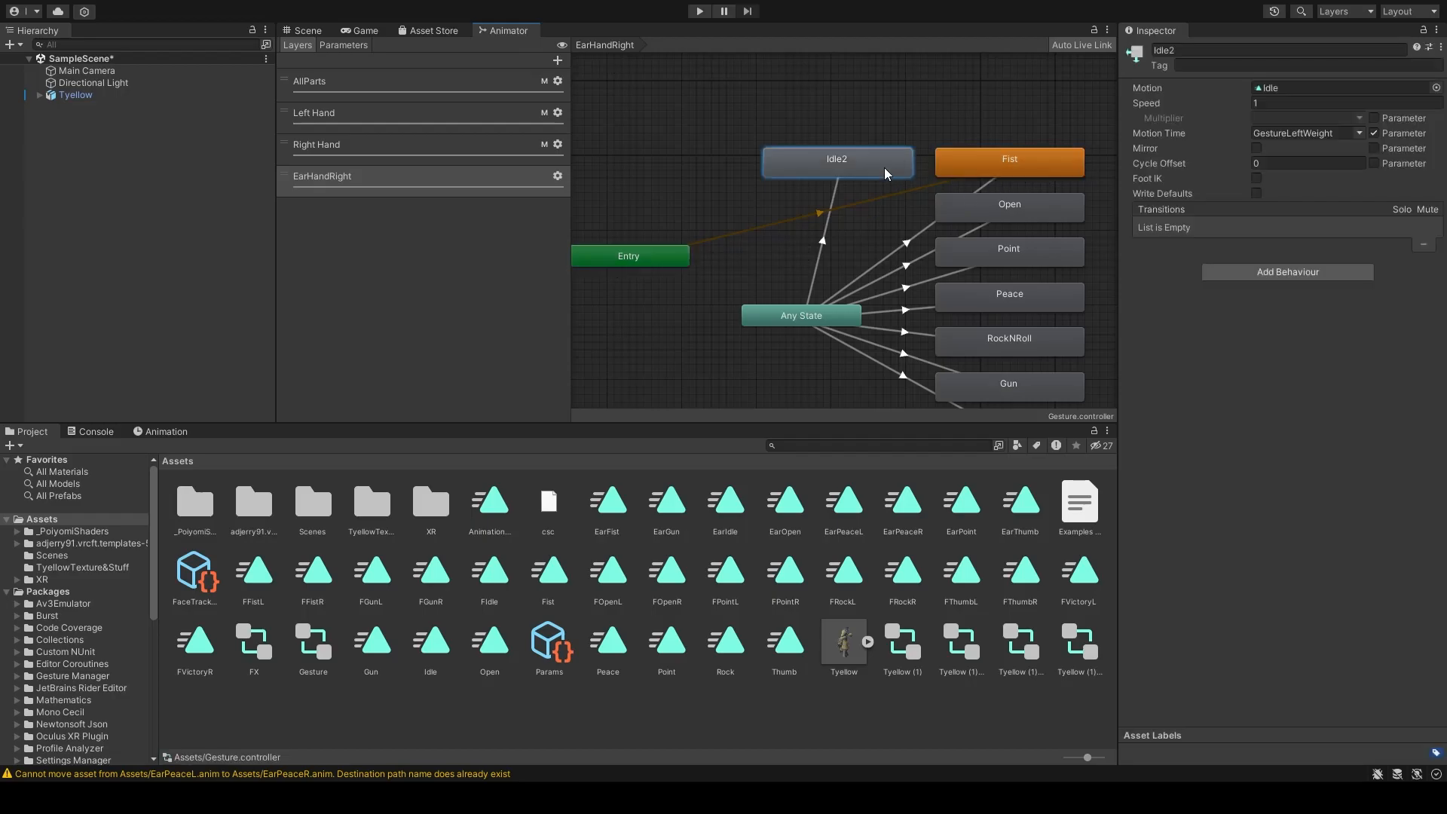
right_click(872, 162)
left_click(885, 178)
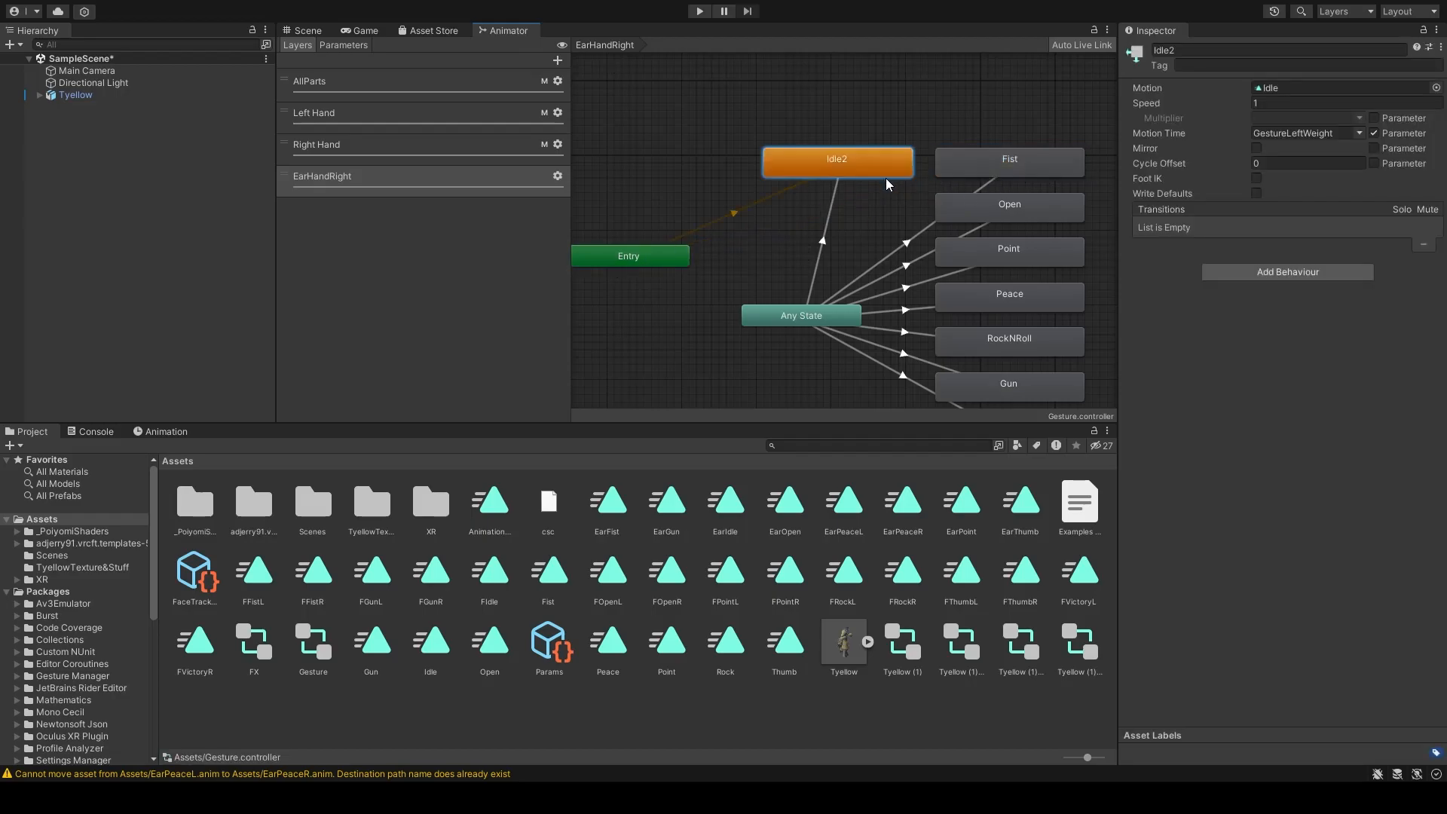
Step: Tidy the EarHandRight graph by moving Any State slightly up and Idle2 slightly away from Fist
mouse_move(799, 322)
left_mouse_down()
mouse_move(826, 317)
mouse_move(808, 306)
mouse_move(811, 275)
mouse_move(801, 310)
left_mouse_up()
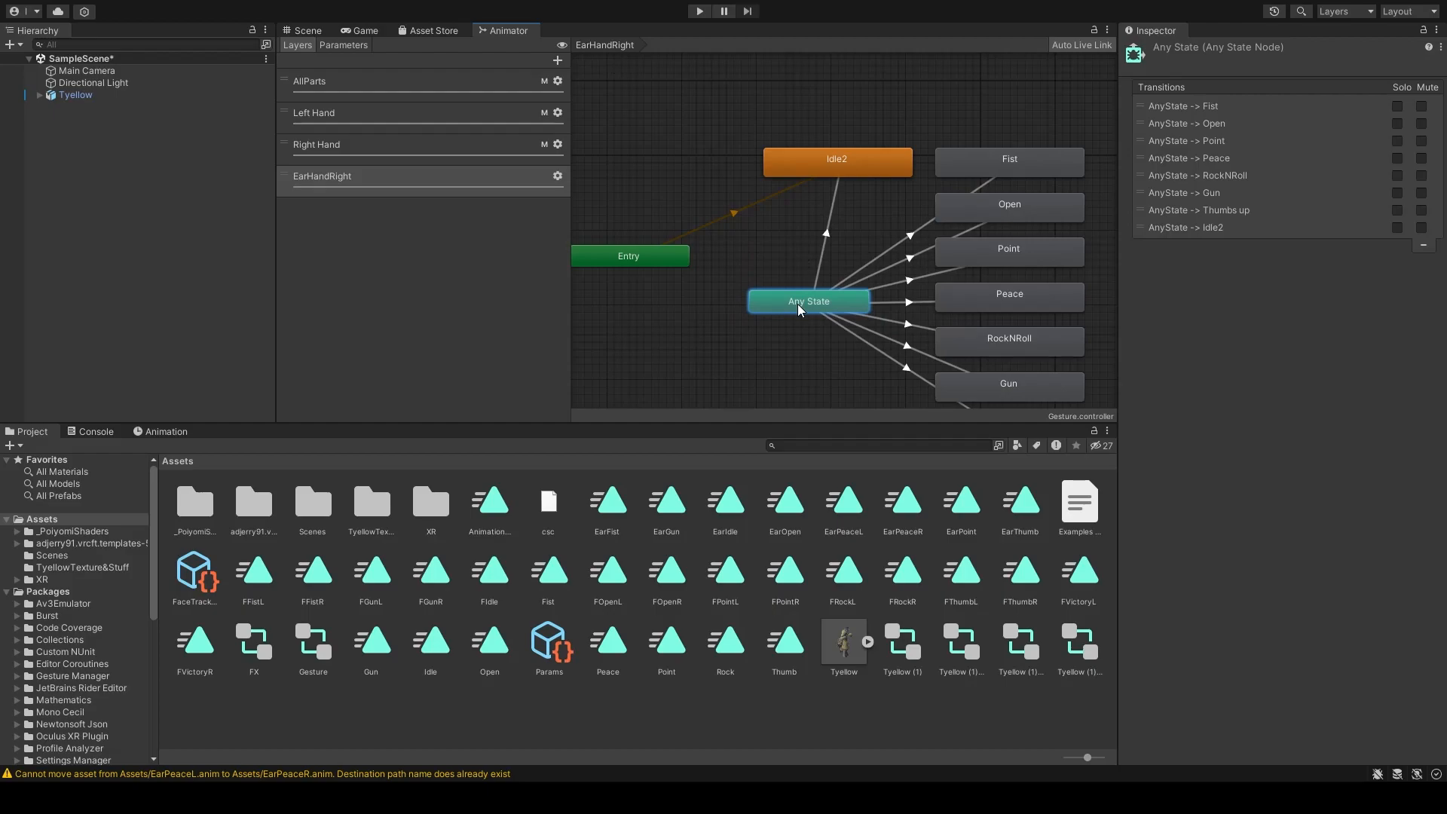
scroll(871, 234, "down", 1)
middle_click_drag(821, 268, 789, 249)
scroll(789, 248, "up", 2)
scroll(848, 178, "down", 1)
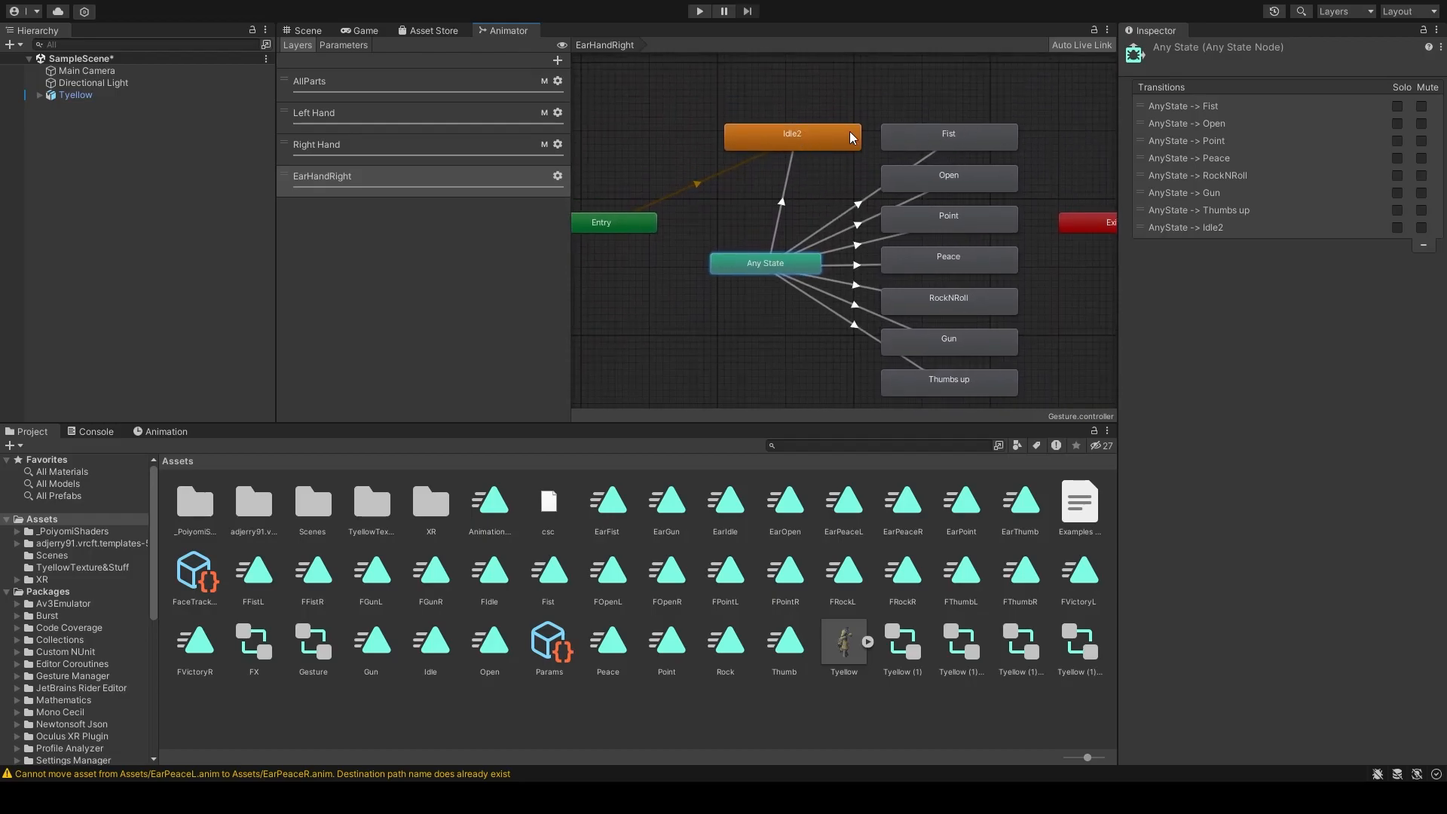
mouse_move(811, 137)
left_mouse_down()
mouse_move(784, 128)
mouse_move(796, 137)
left_mouse_up()
left_click(961, 137)
left_click(785, 132)
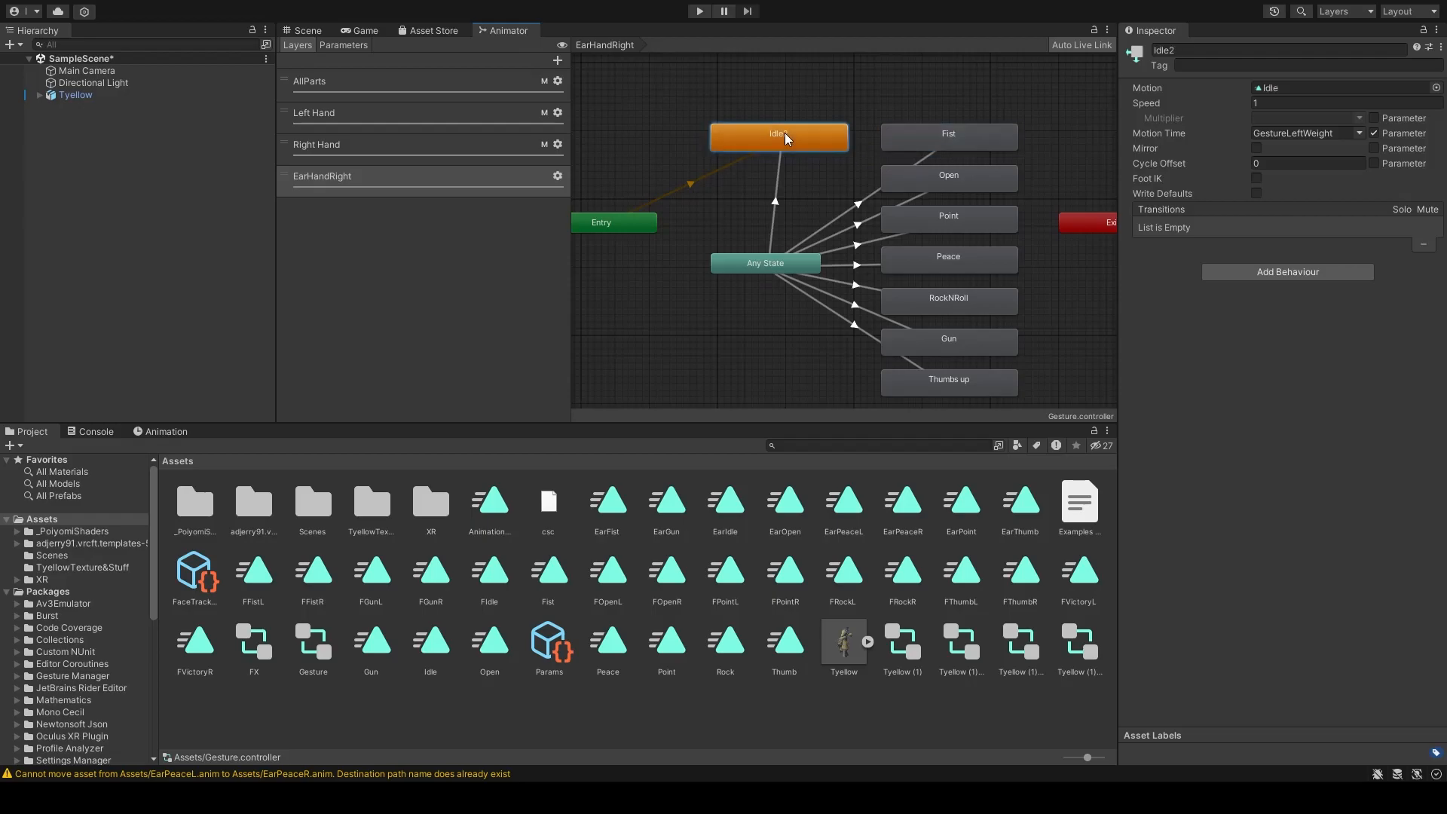
left_click_drag(789, 138, 779, 143)
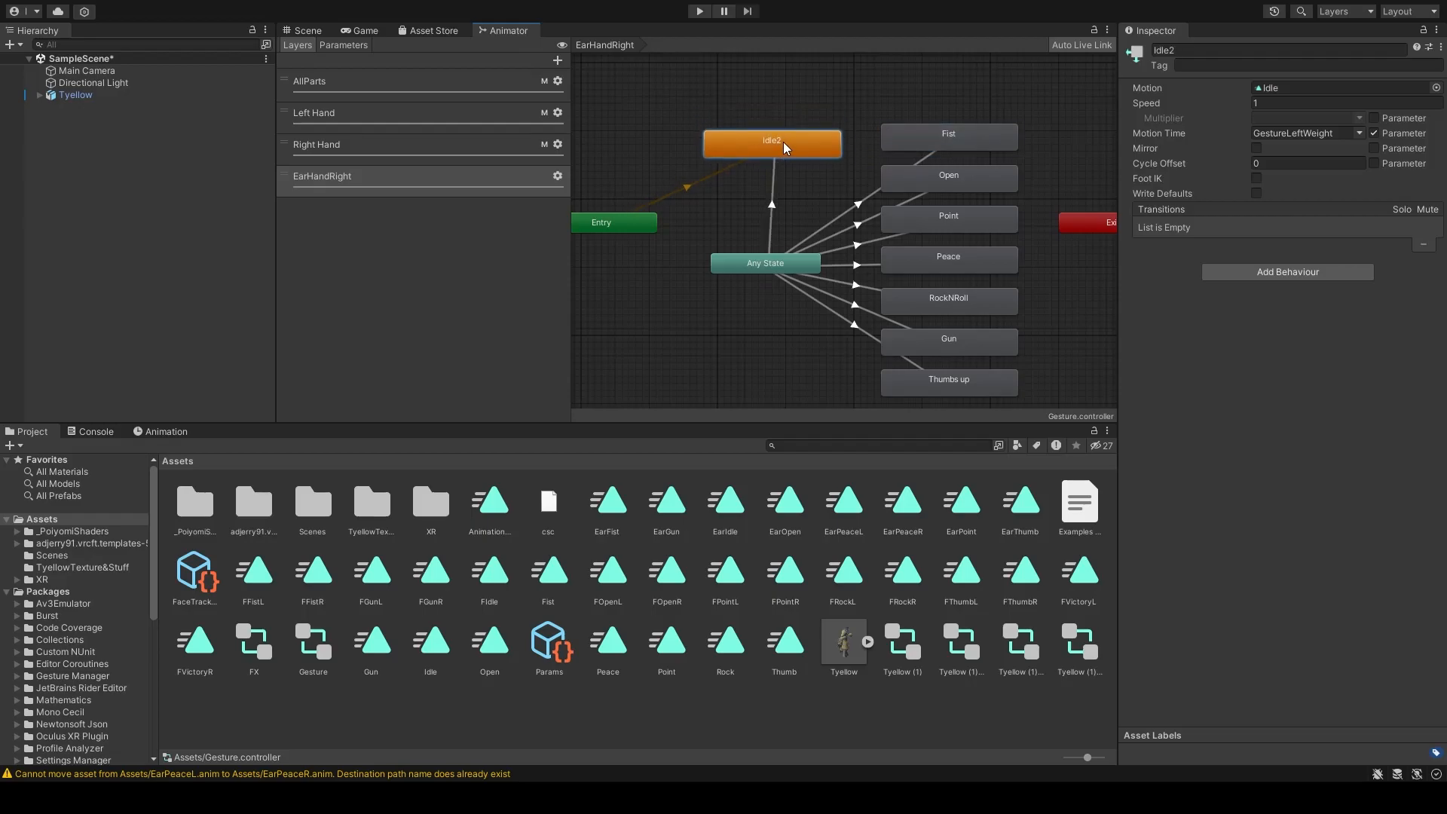
mouse_move(944, 136)
left_mouse_down()
mouse_move(943, 160)
mouse_move(929, 137)
left_mouse_up()
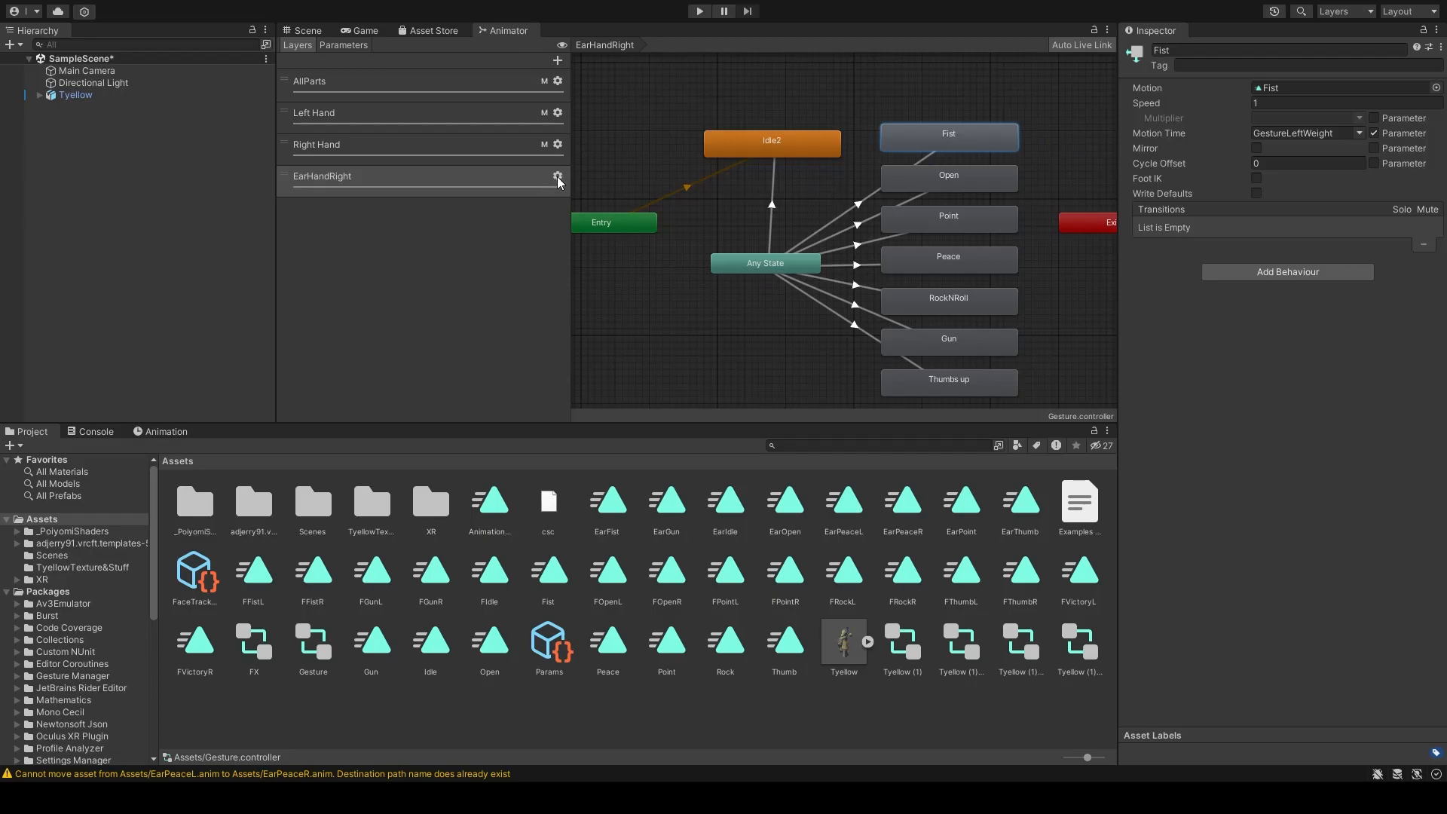
Step: Compare the Left Hand and Right Hand layers, view the Right Hand layer's settings, and return to EarHandRight
left_click(588, 156)
left_click(530, 146)
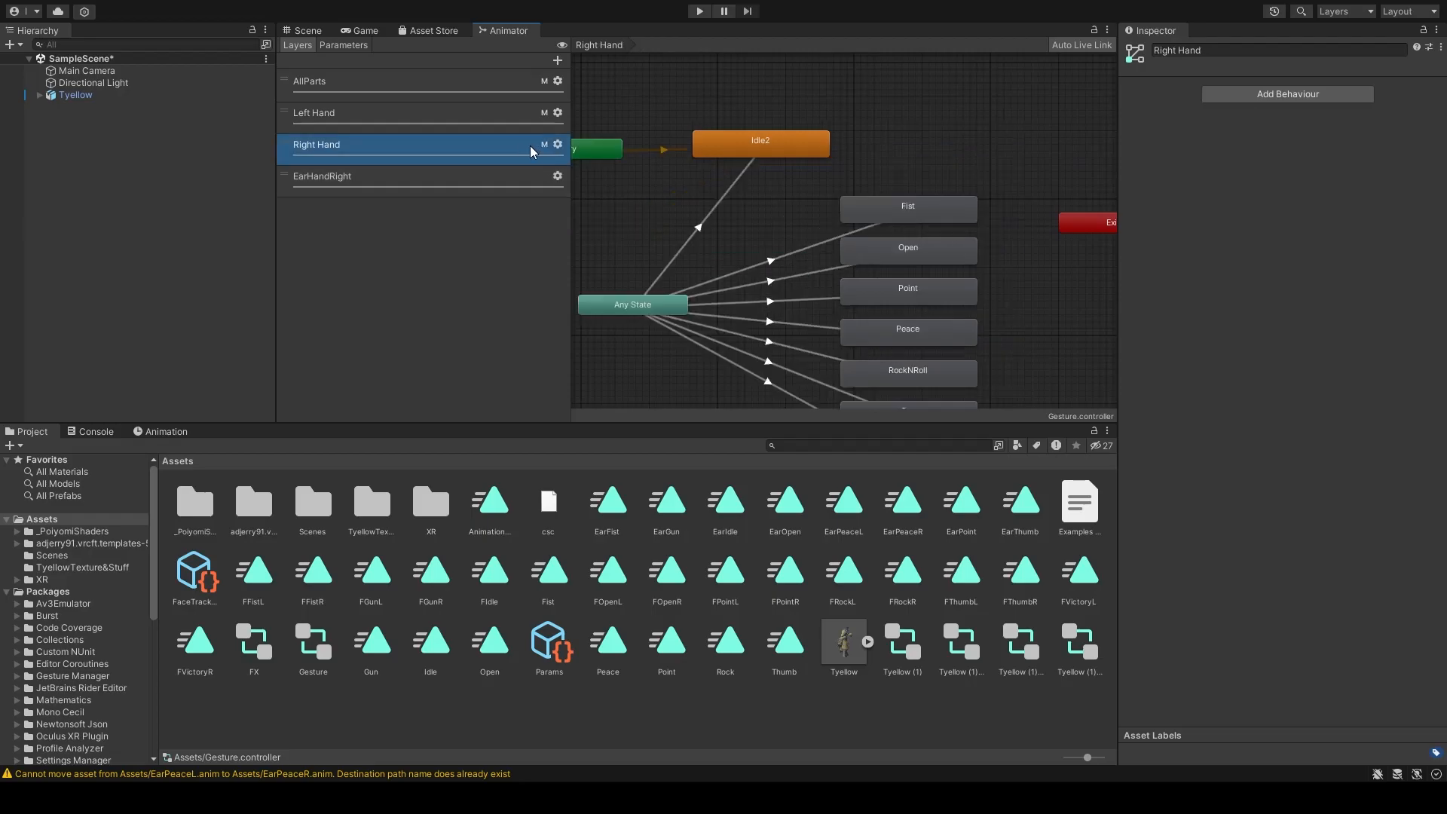
left_click(523, 124)
left_click(521, 145)
left_click(522, 125)
left_click(525, 146)
left_click(521, 116)
left_click(514, 146)
left_click(521, 115)
left_click(531, 143)
left_click(562, 144)
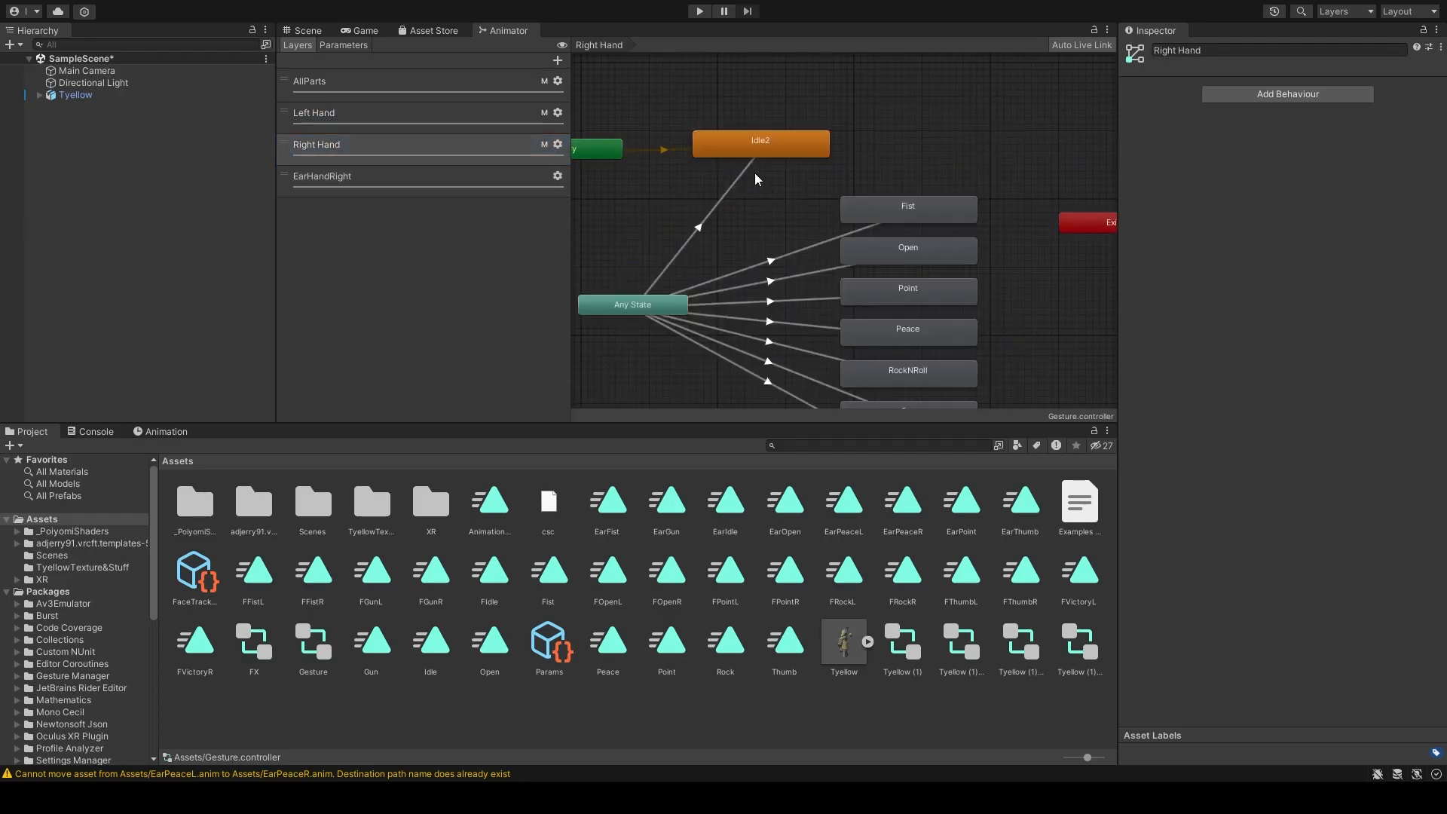
left_click(497, 147)
left_click(500, 123)
left_click(505, 148)
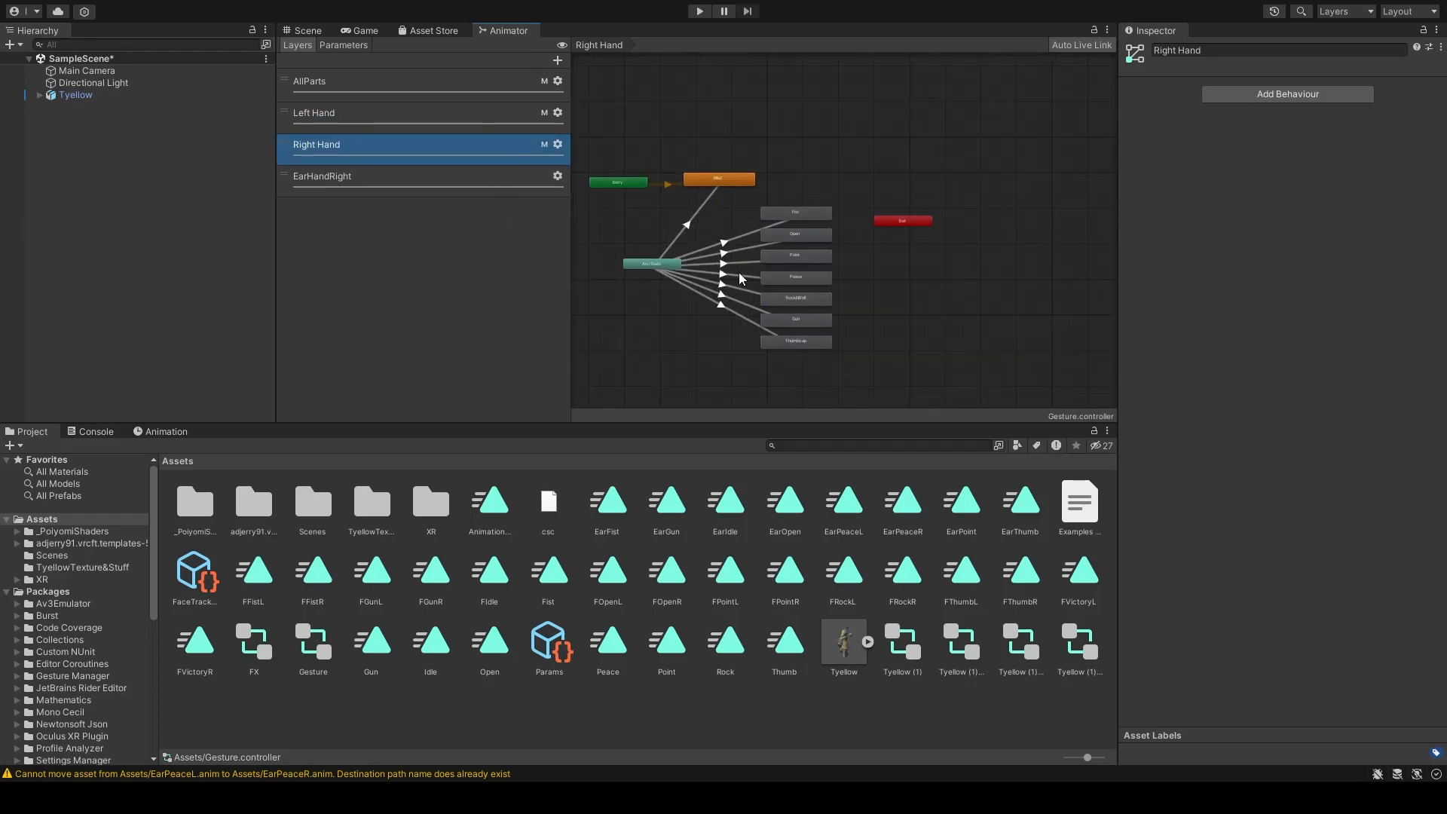
left_click(490, 173)
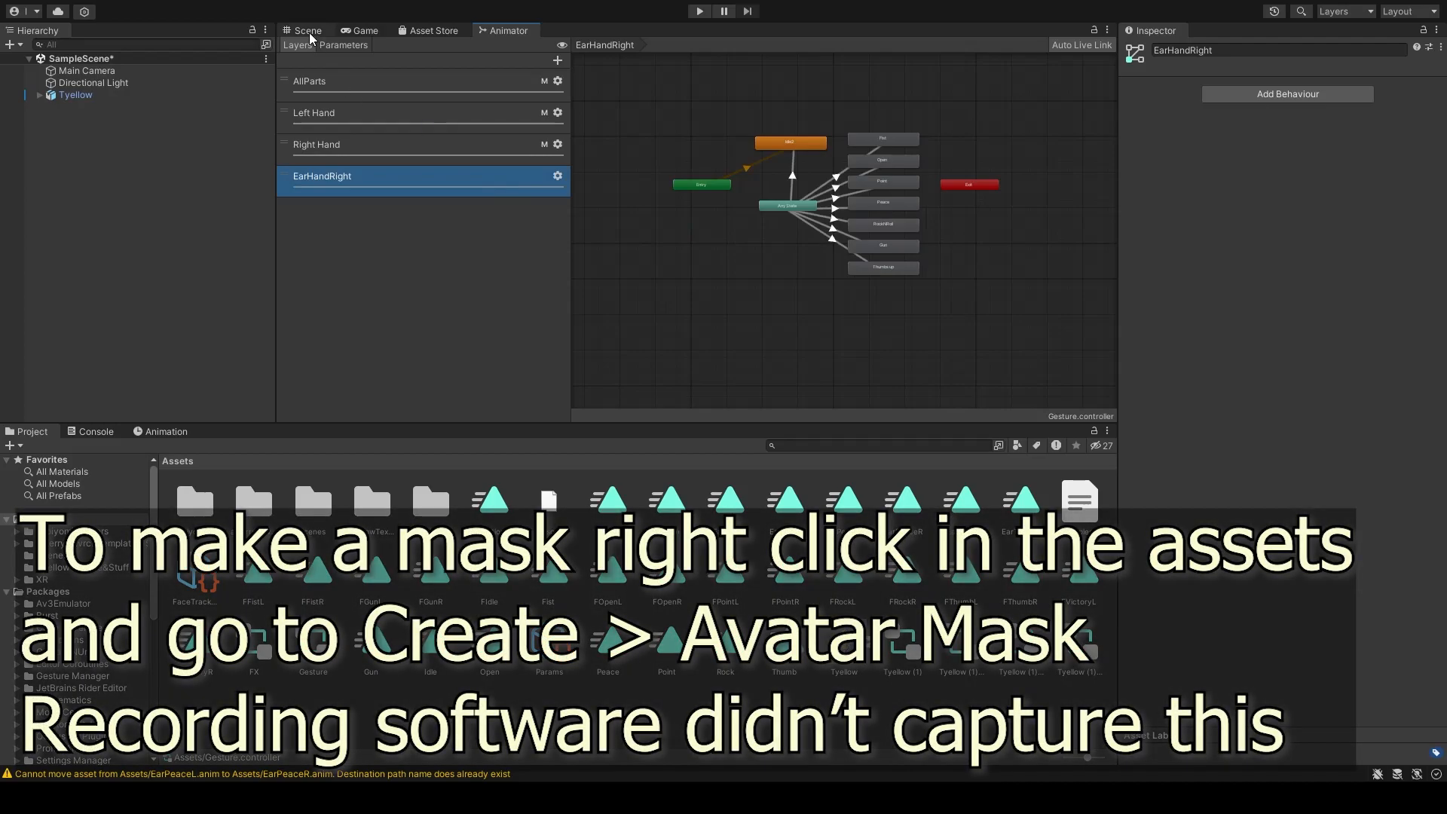
Step: Create an Avatar Mask in the Assets folder and name it EarMask
left_click(307, 31)
right_click(677, 725)
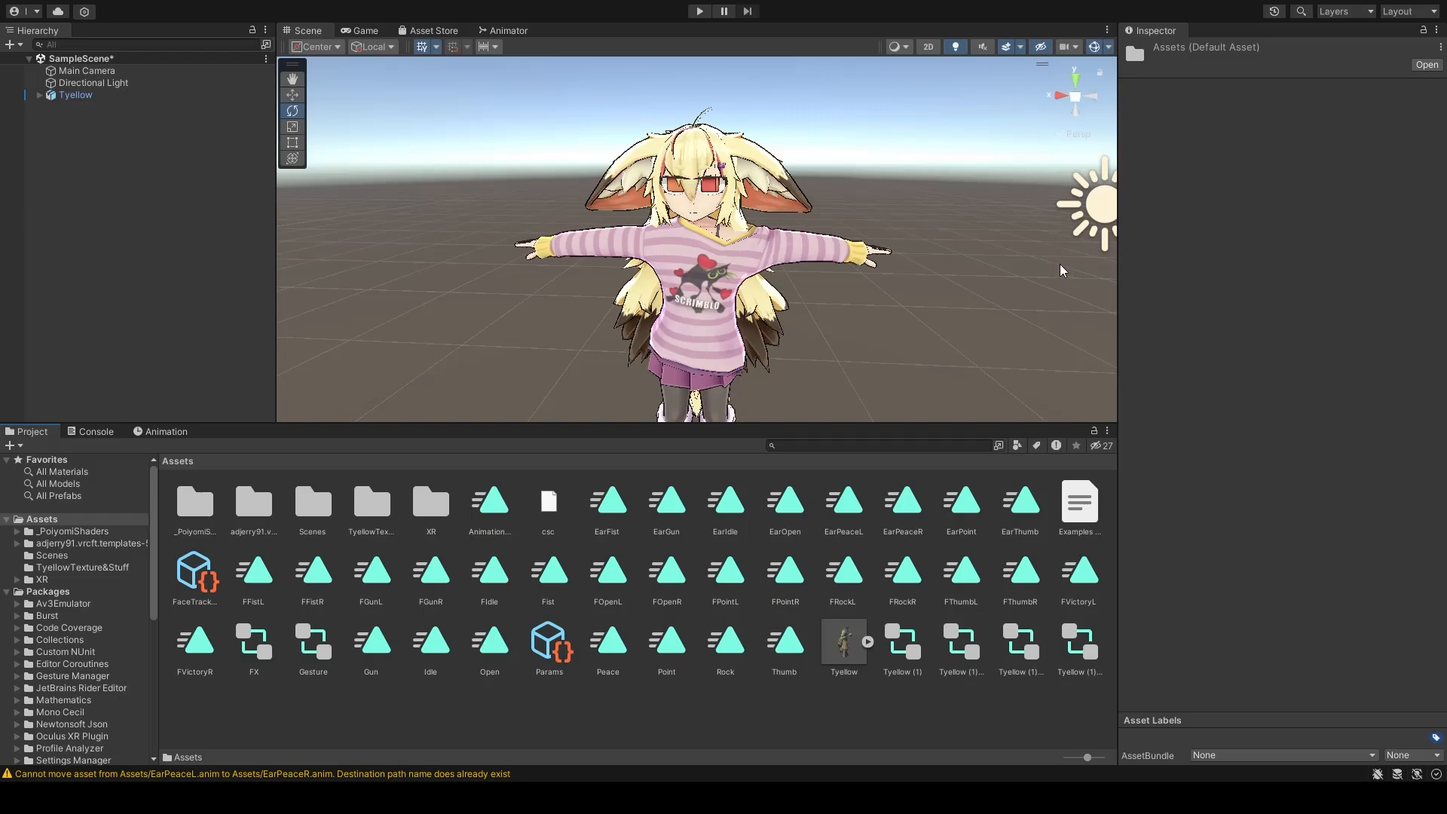
left_click(971, 575)
key("BackSpace")
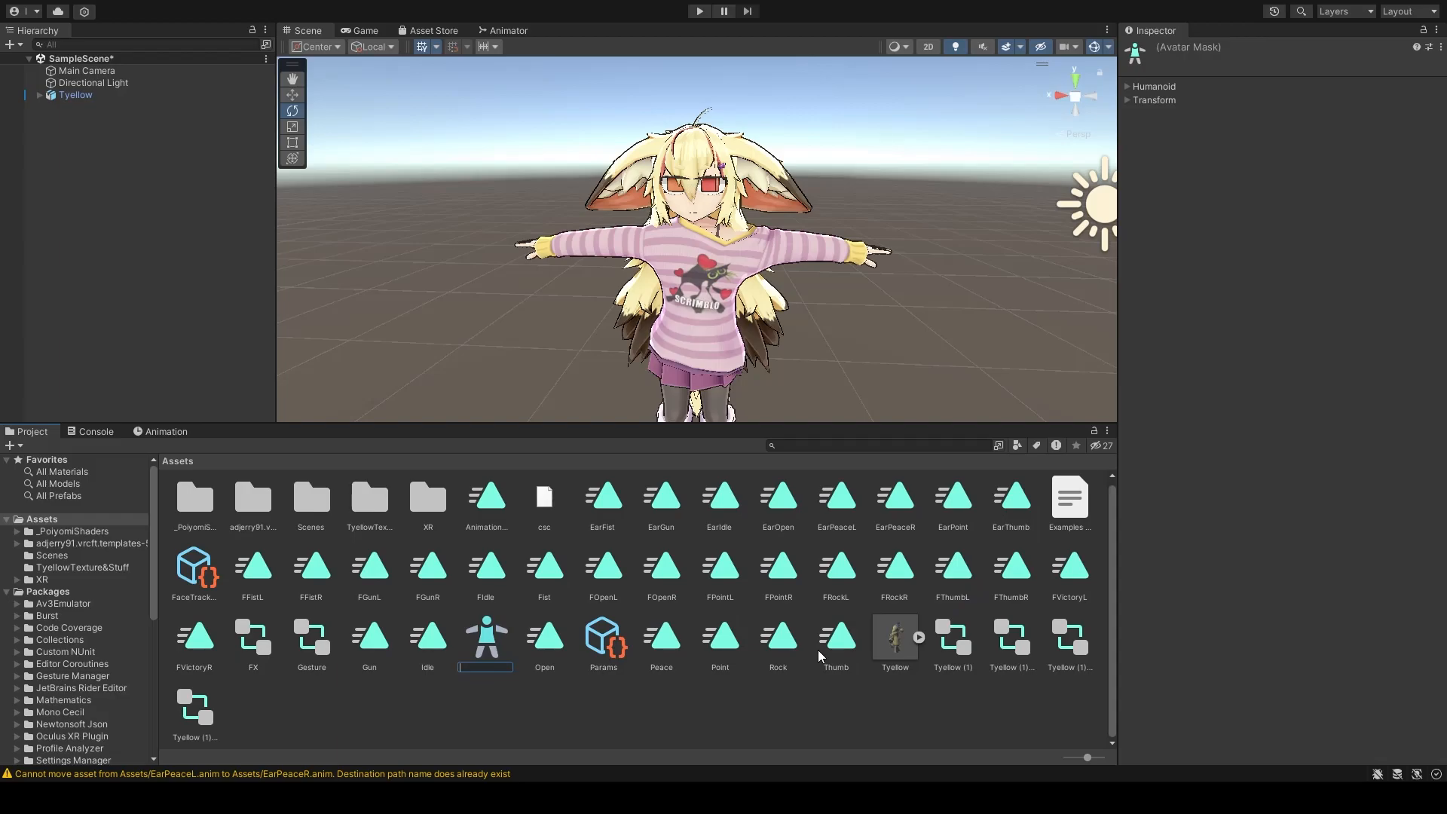
type("EarMask")
key("Return")
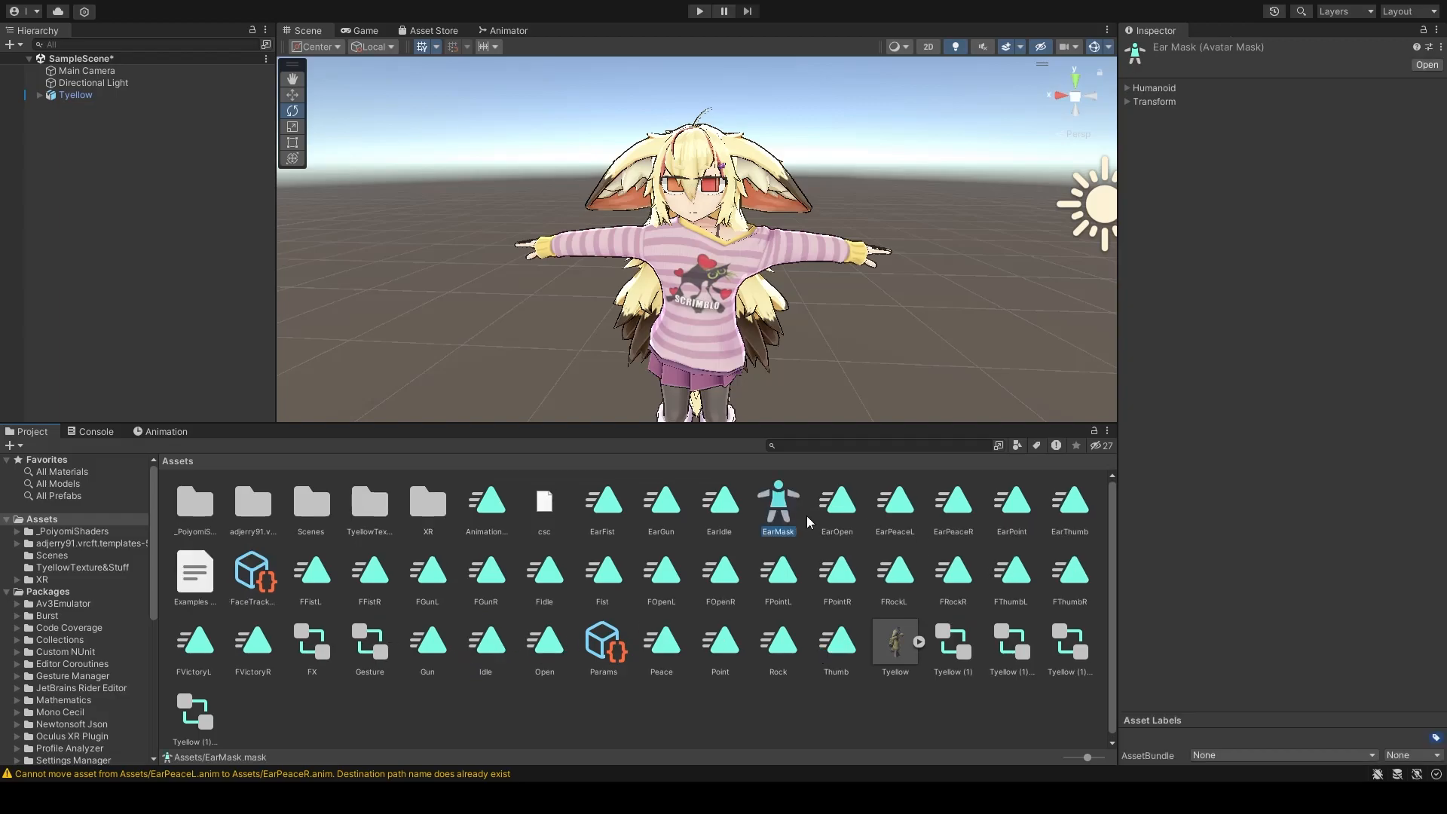
Step: Import the skeleton from TyellowAvatar into EarMask's Transform section and expand the whole bone hierarchy
left_click(1129, 101)
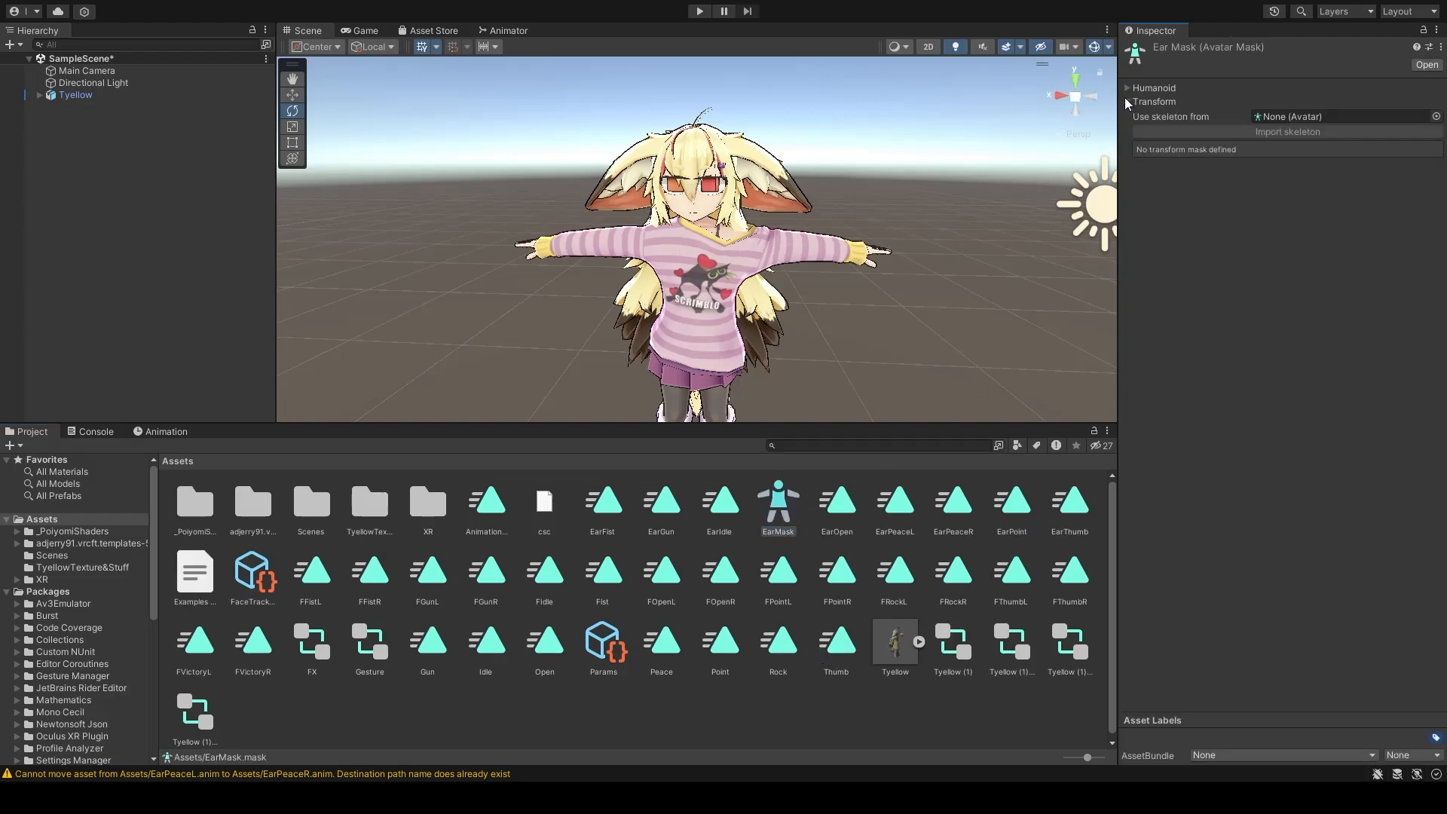
left_click(1127, 89)
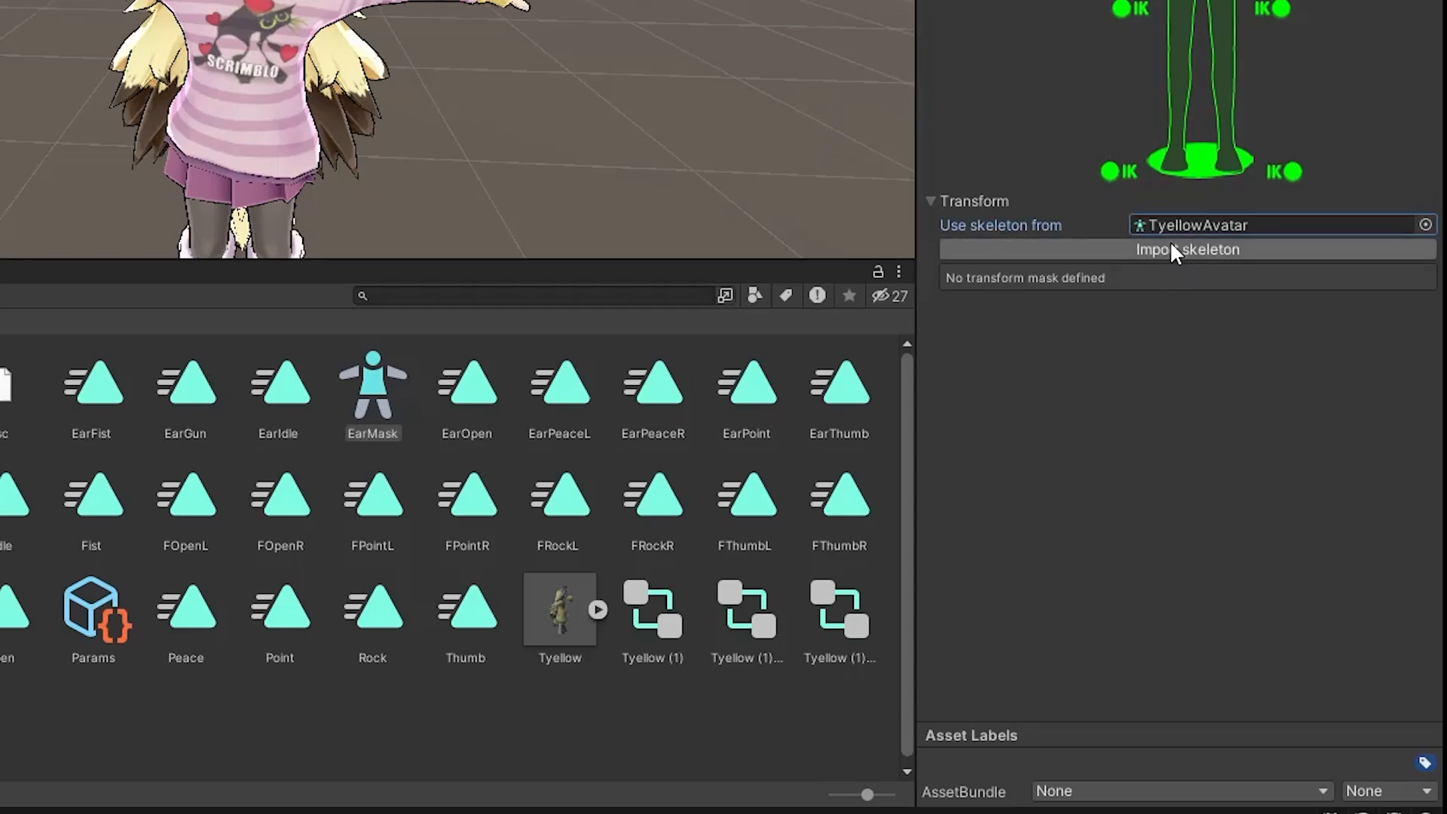
left_click(1171, 241)
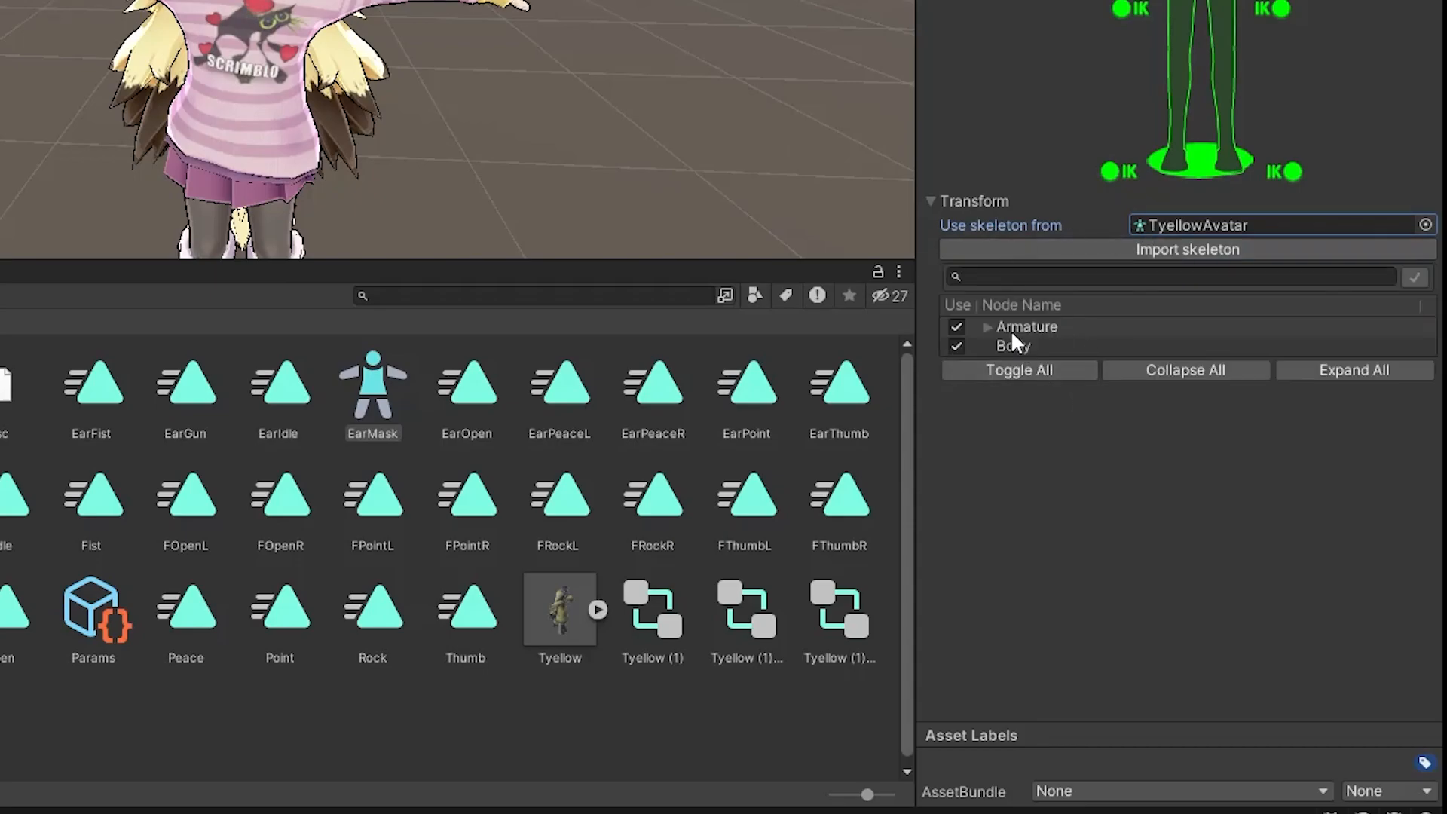
left_click(1338, 370)
Step: Disable all skeleton transforms in EarMask and exclude all humanoid body parts and IK targets
scroll(1052, 377, "down", 5)
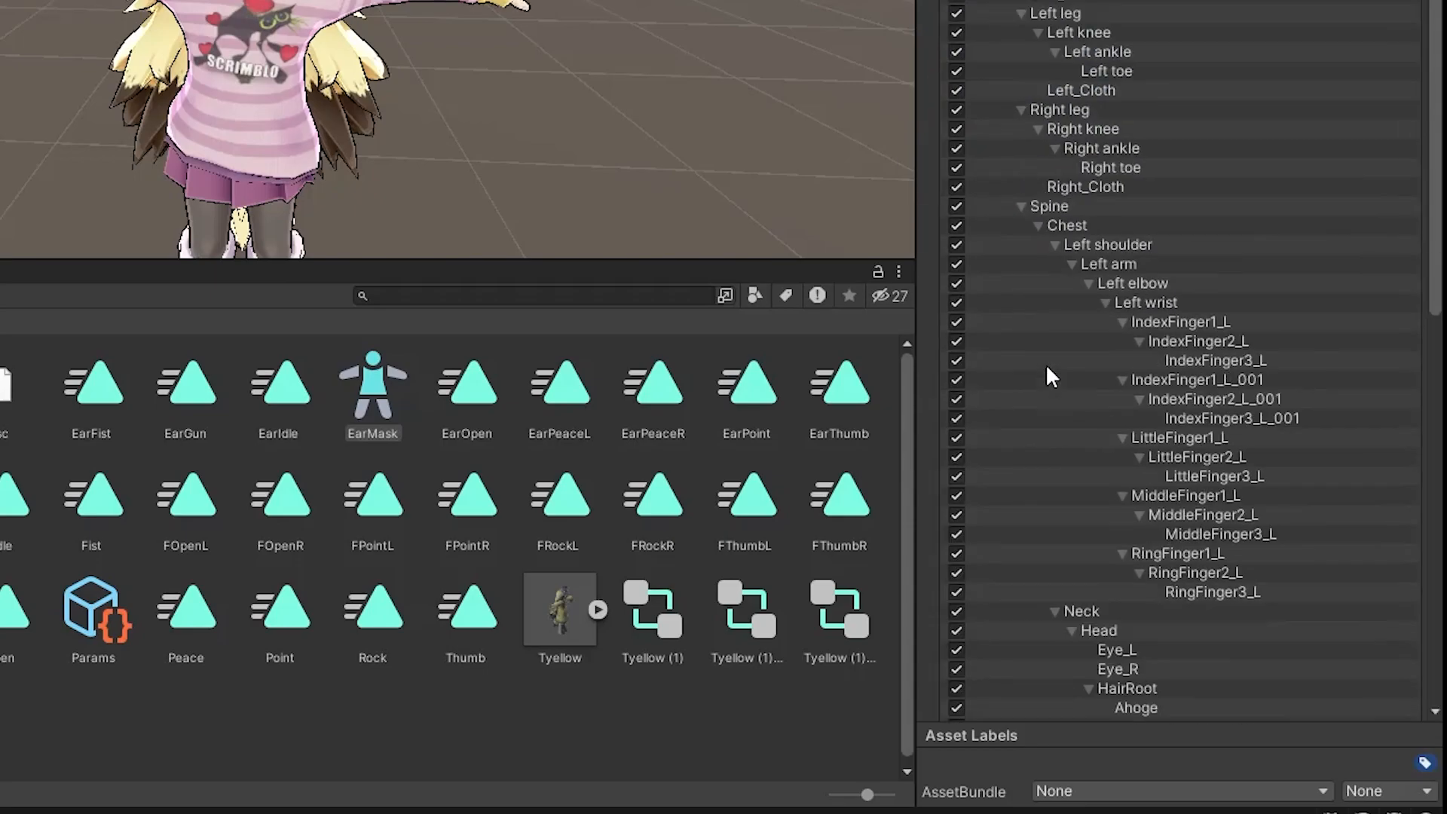
scroll(1046, 363, "down", 10)
left_click(1039, 698)
scroll(1237, 418, "up", 15)
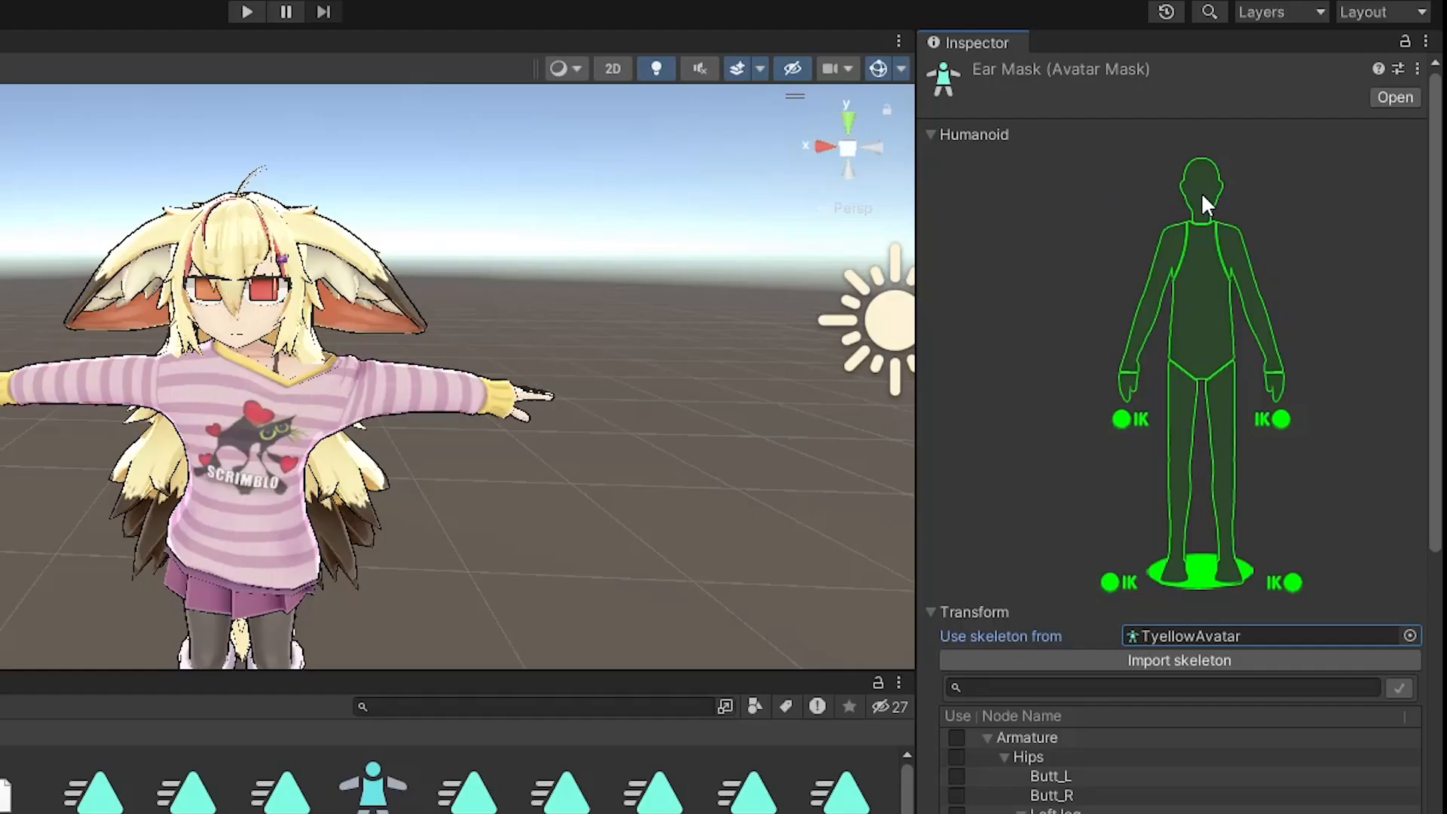
left_click(1201, 194)
left_click(1201, 287)
left_click(1165, 273)
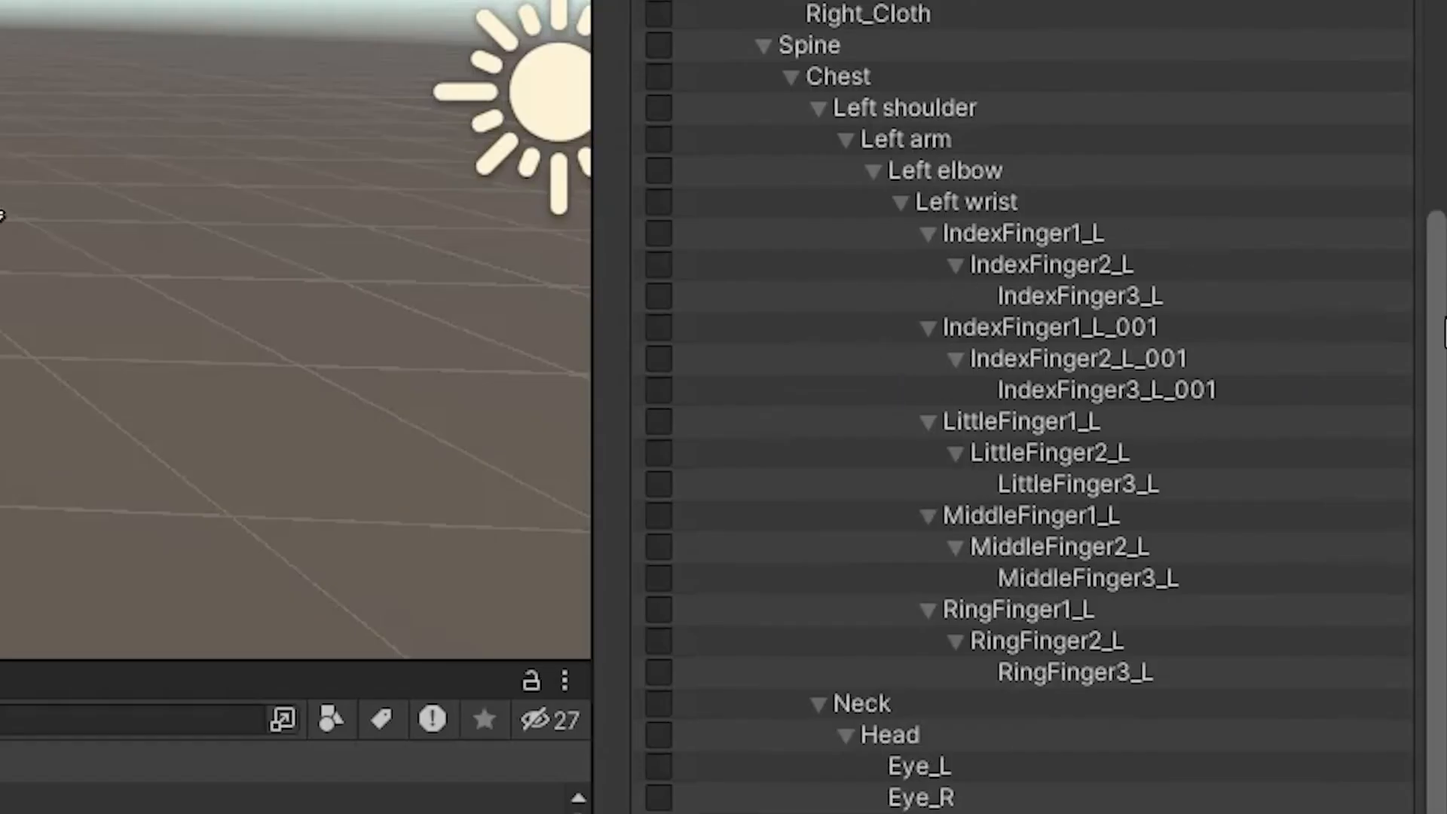
Step: Enable only the bones Ear1 to Ear3 on both the L and R sides in EarMask and collapse the Transform section
left_click_drag(1442, 323, 1430, 650)
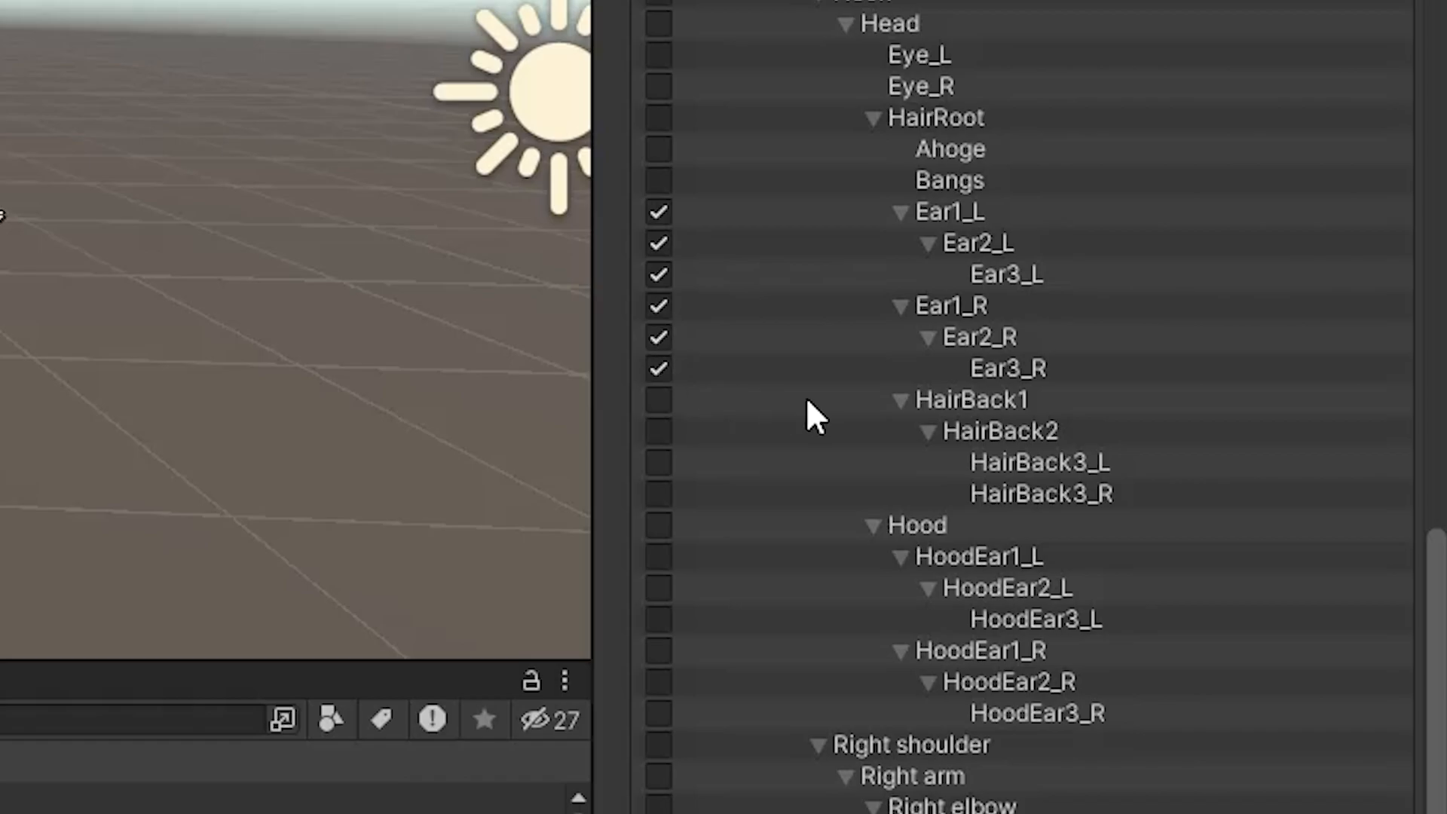
scroll(807, 399, "up", 14)
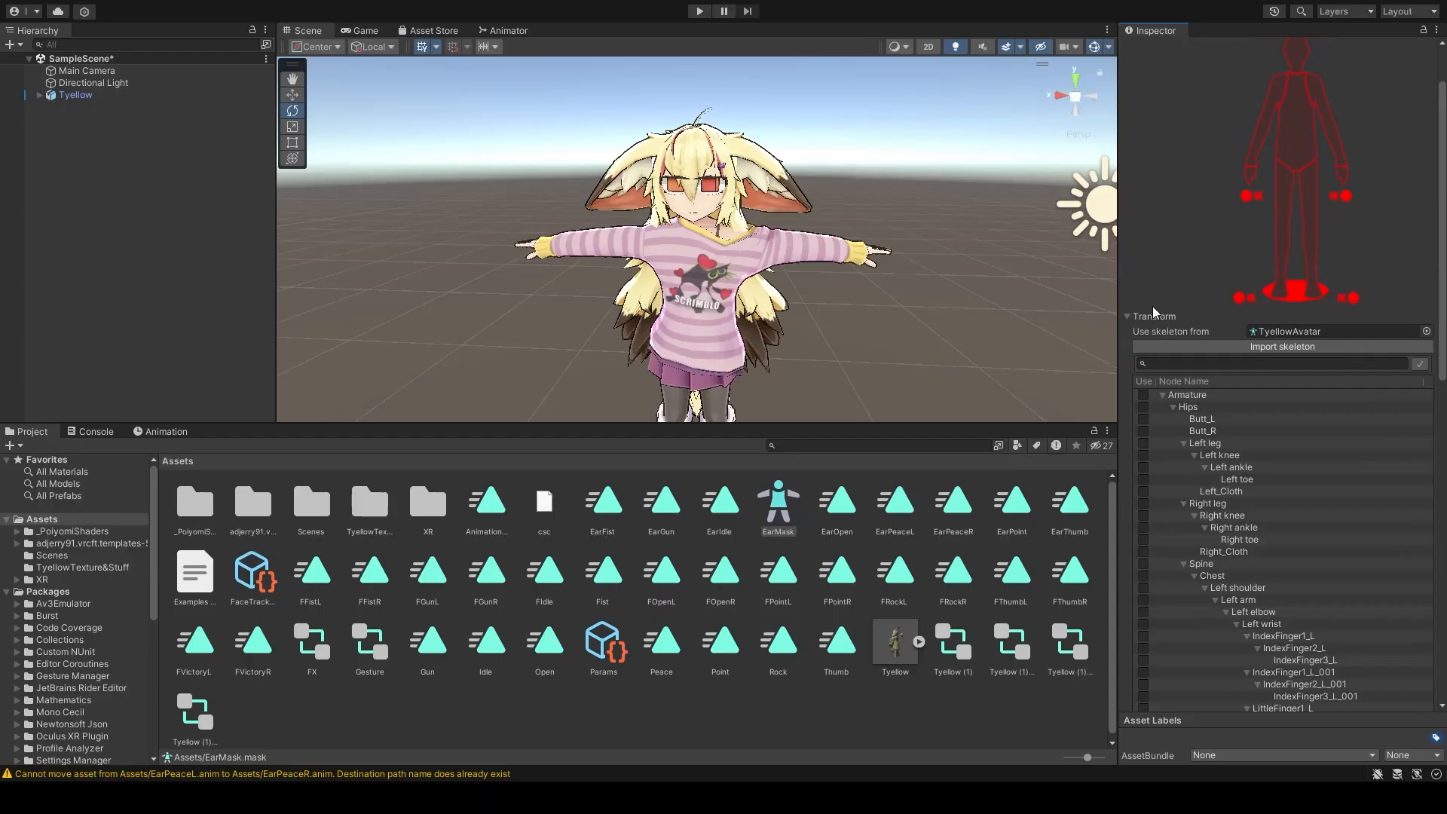
left_click(1126, 315)
Step: Reopen the Gesture controller from the Tyellow avatar's playable layers and assign EarMask as the EarHandRight layer's mask
left_click(76, 95)
scroll(1279, 455, "down", 10)
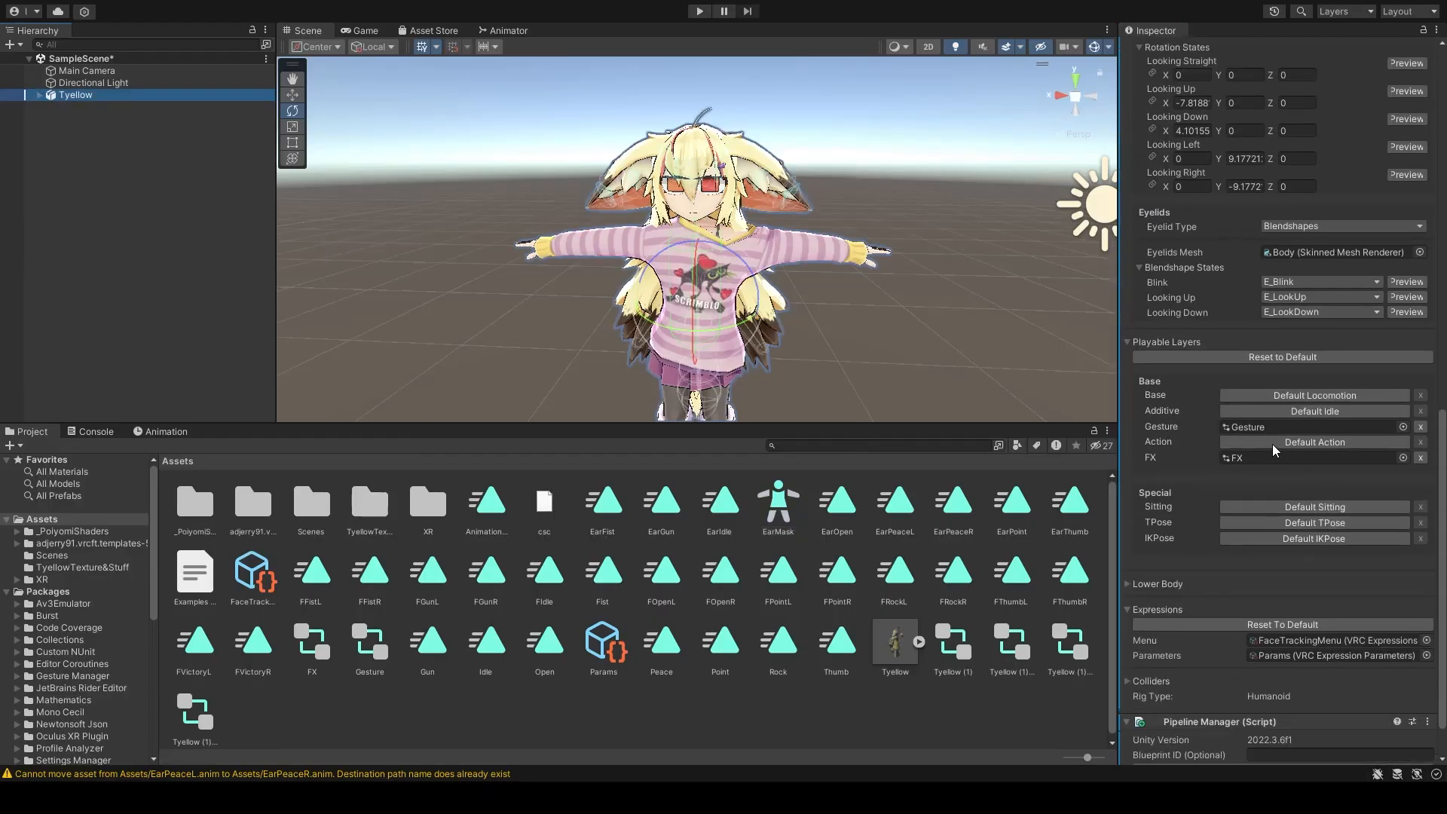
double_click(1274, 426)
scroll(803, 204, "up", 3)
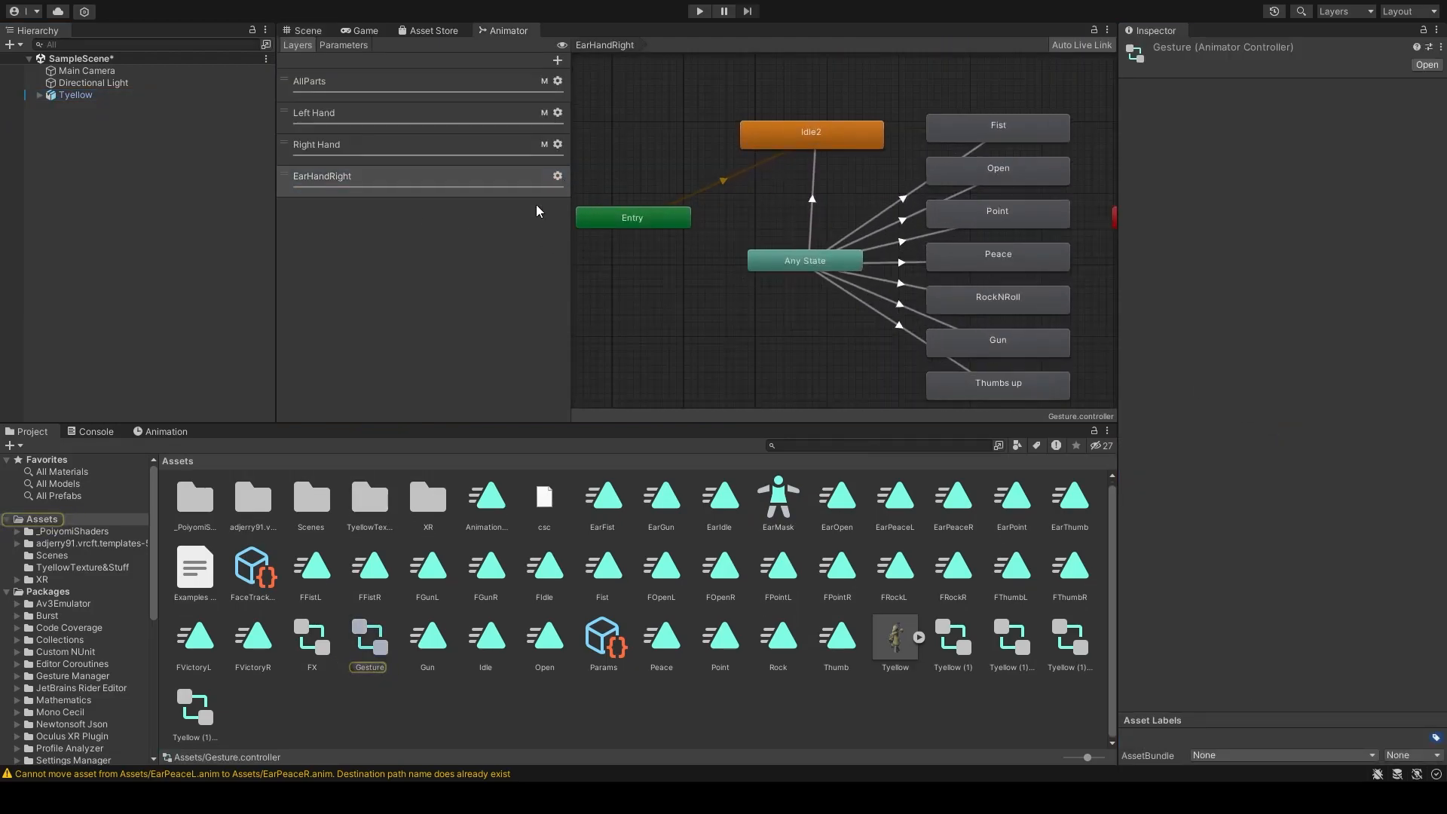
left_click(801, 300)
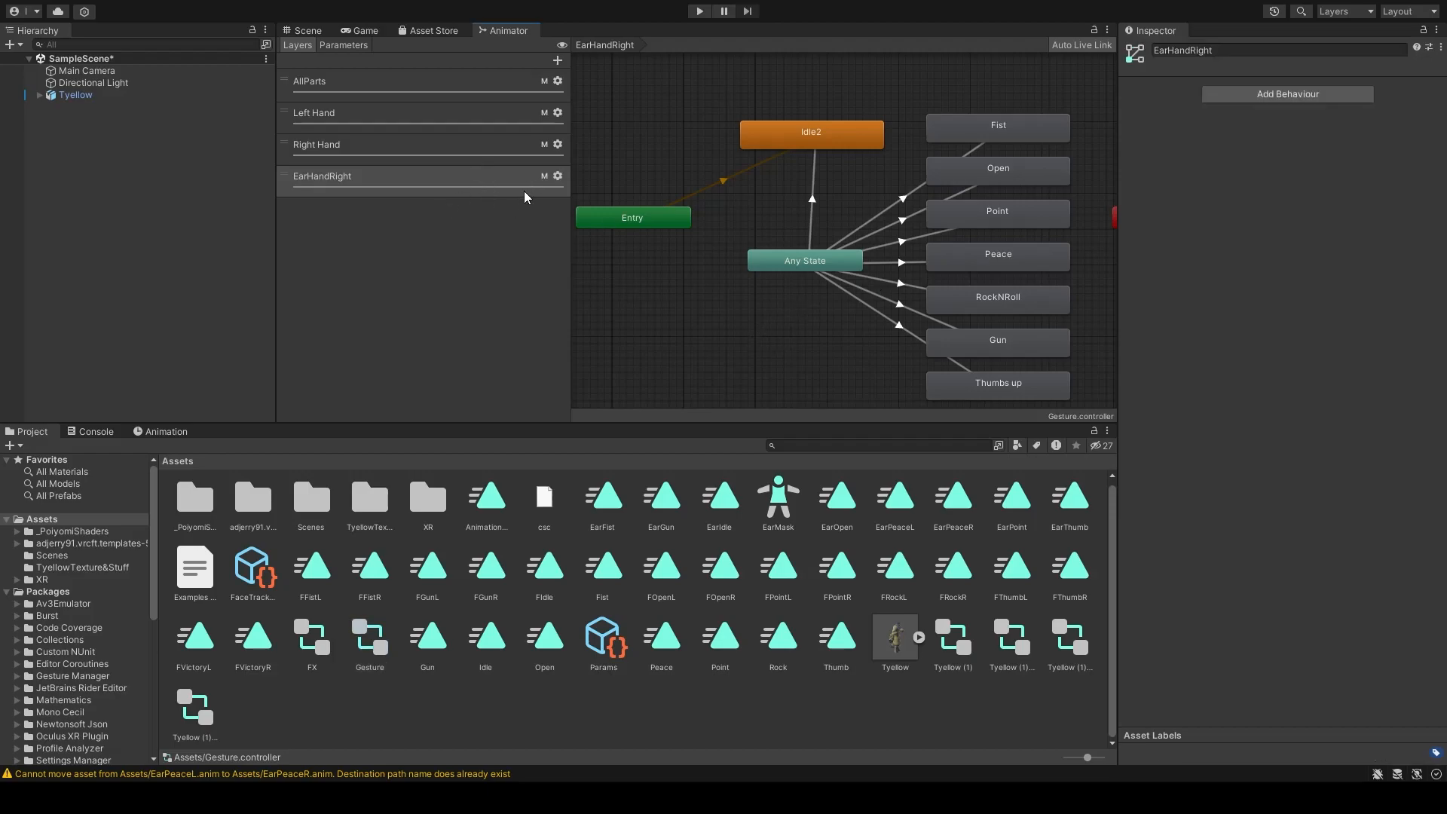
Step: Examine the motion and motion time settings of the gesture states in the EarHandRight layer, ending on Idle2
scroll(731, 265, "down", 4)
scroll(732, 265, "up", 4)
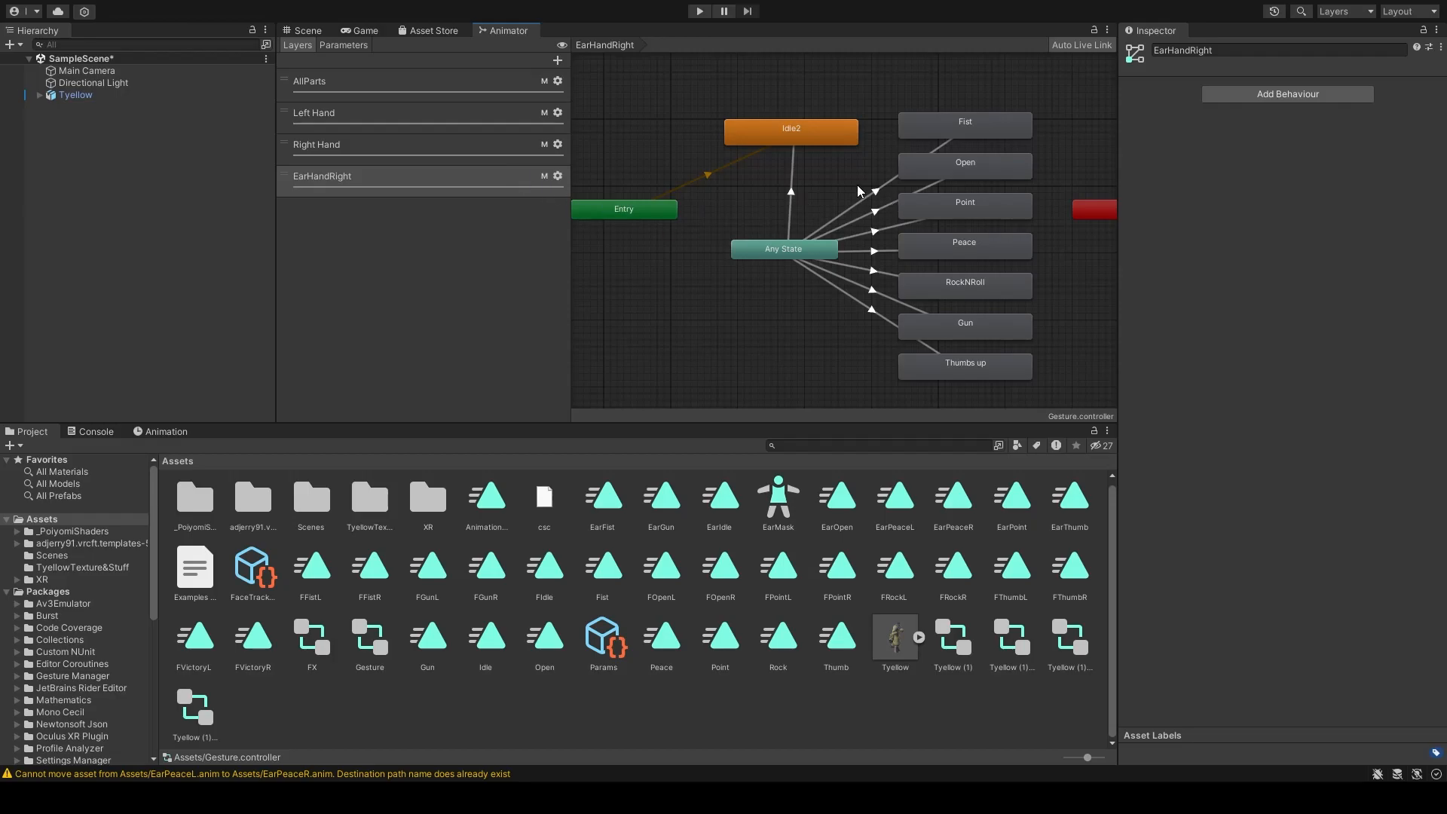
scroll(785, 263, "down", 4)
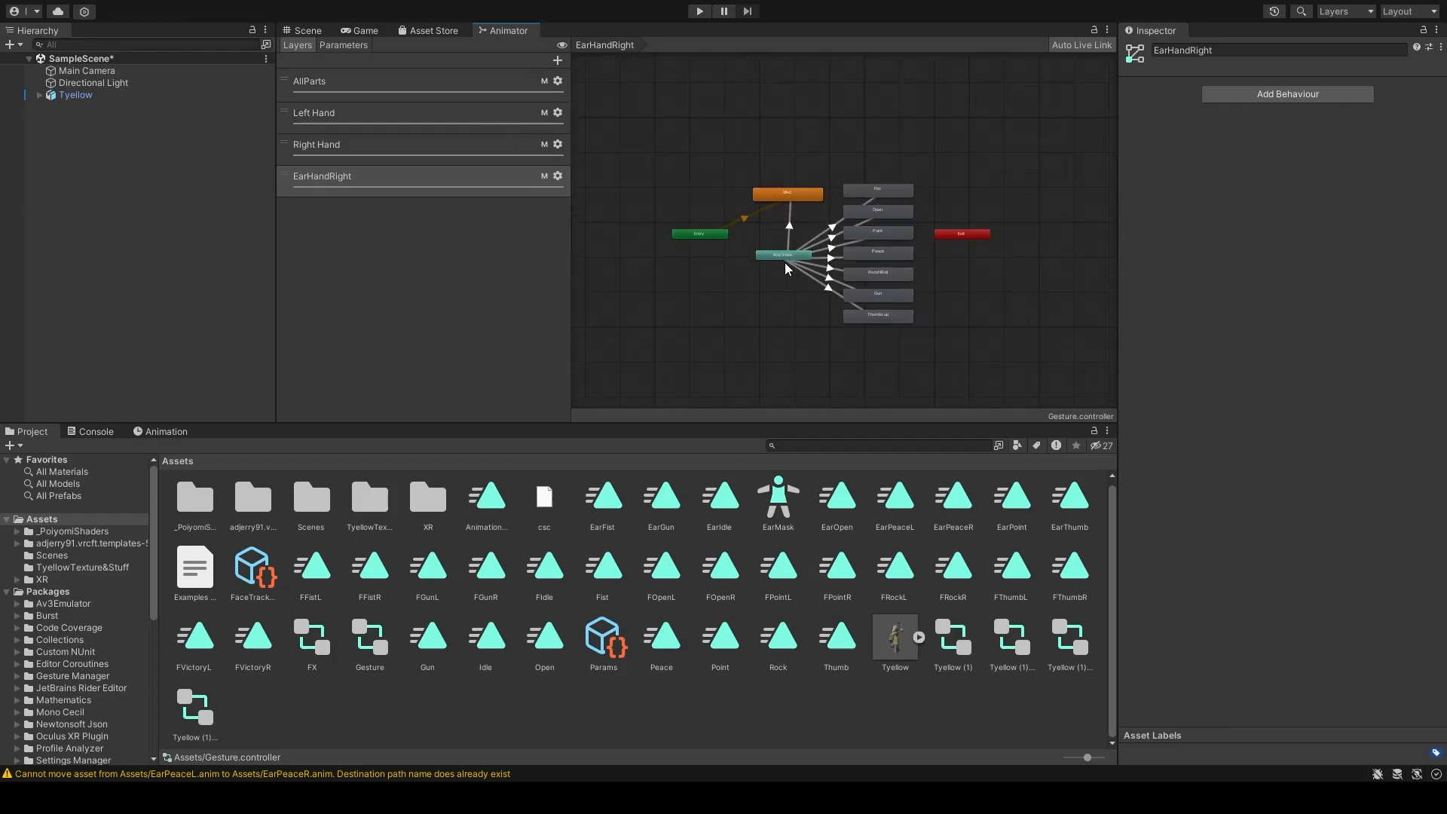
scroll(756, 307, "up", 5)
left_click(929, 149)
left_click(784, 161)
left_click(908, 238)
left_click(943, 279)
scroll(945, 296, "down", 3)
scroll(933, 281, "up", 3)
mouse_move(944, 309)
middle_mouse_down()
mouse_move(938, 276)
mouse_move(956, 334)
middle_mouse_up()
scroll(924, 277, "up", 2)
left_click(934, 269)
left_click(955, 353)
left_click(958, 315)
scroll(969, 279, "down", 2)
scroll(952, 330, "up", 2)
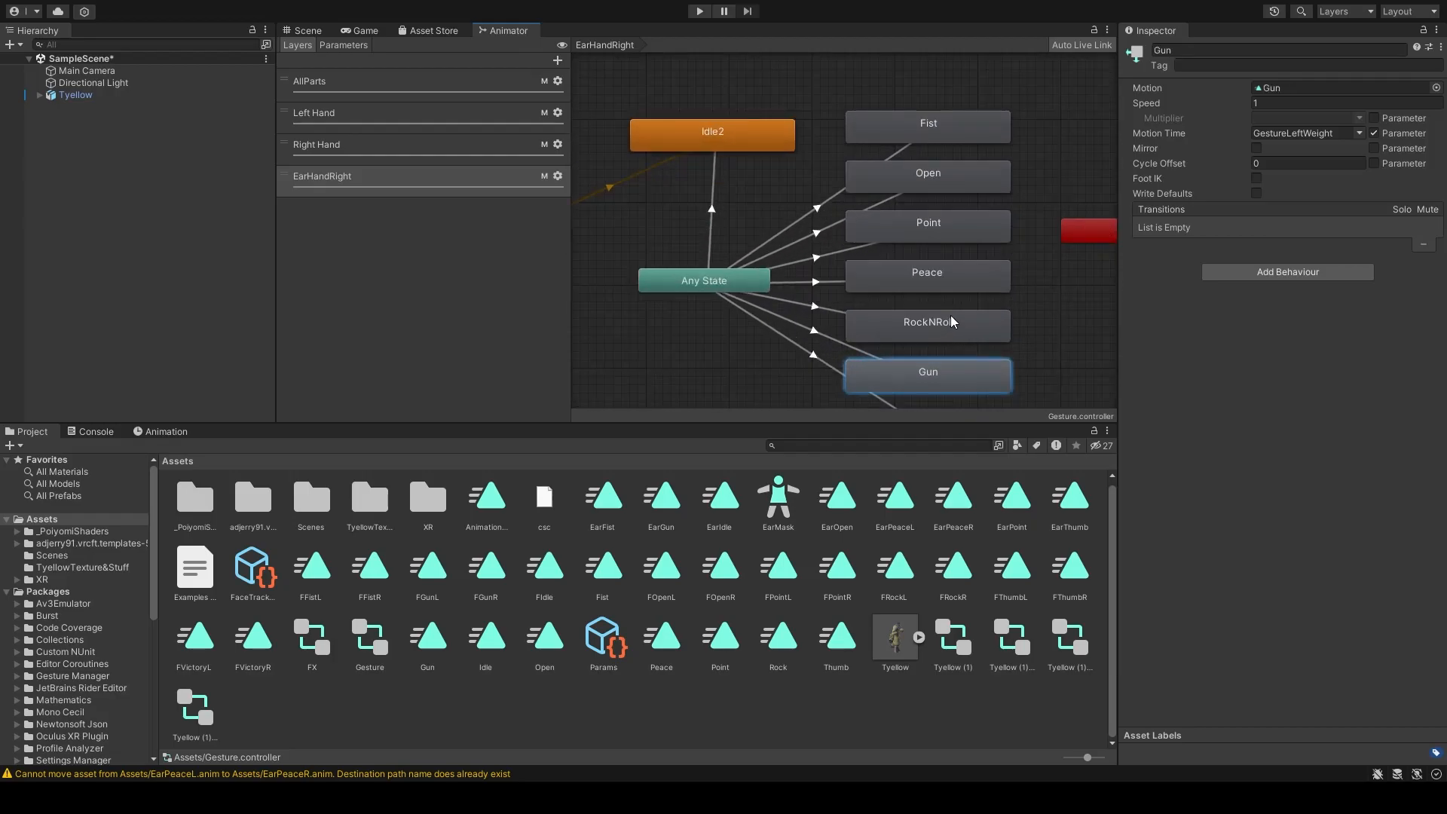
left_click(951, 321)
left_click(948, 270)
left_click(943, 319)
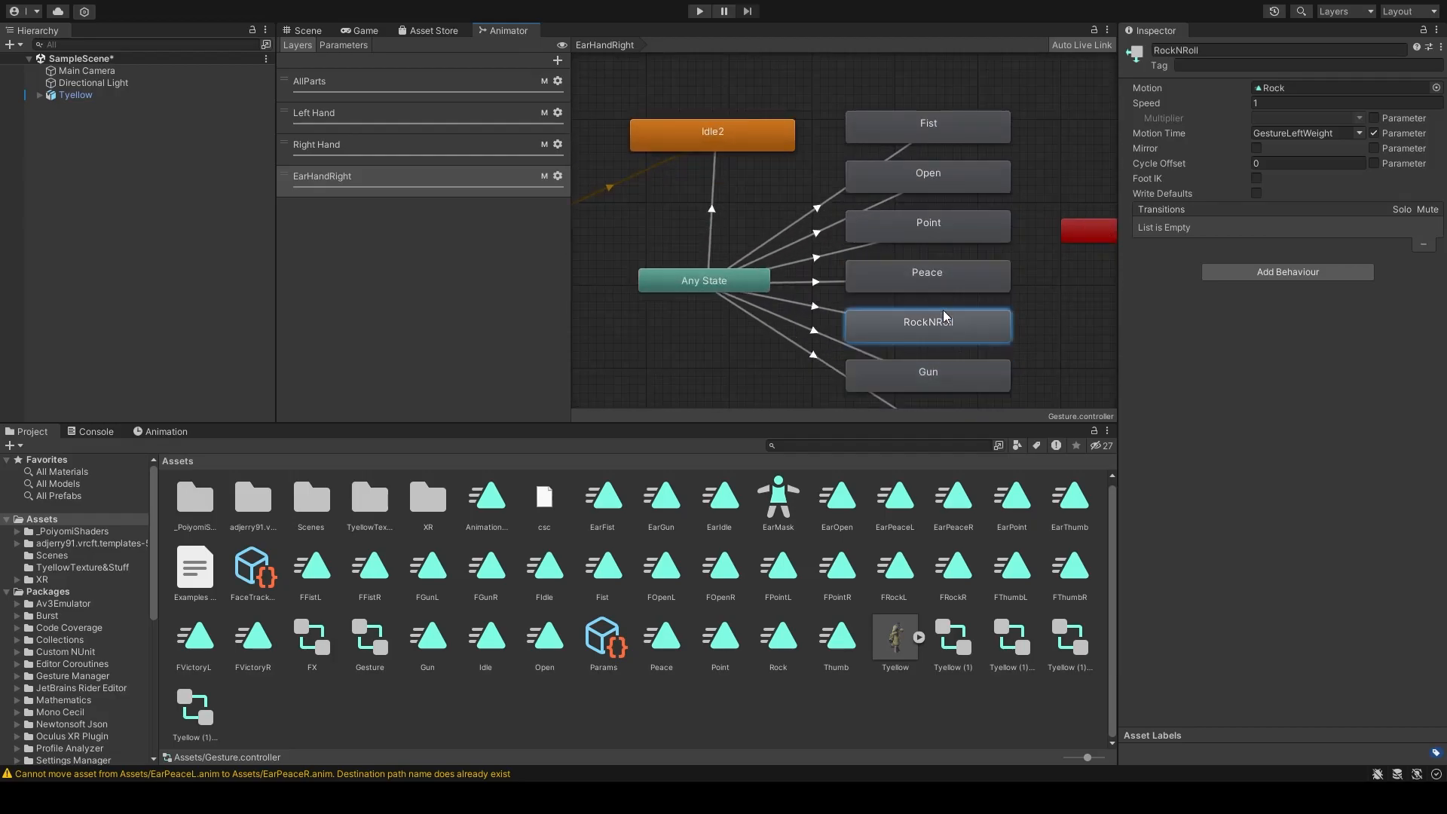
scroll(943, 309, "down", 3)
left_click(795, 201)
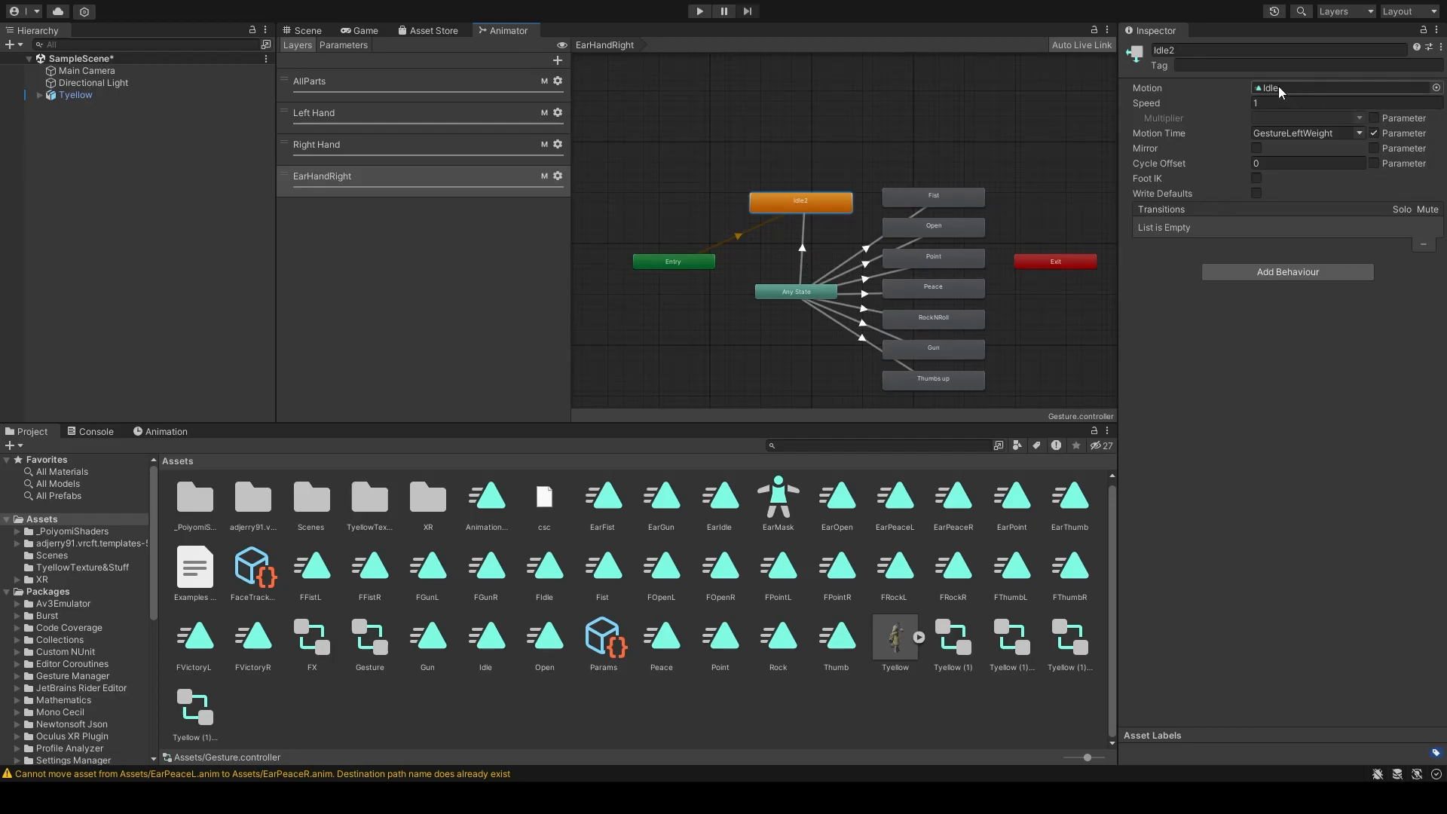
Step: Assign the EarFist animation as the motion of the Fist state in the EarHandRight layer
left_click(959, 192)
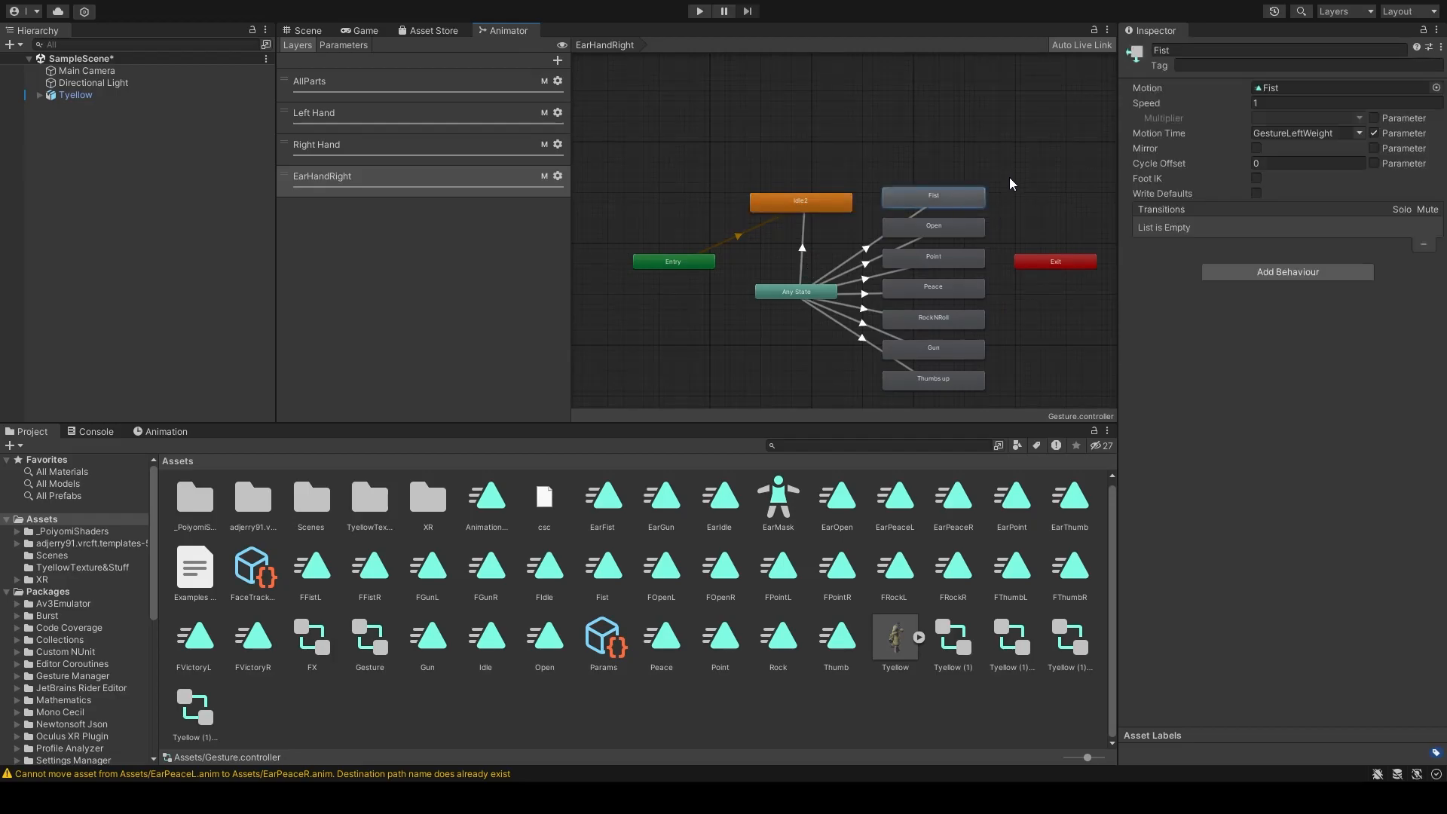
scroll(1010, 178, "up", 3)
middle_click_drag(737, 283, 726, 256)
scroll(727, 256, "up", 3)
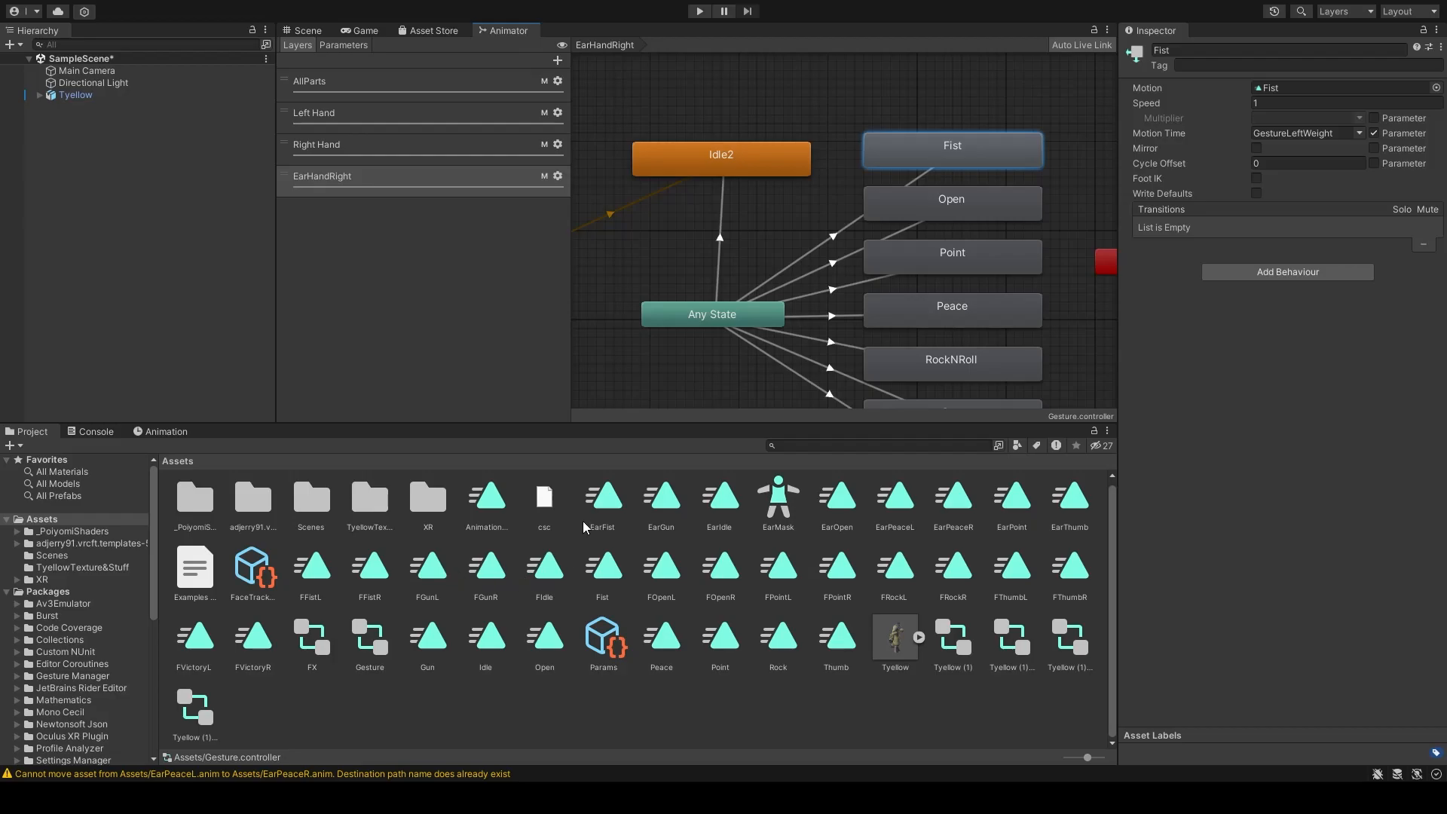
left_click_drag(623, 501, 1285, 89)
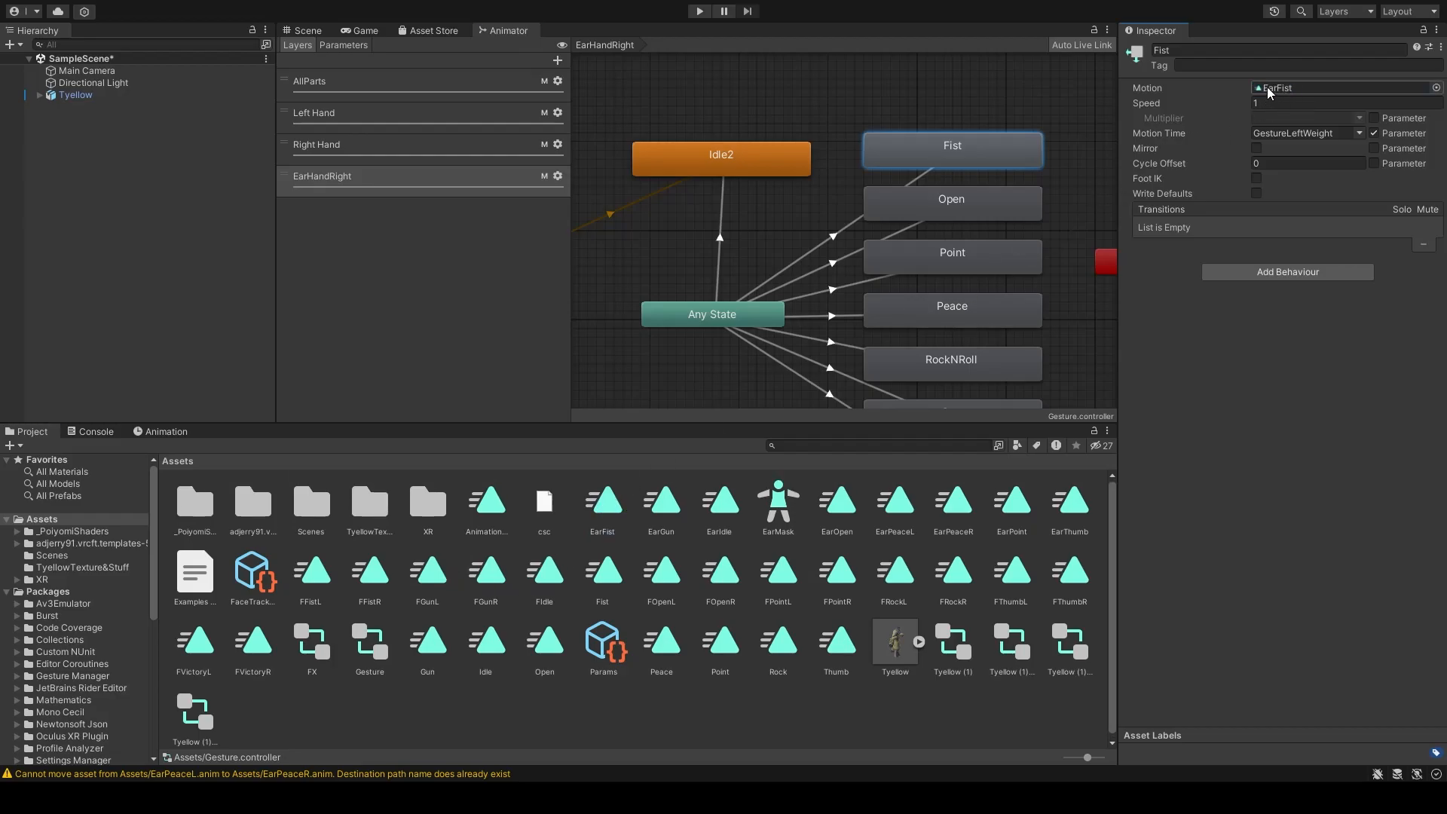
Step: Rename the EarHandRight states to EarIdle, EarFist, EarOpen, EarPoint, EarPeaceR, EarRock, EarGun and EarThumb
left_click(1197, 48)
type("EarIdle")
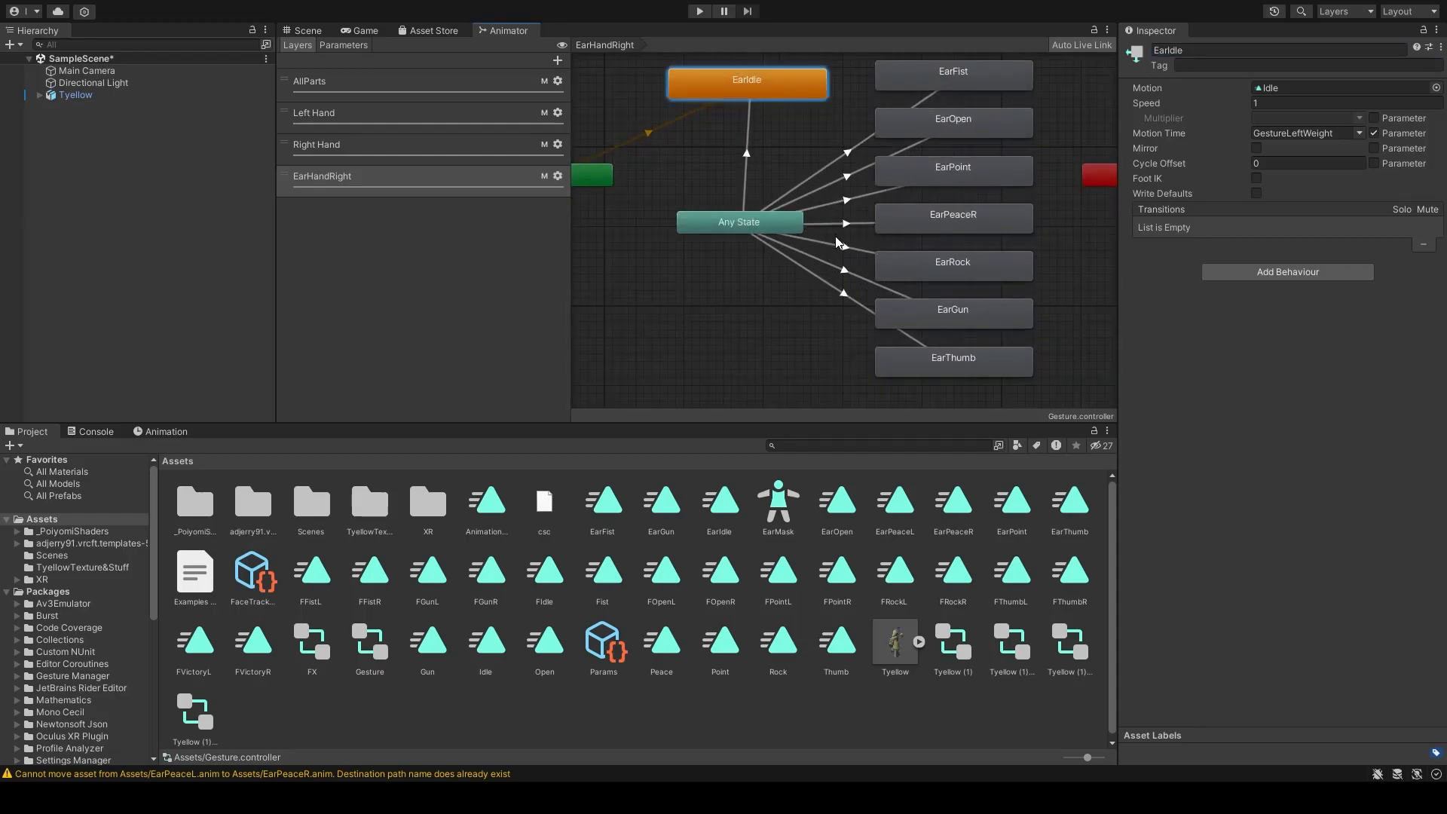
Step: Assign the EarOpen animation to the EarOpen state and the EarPoint animation to the EarPoint state
middle_click_drag(837, 243, 755, 300)
left_click(871, 139)
left_click(880, 195)
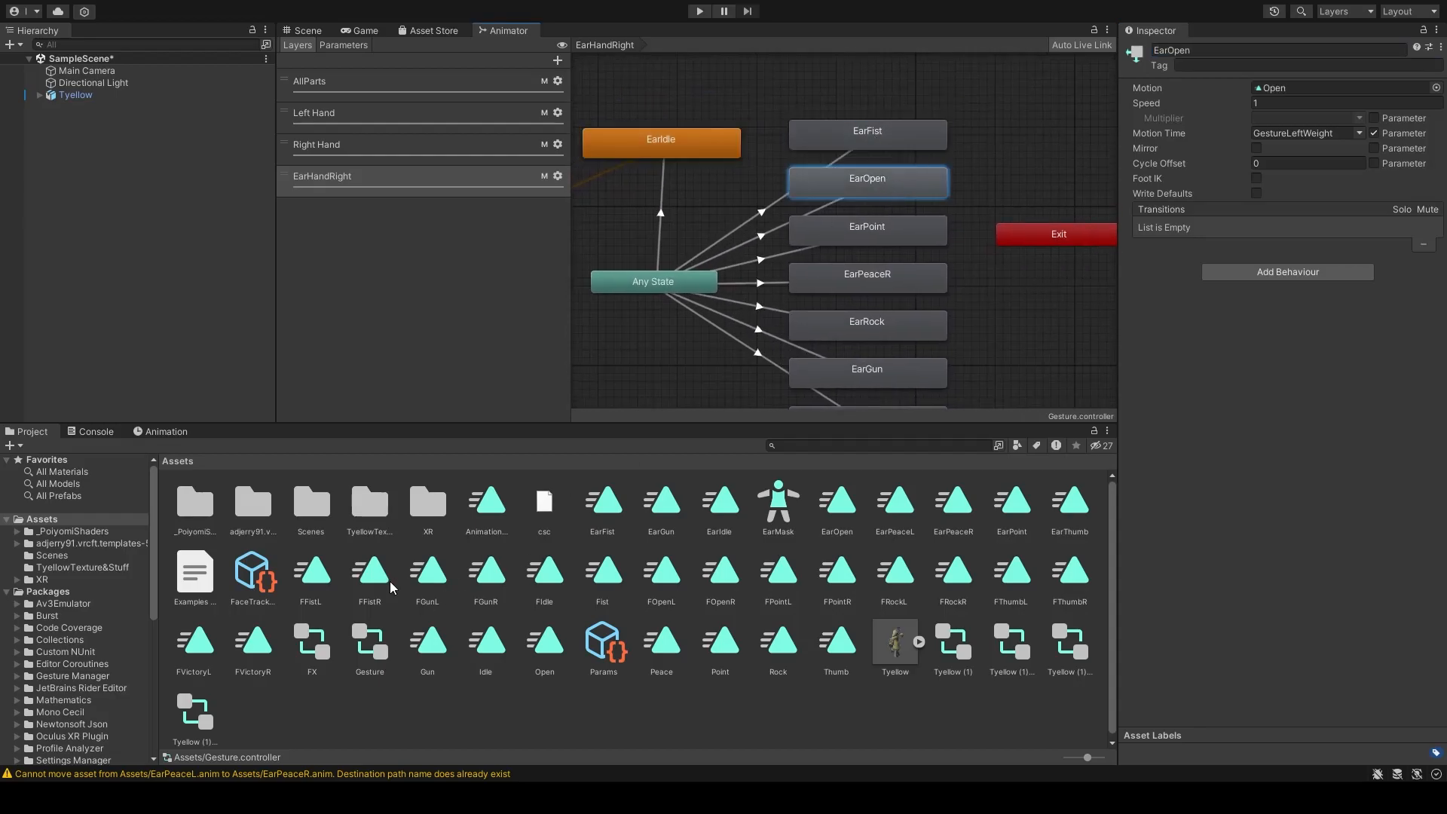
left_click_drag(837, 503, 1304, 91)
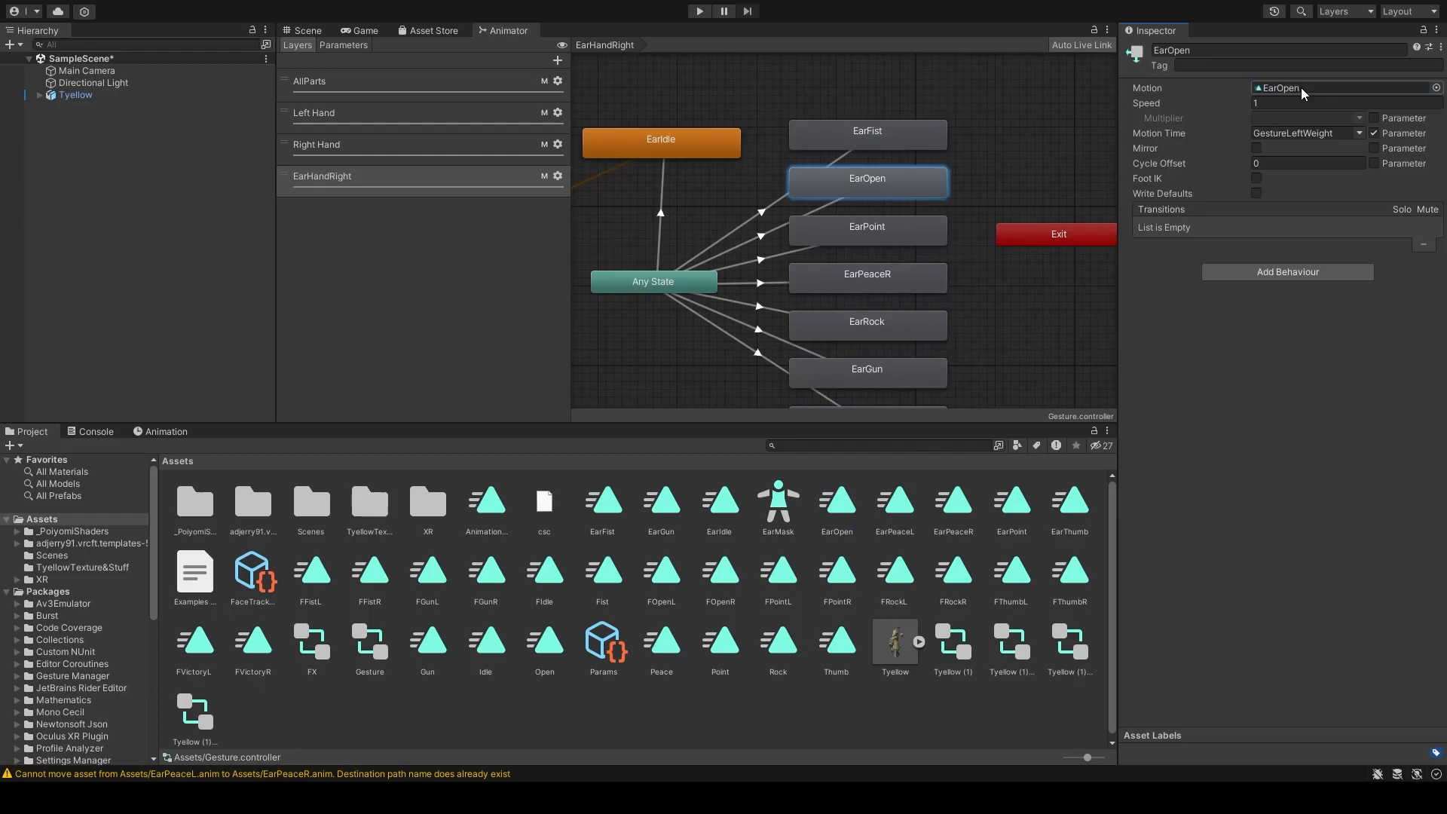
middle_click_drag(927, 284, 985, 264)
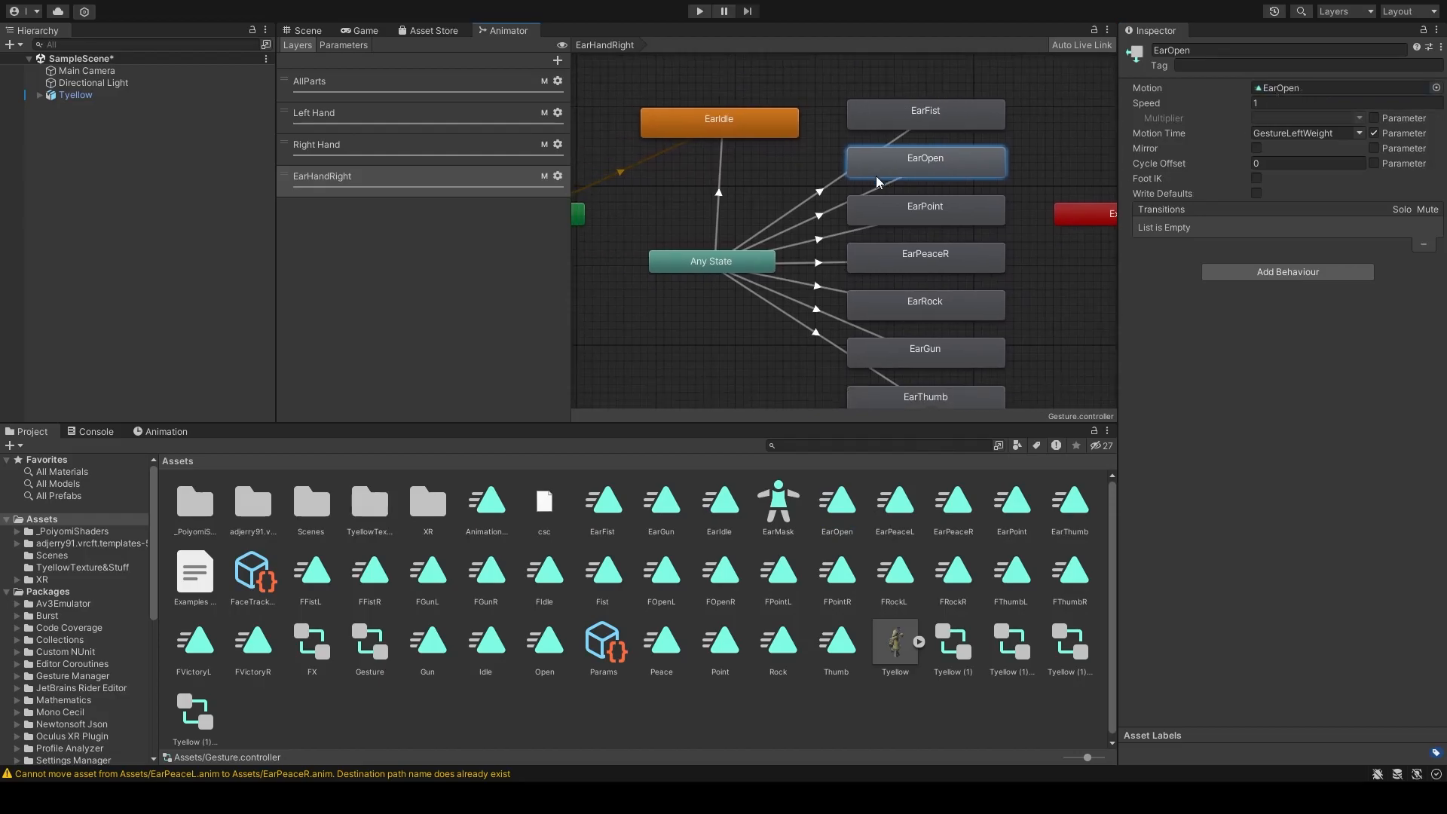
left_click(970, 210)
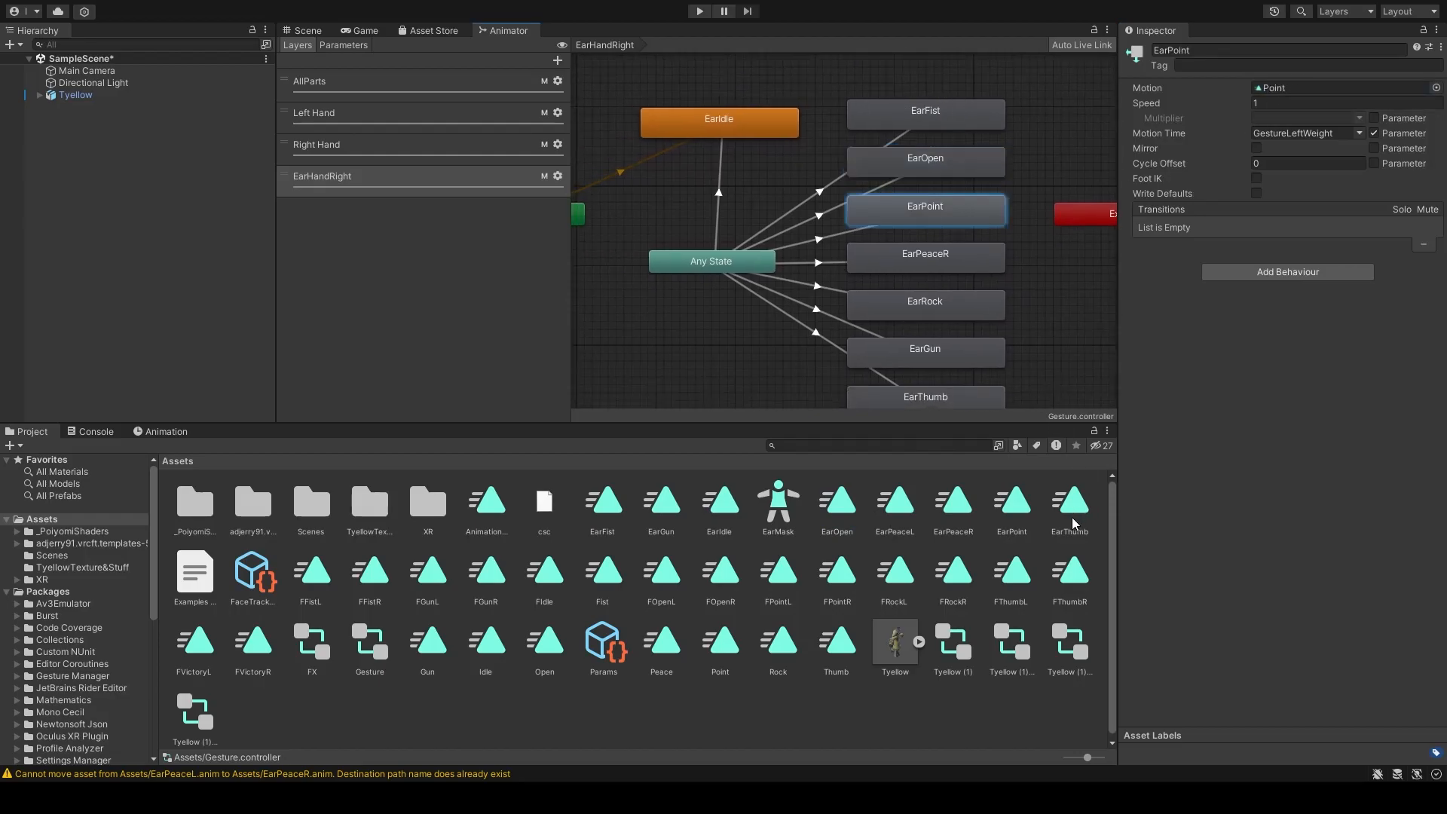
left_click_drag(1014, 505, 1293, 89)
Step: Assign the EarPeaceR animation as the motion of the EarPeaceR state
left_click(973, 158)
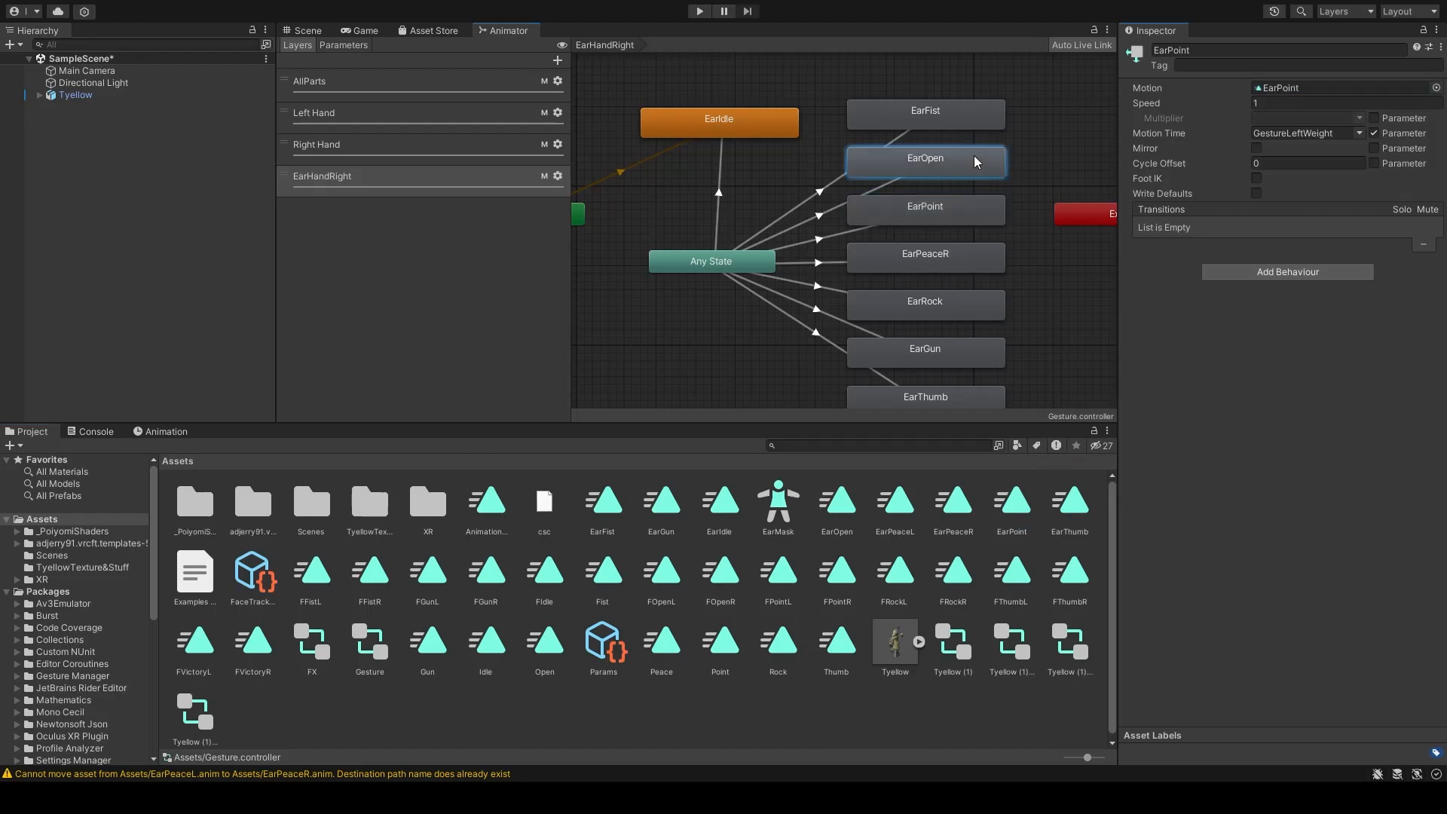
left_click(962, 215)
left_click(961, 260)
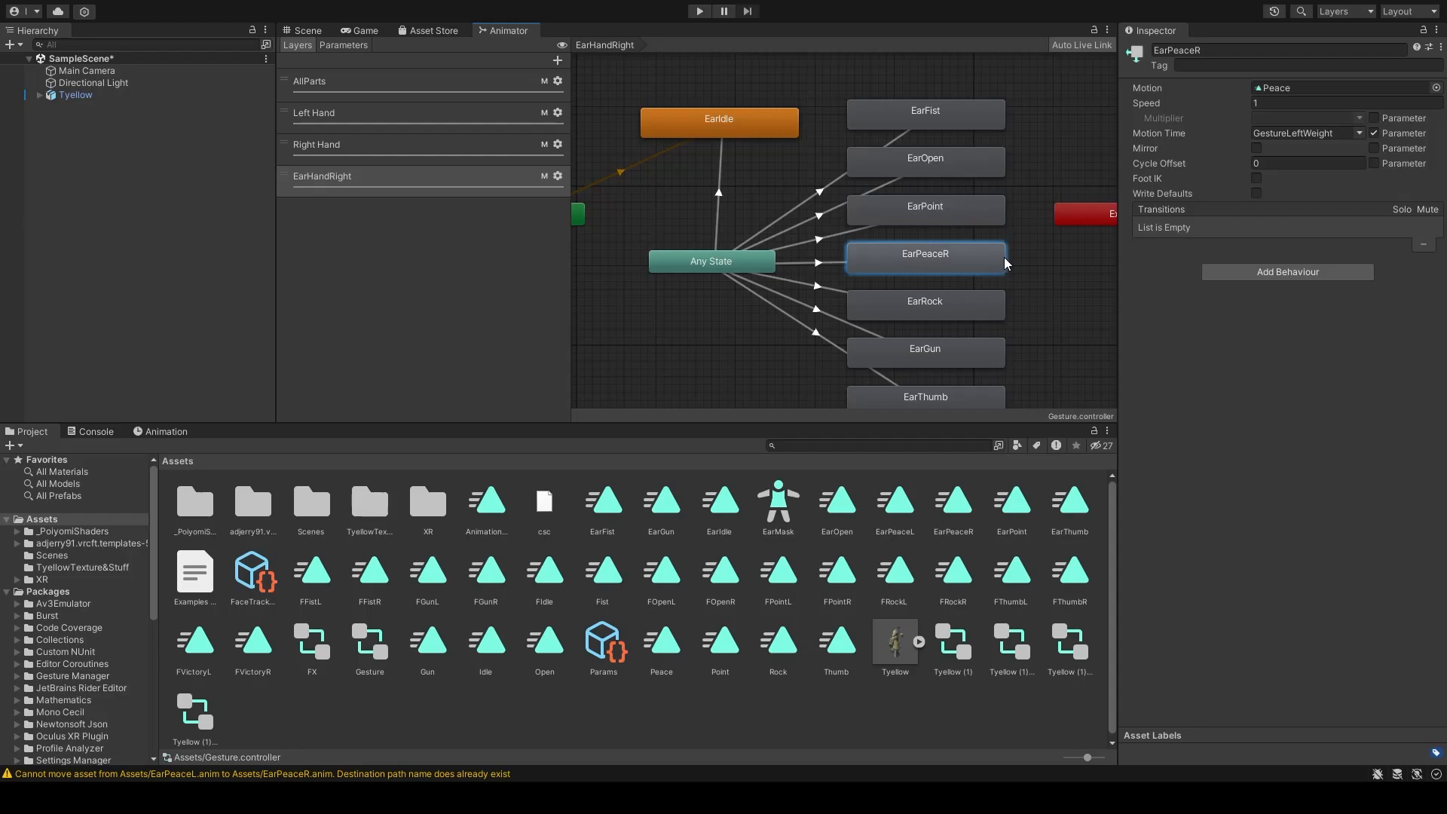
left_click(938, 209)
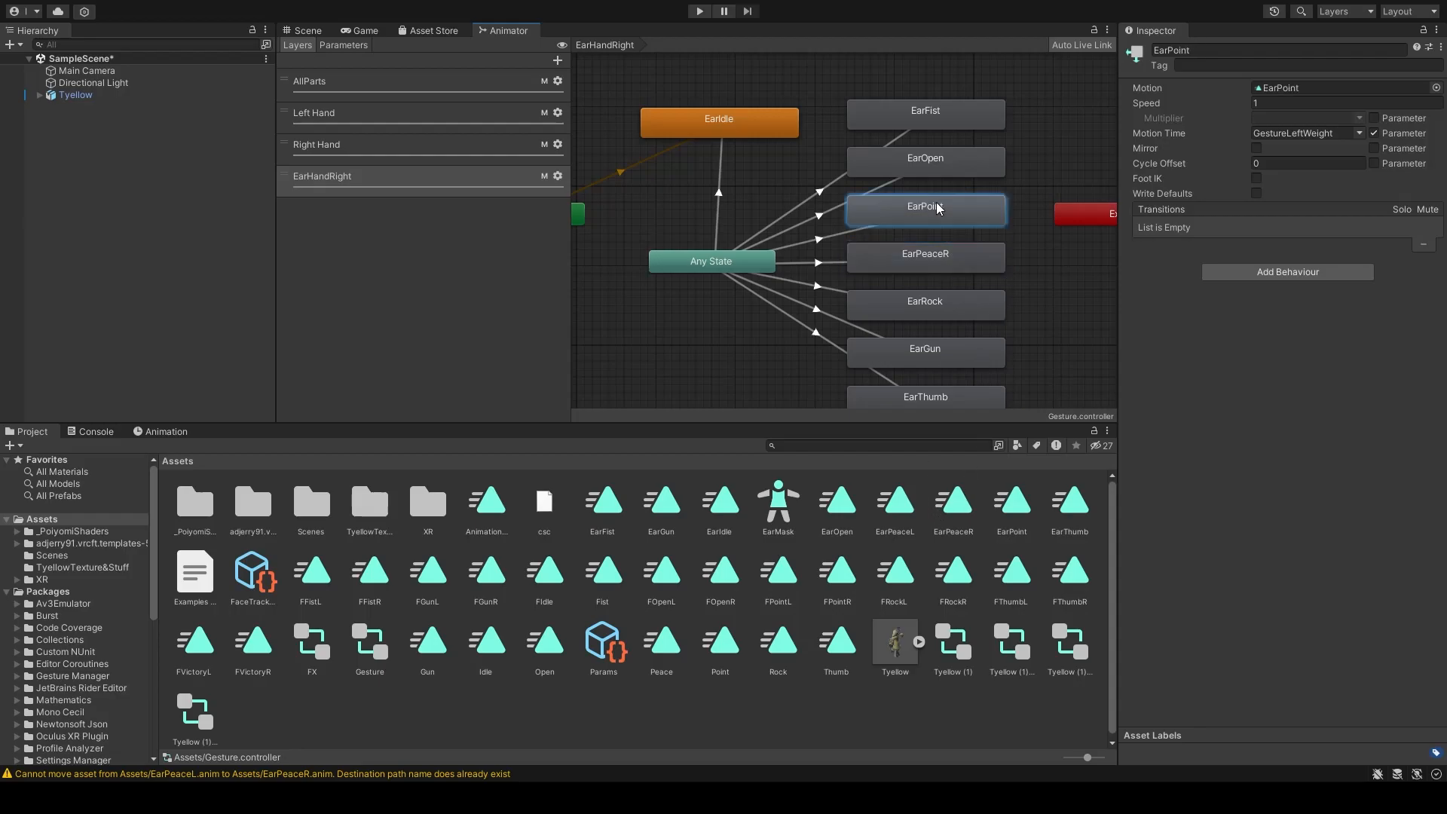
left_click(952, 268)
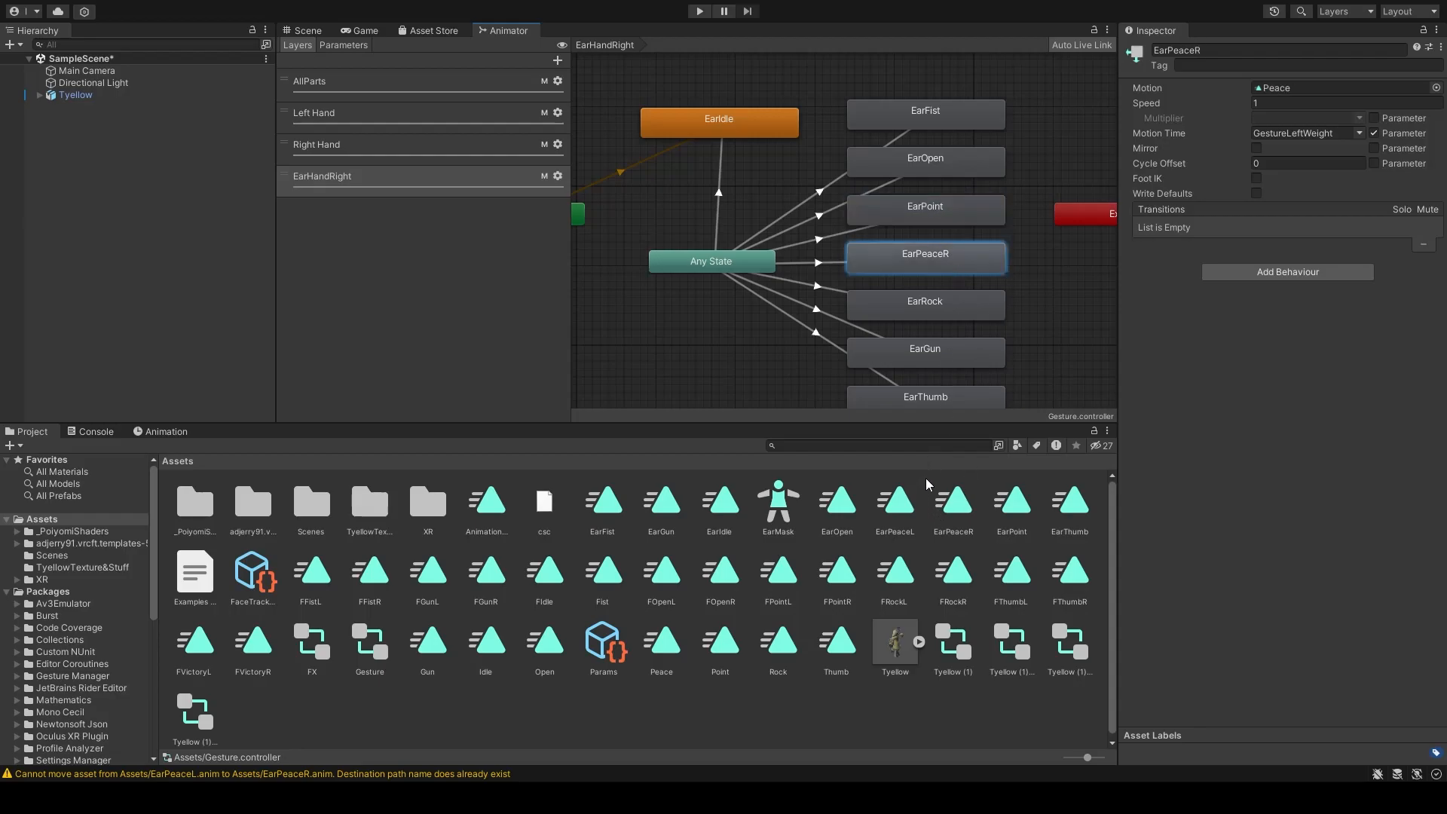
left_click(972, 218)
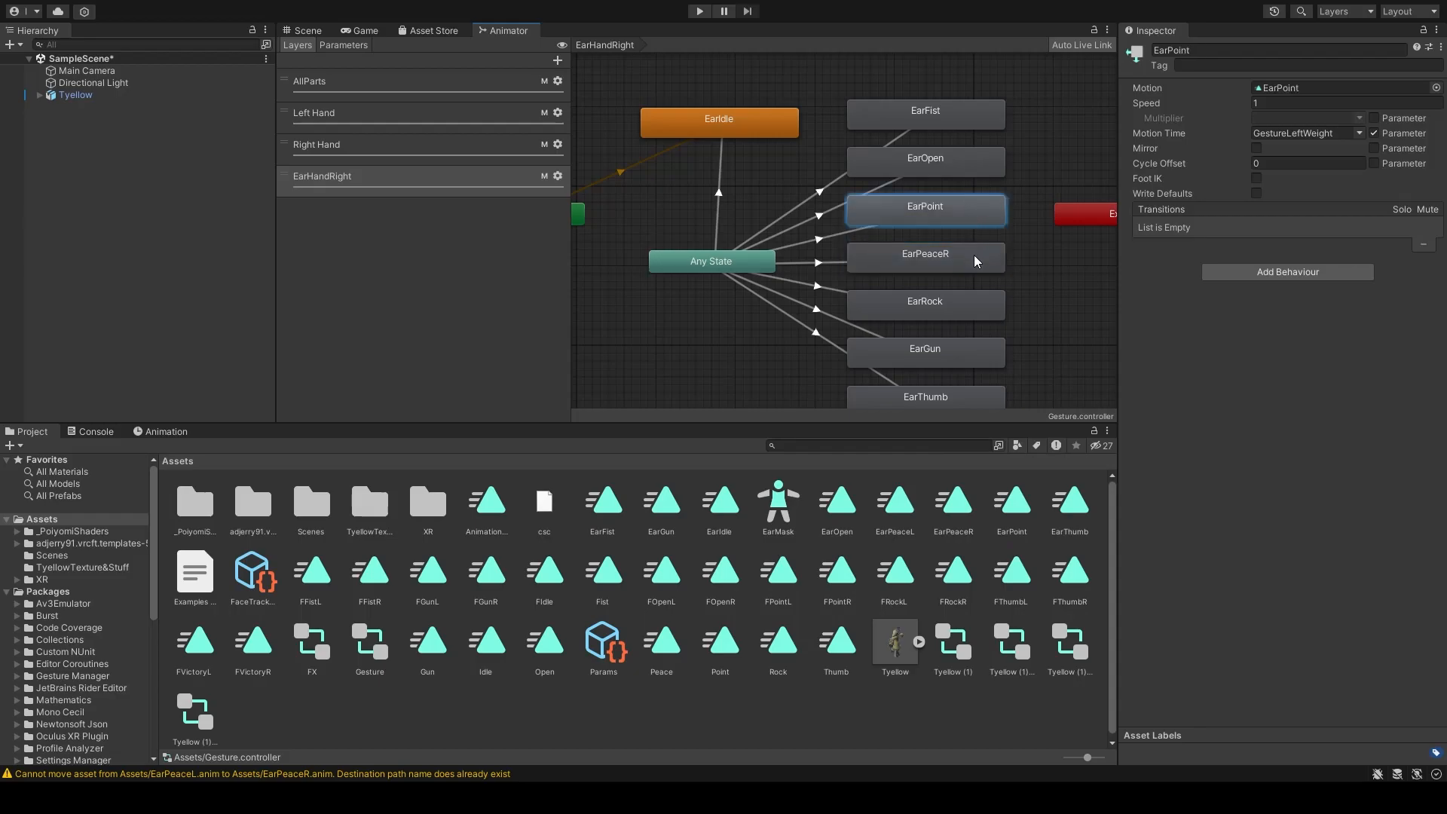
left_click(975, 258)
left_click_drag(950, 507, 1276, 90)
middle_click_drag(995, 259, 918, 252)
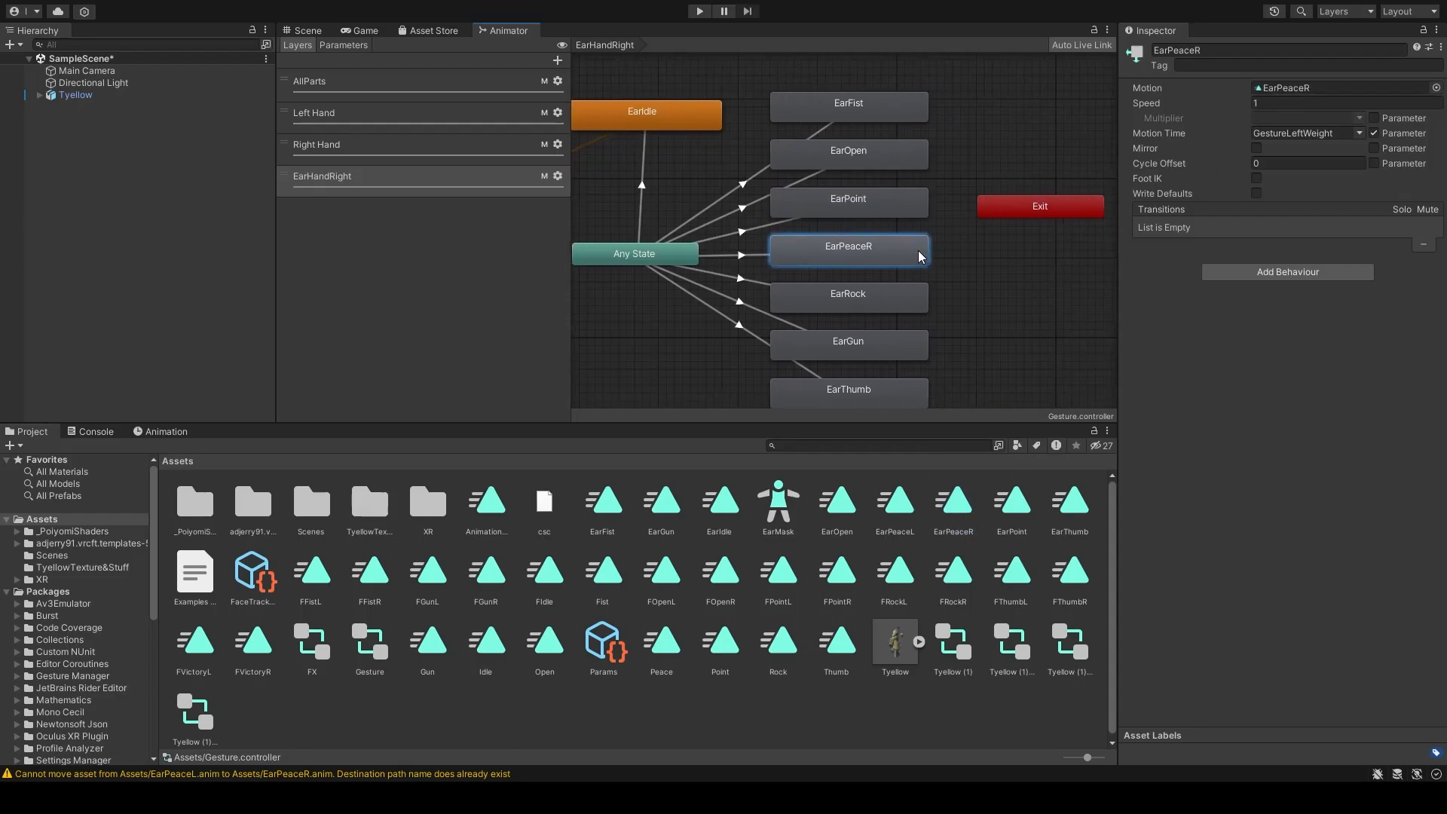
Step: Compare the motions of the EarRock and EarPeaceR states
left_click(894, 295)
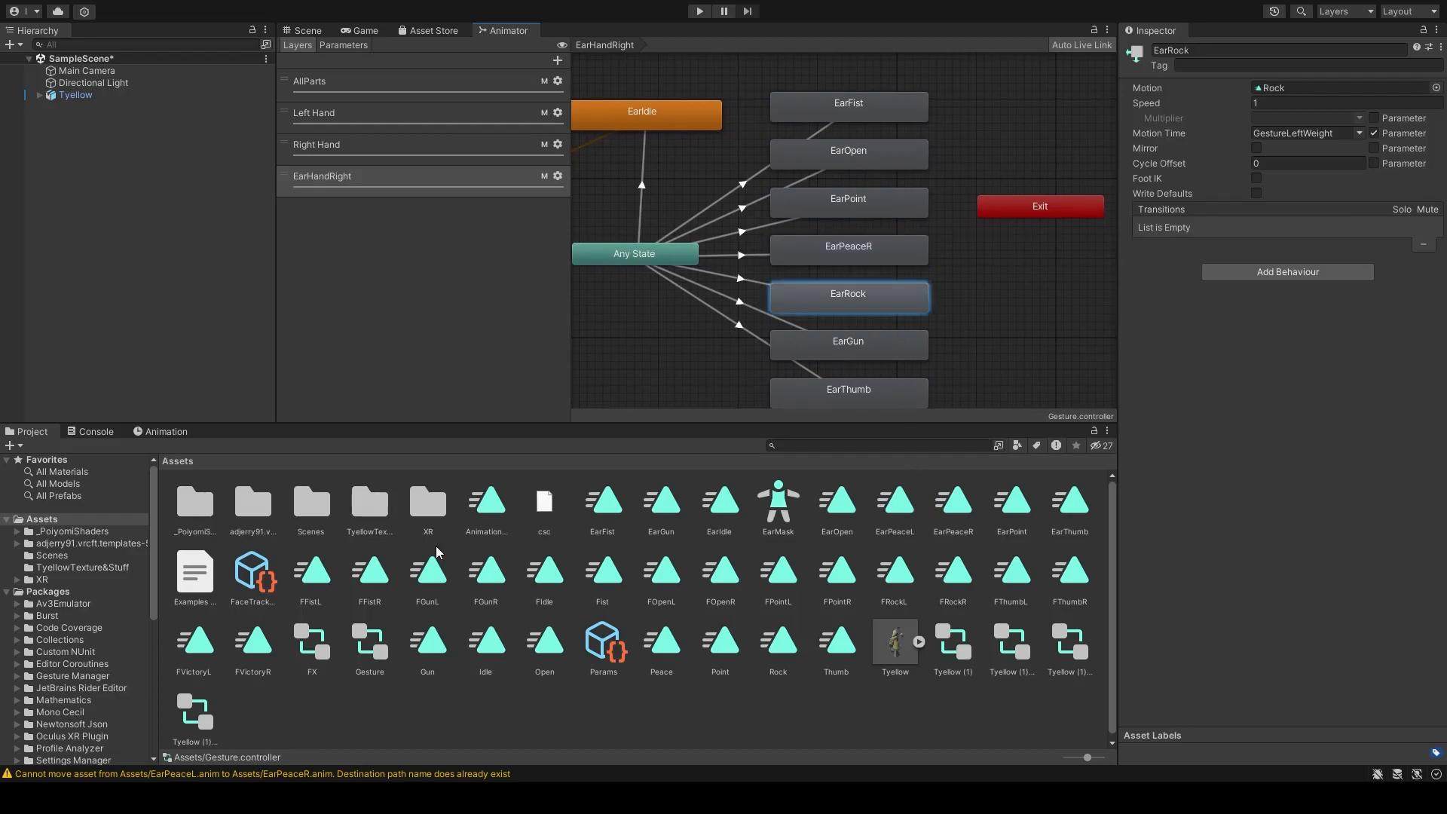
left_click(870, 256)
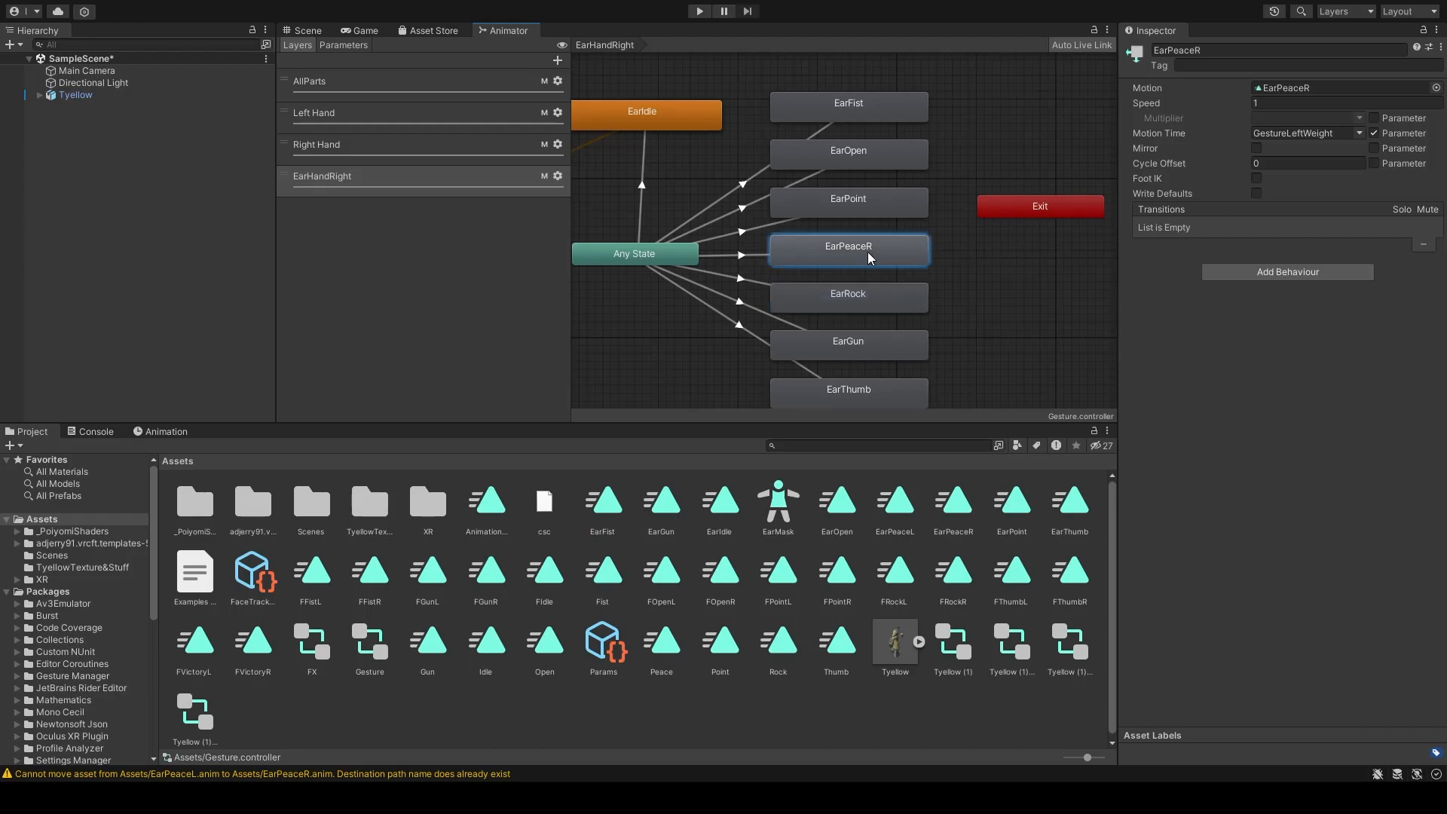
left_click(979, 275)
left_click(875, 299)
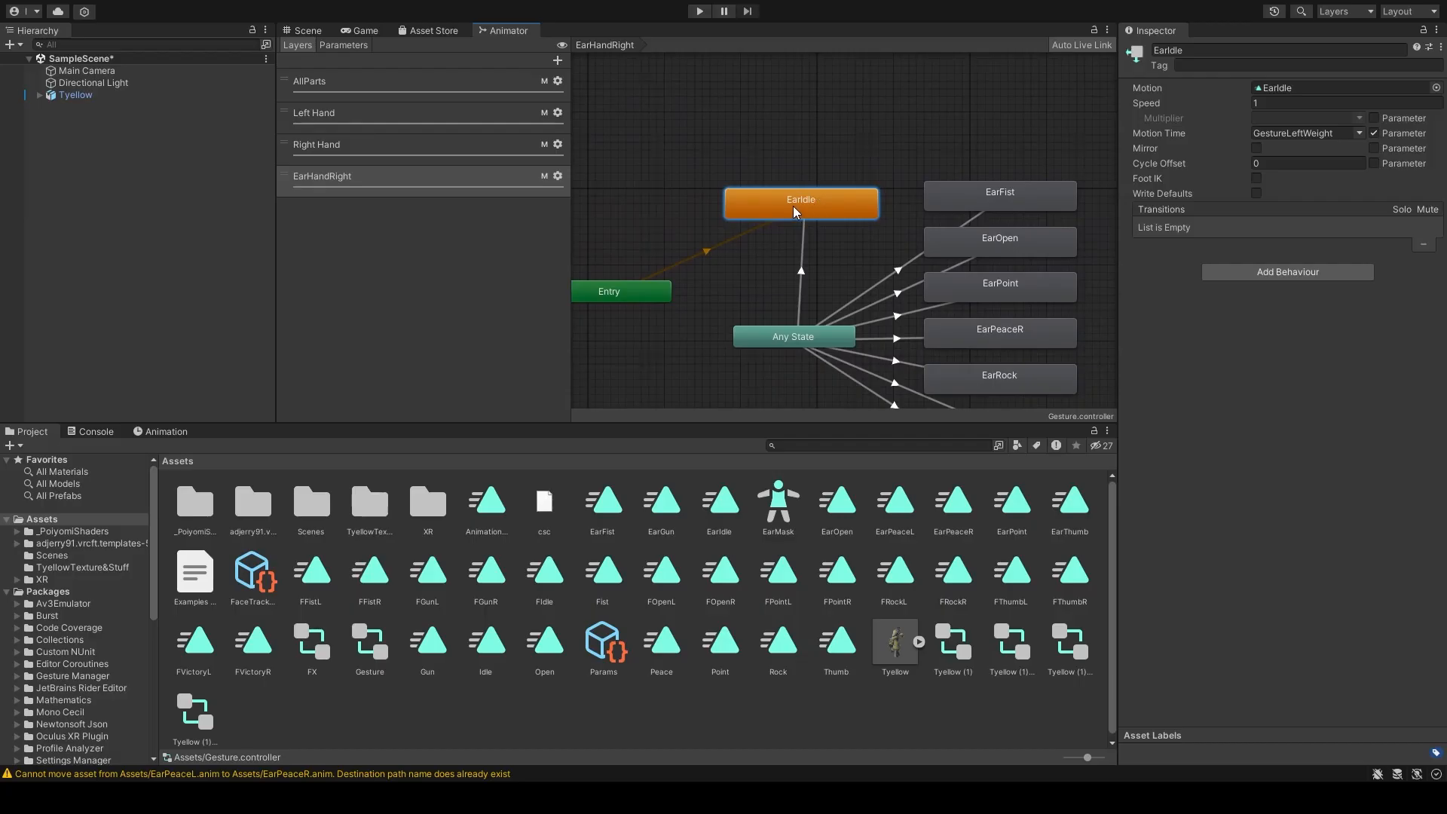
Step: Review the motion assigned to each gesture state from EarFist through EarThumb
scroll(855, 241, "up", 5)
scroll(767, 159, "down", 6)
scroll(740, 172, "up", 4)
scroll(754, 256, "down", 3)
mouse_move(740, 172)
middle_mouse_down()
mouse_move(758, 266)
mouse_move(738, 182)
middle_mouse_up()
scroll(832, 208, "down", 3)
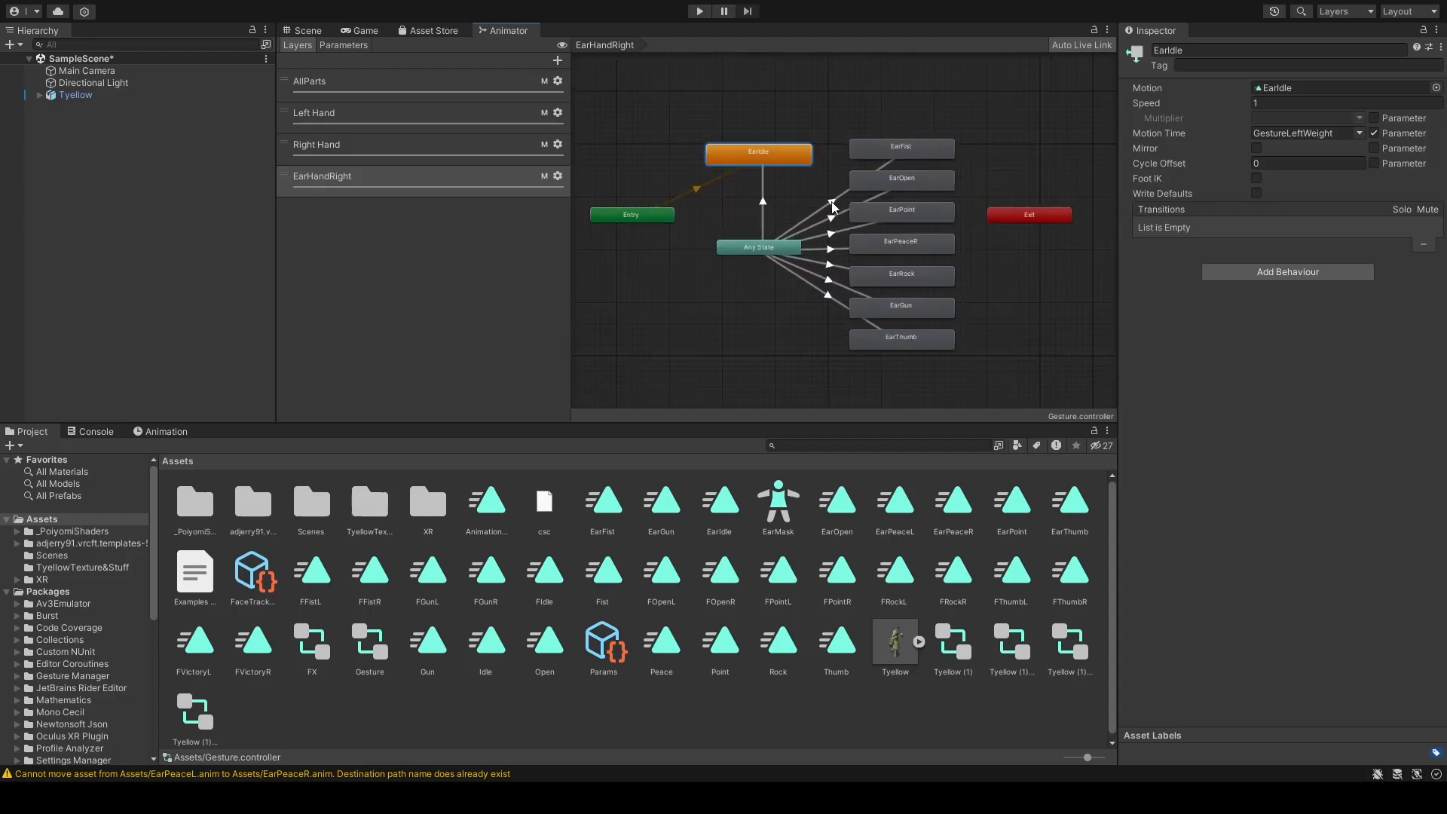
middle_click_drag(832, 208, 799, 155)
left_click(829, 95)
left_click(845, 126)
left_click(853, 158)
left_click(861, 189)
left_click(862, 221)
left_click(861, 254)
left_click(863, 284)
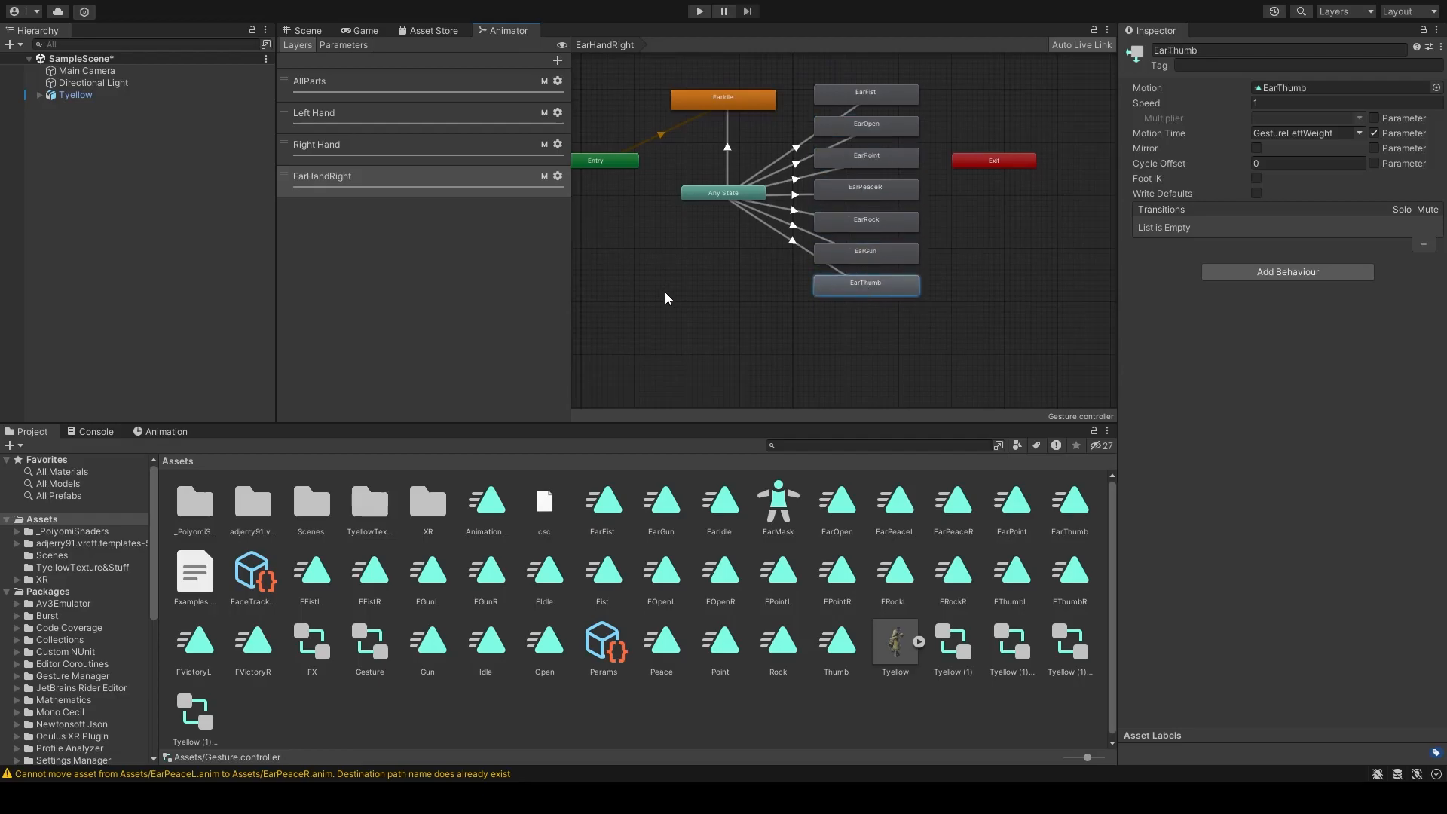
Step: Inspect the transition to EarIdle and recheck the settings of EarIdle, EarFist, EarOpen and EarPeaceR
left_click(727, 147)
scroll(755, 235, "up", 3)
left_click(758, 110)
left_click(922, 93)
left_click(922, 135)
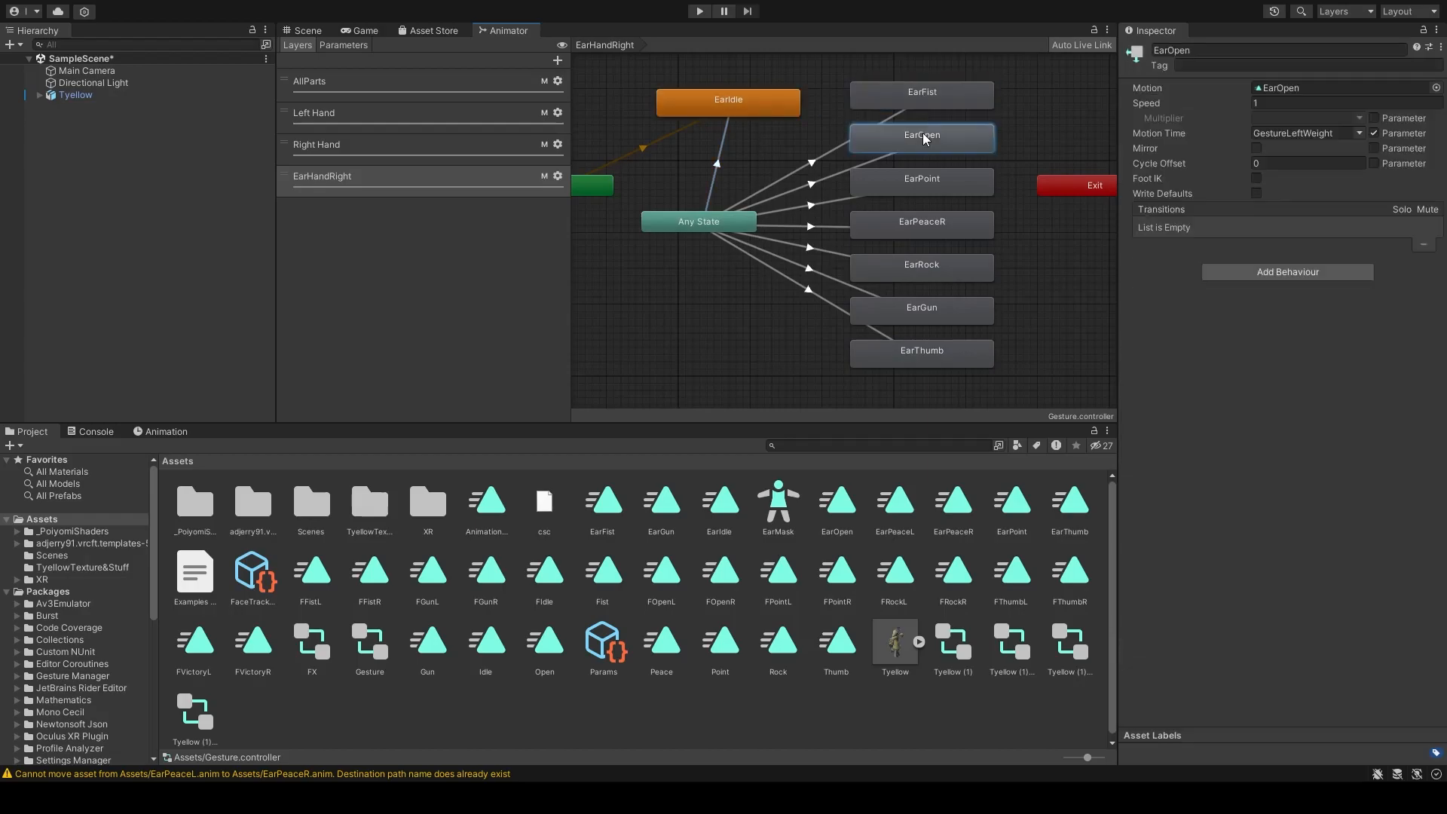
left_click(926, 223)
scroll(979, 238, "up", 4)
middle_click_drag(755, 244, 867, 283)
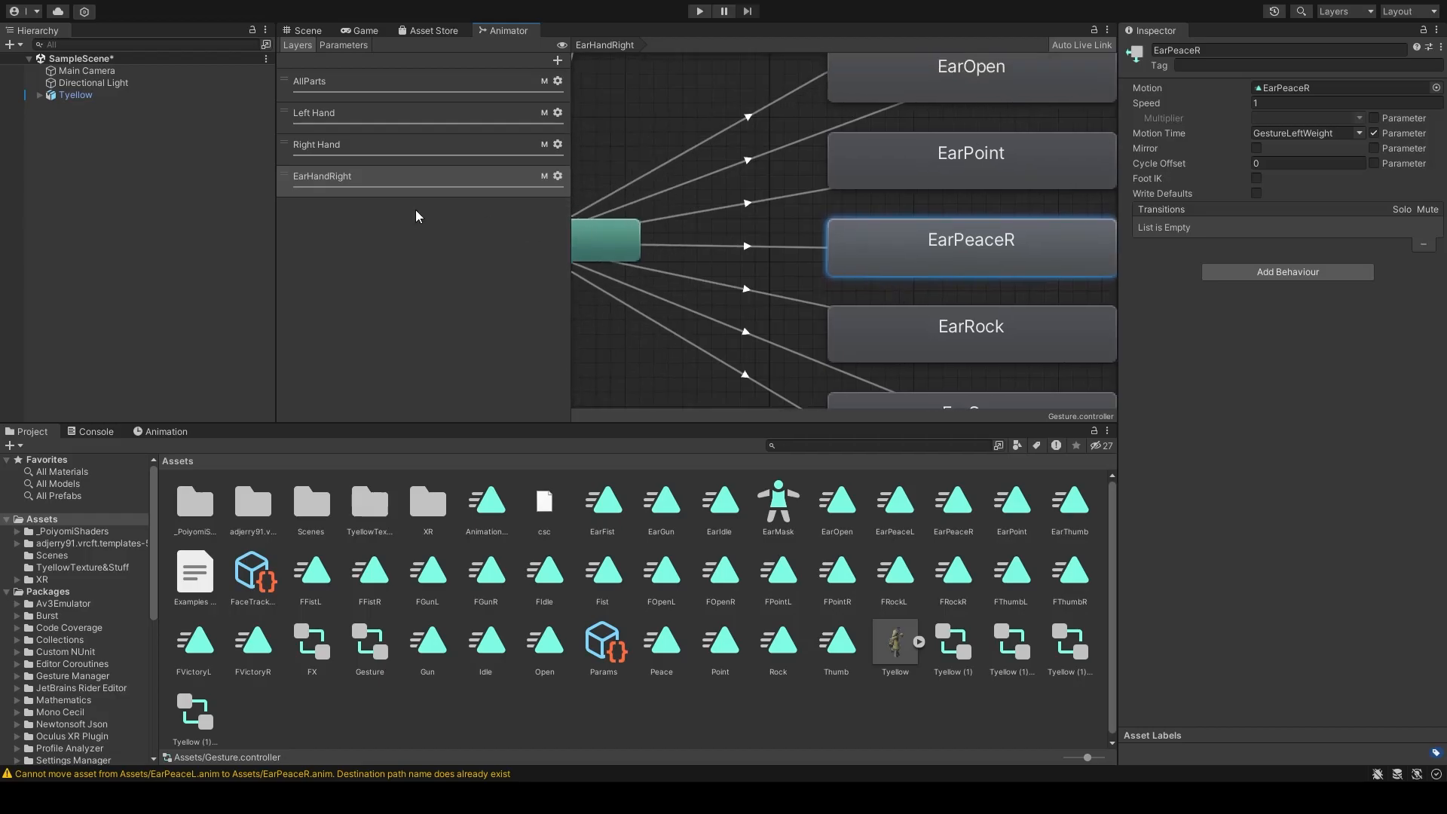
scroll(987, 239, "down", 3)
middle_click_drag(987, 238, 921, 256)
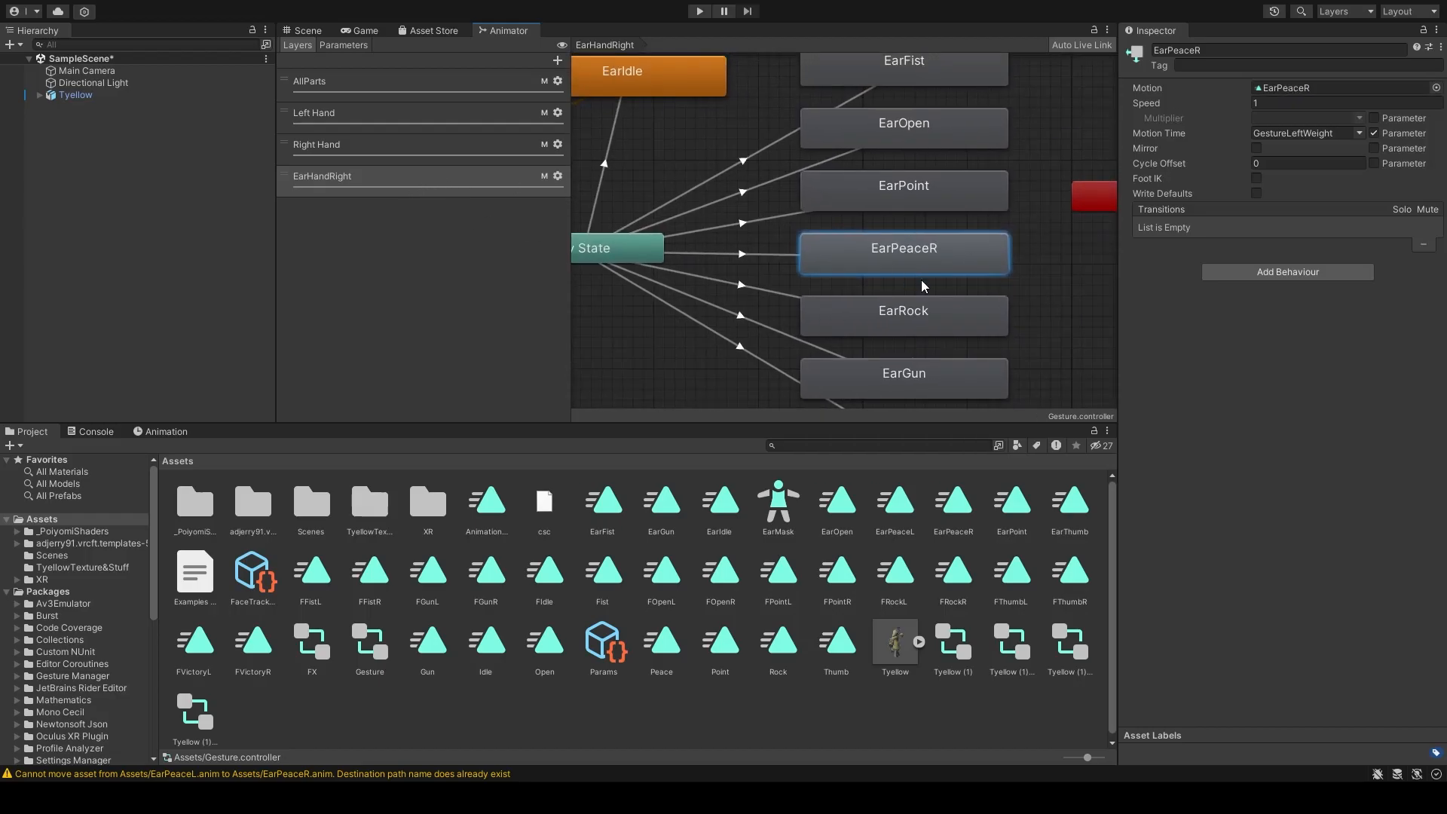
scroll(834, 264, "down", 3)
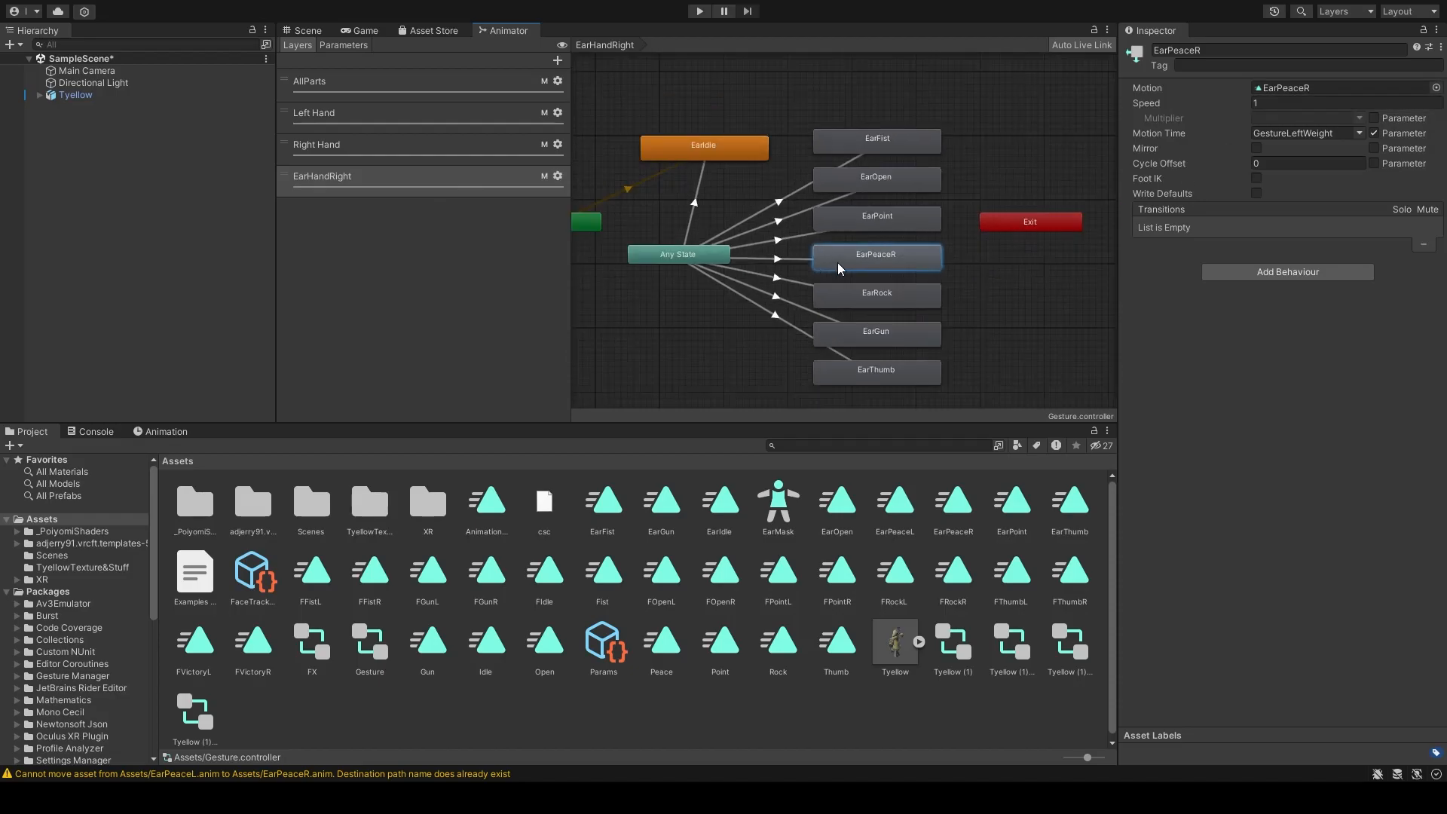
middle_click_drag(835, 263, 893, 257)
Step: Make the Any State transitions to EarIdle, EarFist, EarOpen and EarPoint require GestureRight Equals 0, 1, 2 and 3 respectively
left_click(753, 188)
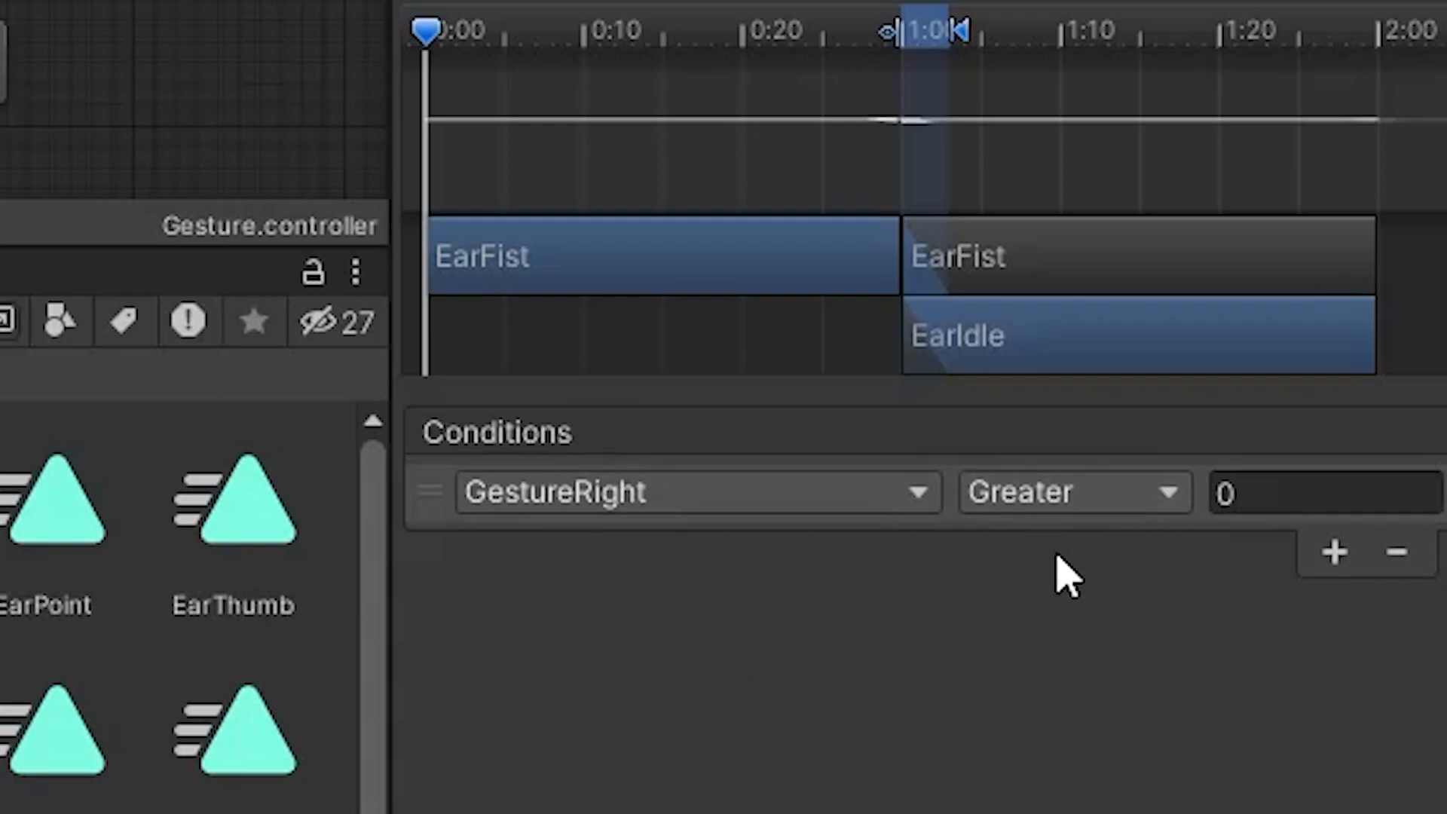
left_click(1085, 490)
left_click(1123, 689)
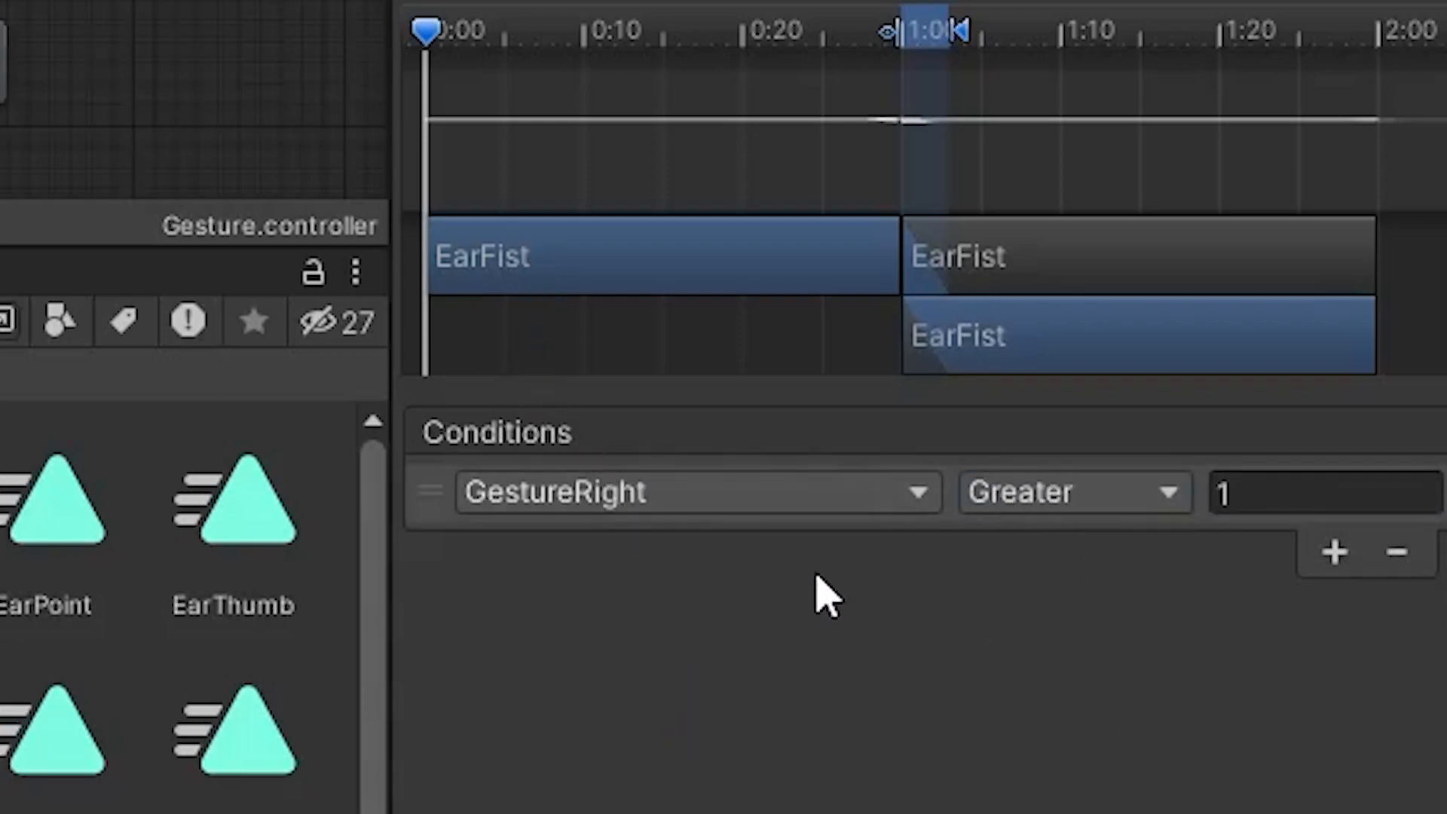
left_click(1029, 490)
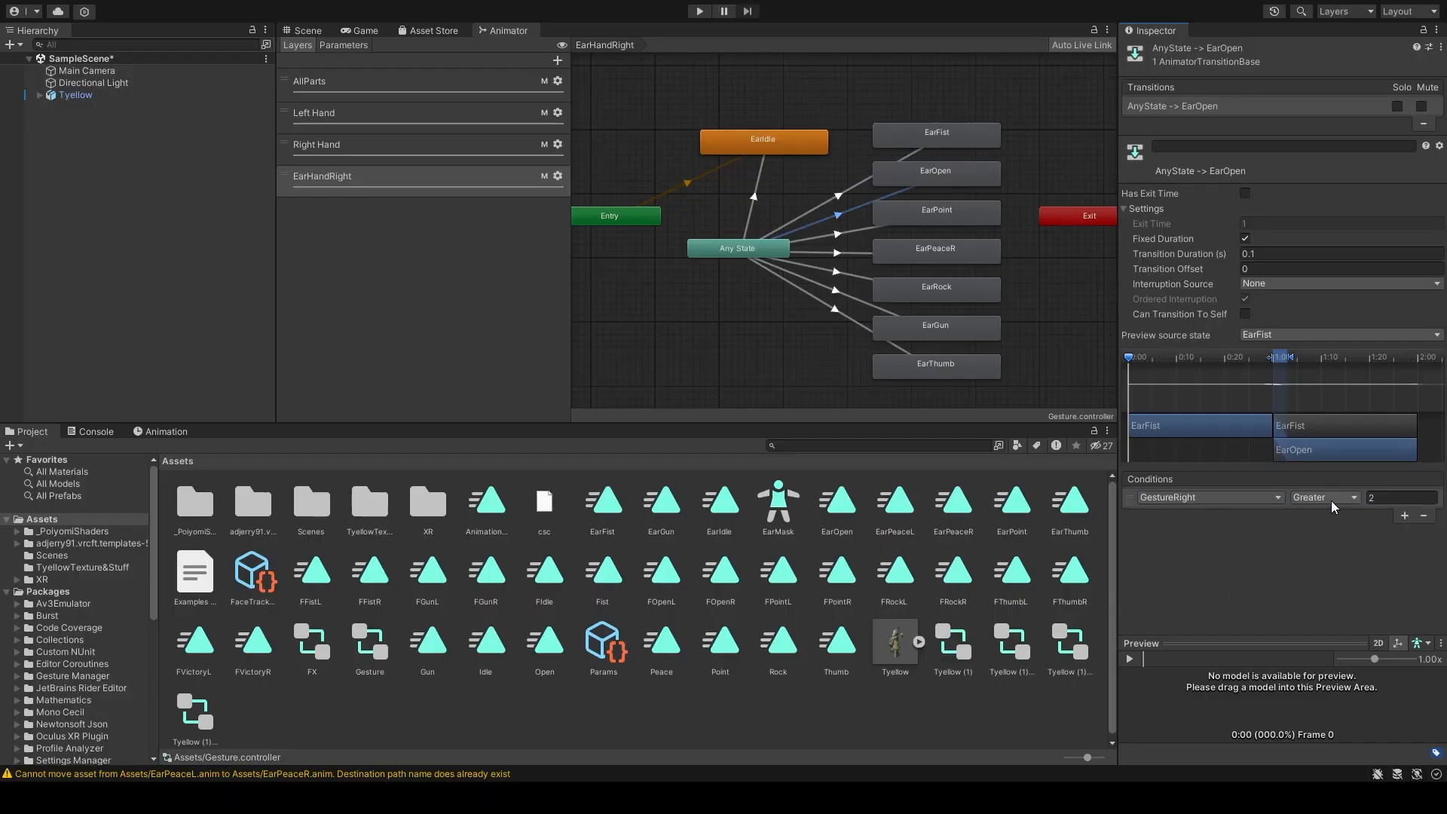
left_click(836, 233)
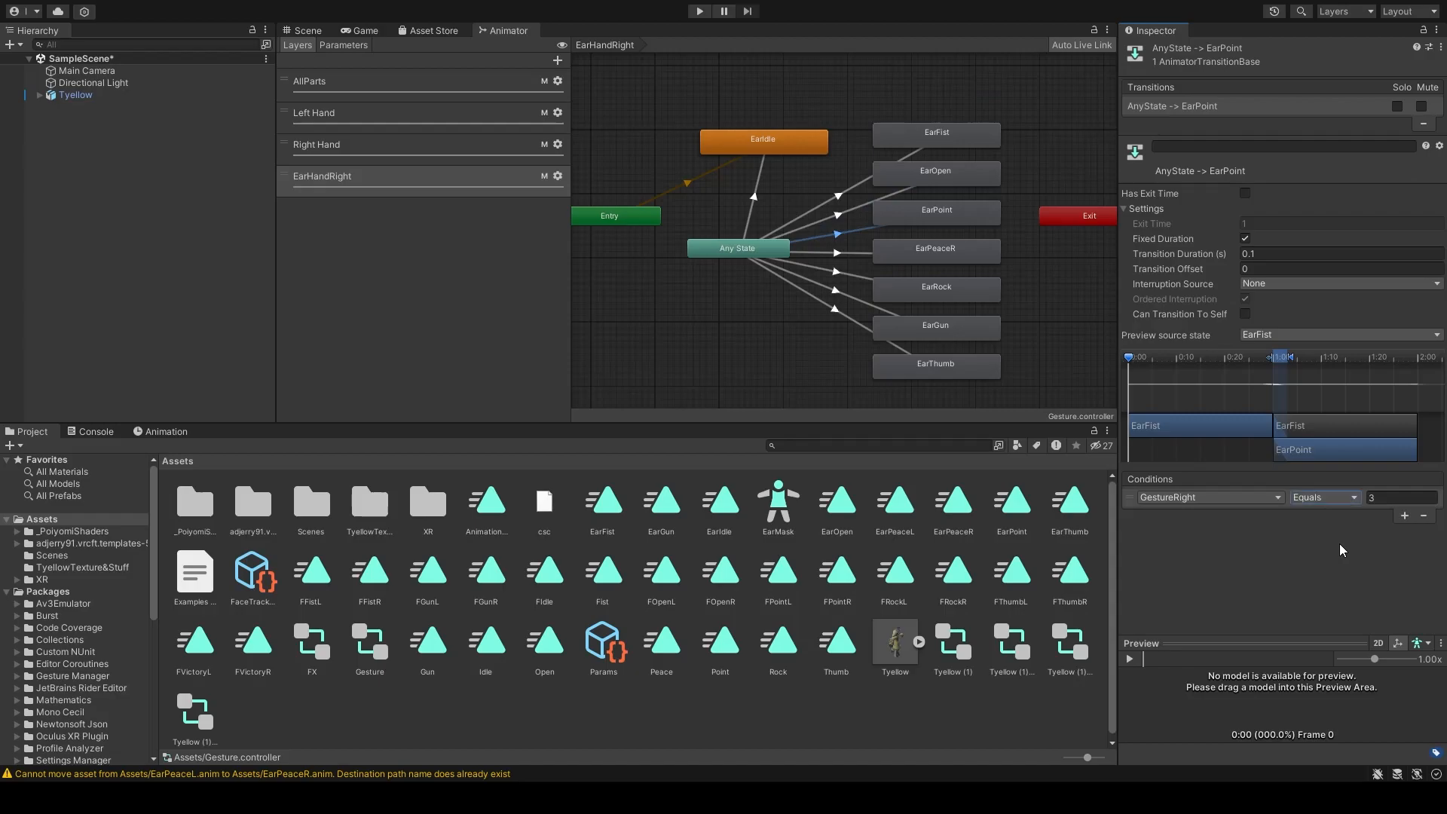
left_click(840, 234)
left_click(838, 220)
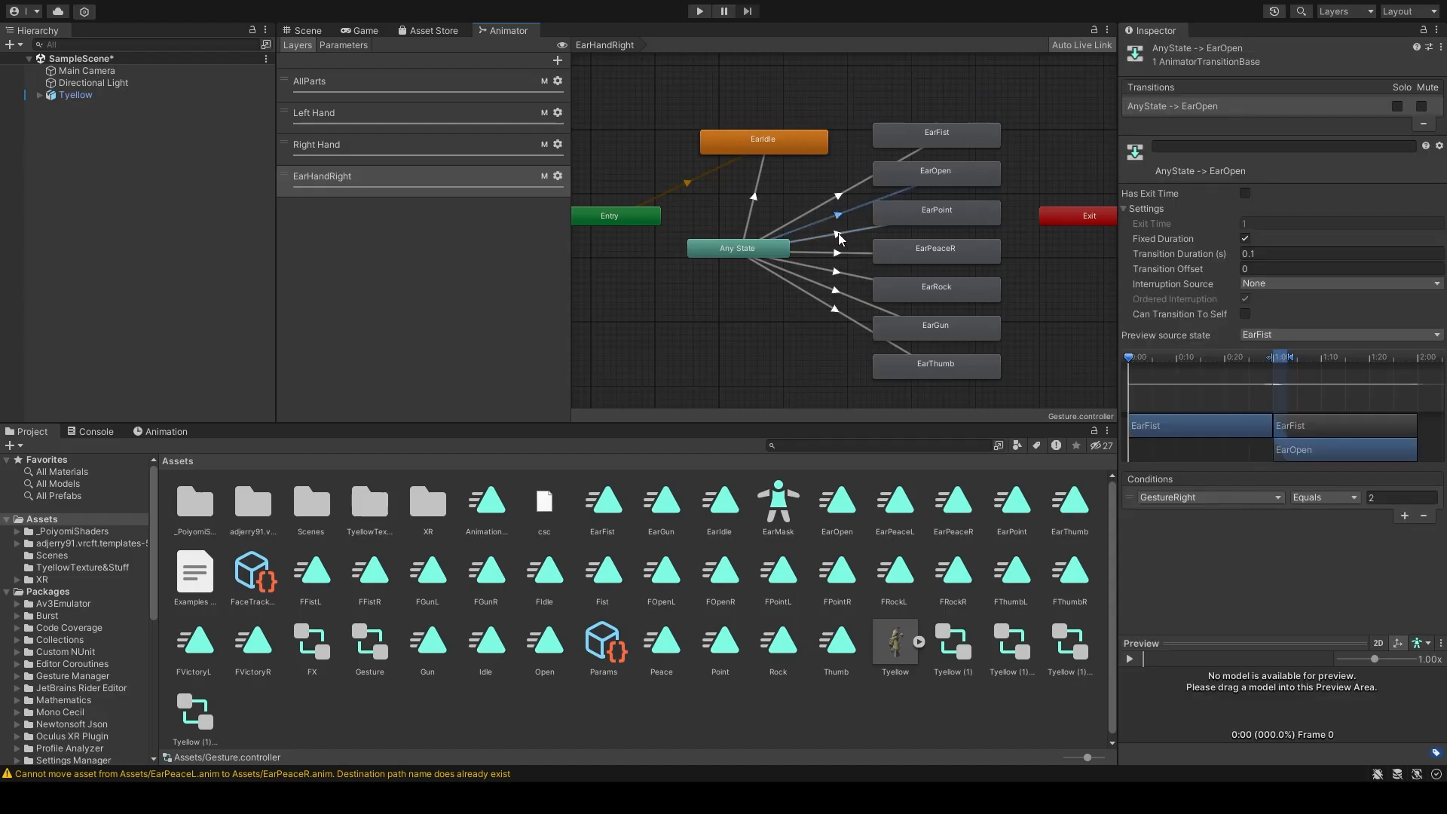
Step: Select and copy all gesture states and their transitions in the EarHandRight layer
left_click(498, 171)
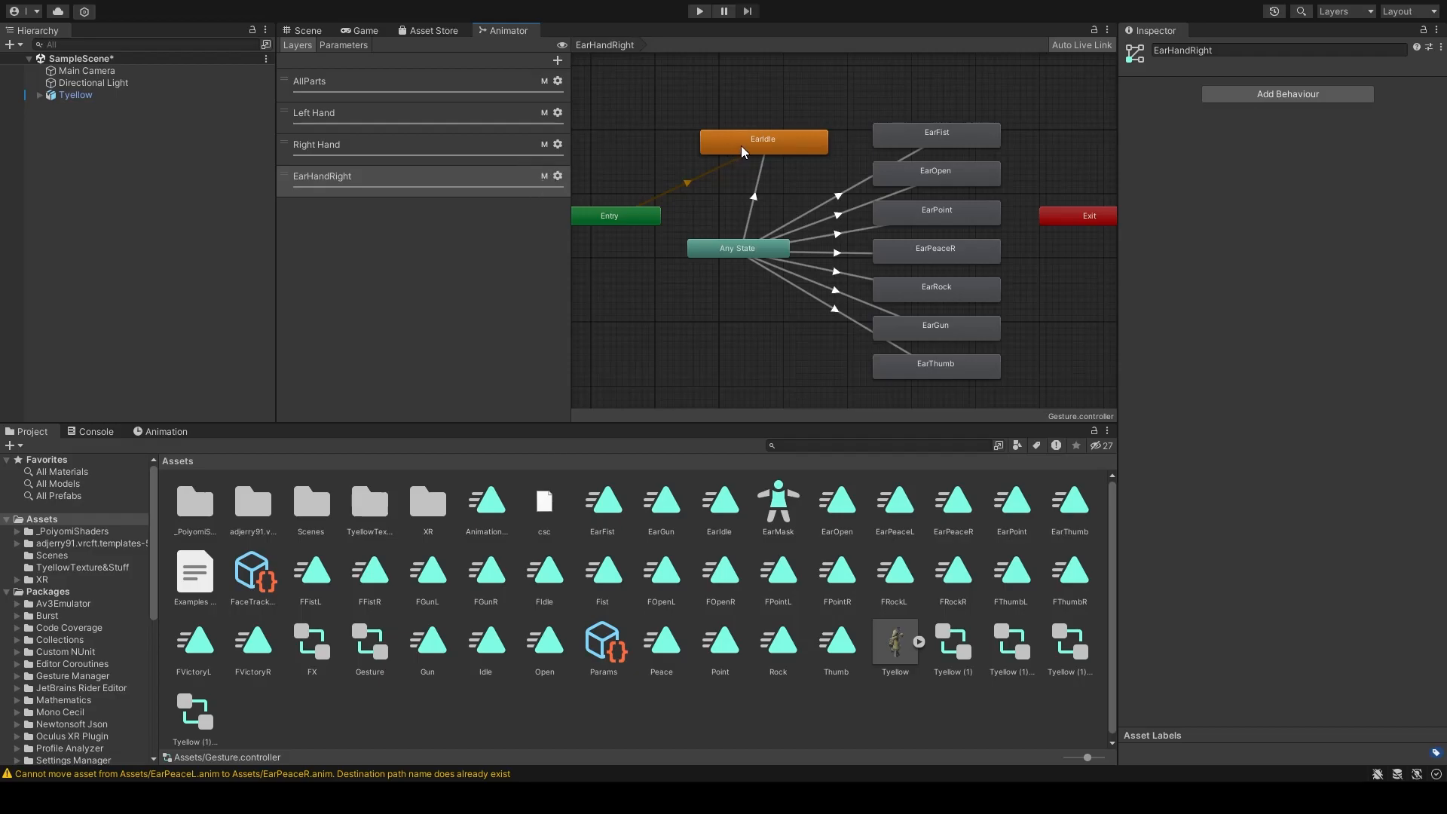
scroll(740, 146, "down", 3)
scroll(759, 132, "up", 3)
middle_click_drag(765, 179, 770, 276)
left_click_drag(756, 246, 736, 246)
mouse_move(716, 161)
left_mouse_down()
mouse_move(812, 332)
mouse_move(874, 396)
mouse_move(1082, 472)
mouse_move(921, 445)
mouse_move(911, 375)
left_mouse_up()
key("f")
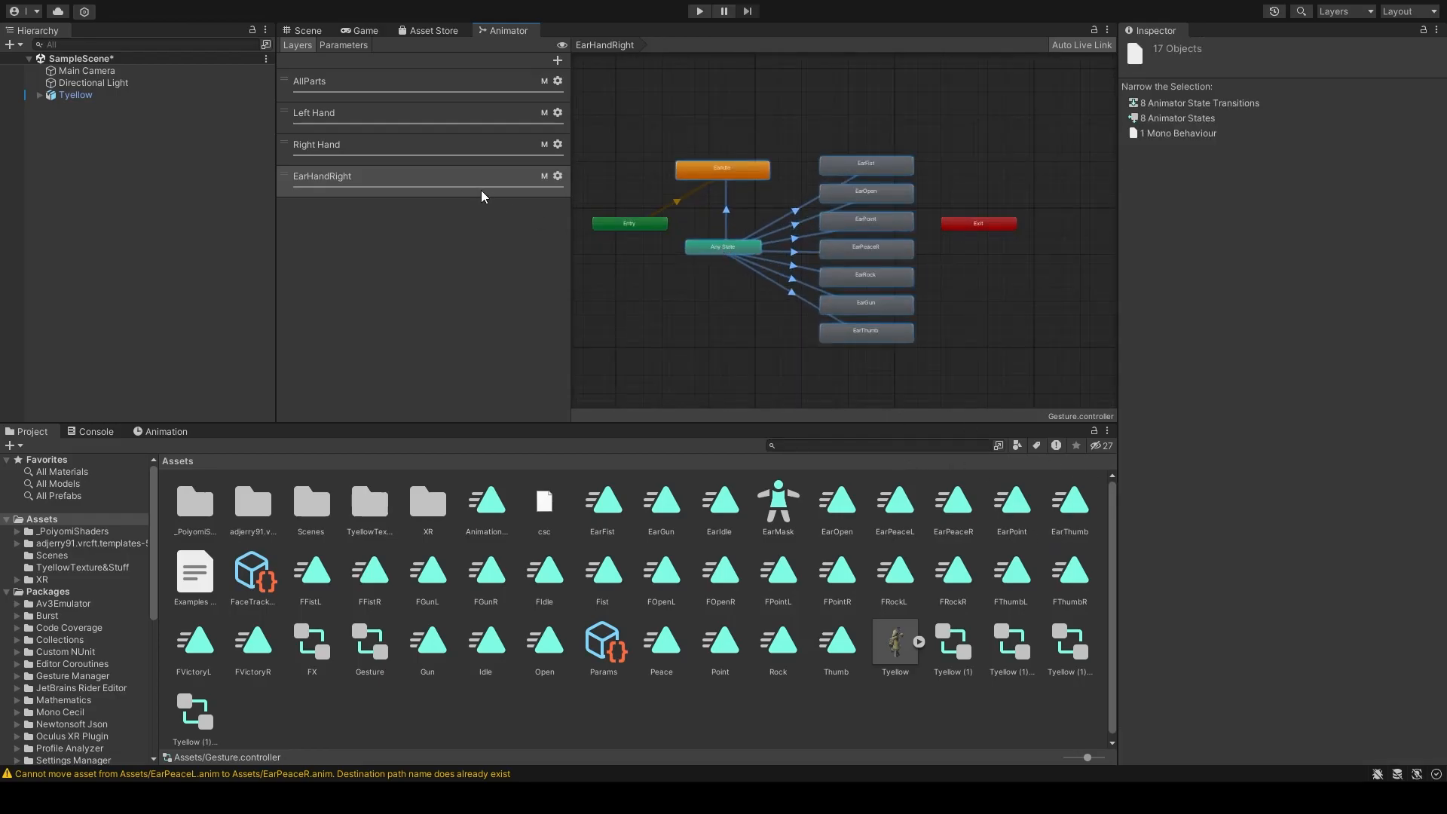
Step: Add a new layer named EarHandLeft to the Gesture controller
left_click(557, 61)
type("EarHandLeft")
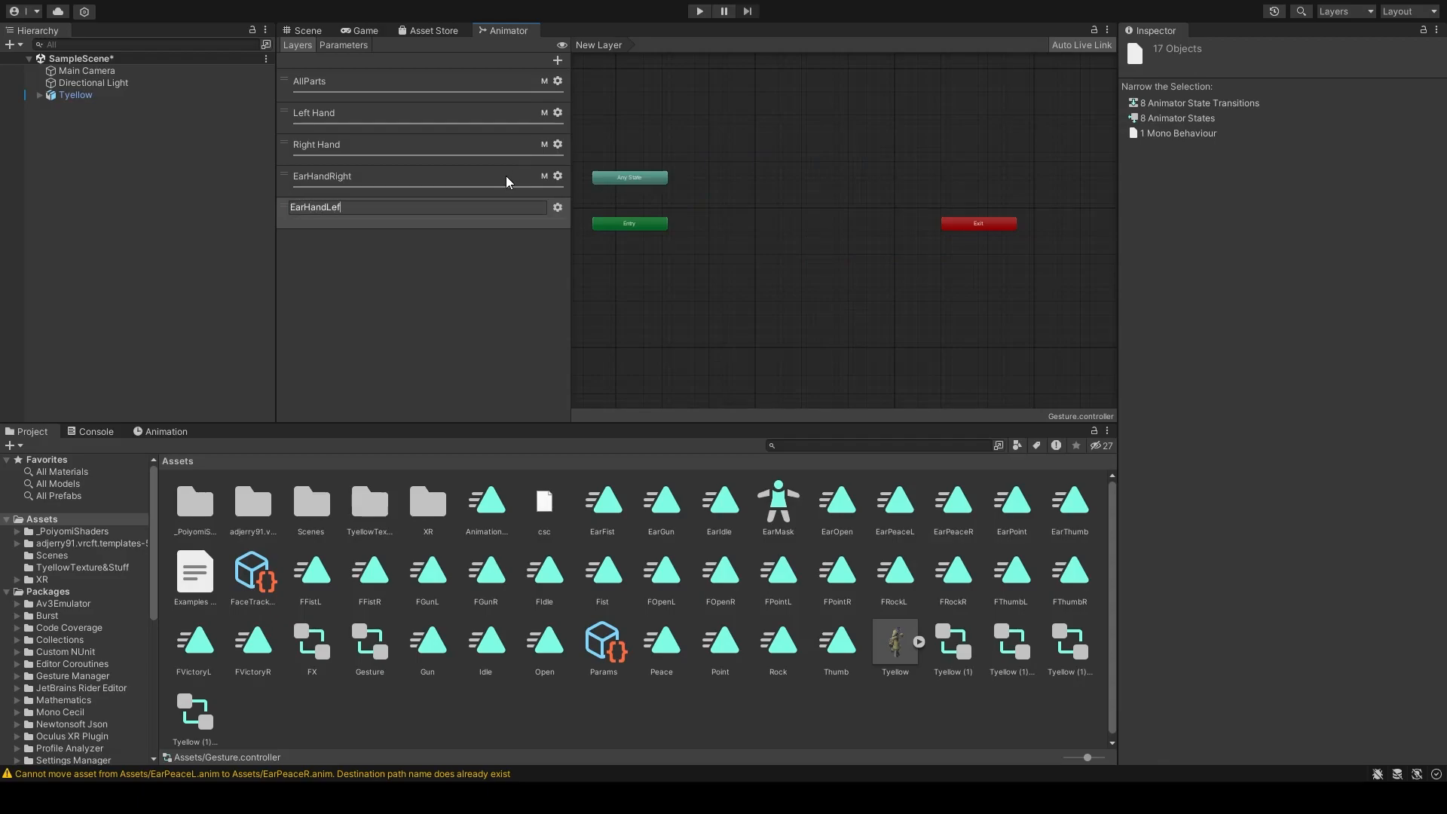
key("Return")
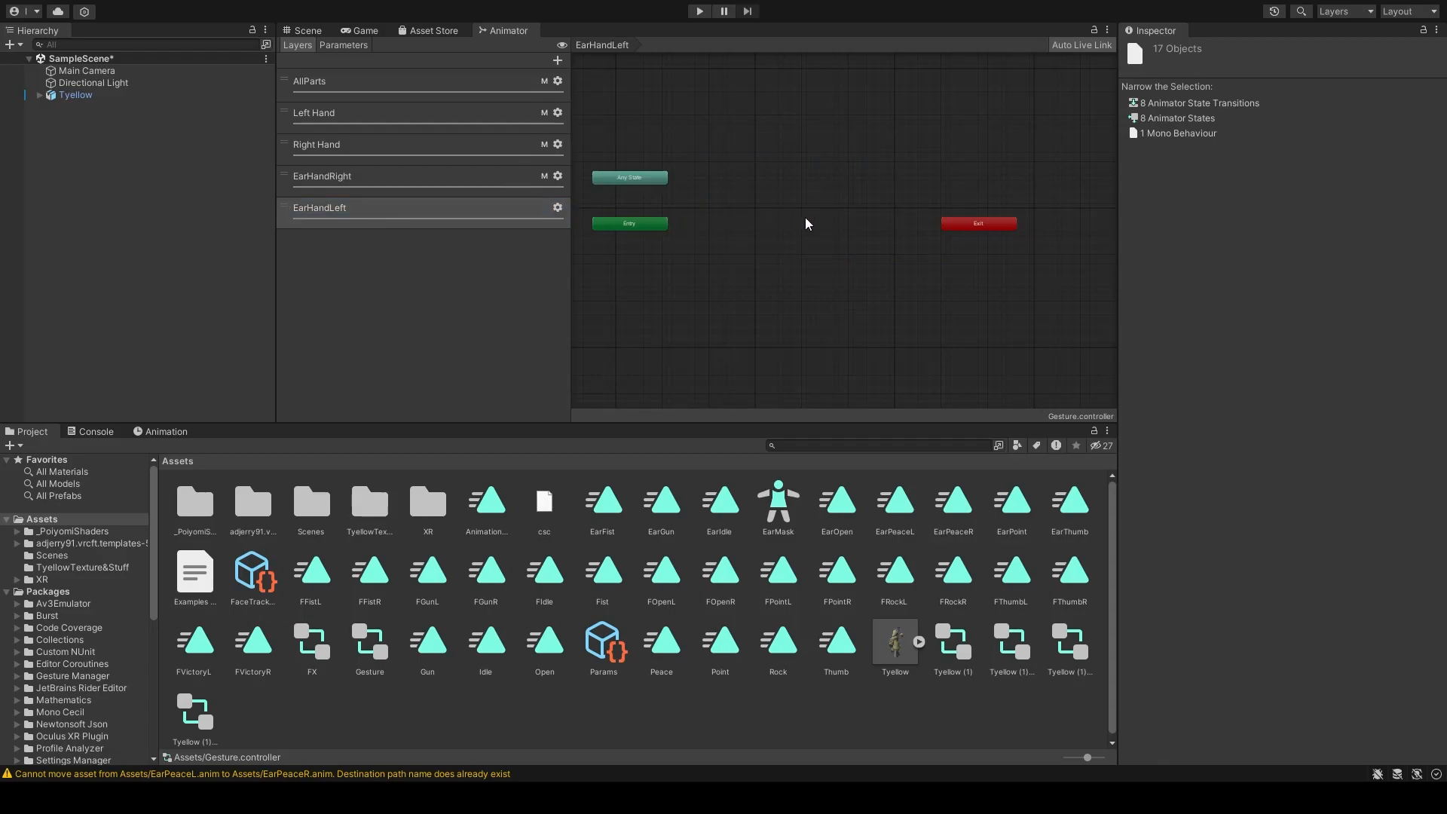
Step: Paste the copied states and transitions into the EarHandLeft layer and place the Any State node beneath EarIdle
left_click(807, 184)
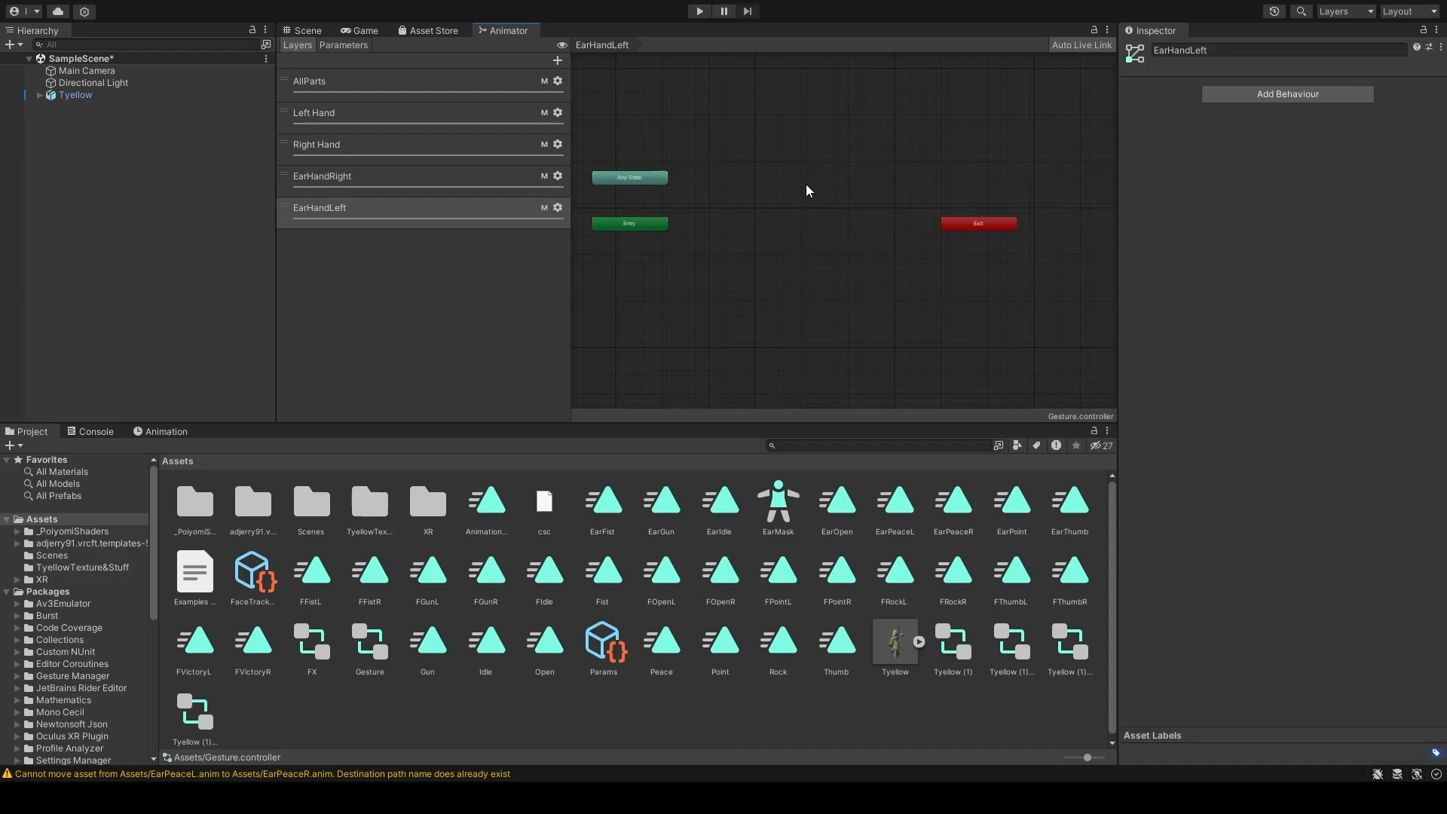
key("ctrl+v")
middle_click_drag(713, 184, 795, 183)
left_click_drag(685, 169, 963, 160)
scroll(712, 178, "up", 3)
left_click(696, 170)
left_click_drag(696, 176, 860, 302)
middle_click_drag(884, 318, 788, 311)
left_click_drag(787, 305, 808, 296)
Step: Rename the EarPeaceR state in the EarHandLeft layer to EarPeaceL
left_click(1001, 141)
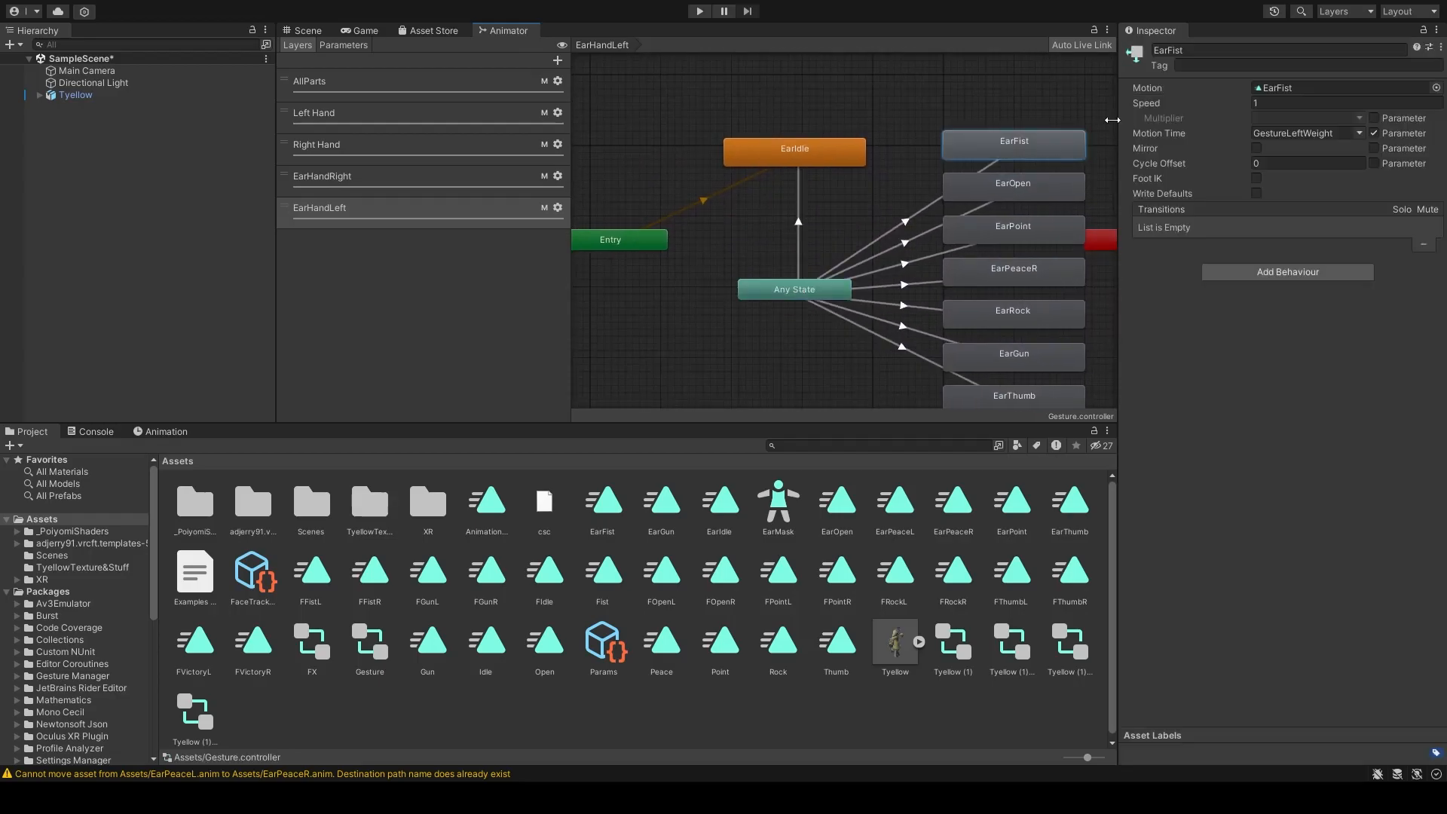
scroll(1036, 174, "down", 3)
middle_click_drag(1036, 174, 945, 204)
scroll(956, 89, "up", 4)
left_click(957, 260)
left_click(1238, 50)
left_click(1238, 49)
key("BackSpace")
type("L")
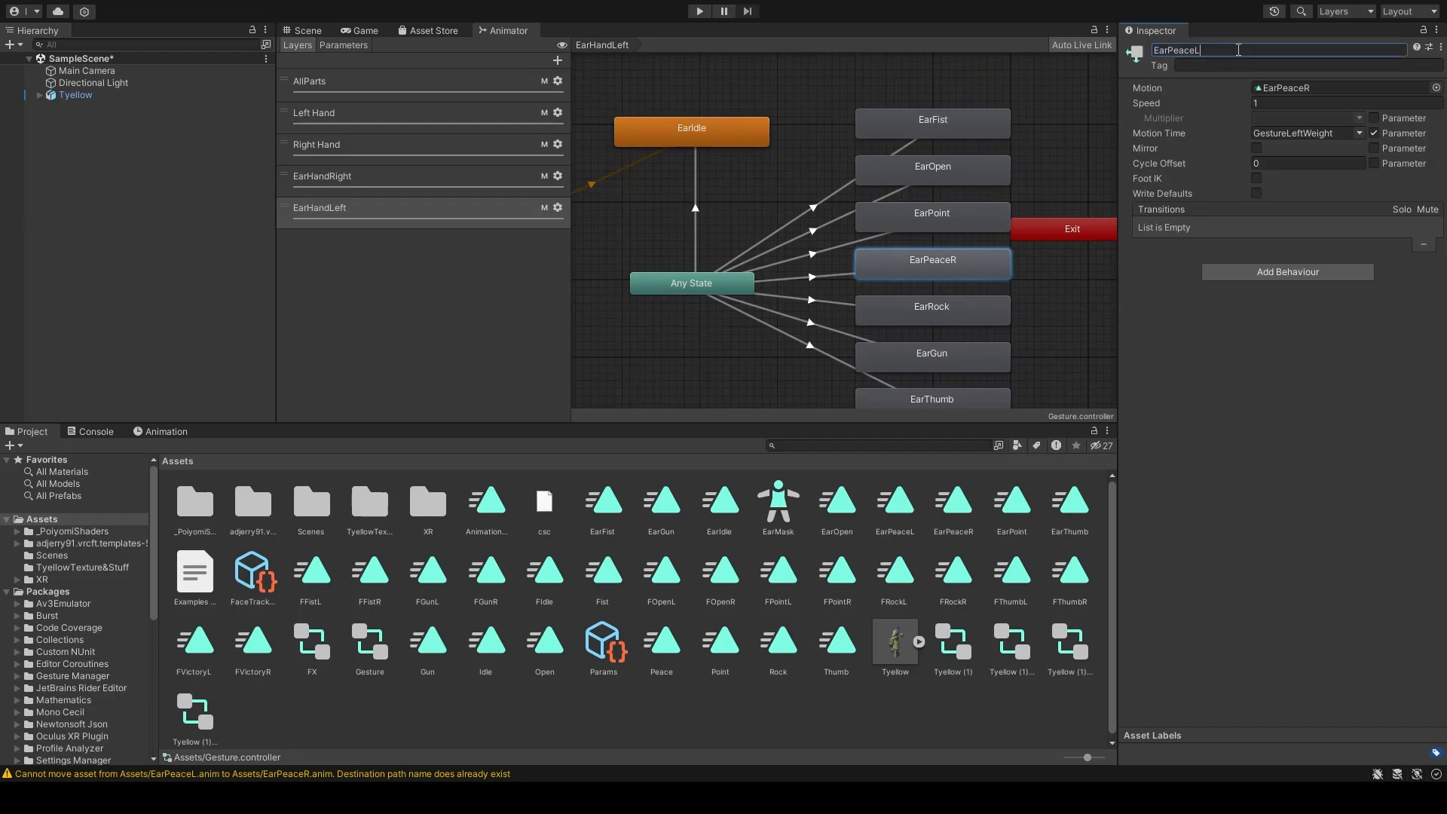
Step: Compare the states and transitions of the EarHandRight and EarHandLeft layers
left_click(730, 144)
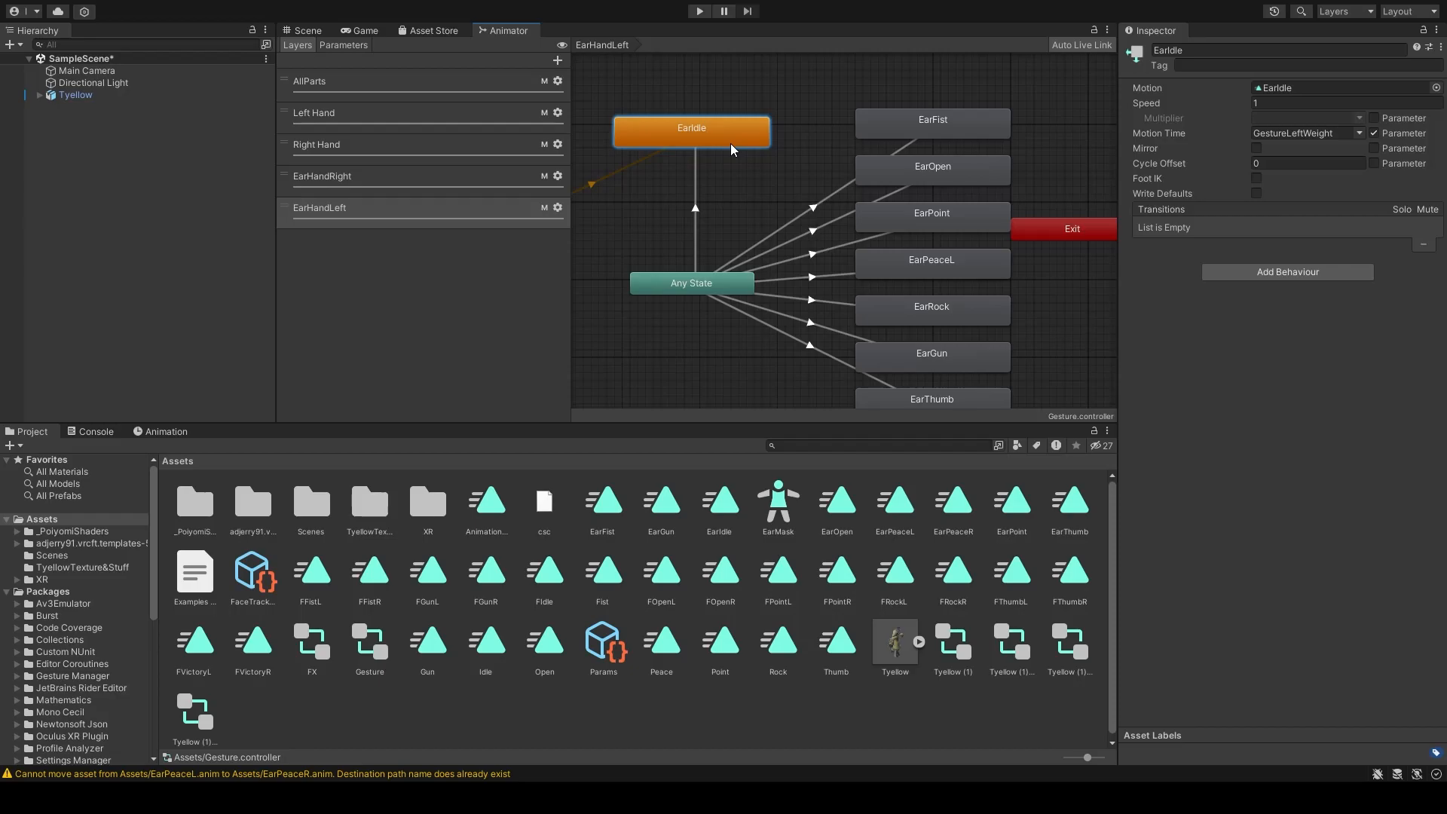
left_click(509, 204)
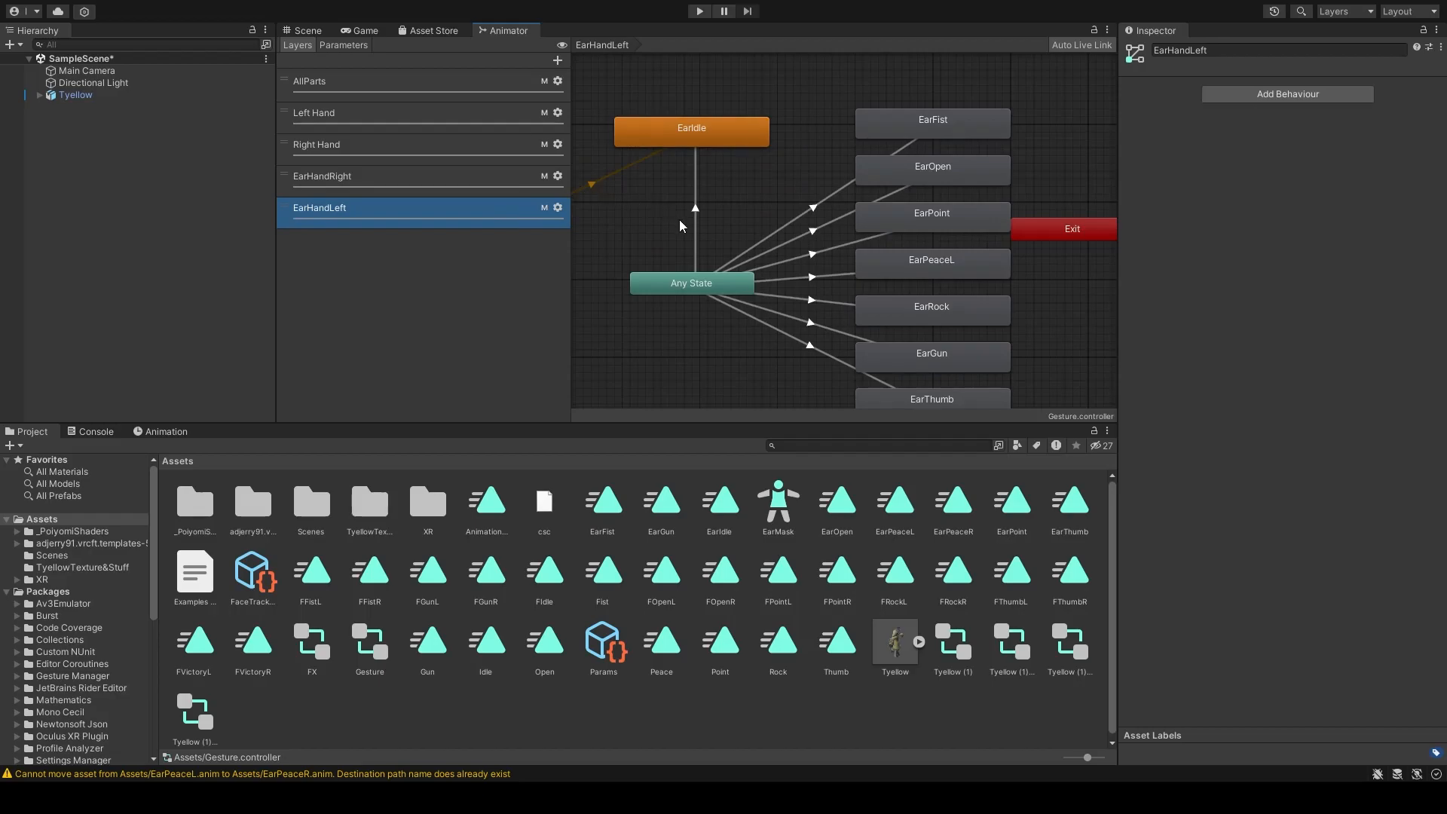
left_click(503, 188)
left_click(508, 198)
left_click(505, 162)
left_click(499, 191)
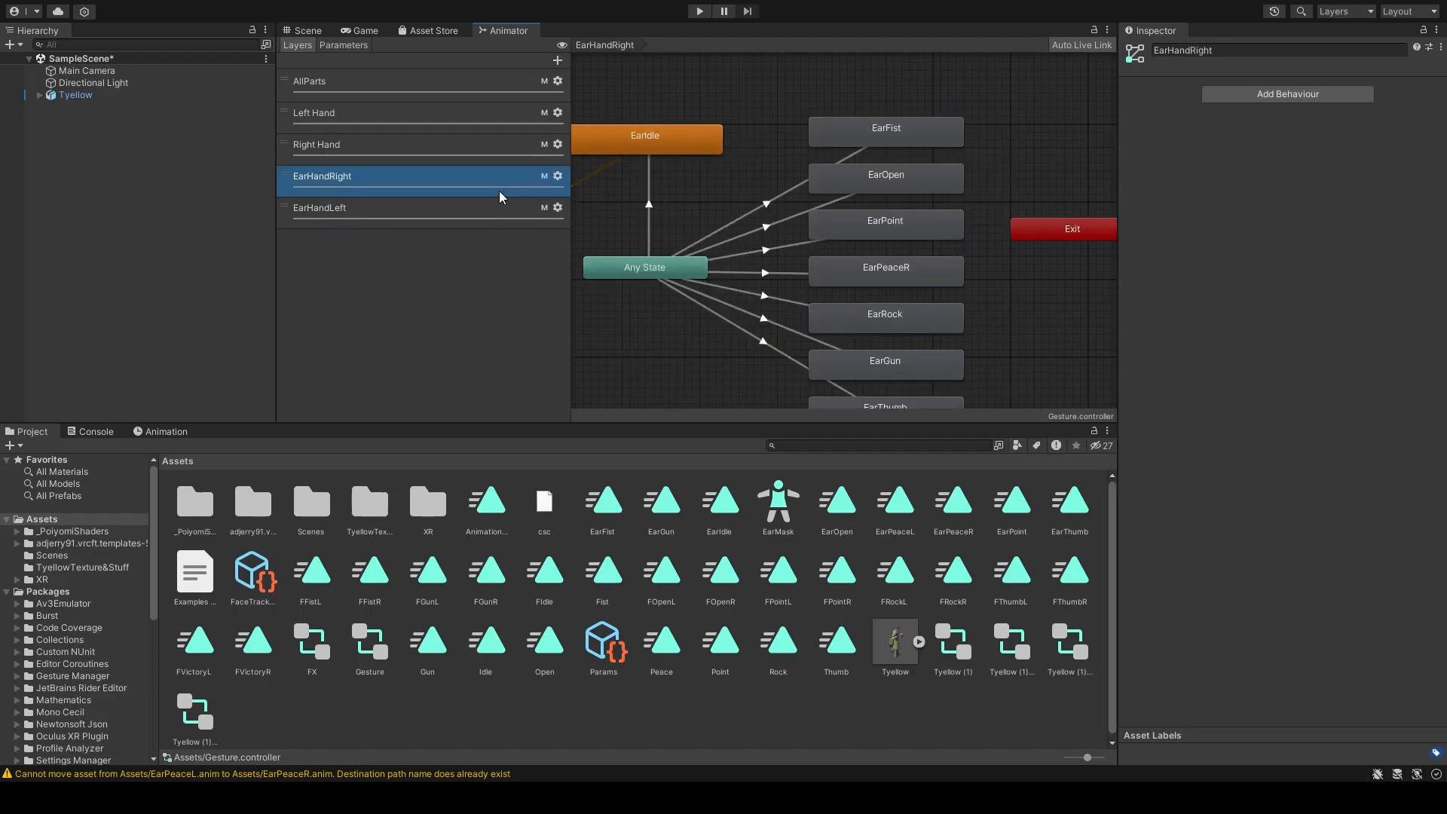
left_click(483, 211)
left_click(482, 185)
left_click(481, 210)
left_click(495, 214)
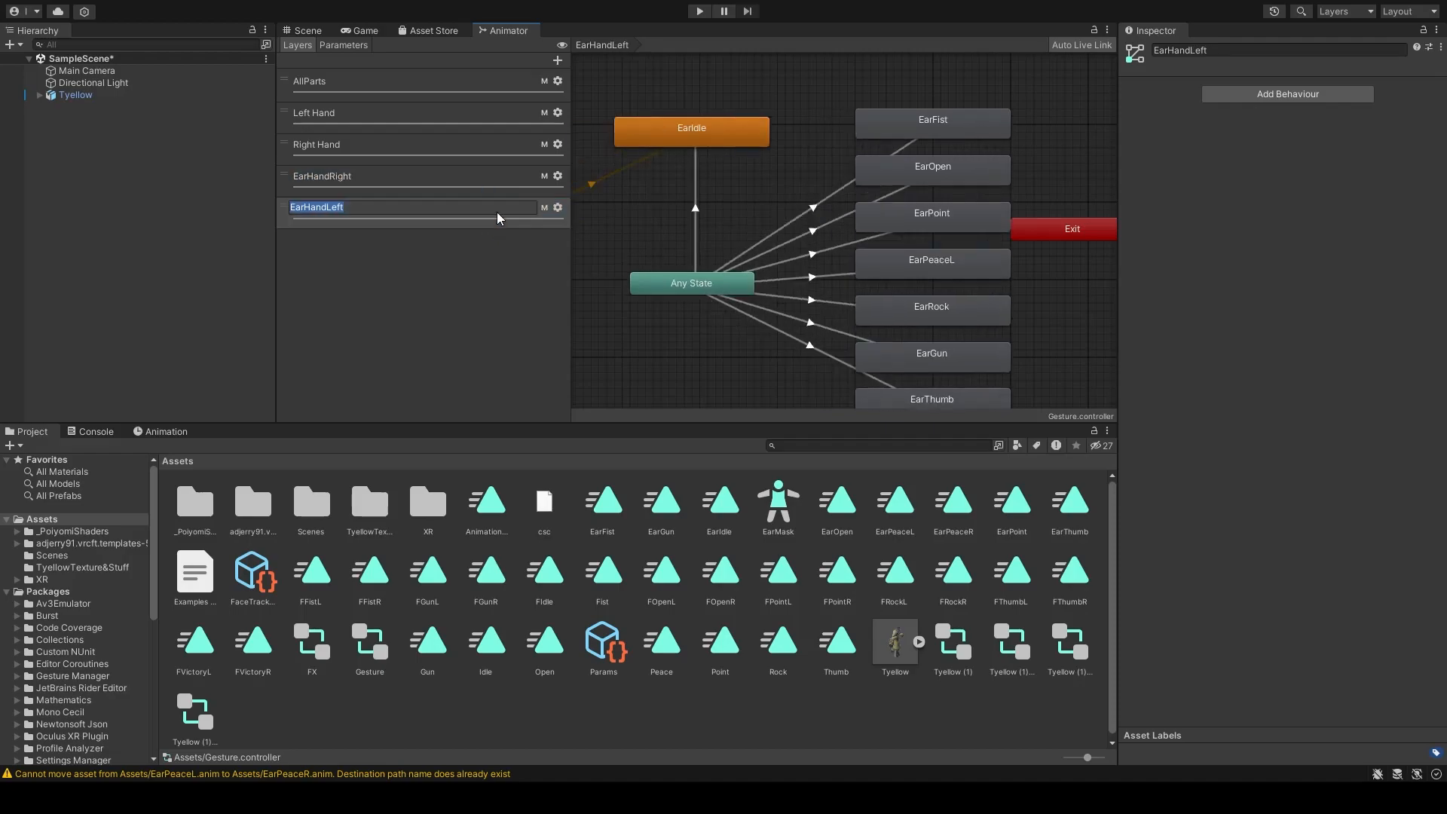
left_click(498, 214)
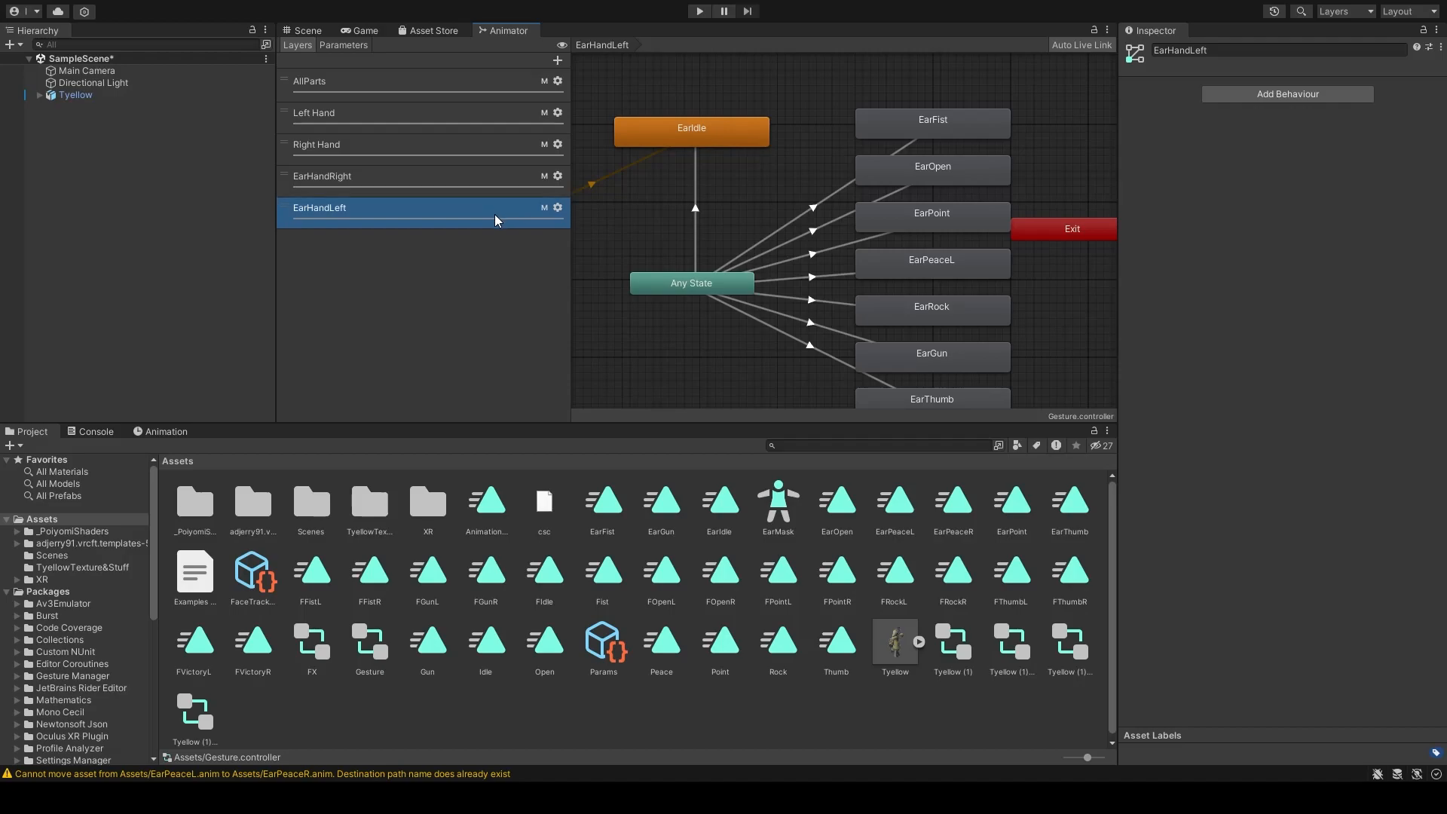
left_click(487, 176)
middle_click_drag(749, 223, 768, 235)
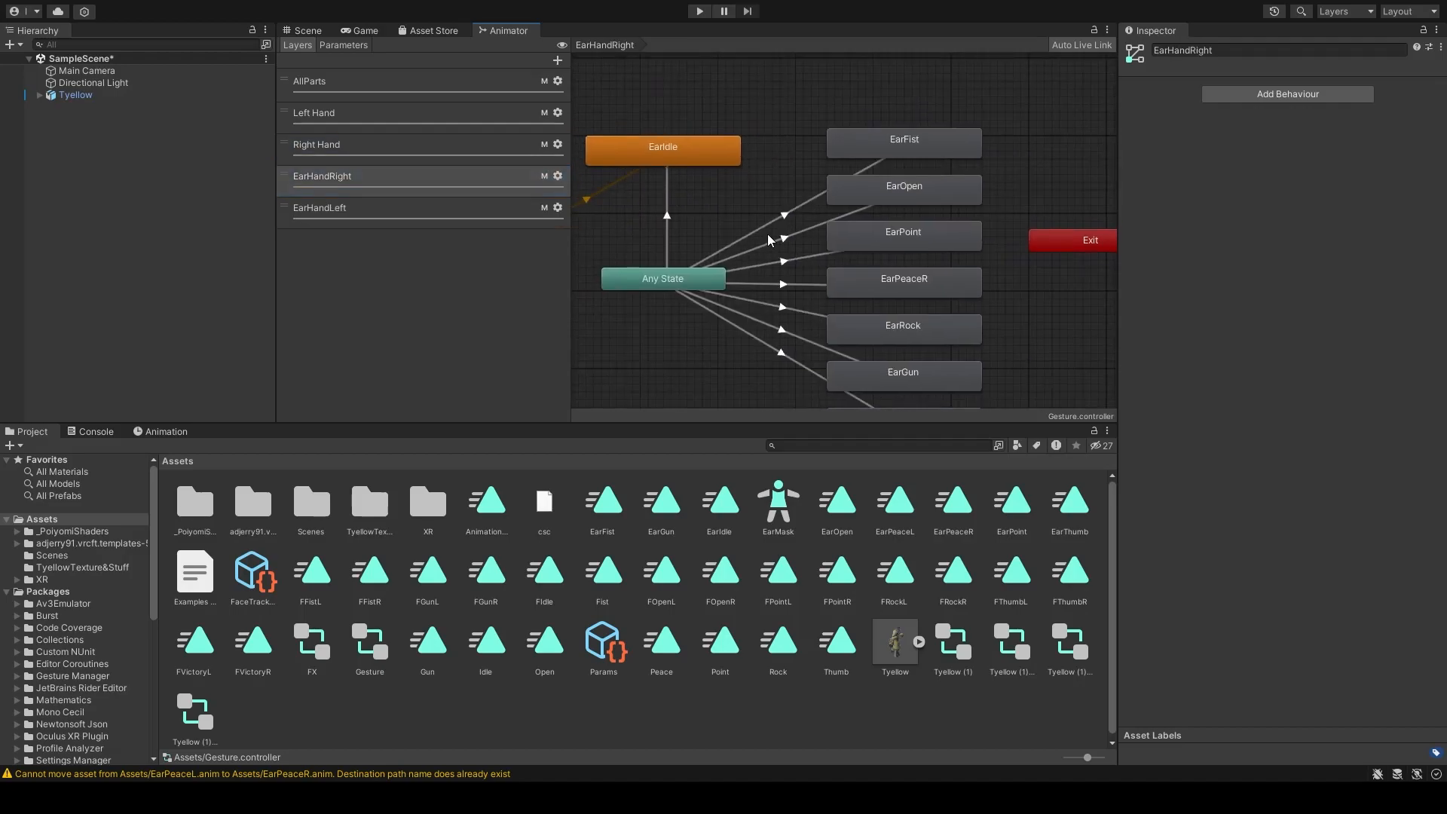
left_click(511, 202)
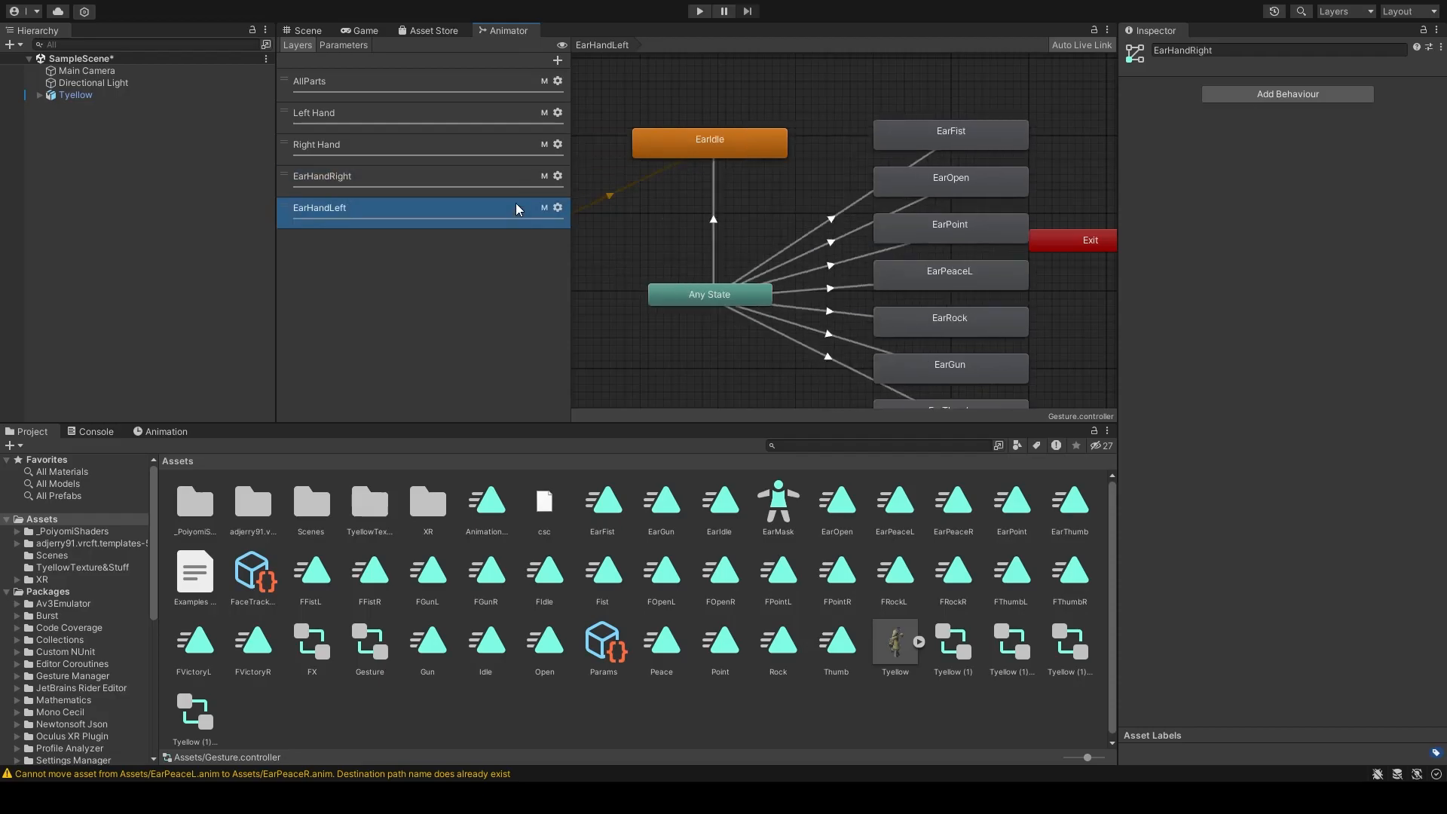
left_click(495, 180)
left_click(491, 213)
left_click(495, 183)
left_click(496, 205)
left_click(499, 184)
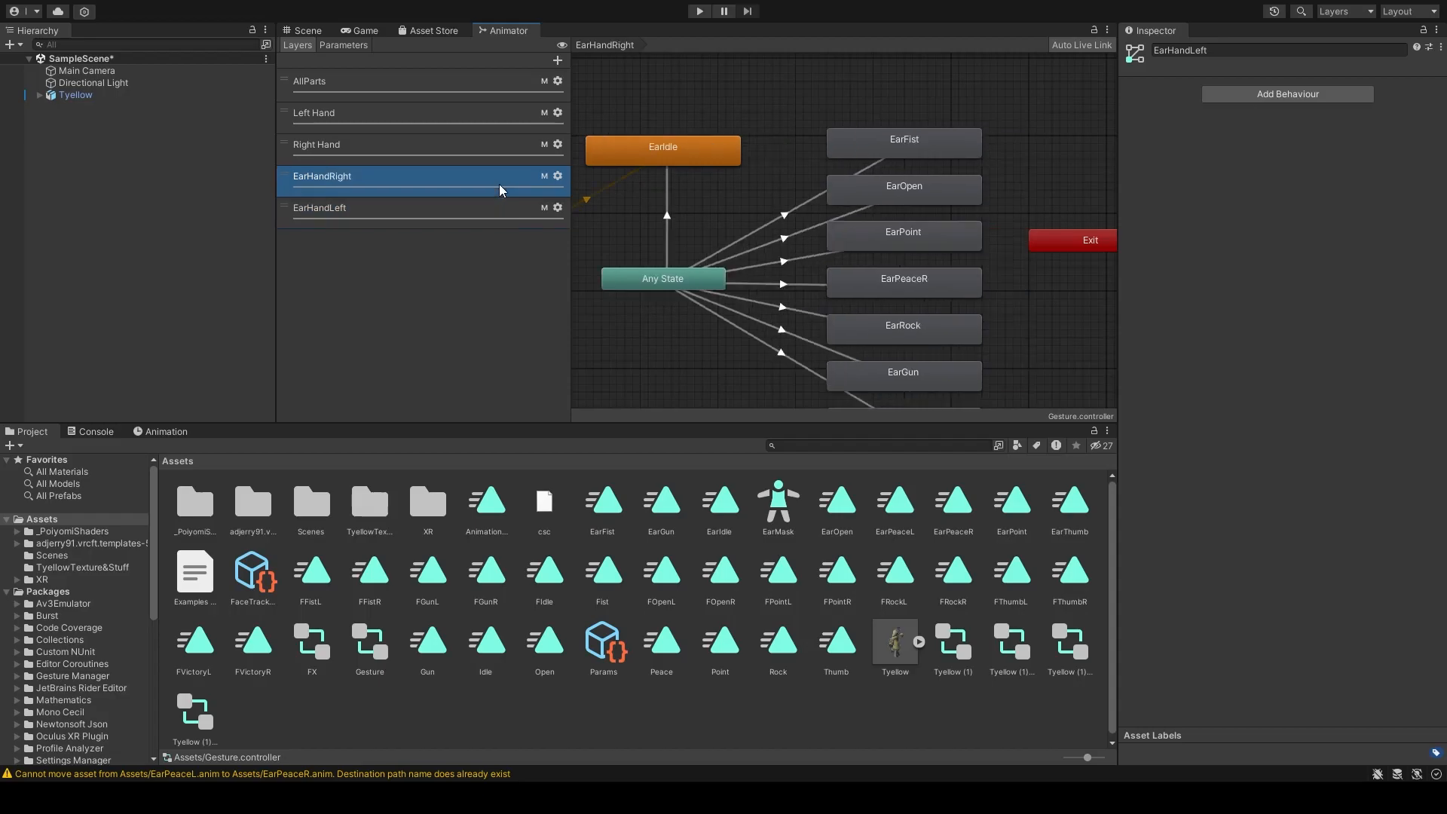
left_click(502, 212)
left_click(460, 190)
left_click(464, 211)
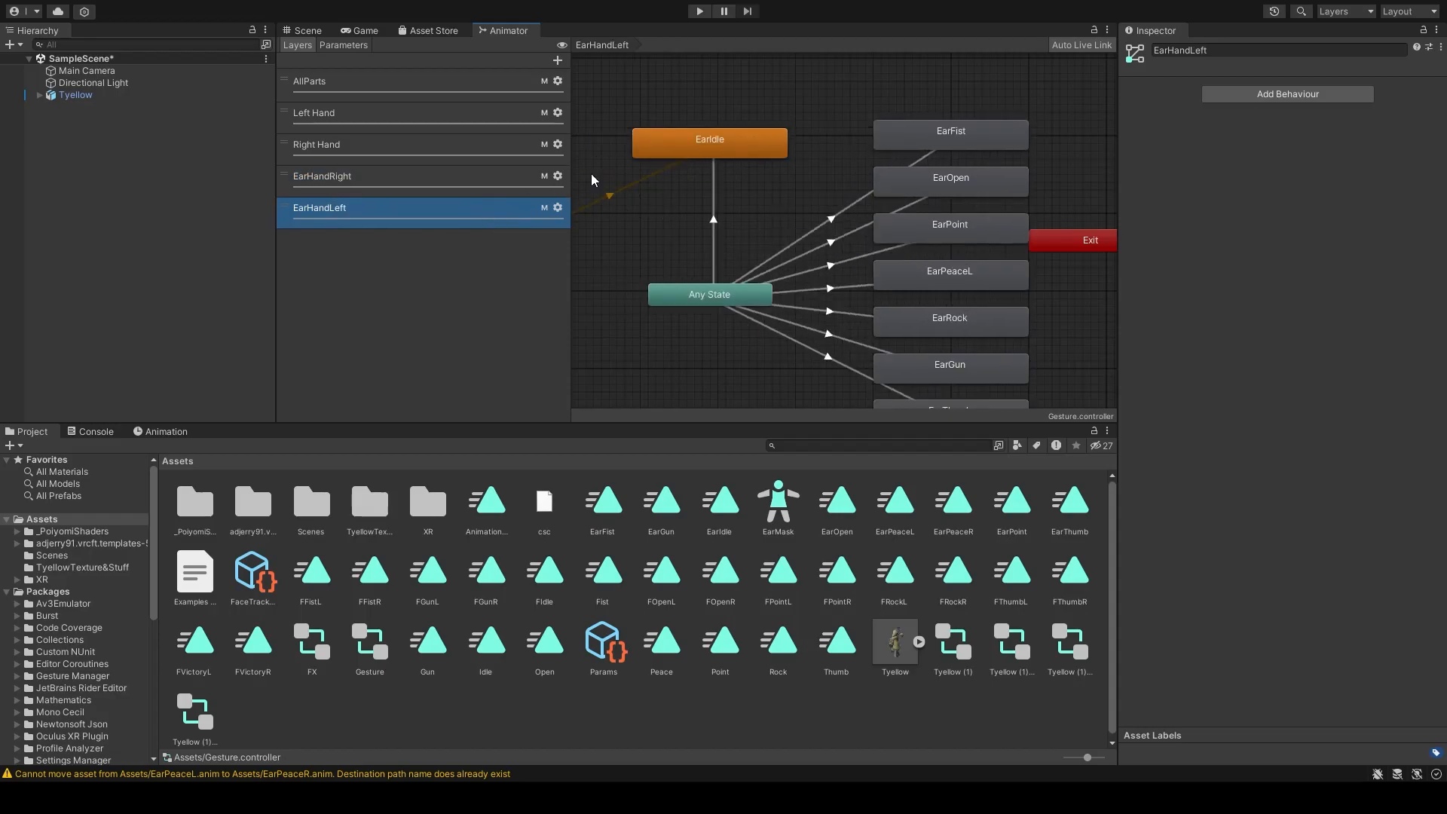
Step: Clear the motion assigned to the EarIdle state in the EarHandLeft layer
left_click(722, 149)
left_click(1343, 87)
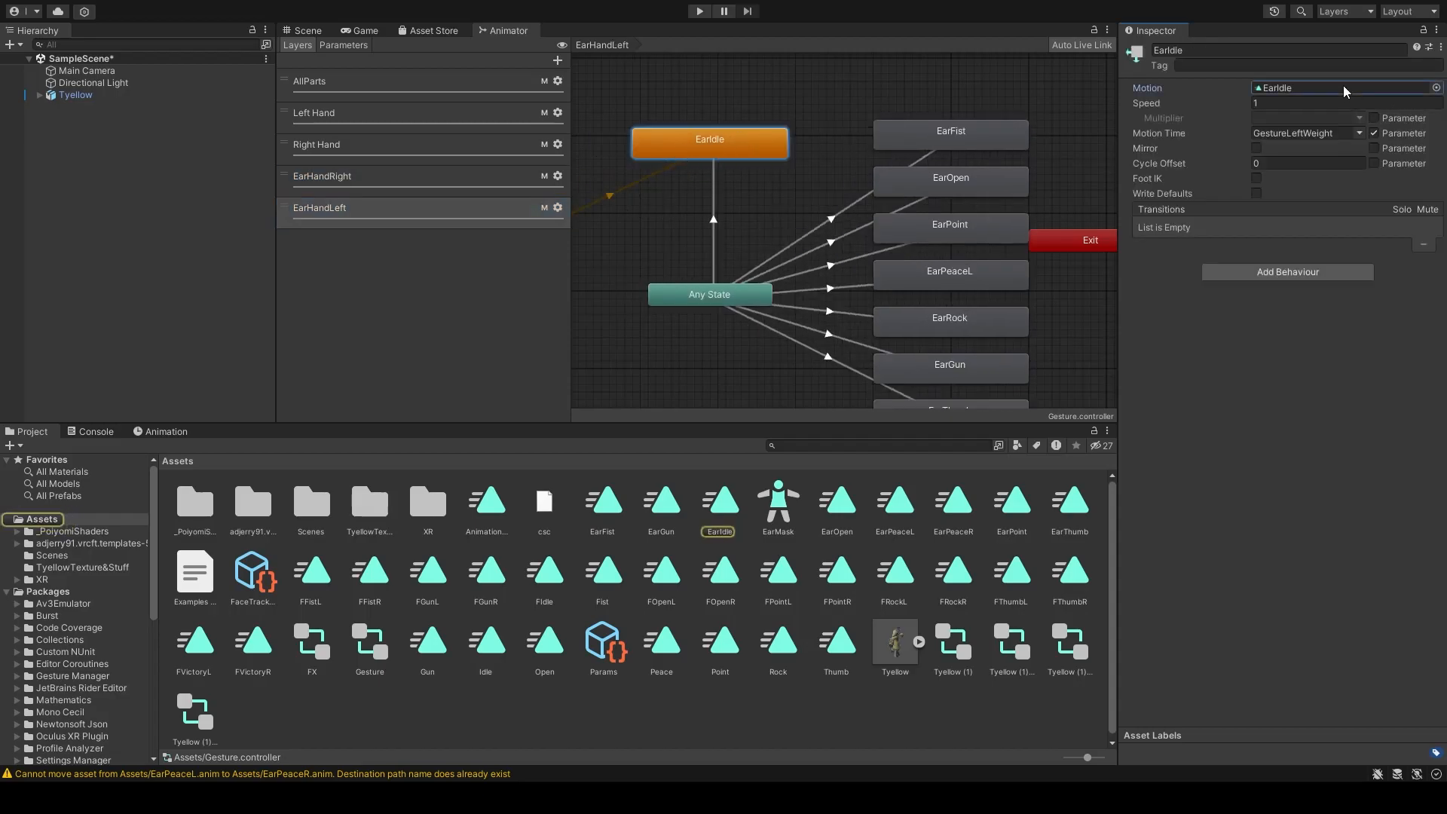
key("Delete")
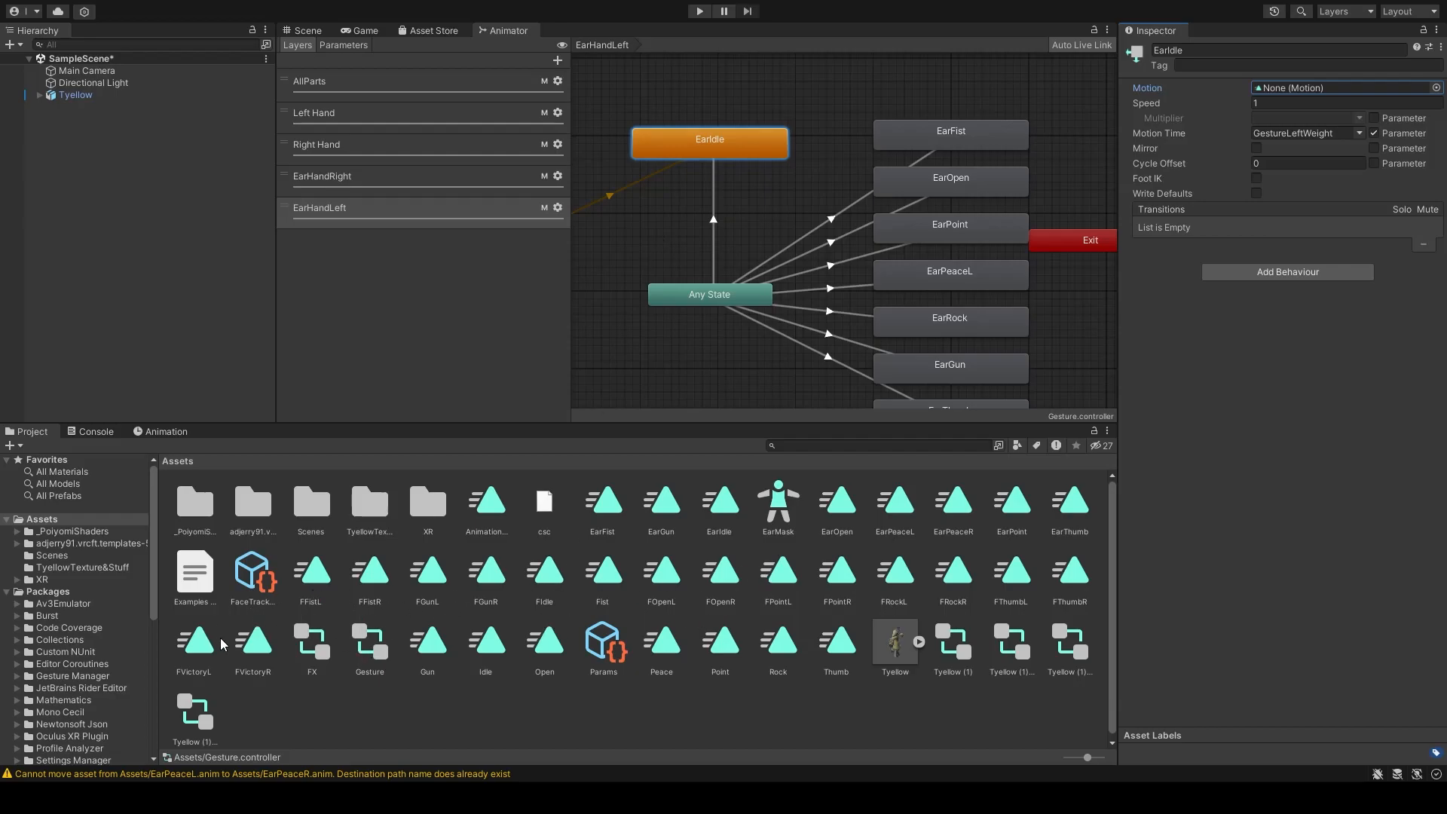
scroll(221, 642, "down", 1)
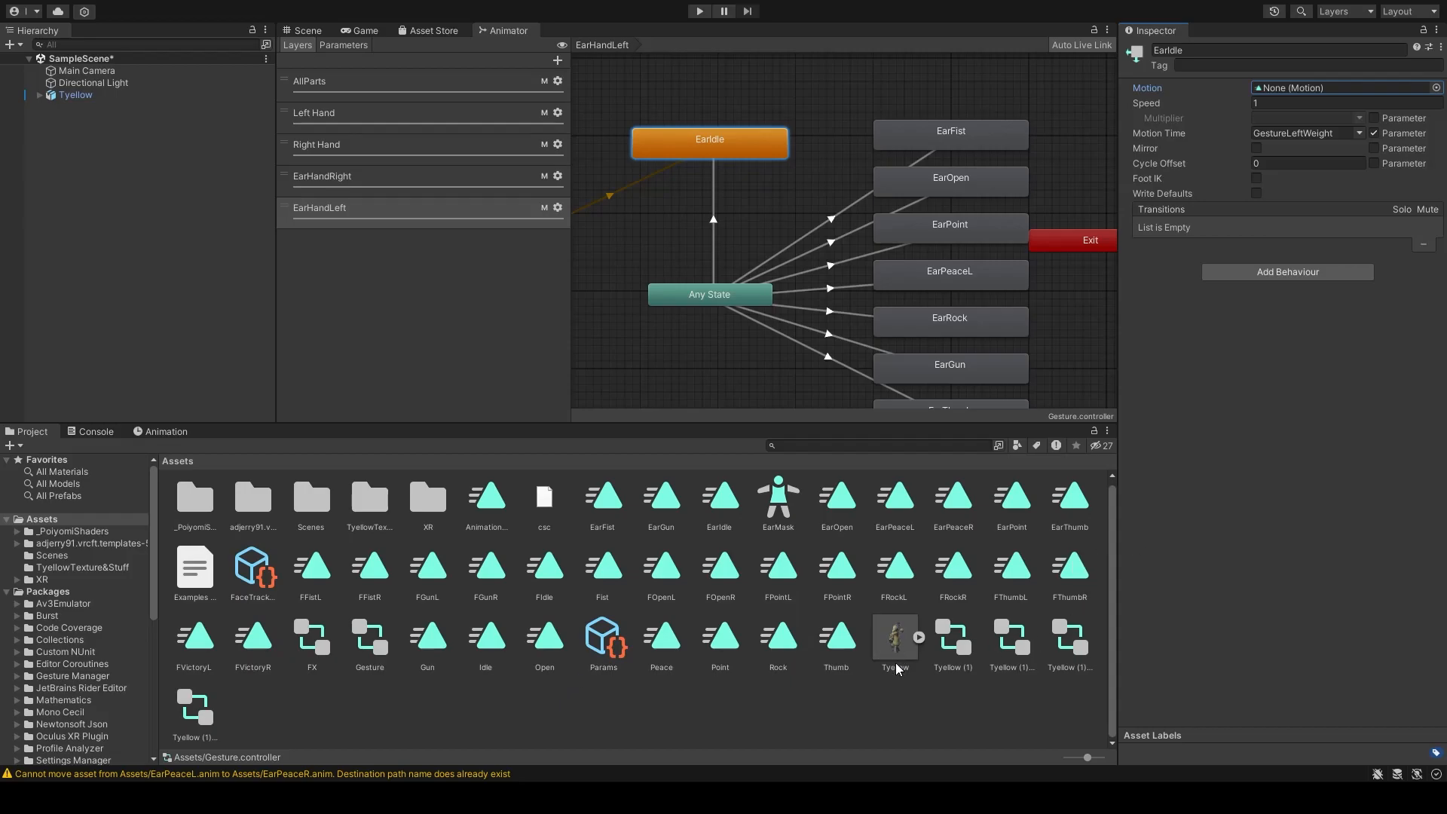
left_click_drag(713, 149, 713, 150)
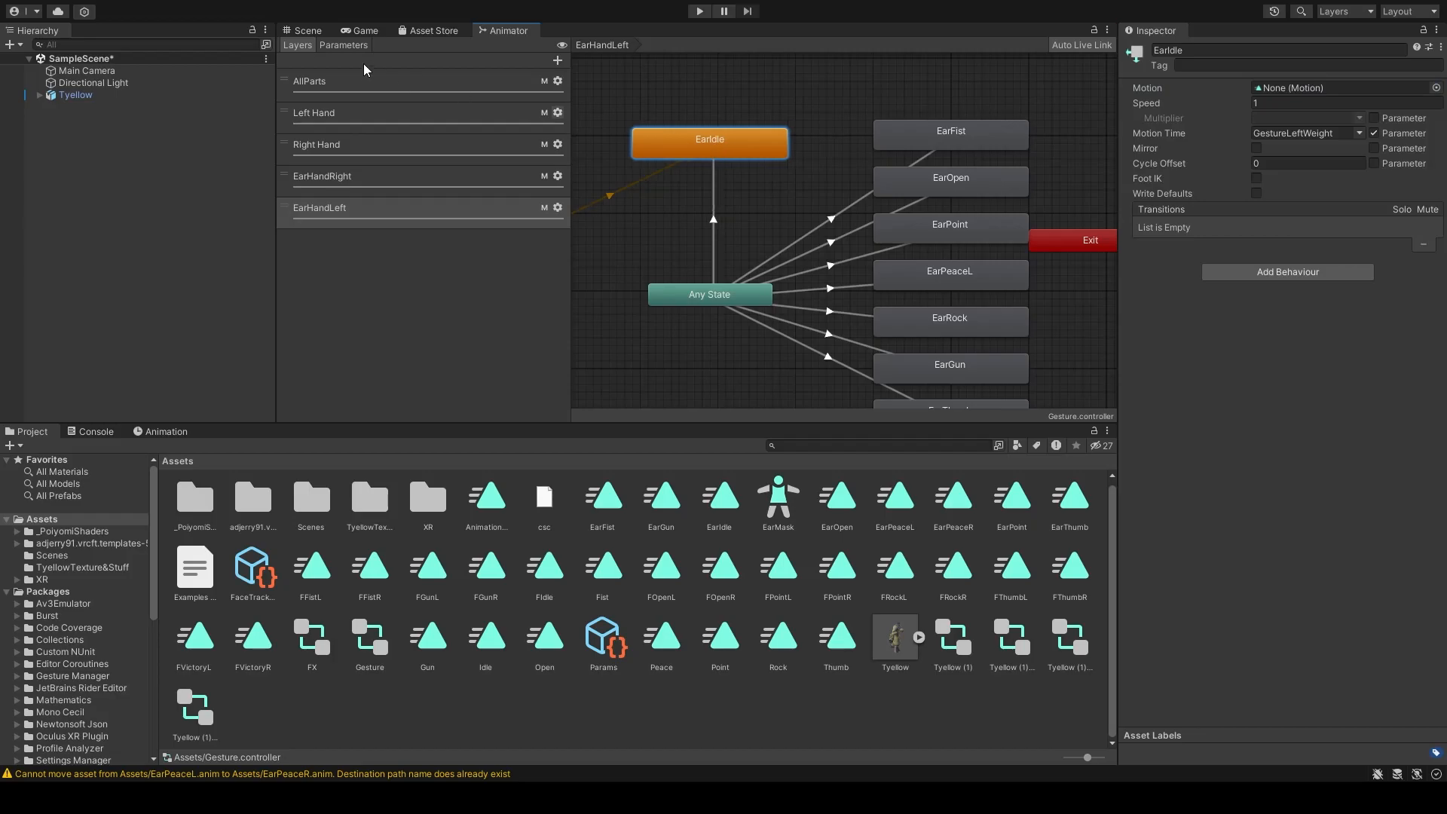
Step: Duplicate the Tyellow avatar in the scene, deactivate the original and select the copy
left_click(301, 31)
left_click(112, 95)
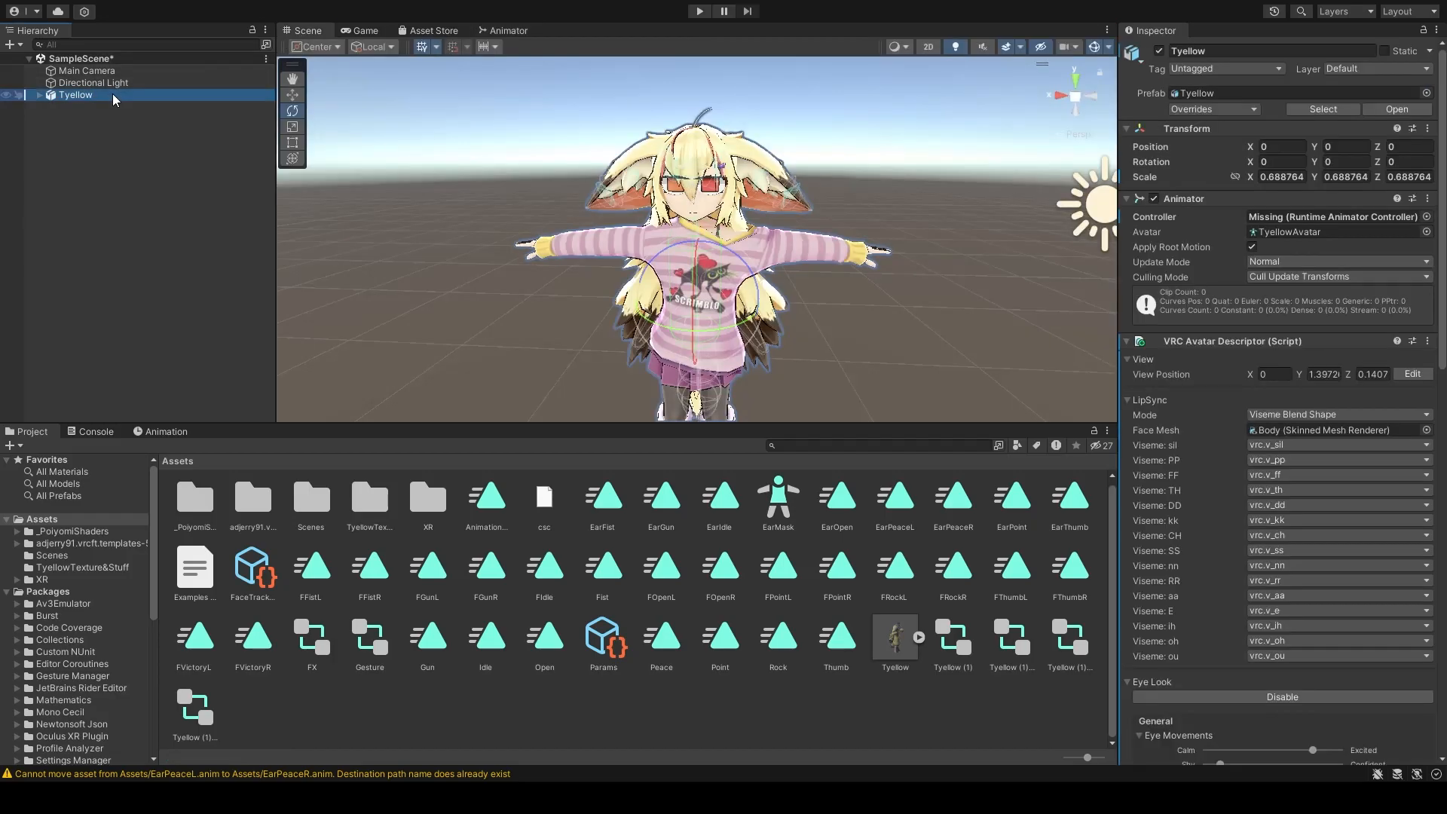
key("ctrl+d")
left_click(1163, 56)
left_click(1159, 52)
left_click(82, 107)
Step: Create an animation clip named Empty on the avatar copy and record a Game Object.Is Active keyframe for Body
left_click(166, 431)
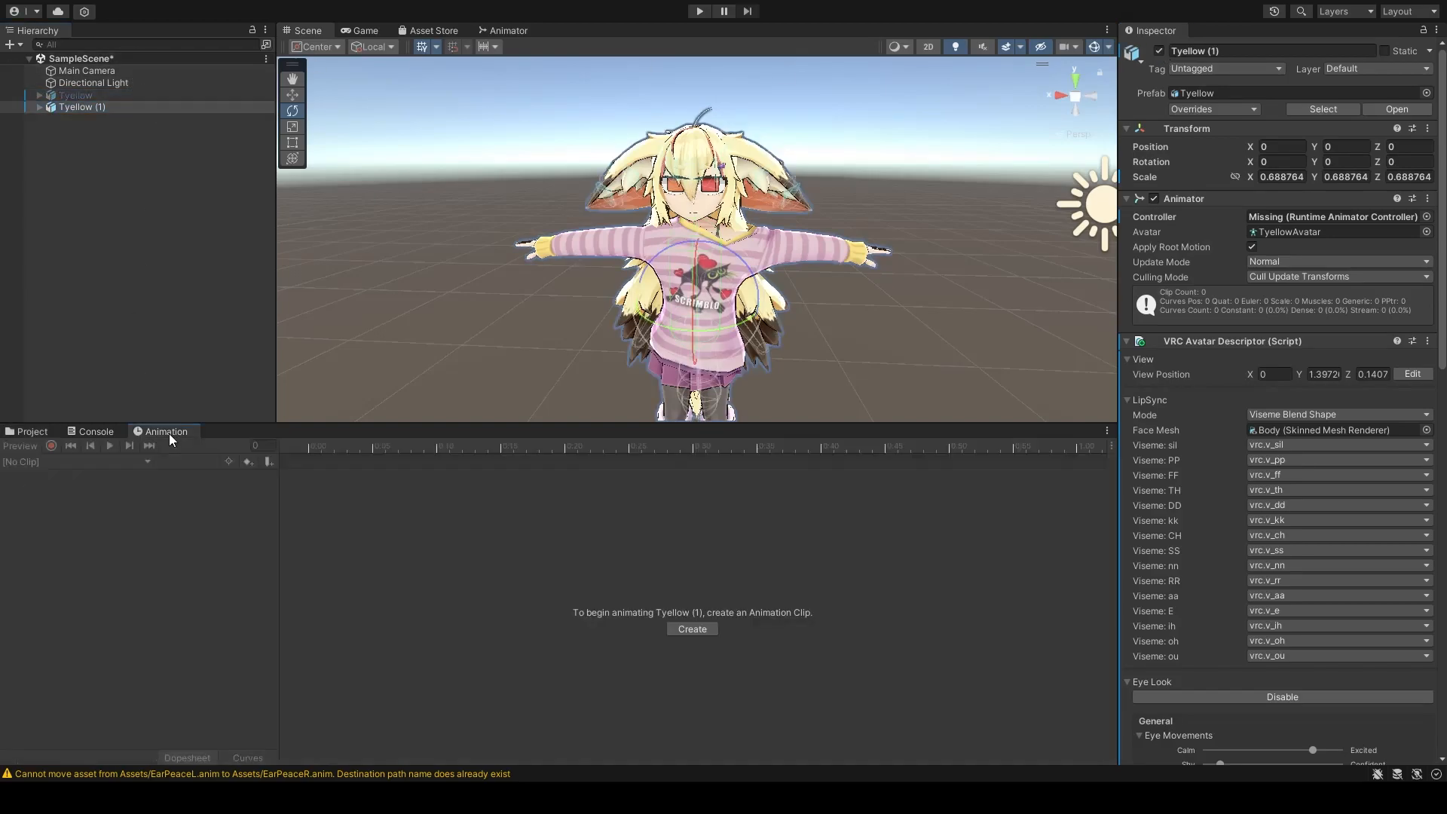
left_click(697, 630)
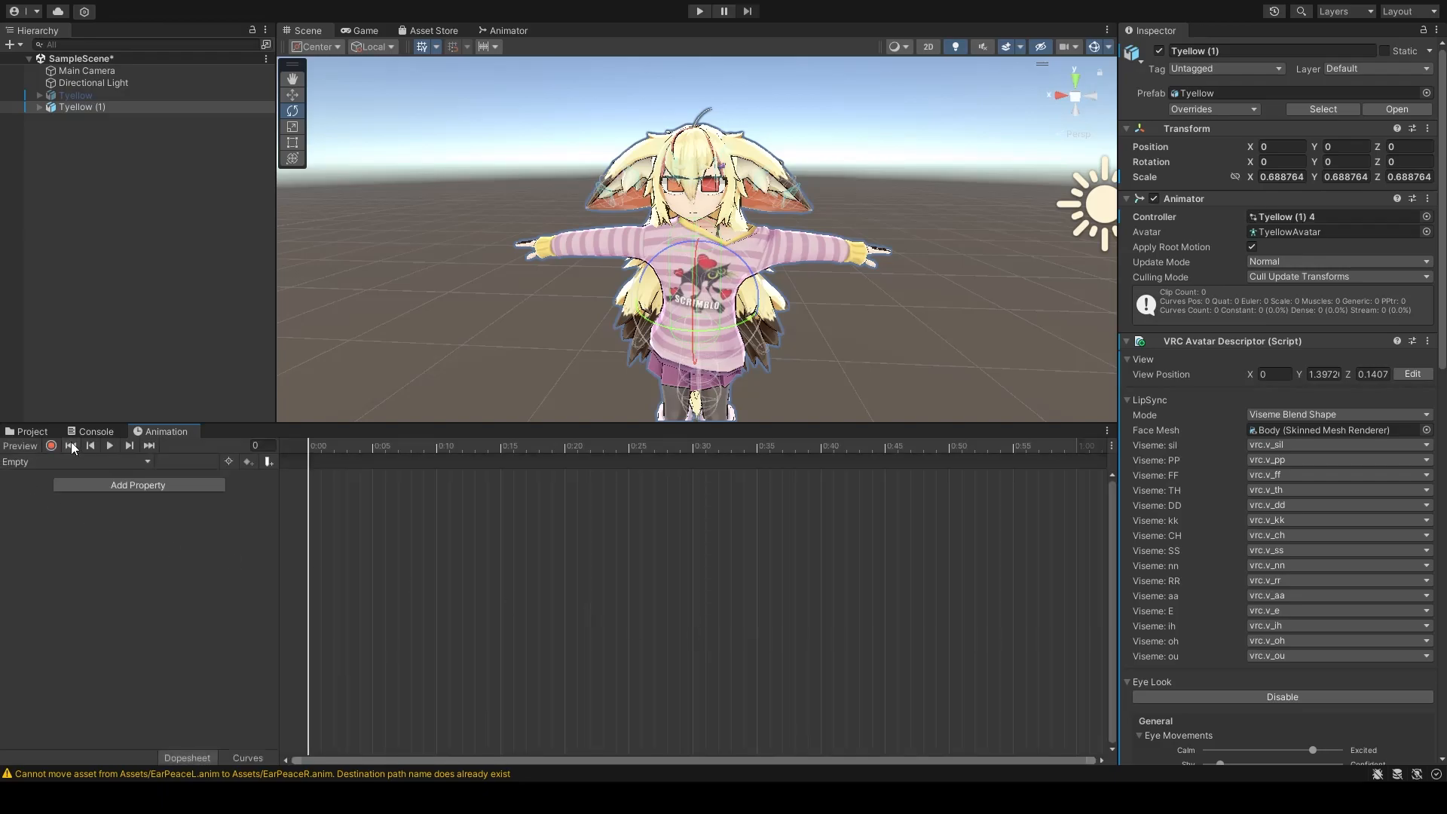
left_click(51, 446)
right_click_drag(752, 203, 721, 356)
left_click(181, 486)
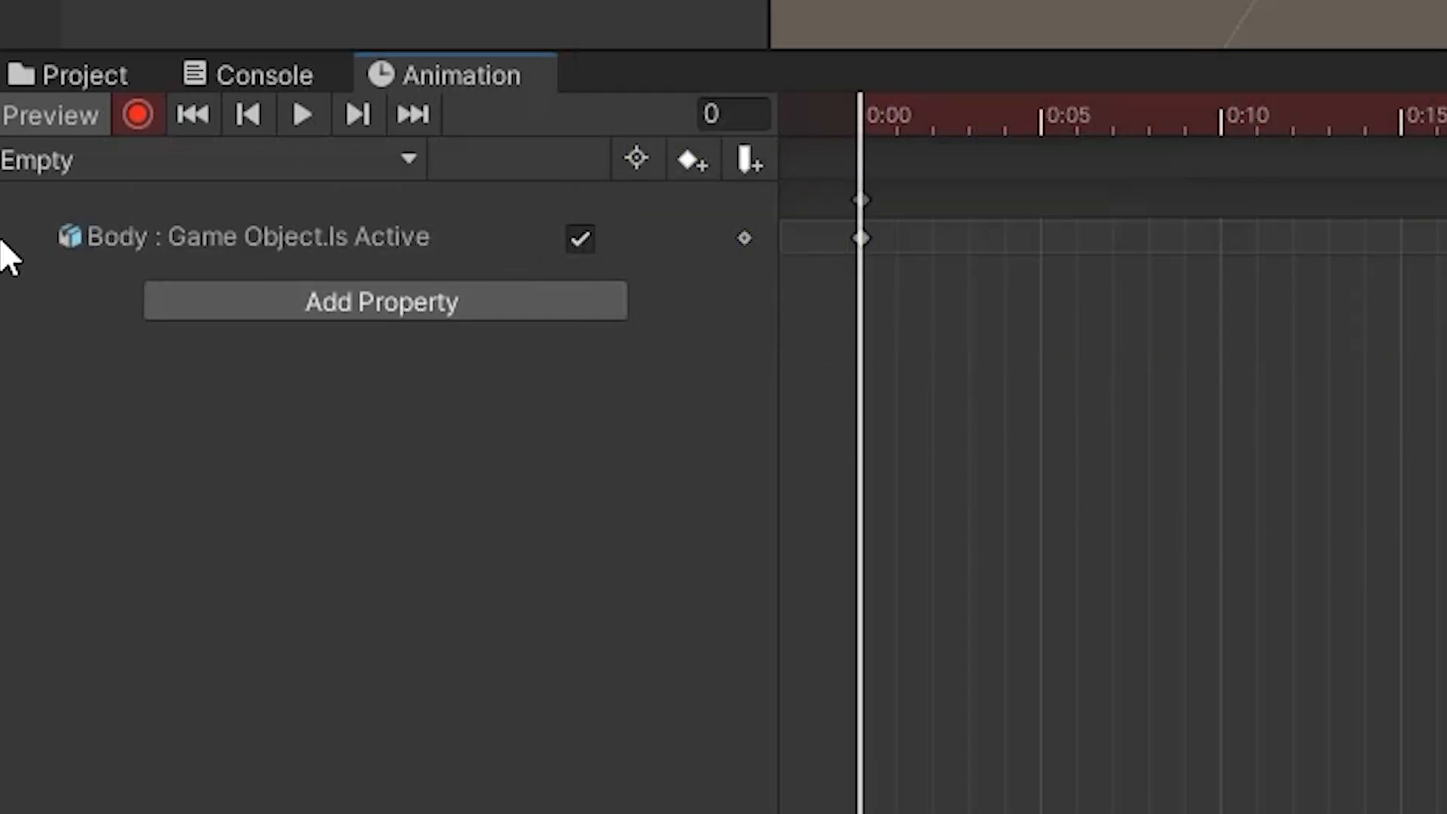
left_click(150, 127)
Step: Retarget the Empty clip's Body property to a nonexistent object named _Invalid and widen the property list
left_click(164, 232)
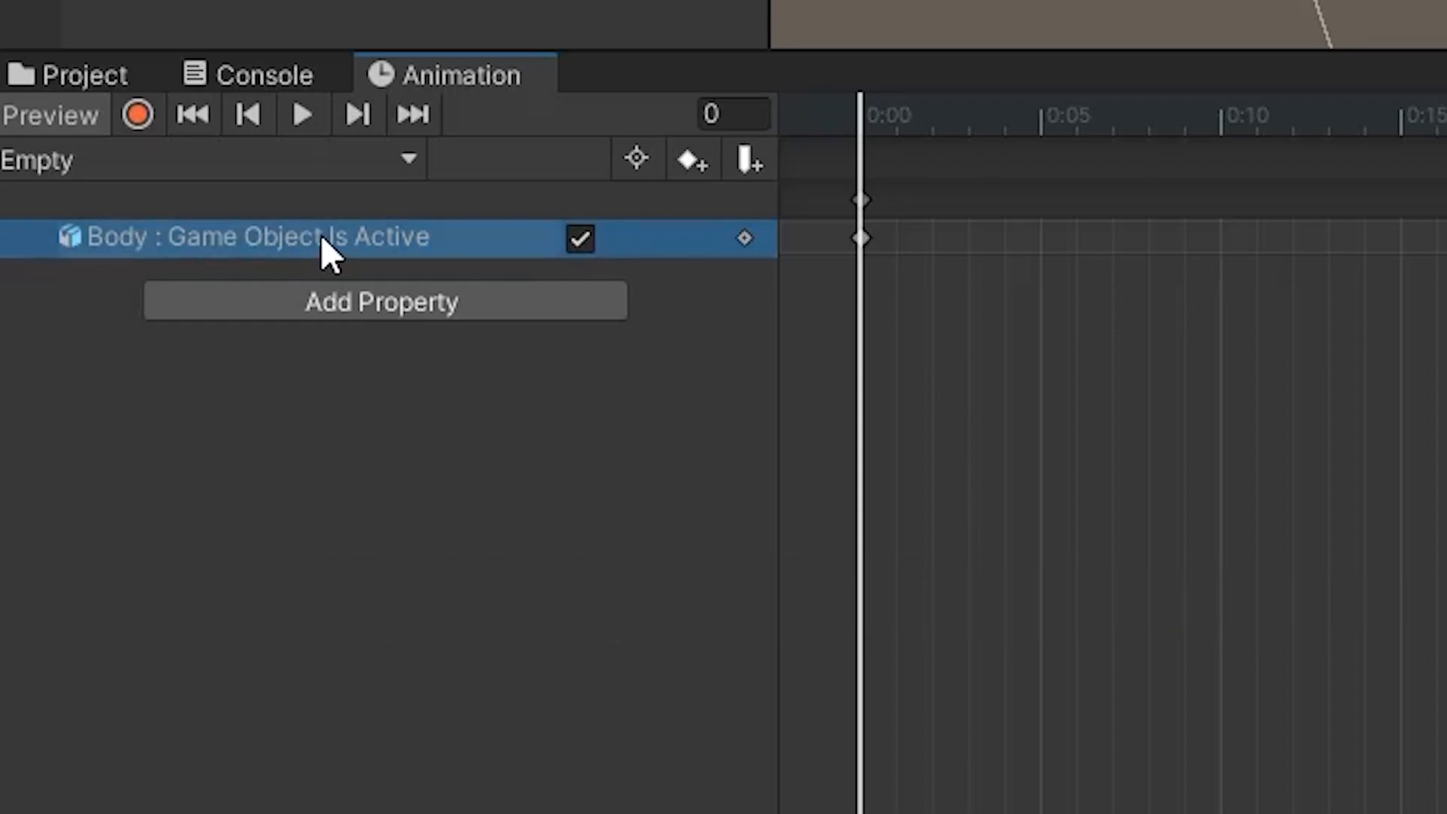
left_click(143, 237)
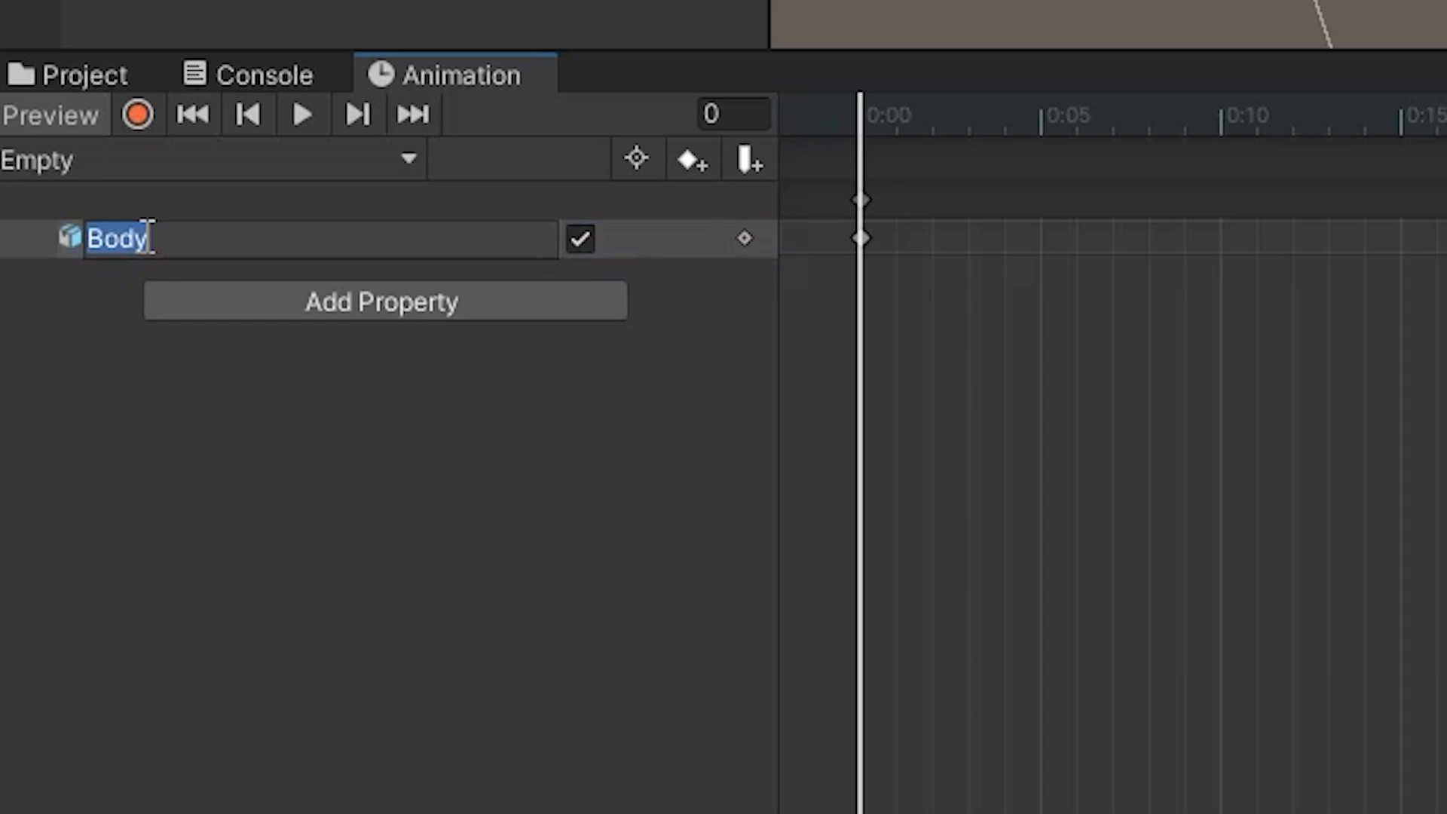
left_click(148, 239)
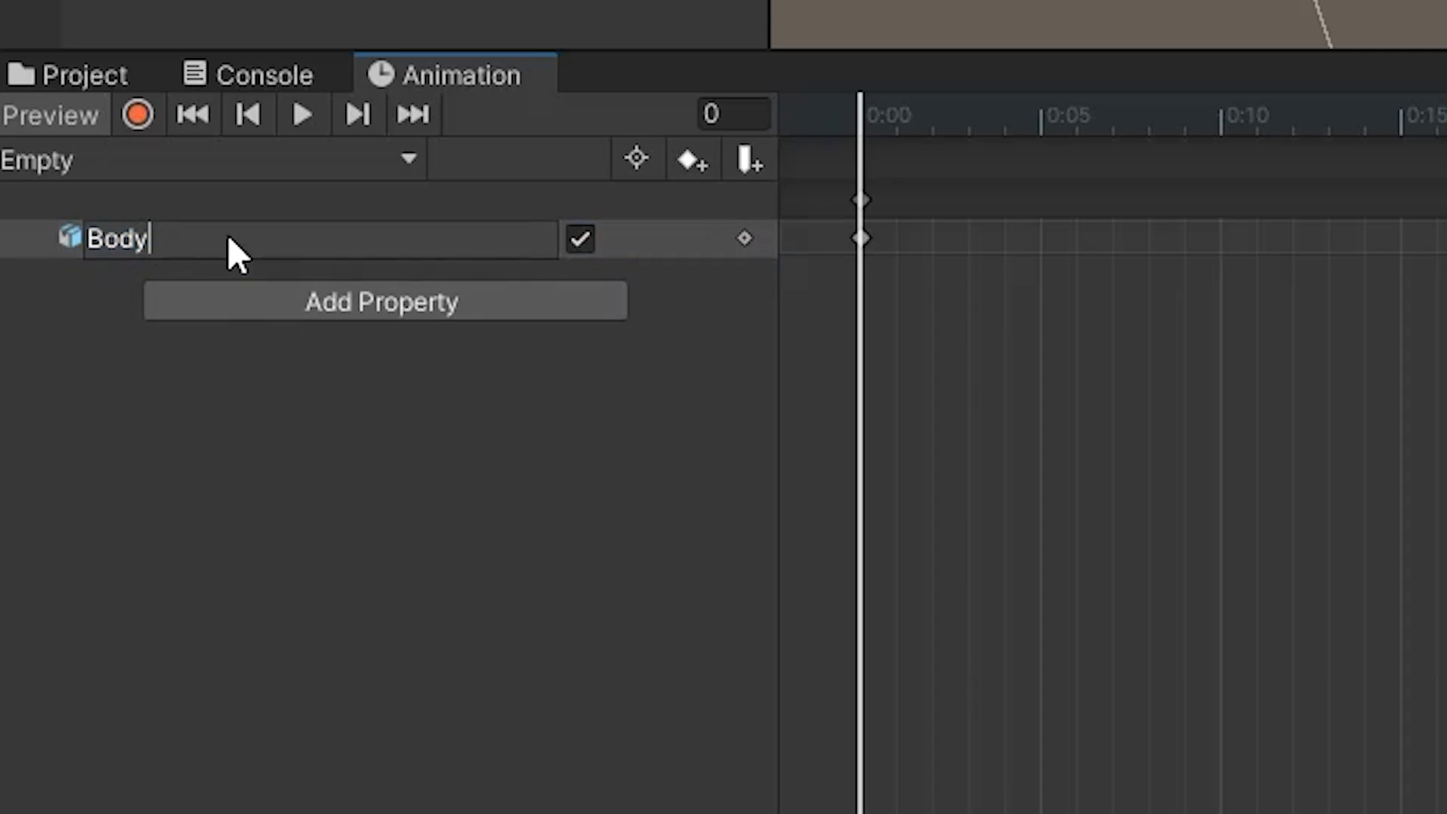
key("BackSpace")
key("BackSpace")
key("BackSpace")
key("BackSpace")
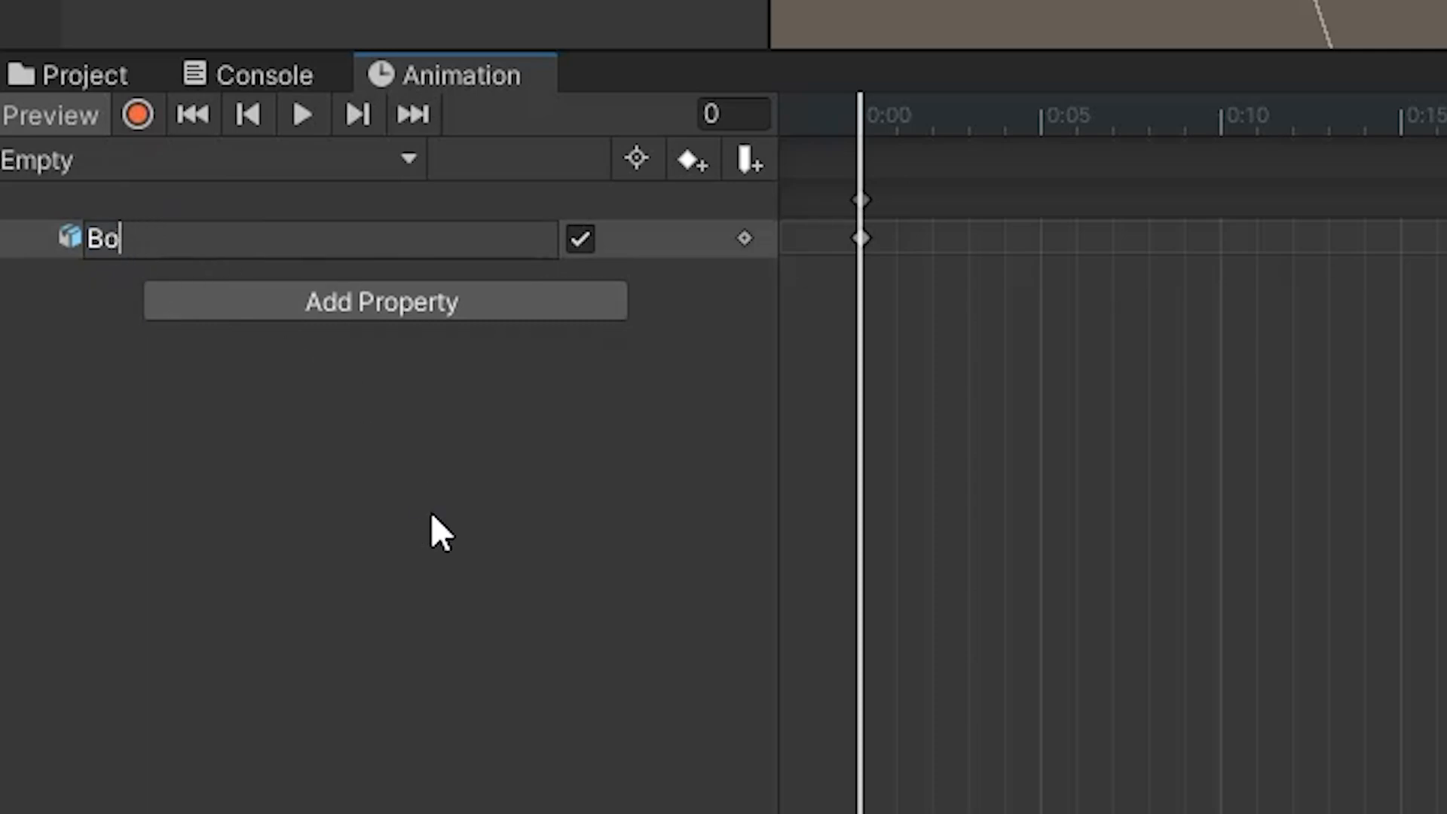
type("_Invalid")
key("Return")
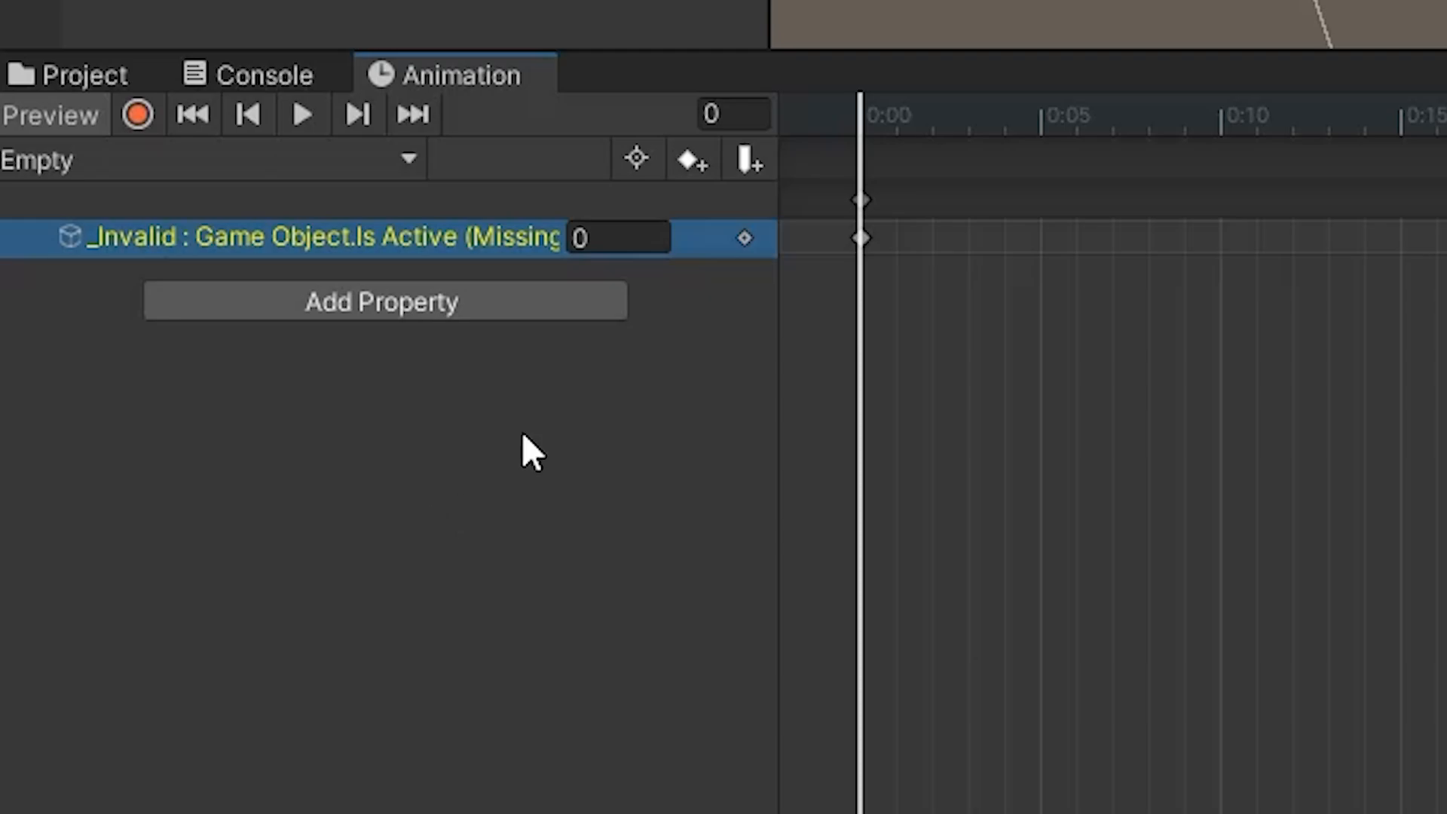
left_click(772, 344)
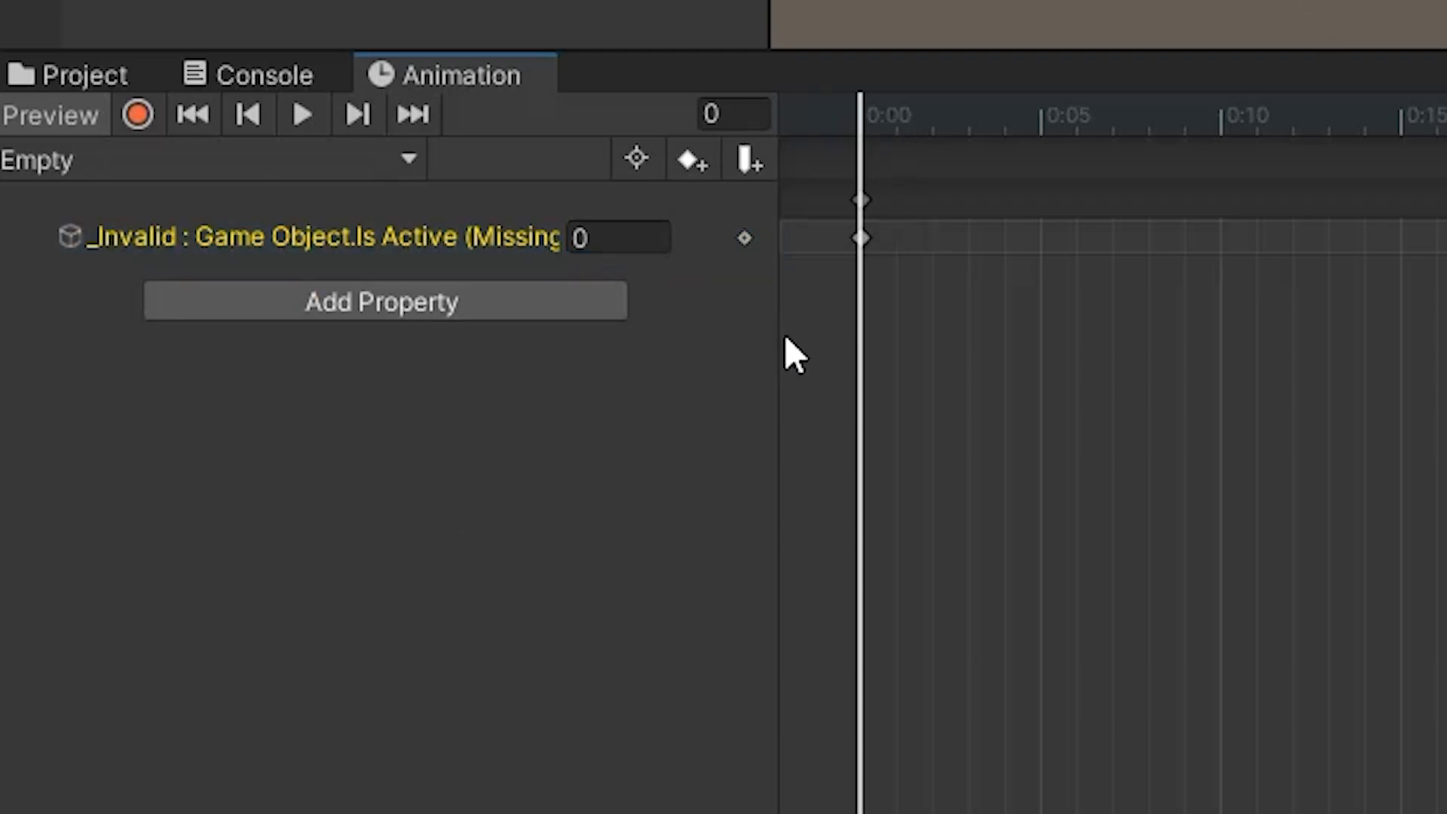
left_click_drag(785, 349, 1222, 324)
left_click(143, 241)
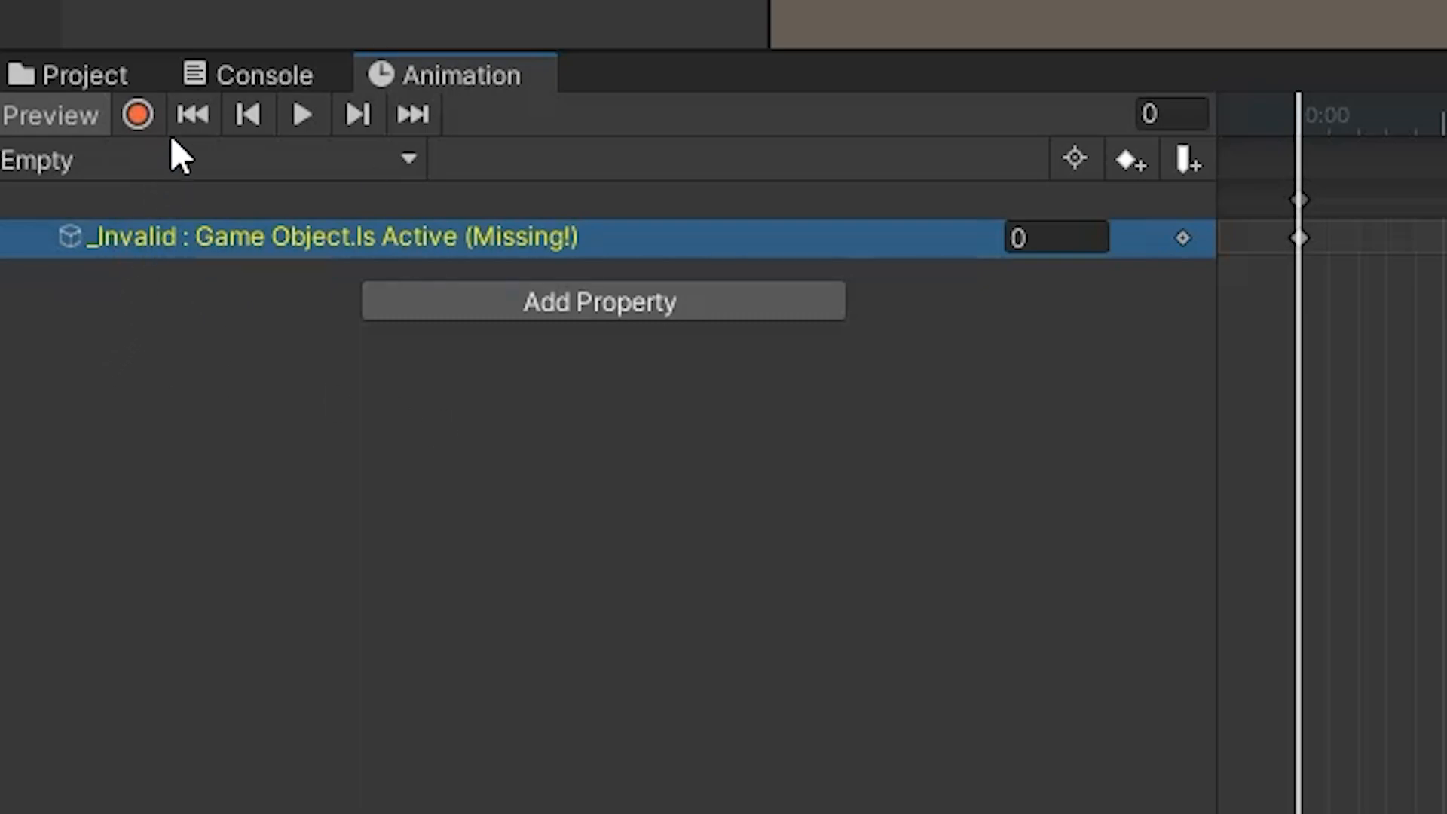
Step: Delete the duplicate avatar and reactivate the original Tyellow
left_click(128, 79)
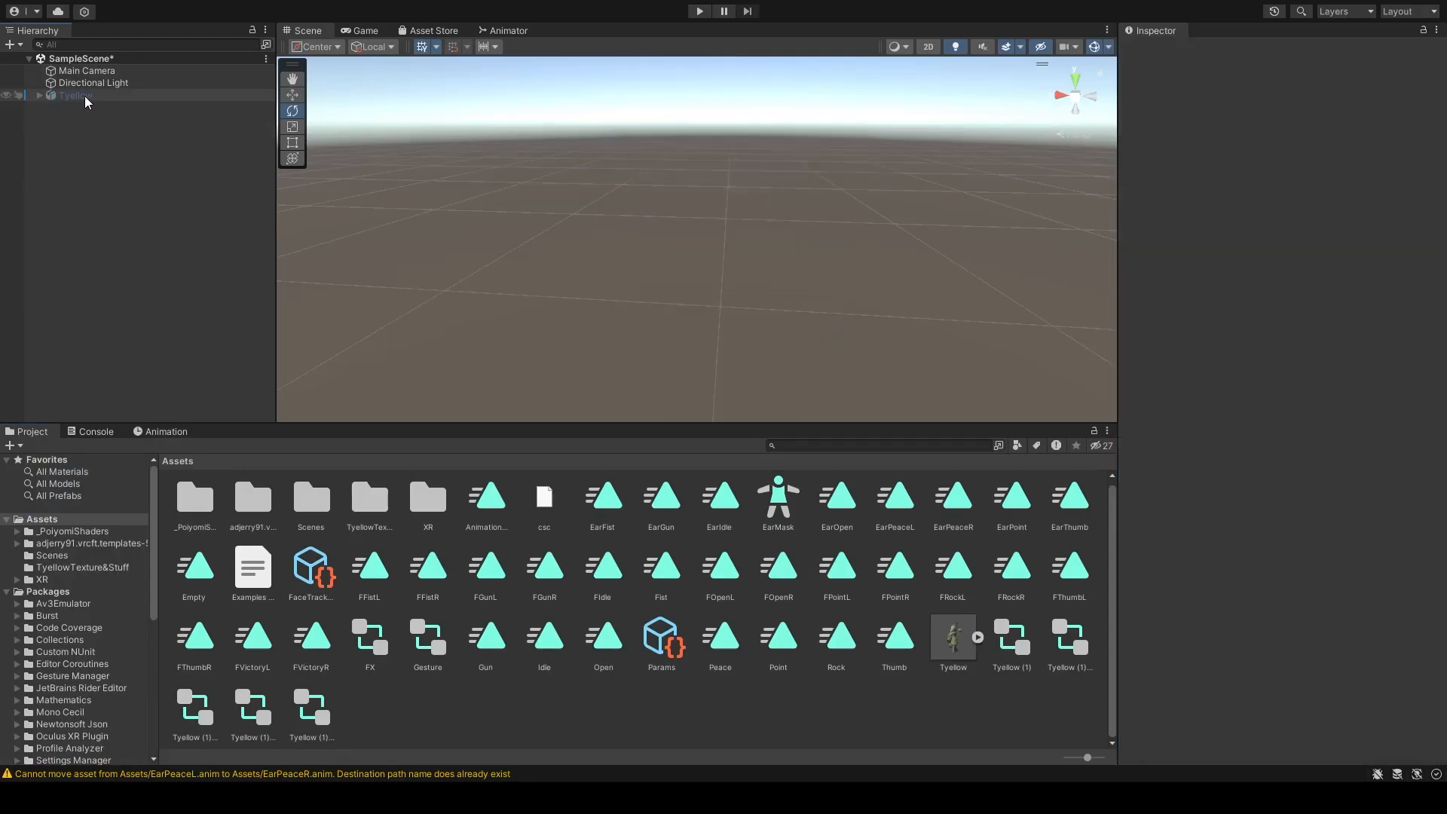
left_click(85, 97)
left_click(1159, 50)
scroll(1246, 475, "down", 10)
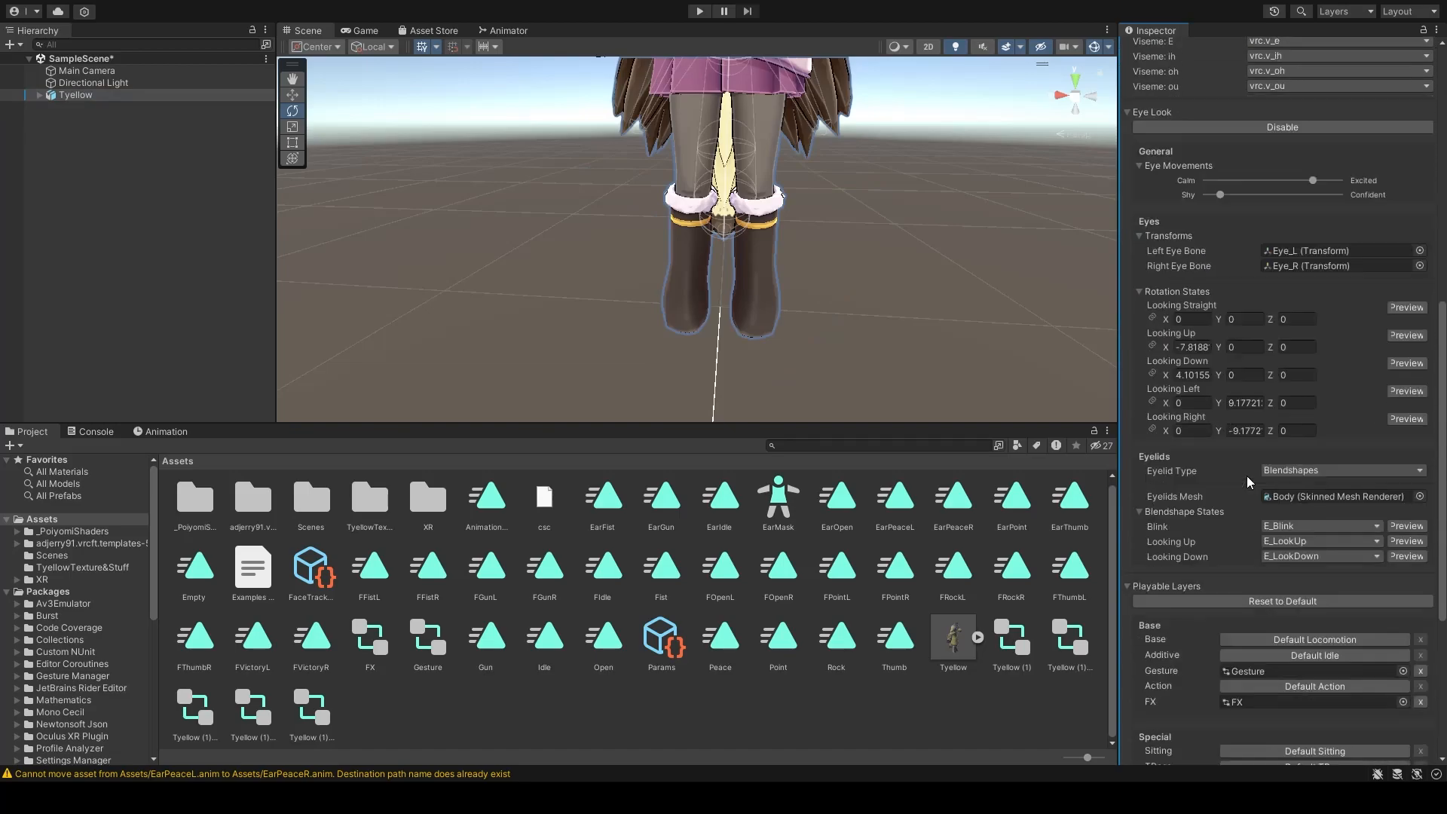
left_click(1269, 417)
double_click(1269, 417)
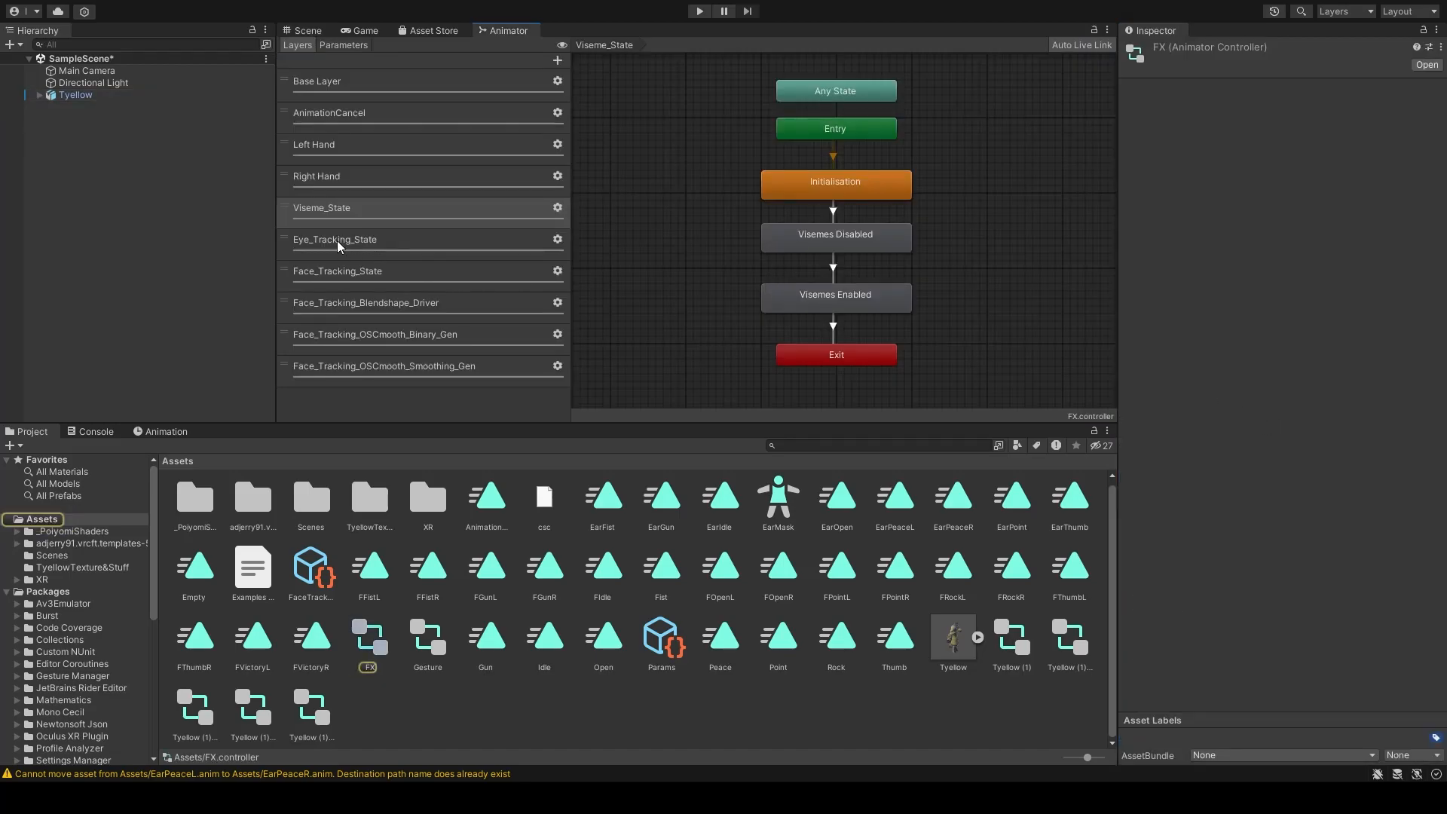
Step: Open the Gesture controller assigned in the Tyellow avatar descriptor's playable layers
left_click(185, 95)
scroll(1318, 452, "down", 10)
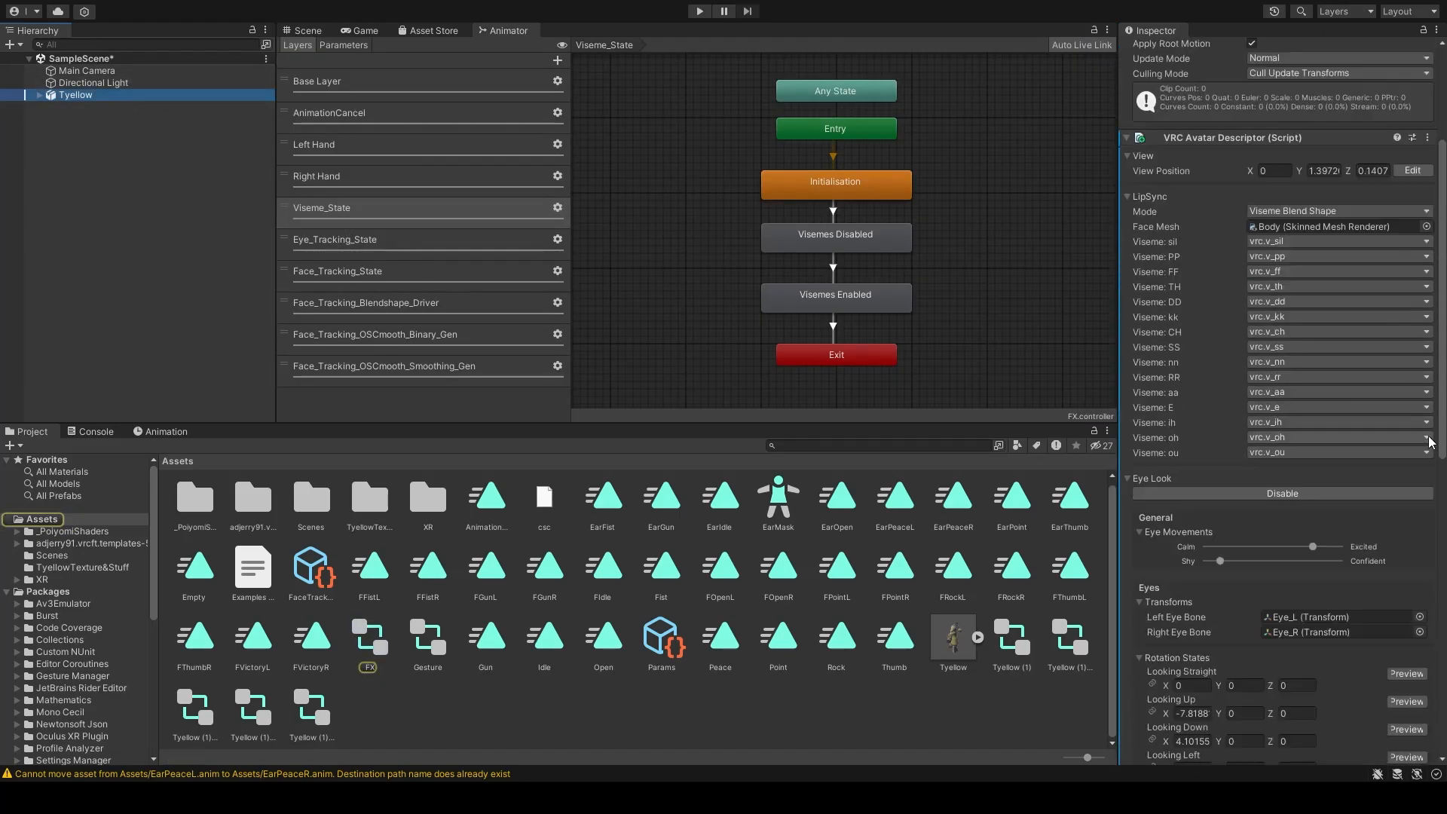
scroll(1286, 558, "down", 5)
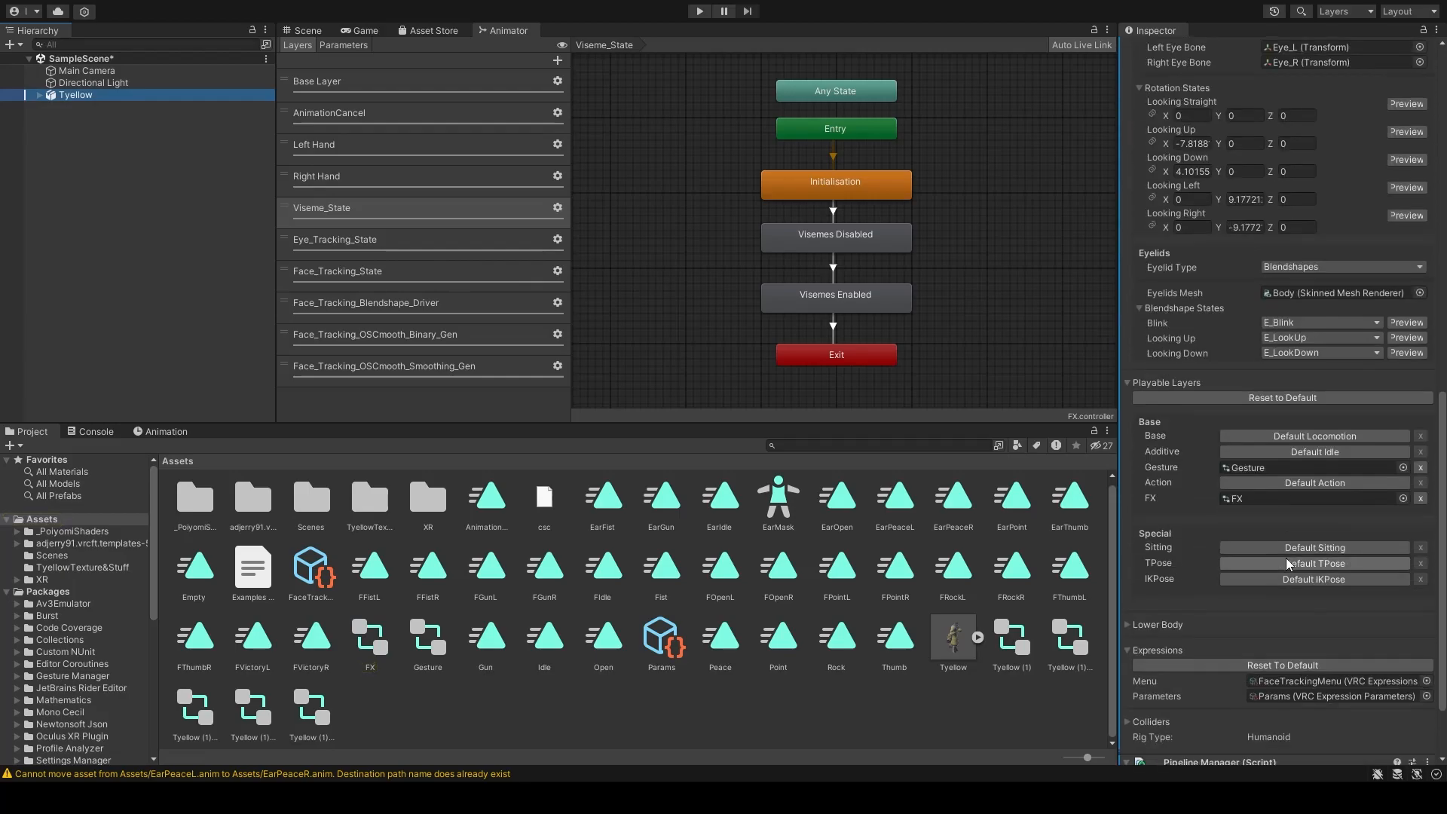
double_click(1263, 474)
Step: Assign the Empty animation as the motion of the EarIdle state in the EarHandLeft layer
scroll(870, 261, "up", 3)
left_click(455, 174)
left_click(469, 203)
scroll(746, 157, "down", 2)
scroll(746, 163, "down", 2)
middle_click_drag(746, 163, 740, 226)
left_click(731, 167)
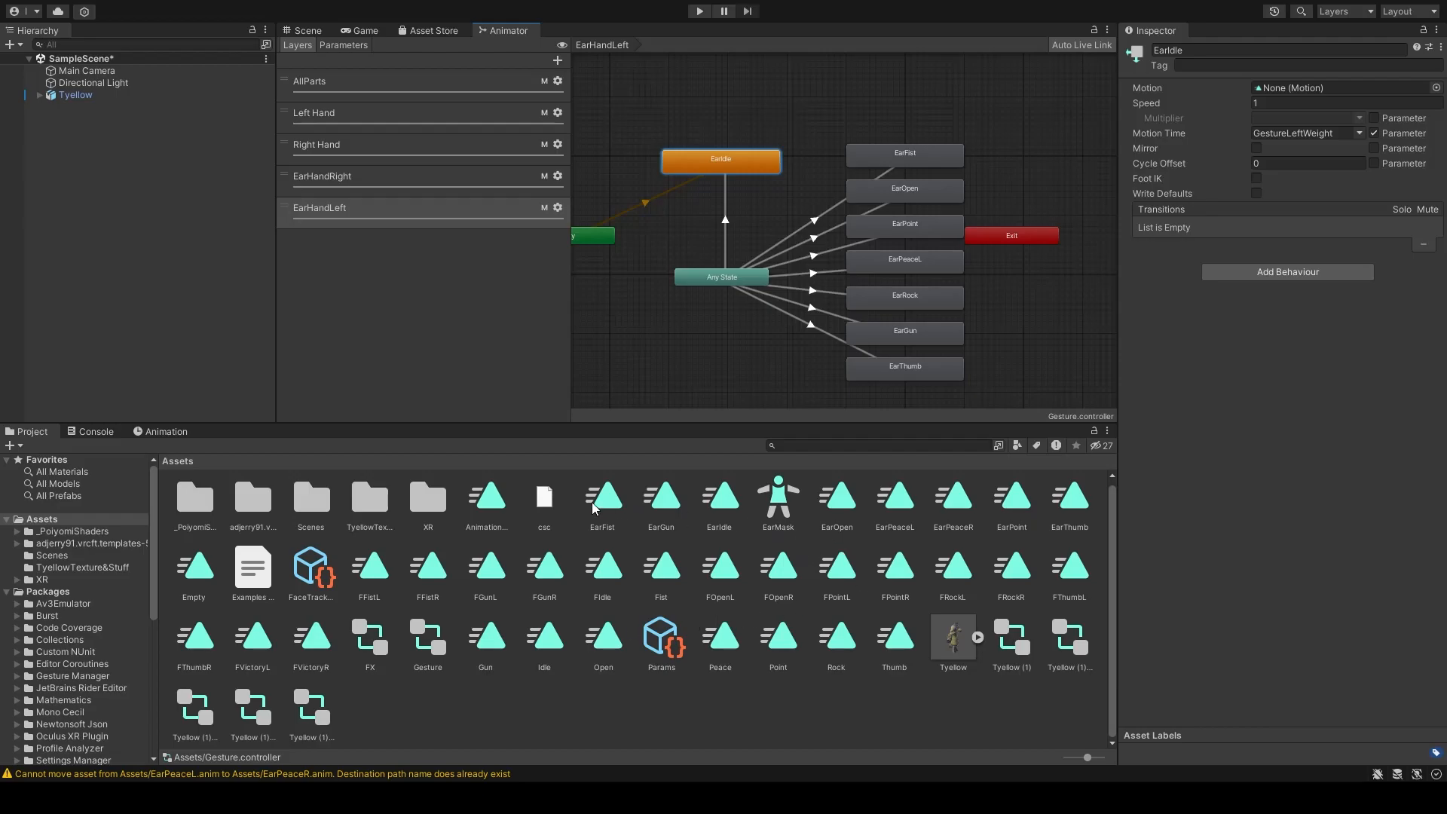
left_click_drag(192, 571, 1333, 96)
Step: Check the EarIdle state's motion in EarHandRight against its counterpart in EarHandLeft
left_click(484, 175)
left_click(495, 208)
left_click(495, 171)
left_click(697, 183)
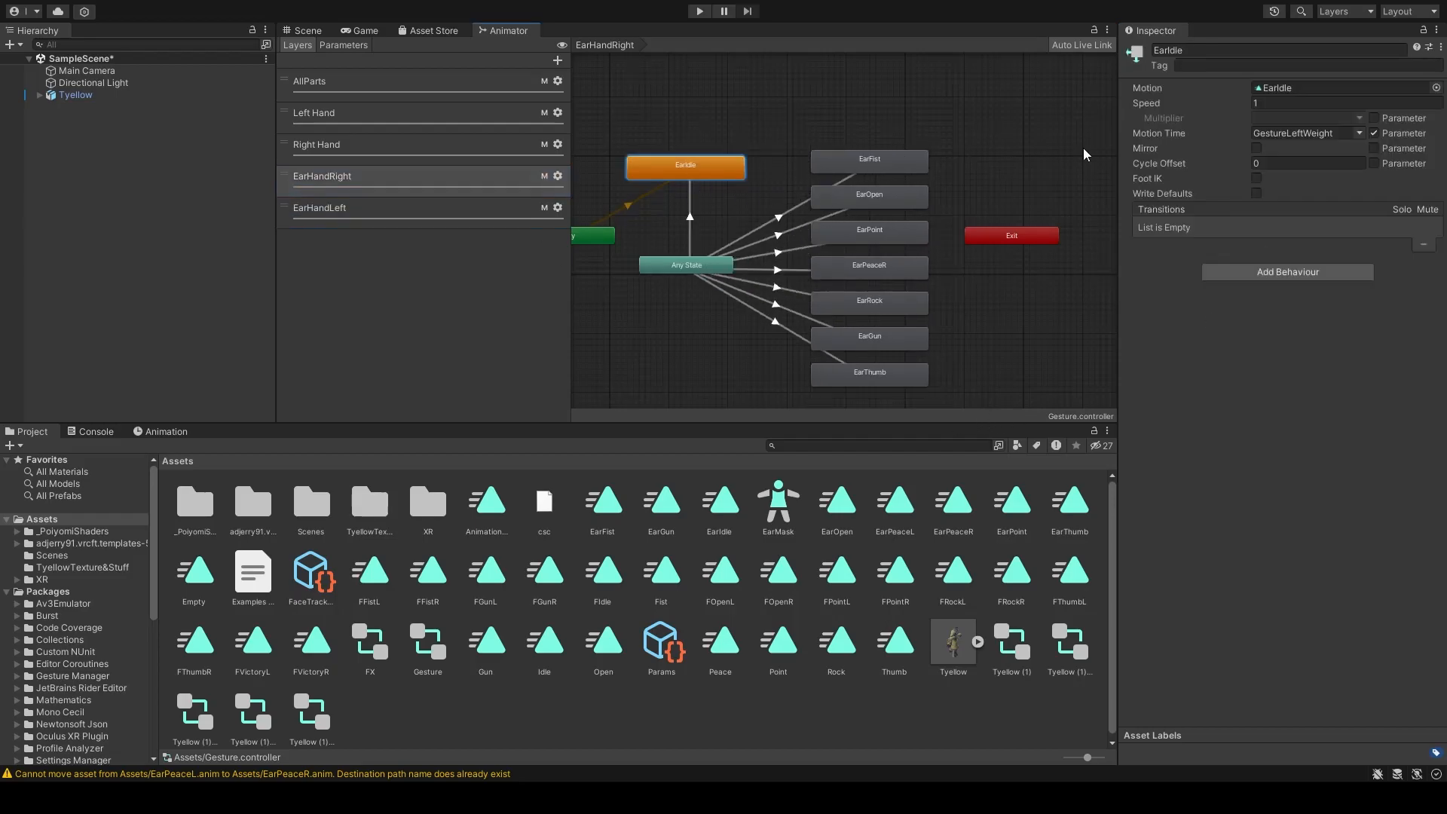
left_click(520, 209)
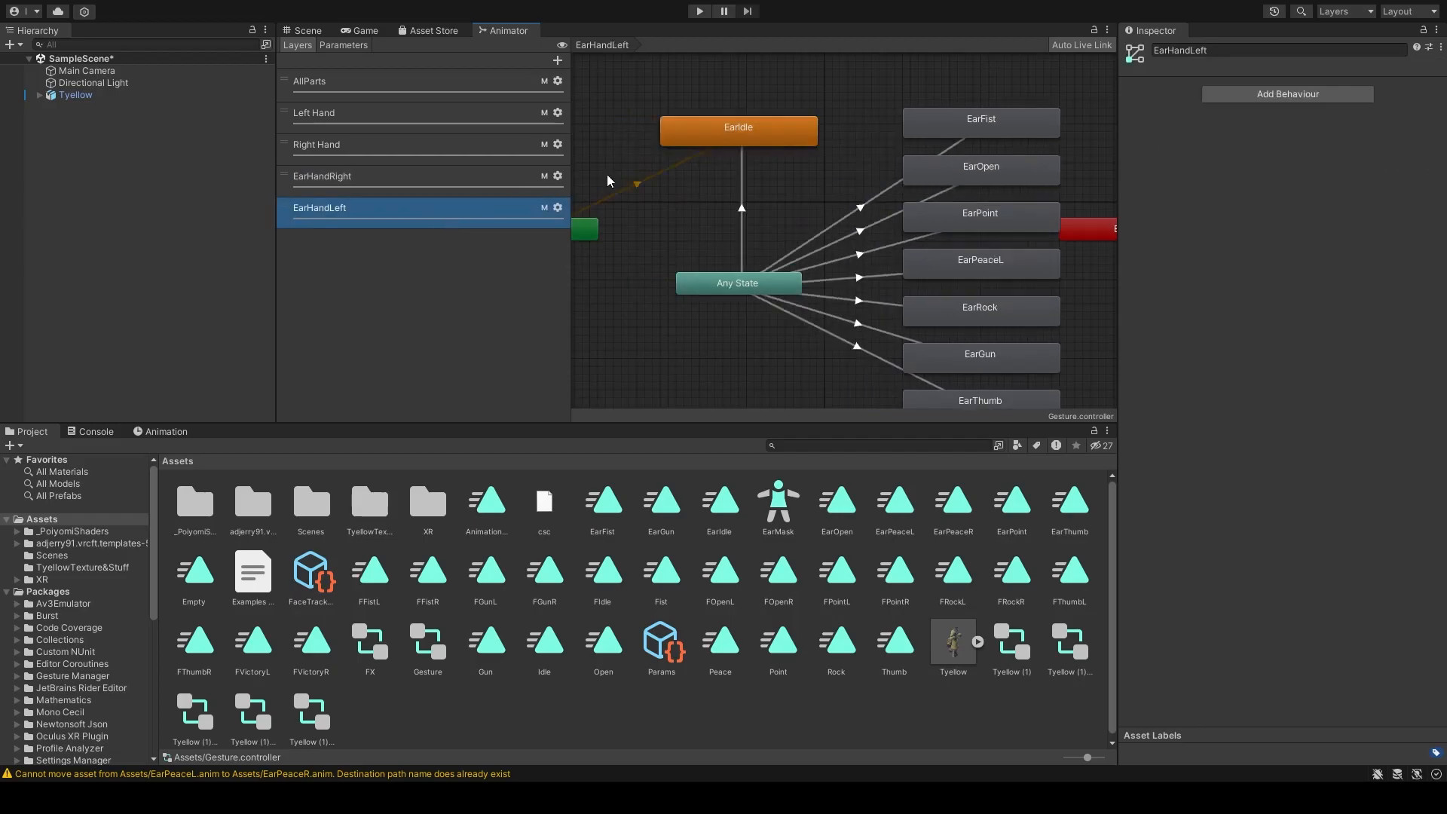
left_click(749, 123)
left_click(495, 182)
left_click(499, 205)
left_click(501, 178)
left_click(505, 205)
left_click(505, 176)
left_click(509, 205)
left_click(513, 176)
left_click(506, 205)
left_click(507, 181)
left_click(504, 209)
left_click(510, 181)
left_click(506, 210)
left_click(511, 184)
left_click(514, 210)
left_click(514, 187)
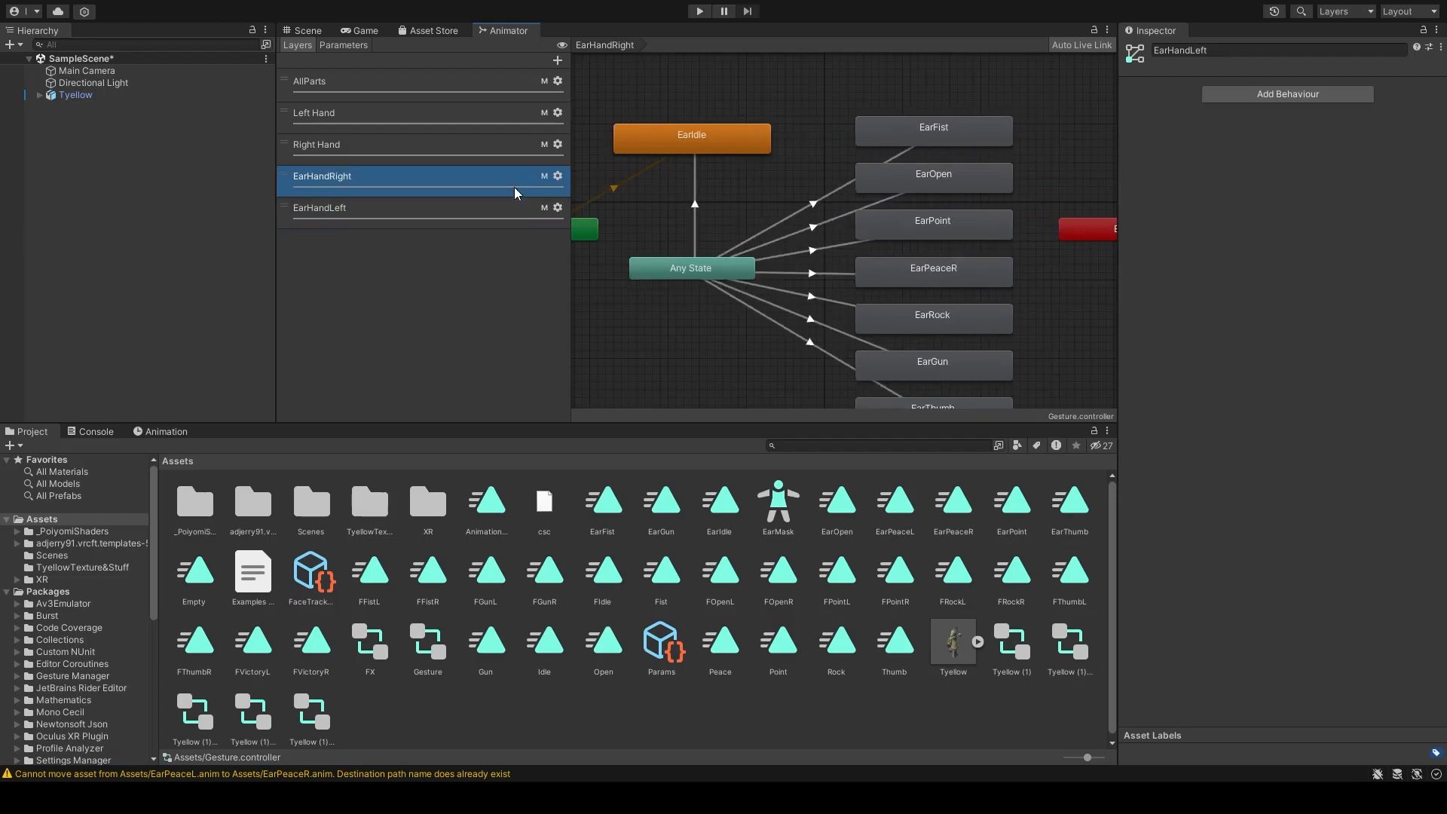
Step: Clear the missing controller reference from the Tyellow avatar's Animator component
left_click(666, 140)
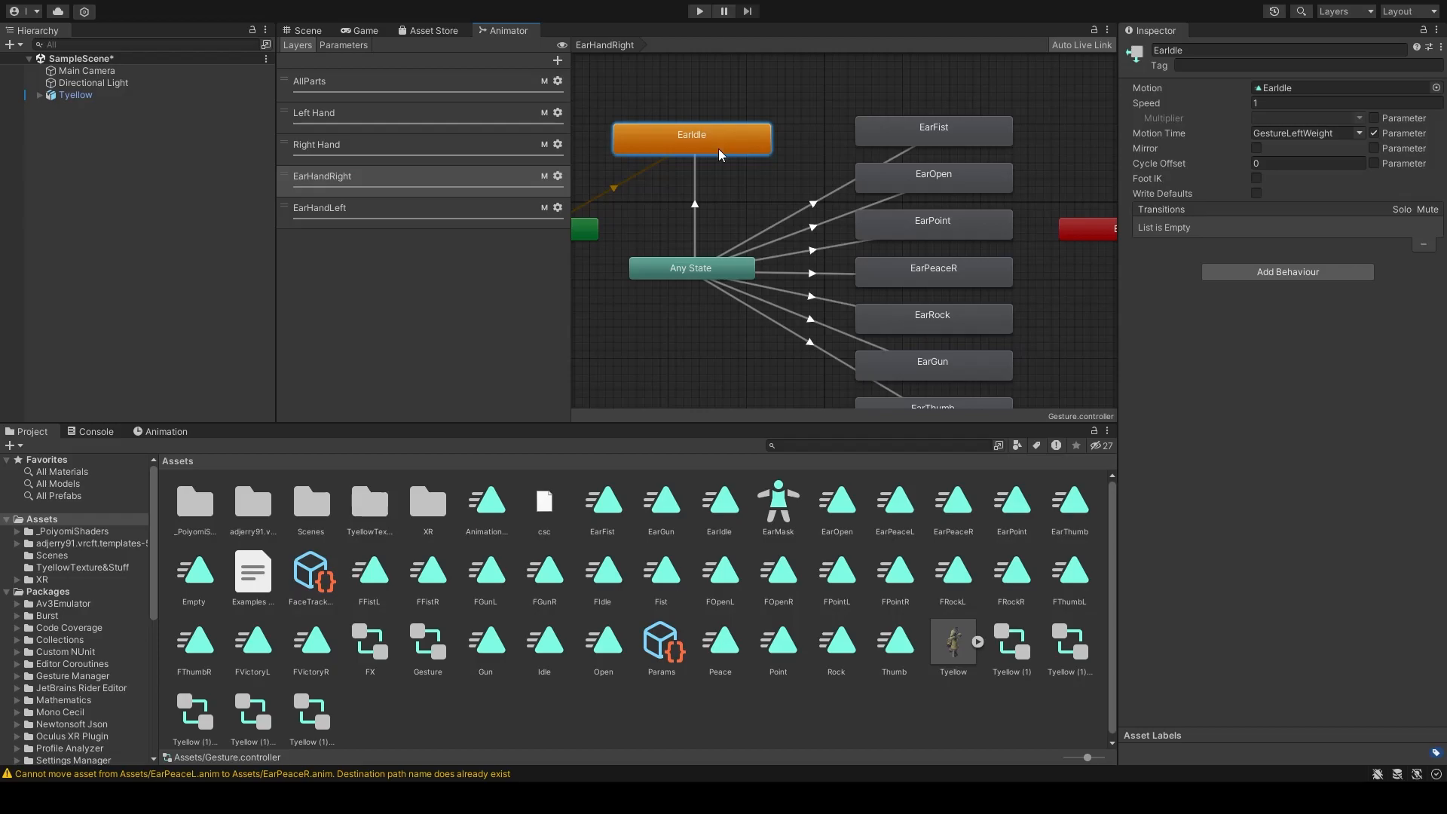
left_click(317, 31)
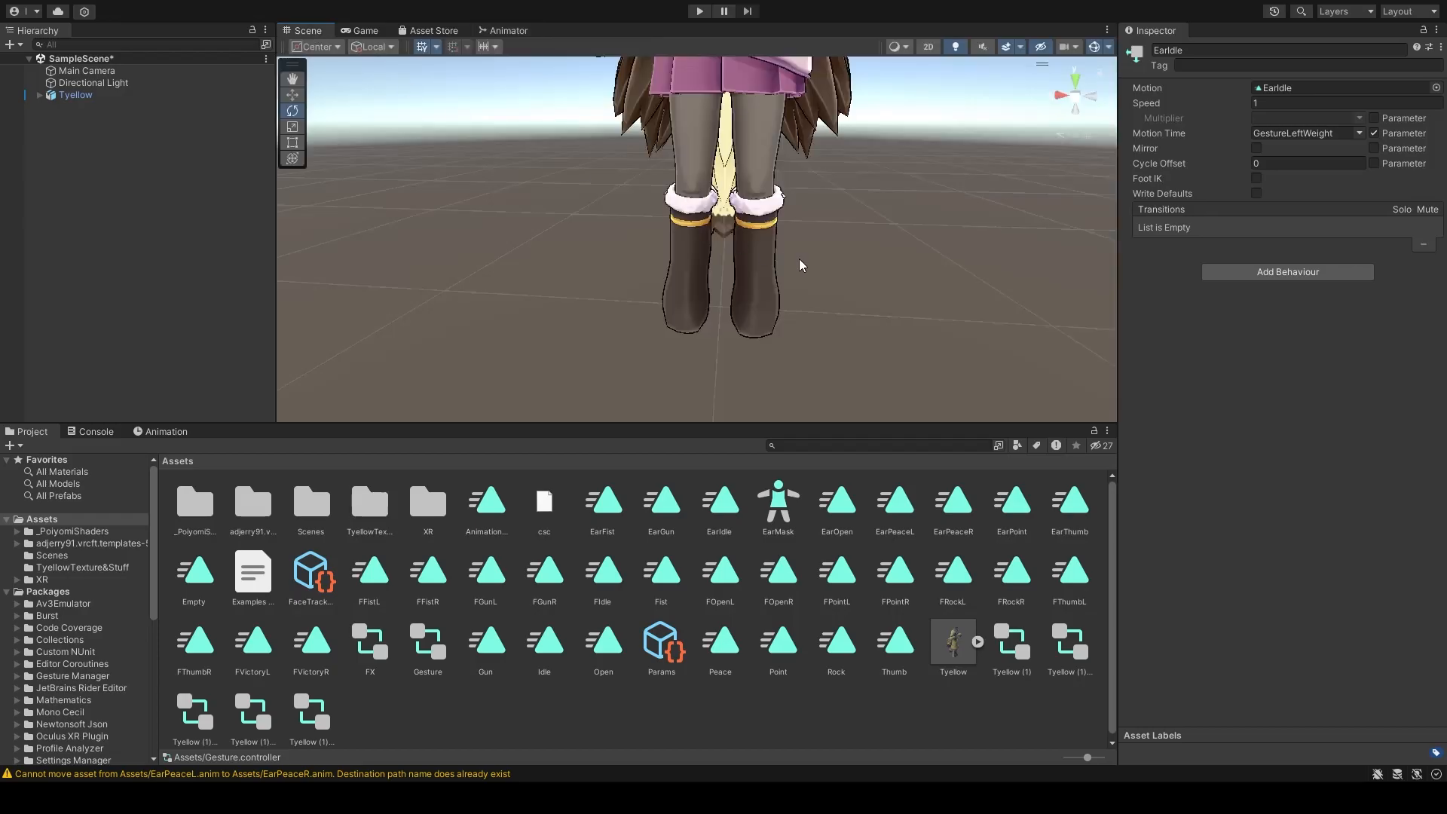
mouse_move(855, 213)
right_mouse_down()
mouse_move(883, 327)
mouse_move(875, 238)
mouse_move(894, 134)
mouse_move(908, 167)
mouse_move(1104, 292)
mouse_move(849, 203)
right_mouse_up()
key("s")
key("w")
key("s")
key("w")
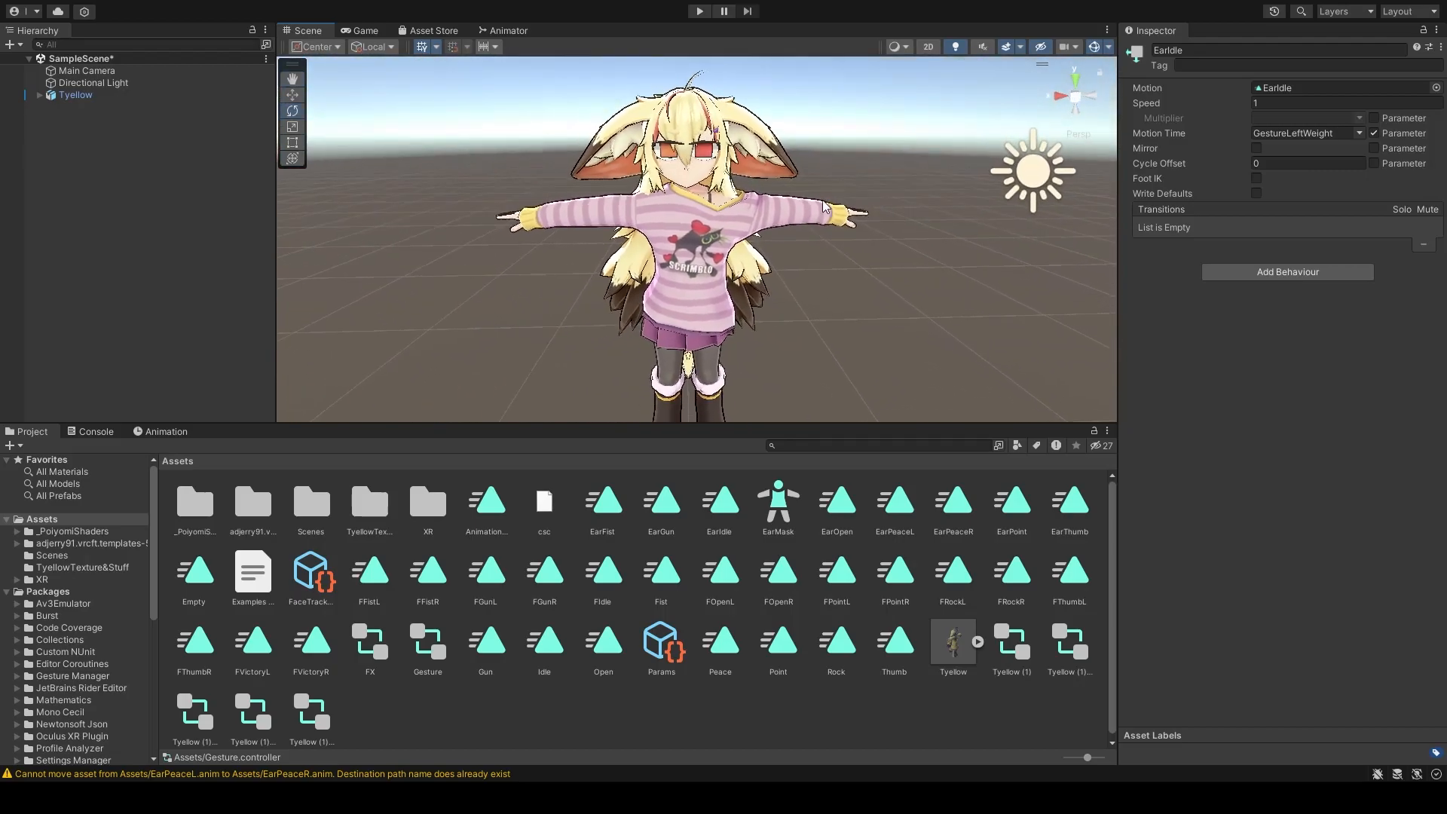
left_click(161, 96)
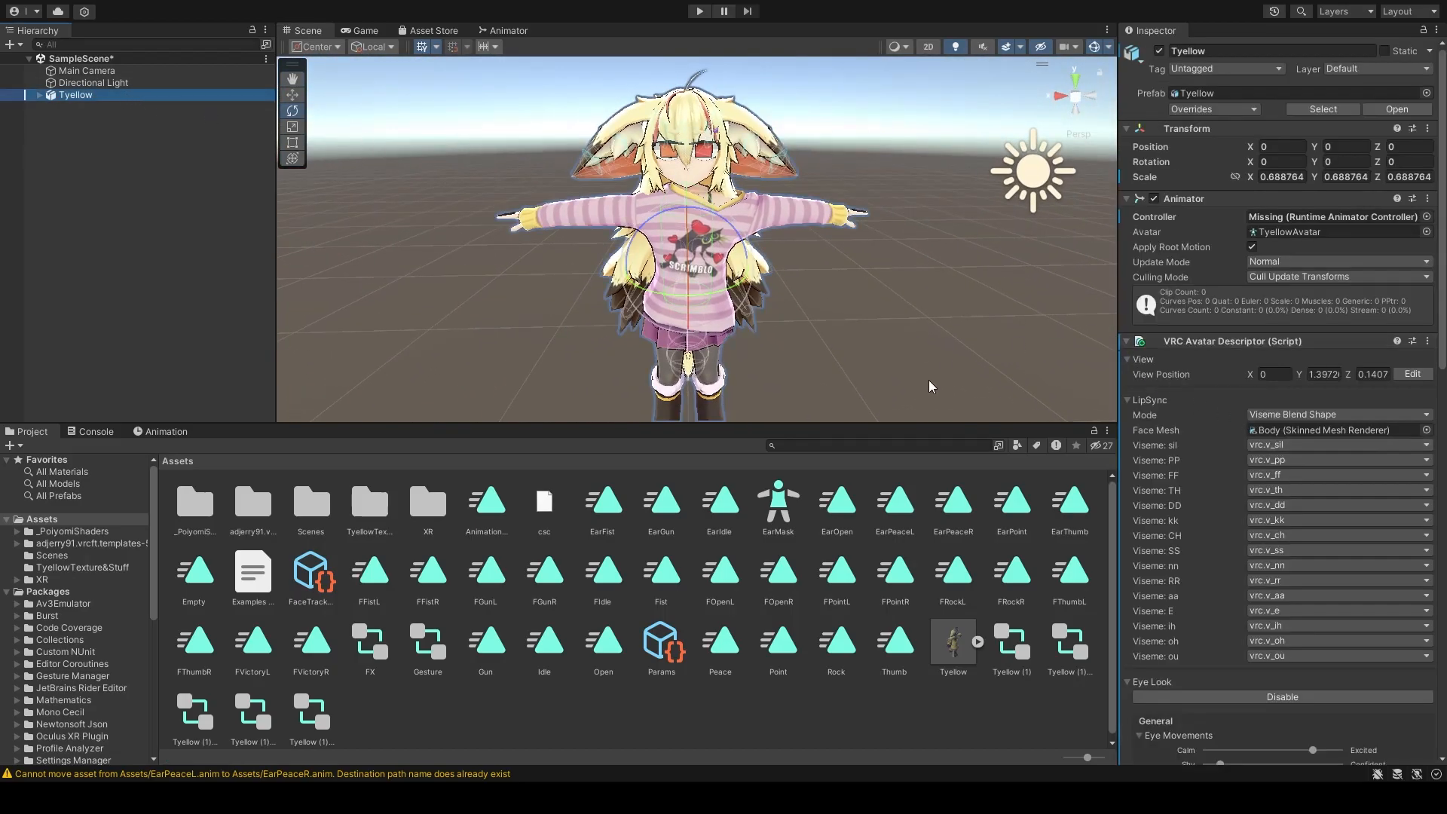
left_click(1312, 219)
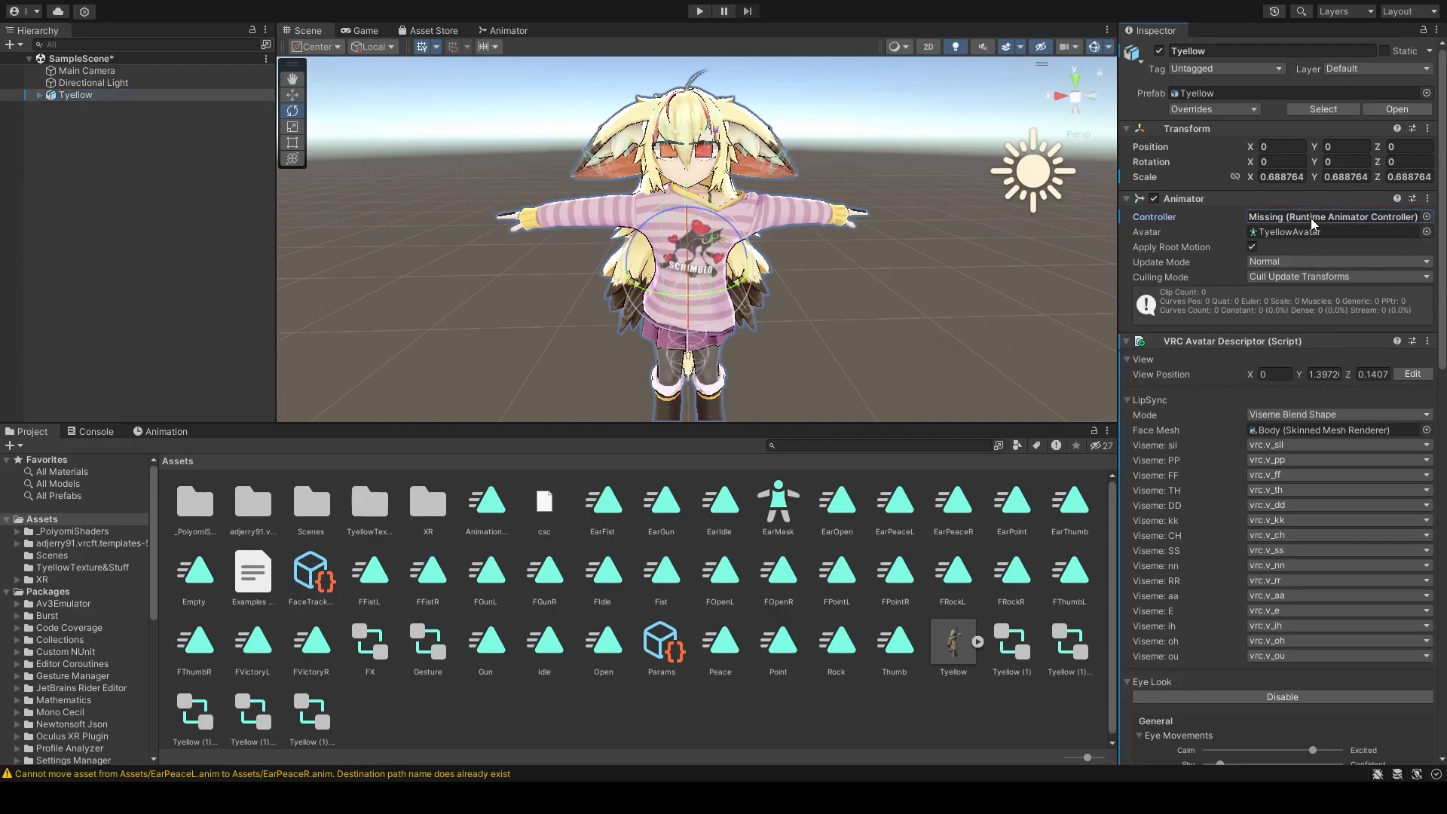
key("Delete")
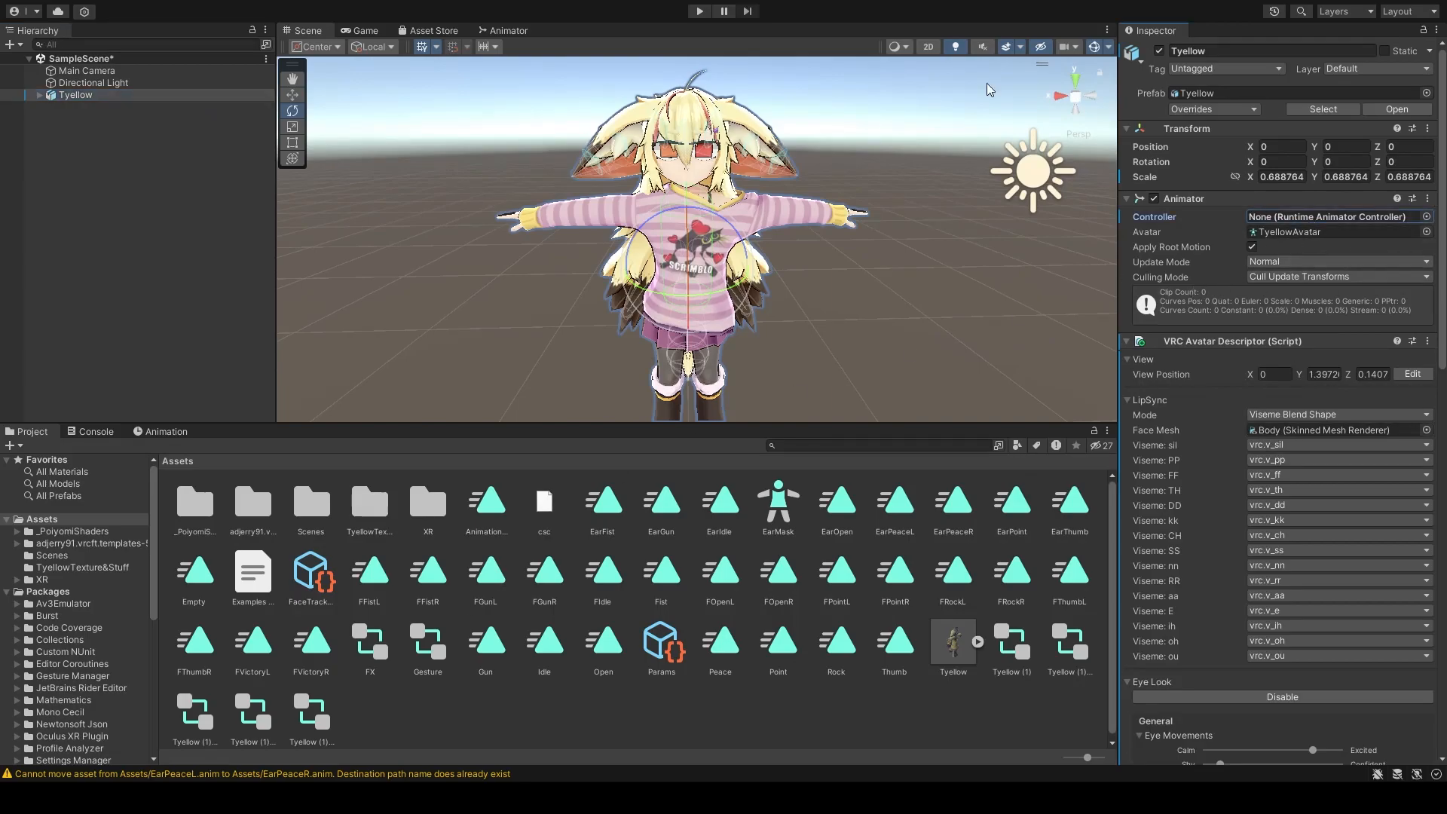
Step: Enter Play mode and assign the Gesture controller to Tyellow's Animator component
left_click(699, 11)
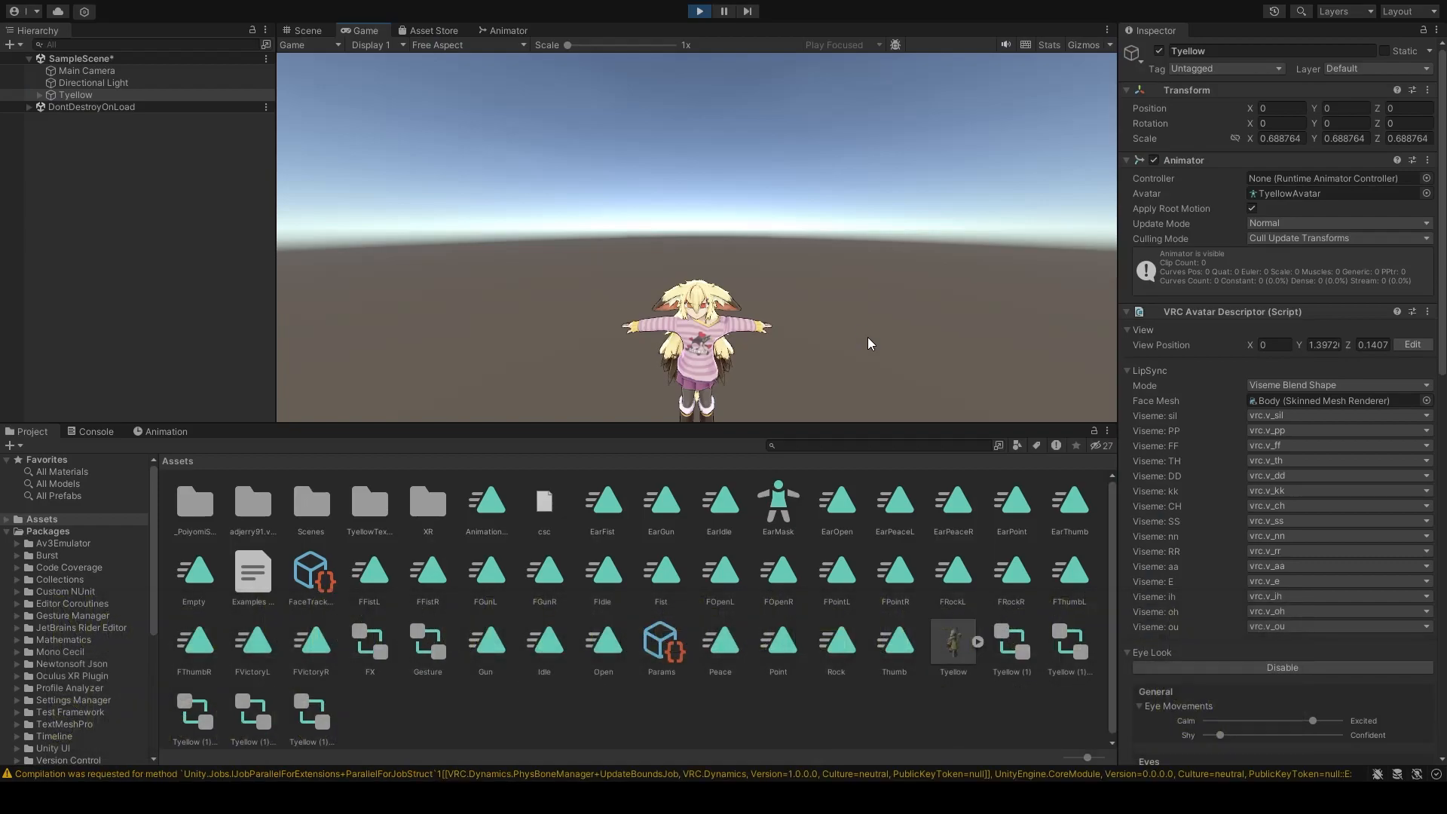
scroll(789, 590, "down", 1)
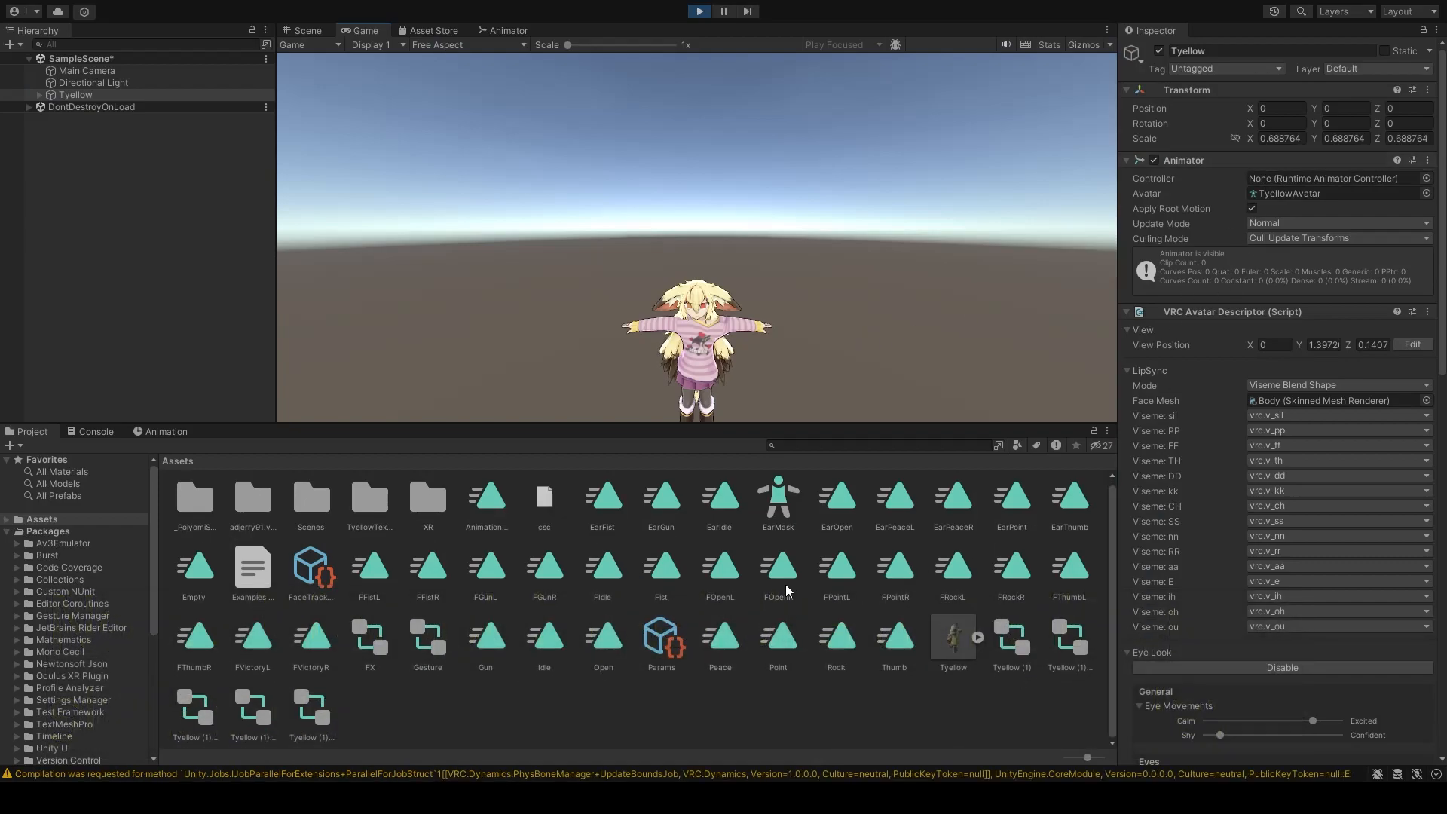
left_click_drag(427, 641, 1314, 177)
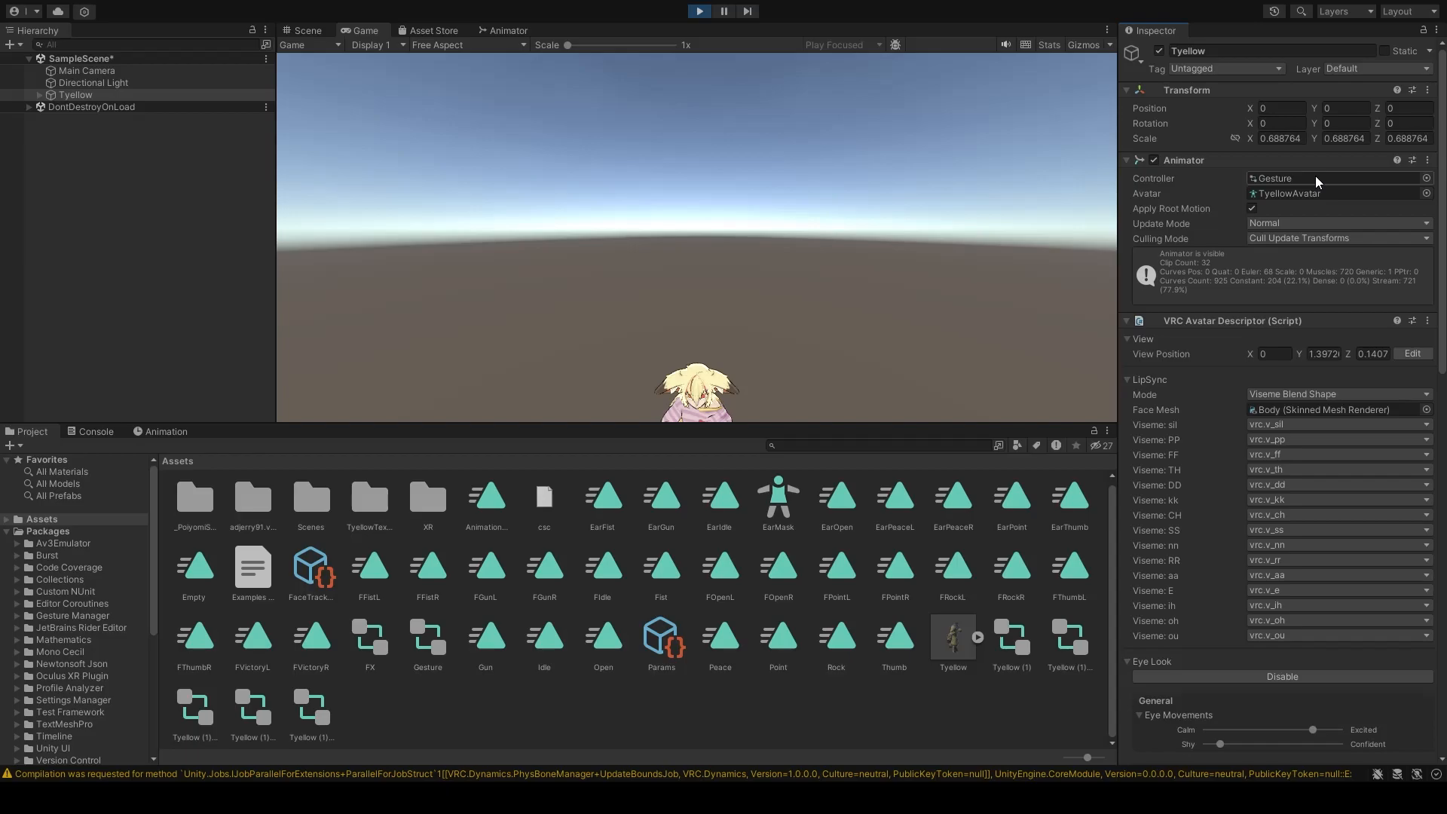
Step: Open the Gesture controller from the avatar's playable layers and dock a widened Animator window beside the Inspector
scroll(1307, 322, "down", 20)
scroll(1311, 336, "down", 1)
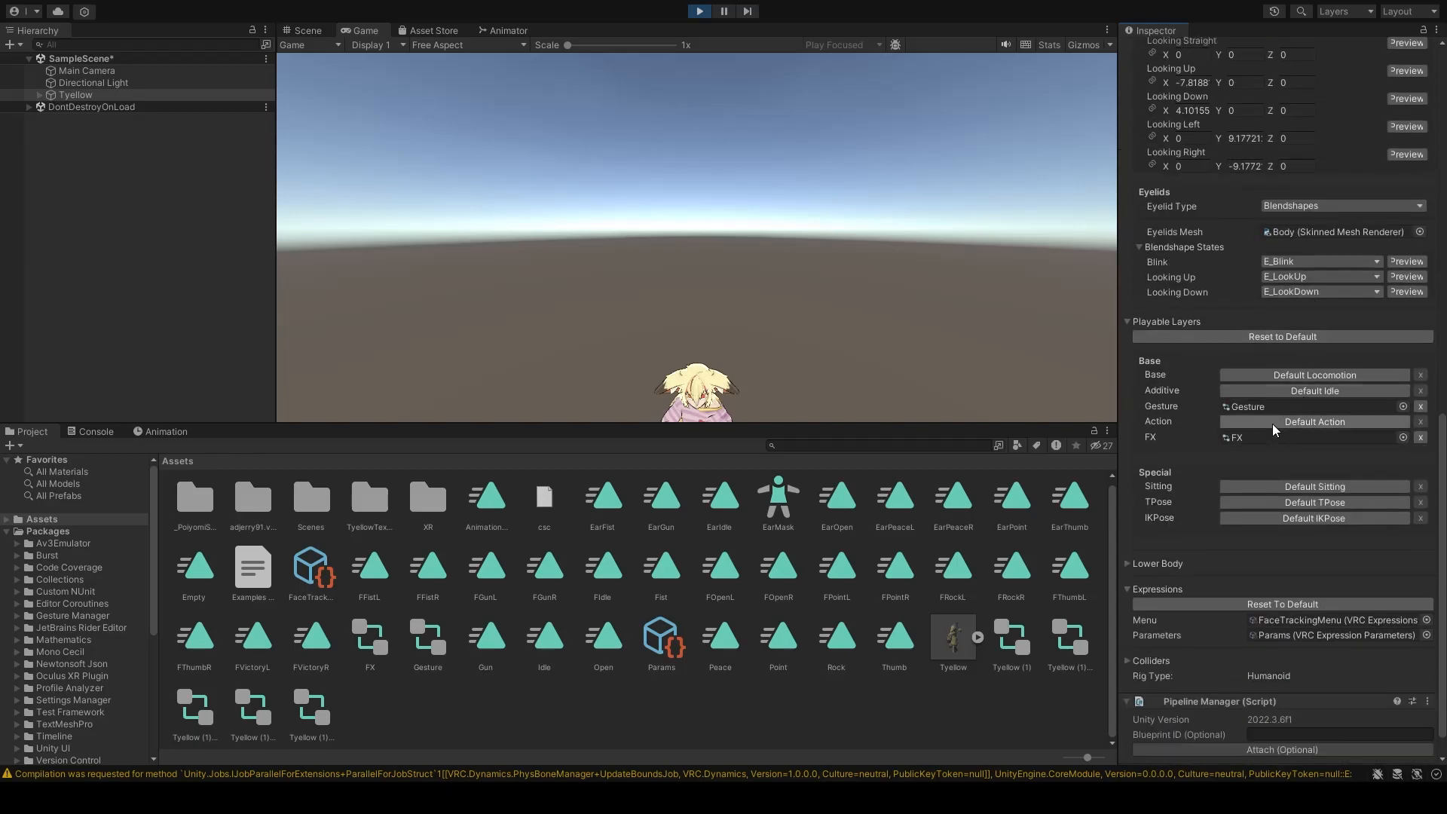
double_click(1275, 412)
left_click(309, 32)
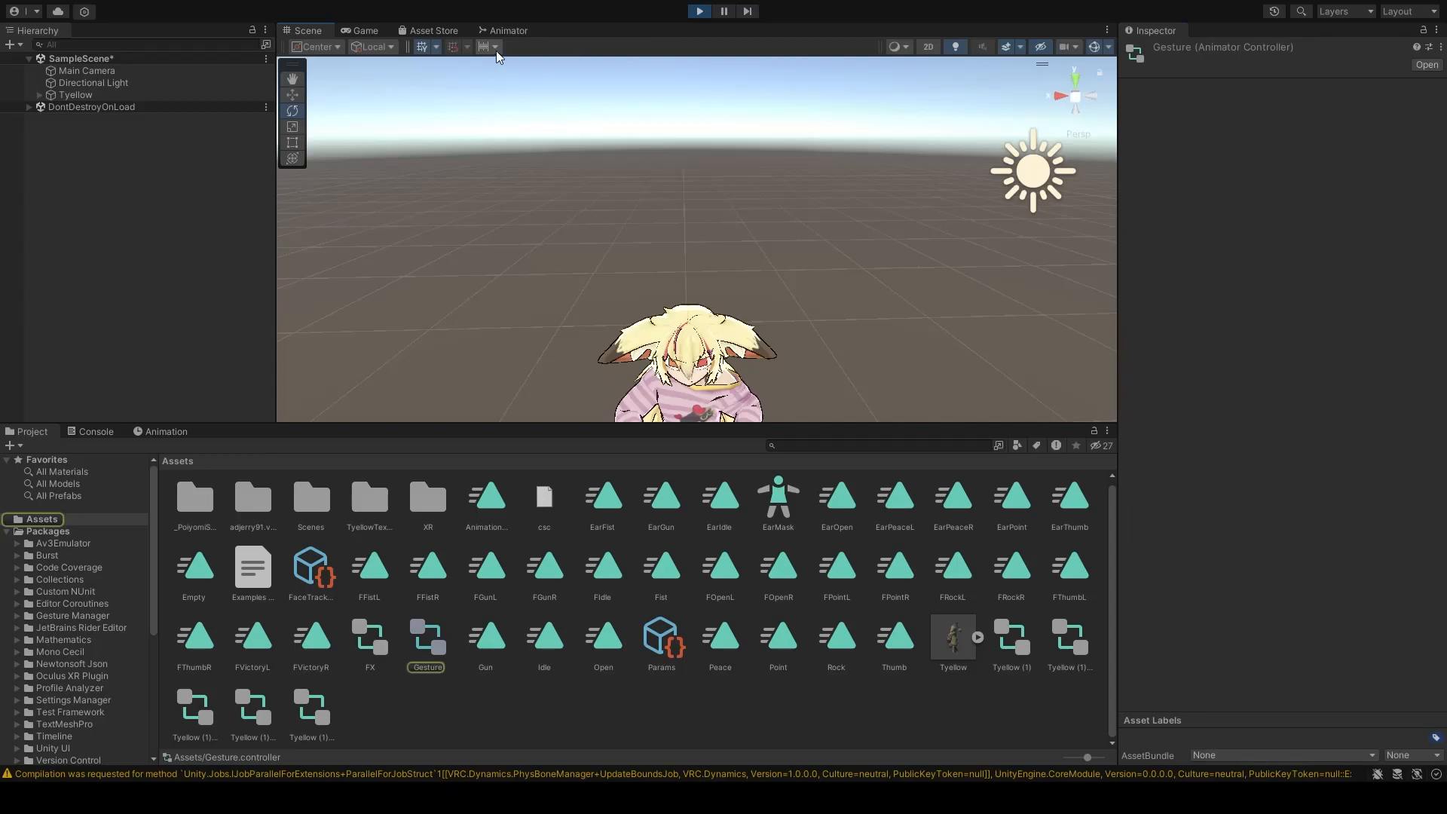
left_click(512, 30)
left_click_drag(512, 25, 1217, 35)
left_click_drag(1119, 158, 905, 171)
Step: Frame the avatar's upper body and test its left-hand gestures by setting GestureLeft to 1 and 3
scroll(611, 295, "up", 3)
right_click_drag(580, 287, 630, 344)
key("w")
key("f")
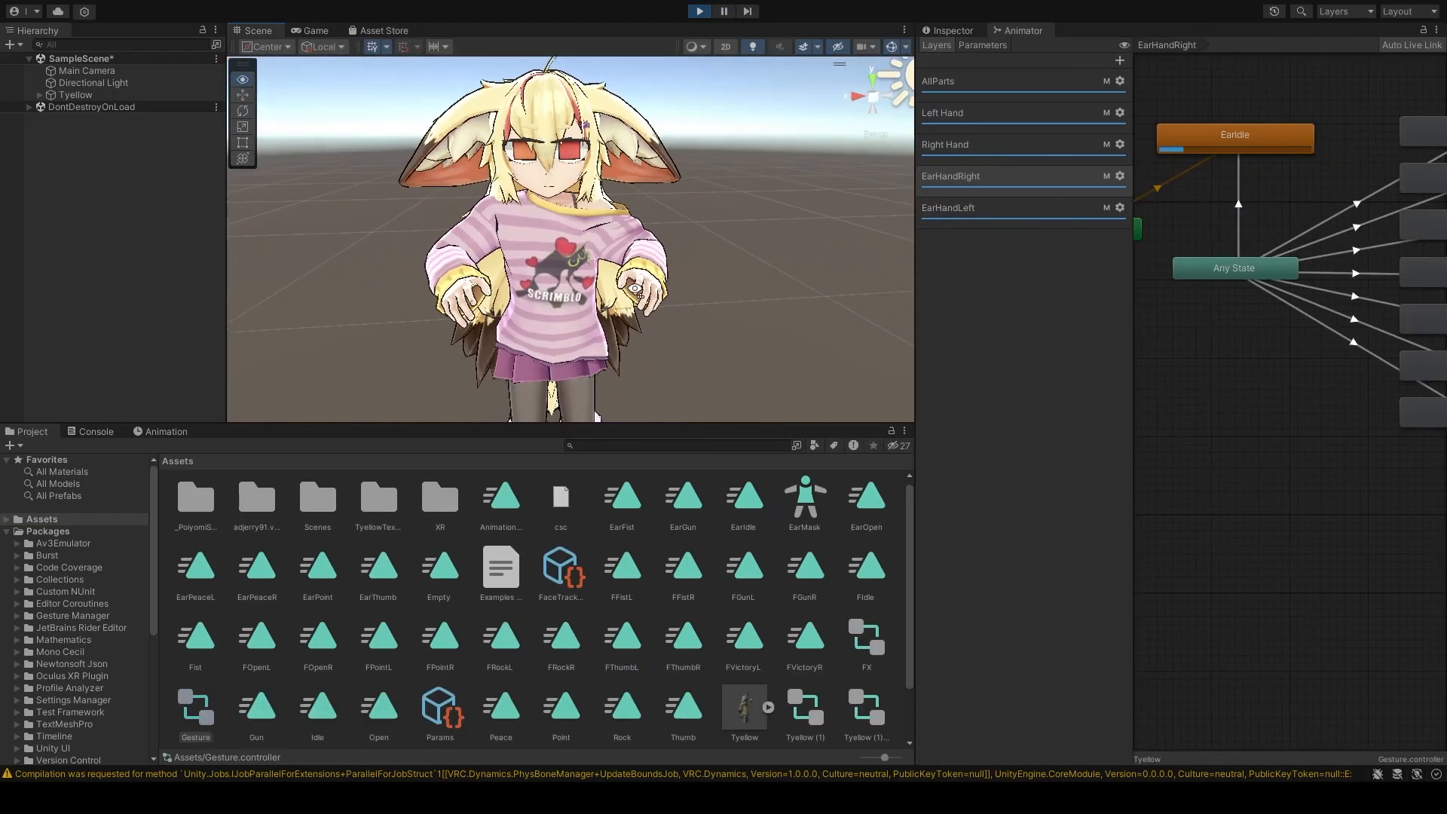
left_click(987, 45)
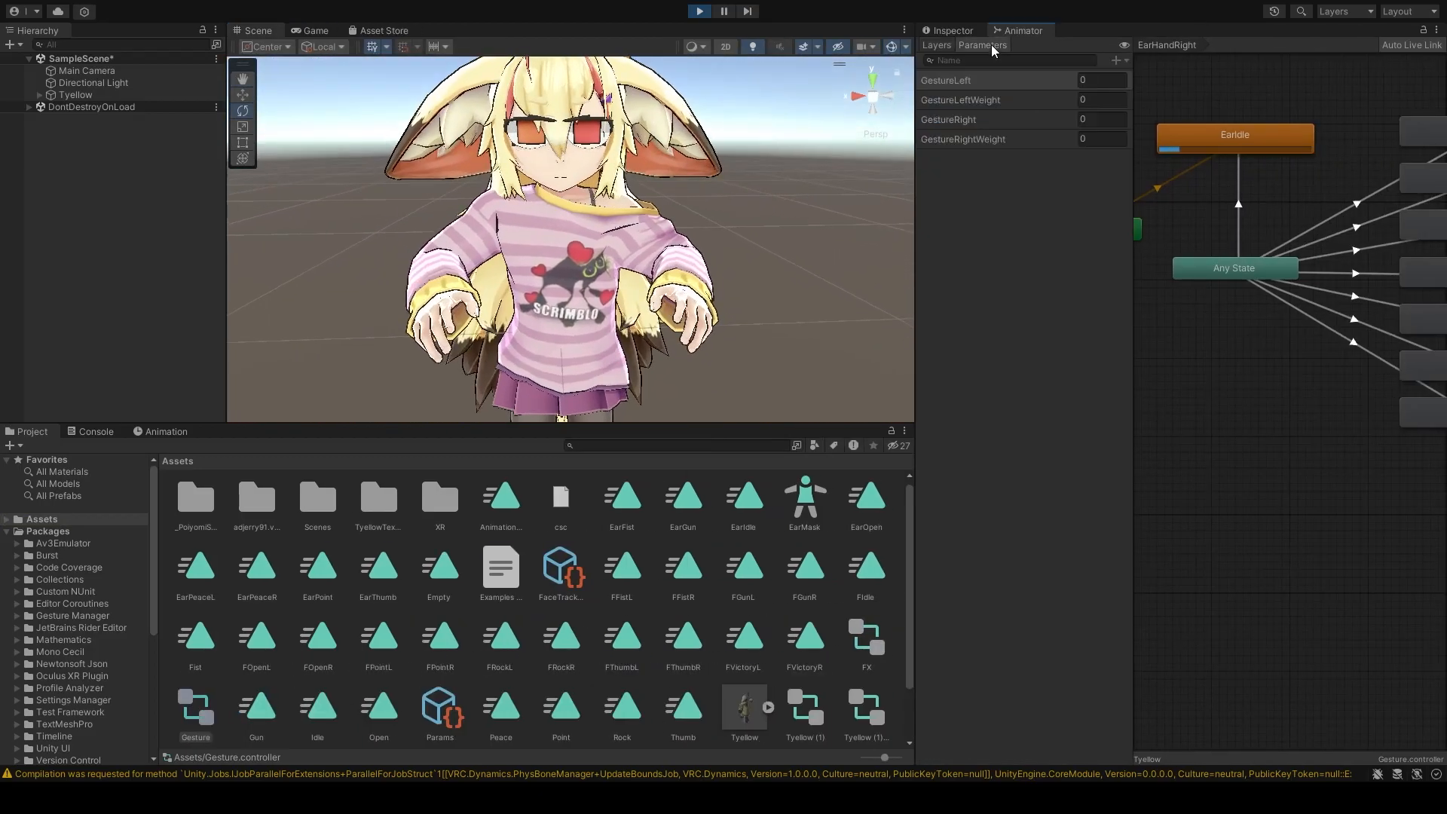
left_click(944, 46)
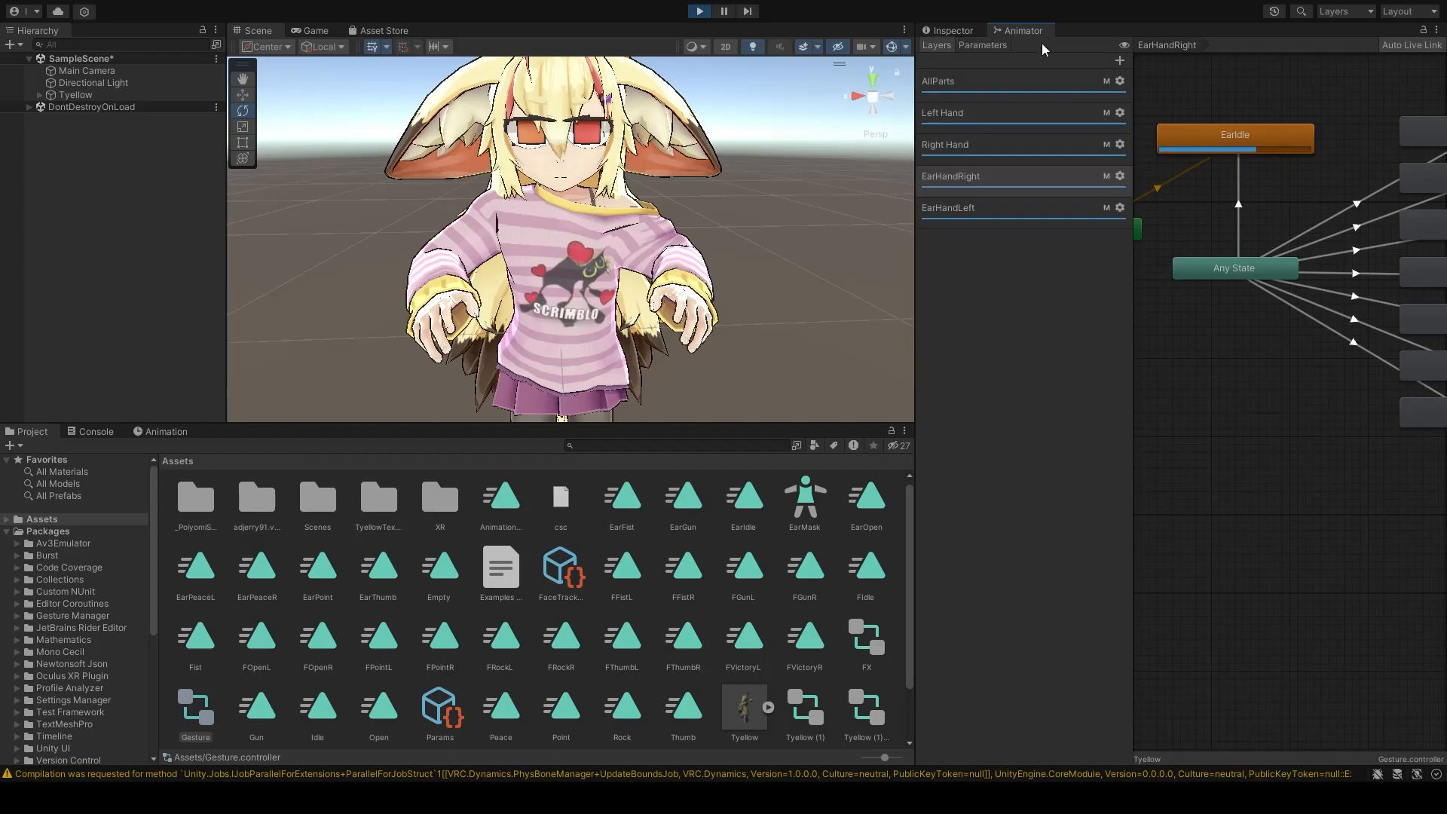
left_click(990, 43)
left_click(1099, 80)
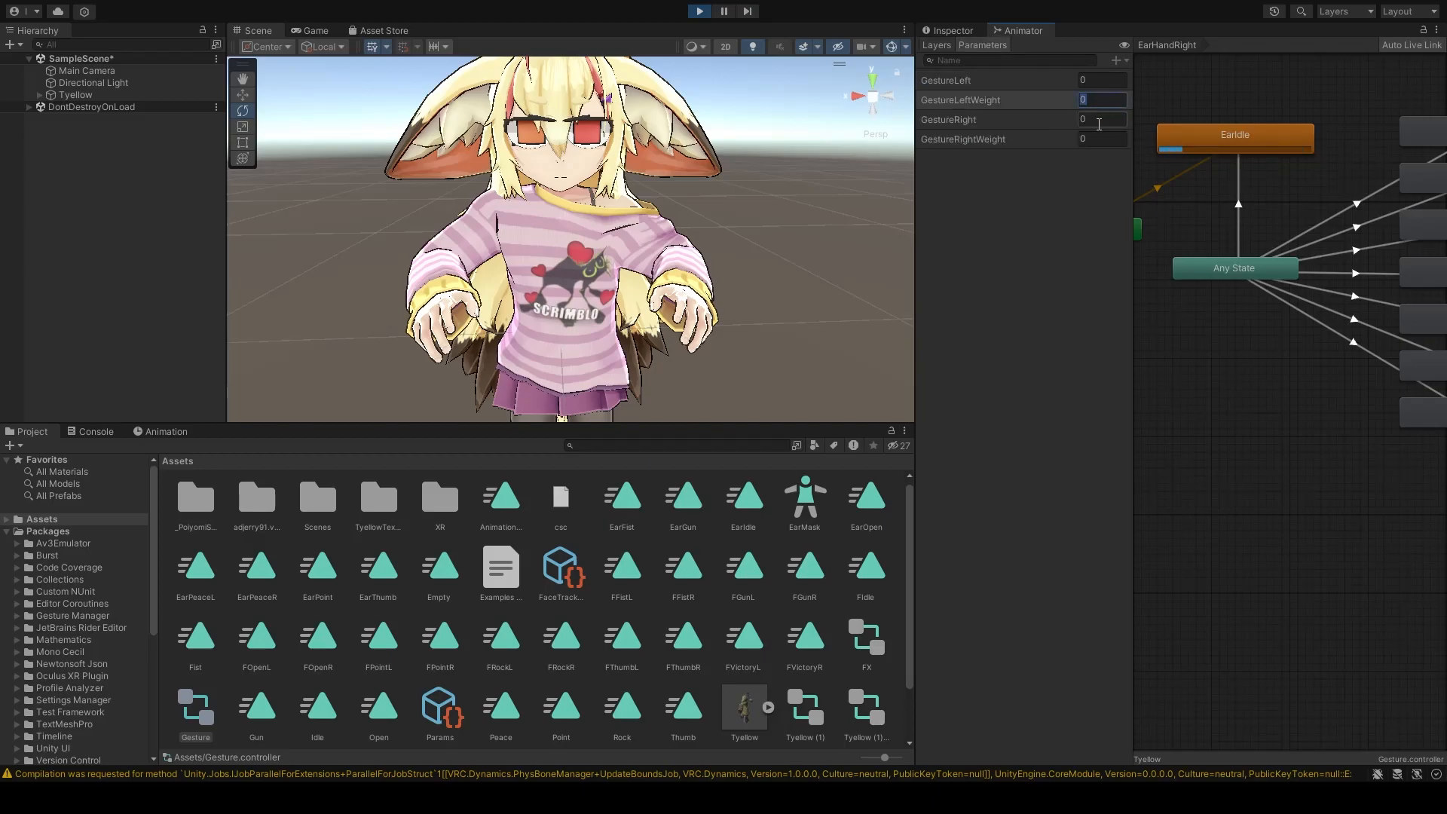
key("BackSpace")
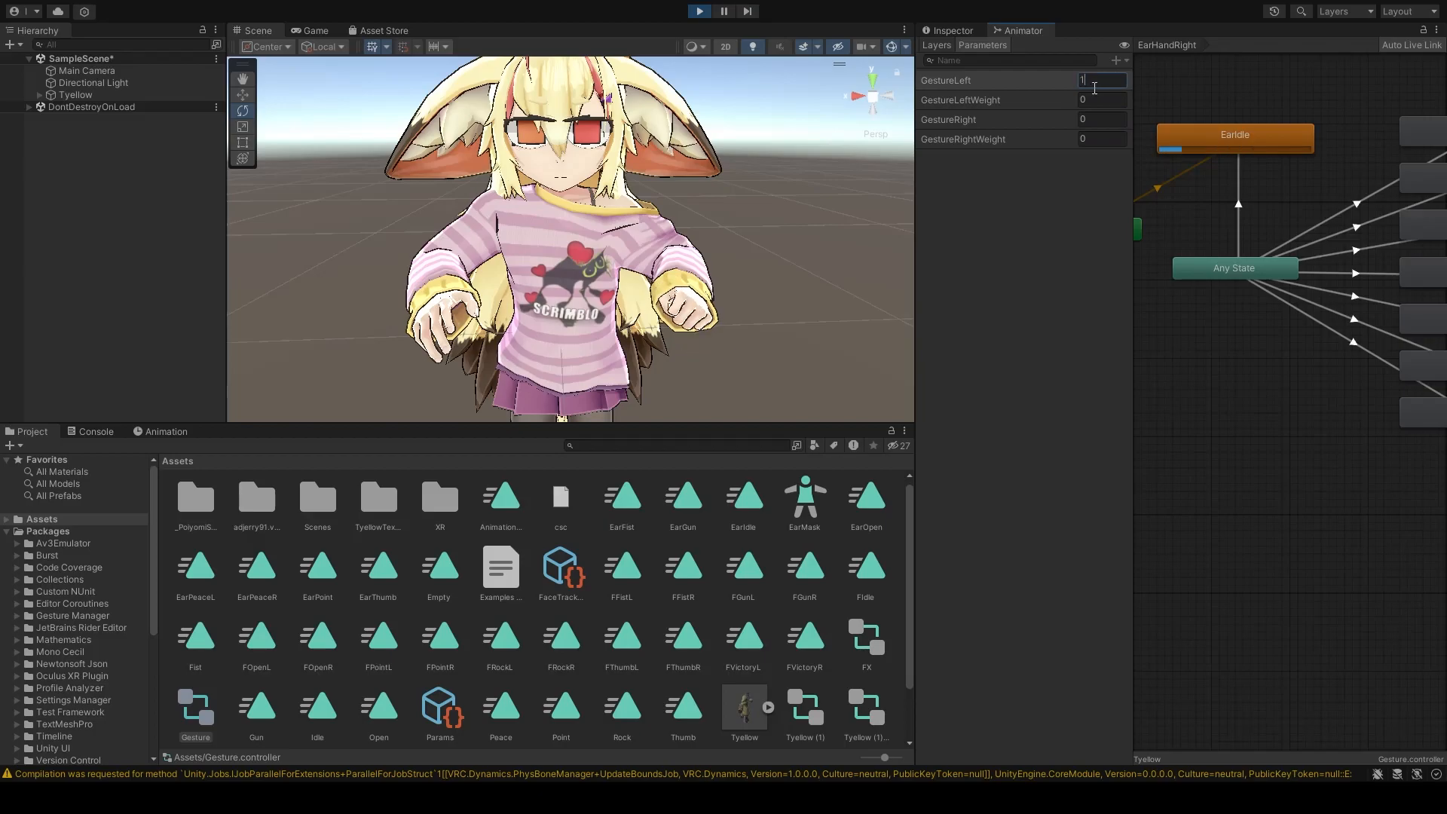
type("1")
key("BackSpace")
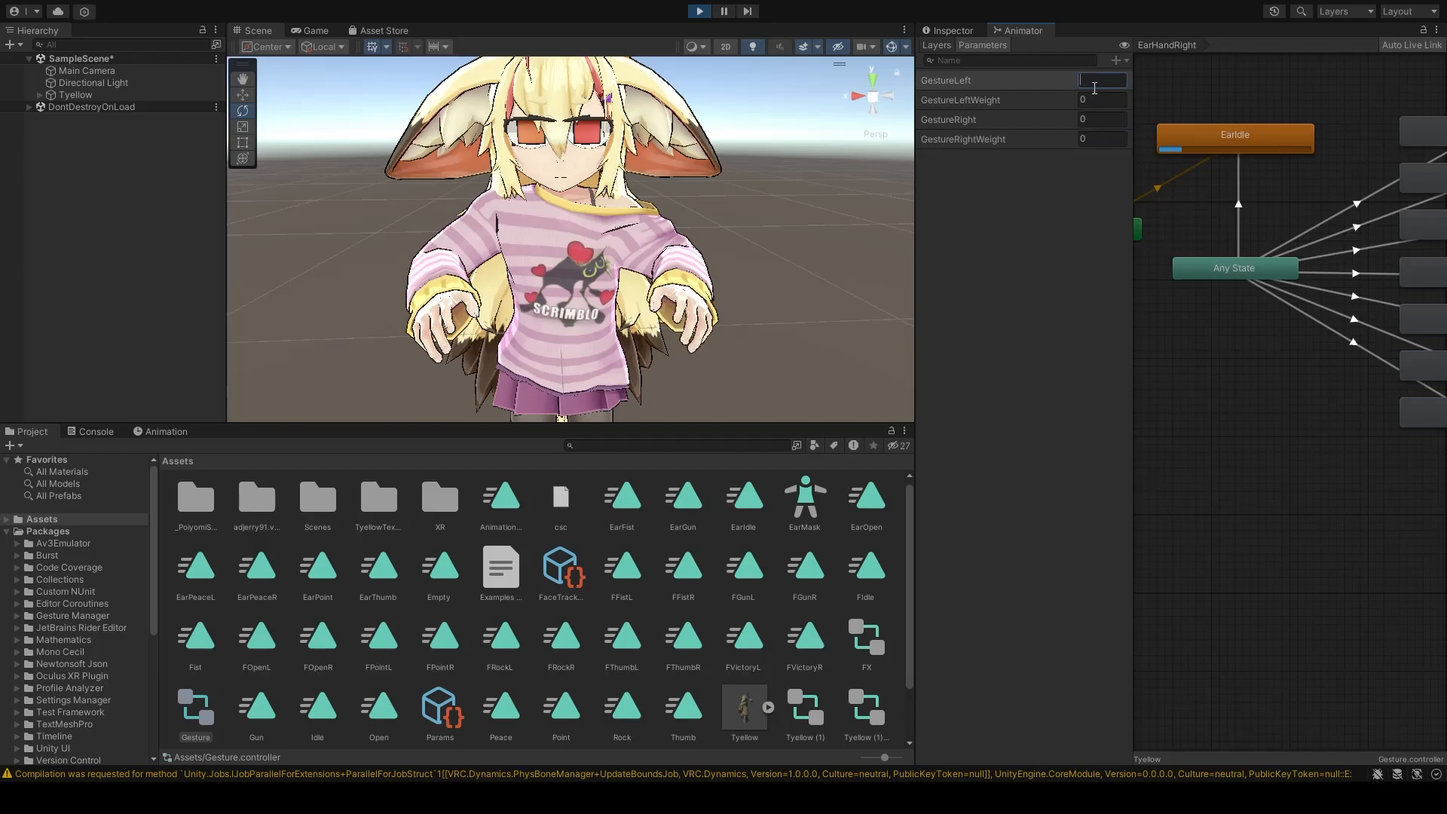
type("4")
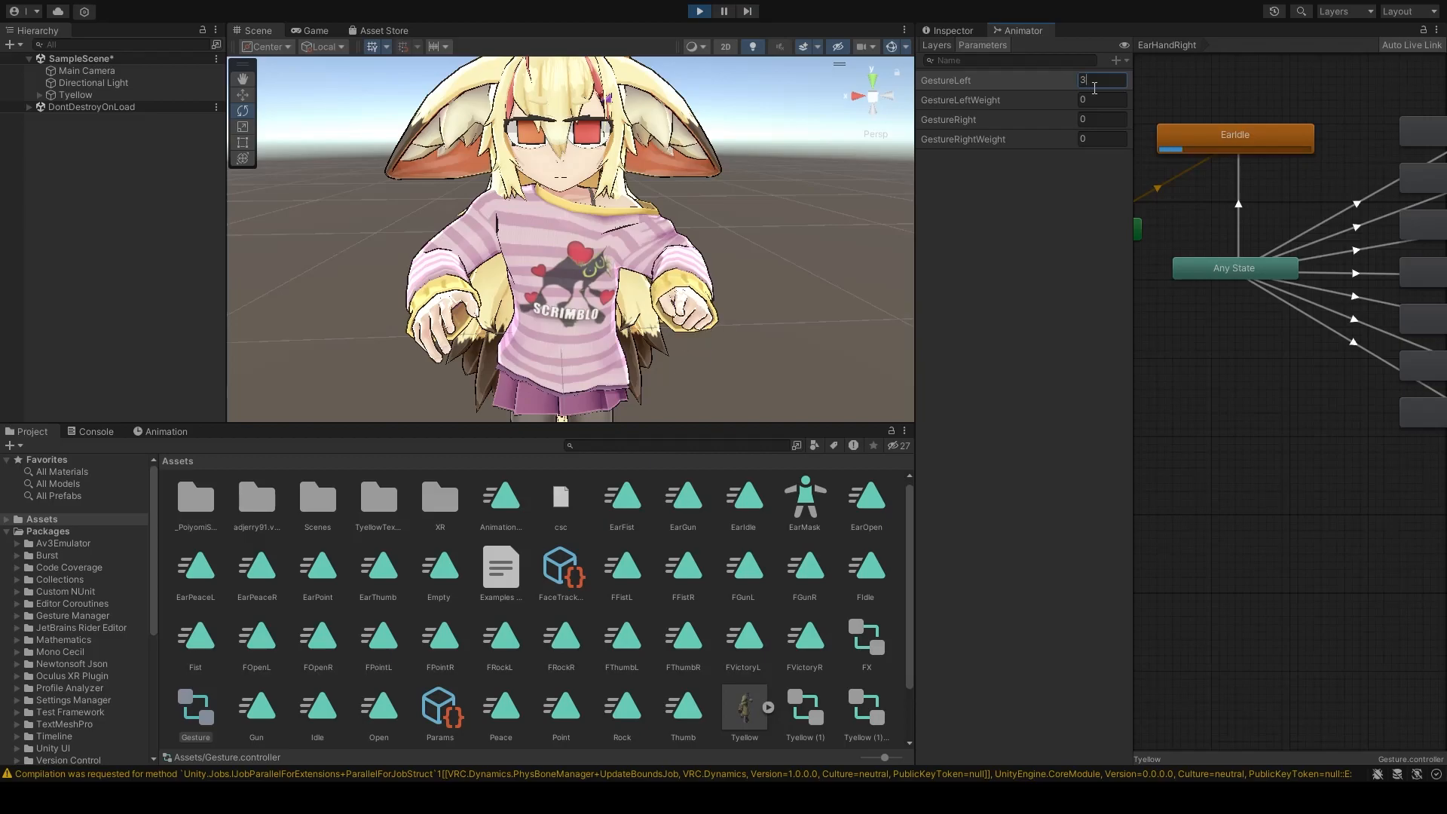
key("BackSpace")
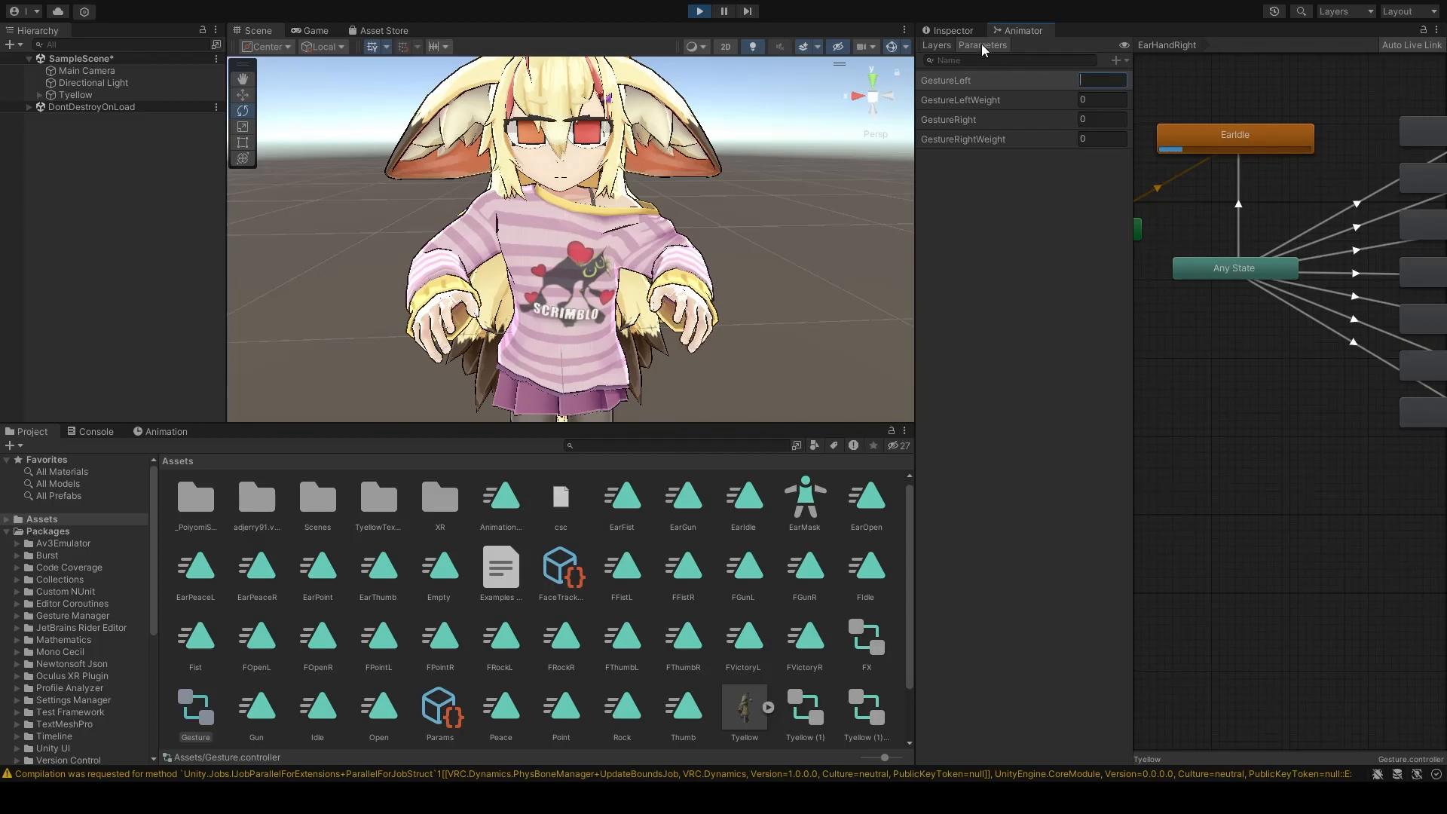
Step: Show the EarHandLeft layer's states and test GestureLeft at 5, then clear the value
left_click(937, 45)
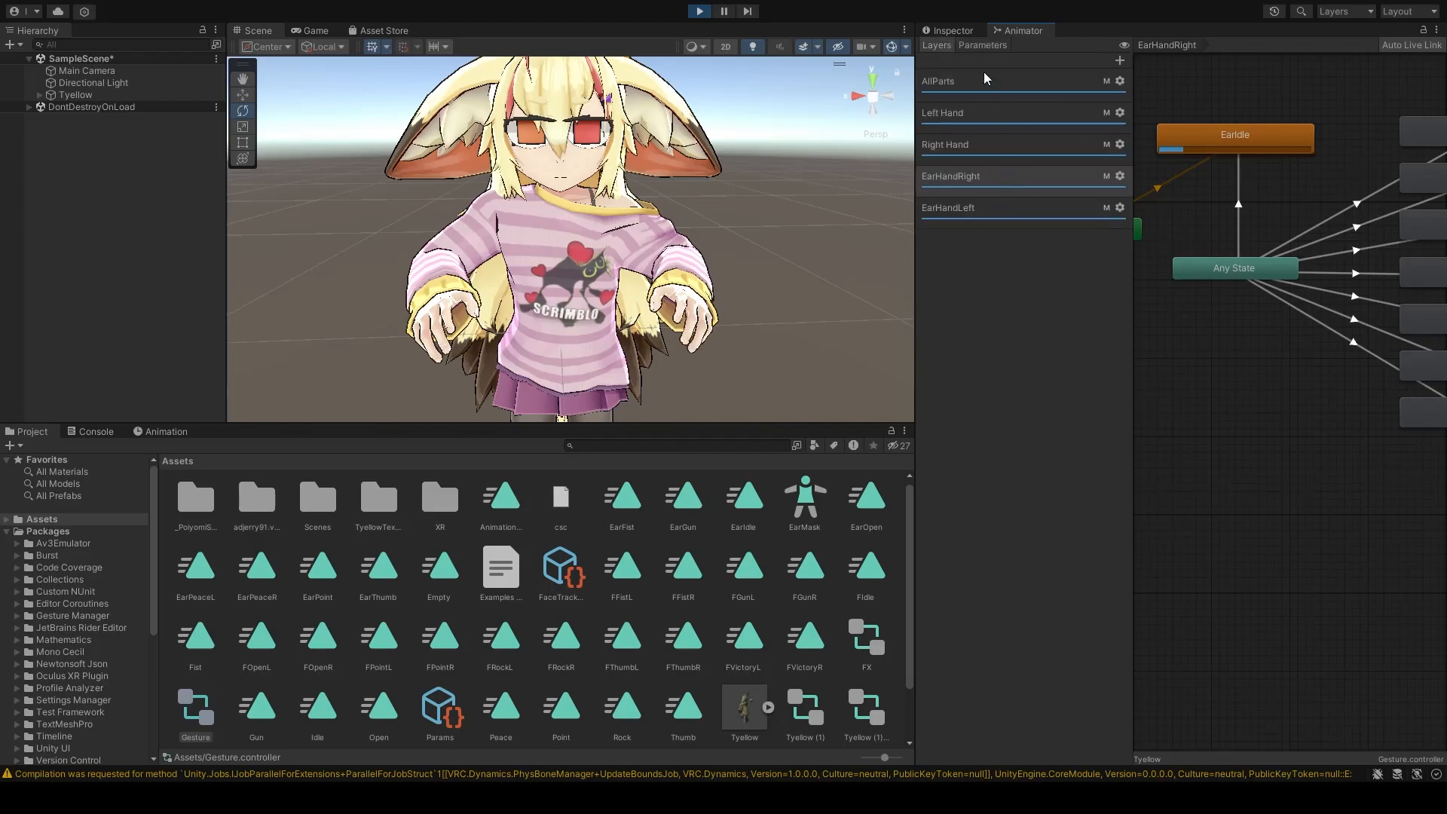
left_click(978, 205)
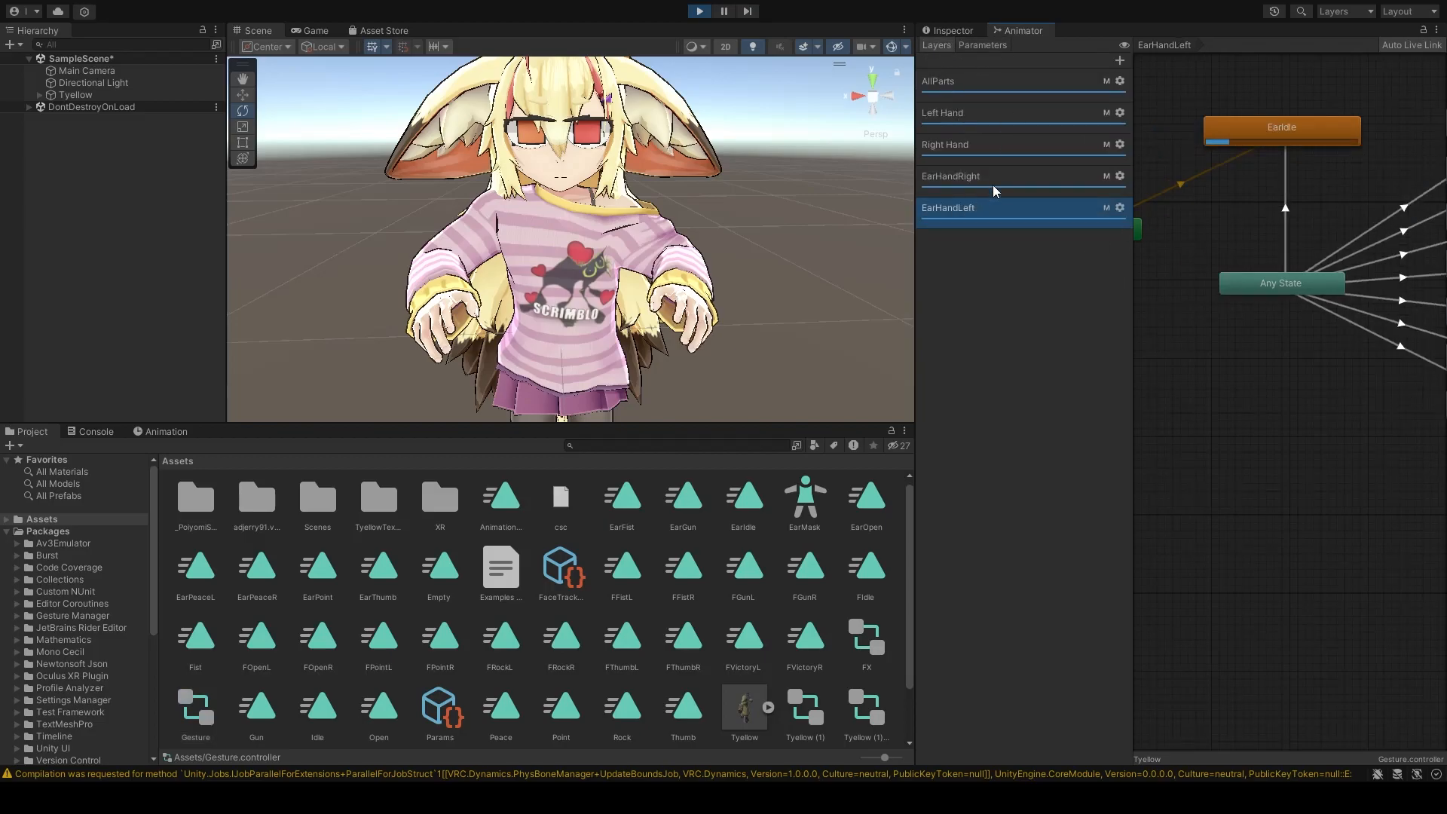
scroll(1247, 166, "down", 3)
left_click(982, 45)
left_click(1095, 80)
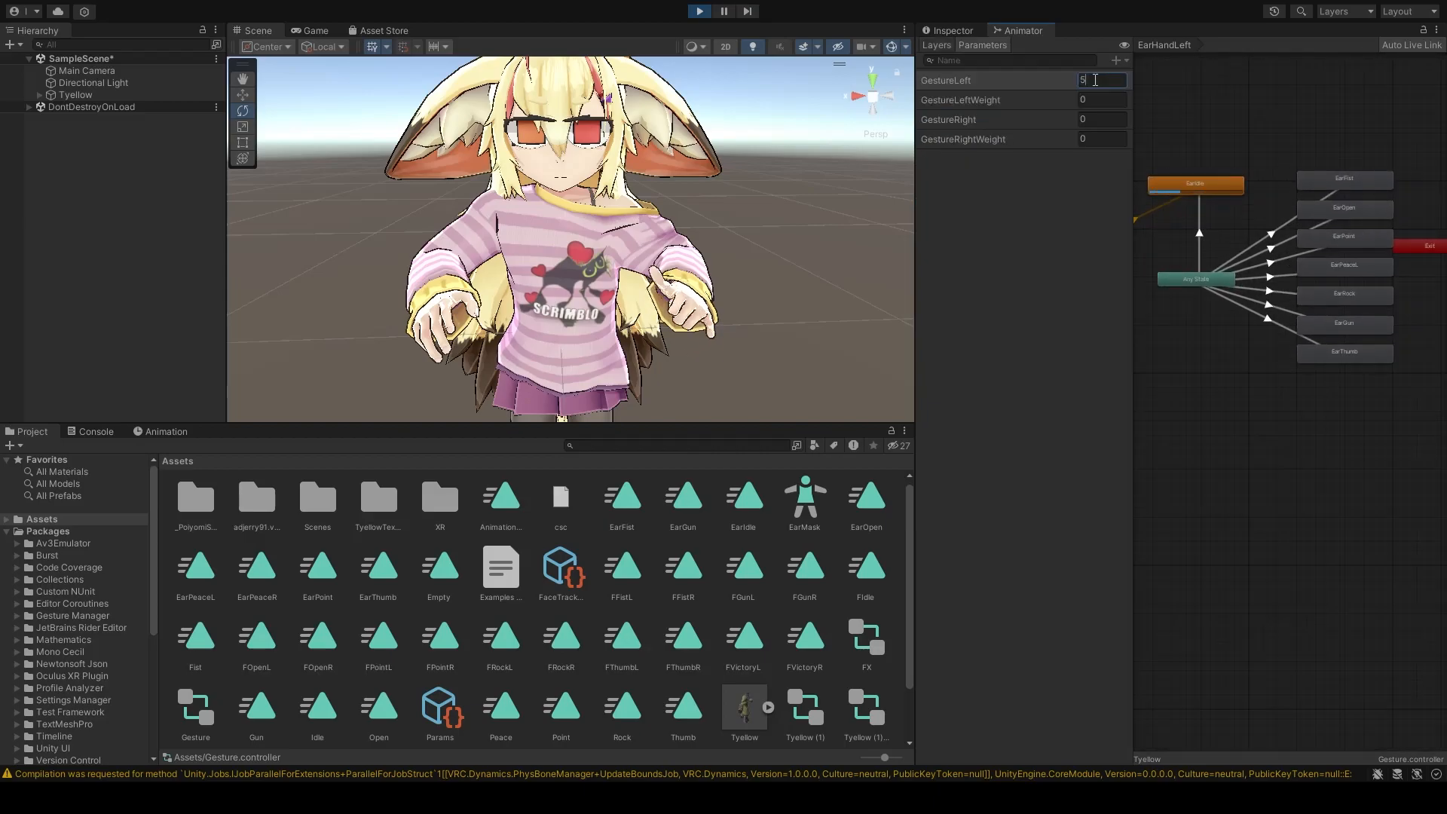
type("5")
key("BackSpace")
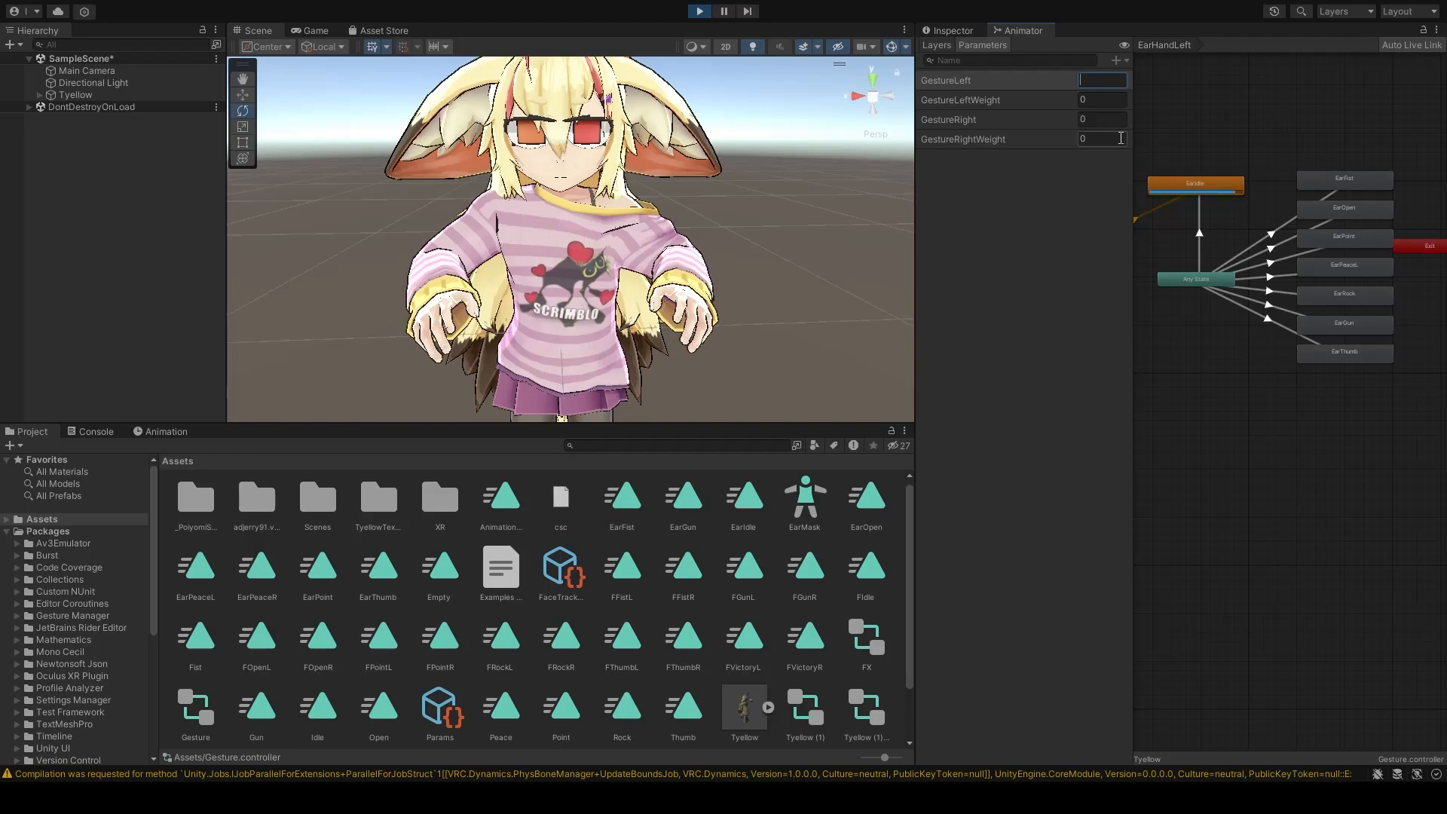
Step: Test the ears' reaction to the right-hand fist by setting GestureRight to 1
left_click(1100, 120)
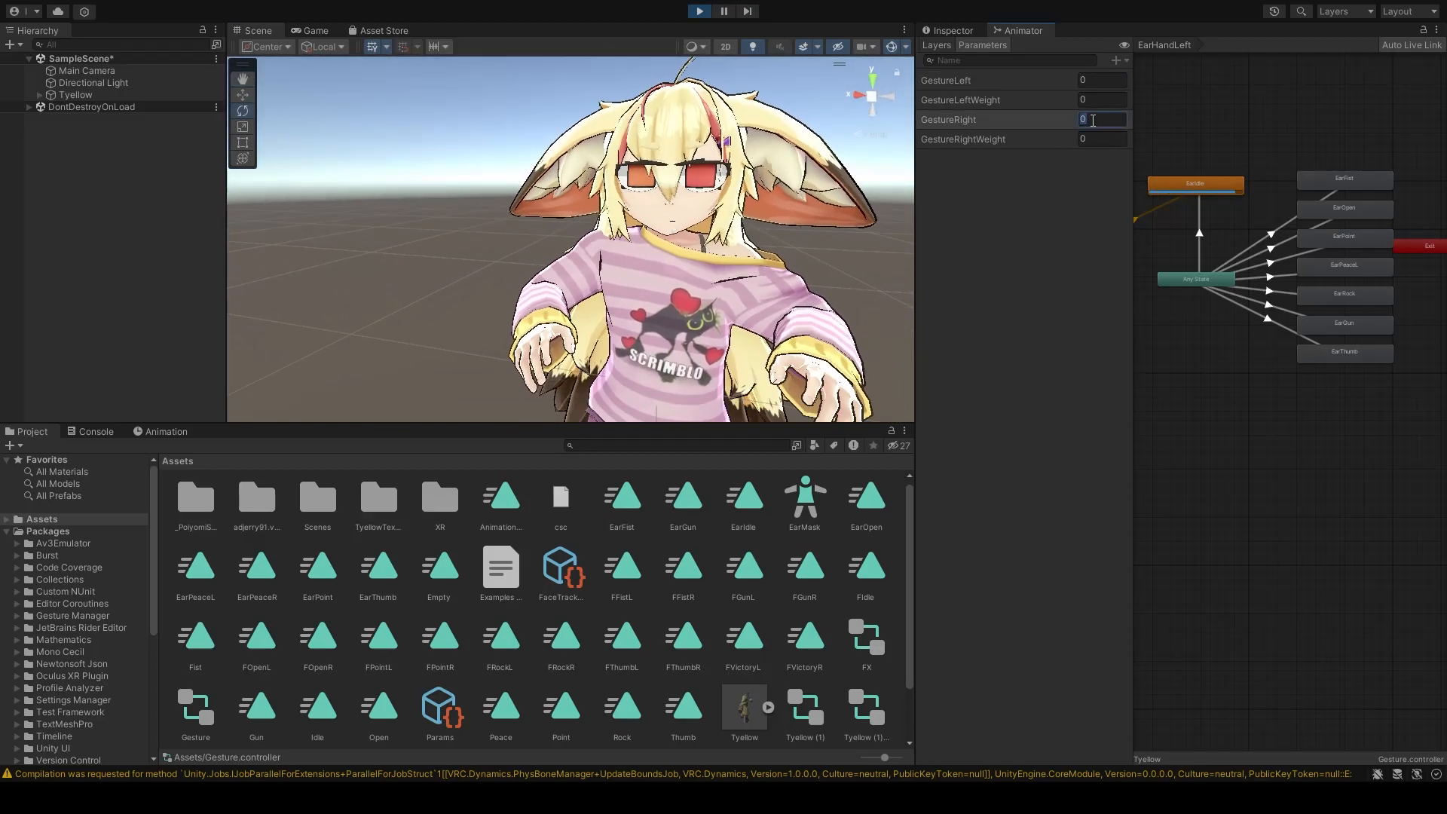
type("1")
right_click_drag(637, 263, 674, 233)
key("s")
key("w")
left_click(1094, 120)
key("BackSpace")
type("1")
key("BackSpace")
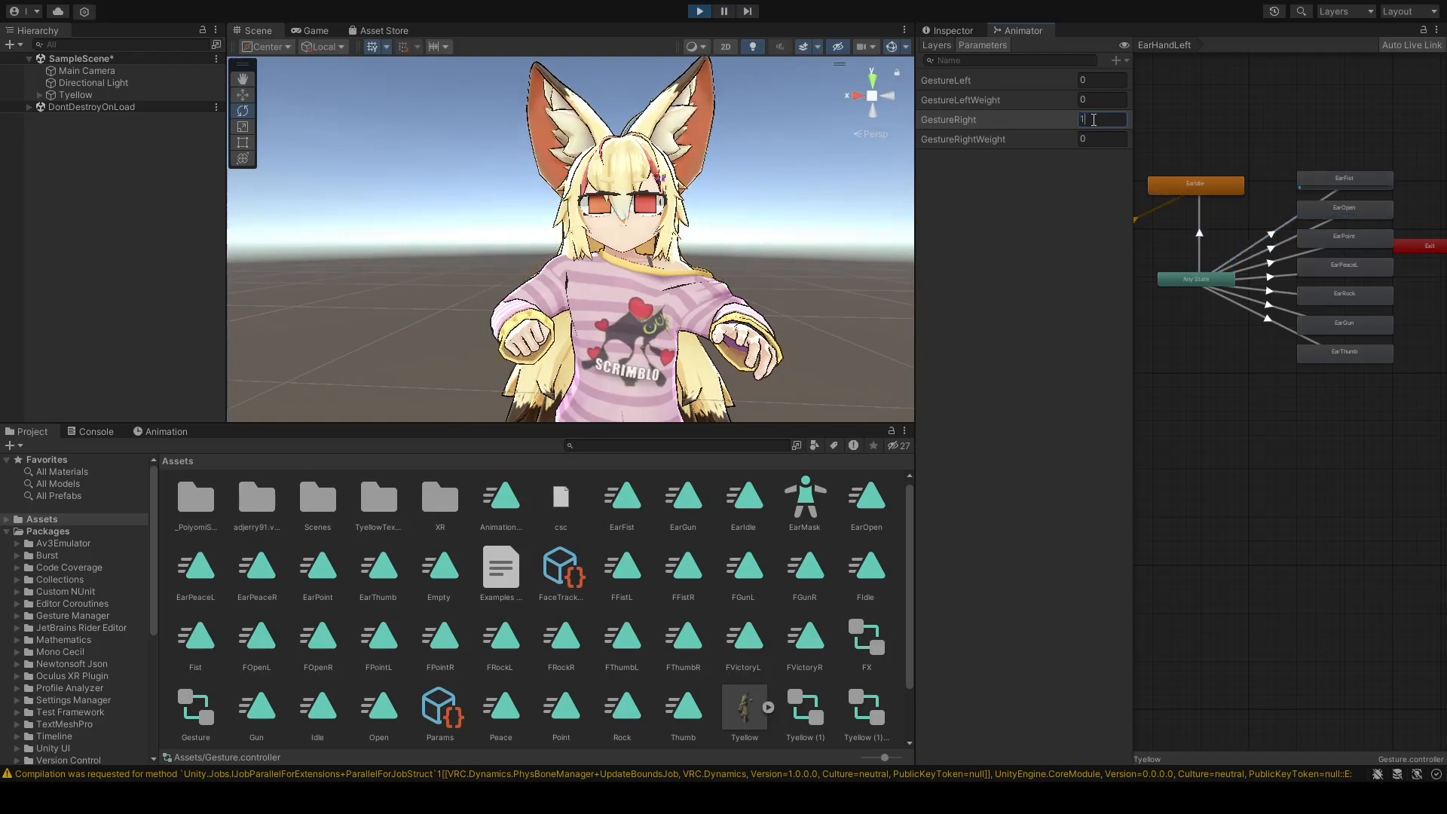
Step: Test the remaining right-hand ear gestures by setting GestureRight to each value from 2 to 7
type("2")
key("BackSpace")
type("3")
key("BackSpace")
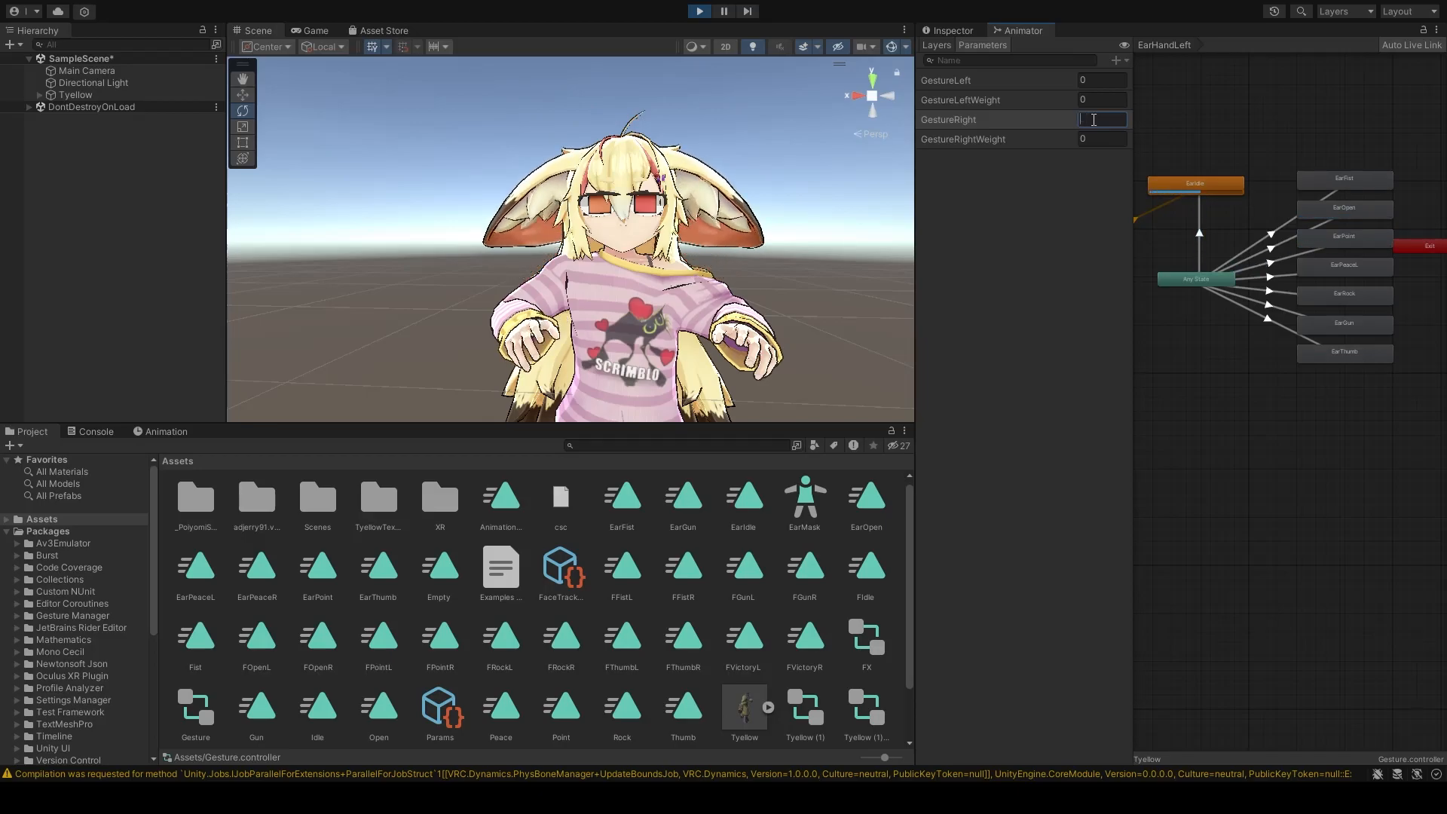
type("4")
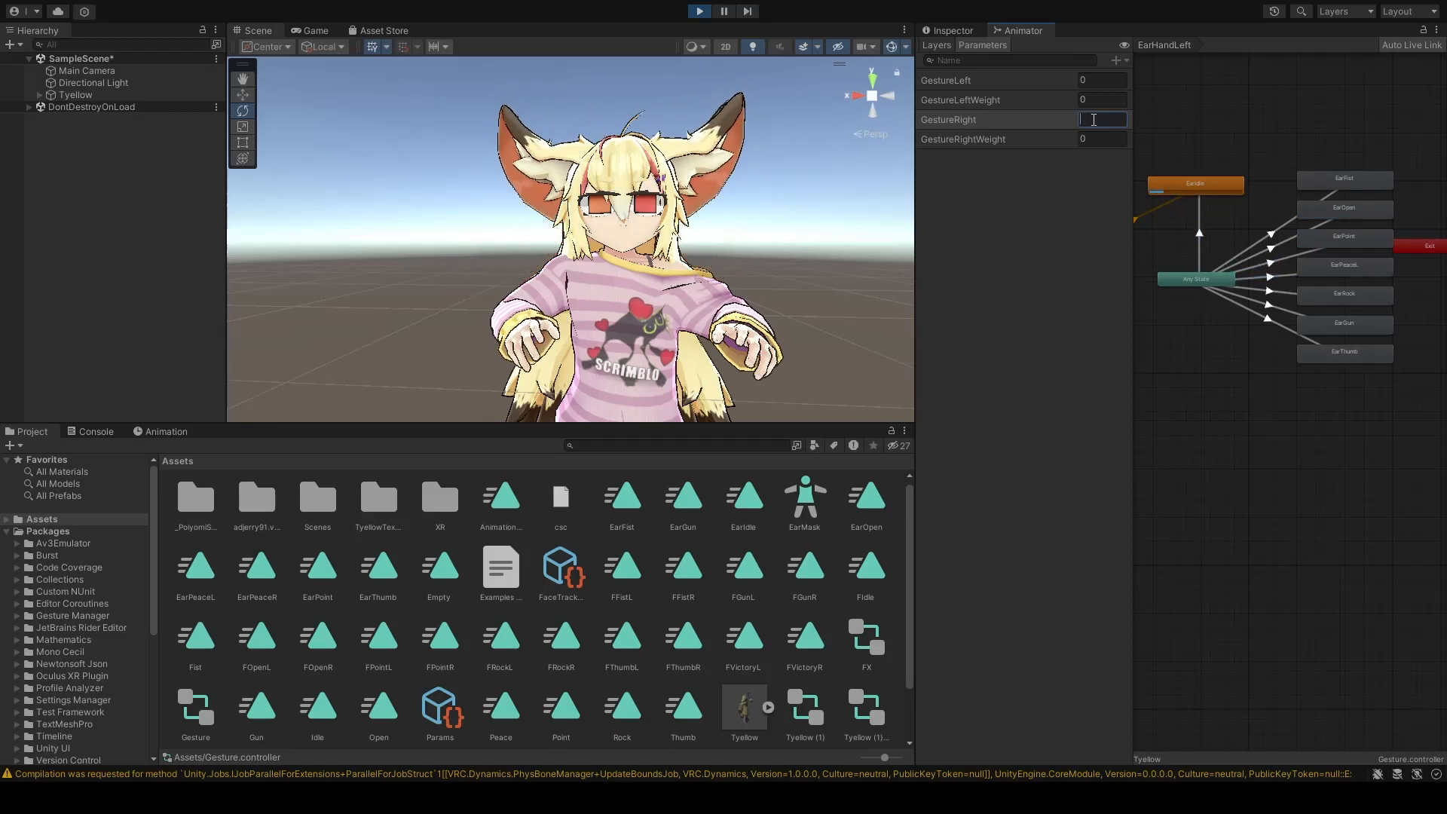
key("BackSpace")
type("5")
key("BackSpace")
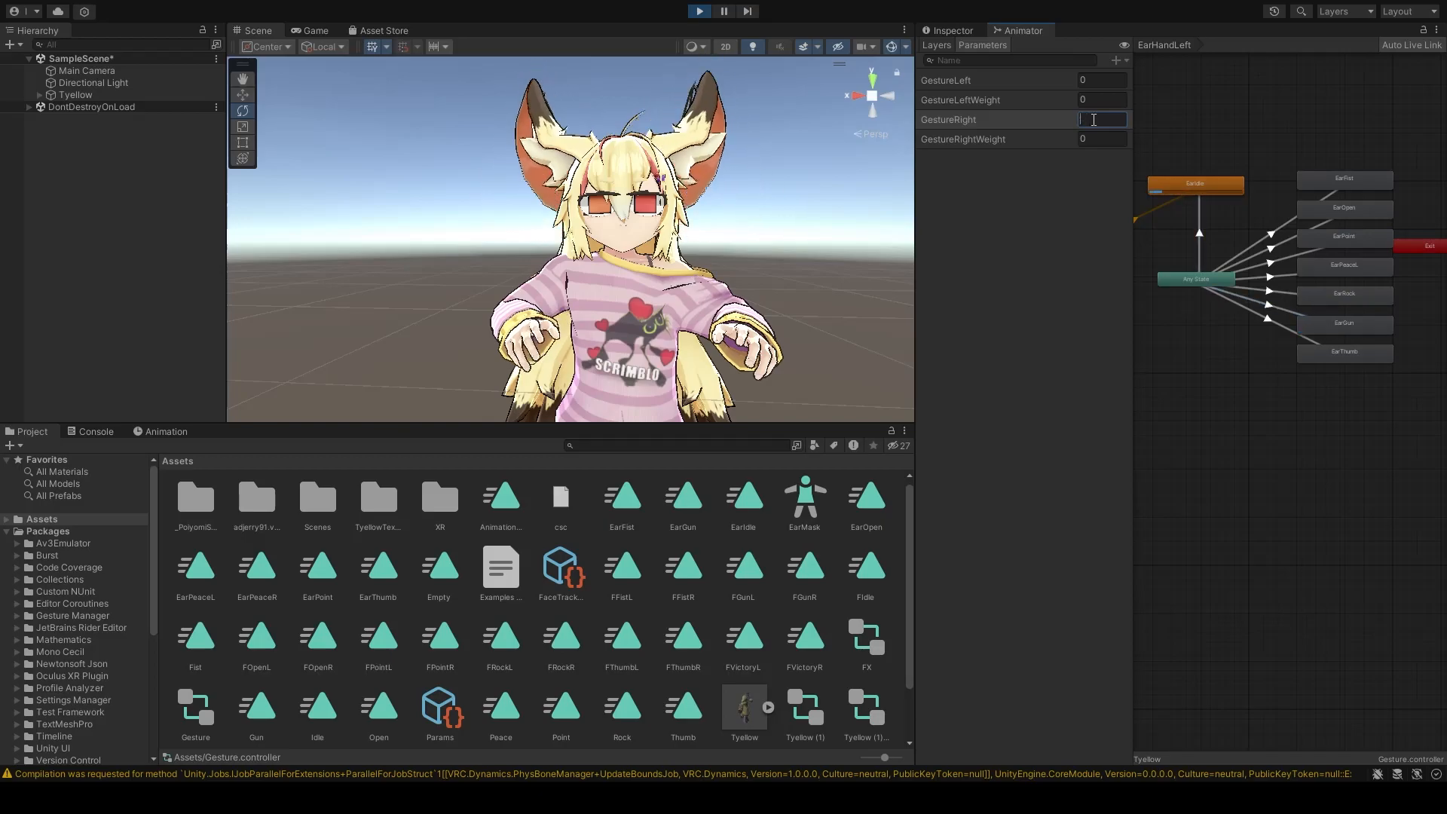
type("6")
key("BackSpace")
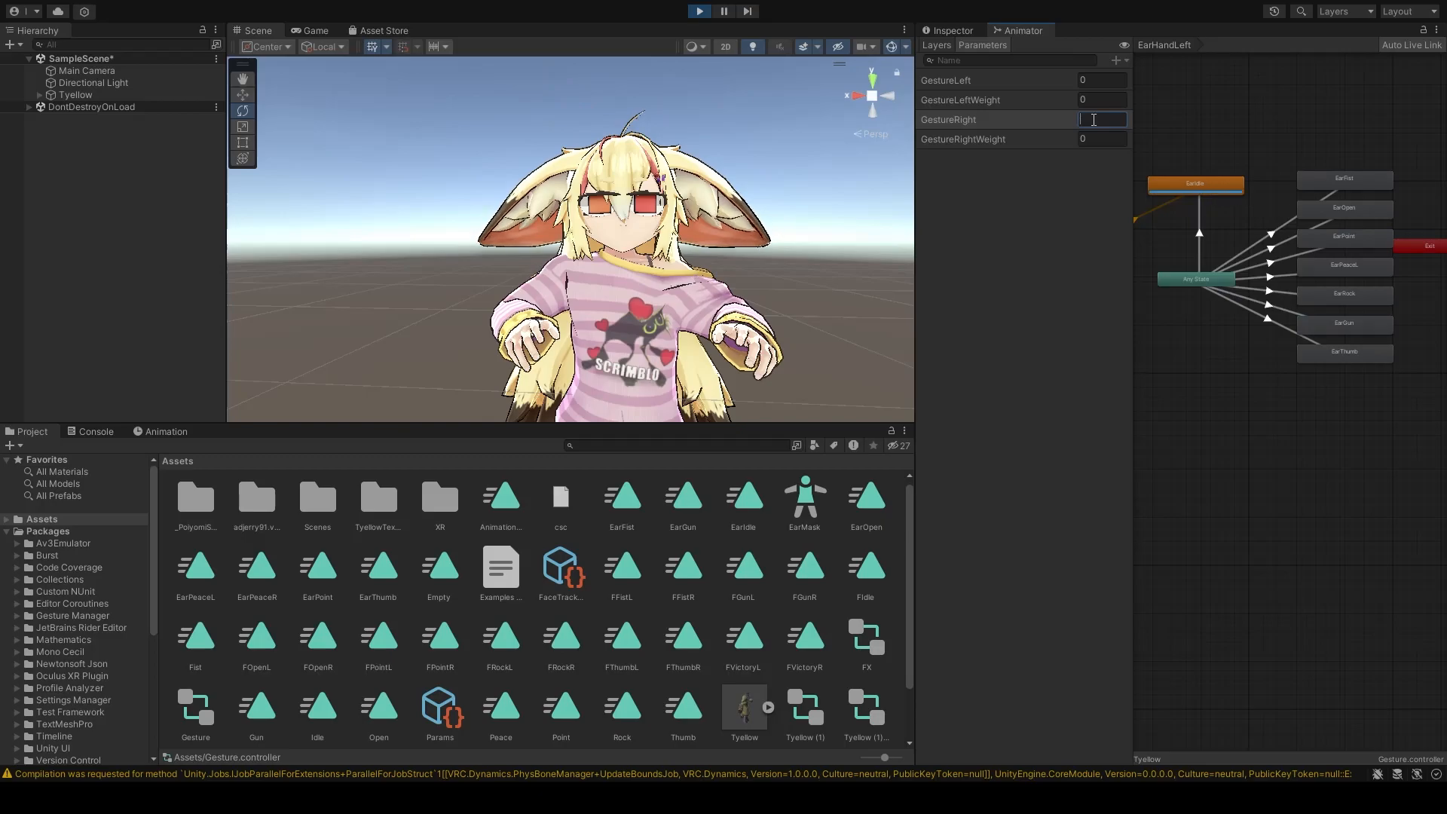
type("7")
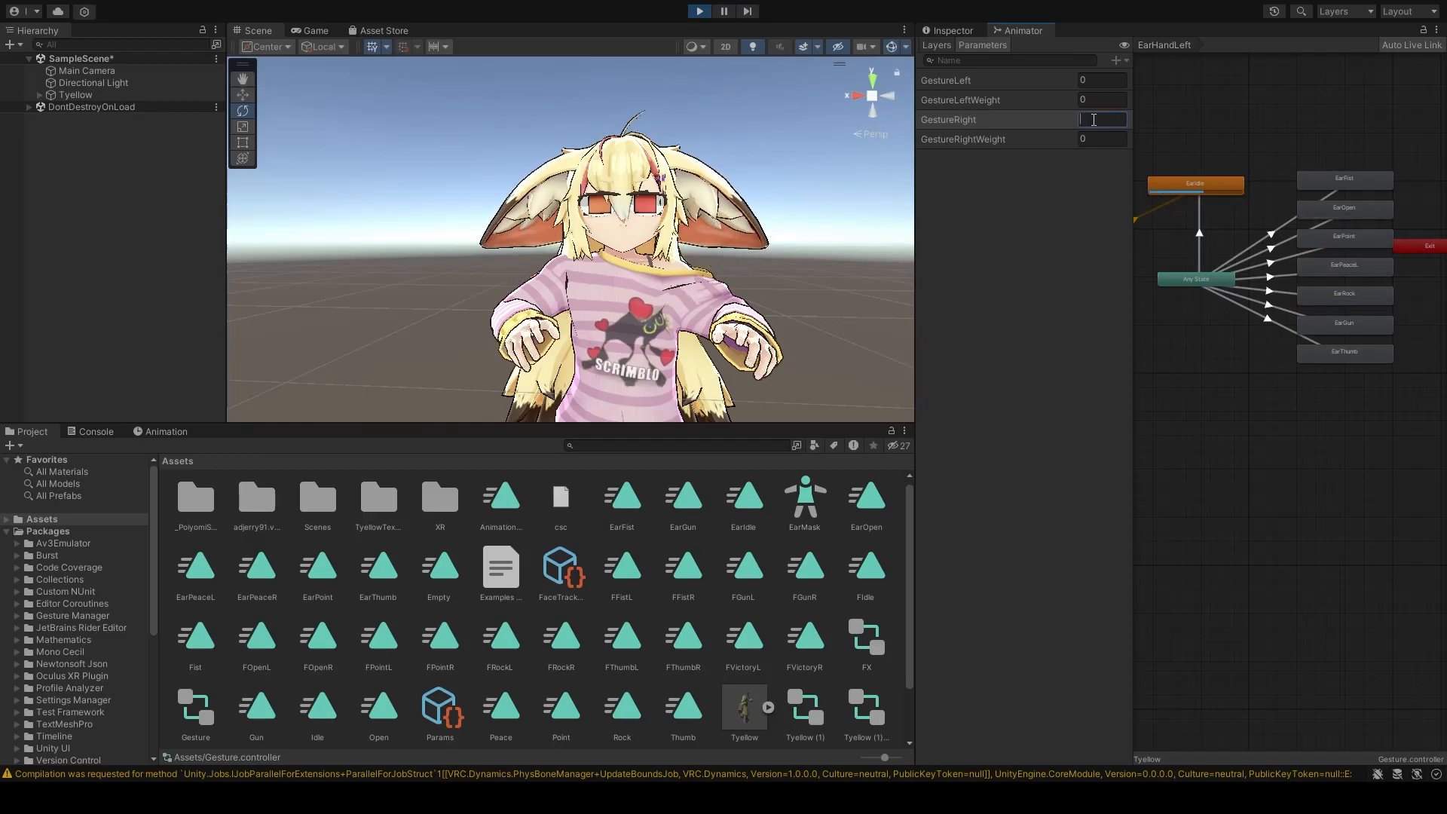
Step: Exit Play mode and select the EarHandRight layer of the Gesture controller
right_click_drag(667, 249, 701, 220)
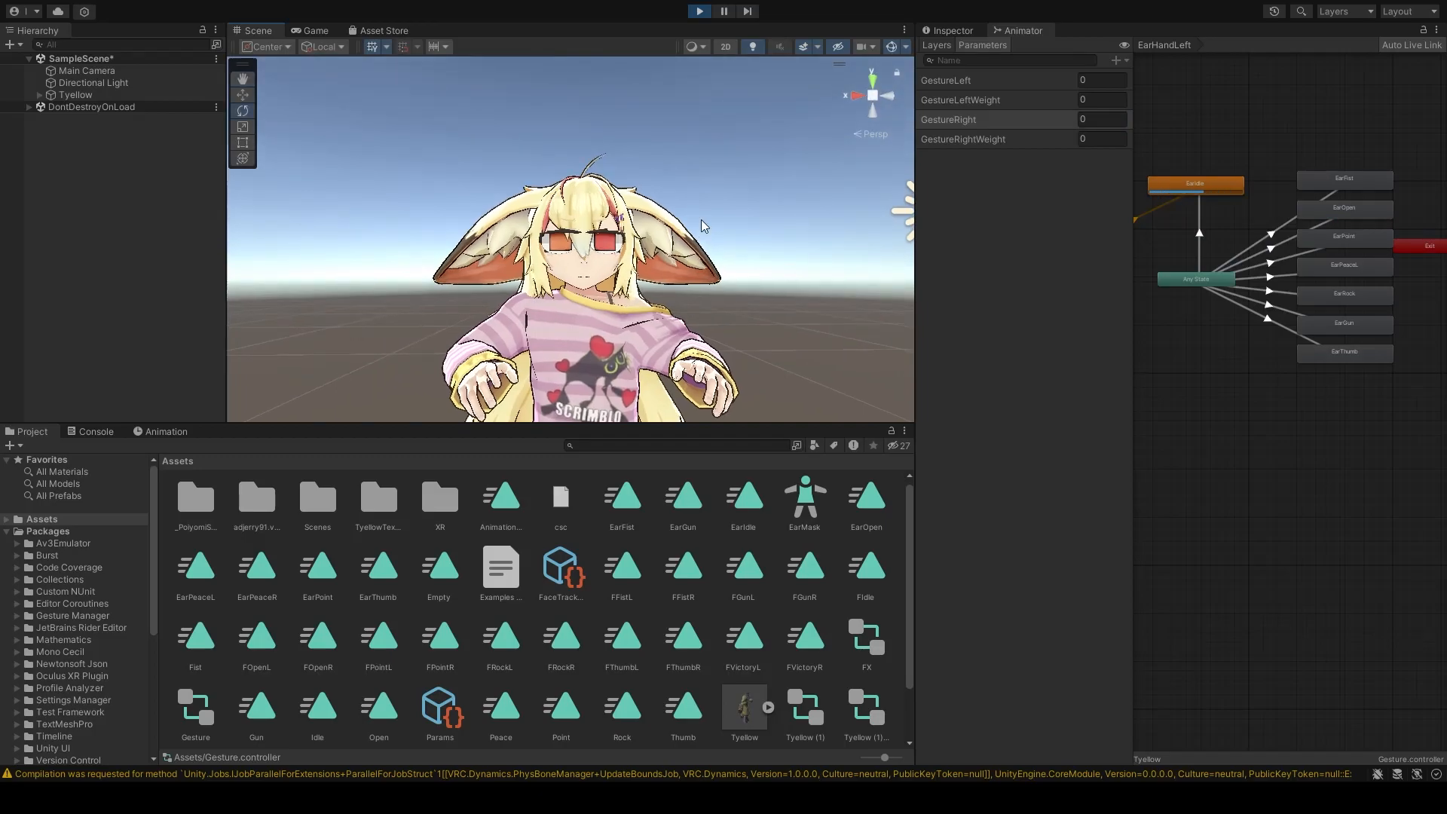
left_click(700, 11)
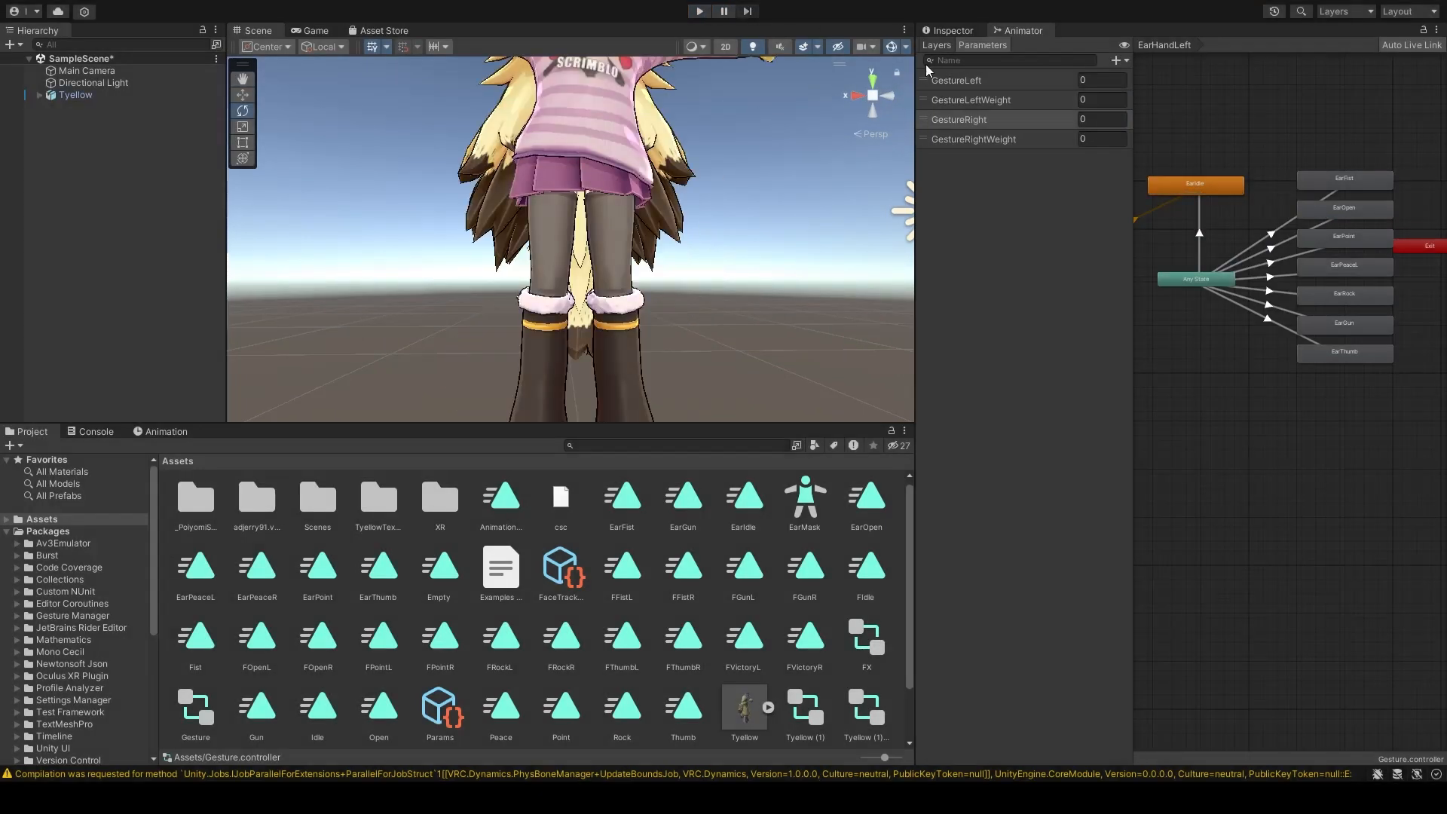
left_click(941, 43)
left_click(1077, 184)
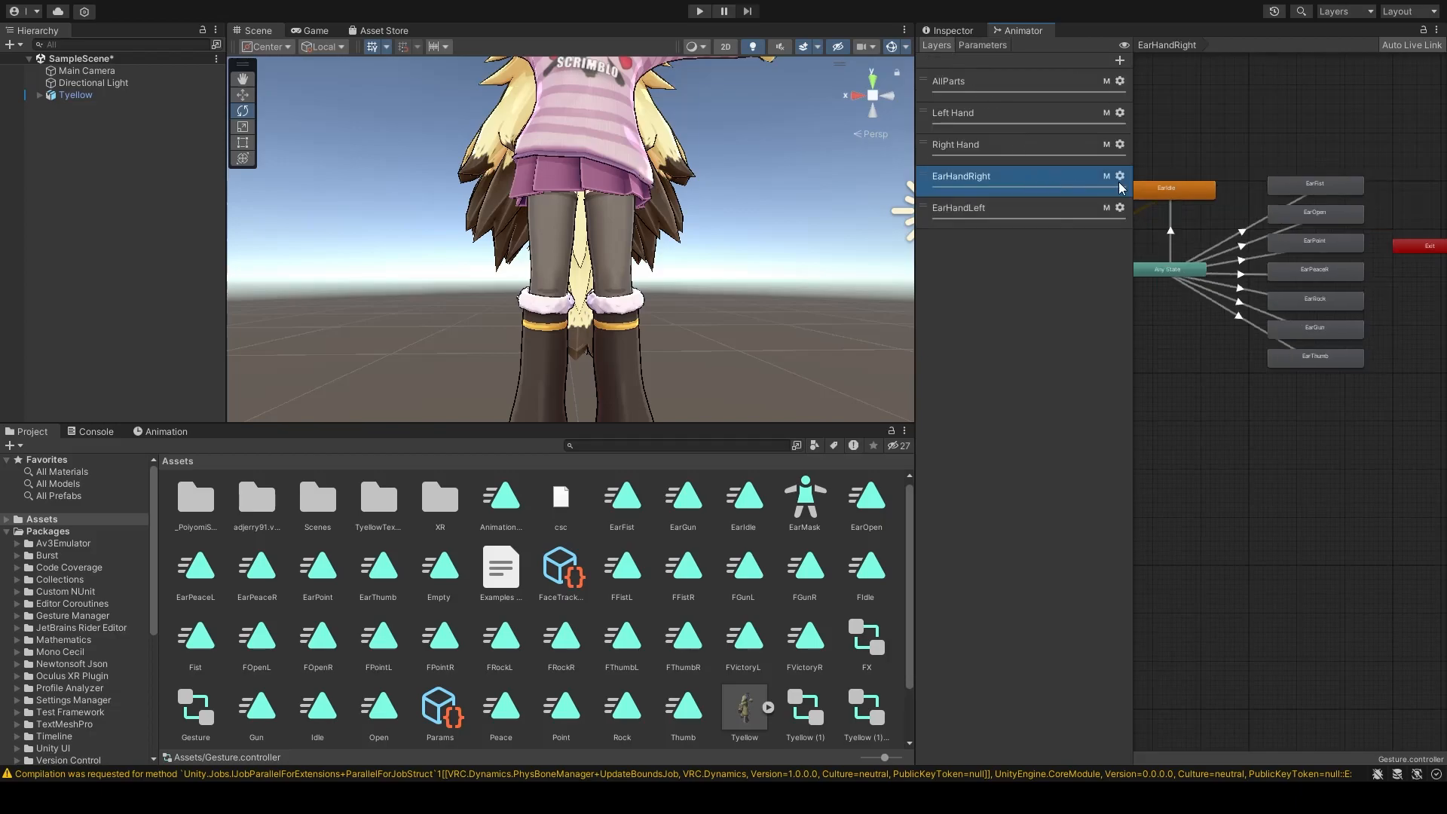
Step: Dock the Animator window alongside the Scene and Game views
left_click_drag(1135, 344, 1037, 213)
left_click_drag(1027, 33, 502, 40)
scroll(588, 294, "up", 3)
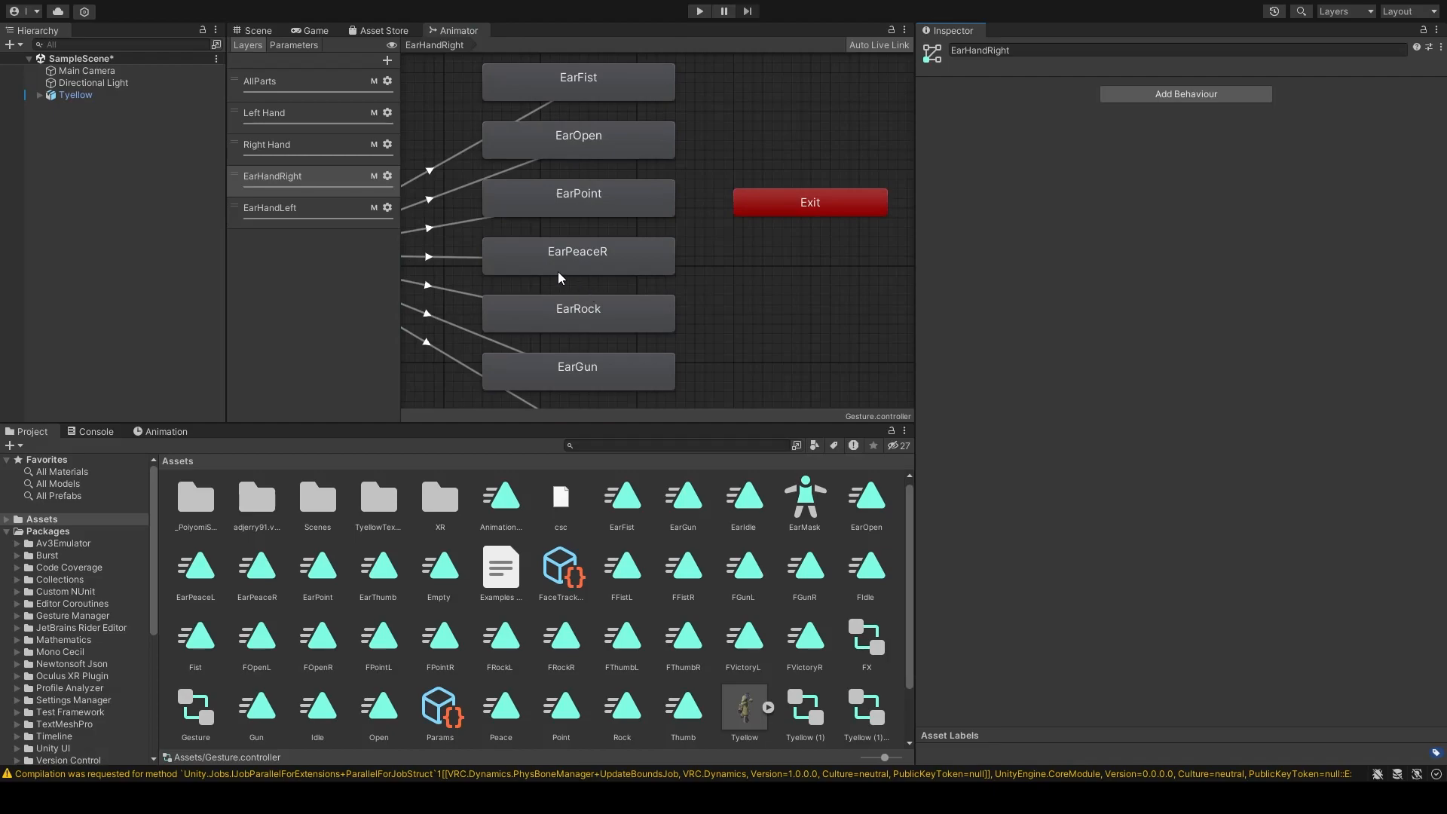
Step: Examine the EarFist and EarOpen states and the Any State to EarIdle transition in the EarHandRight layer
scroll(563, 274, "down", 2)
left_click(647, 147)
left_click(492, 155)
left_click(677, 143)
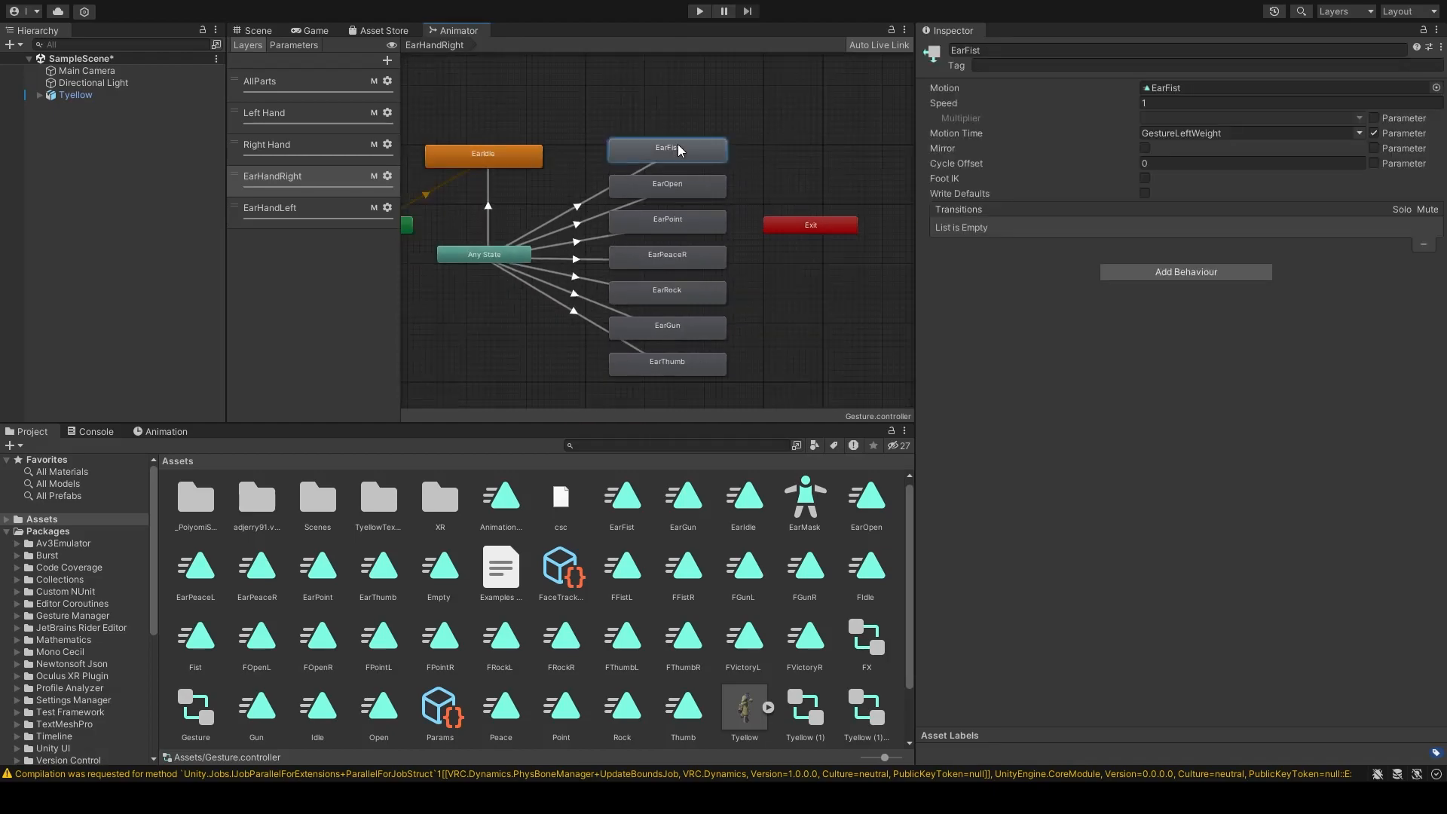
left_click(690, 165)
scroll(645, 197, "up", 3)
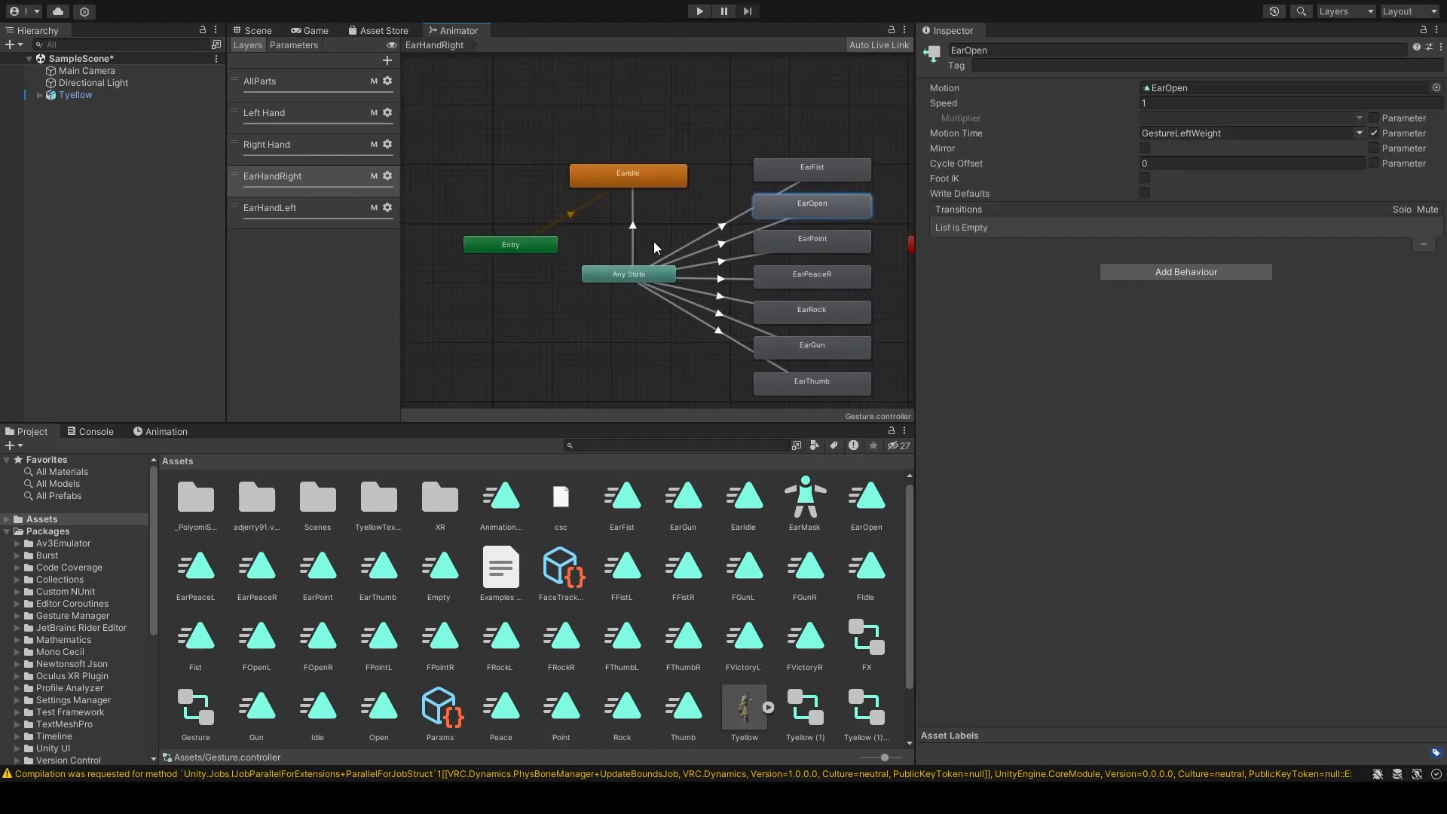
left_click(629, 219)
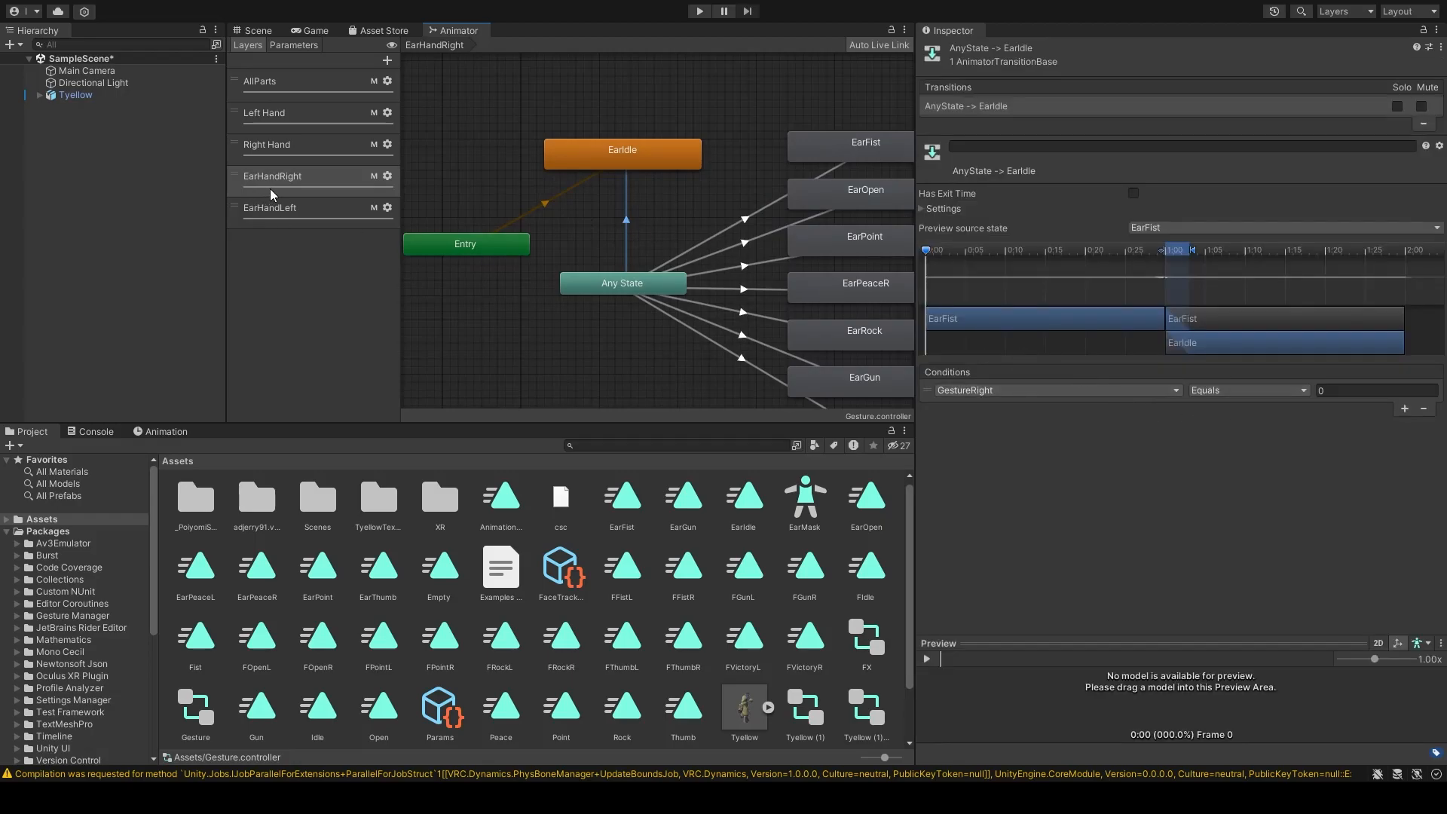
Step: In the EarHandLeft layer, set the Any State transition conditions to GestureLeft Equals 0 for EarIdle and GestureLeft Equals 1 for EarFist
left_click(301, 209)
left_click(671, 222)
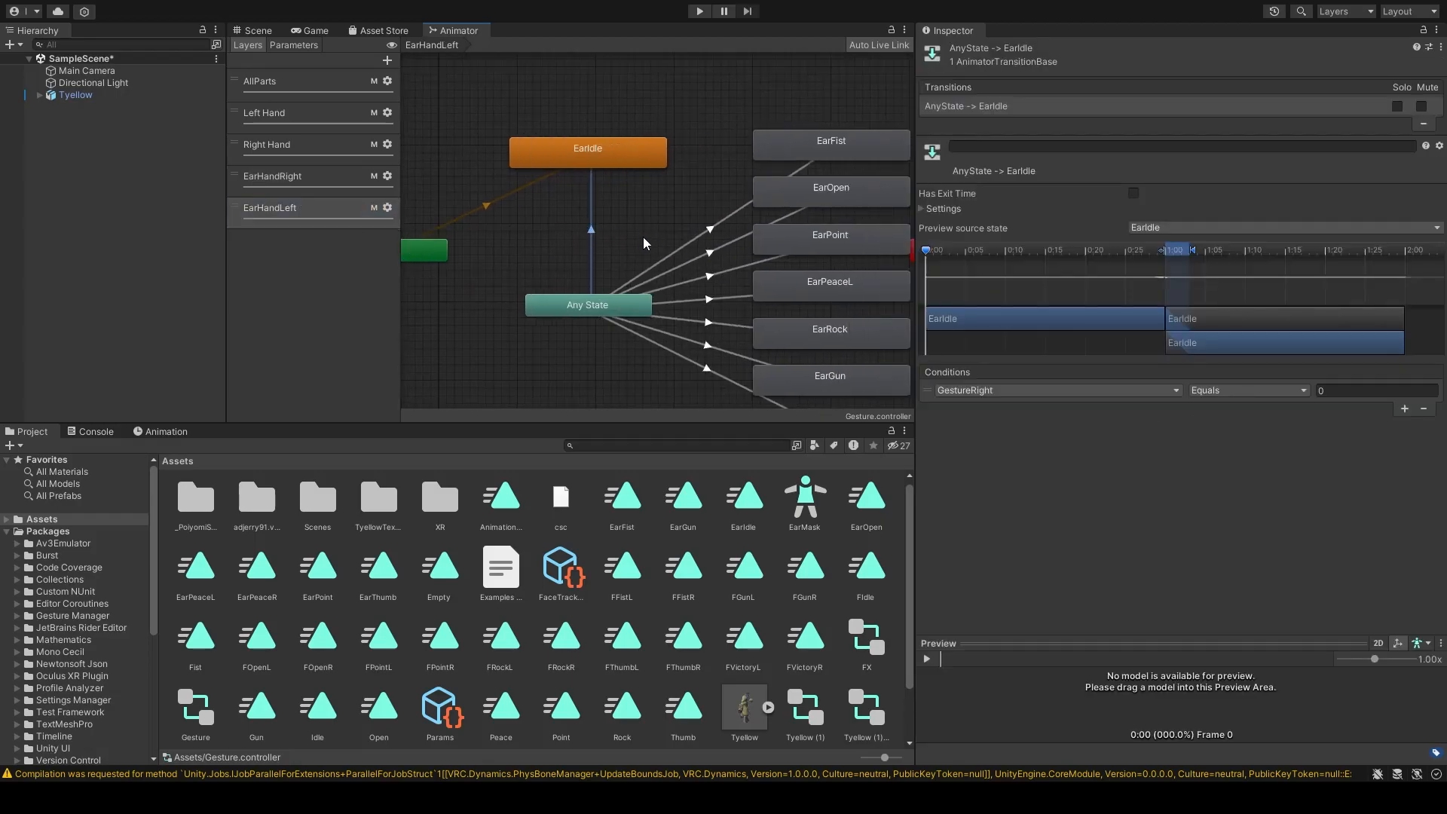
scroll(551, 259, "up", 1)
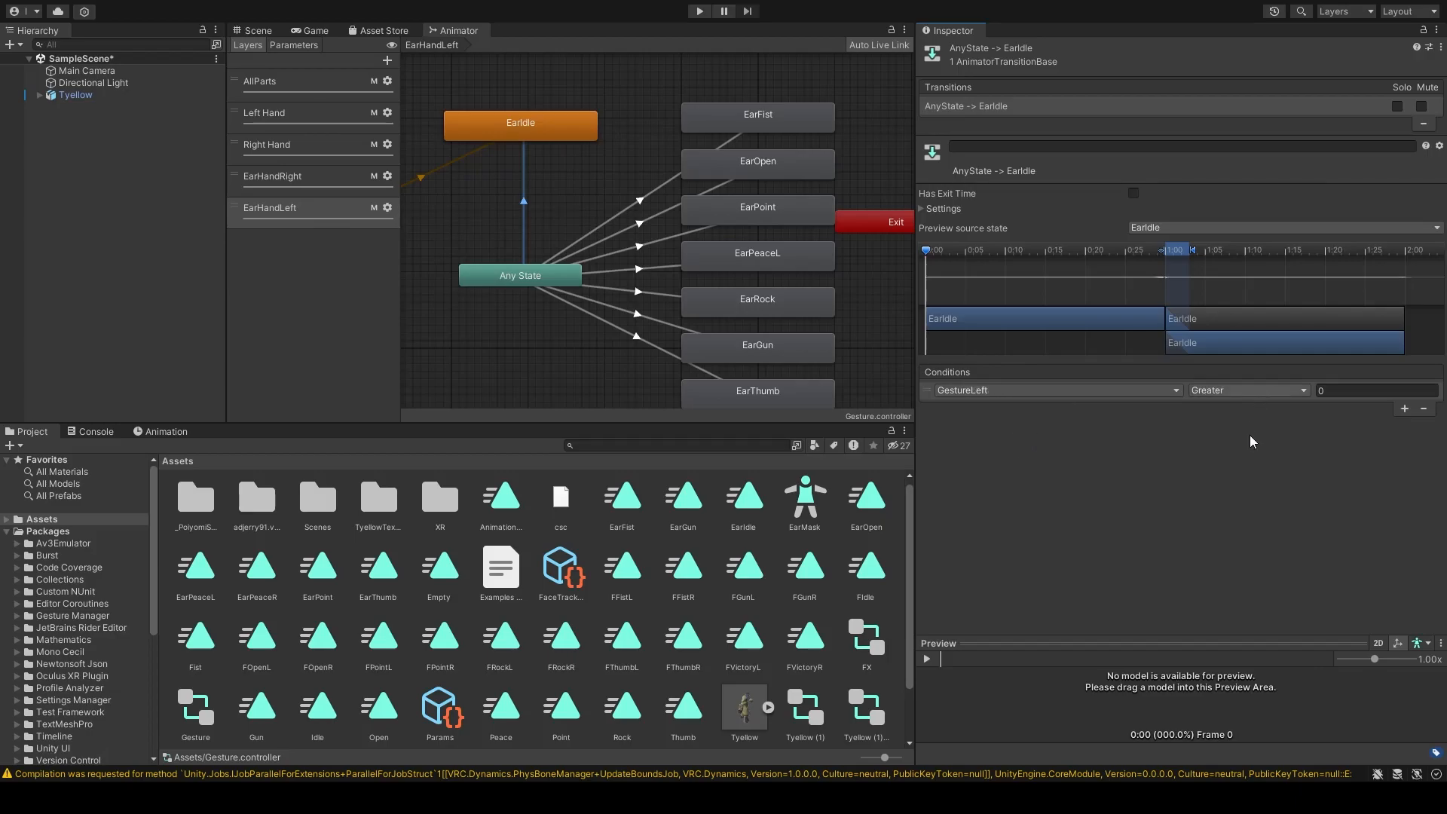
left_click(627, 209)
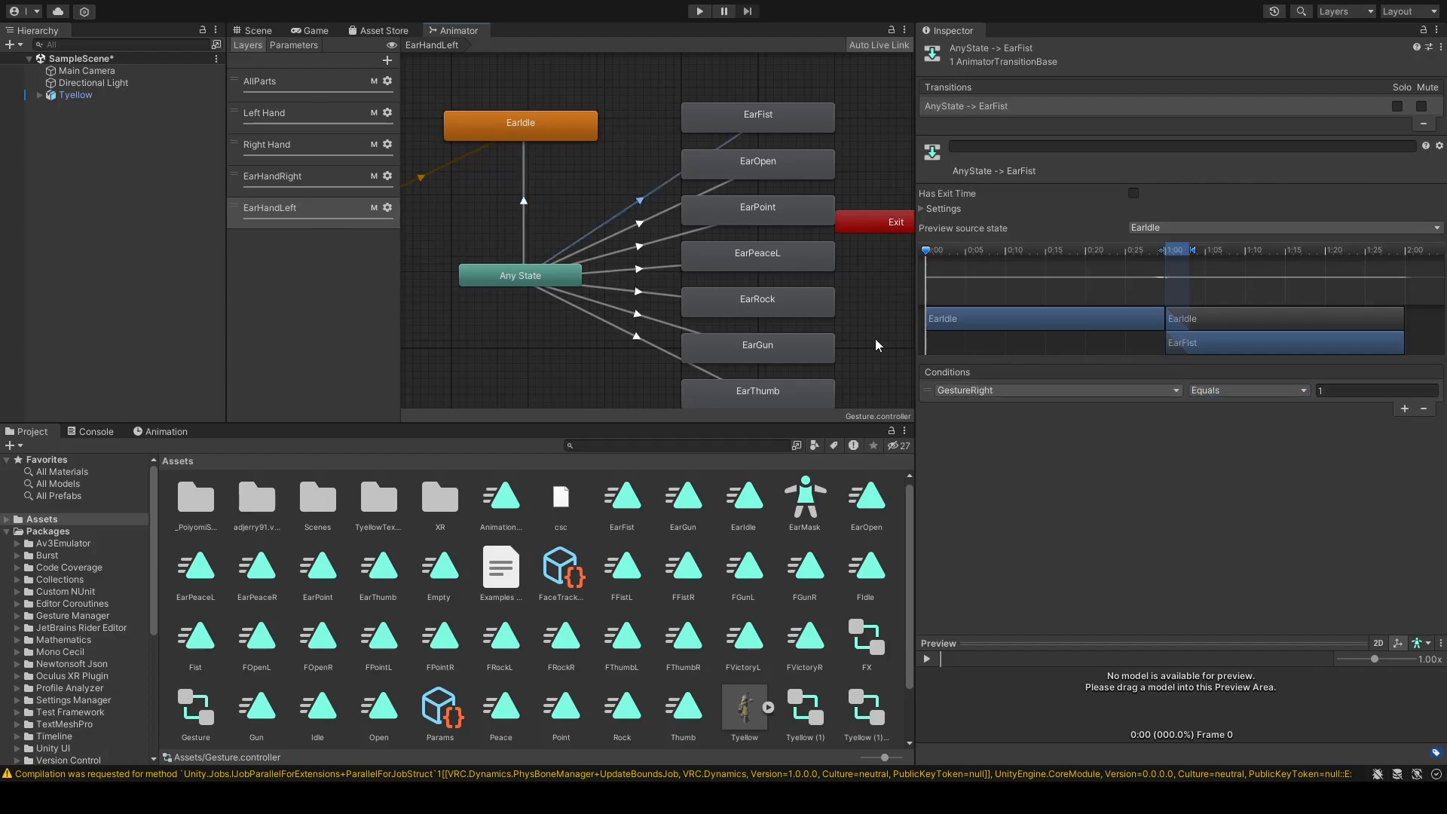
left_click(1004, 442)
left_click(1218, 389)
left_click(1245, 443)
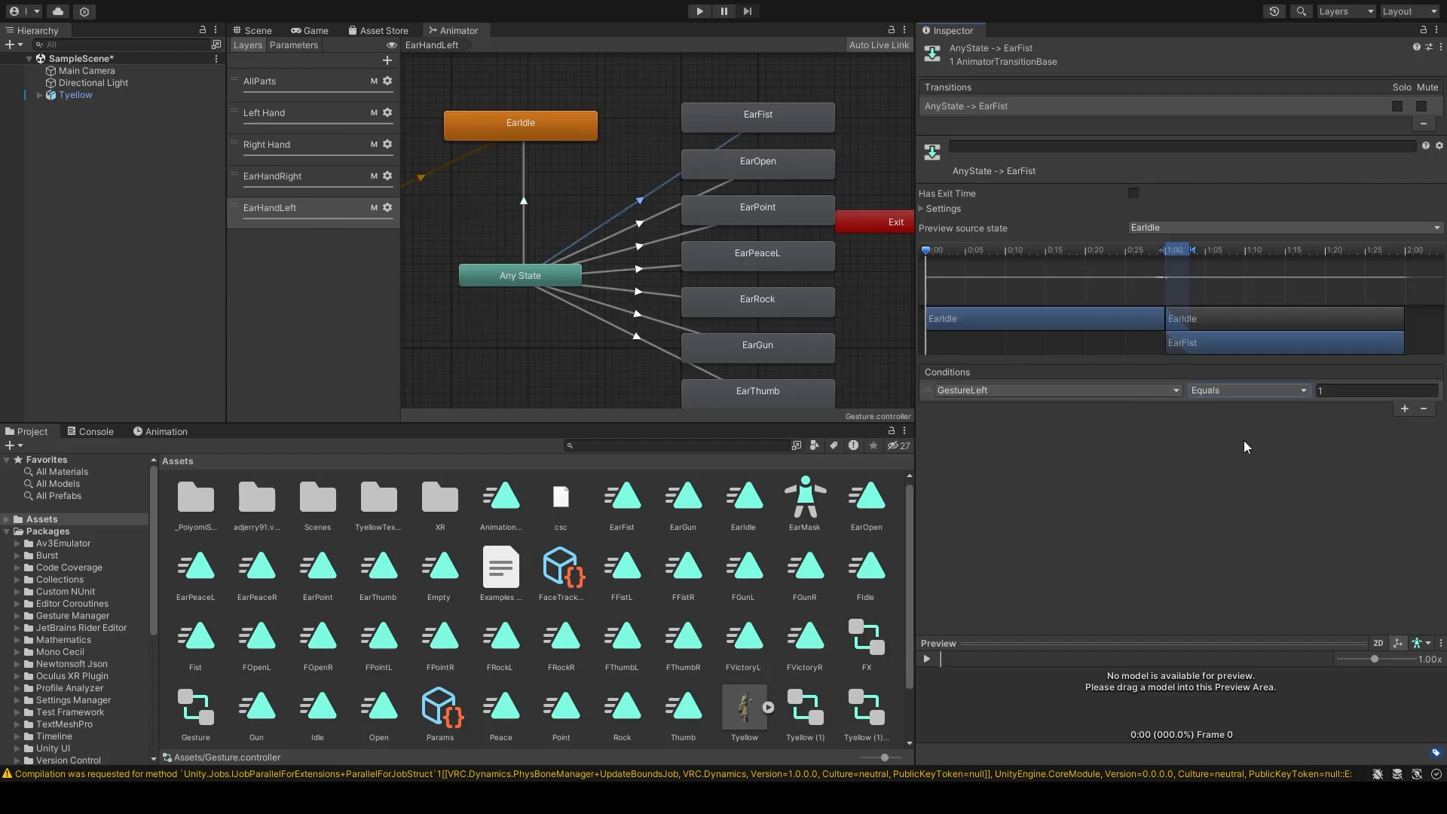
Step: Switch the Any State transition conditions for EarOpen and EarPoint to GestureLeft Equals, with EarPoint at 3
left_click(639, 226)
left_click(1073, 450)
left_click(1231, 442)
left_click(641, 250)
left_click(1059, 454)
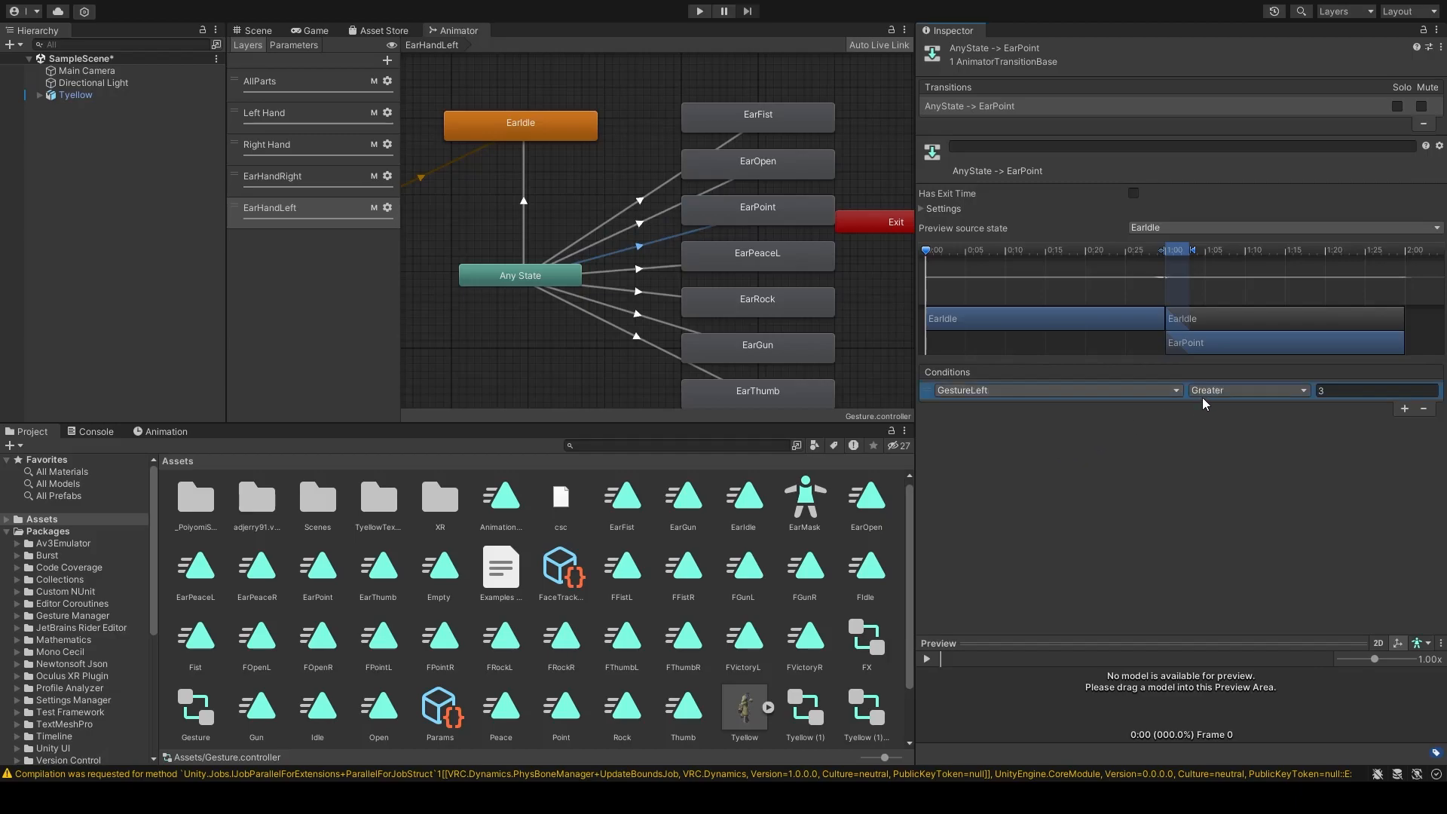
left_click(1214, 443)
Step: Switch the Any State transition conditions for EarPeaceL and EarRock to GestureLeft Equals, with EarPeaceL at 4
left_click(639, 268)
left_click(1036, 387)
left_click(1022, 441)
left_click(638, 292)
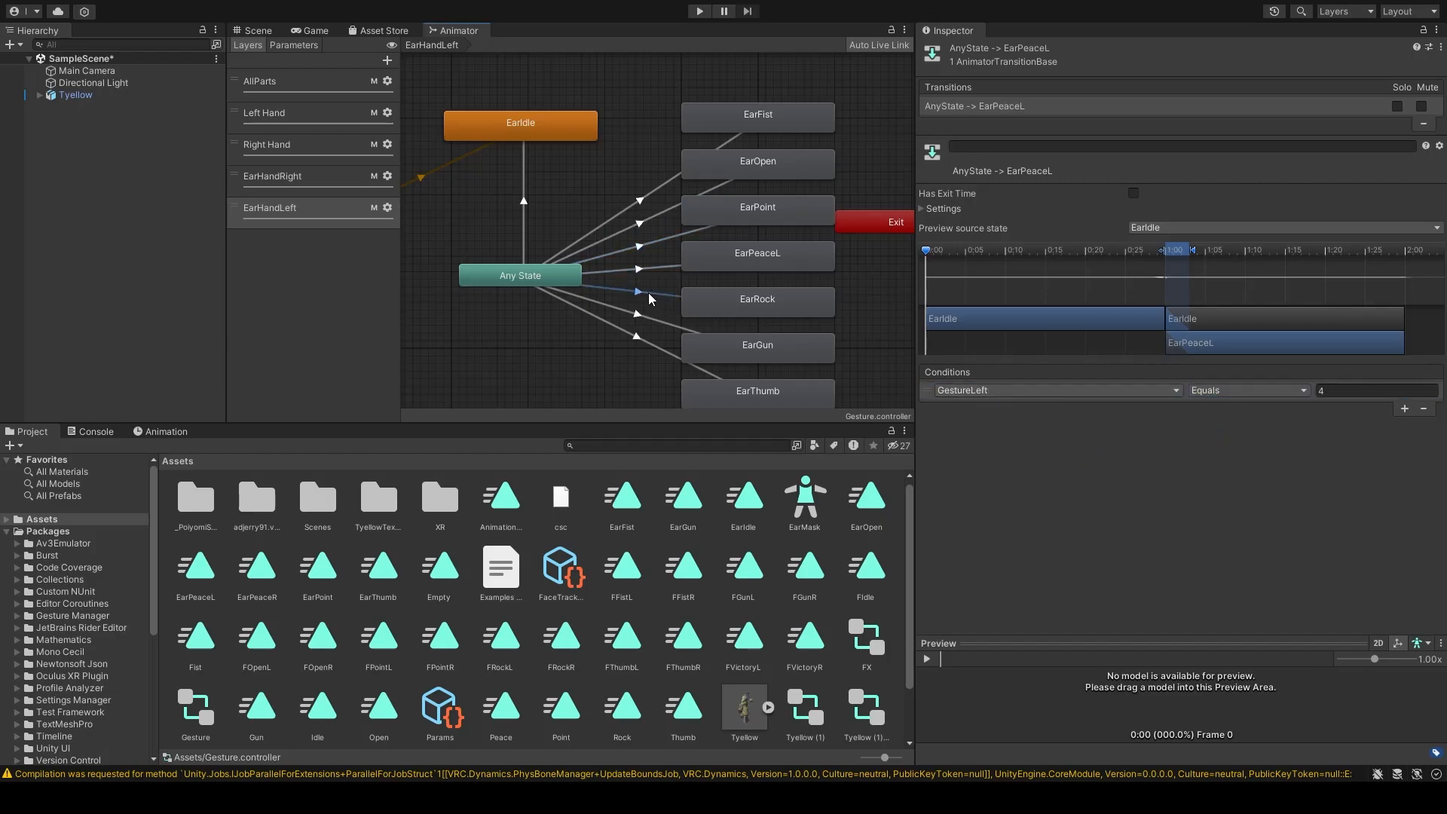
left_click(1043, 447)
left_click(1230, 435)
Step: Switch the Any State transition conditions to GestureLeft Equals 6 for EarGun and GestureLeft Equals 7 for EarThumb
left_click(630, 309)
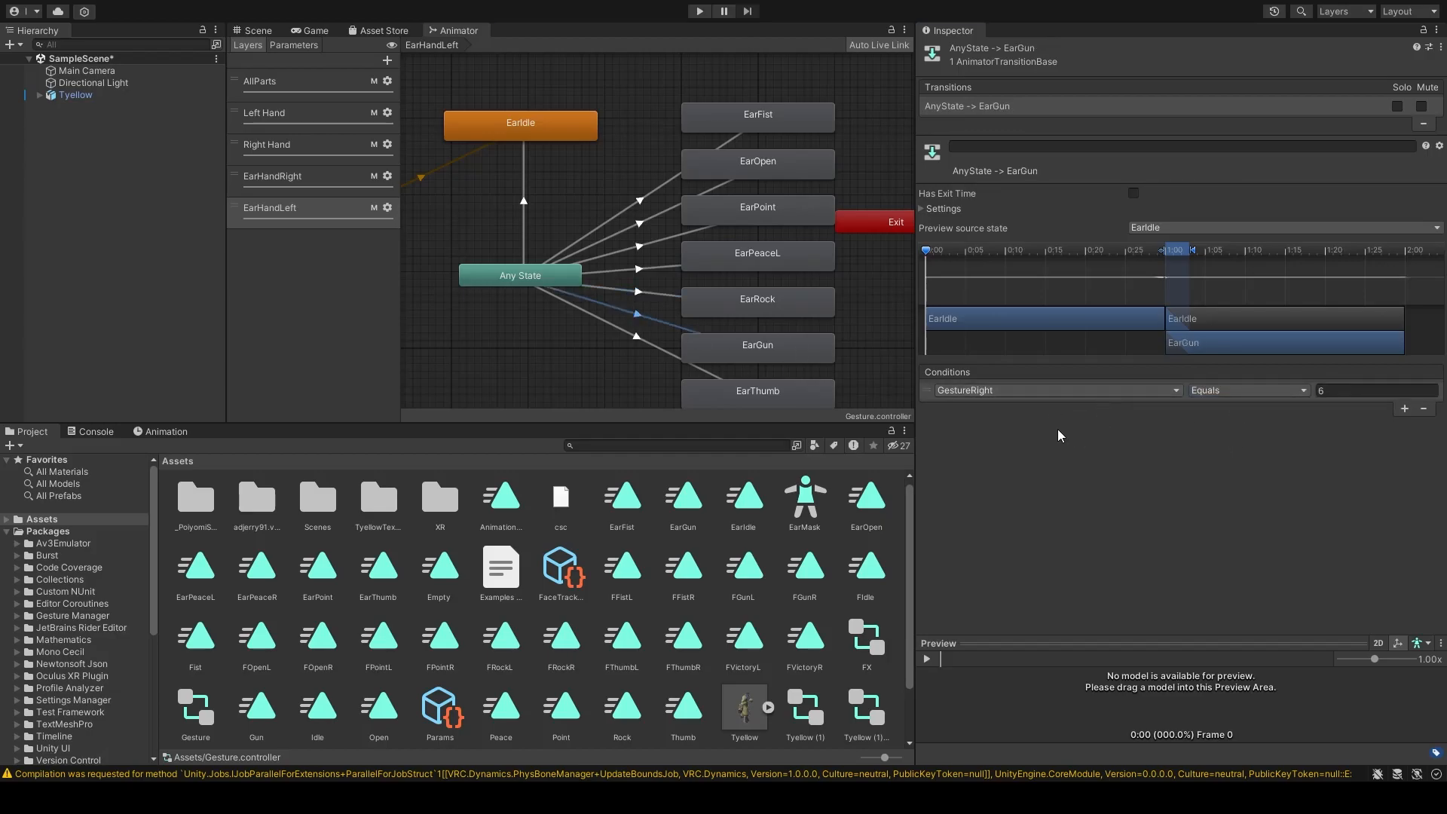
left_click(1219, 440)
left_click(633, 339)
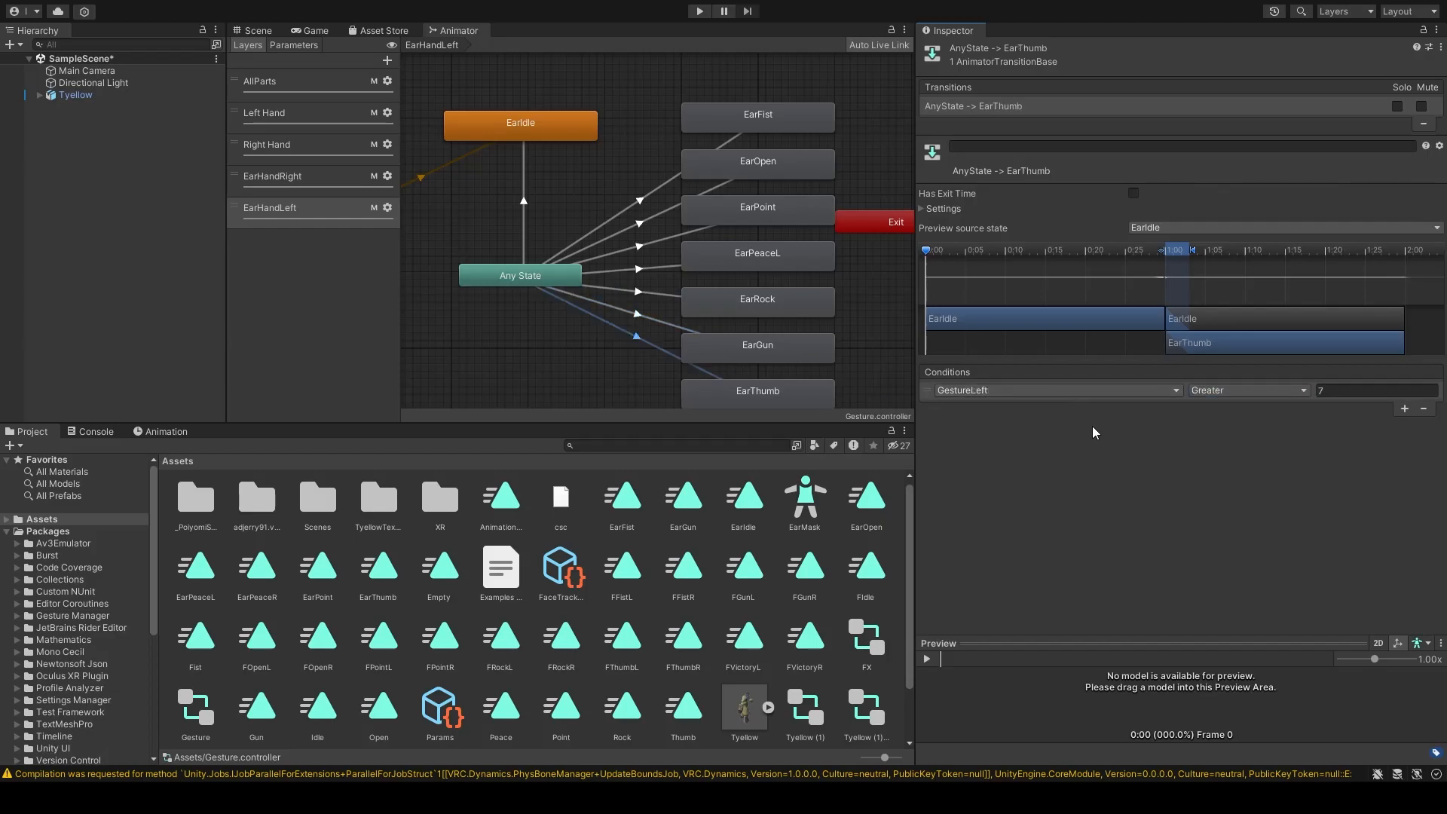
left_click(1217, 390)
left_click(1220, 436)
left_click(629, 184)
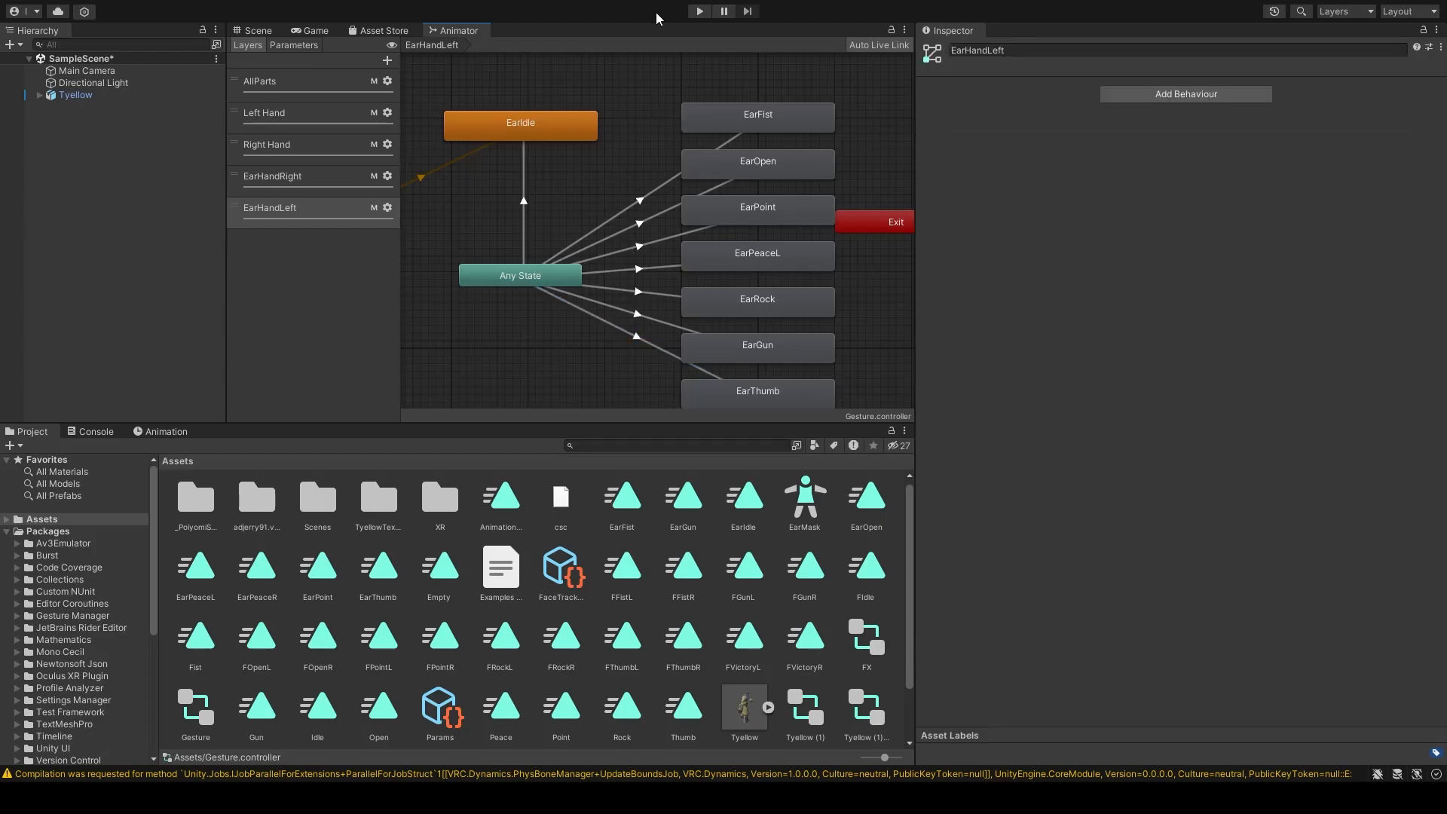
Step: Enter play mode and assign the Gesture controller to Tyellow's Animator component
left_click(698, 11)
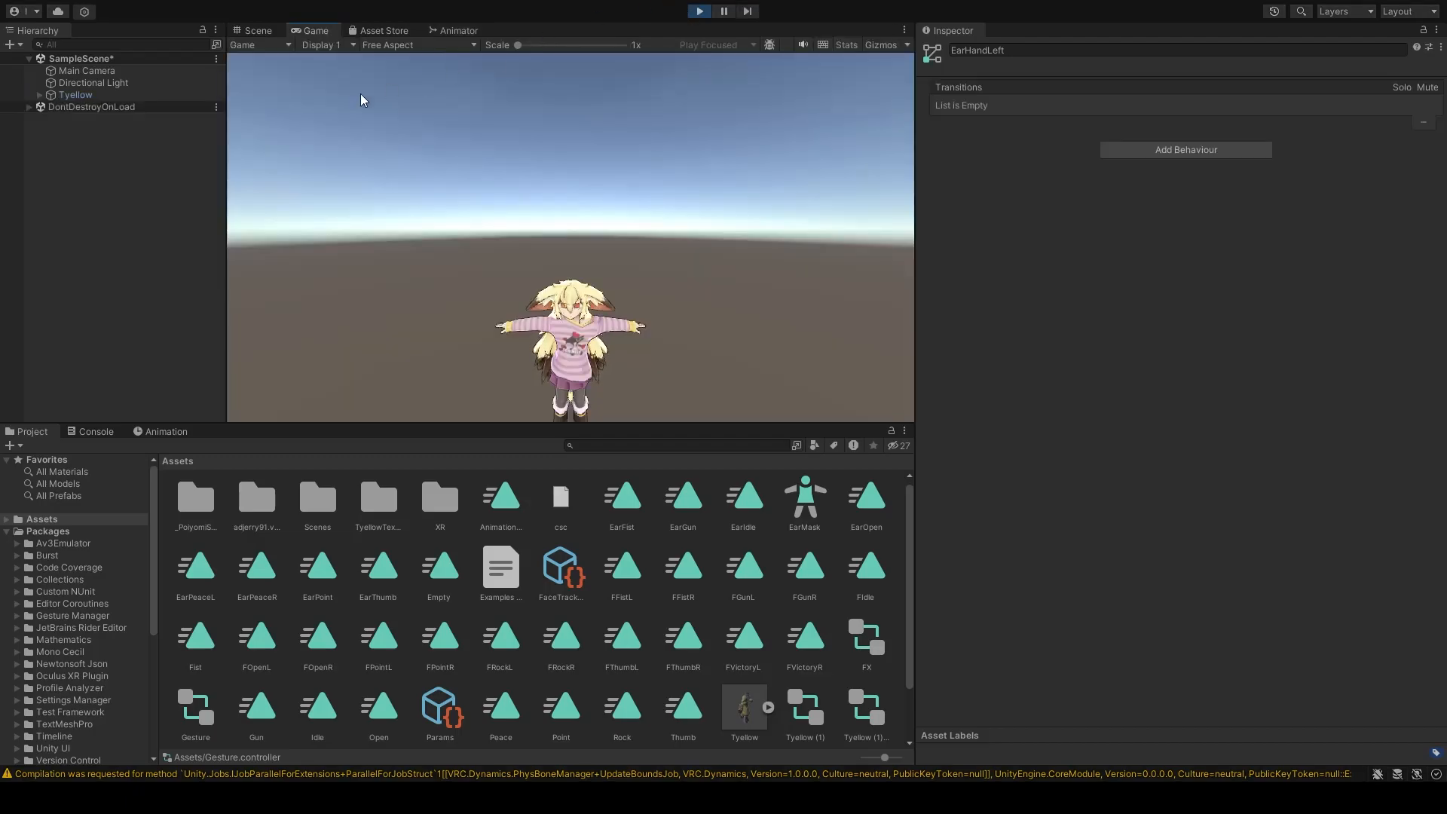
left_click(255, 30)
left_click(163, 94)
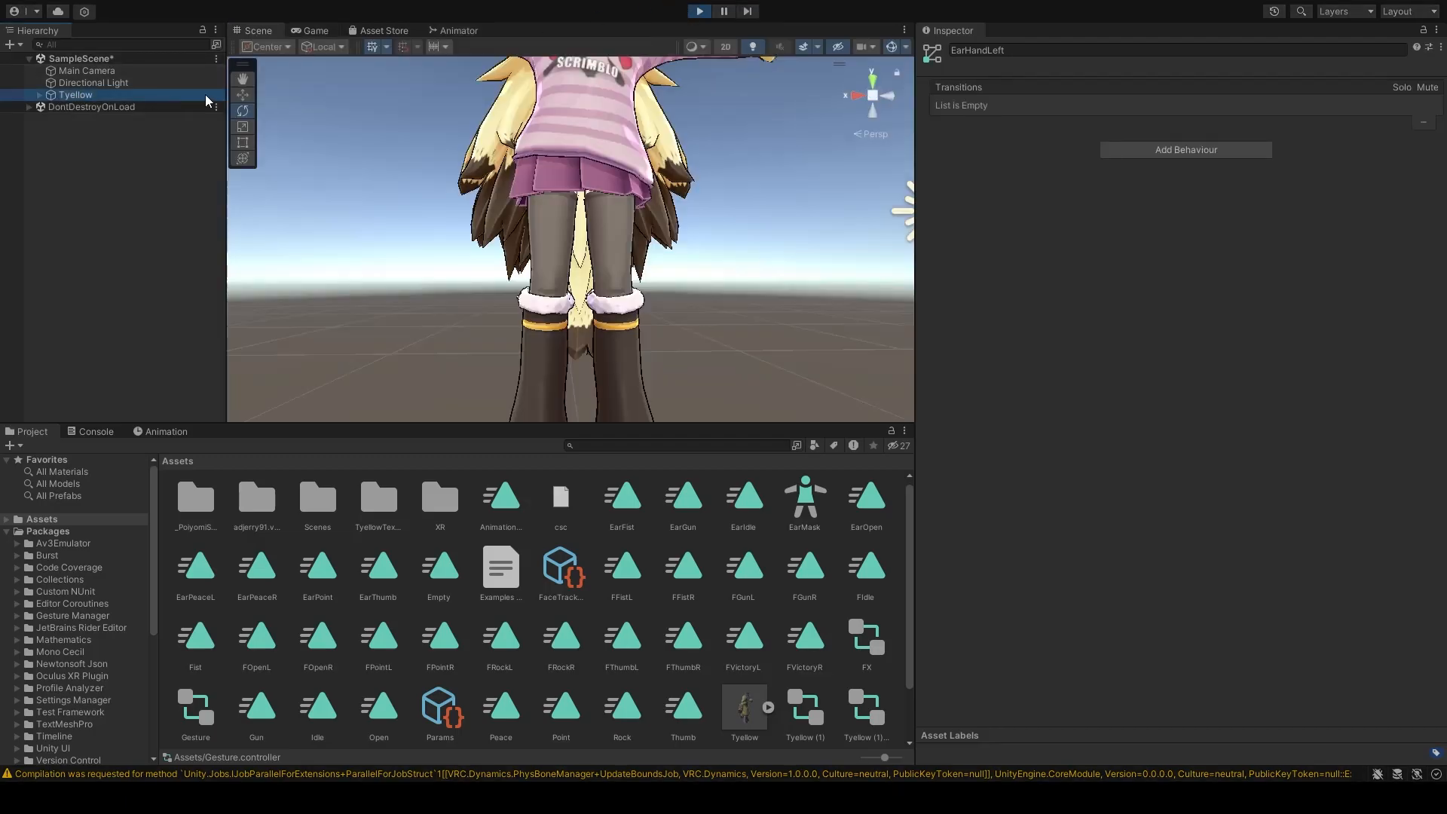
scroll(561, 740, "down", 2)
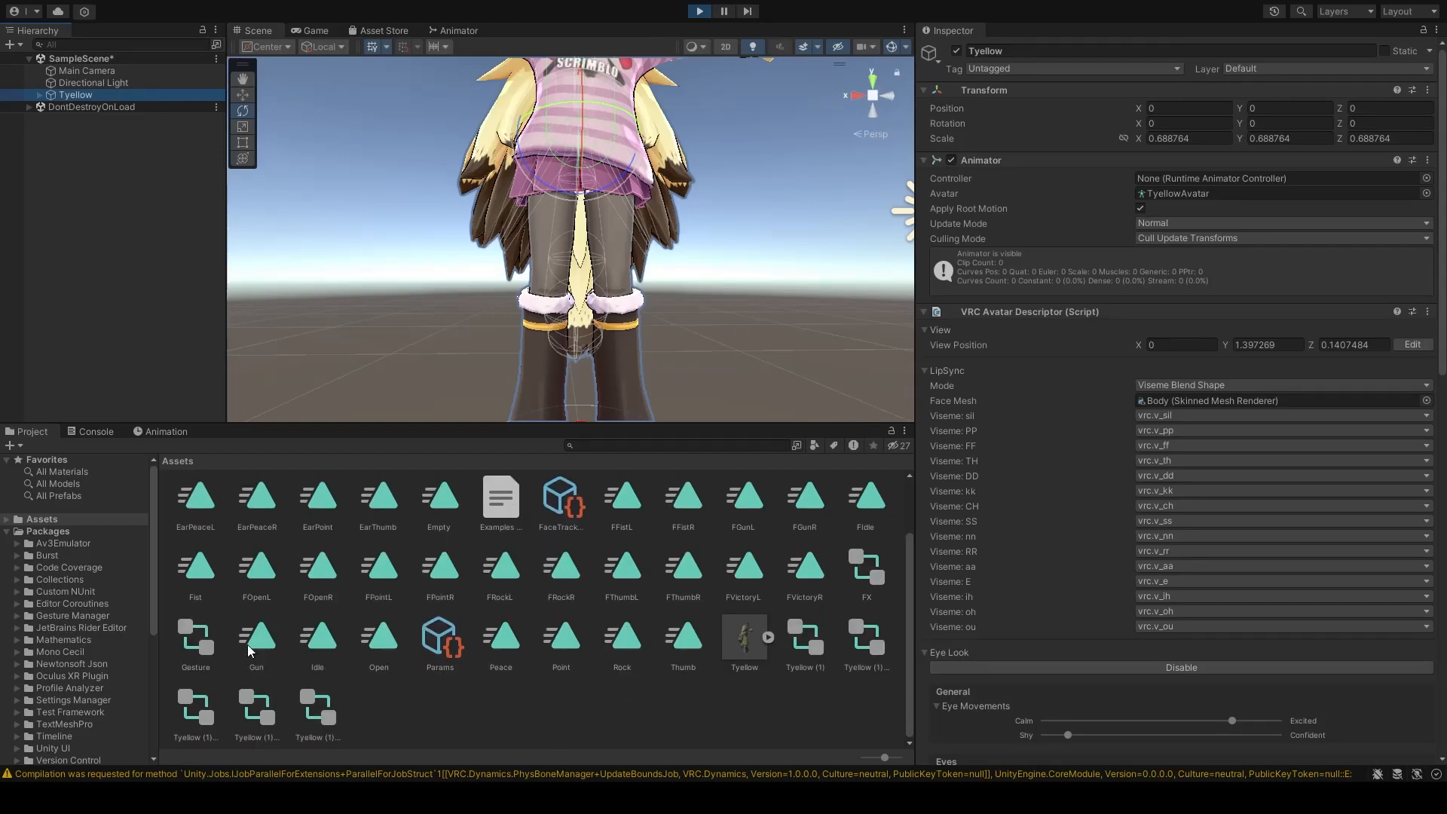
left_click_drag(189, 642, 1204, 181)
Step: Dock the Animator window beside the Inspector and display its parameters with the avatar's upper body in view
right_click_drag(663, 214, 580, 233)
left_click(461, 32)
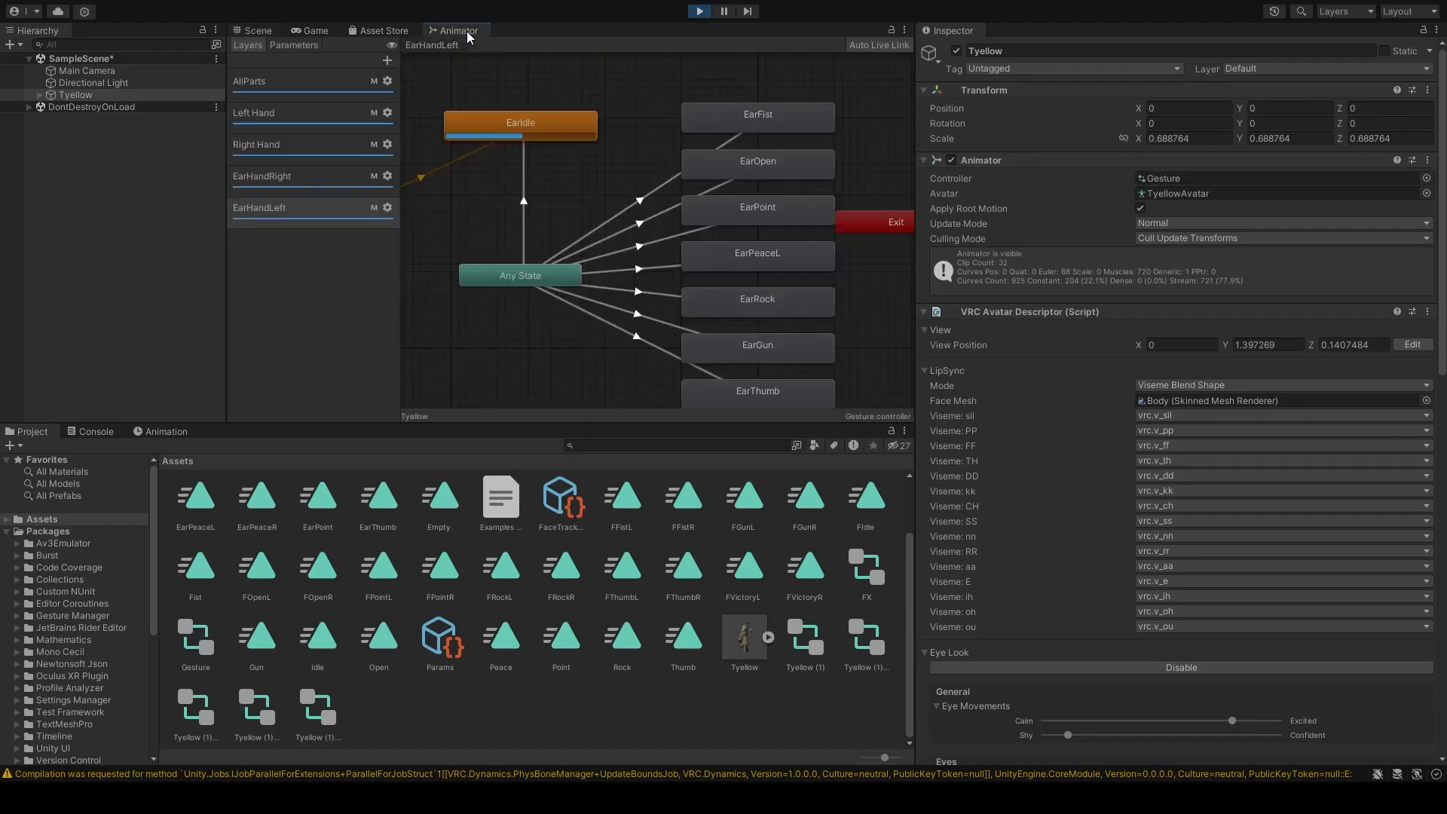
left_click_drag(482, 34, 1037, 43)
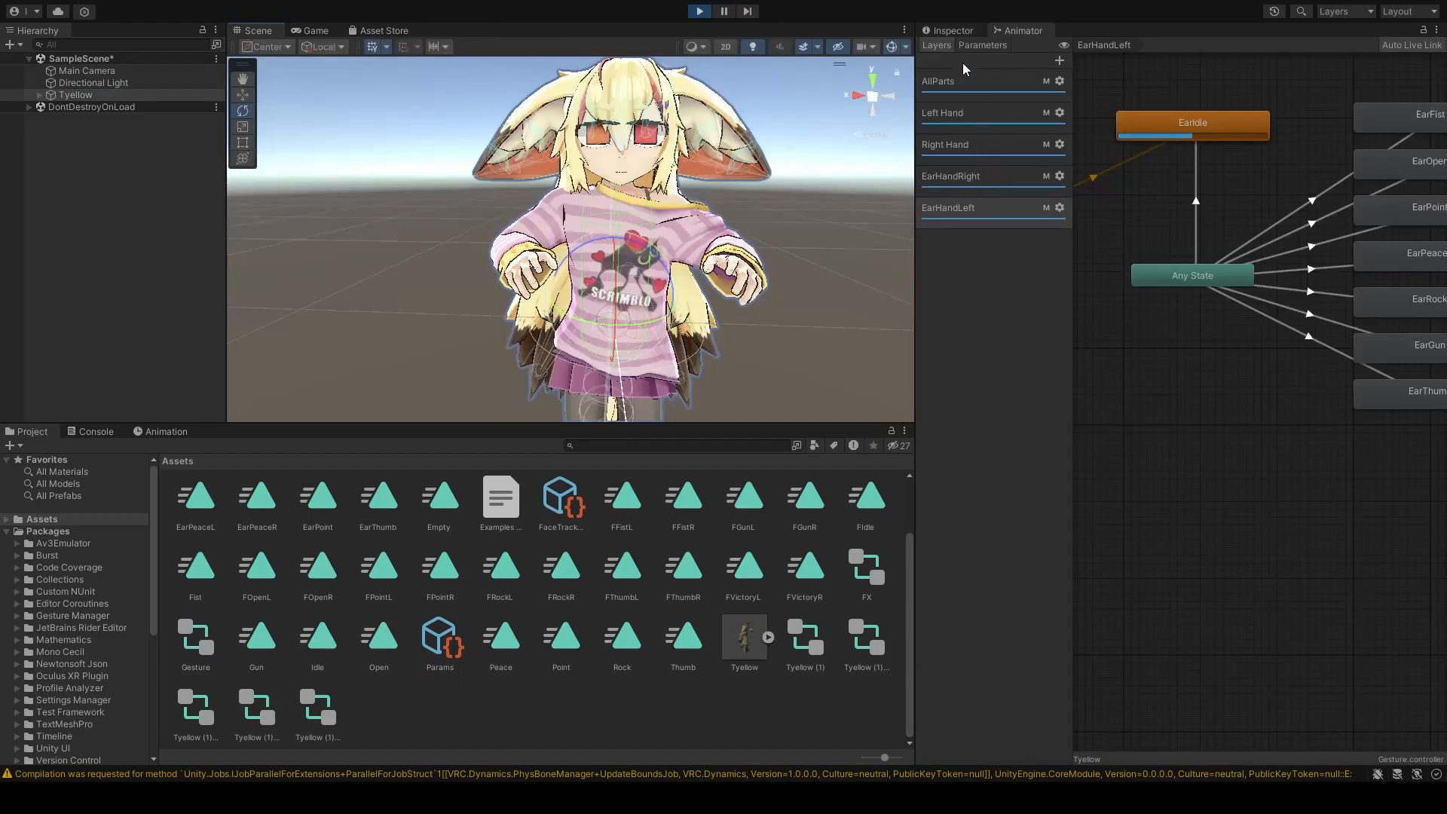
left_click(972, 44)
scroll(1245, 251, "down", 2)
scroll(1125, 227, "up", 2)
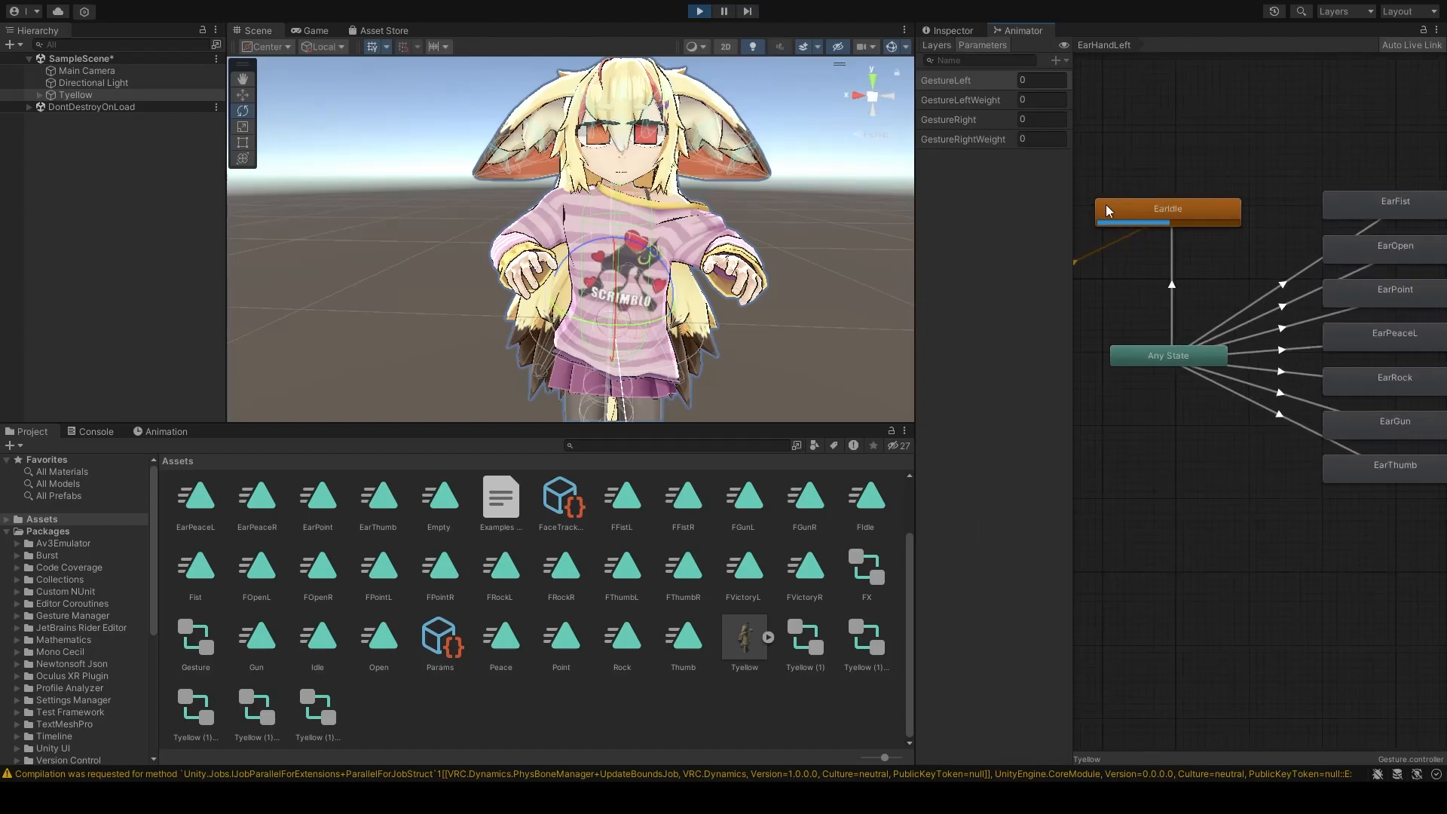
Step: Set GestureLeft to 4 and check the ear pose on the avatar
left_click(1034, 82)
type("4")
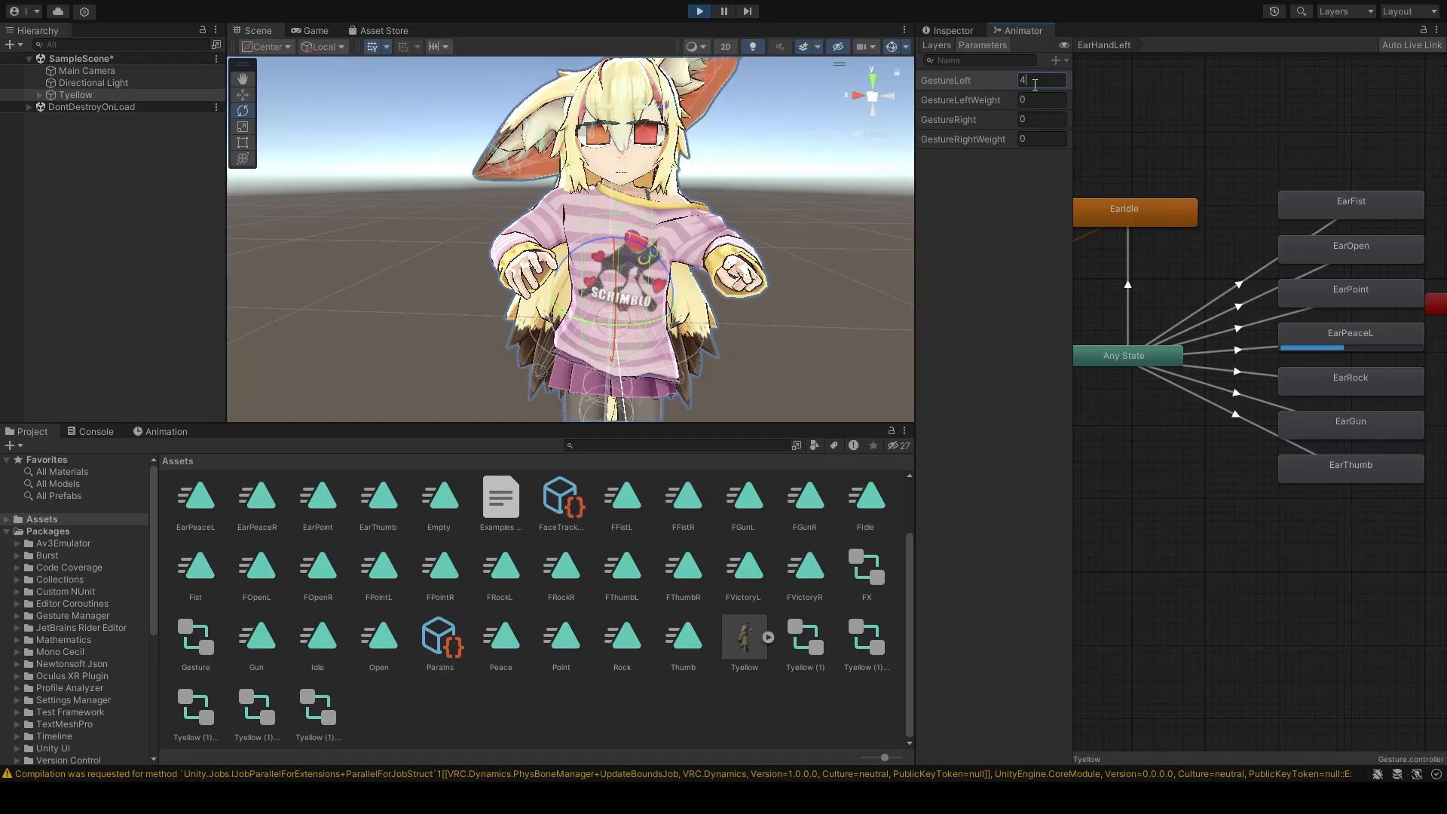
right_click_drag(747, 217, 793, 193)
key("w")
key("s")
key("w")
key("s")
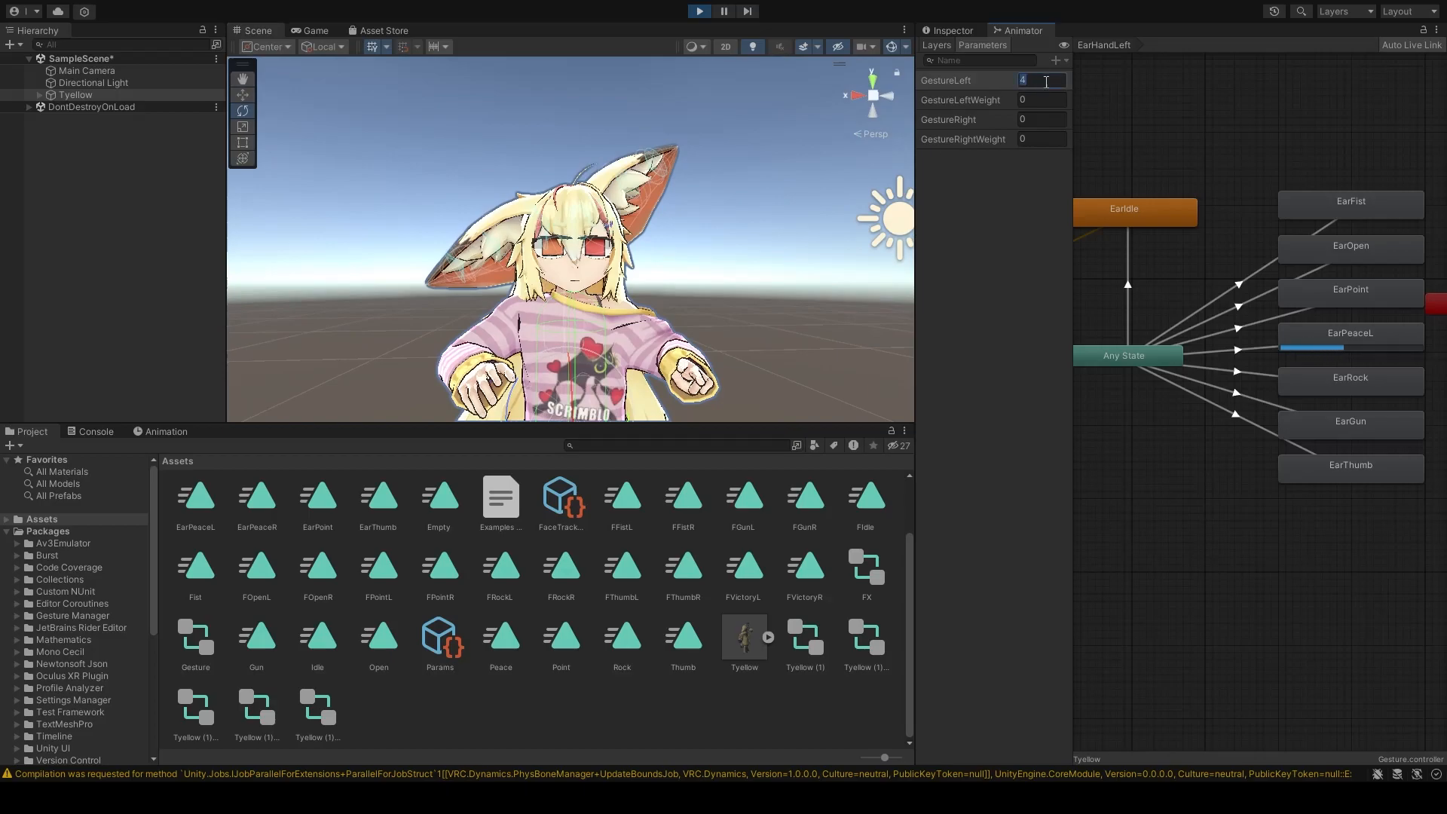
Step: Test GestureRight with the value 3, then with 4
left_click(1035, 118)
type("3")
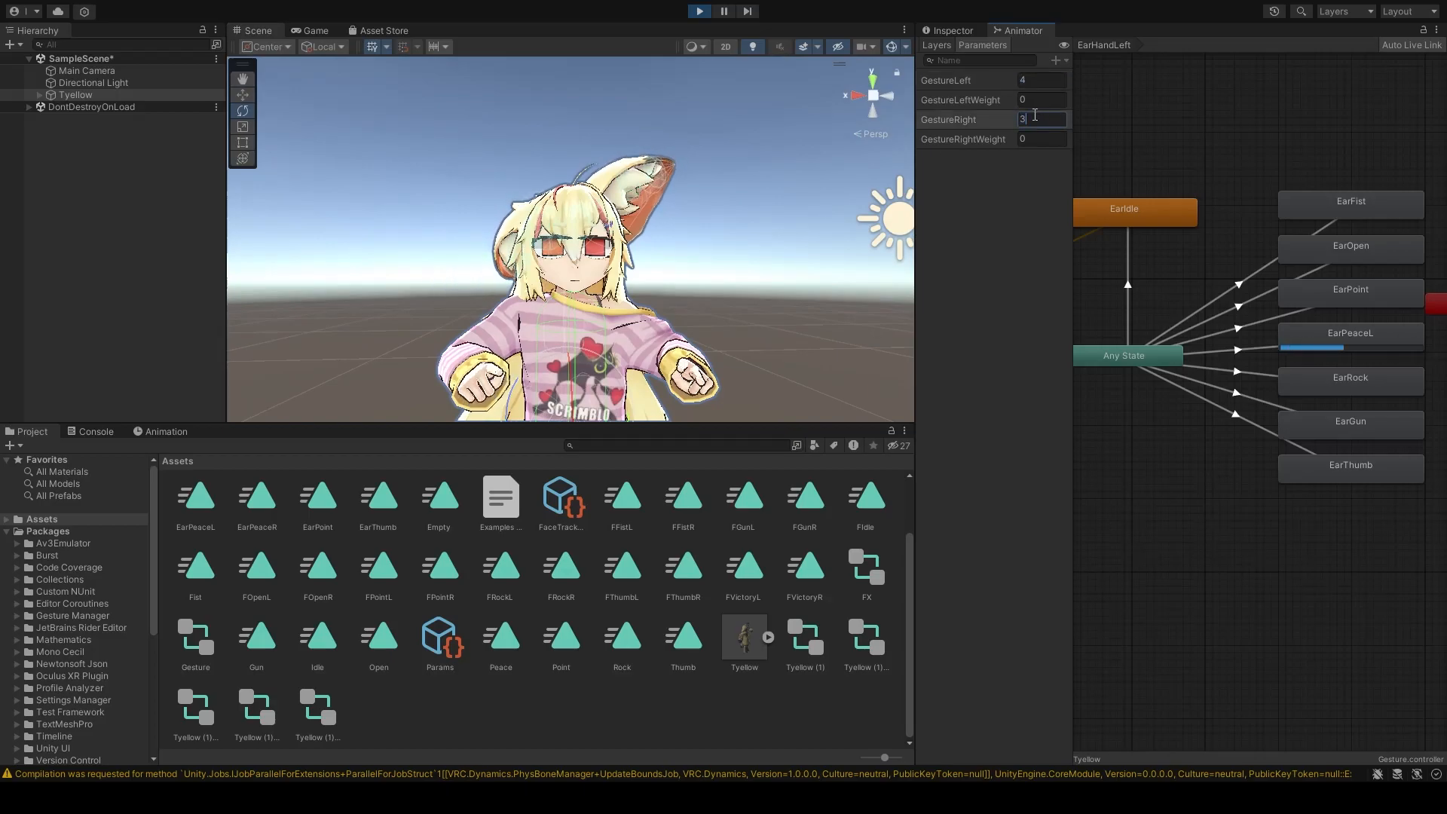
key("BackSpace")
type("4")
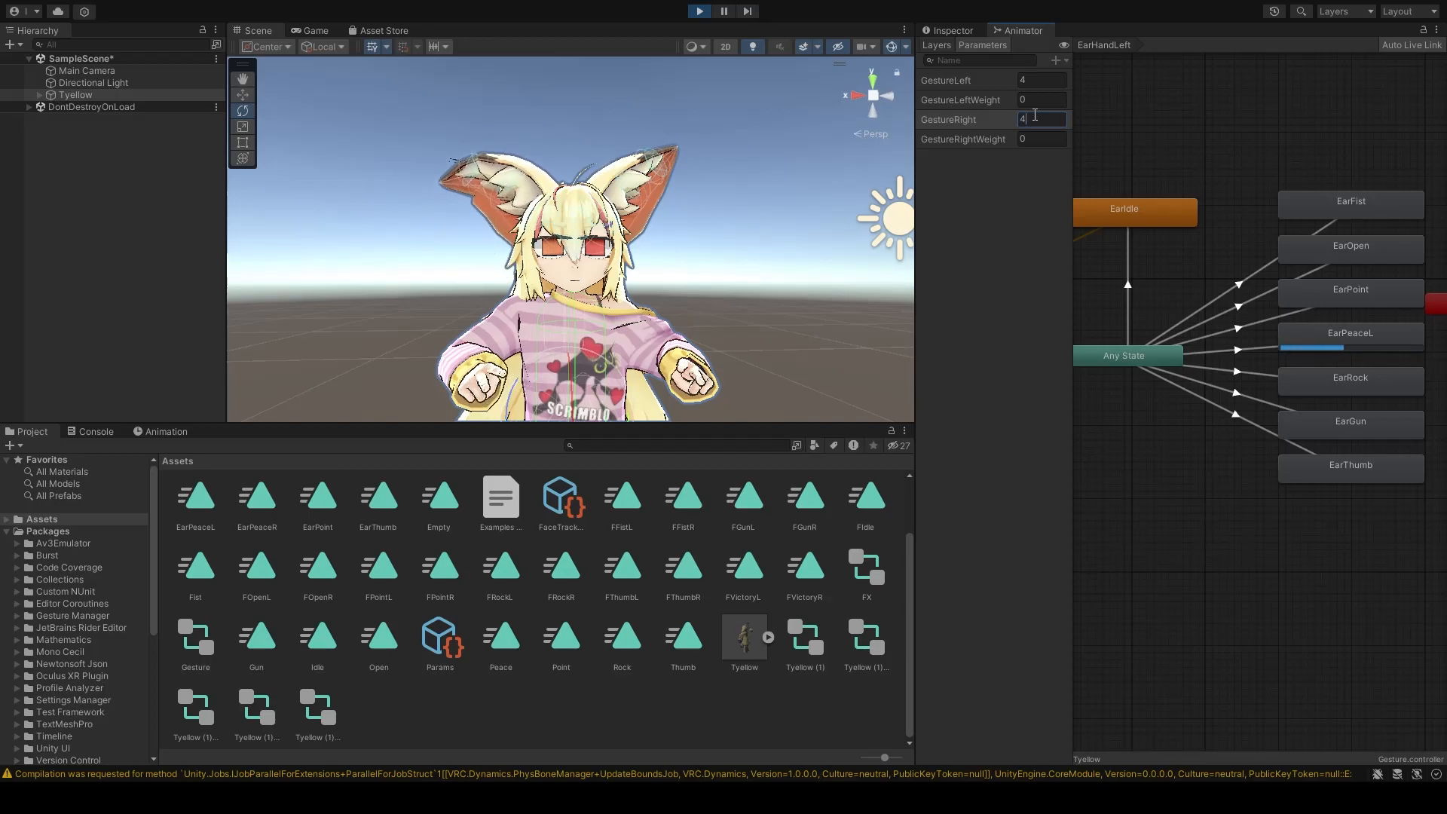
Step: Reset GestureLeft and GestureRight to 0
left_click(1035, 79)
key("BackSpace")
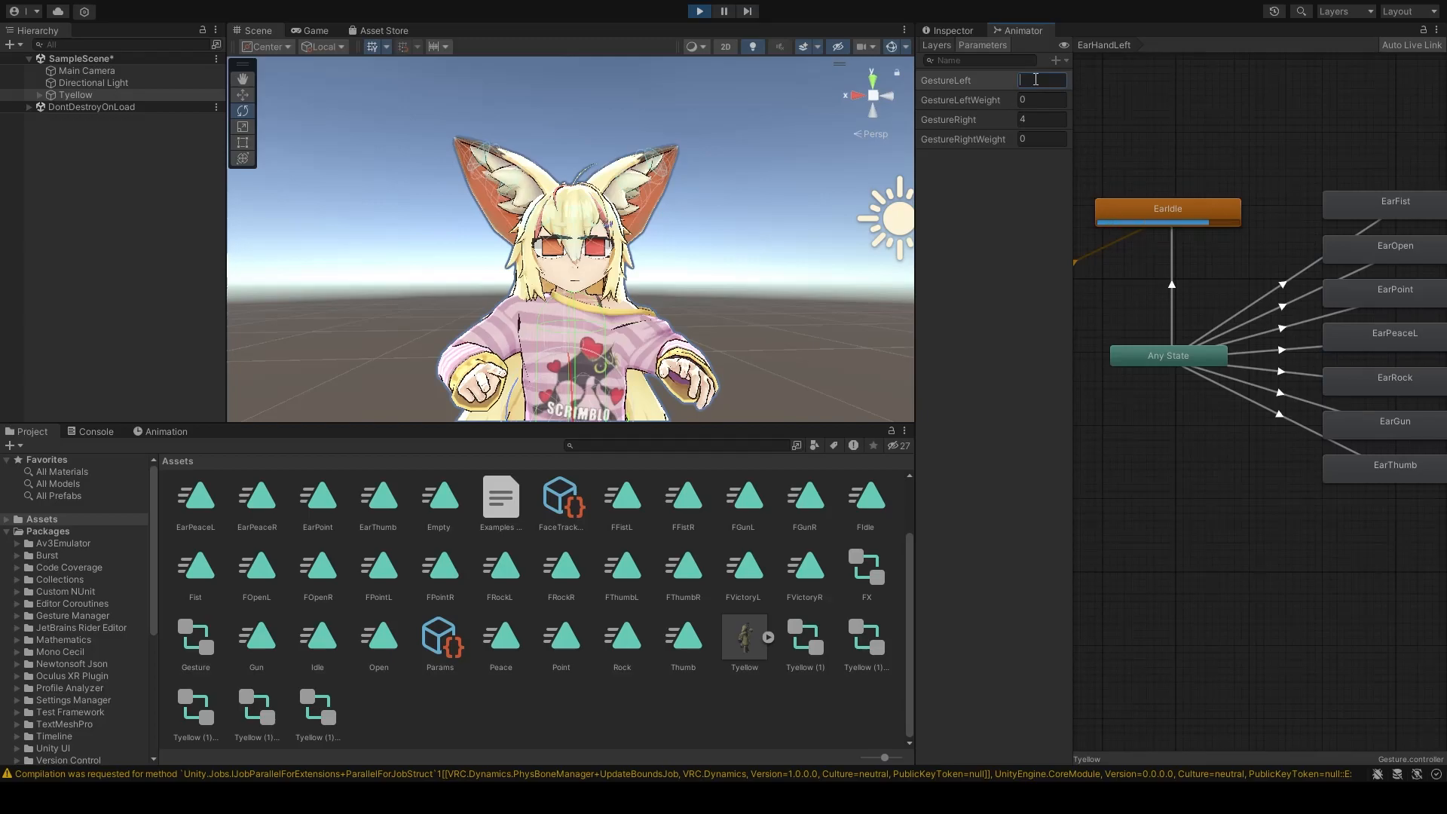
type("0")
left_click(1038, 121)
key("BackSpace")
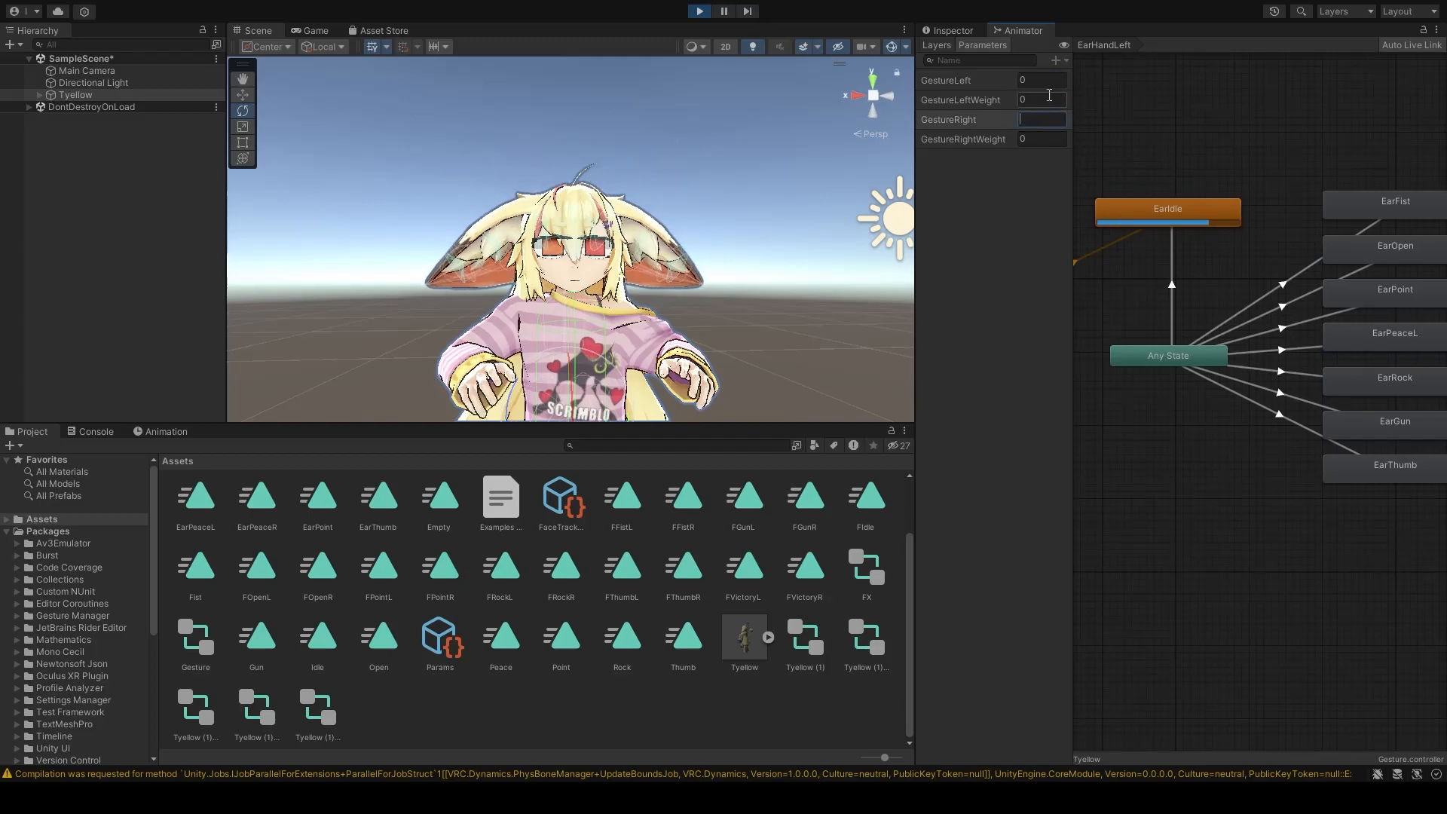
Step: Test GestureLeft and GestureRight one after the other with the value 4, clearing each one again
left_click(1040, 81)
type("4")
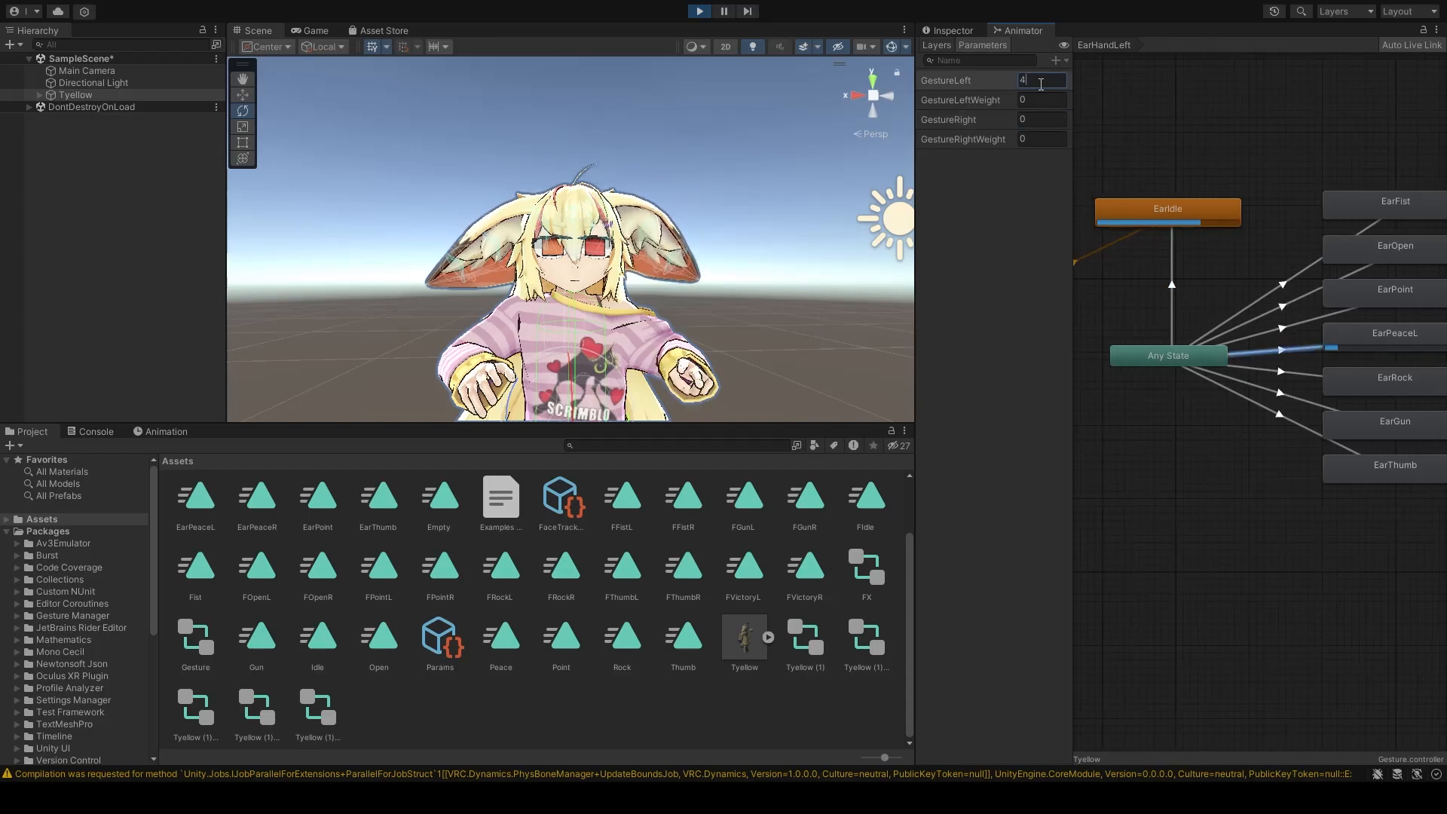
key("BackSpace")
left_click(1038, 121)
type("4")
key("BackSpace")
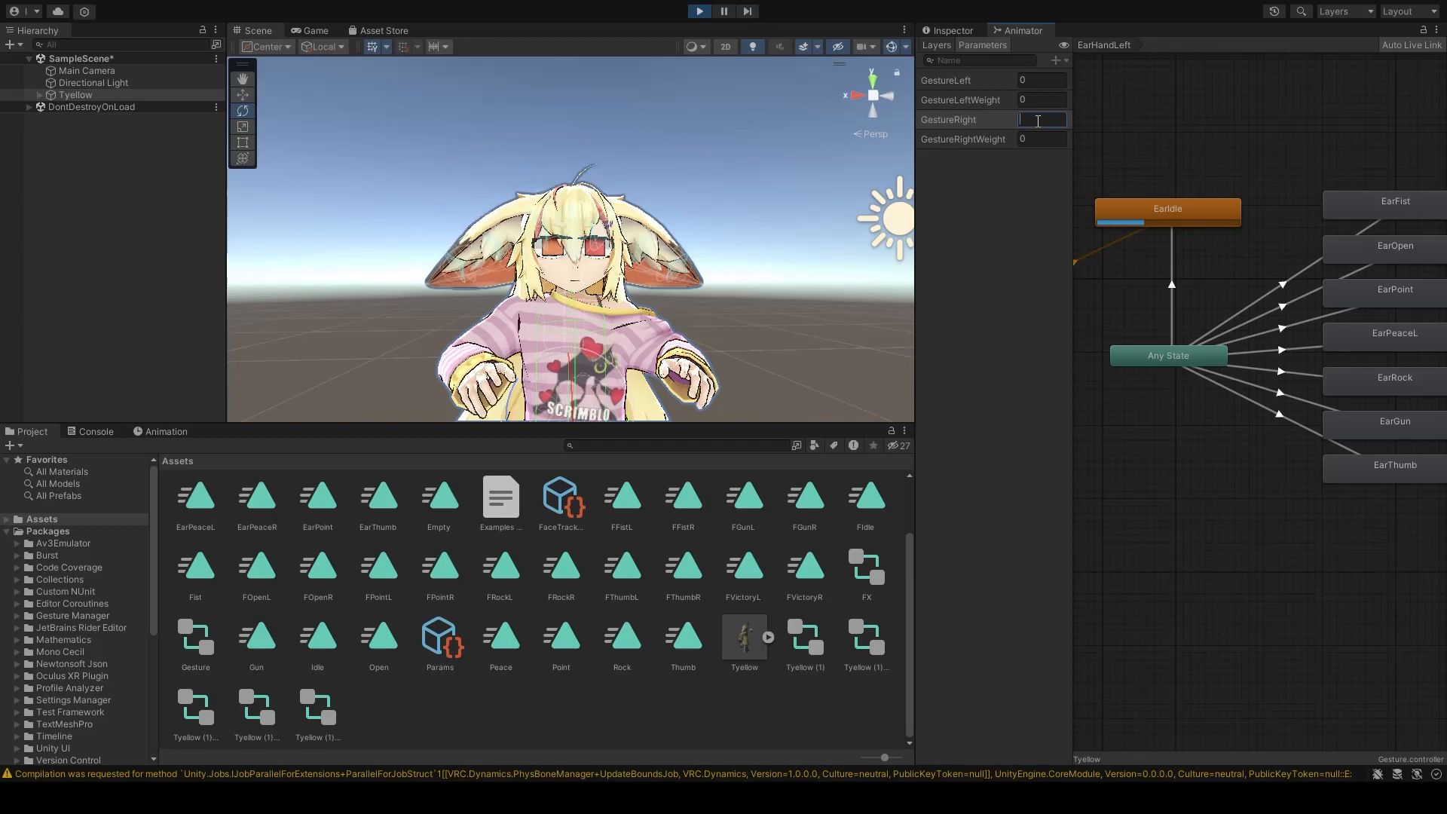
Step: Exit play mode and examine the avatar from the front, side and back, including its tail
scroll(1221, 407, "down", 4)
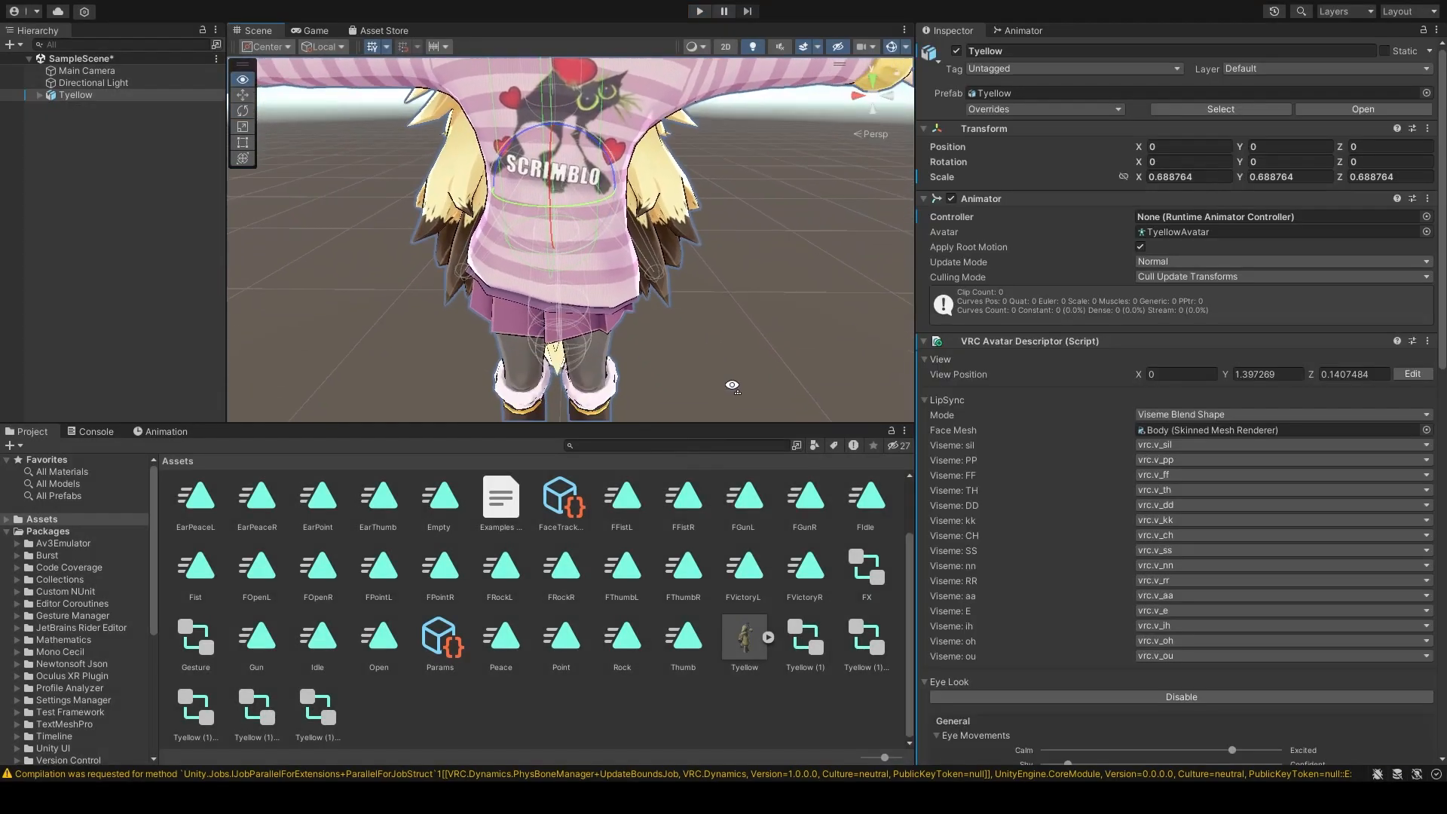
scroll(730, 382, "down", 6)
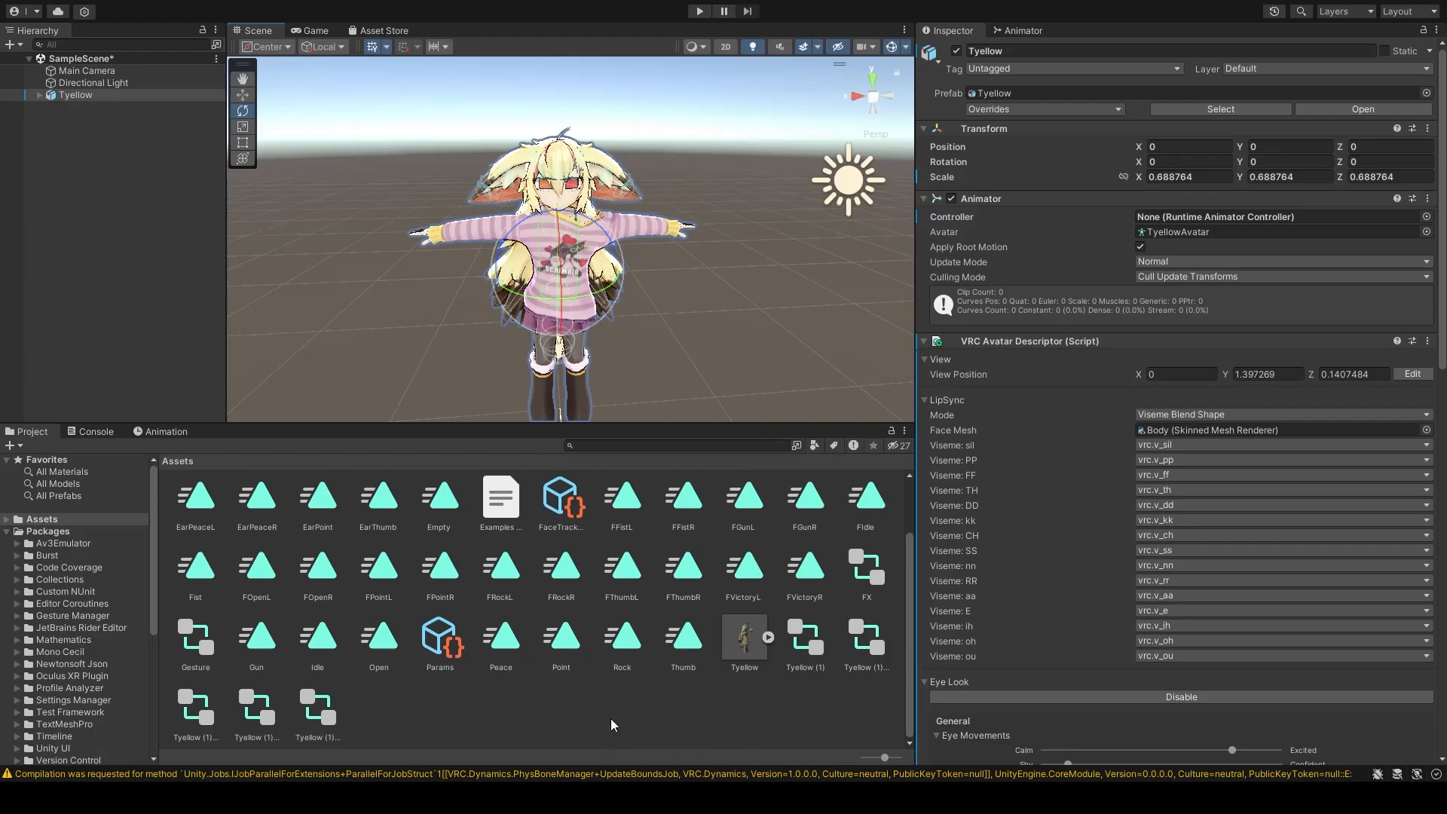
right_click_drag(692, 315, 805, 240)
key("w")
key("w")
key("s")
key("s")
key("w")
left_click(749, 187)
scroll(678, 244, "up", 5)
right_click_drag(671, 217, 1007, 305)
key("a")
key("s")
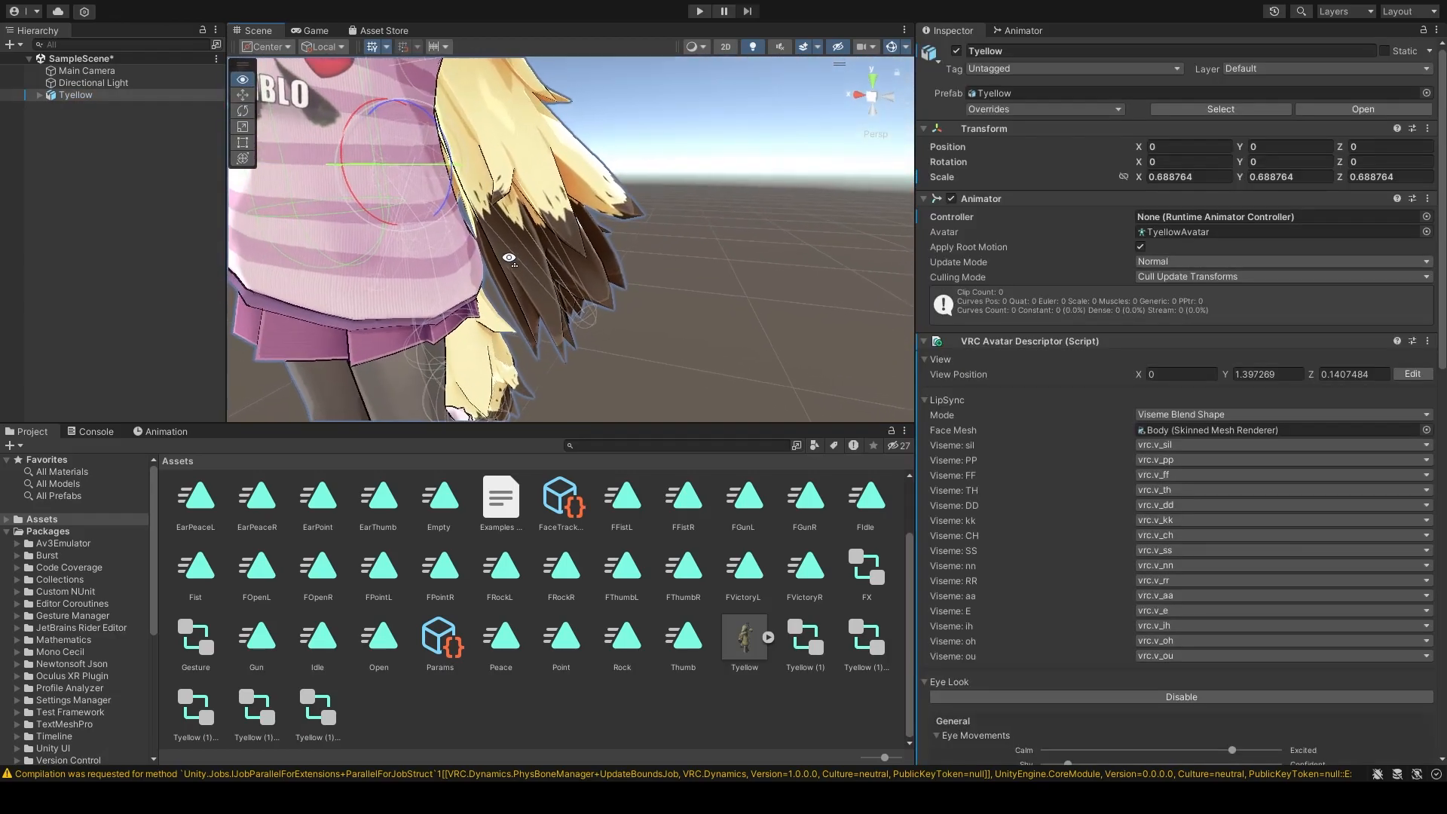
key("d")
right_click_drag(339, 235, 197, 224)
key("s")
right_click_drag(700, 312, 705, 383)
key("w")
key("d")
key("w")
key("s")
key("w")
key("a")
key("s")
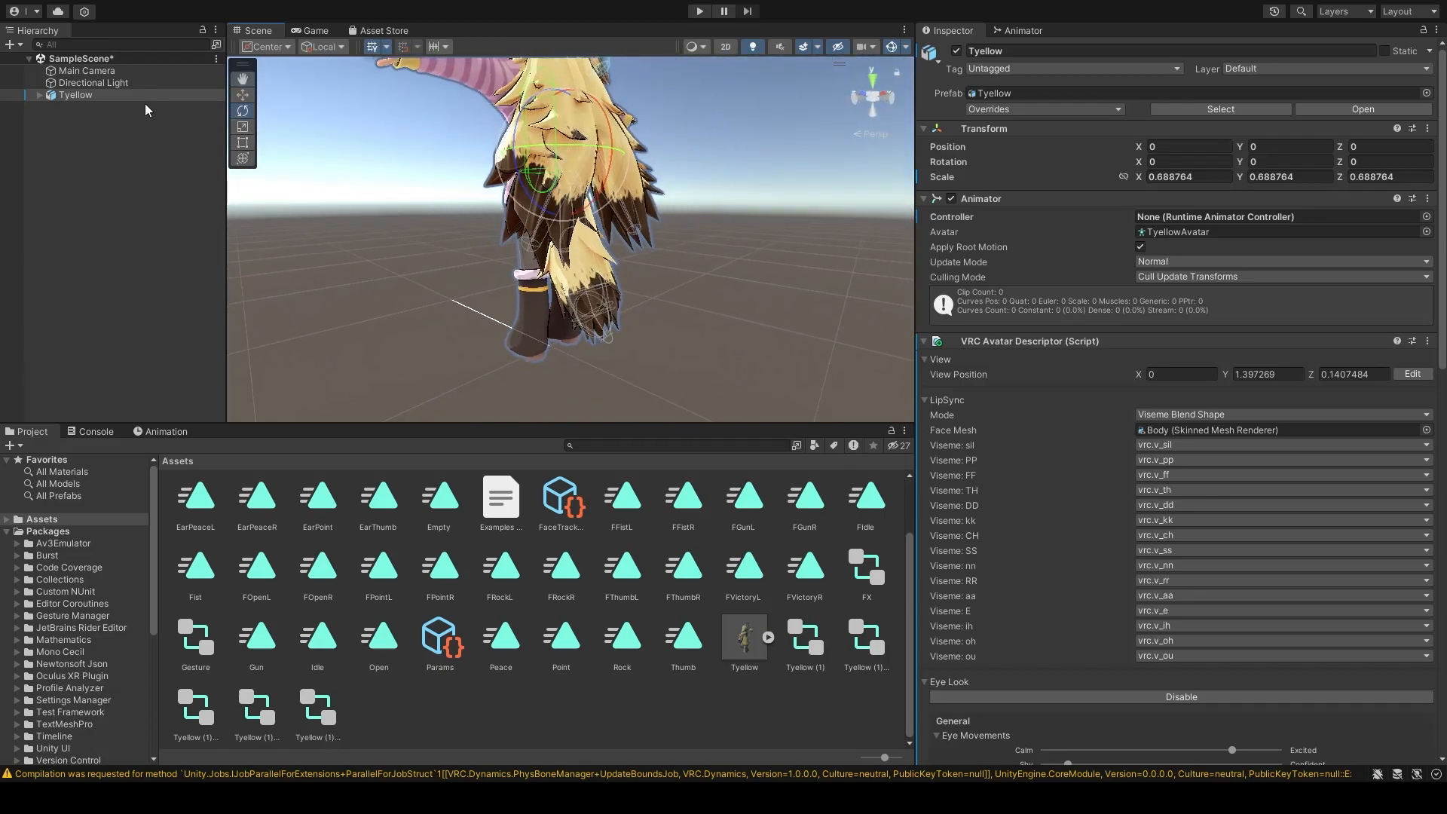
Step: Create a new animation clip named TailWag for Tyellow
left_click(196, 431)
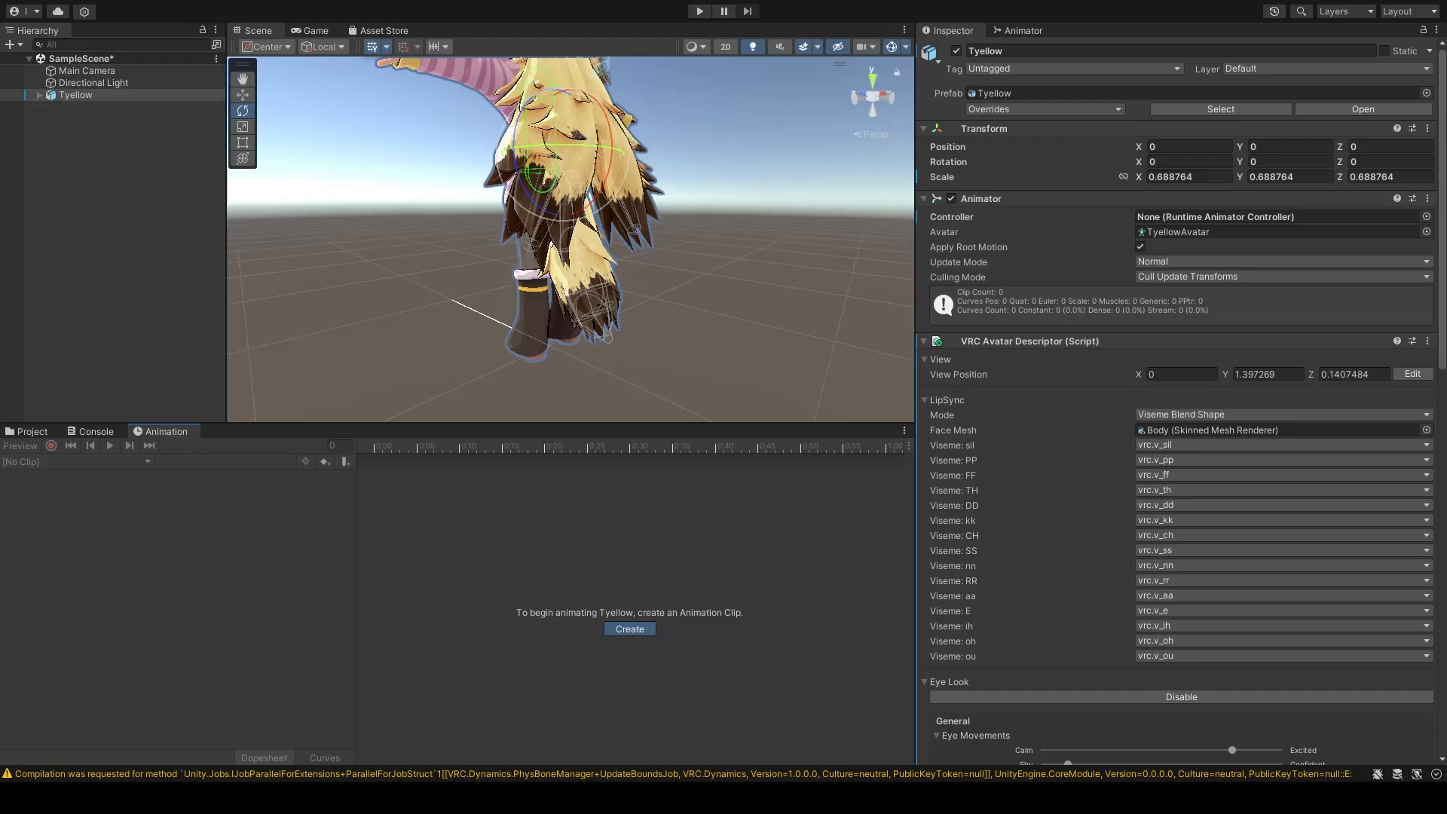
mouse_move(497, 225)
right_mouse_down()
mouse_move(534, 352)
mouse_move(499, 227)
right_mouse_up()
scroll(445, 247, "up", 5)
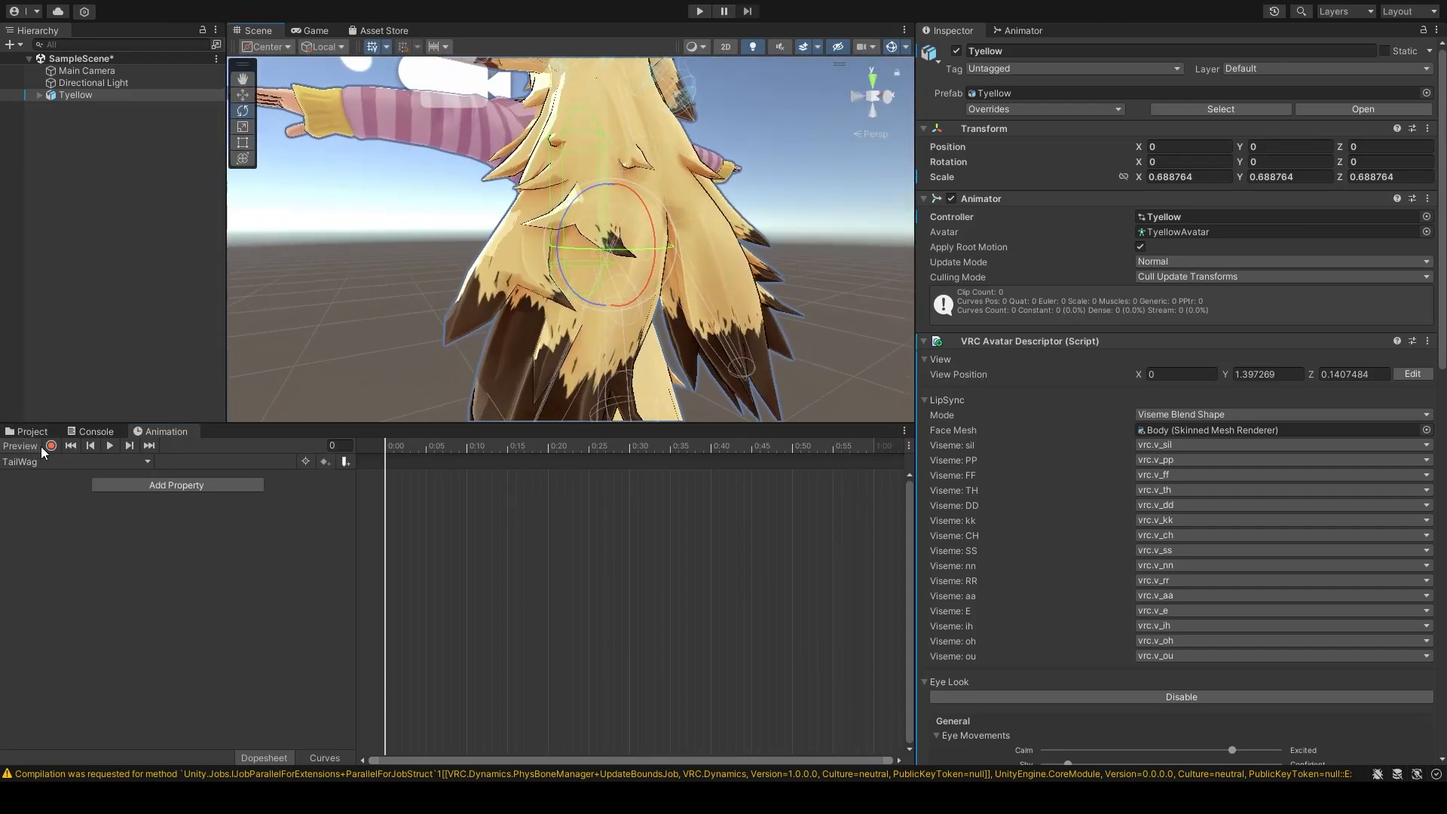
Step: Expand Tyellow's bone hierarchy and start recording in the TailWag clip with the avatar's back in view
left_click(52, 95)
left_click(39, 95)
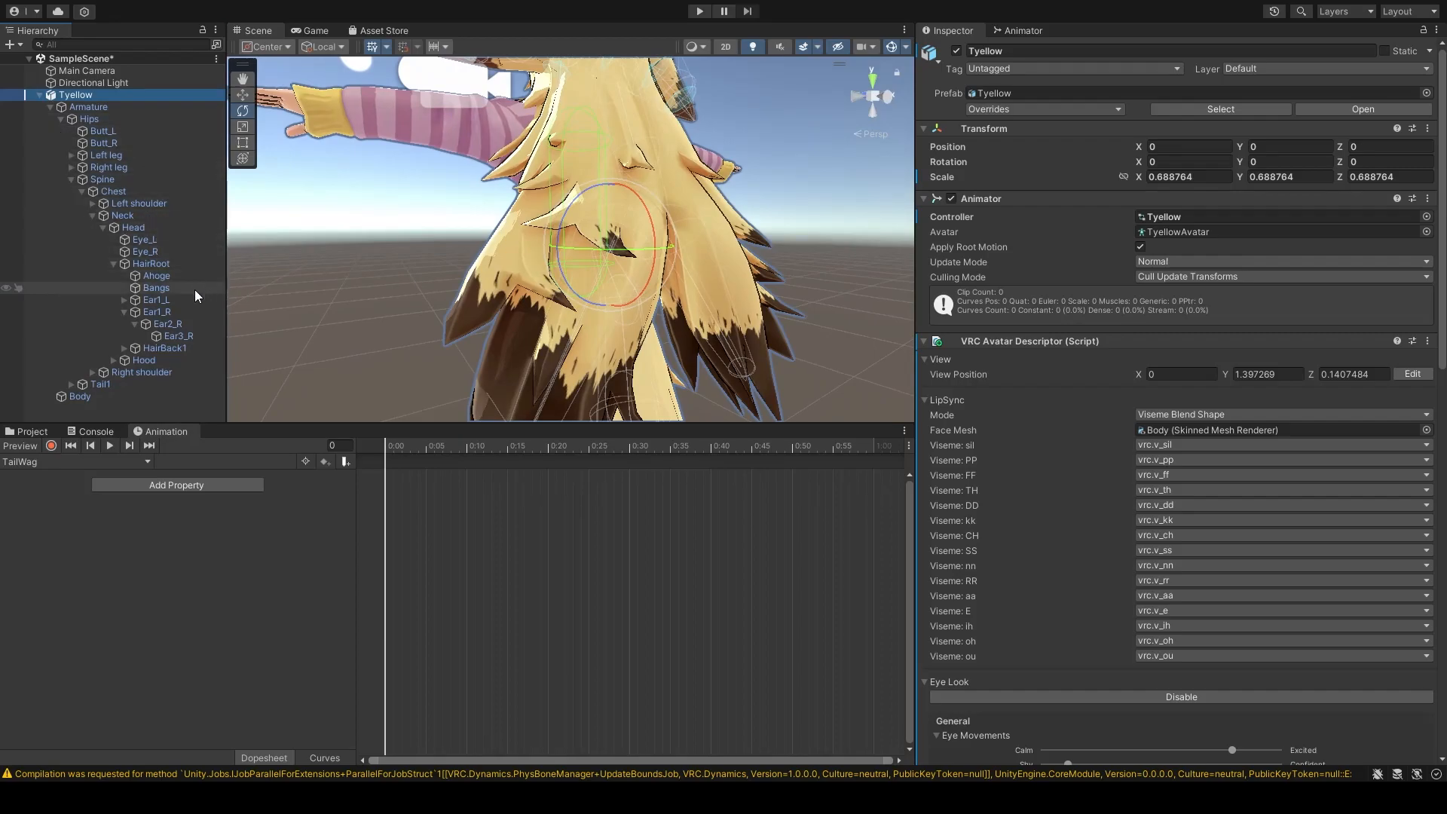
left_click(52, 446)
left_click_drag(245, 301, 278, 319, "alt")
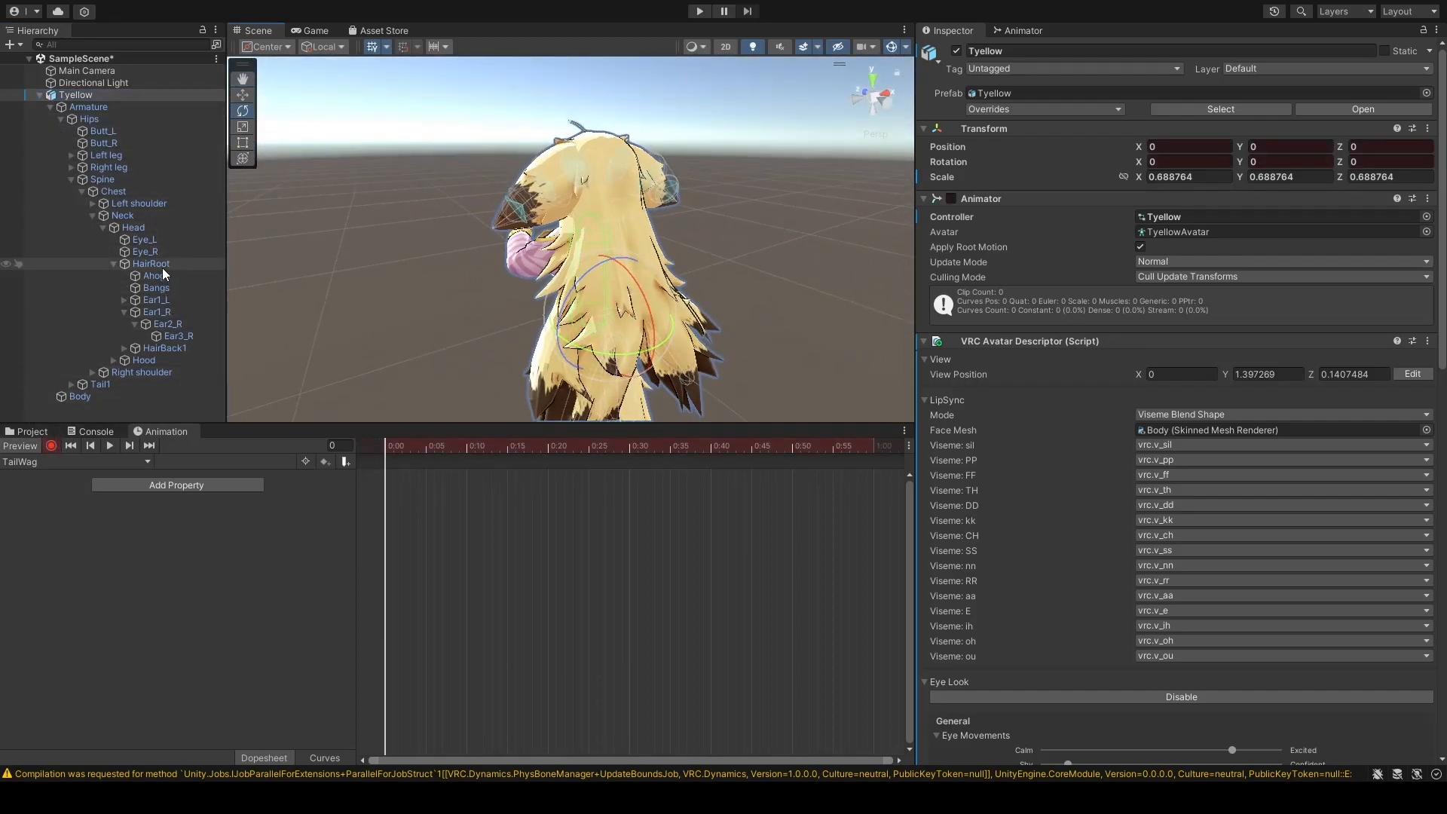
Step: Rotate the HairBack1 bone at frame 0 so the long back hair swings away from the tail
left_click(164, 347)
left_click_drag(651, 185, 419, 127)
left_click_drag(413, 408, 473, 375, "alt")
scroll(473, 374, "up", 4)
key("s")
mouse_move(472, 375)
right_mouse_down()
mouse_move(460, 362)
mouse_move(482, 403)
mouse_move(468, 370)
right_mouse_up()
key("w")
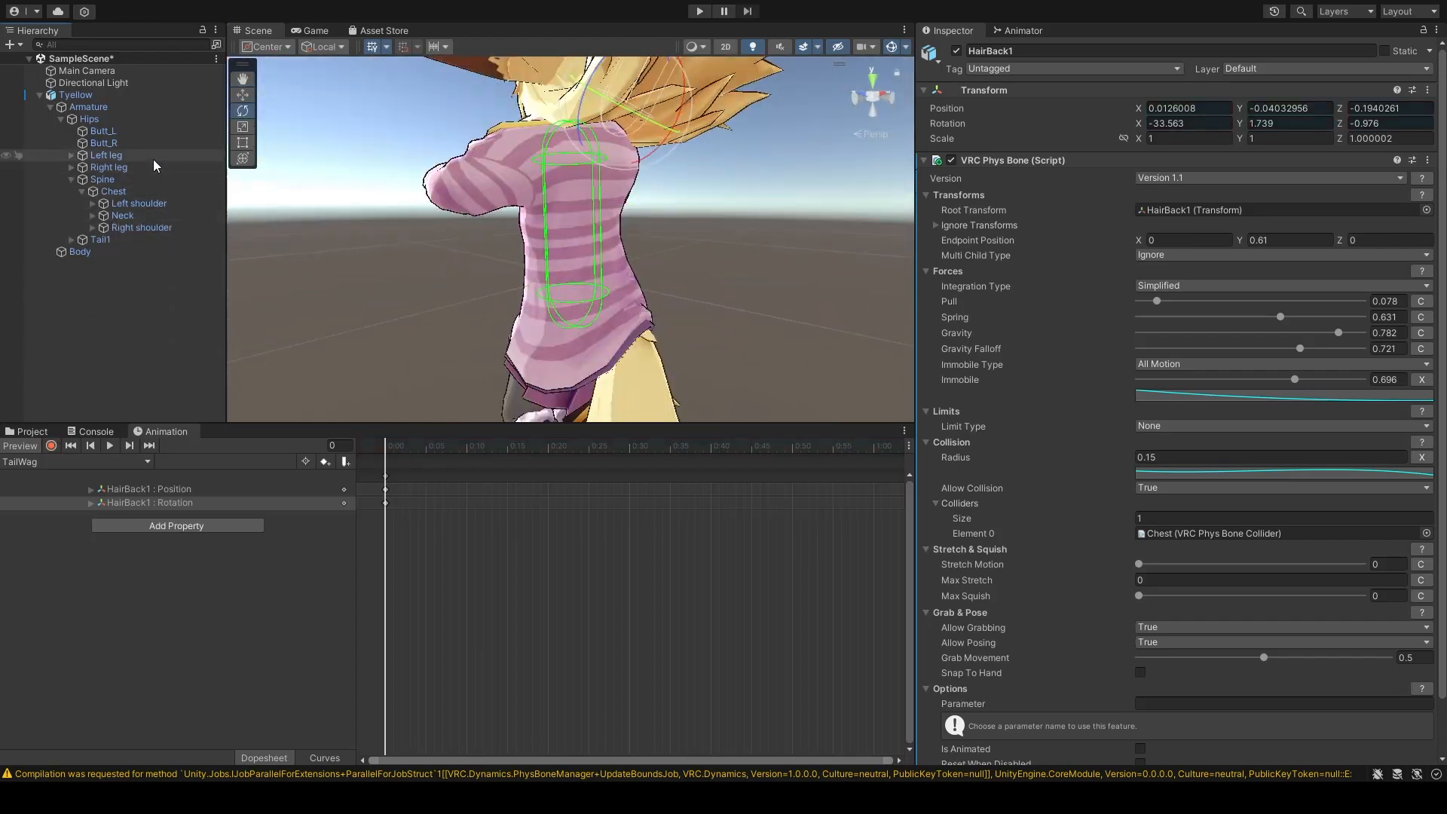
Step: Select the Tail1 bone, focus on it and resume recording in the TailWag clip
left_click(101, 240)
key("f")
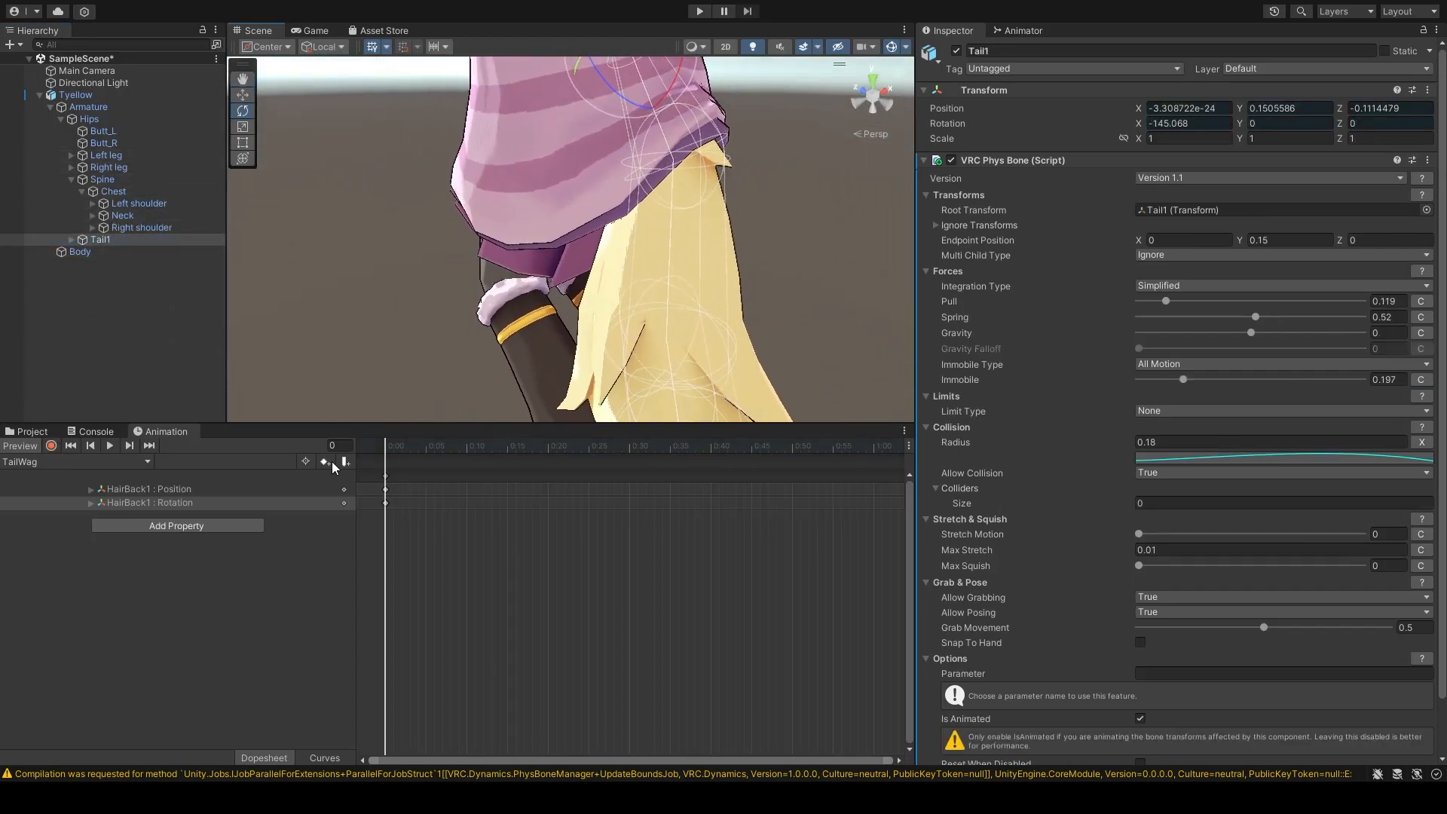
left_click(51, 446)
right_click_drag(701, 307, 710, 301)
key("w")
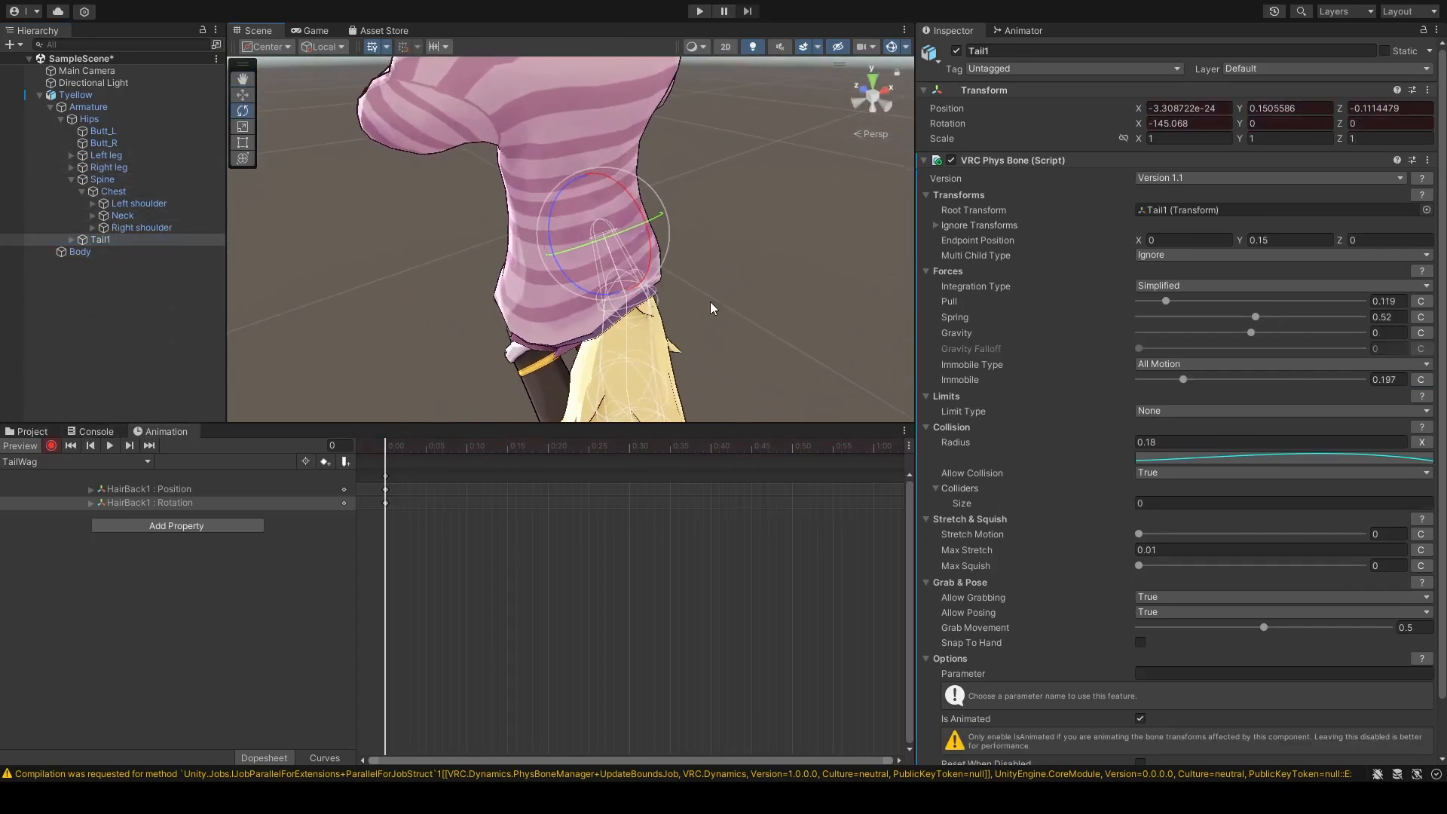
Step: Try rotating Tail1 sideways from behind and discard the trial poses
left_click_drag(616, 237, 654, 217, "alt")
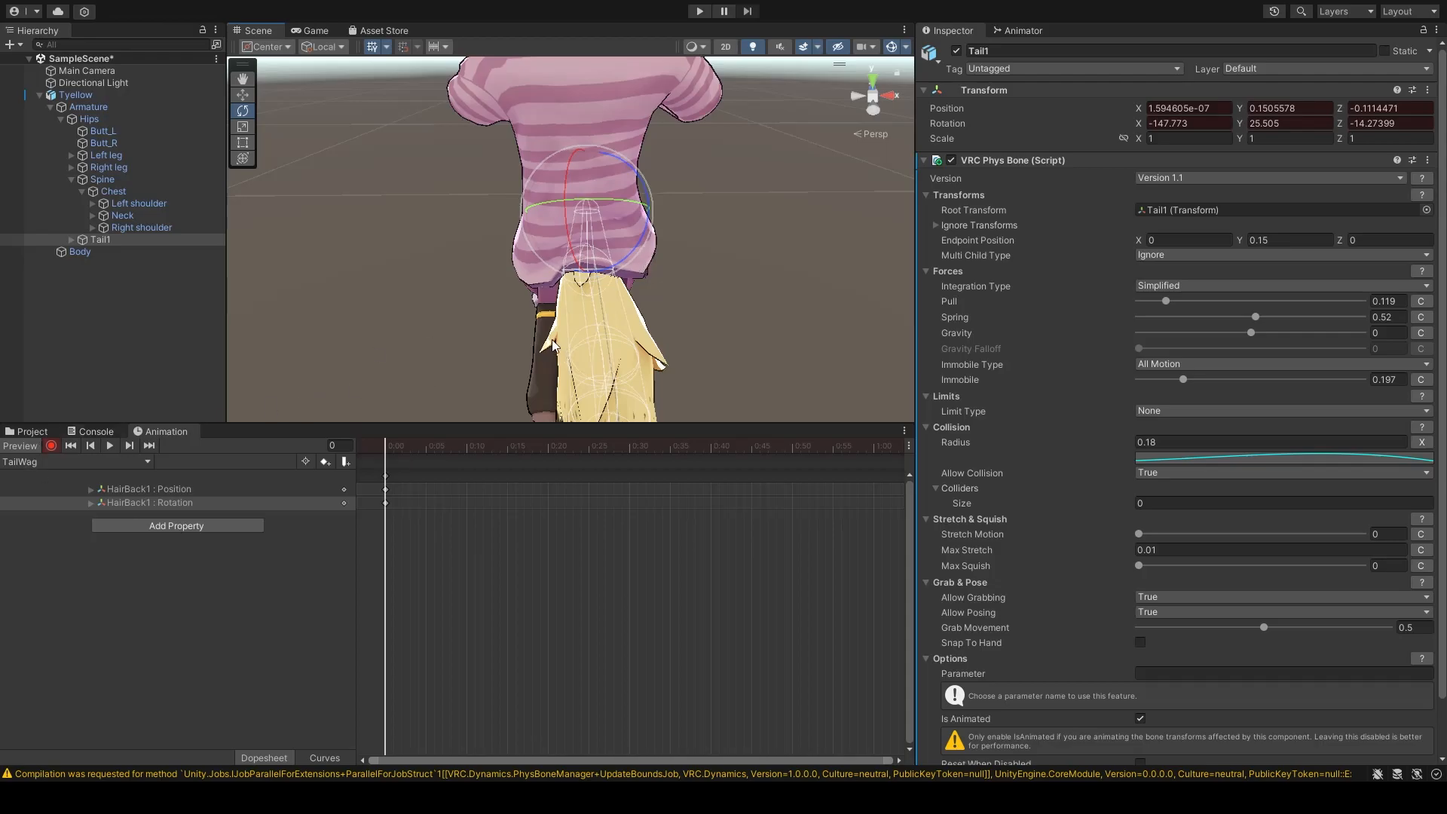
left_click_drag(552, 345, 573, 407, "alt")
left_click(19, 449)
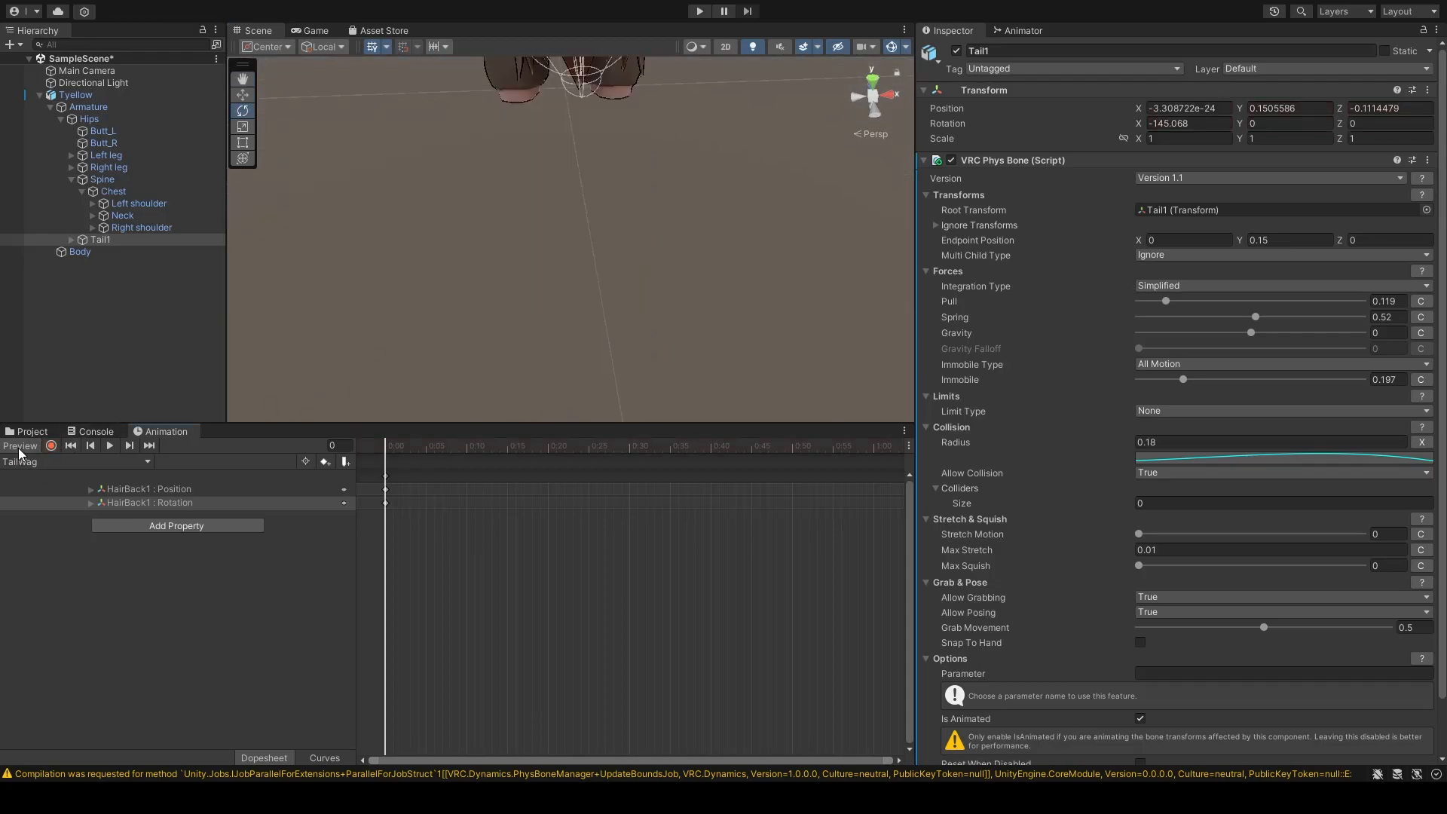
left_click_drag(606, 286, 609, 188, "alt")
scroll(615, 211, "up", 3)
left_click_drag(664, 239, 621, 215)
right_click_drag(770, 219, 697, 226)
key("s")
key("w")
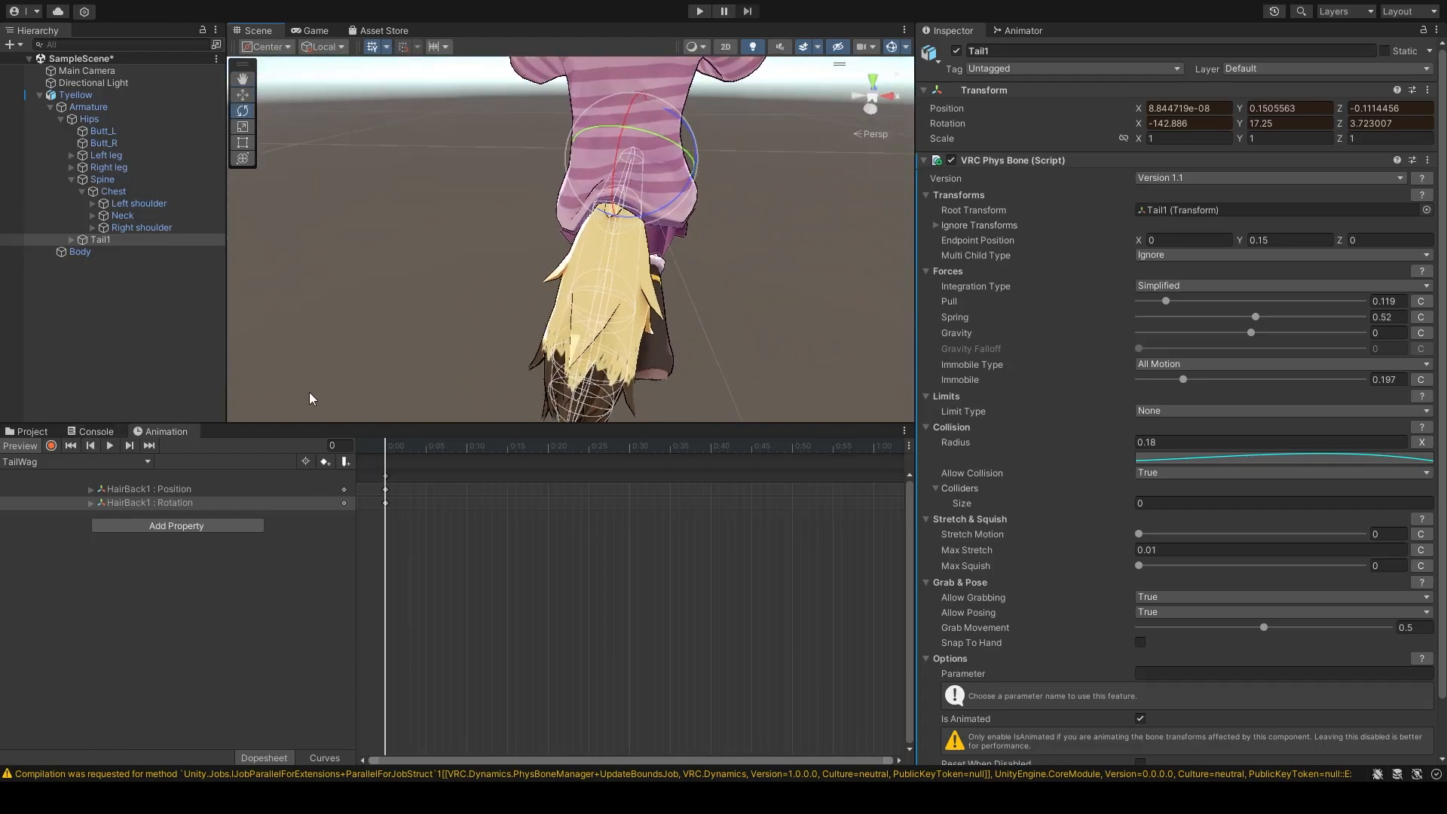
key("ctrl+z")
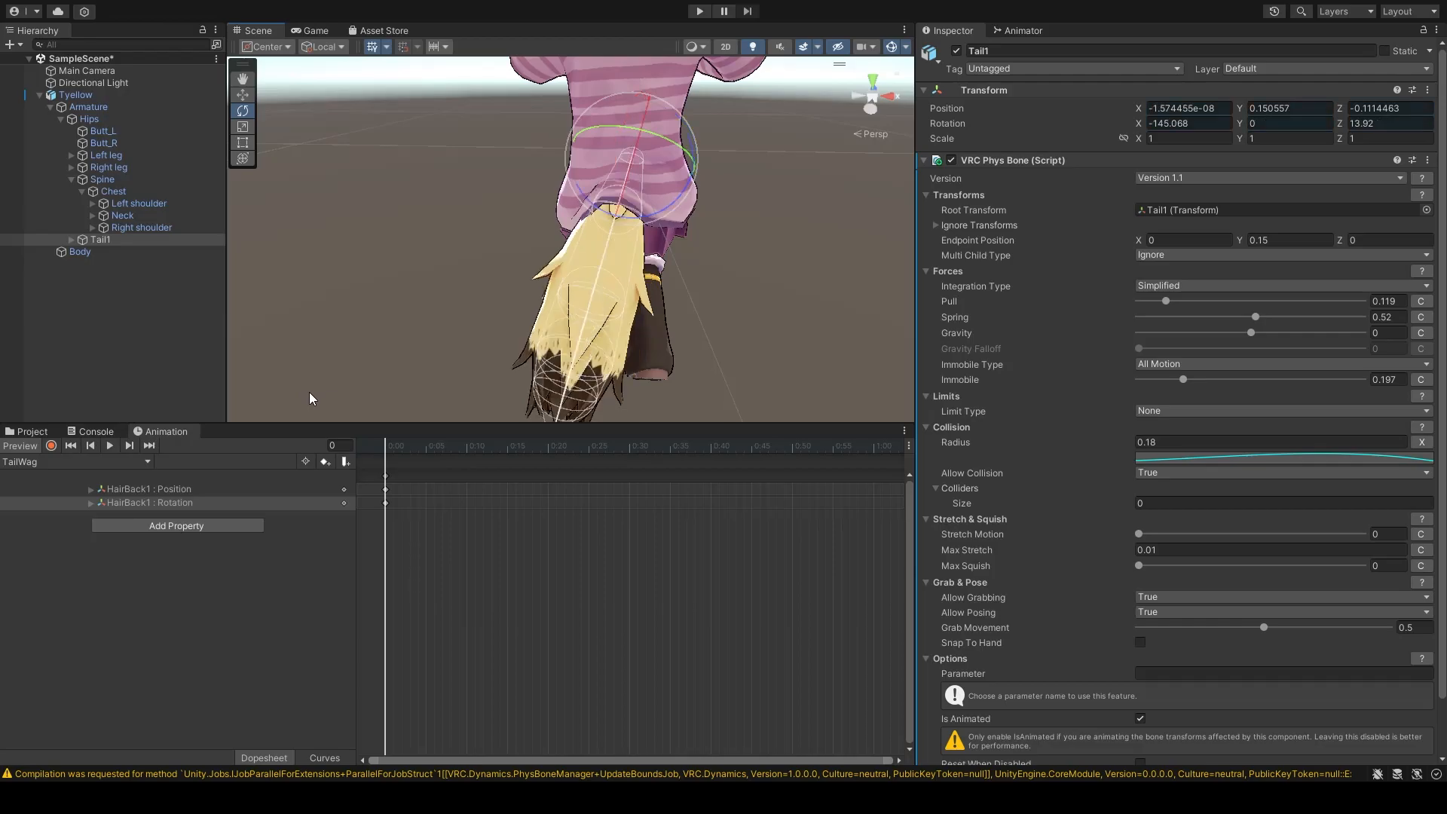
left_click(22, 441)
left_click(21, 440)
Step: Record Tail1 and Tail2 rotated toward the avatar's left at frame 0, with Tail2 at about -26.4, -7, 13
left_click(51, 446)
left_click_drag(688, 181, 666, 239)
right_click_drag(666, 240, 485, 209)
left_click(72, 239)
left_click(110, 253)
right_click_drag(603, 281, 678, 255)
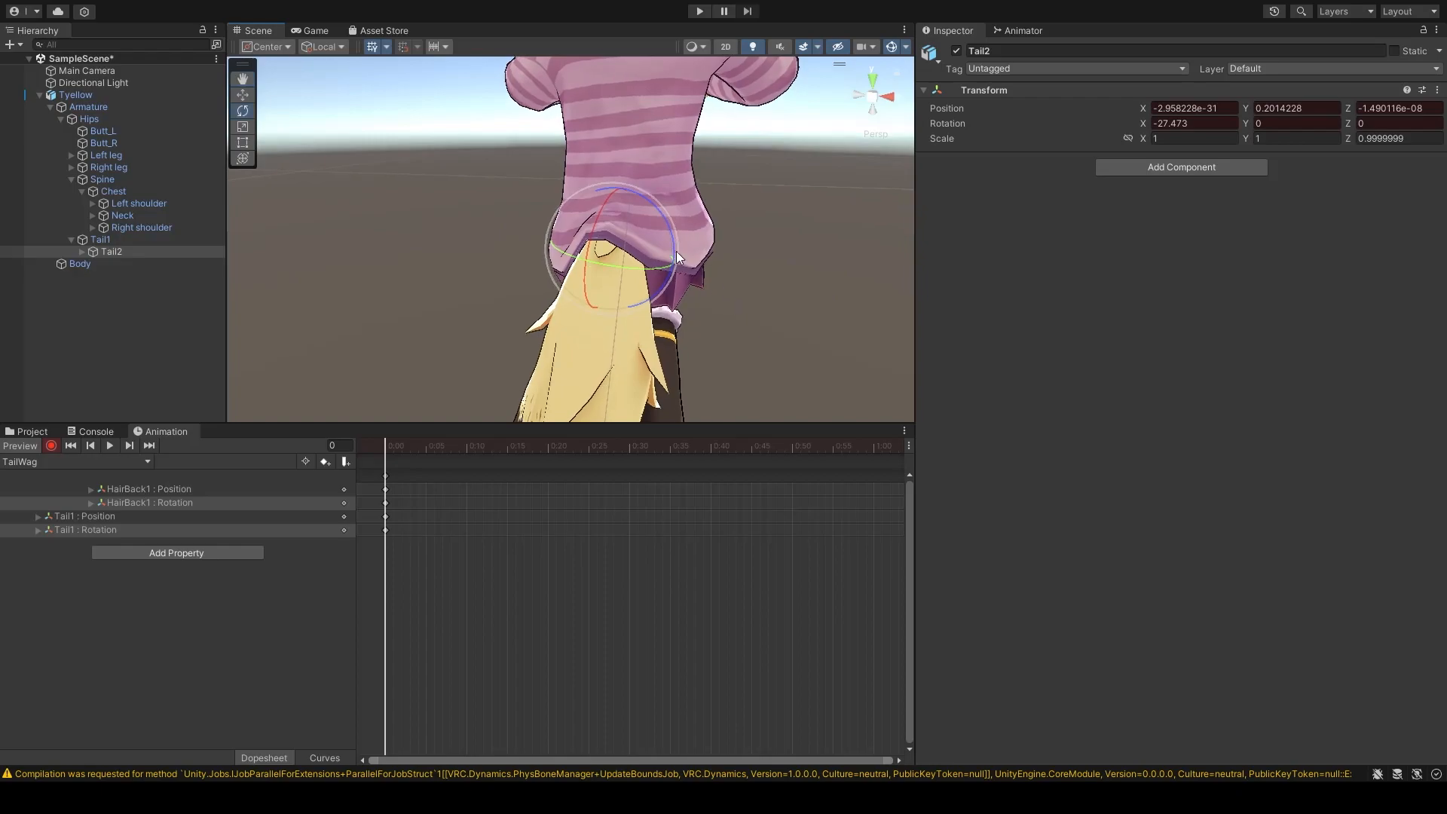
mouse_move(667, 226)
left_mouse_down()
mouse_move(676, 239)
mouse_move(618, 279)
mouse_move(656, 233)
left_mouse_up()
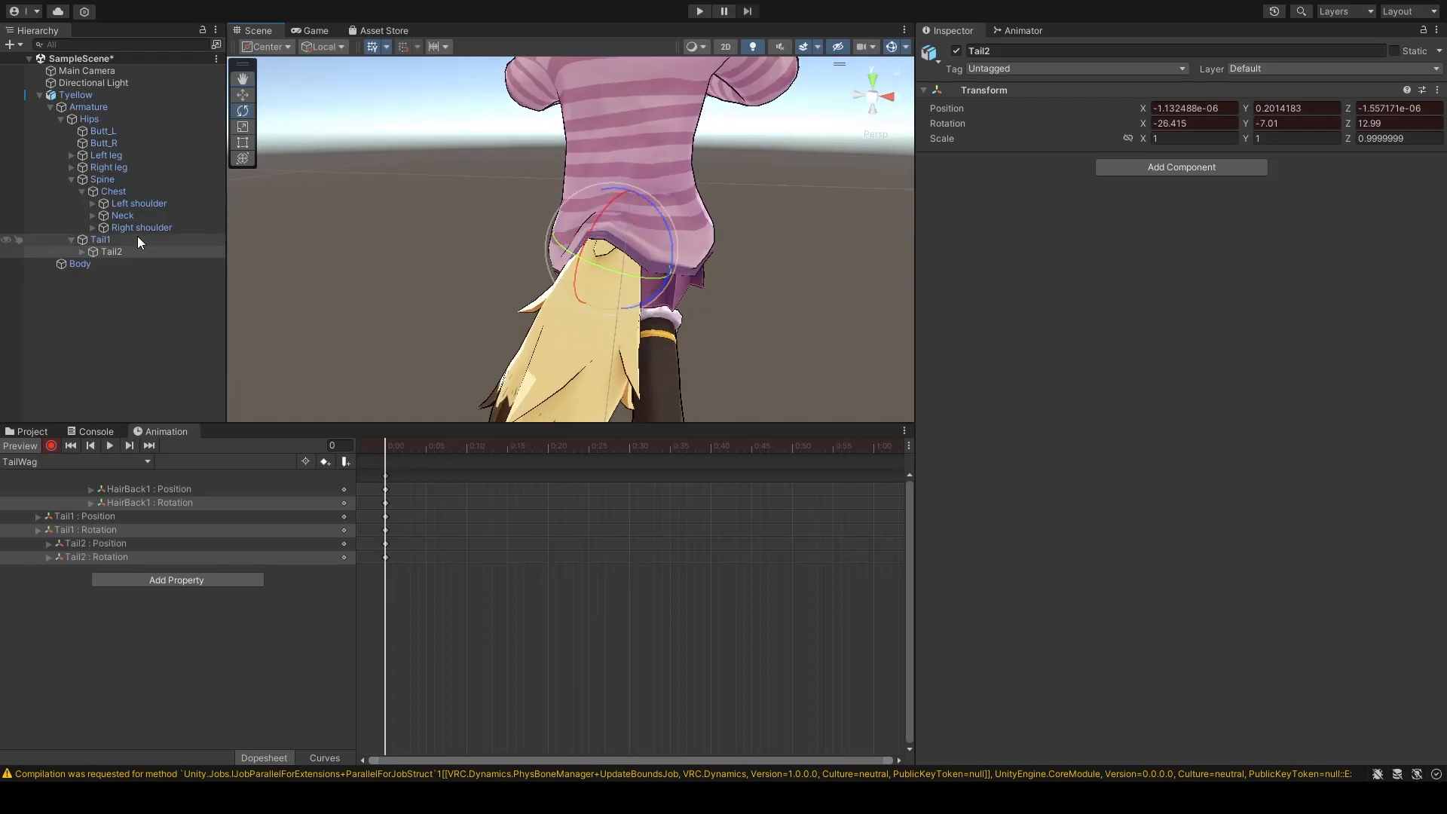
Step: Continue the leftward curve at frame 0 by rotating Tail3 to about 14.4, -11.9, 16.8 and Tail4 to about 5.9, -18.5, 16.9
left_click(82, 251)
left_click(119, 263)
left_click_drag(626, 342, 637, 371)
right_click_drag(634, 368, 623, 413)
left_click_drag(566, 321, 540, 301)
left_click(92, 264)
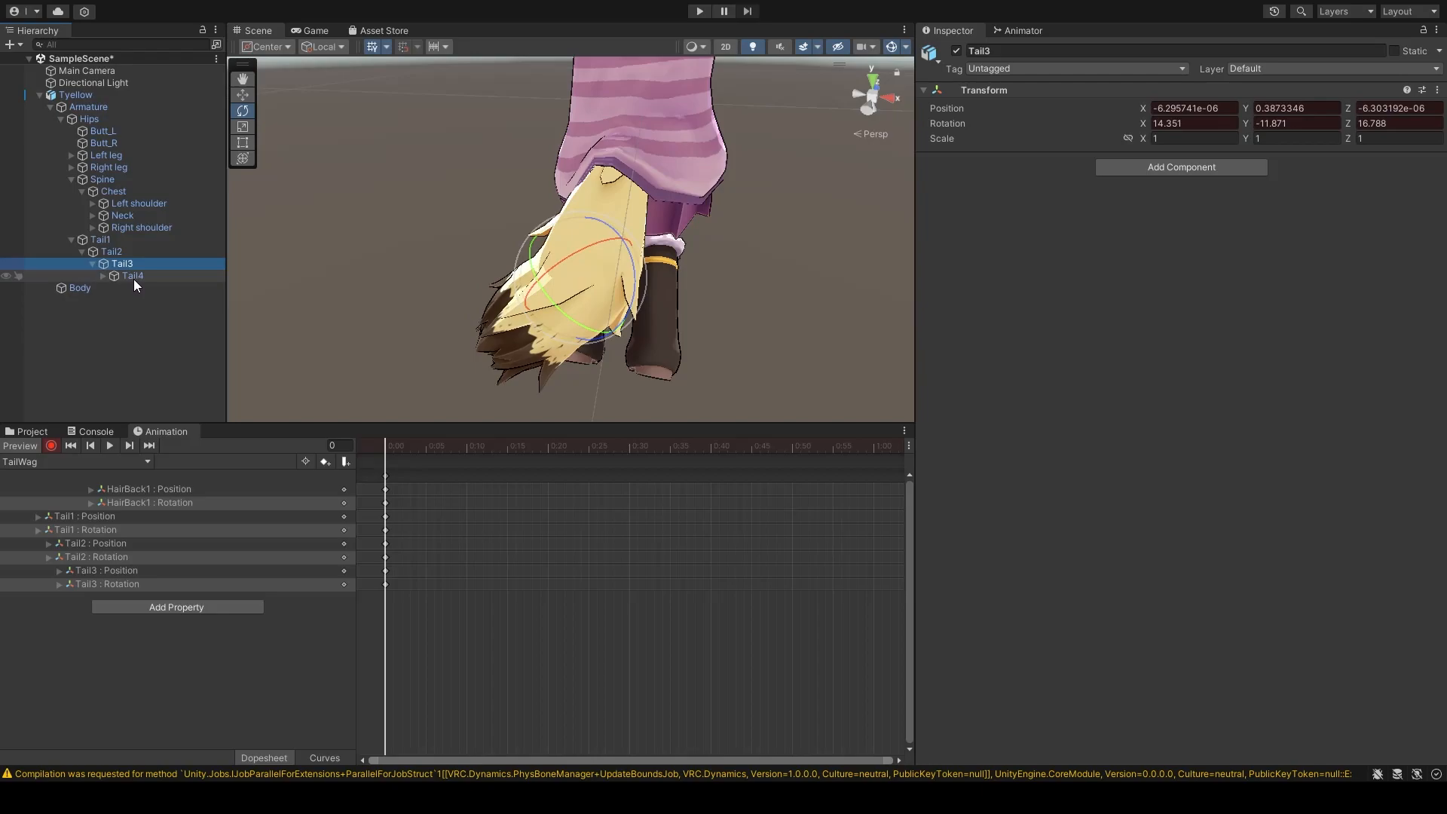
left_click(133, 276)
left_click_drag(532, 363, 581, 359)
left_click_drag(580, 359, 762, 257, "alt")
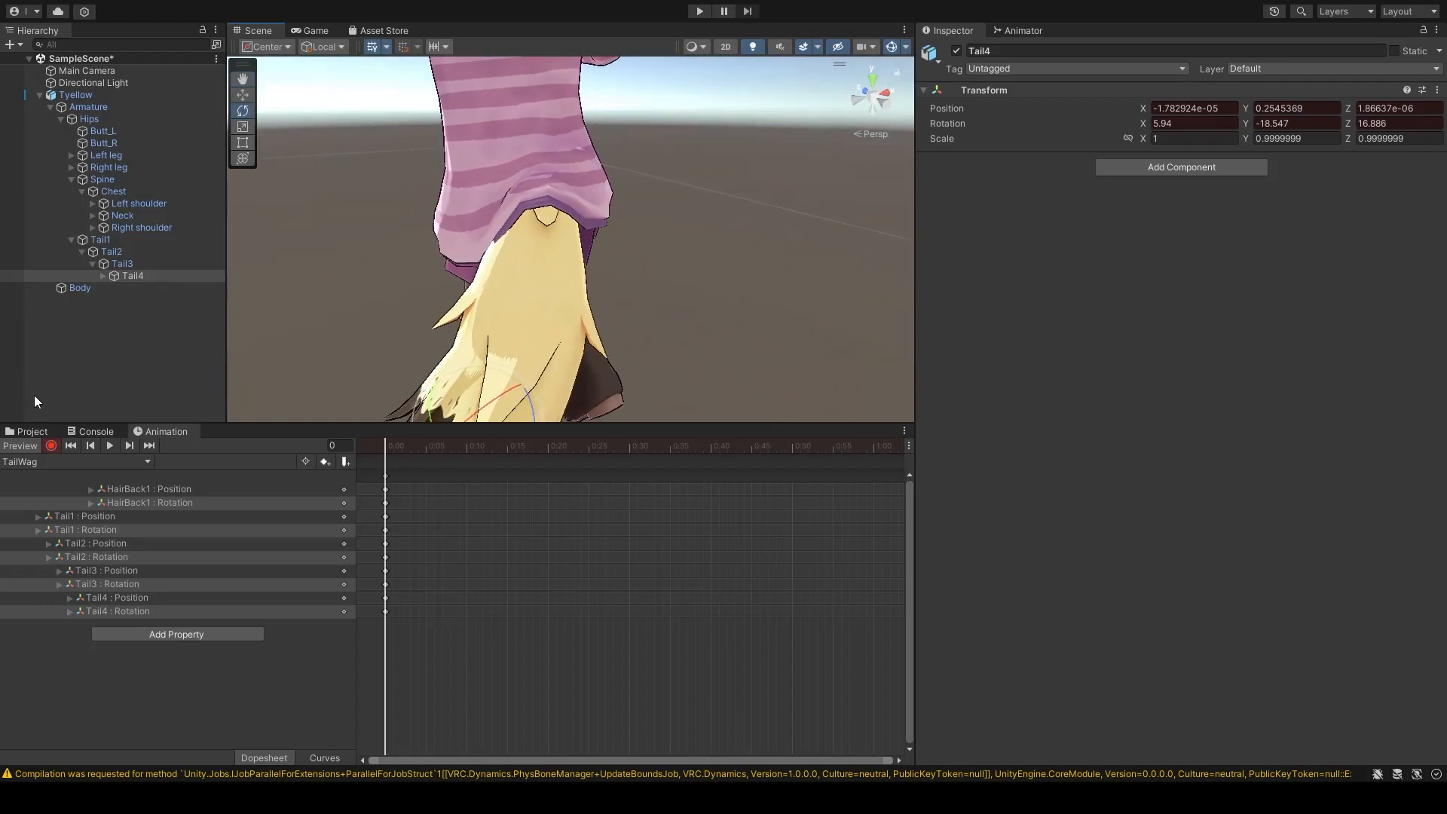
Step: Delete the Position tracks of Tail1, Tail2, Tail3 and Tail4 from the TailWag clip
left_click(133, 516)
left_click(115, 543, "ctrl")
left_click(134, 570, "ctrl")
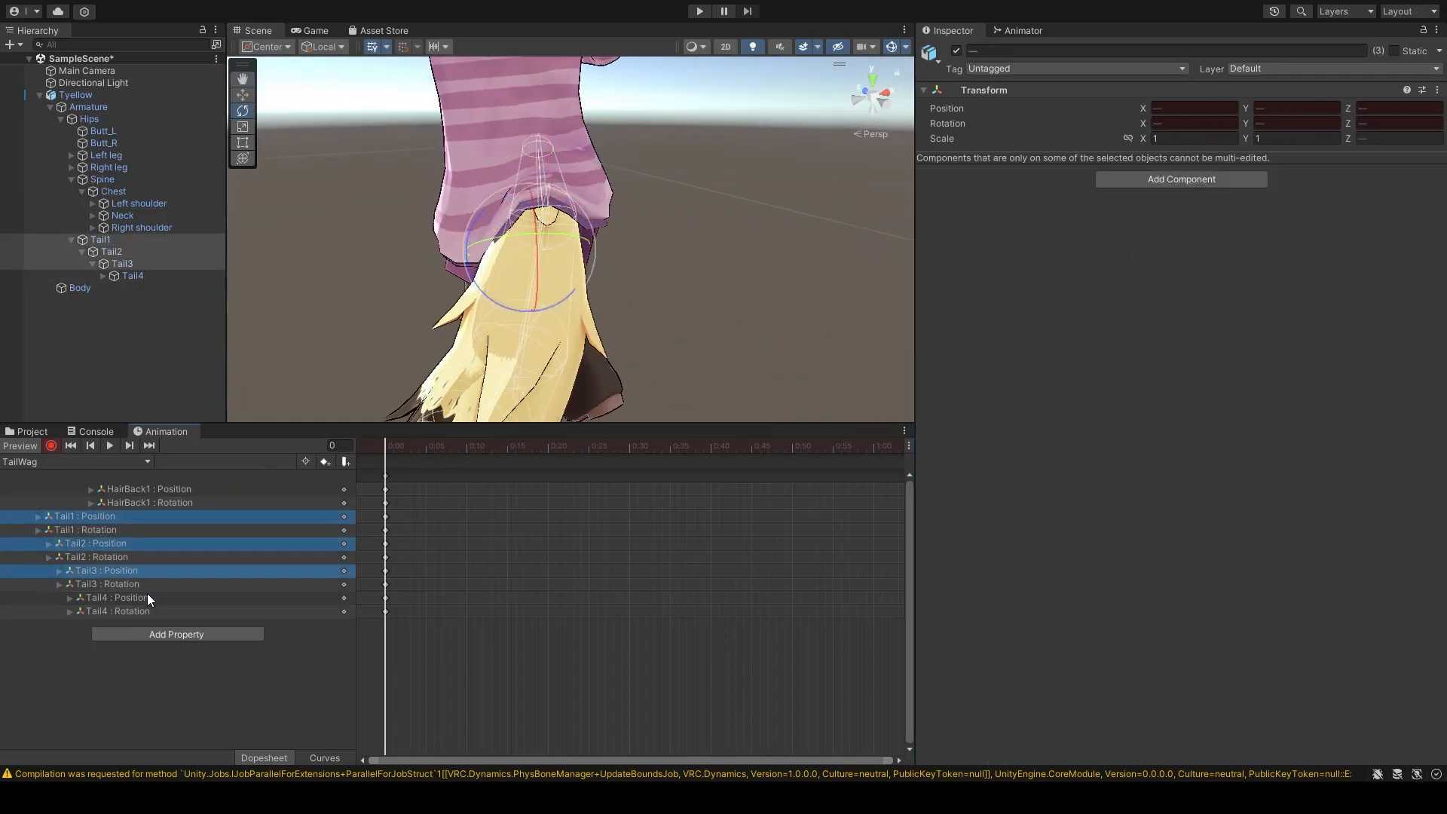
left_click(150, 597, "ctrl")
key("Delete")
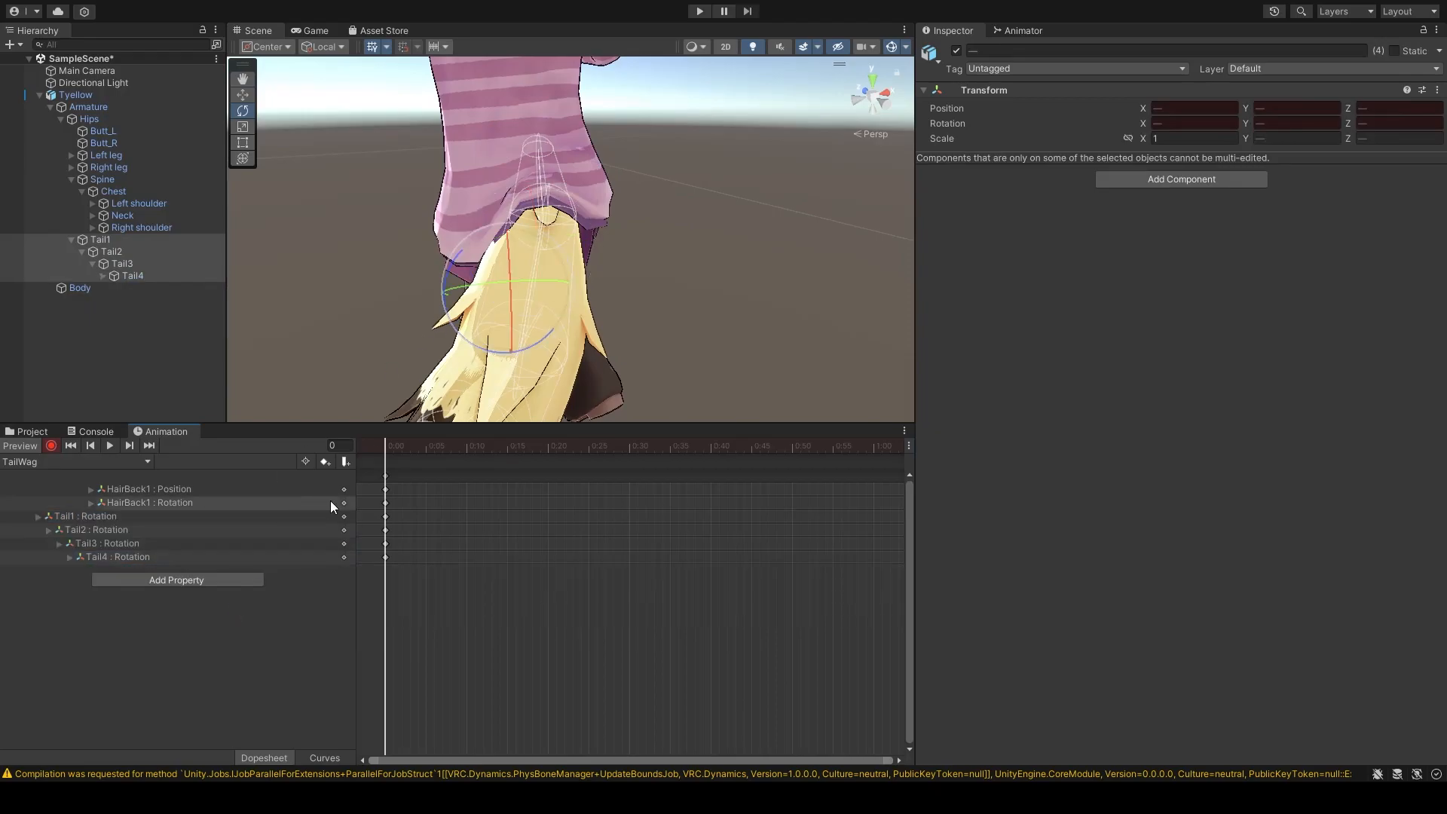
Step: Copy all keyframes at frame 0 and paste them at frame 120
left_click(384, 516)
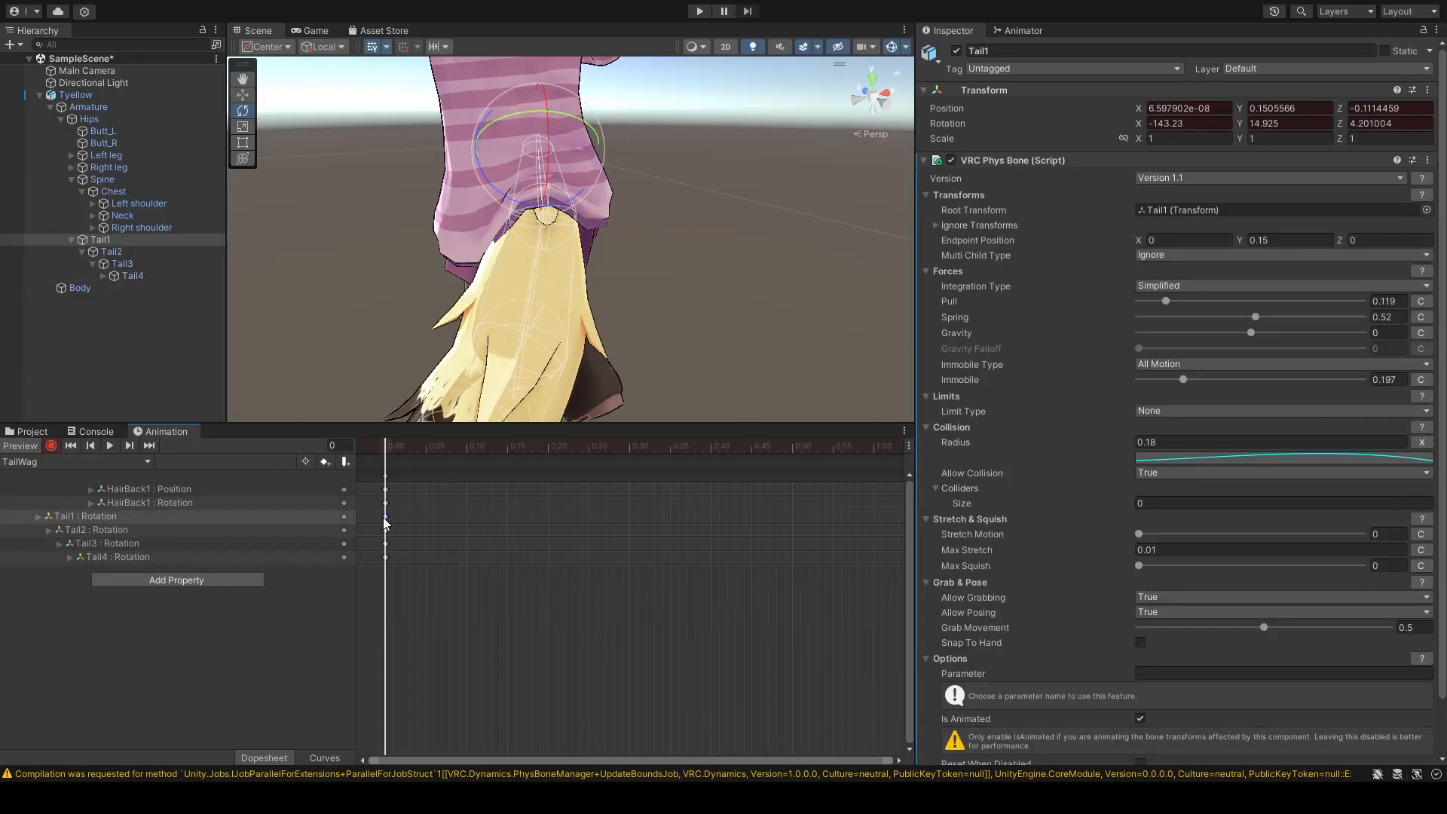
left_click(387, 553, "ctrl")
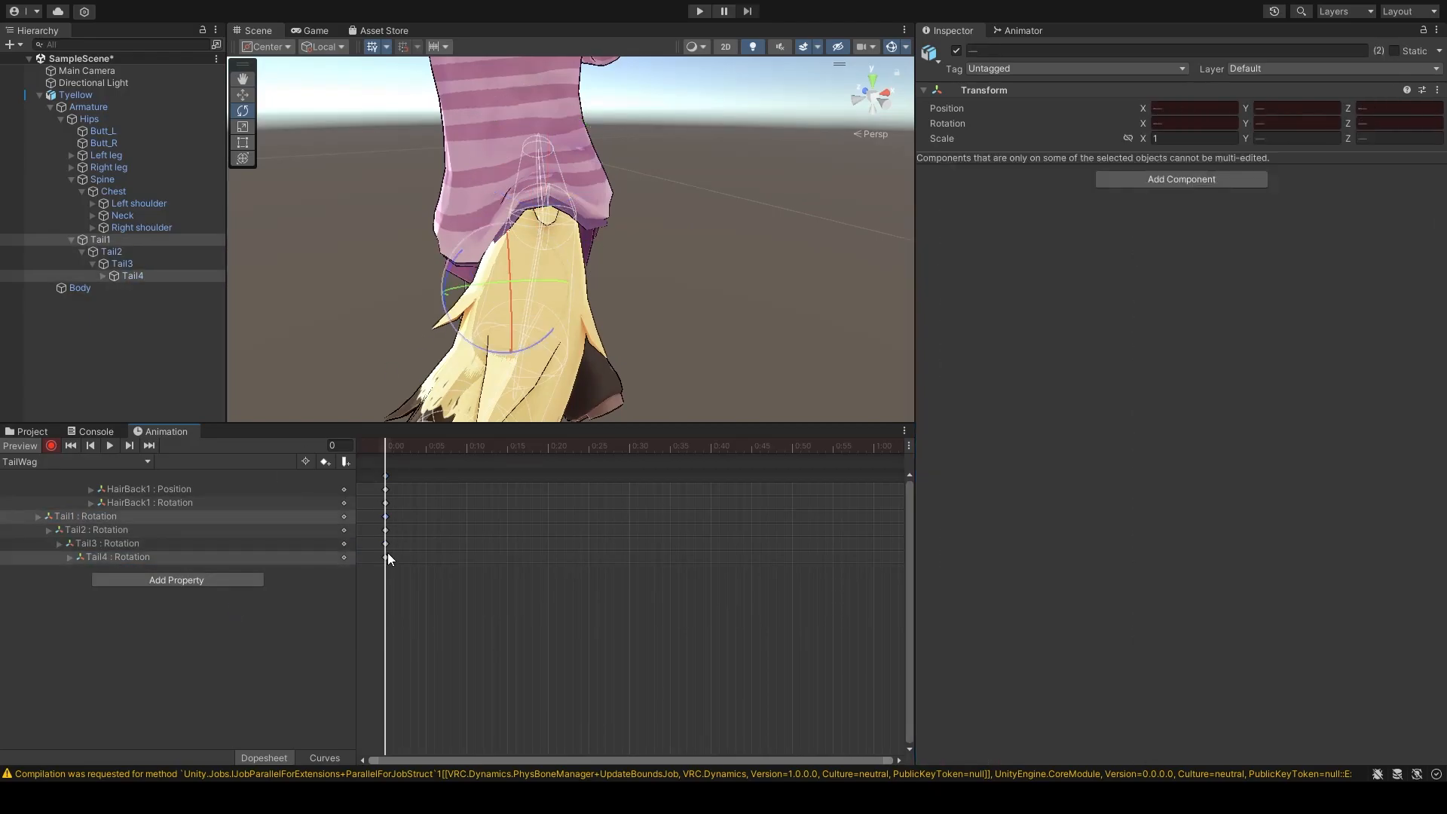
left_click(406, 474)
left_click(384, 476)
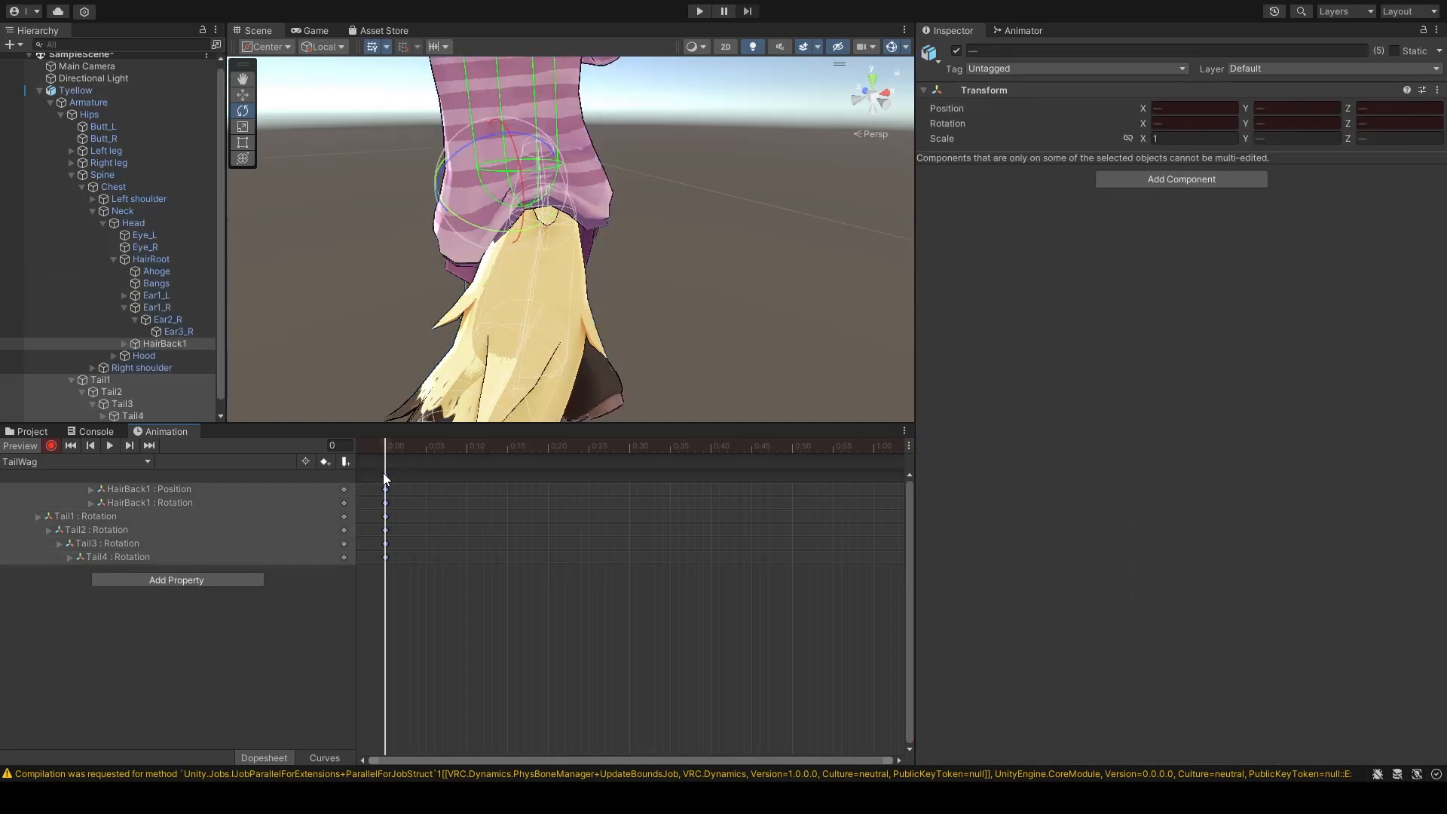
scroll(543, 511, "down", 6)
left_click_drag(452, 446, 540, 453)
key("ctrl+v")
scroll(550, 495, "up", 3)
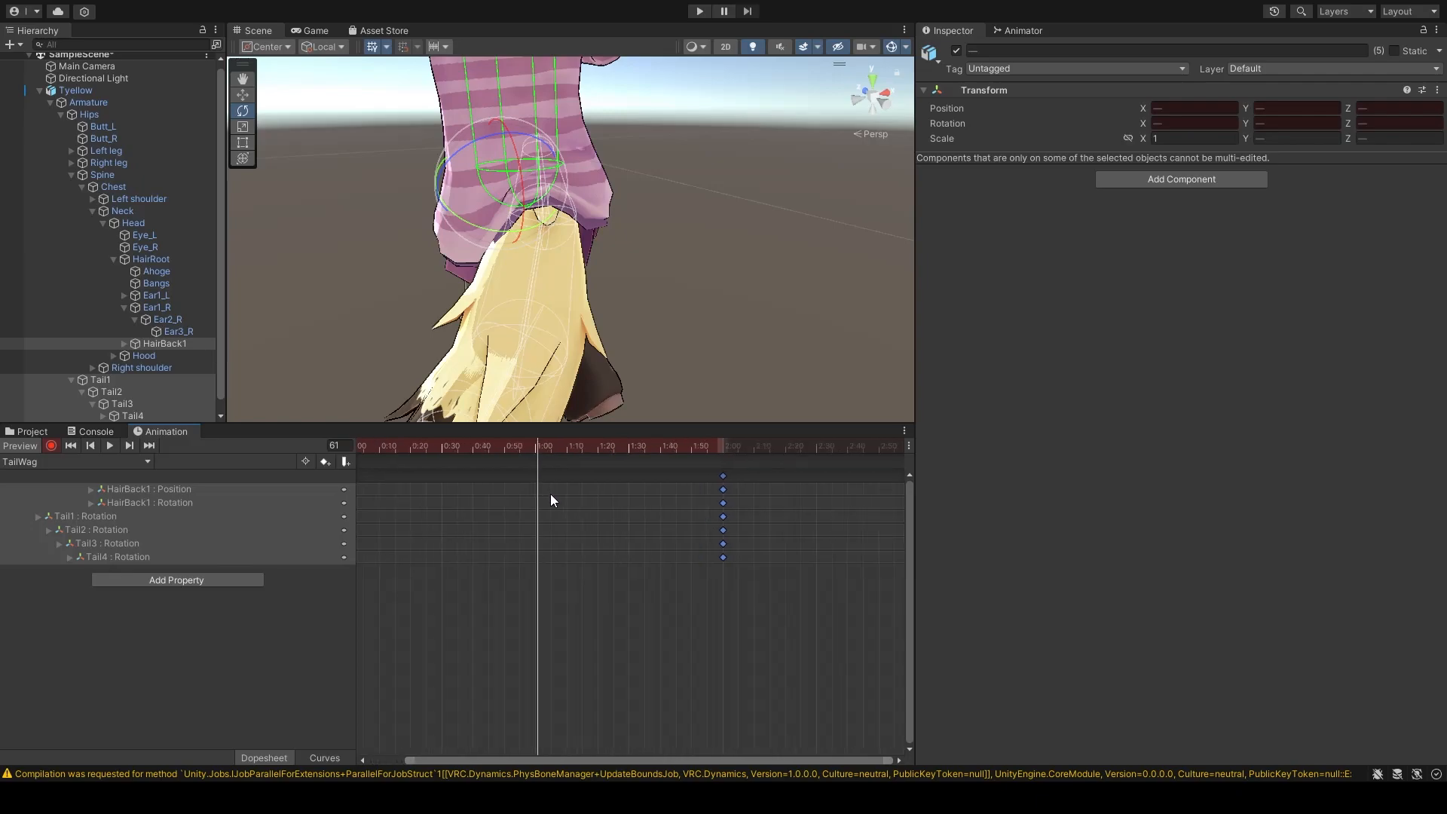
Step: At frame 60, rotate Tail1 toward the avatar's right to about -141, -8, 0.4
scroll(551, 494, "up", 4)
left_click_drag(523, 447, 518, 449)
scroll(543, 522, "up", 1)
left_click_drag(624, 760, 388, 746)
key("s")
right_click_drag(630, 312, 486, 323)
key("w")
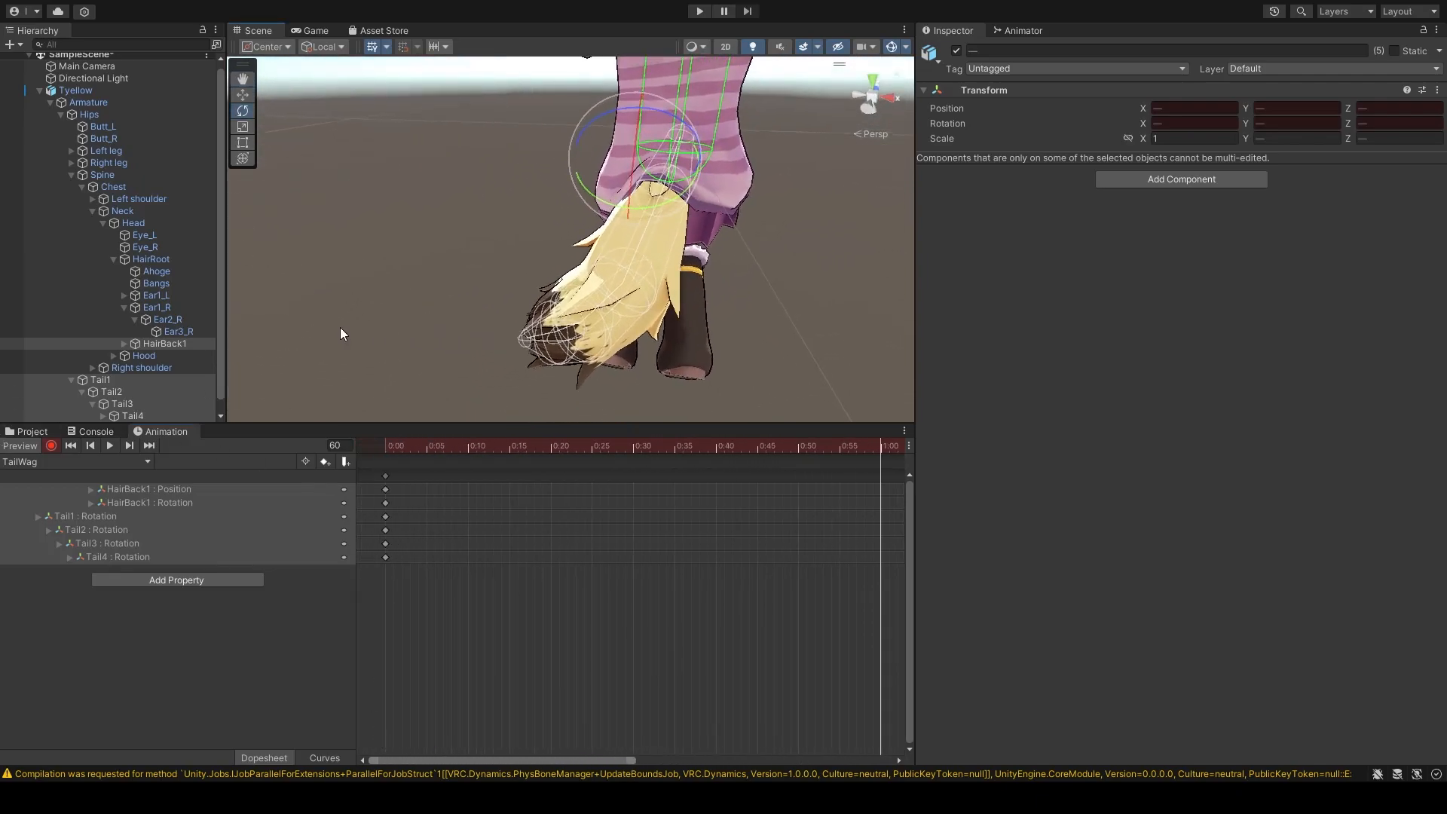
left_click(123, 381)
right_click_drag(679, 256, 740, 200)
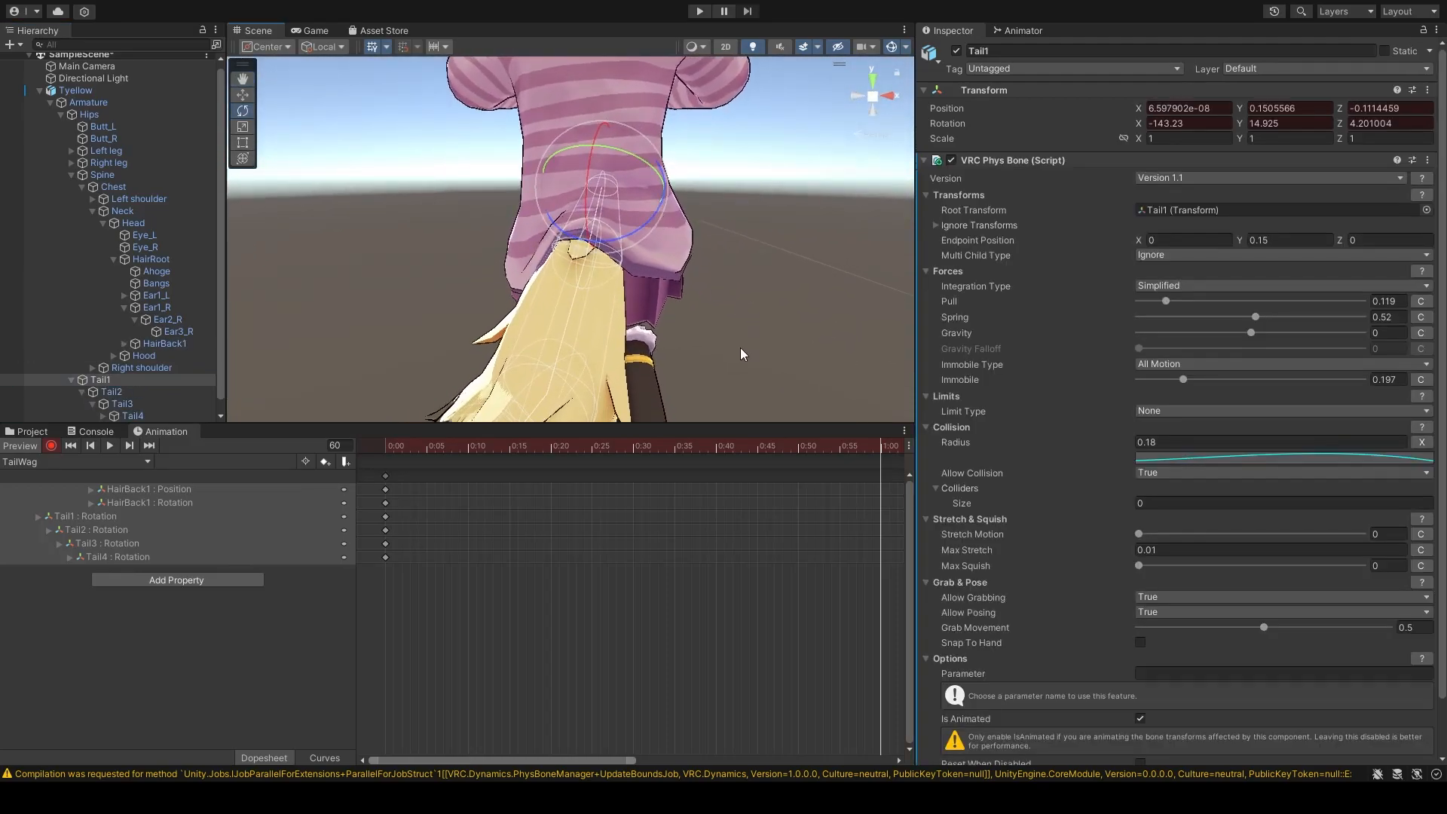
key("s")
right_click_drag(669, 324, 666, 355)
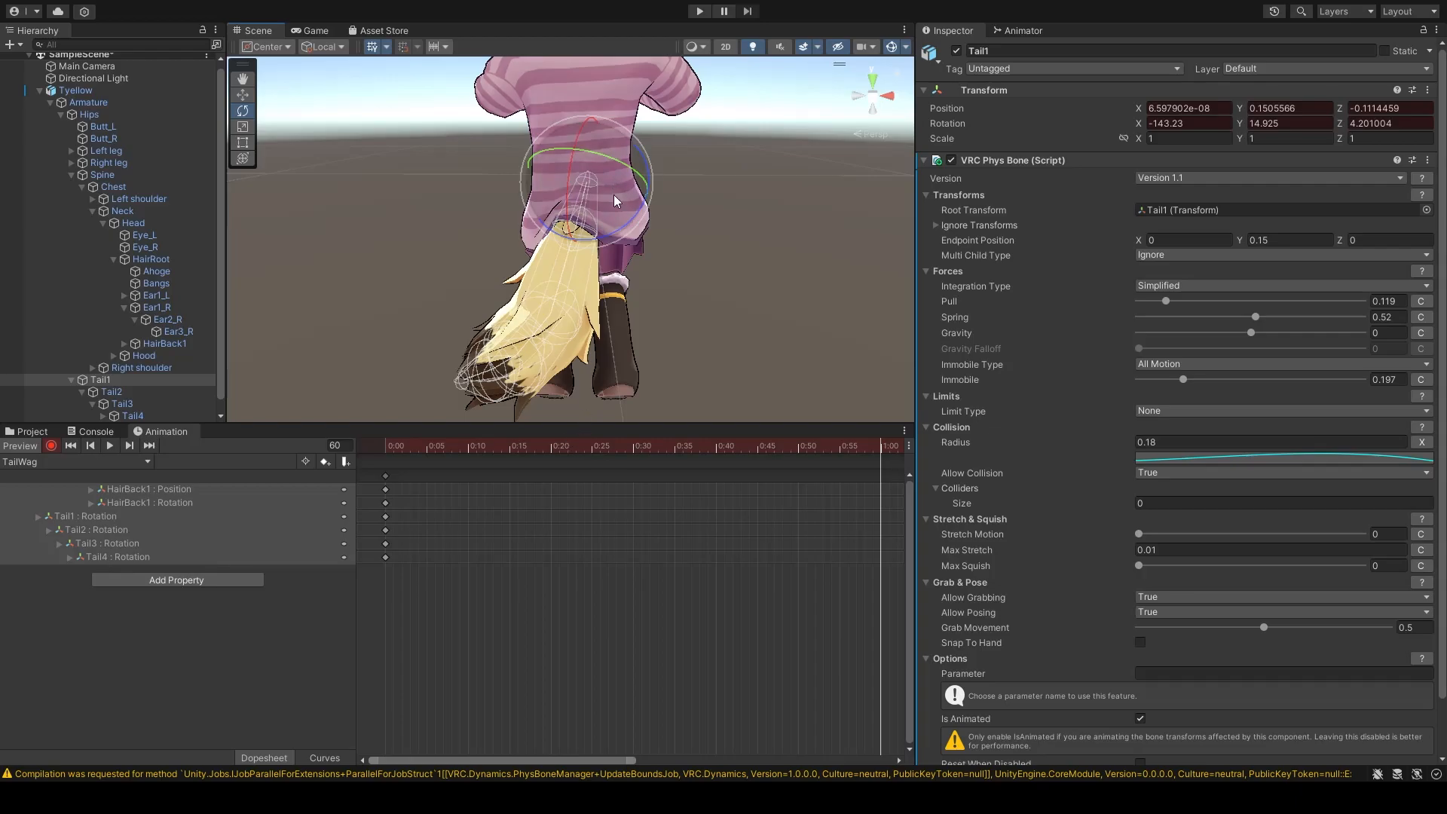
left_click_drag(614, 232, 637, 208)
left_click_drag(590, 144, 633, 160)
Step: Refine Tail1's frame 60 pose farther toward the avatar's right, to a rotation of about -141.2, -12.2, -3.5
key("d")
right_click_drag(634, 160, 505, 132)
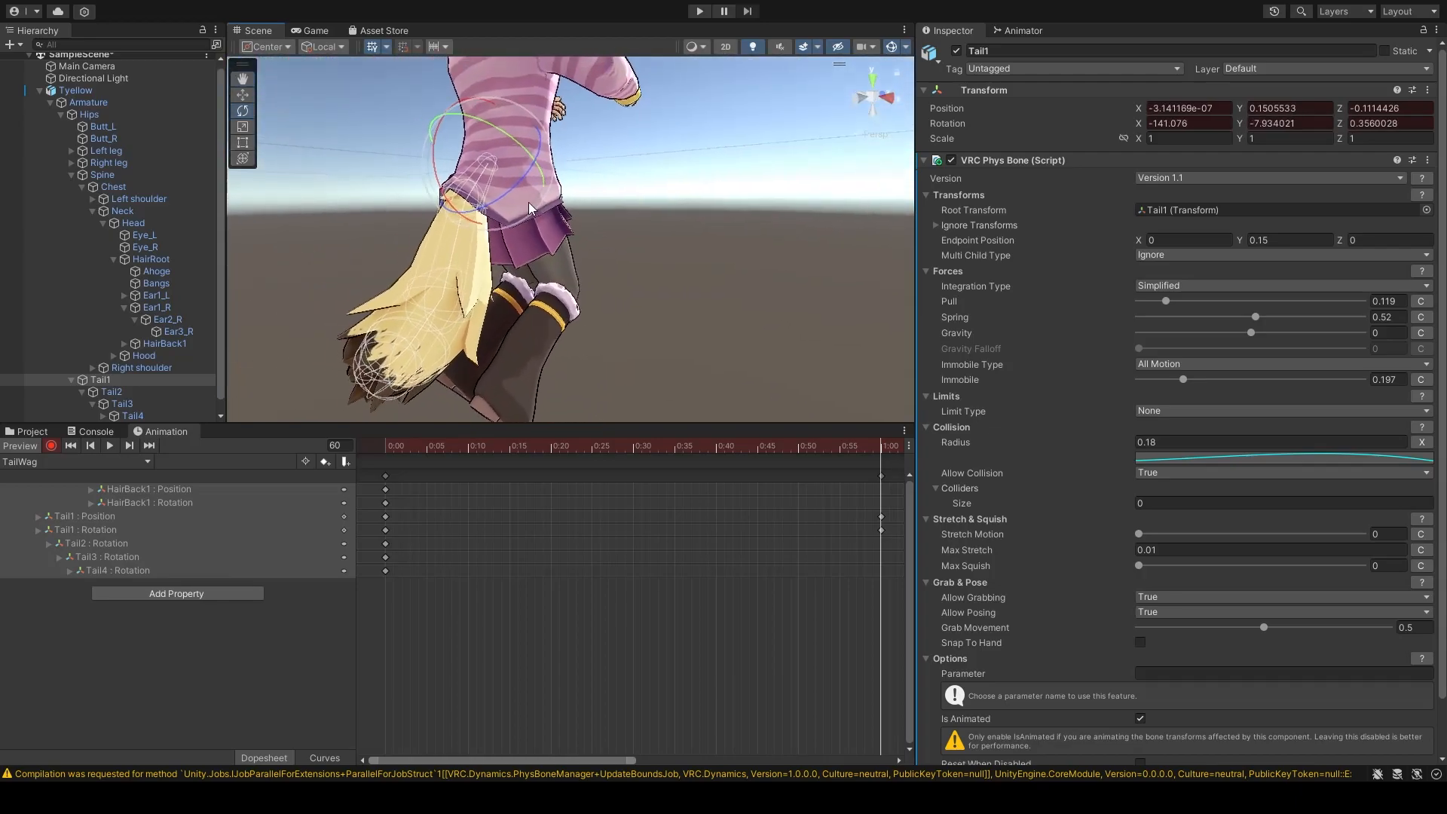
left_click_drag(507, 140, 519, 157)
key("a")
right_click_drag(518, 158, 618, 232)
key("w")
mouse_move(583, 228)
left_mouse_down()
mouse_move(616, 227)
mouse_move(601, 227)
left_mouse_up()
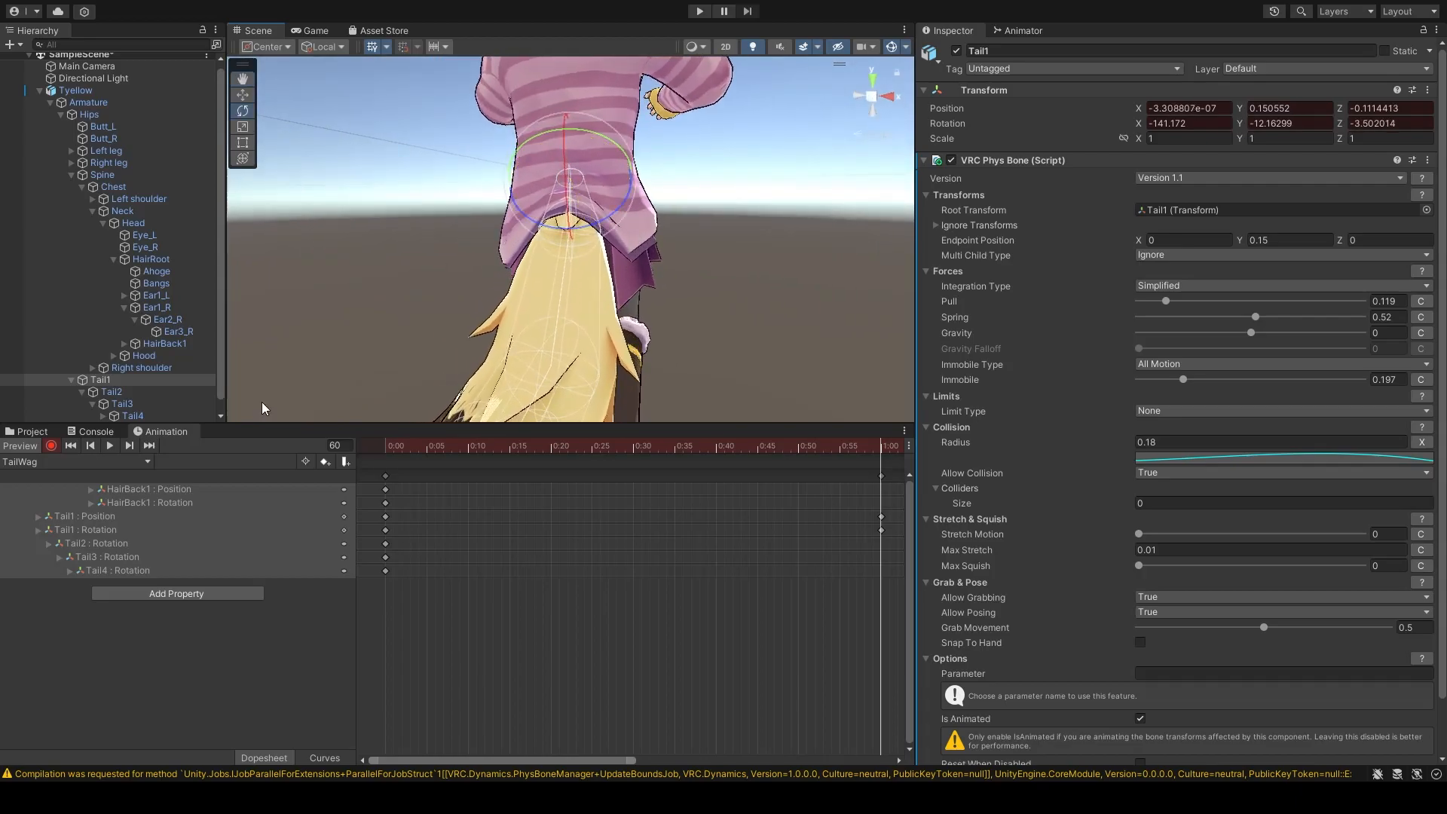
Step: Rotate Tail2 and Tail3 toward the avatar's right at frame 60
left_click(111, 391)
left_click_drag(616, 271, 613, 213)
right_click_drag(613, 217, 623, 274)
left_click(130, 403)
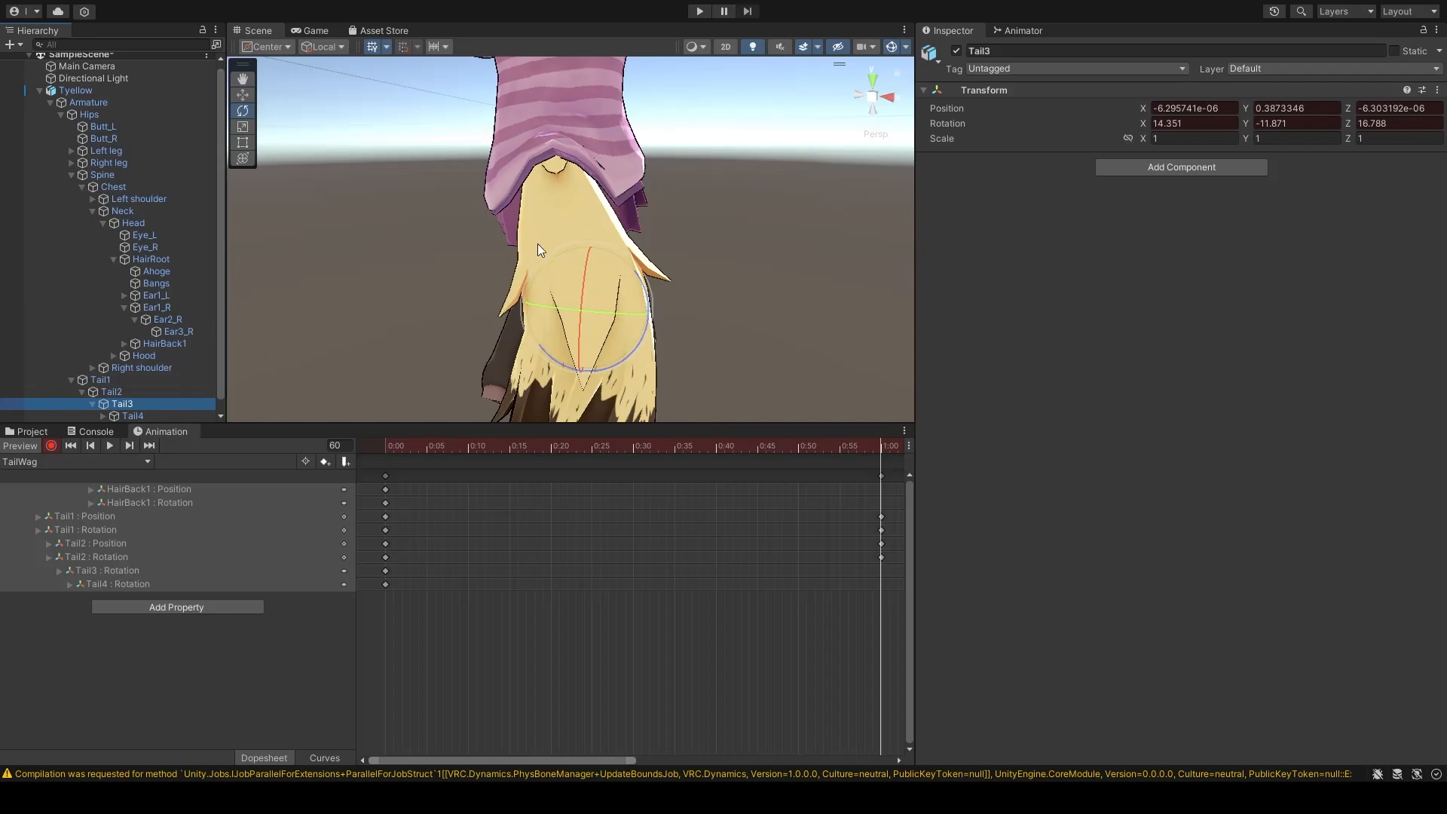
left_click_drag(627, 355, 625, 292)
right_click_drag(625, 293, 716, 338)
Step: Rotate Tail4 to about 7.2, -3.1, -4 and swing Tail5 toward the avatar's right at frame 60
left_click(133, 416)
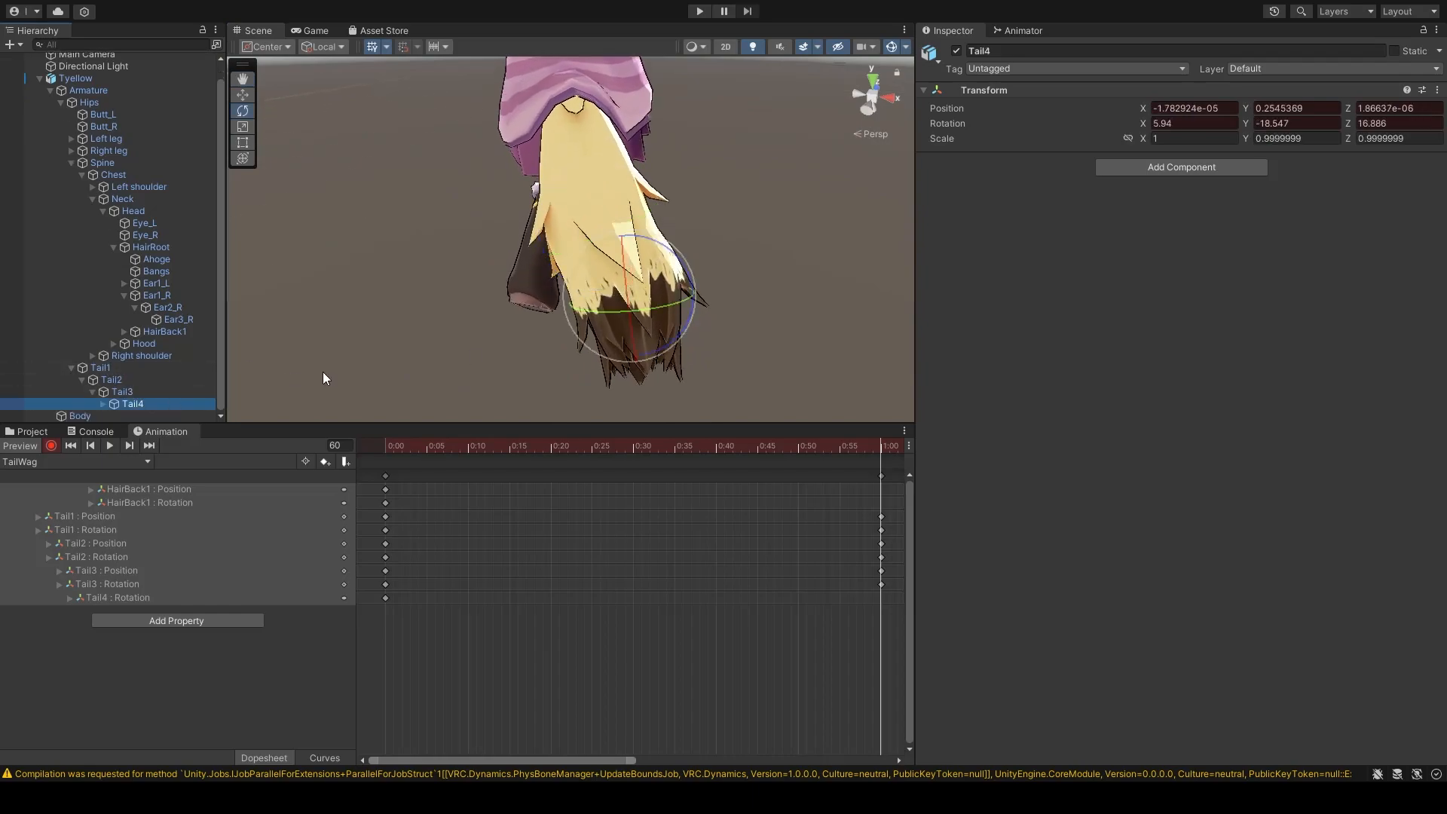
left_click_drag(677, 341, 665, 291)
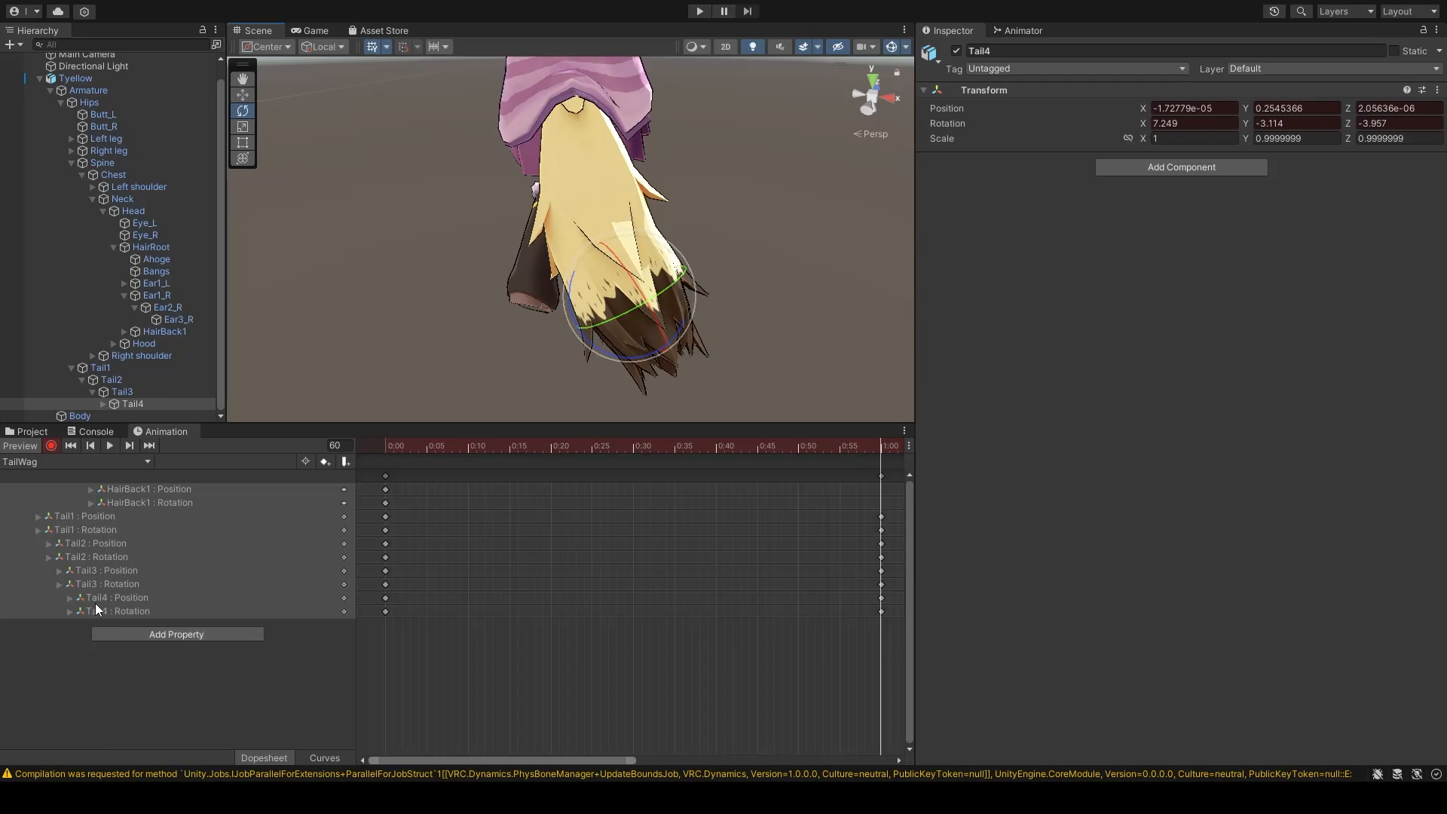
left_click(102, 403)
left_click(161, 405)
left_click_drag(708, 378, 685, 317)
right_click_drag(739, 336, 272, 309)
Step: Return to frame 0 and rotate Tail5 toward the avatar's left to about 18.9, 0, 17
left_click_drag(510, 448, 383, 449)
right_click_drag(610, 331, 924, 331)
left_click_drag(392, 450, 314, 458)
key("w")
mouse_move(559, 358)
right_mouse_down()
mouse_move(510, 378)
mouse_move(541, 371)
right_mouse_up()
left_click_drag(616, 293, 606, 327)
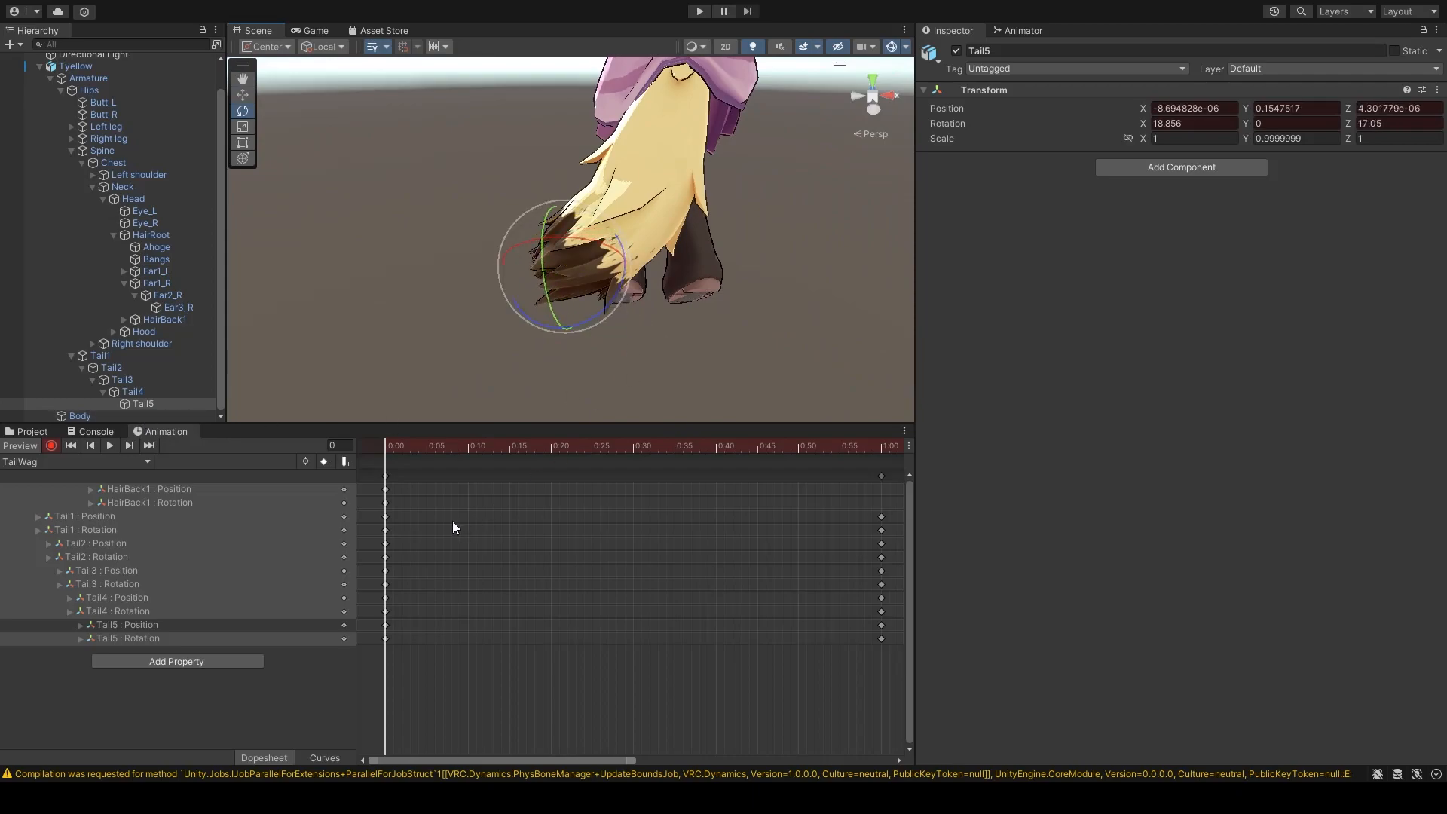
Step: Copy all frame 0 keyframes, including those of Tail5, and paste them at frame 120
left_click(384, 476)
scroll(414, 626, "down", 5)
scroll(415, 631, "down", 1)
left_click_drag(774, 446, 657, 487)
key("ctrl+v")
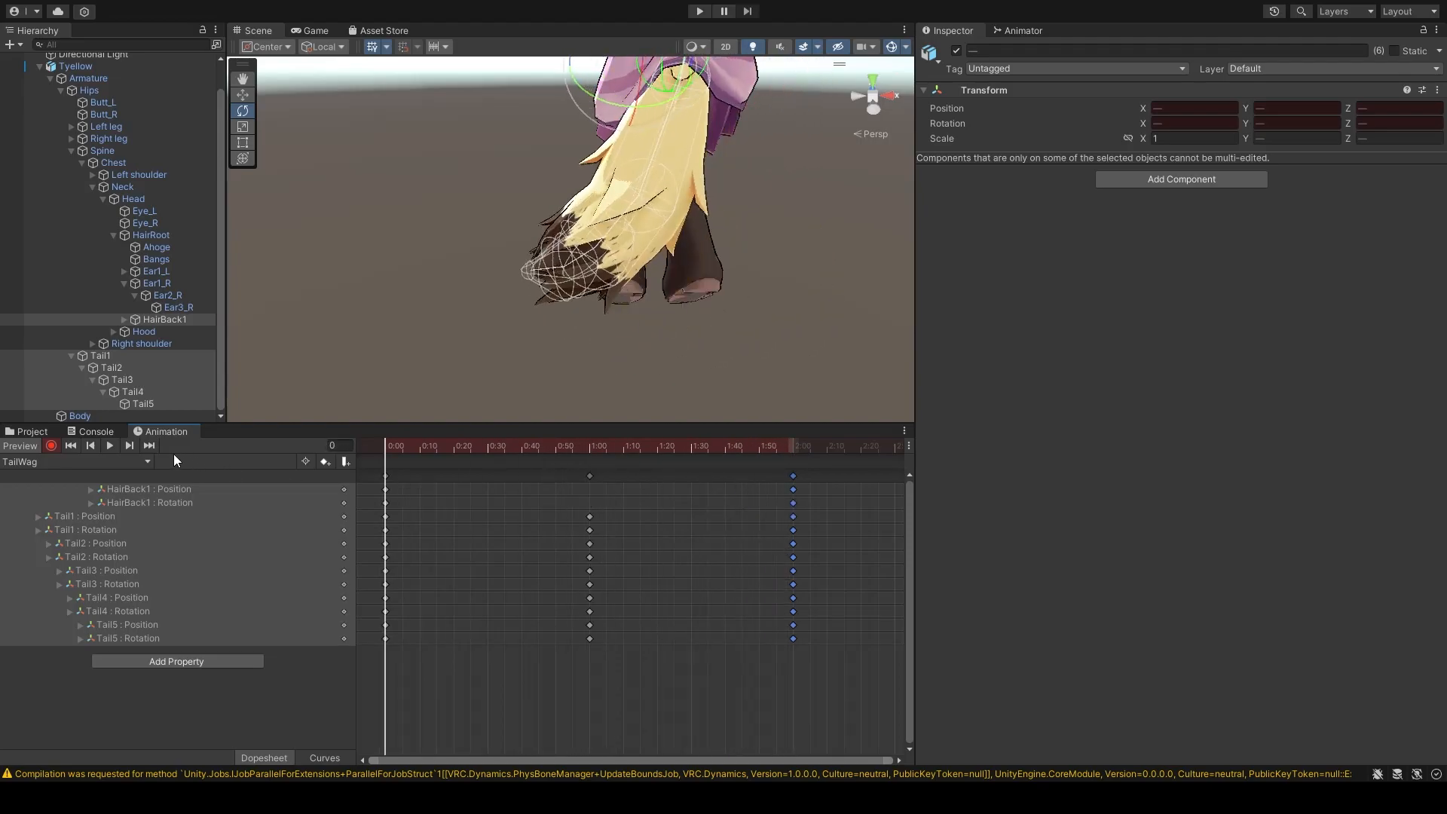
Step: Play the TailWag clip and check the tail's swing from behind
left_click(110, 450)
right_click_drag(760, 354, 794, 309)
key("s")
key("w")
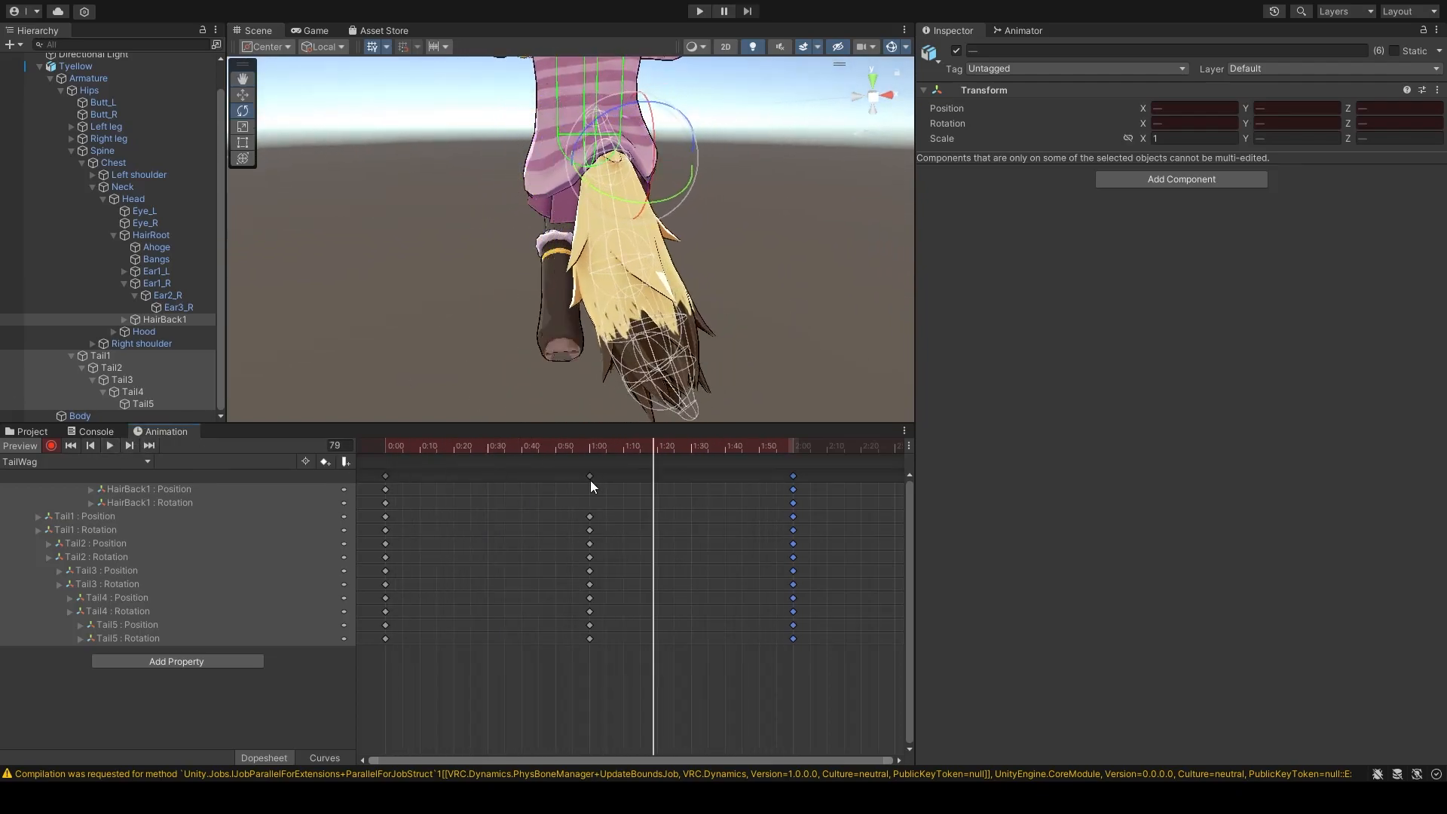
Step: Move the middle keyframes to frame 55 and the end keyframes to frame 110, and preview the faster wag
left_click_drag(581, 474, 553, 473)
left_click_drag(793, 475, 755, 475)
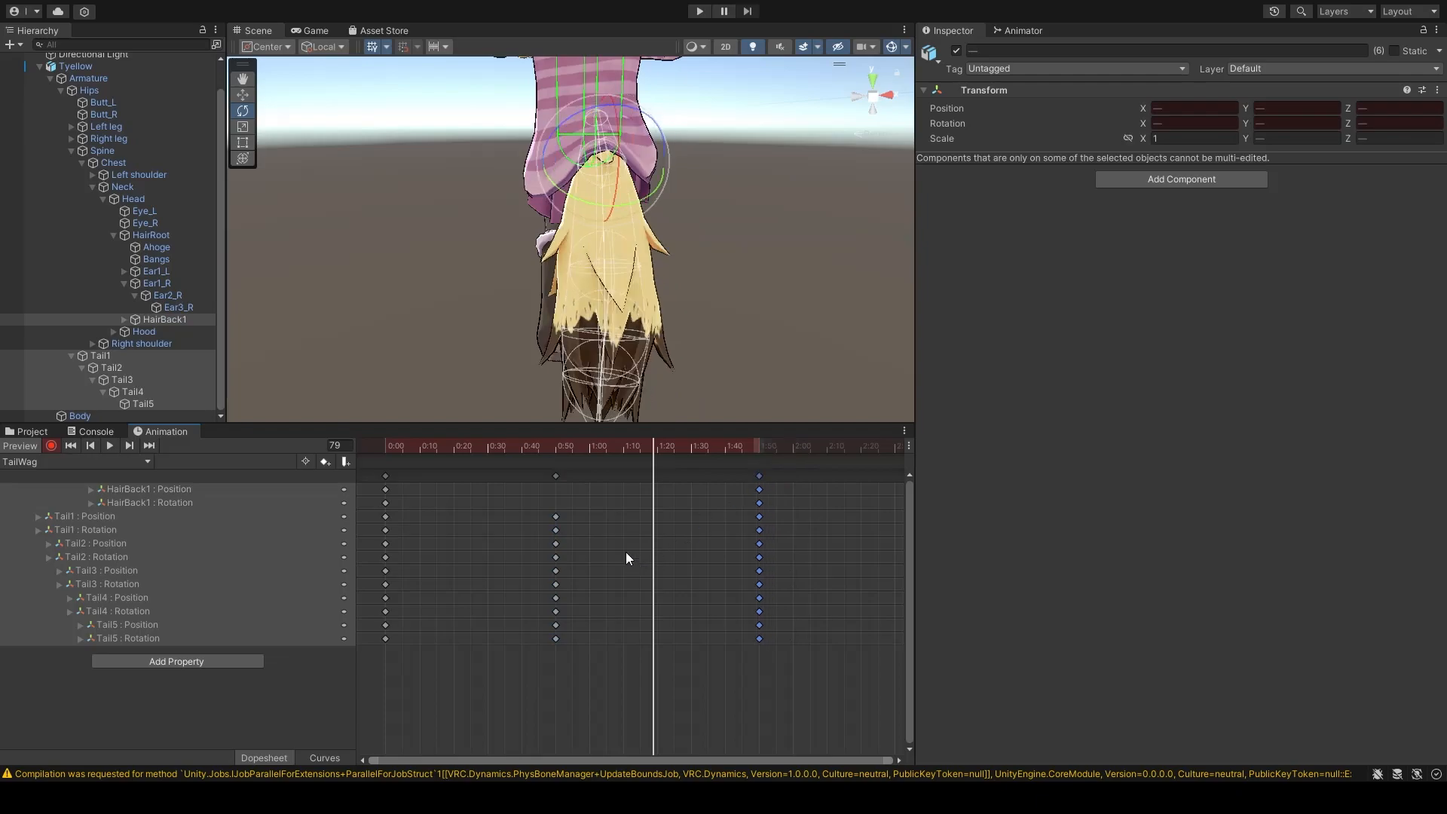
left_click_drag(555, 476, 369, 458)
left_click(573, 442)
left_click(110, 445)
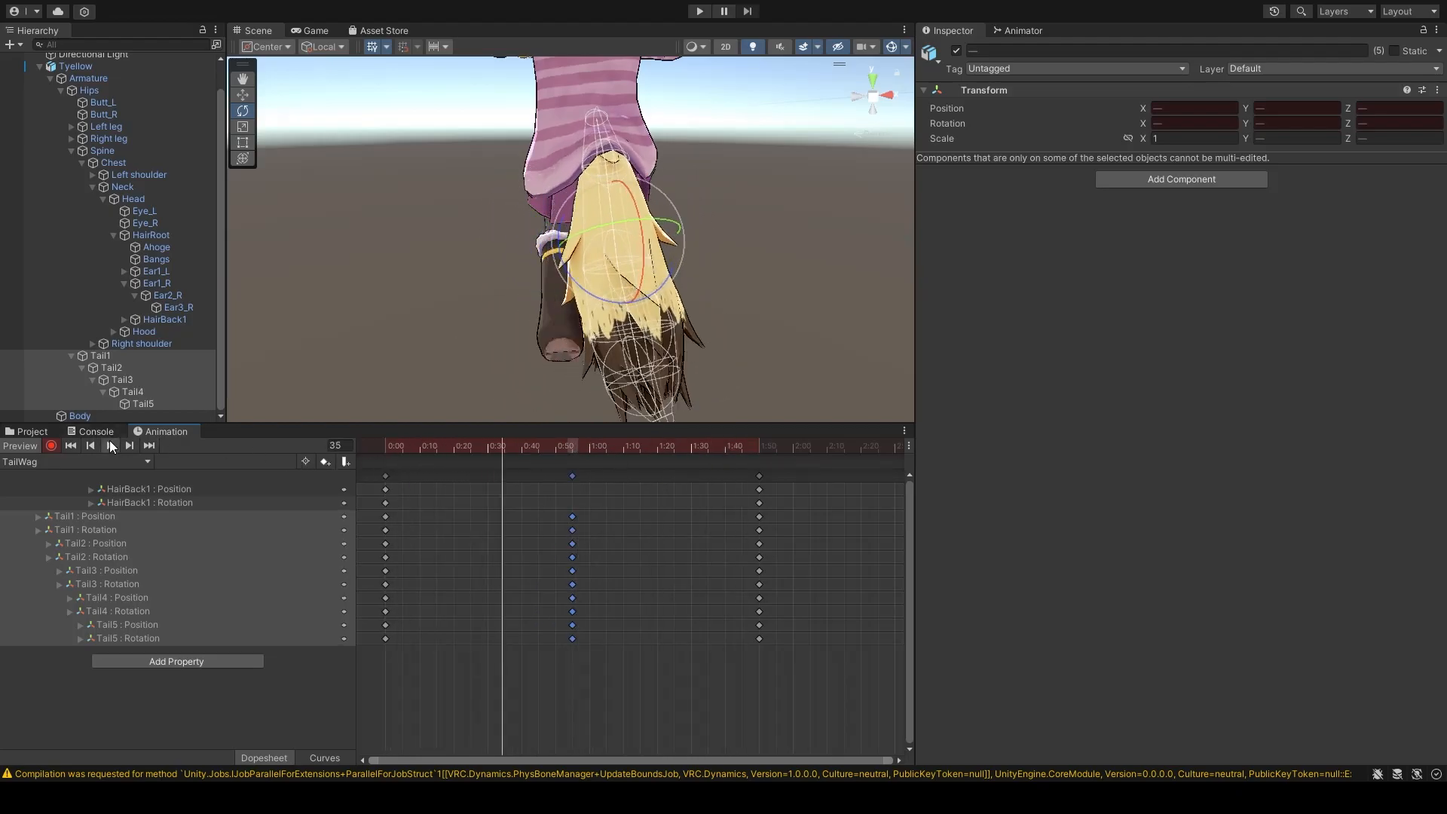
right_click_drag(520, 251, 381, 273)
key("s")
key("w")
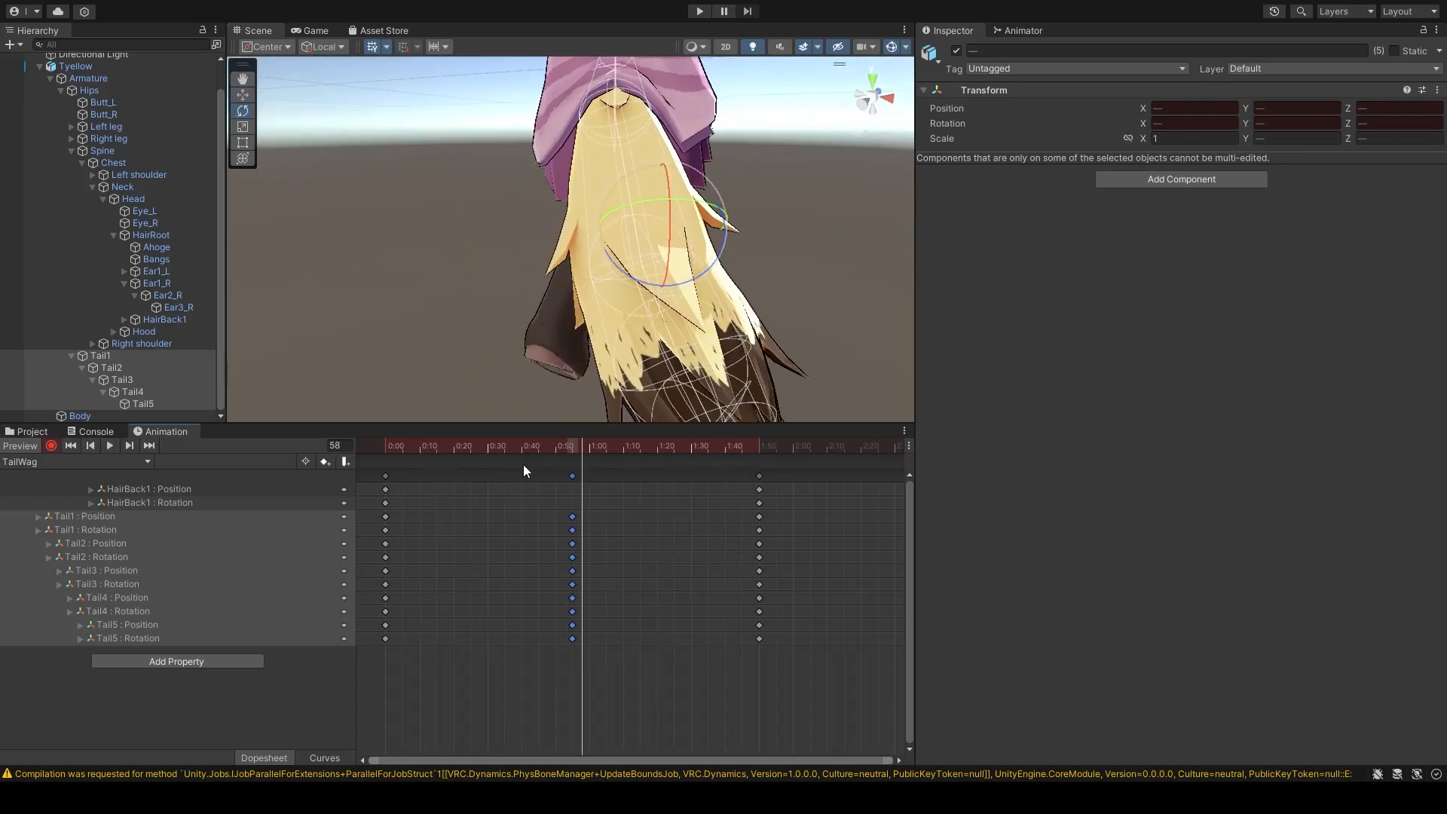
Step: Shorten the wag further with the middle keyframes at about frame 45 and the end ones at about frame 91, and play it
left_click_drag(543, 475, 538, 475)
left_click_drag(760, 474, 690, 472, "shift")
left_click_drag(460, 445, 381, 443)
left_click(108, 446)
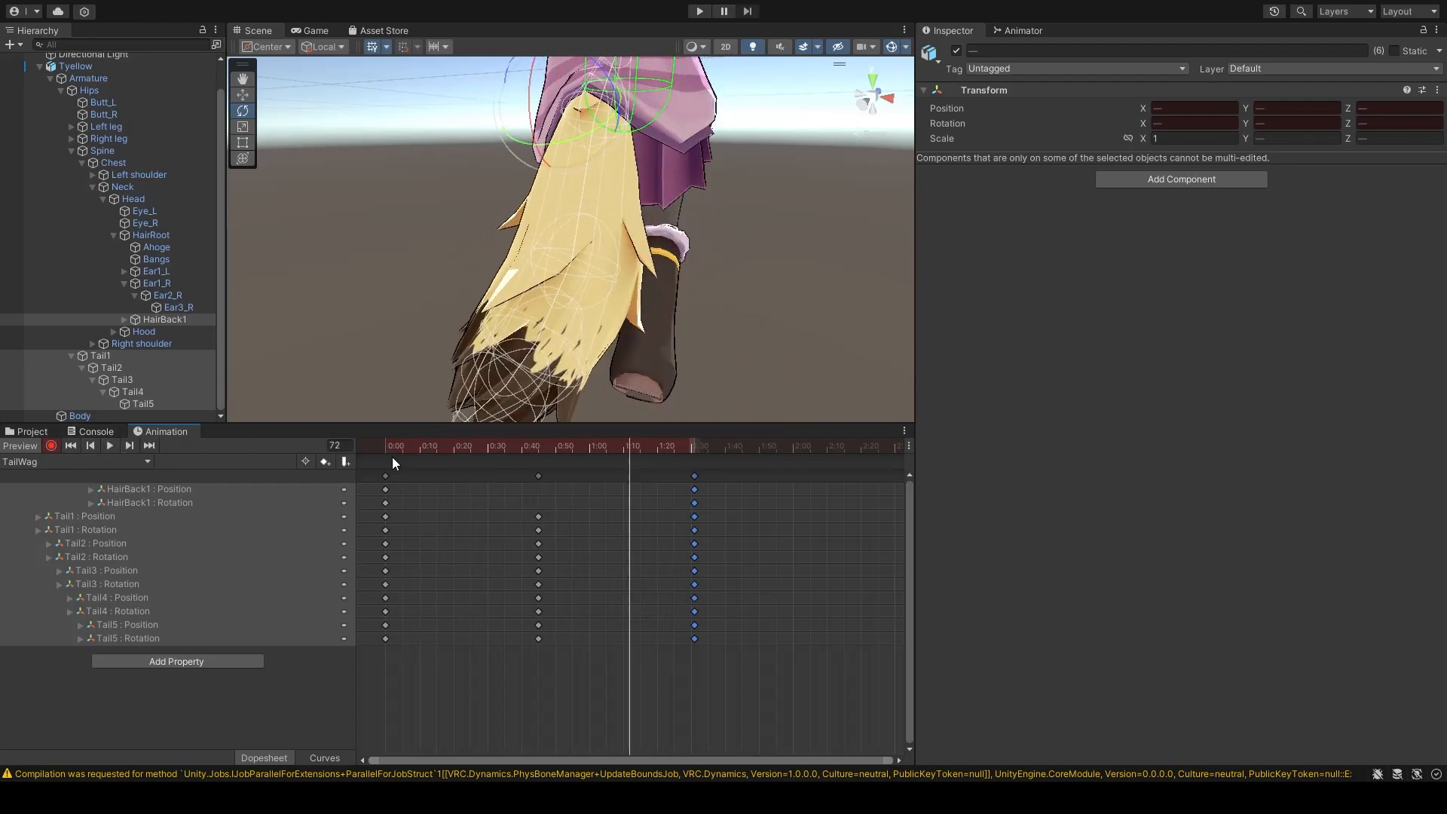
Step: Move the end keyframes to frame 100 and the middle ones to about frame 52, and play the clip from the start
left_click_drag(693, 474, 725, 476)
left_click_drag(535, 474, 560, 475)
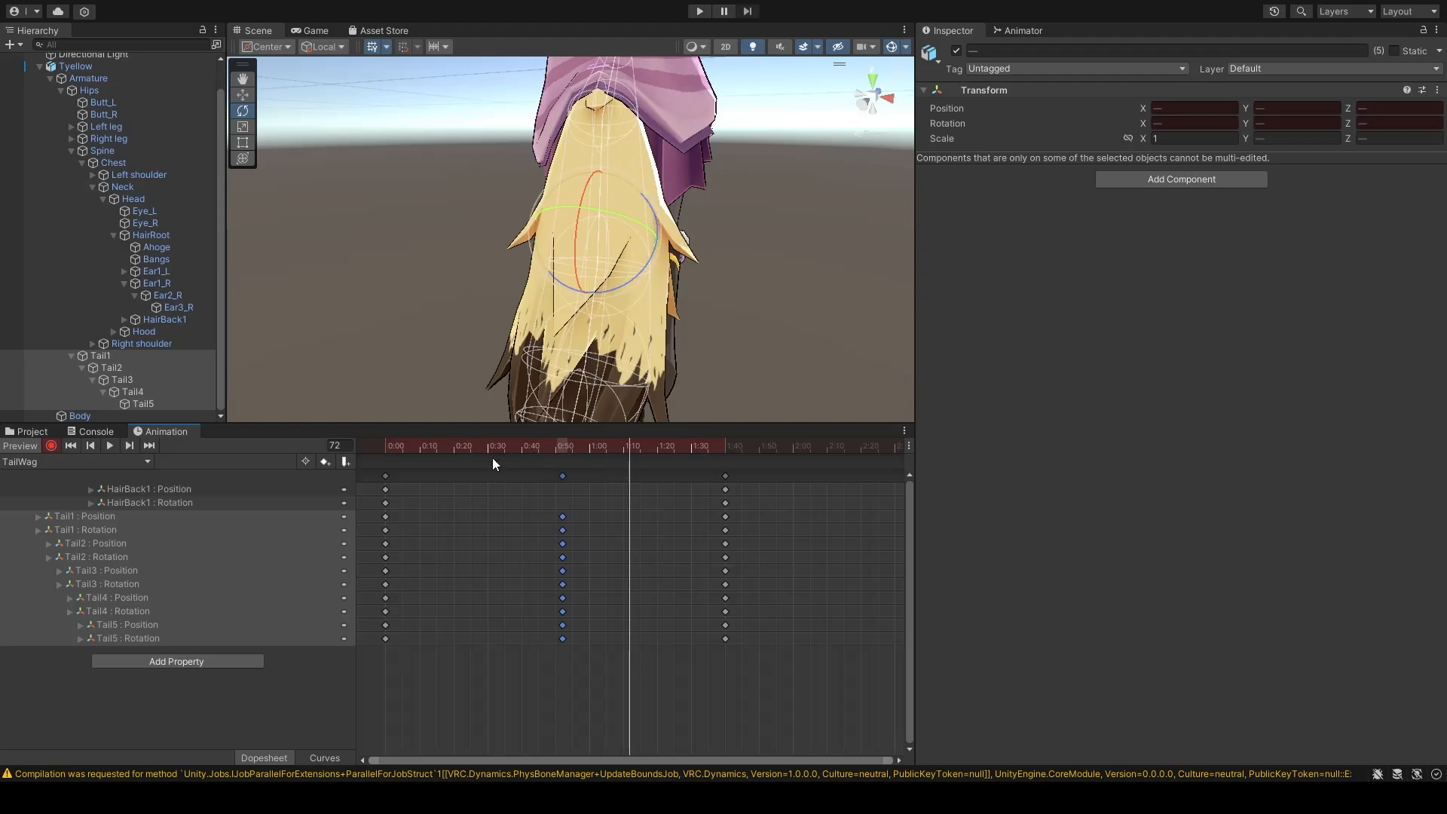
left_click(385, 445)
left_click_drag(820, 321, 678, 316, "alt")
left_click(109, 446)
left_click_drag(431, 324, 726, 318, "alt")
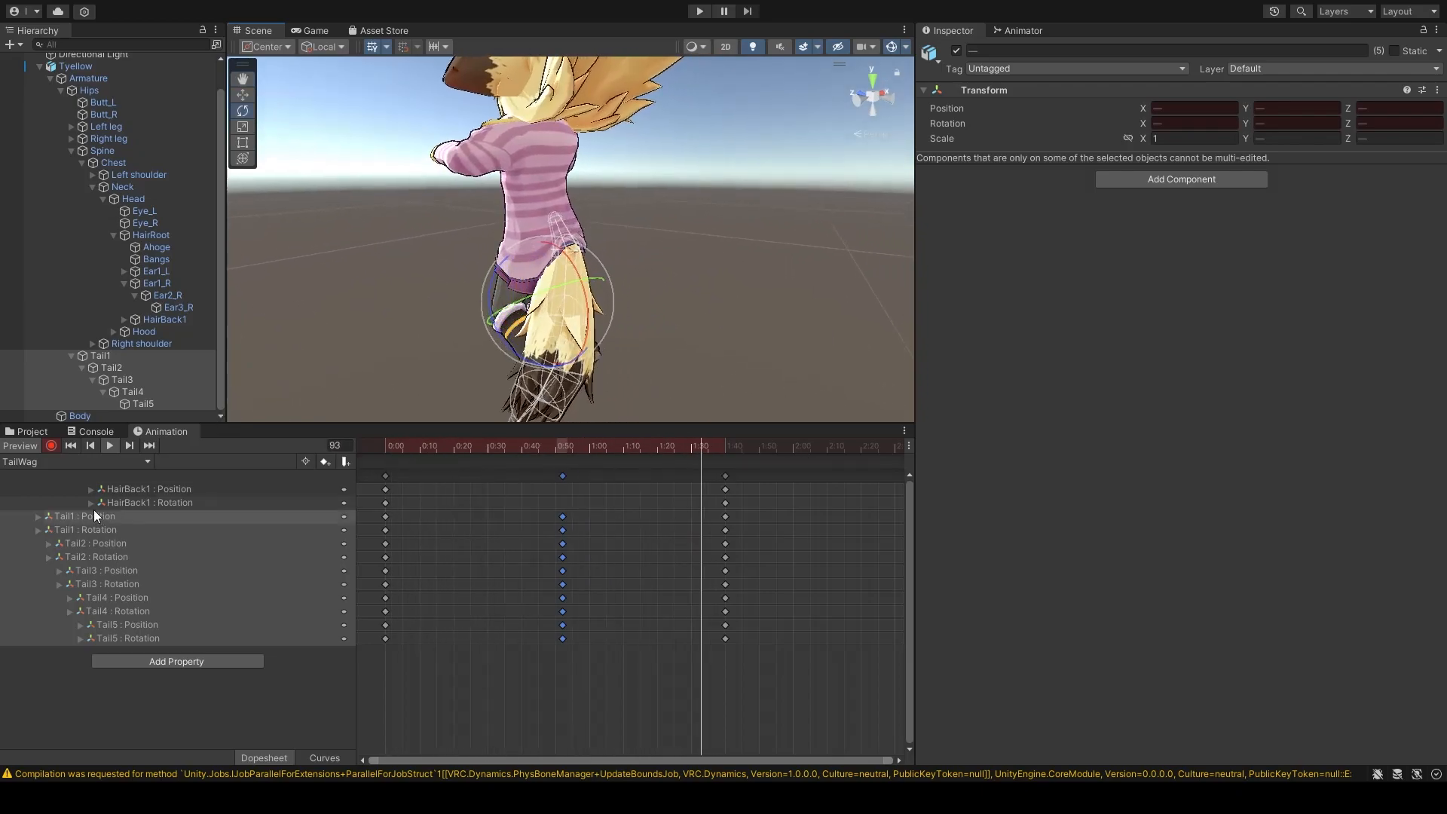
left_click(109, 445)
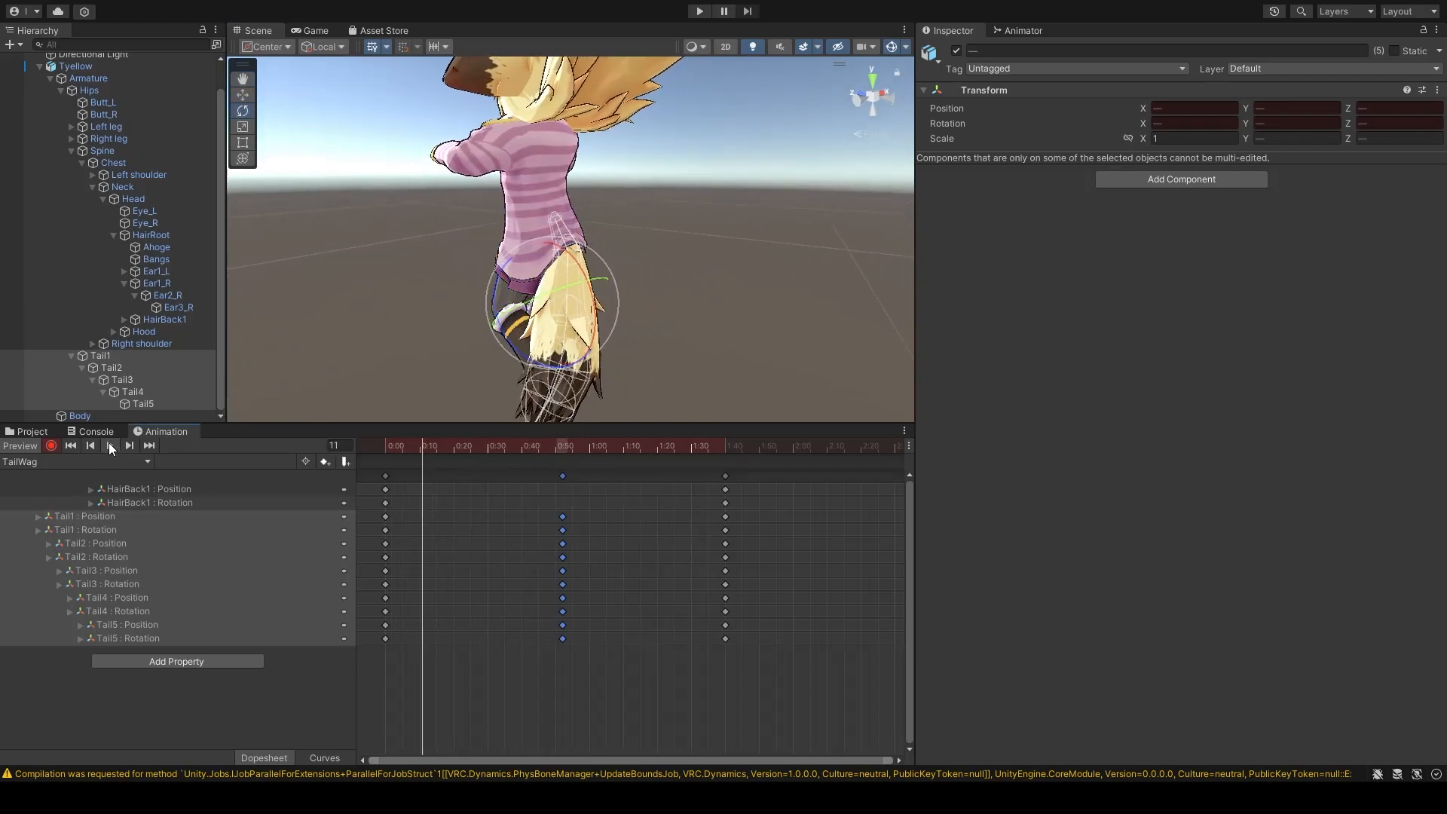
Step: Remove the HairBack1 Position and Rotation properties from the TailWag clip
left_click(169, 489)
left_click(179, 503, "shift")
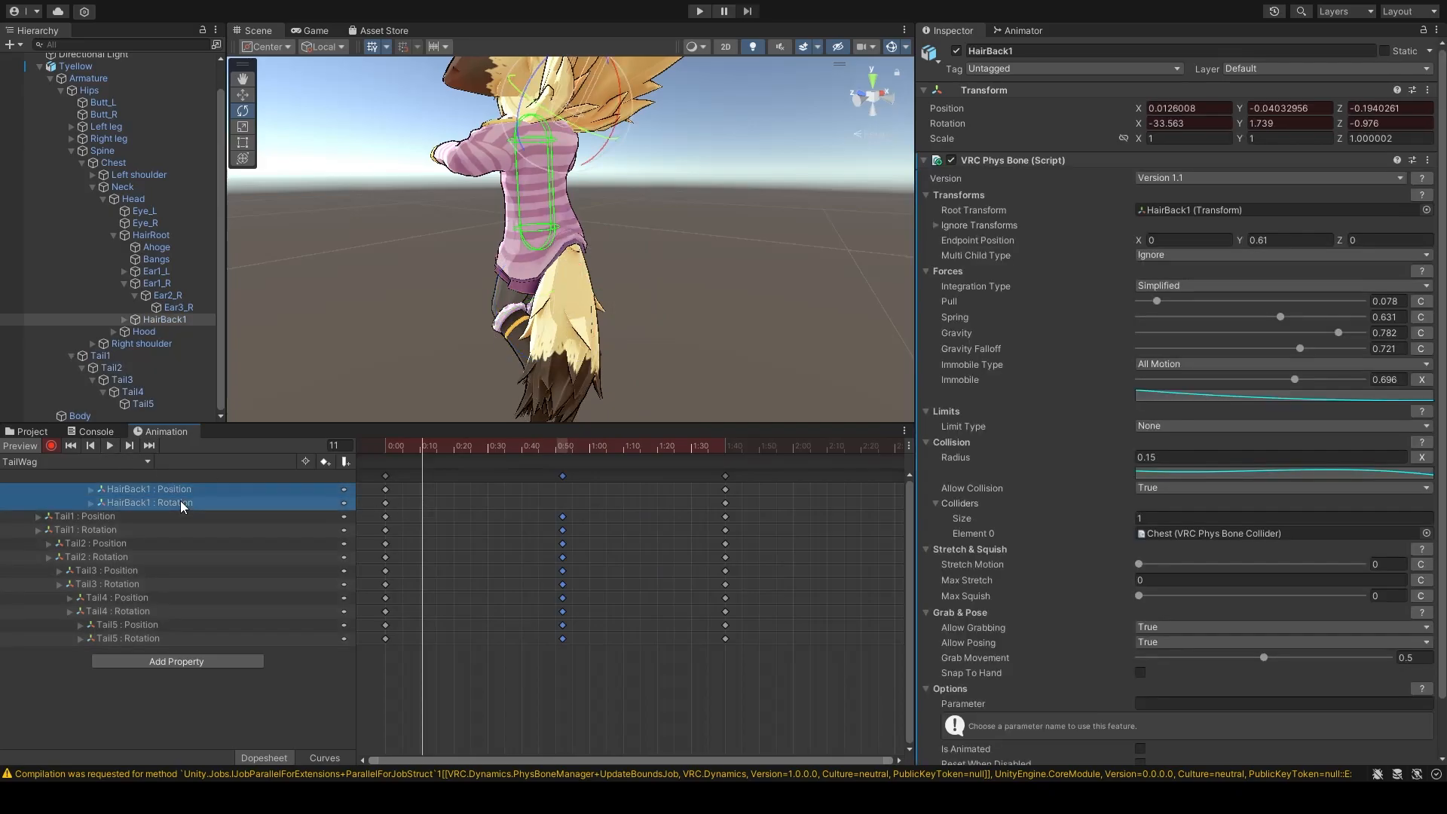
key("Delete")
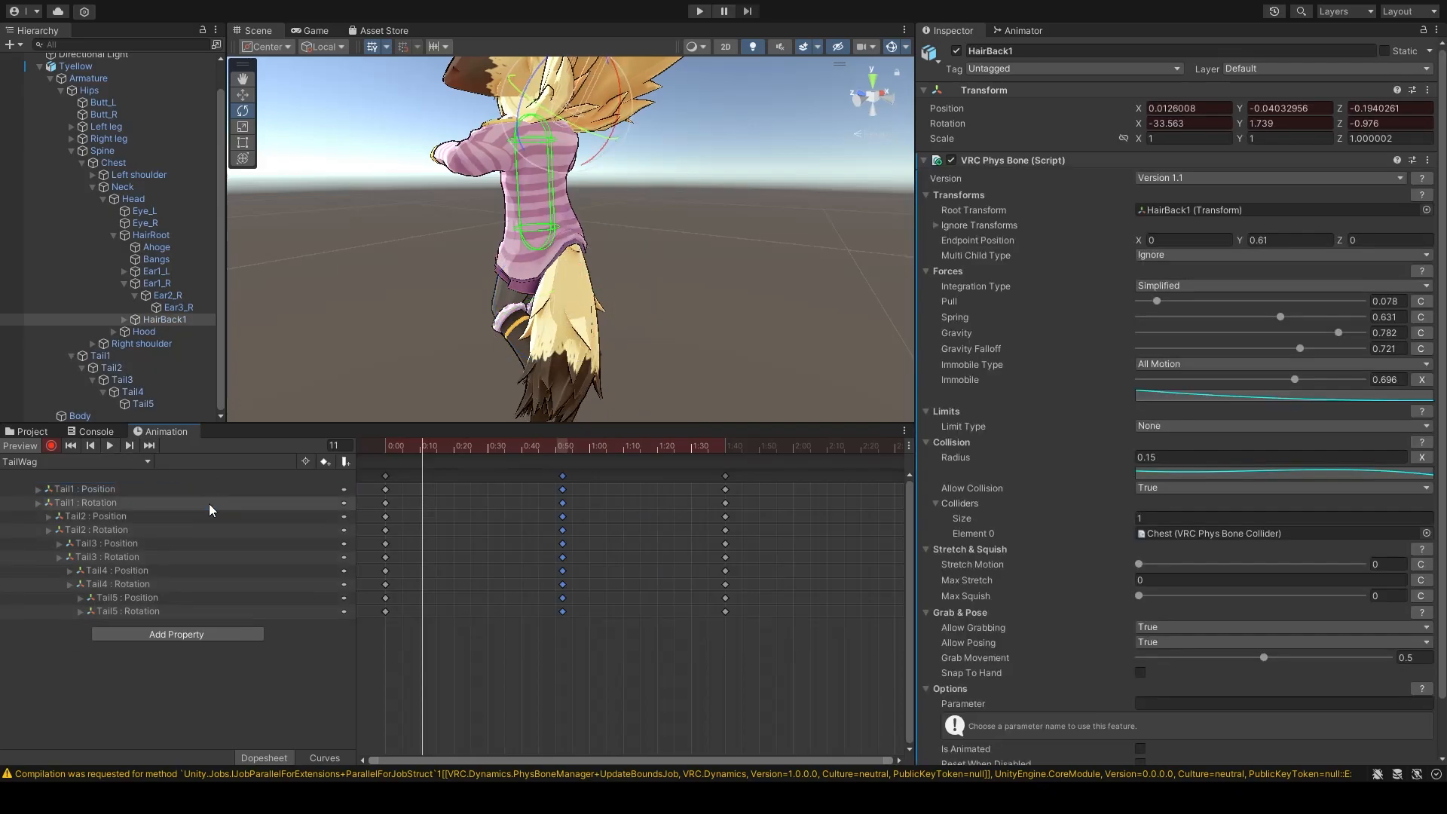
Step: Remove the Position properties of Tail1 to Tail5 from the TailWag clip and stop recording
left_click(114, 488)
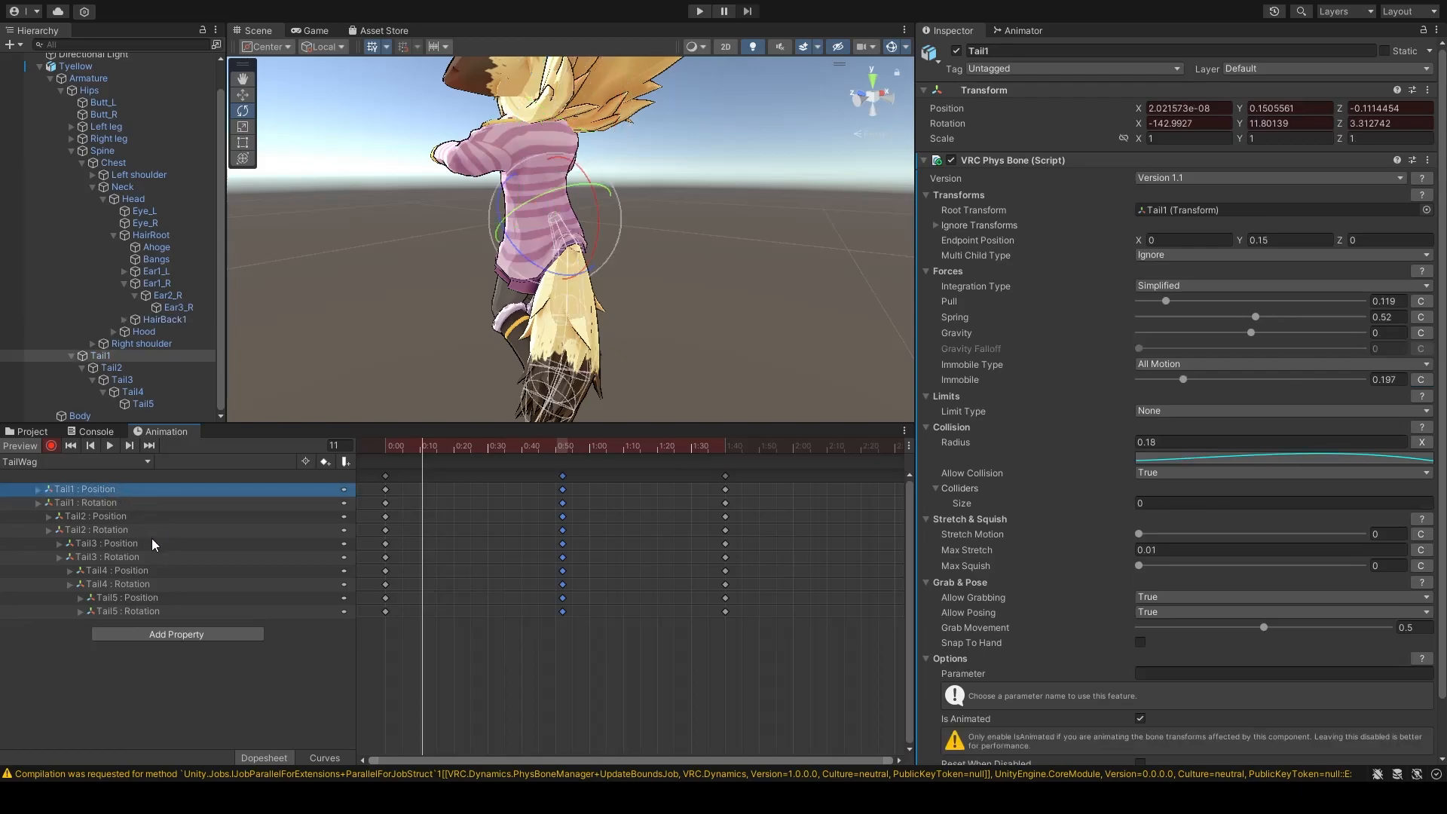
left_click(119, 513, "ctrl")
left_click(137, 545, "ctrl")
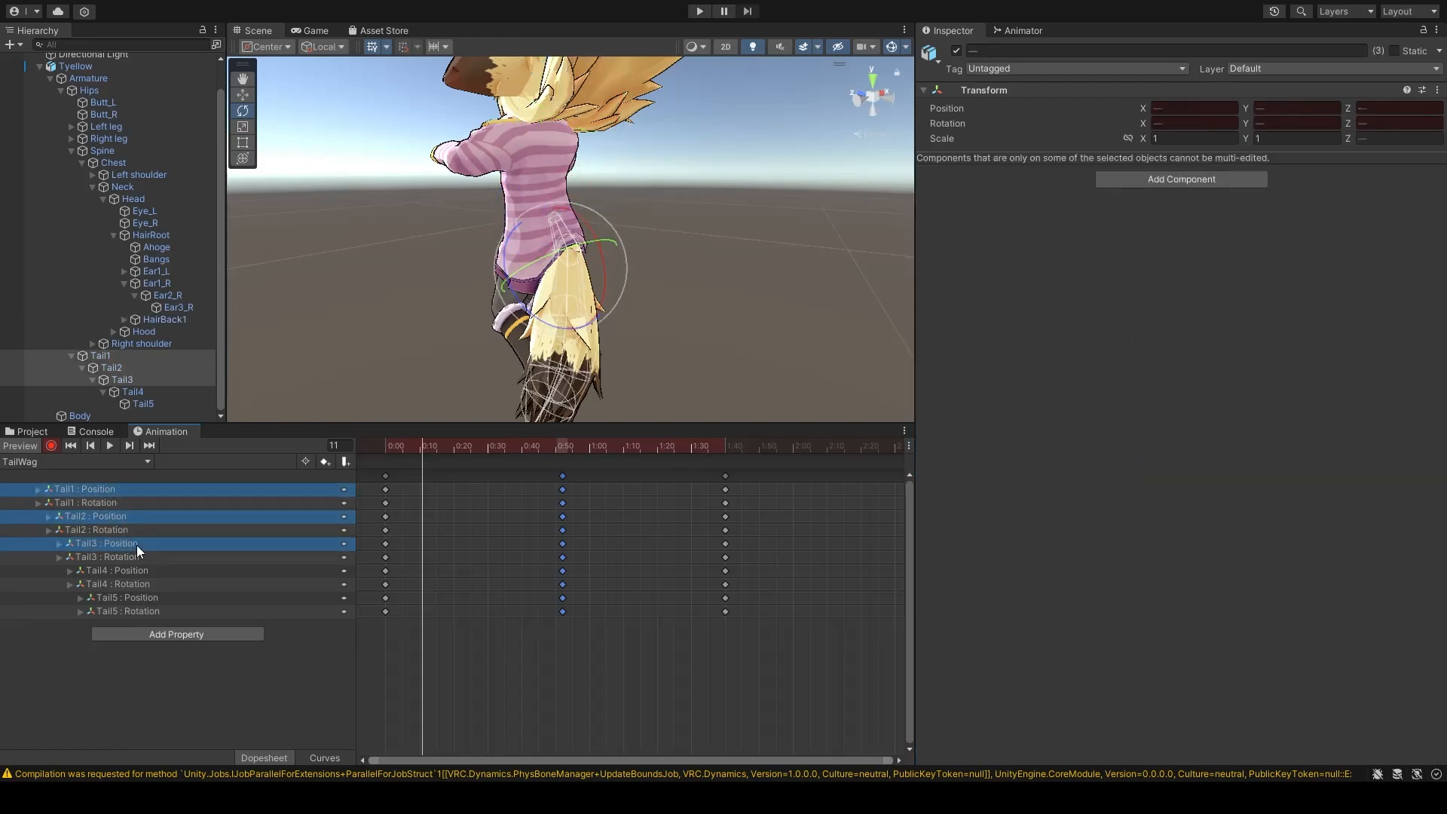
left_click(143, 569, "ctrl")
left_click(150, 597, "ctrl")
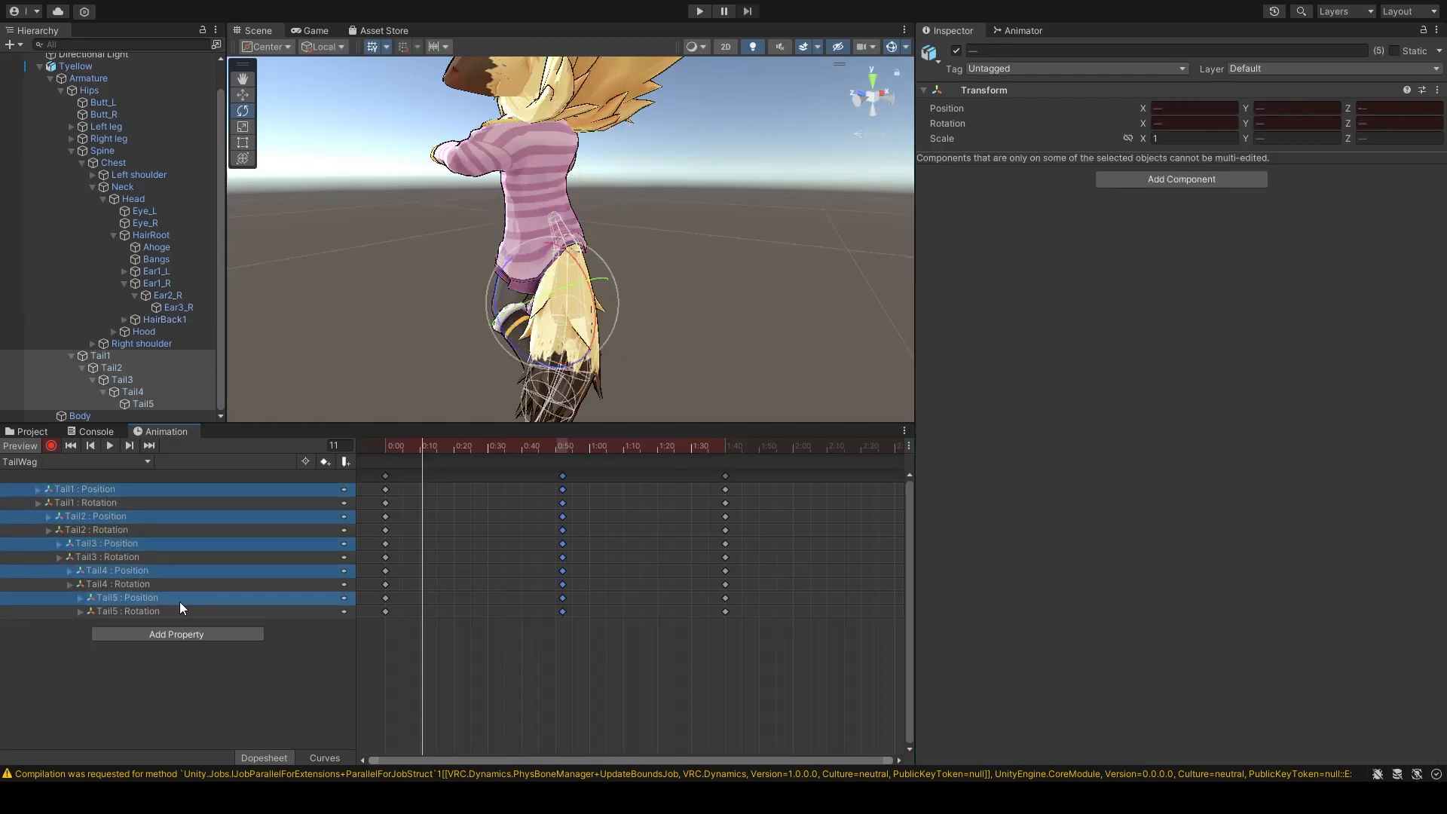
key("Delete")
left_click(50, 446)
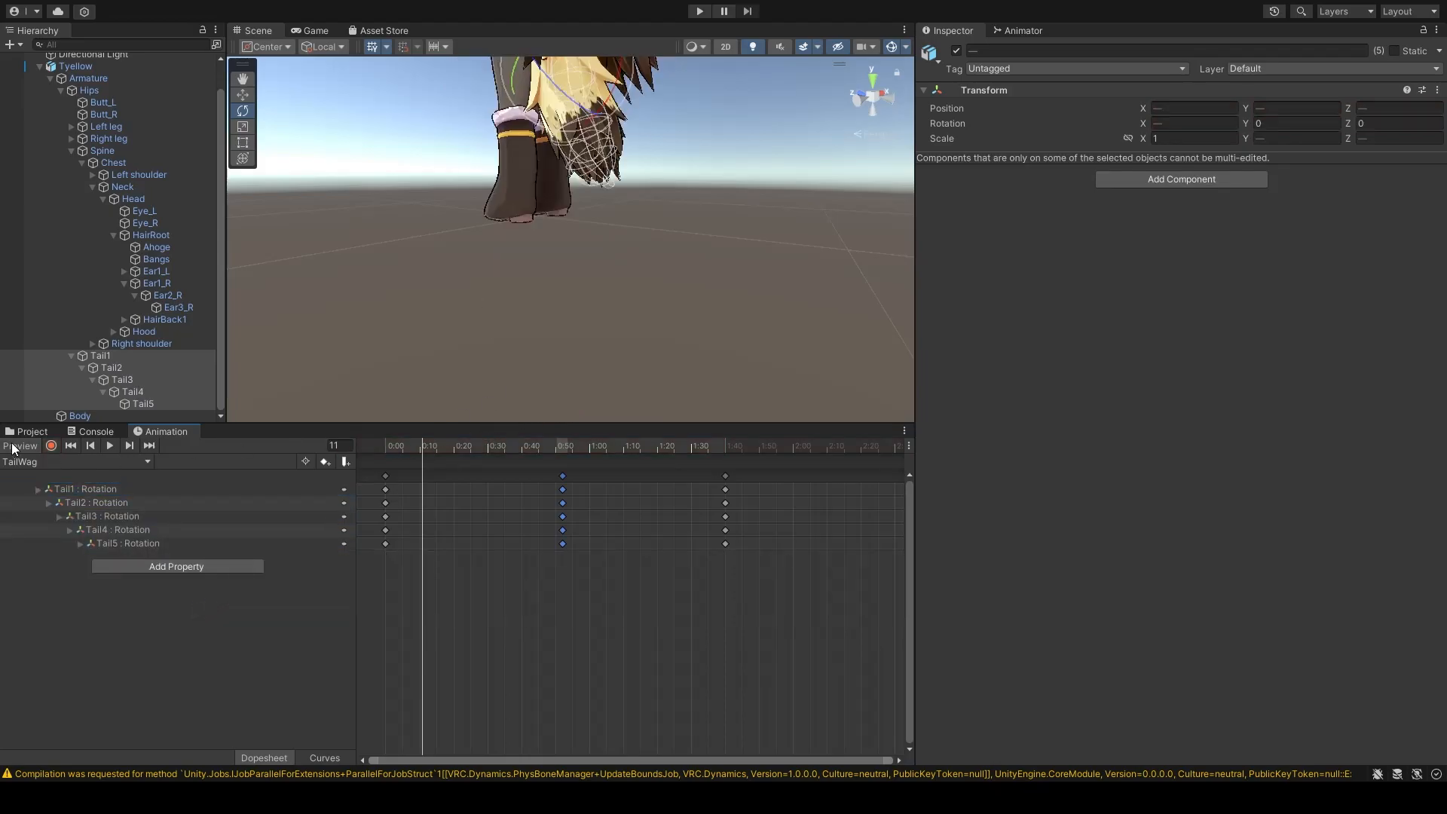
Step: Play the TailWag clip from the start and check the wag from the avatar's front
left_click_drag(403, 457, 298, 453)
left_click(108, 447)
right_click_drag(641, 294, 1211, 211)
key("d")
key("w")
key("a")
key("s")
key("w")
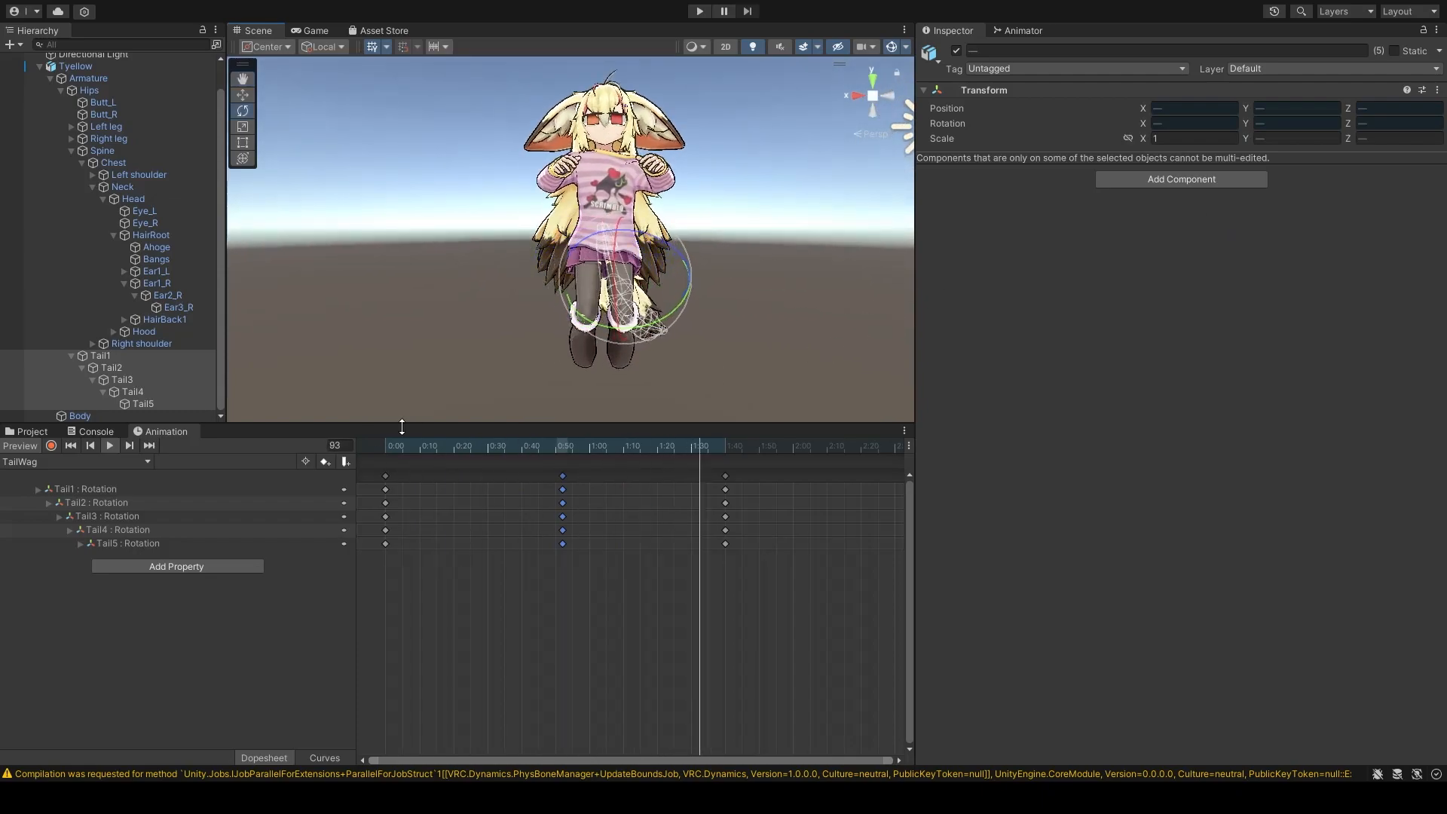
Step: End the animation preview on the Tyellow avatar and delete the Tyellow animator controller from Assets
left_click(38, 431)
scroll(113, 226, "up", 2)
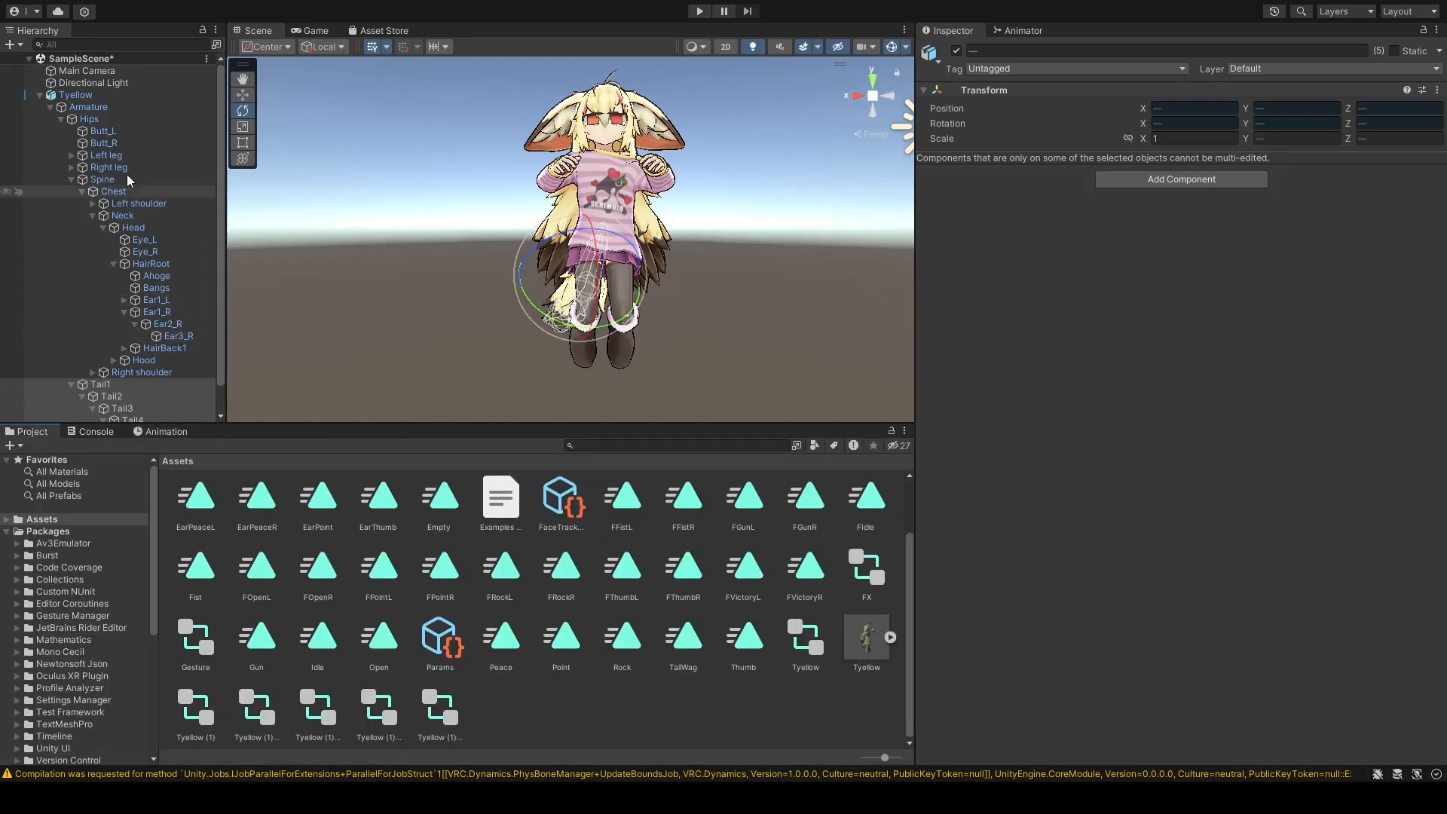
left_click(75, 94)
left_click(155, 432)
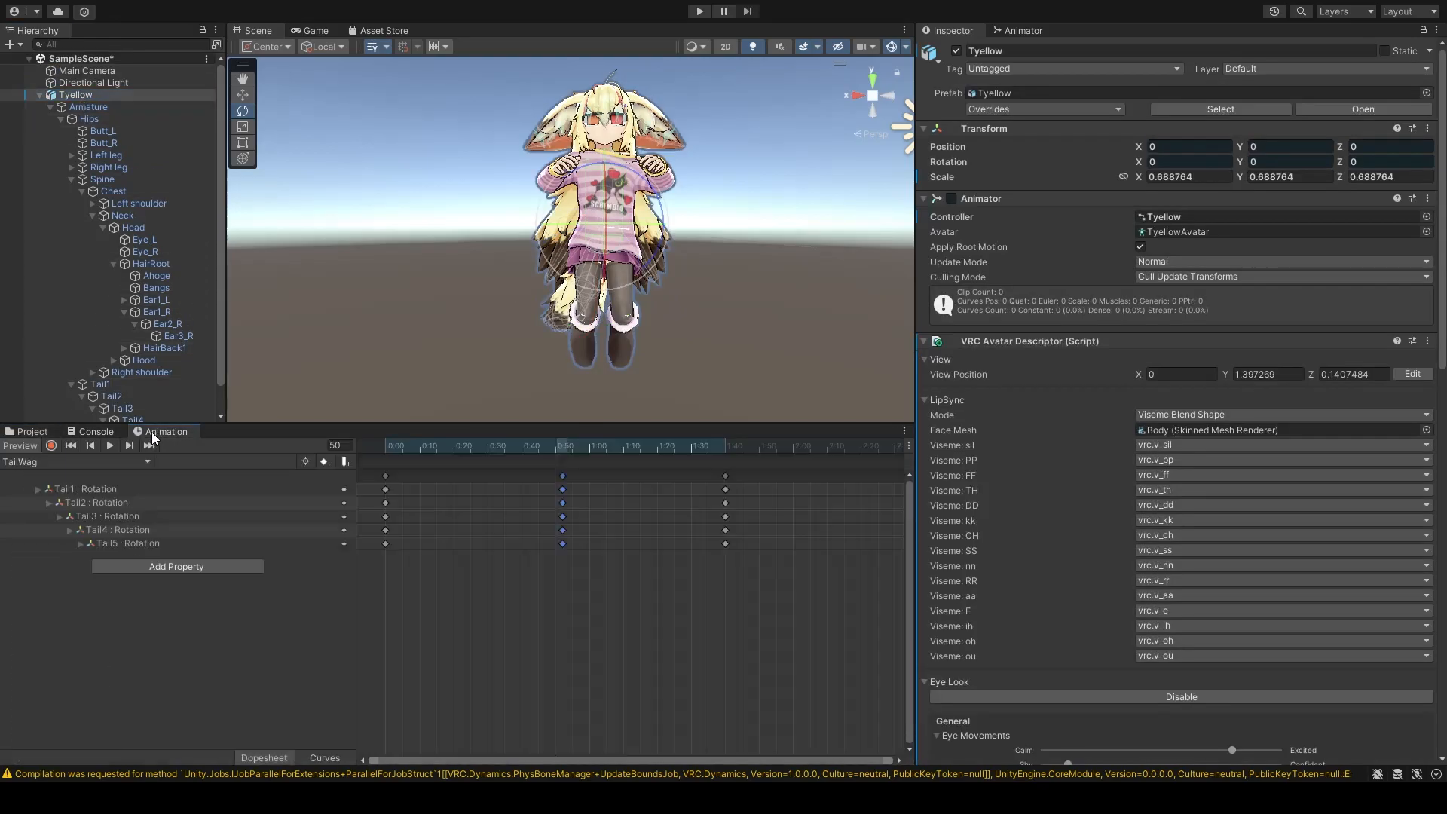
left_click(22, 445)
left_click(30, 432)
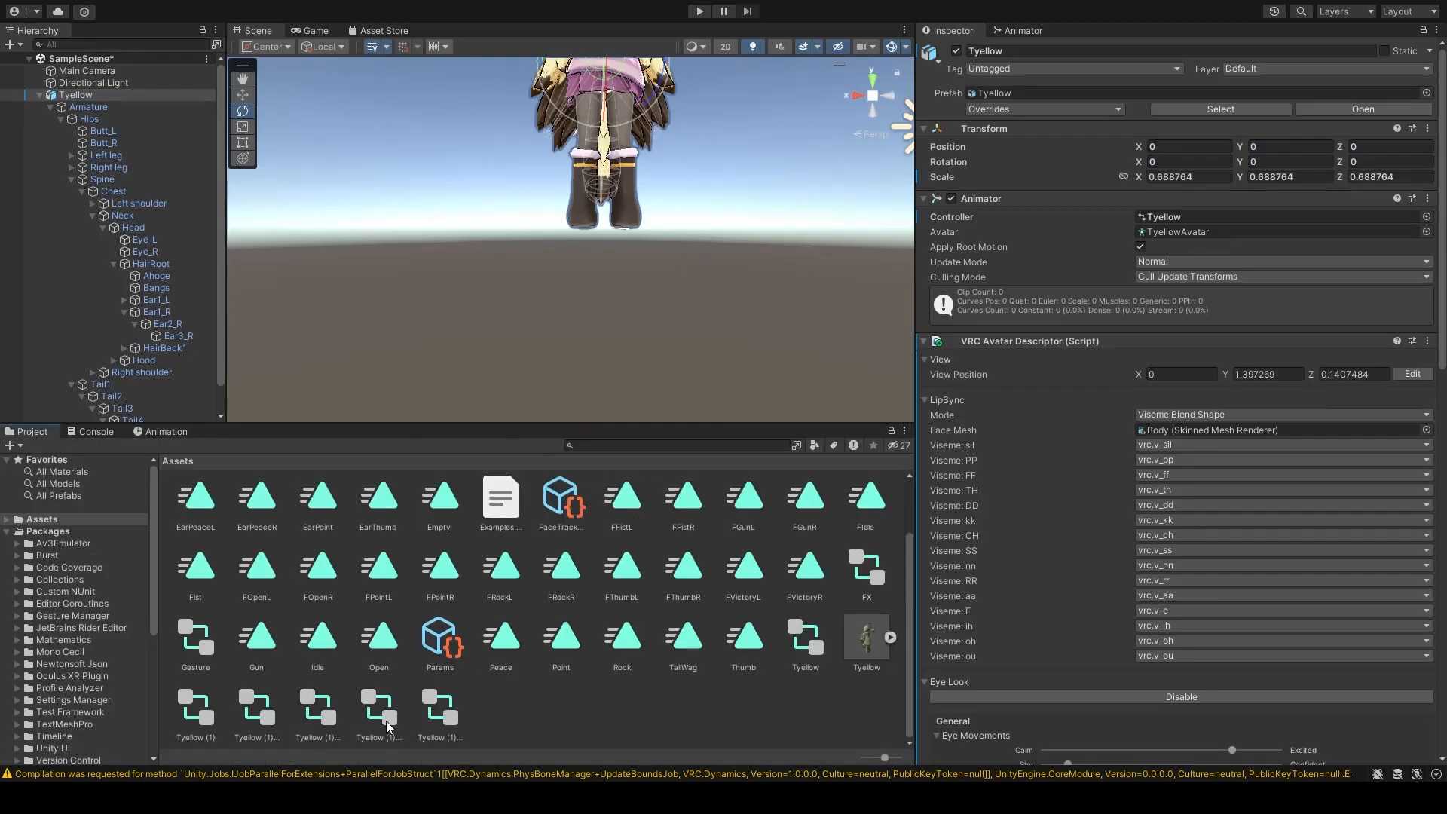
left_click(439, 710)
left_click(804, 645)
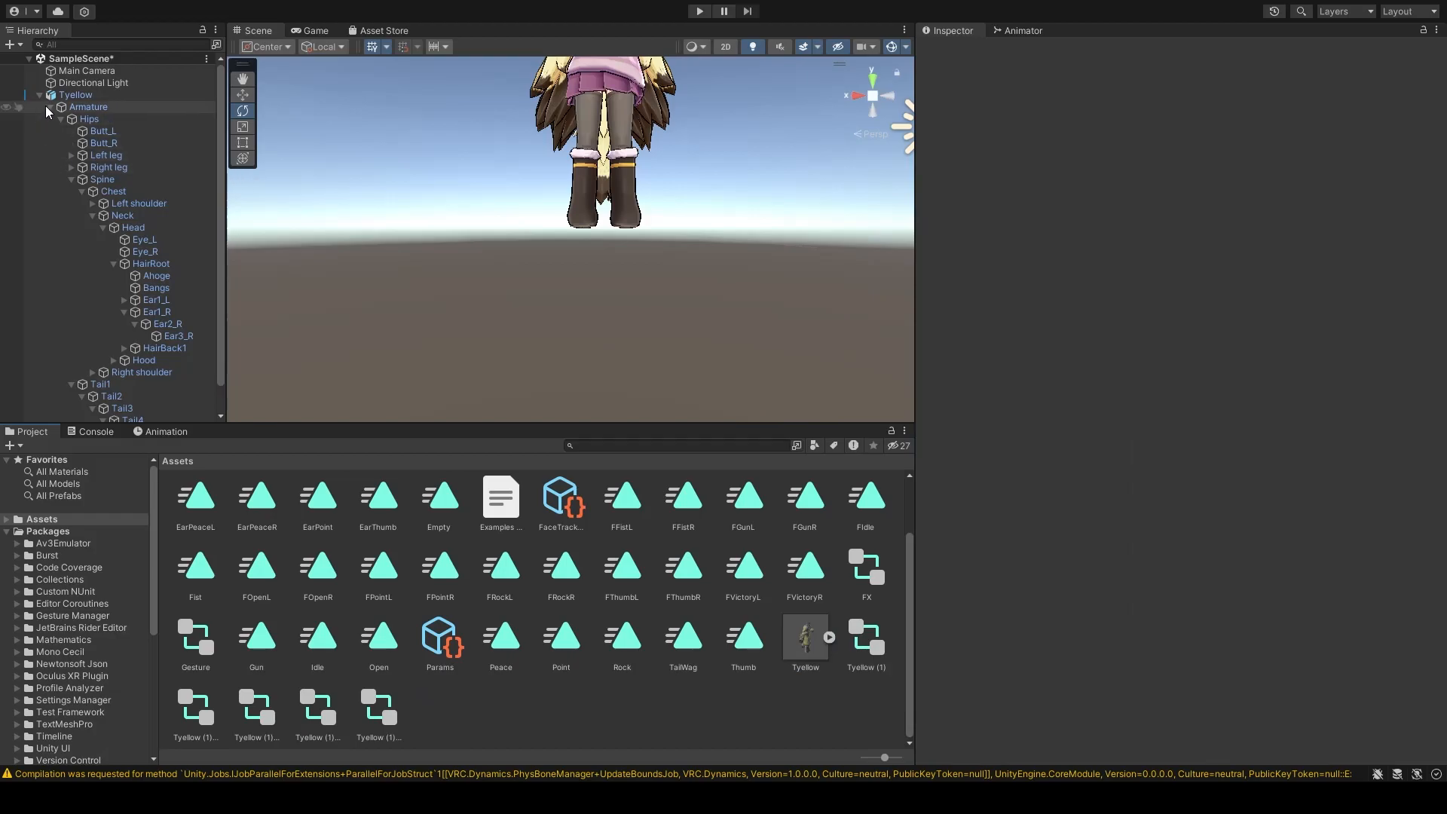
left_click(75, 95)
left_click(166, 431)
left_click(44, 432)
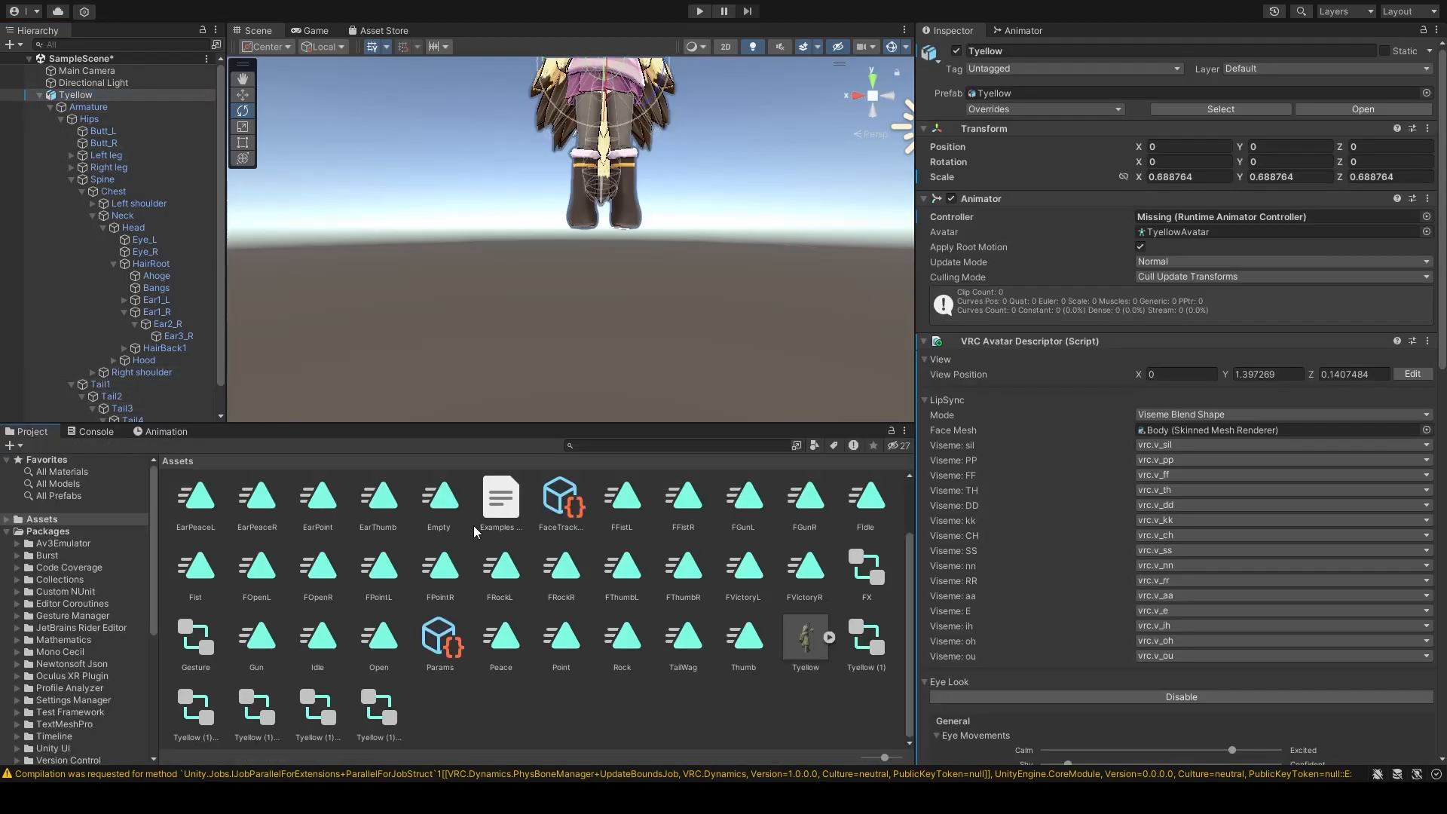
Step: Rename the TailWag animation clip as TailIdle
scroll(654, 585, "down", 2)
left_click(678, 649)
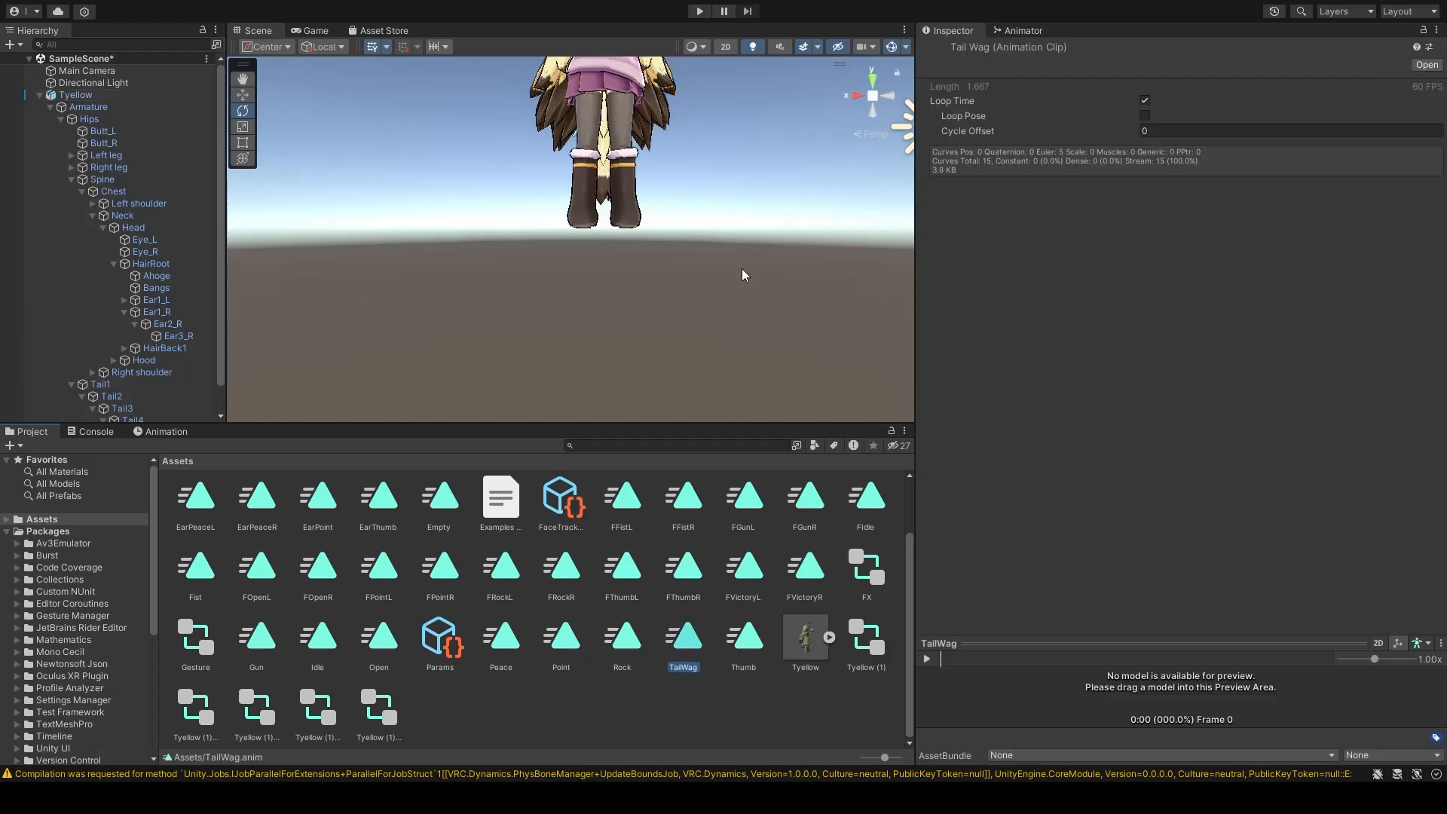
key("F2")
key("Right")
key("BackSpace")
key("BackSpace")
key("BackSpace")
type("D")
key("BackSpace")
type("Idle")
key("Return")
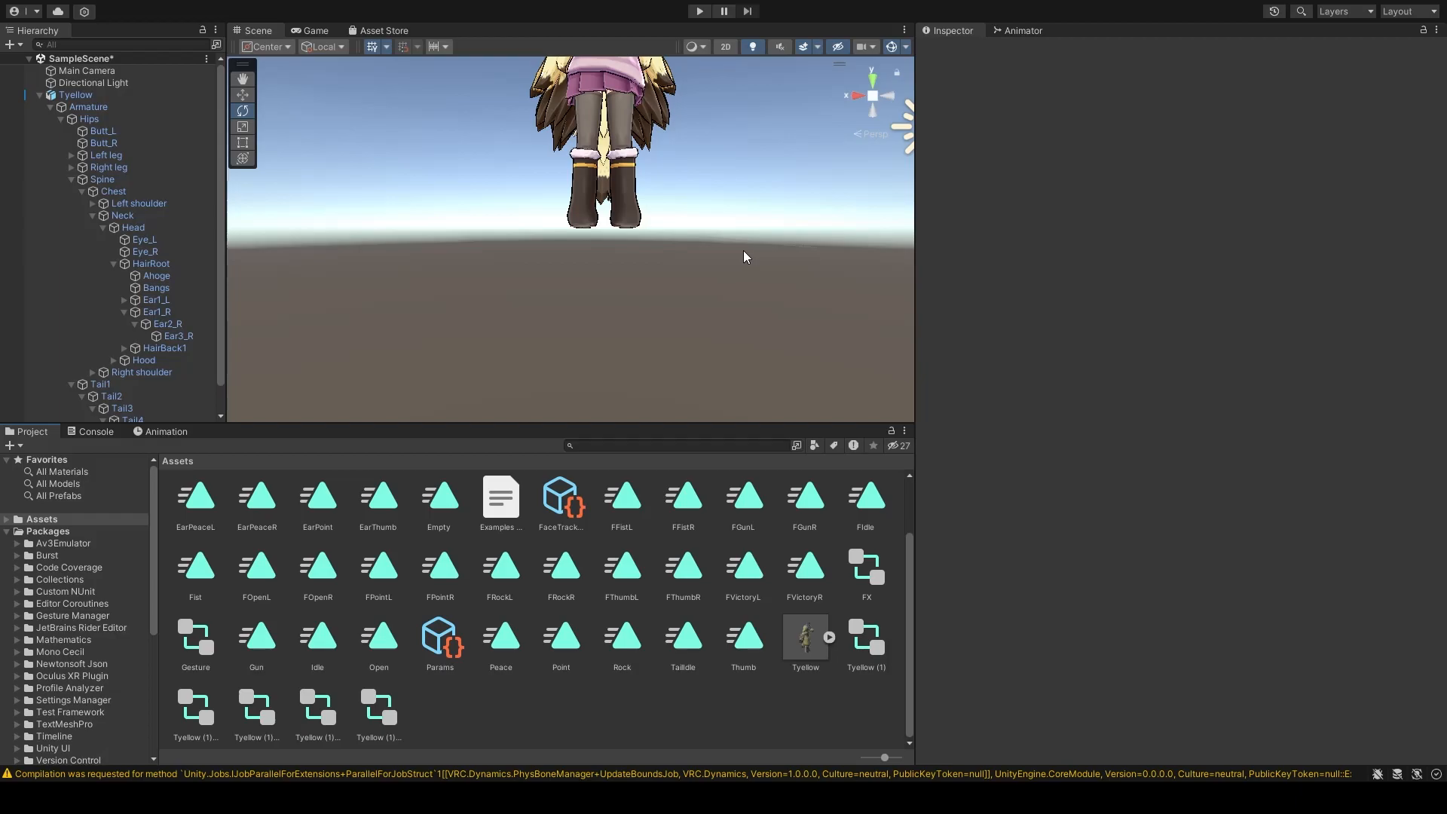
Step: Duplicate the Tyellow avatar in the scene and deactivate the original
left_click(39, 95)
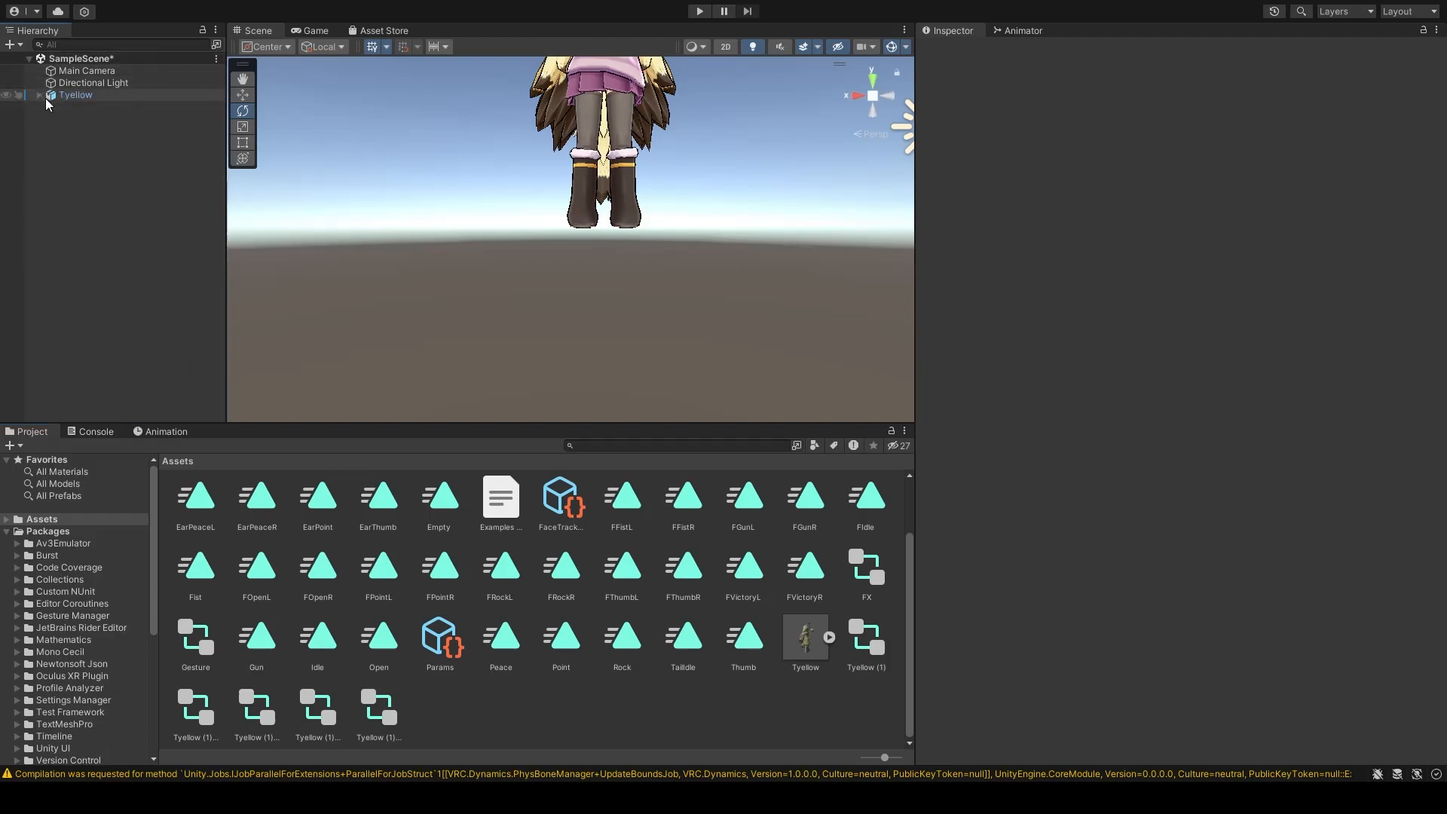
left_click(94, 95)
key("s")
right_click_drag(598, 265, 631, 327)
key("w")
key("s")
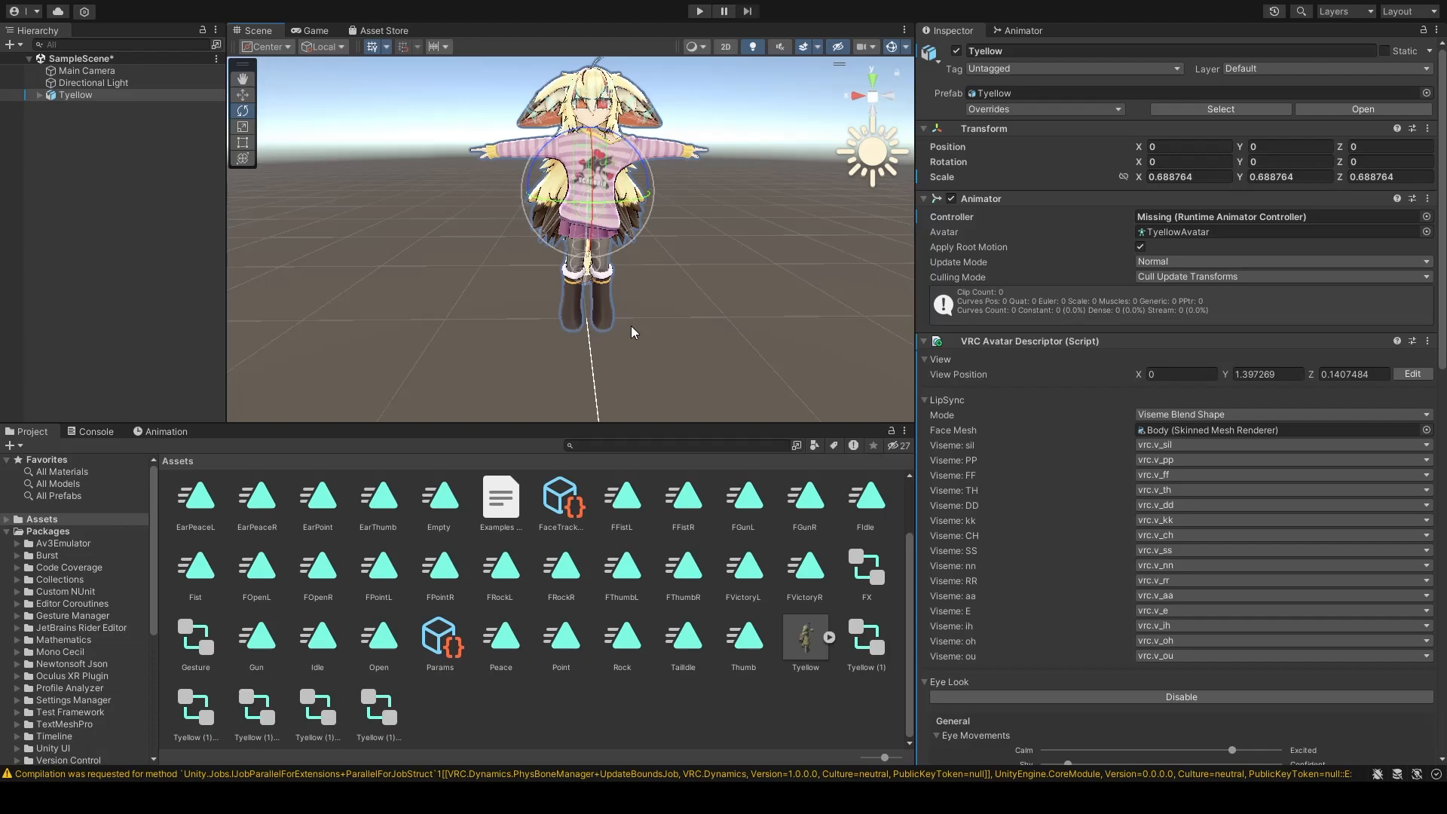
right_click_drag(631, 325, 668, 354)
key("f")
left_click(76, 95)
key("ctrl+d")
left_click(87, 95)
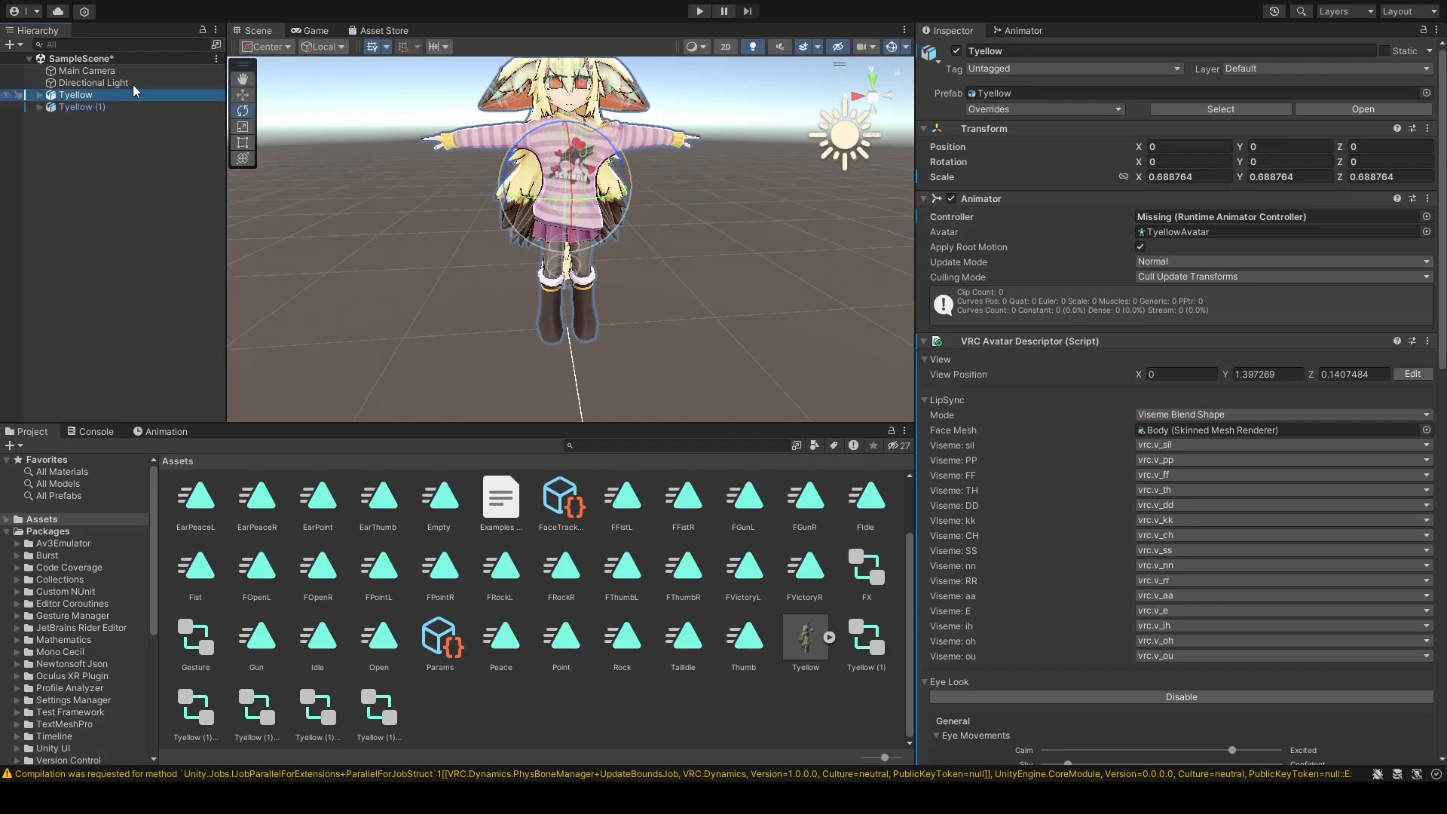
left_click(956, 50)
Step: Check the Tyellow (1) copy for animation clips and delete the copy from the scene
left_click(81, 107)
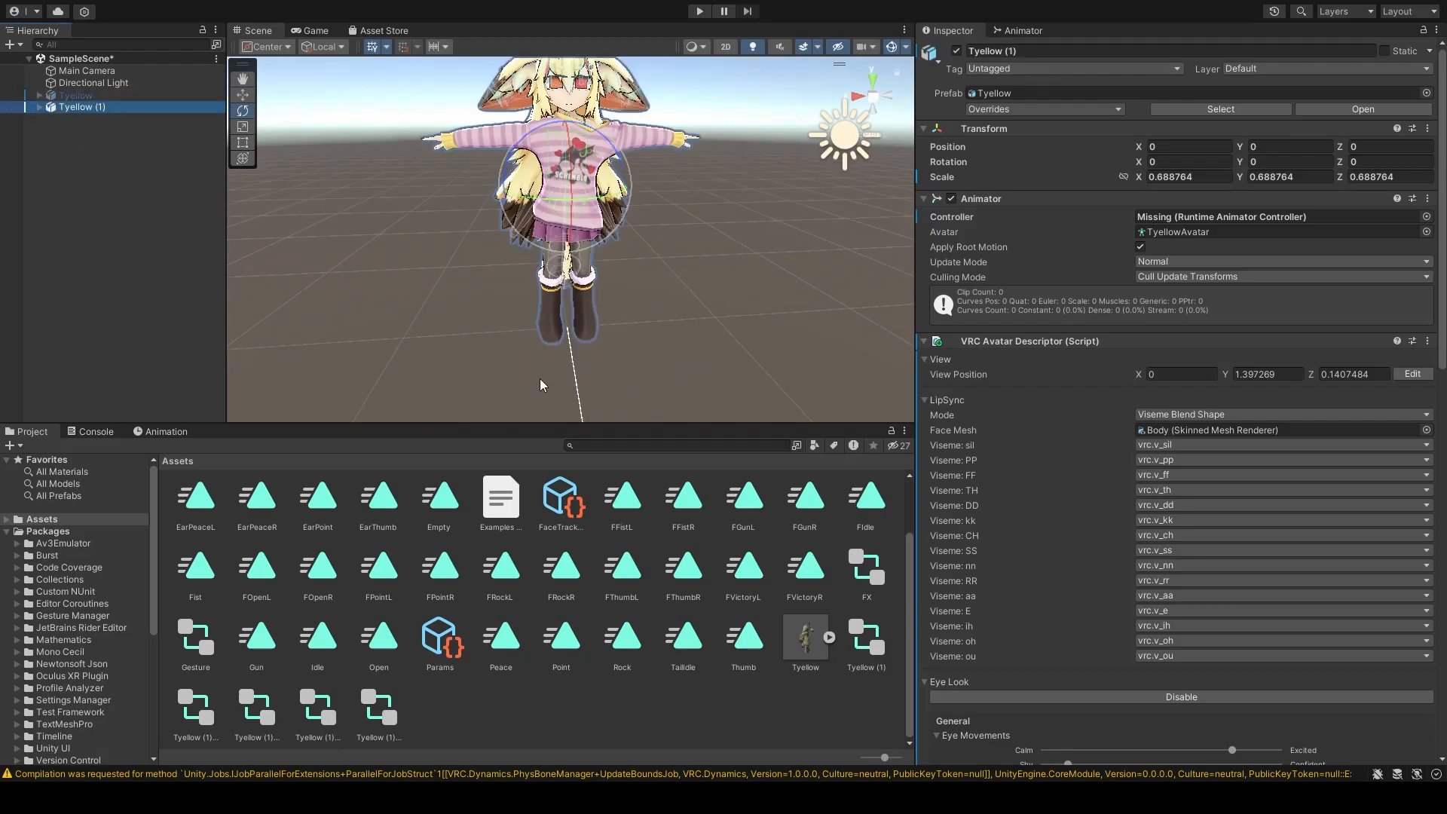
left_click(164, 431)
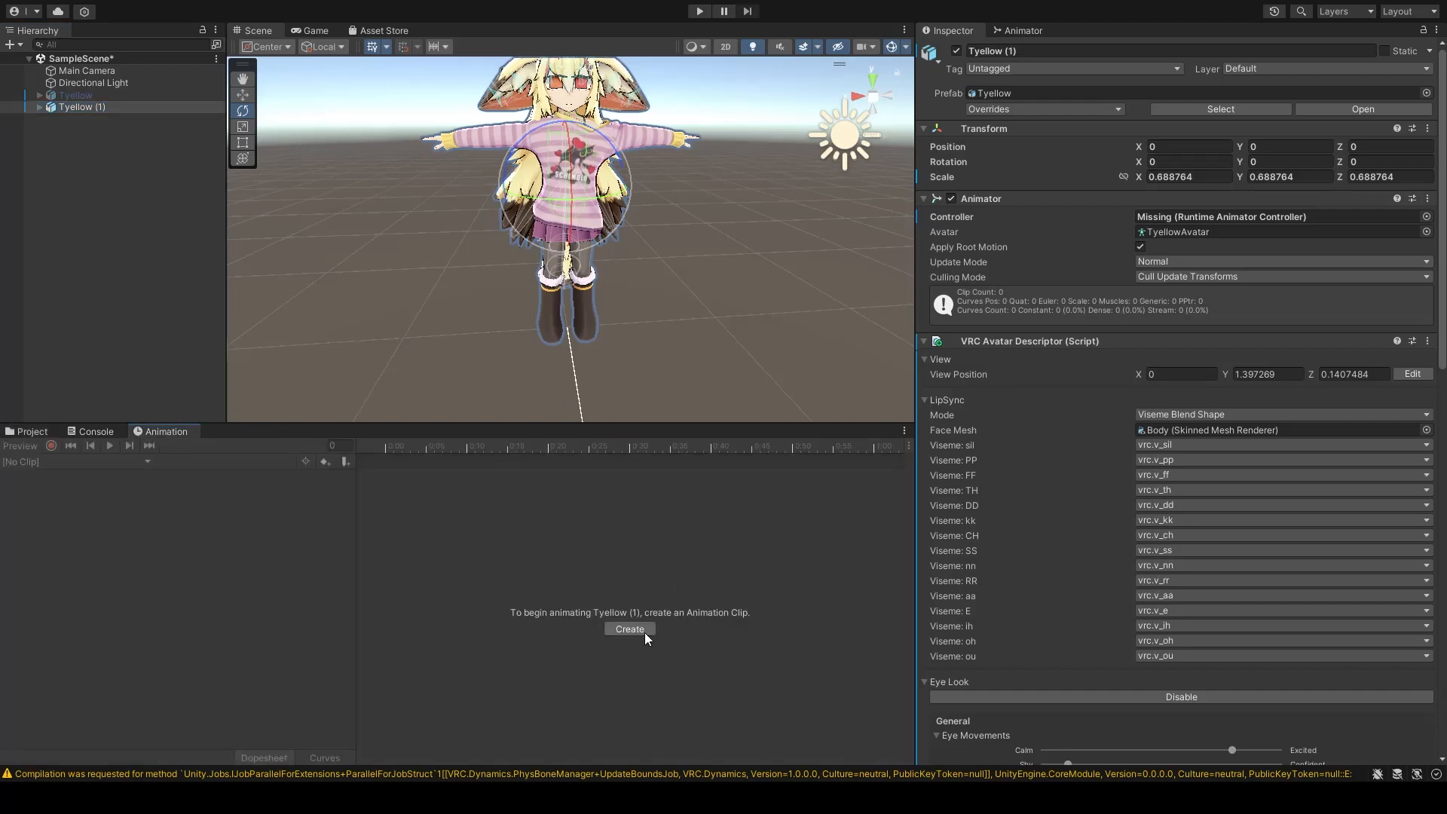
left_click(41, 436)
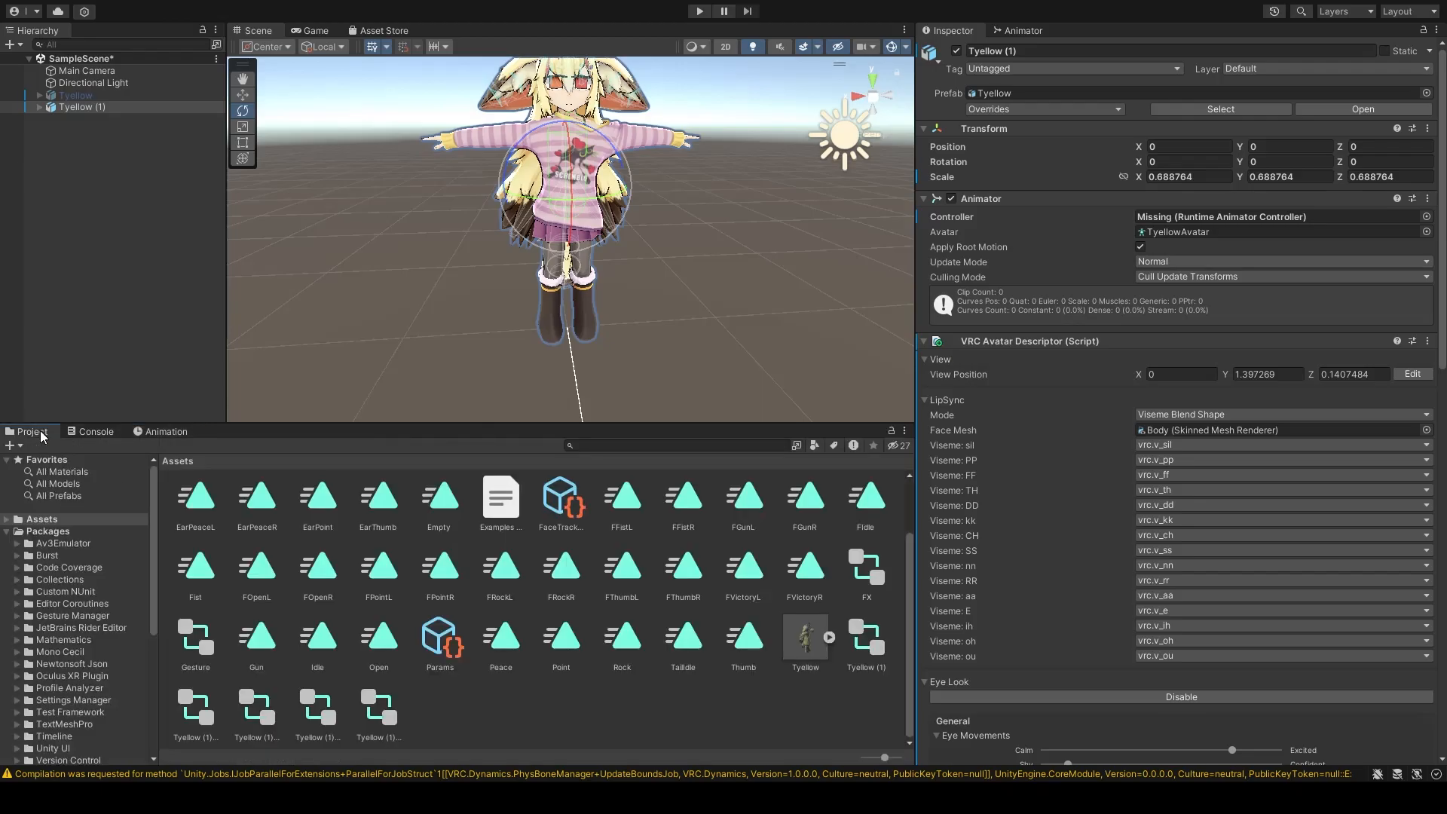
left_click(136, 107)
key("Delete")
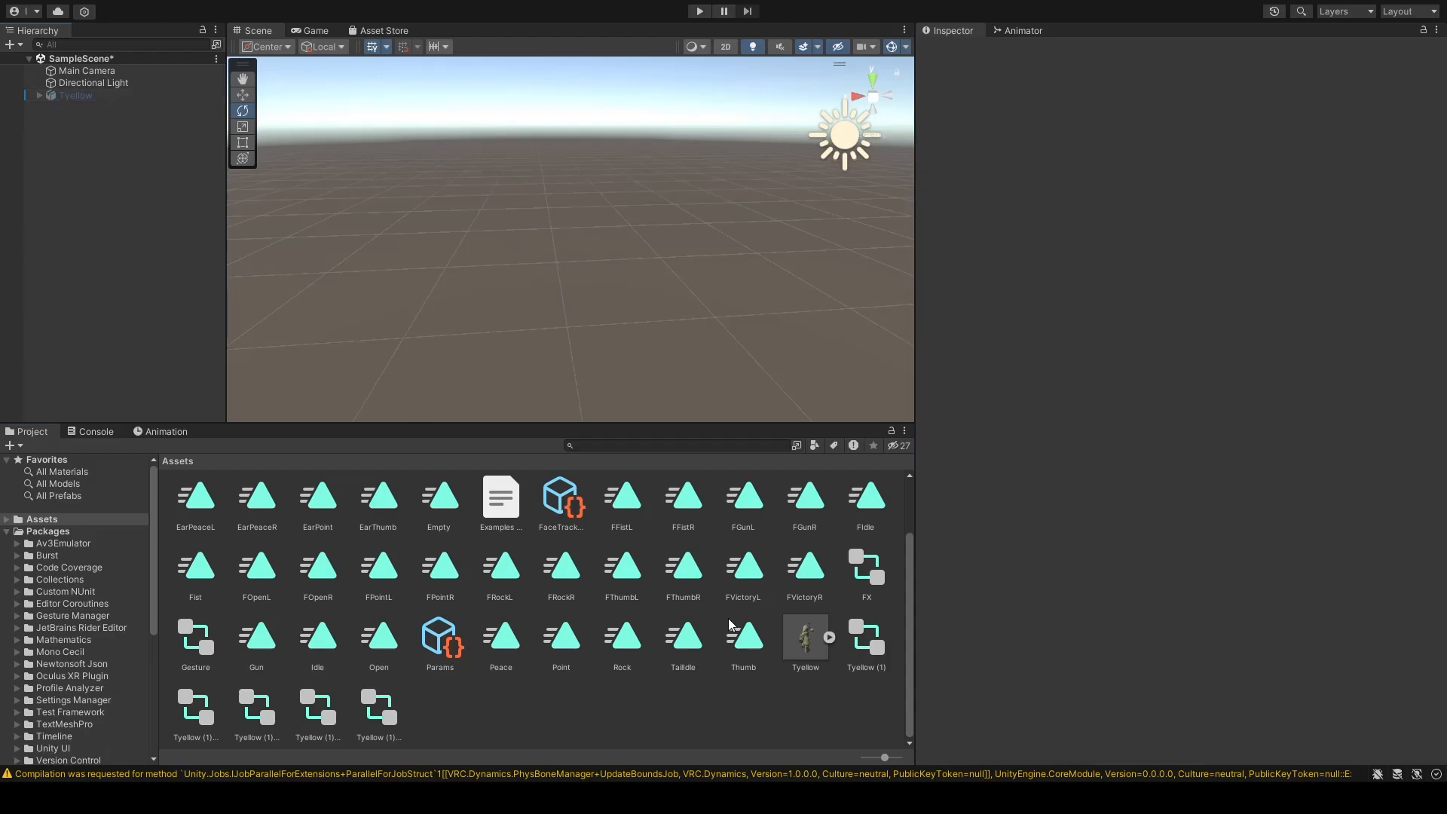
Step: Duplicate the TailIdle clip and name the copy TailOpen
left_click(700, 644)
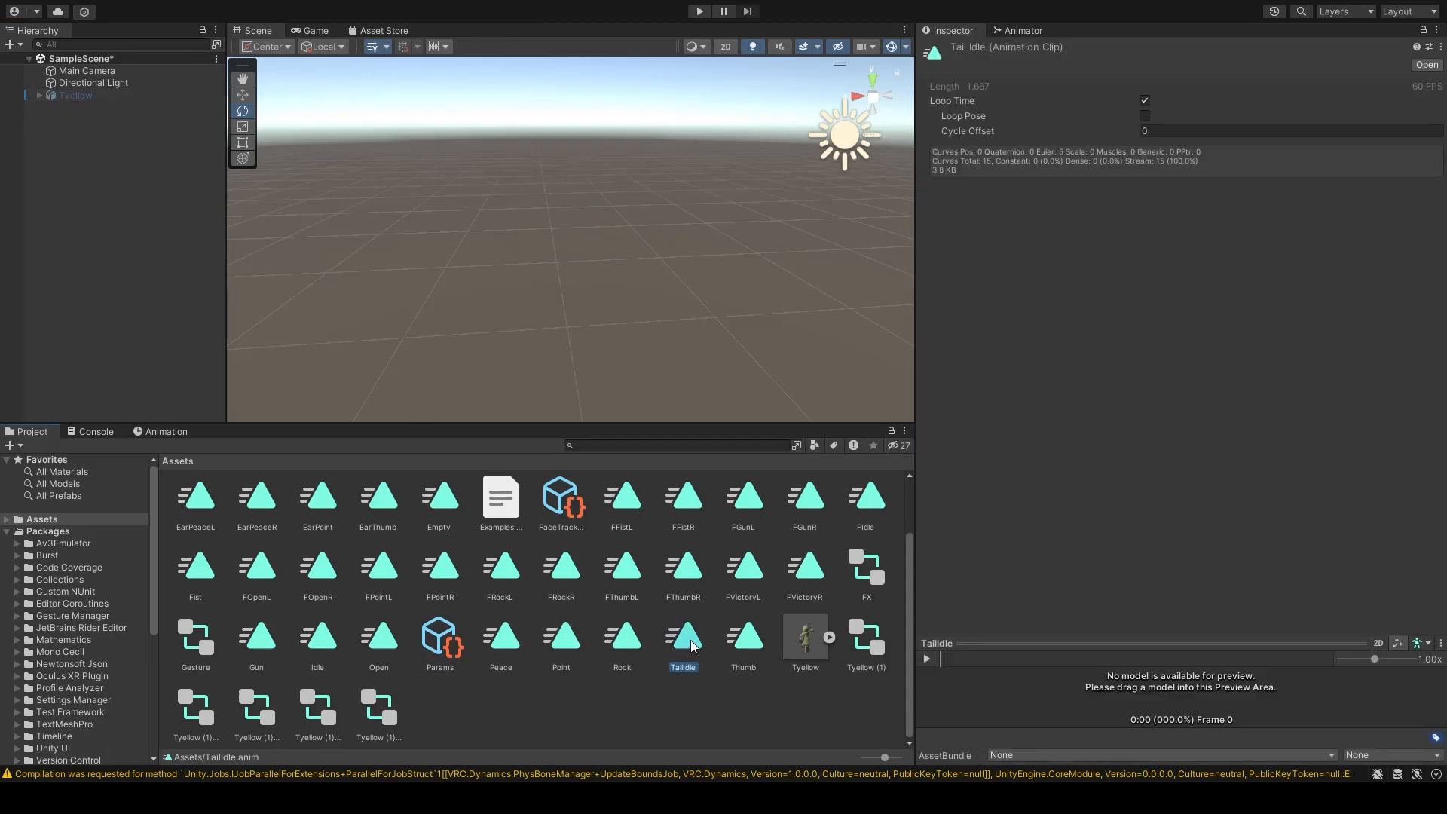
key("ctrl+d")
key("F2")
key("End")
key("BackSpace")
key("BackSpace")
key("BackSpace")
key("BackSpace")
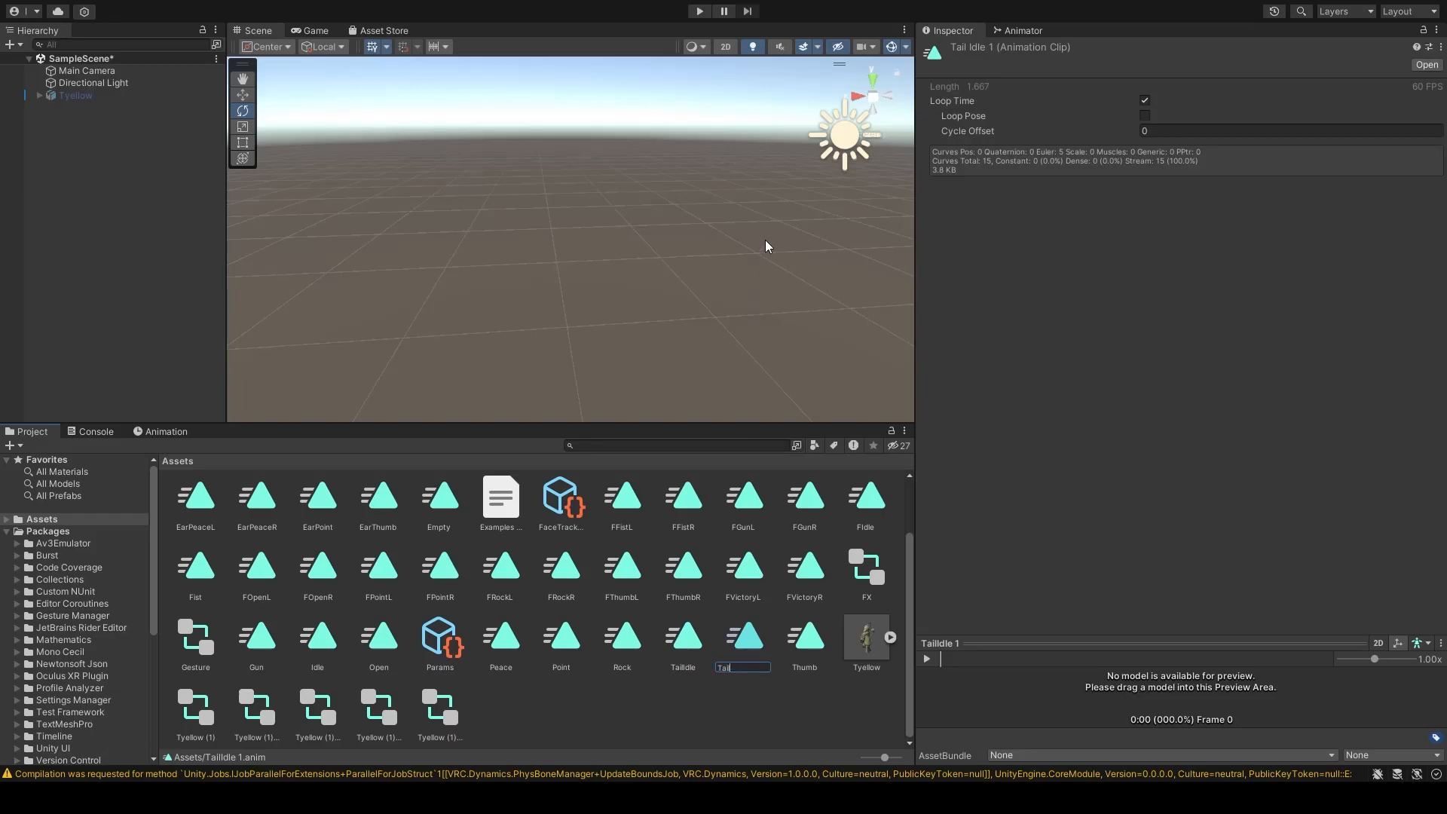
type("Open")
key("Return")
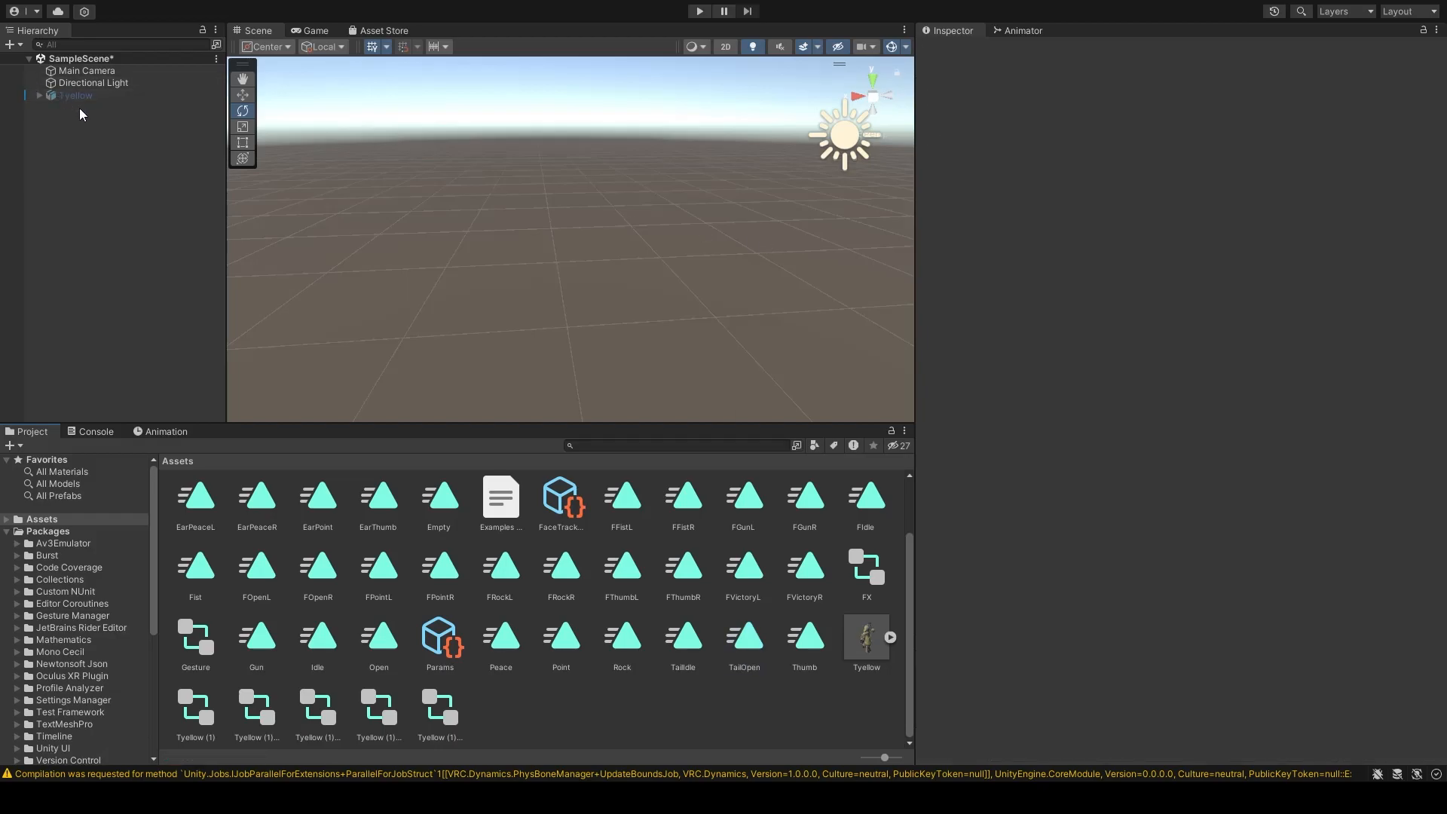
Step: Duplicate the deactivated Tyellow avatar, activate the copy and apply the TailOpen clip to it
left_click(106, 97)
key("ctrl+d")
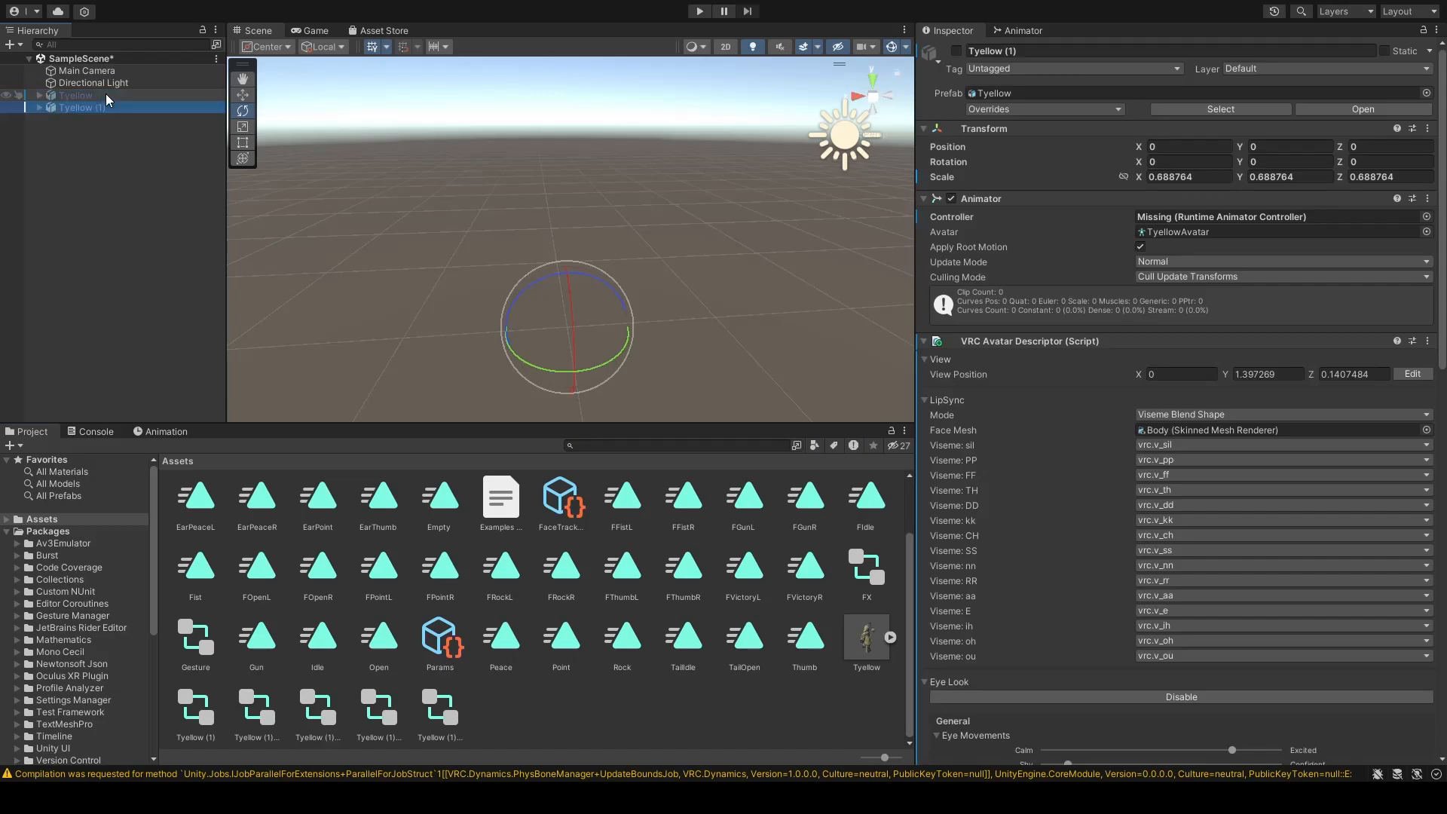
left_click(957, 51)
left_click(755, 292)
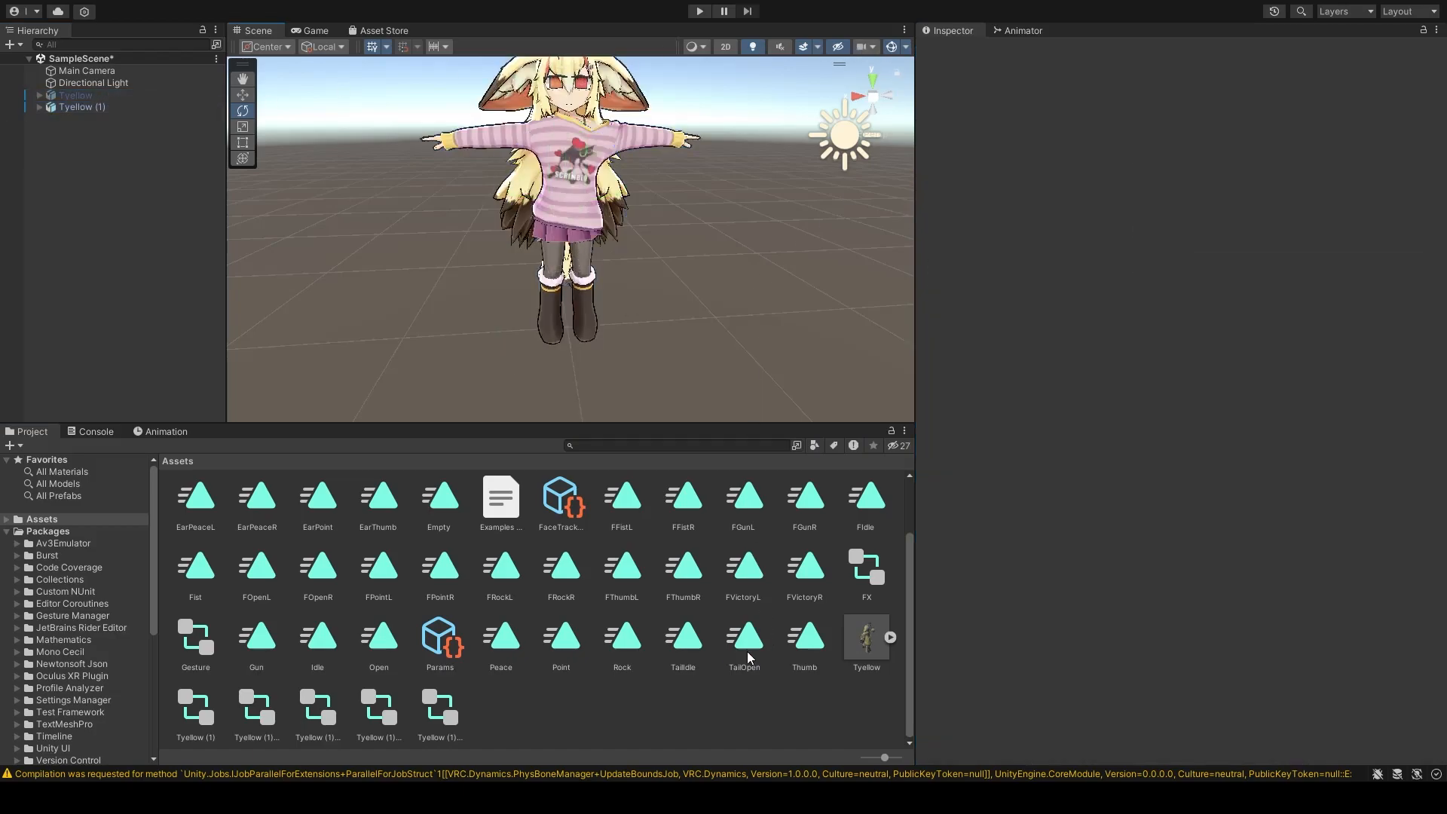
left_click(93, 110)
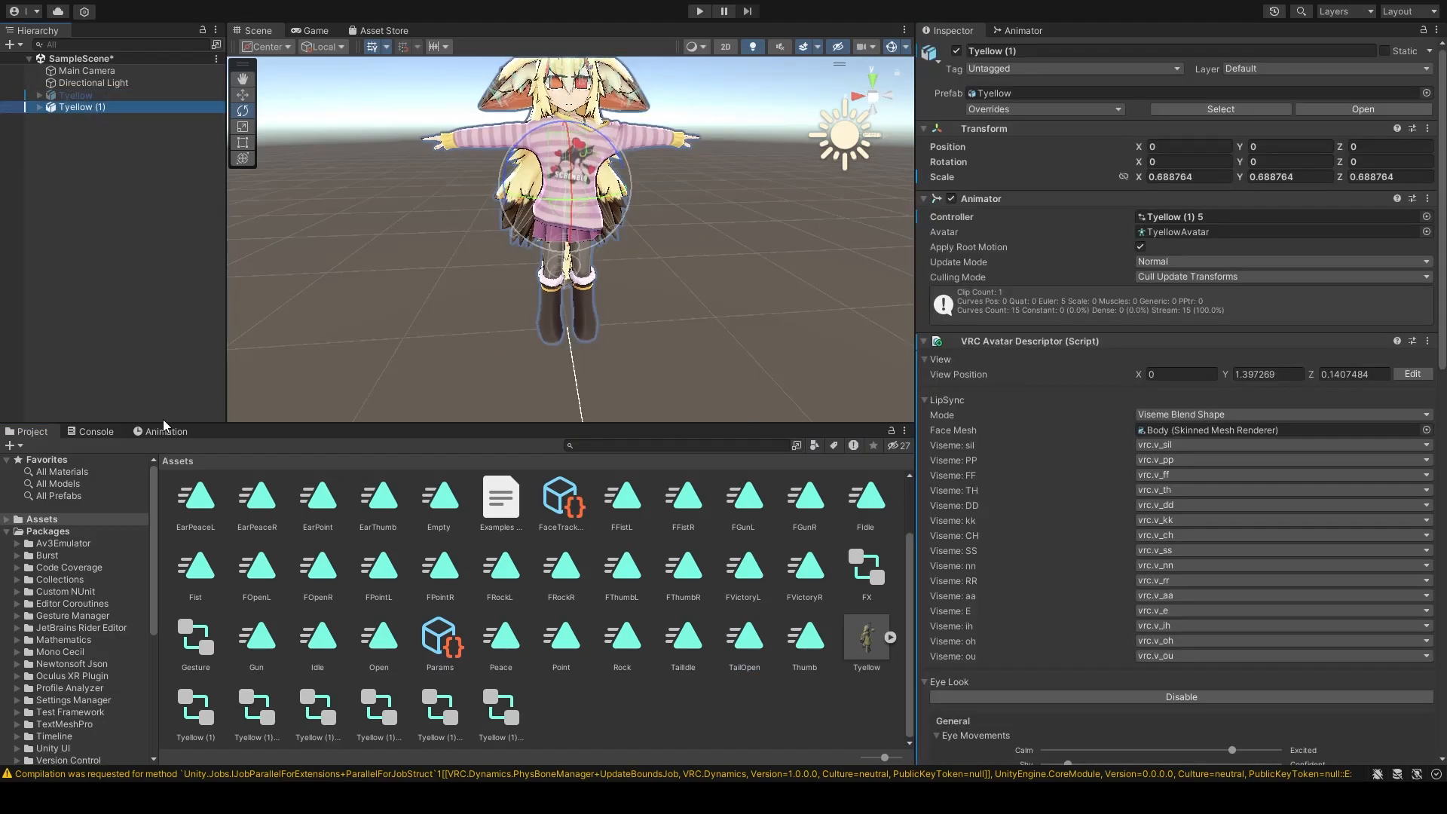
Step: Play the TailOpen clip on Tyellow (1) and check the tail's swing from the front
left_click(161, 431)
left_click_drag(548, 494, 278, 501)
mouse_move(796, 293)
right_mouse_down()
mouse_move(753, 464)
mouse_move(798, 341)
mouse_move(787, 266)
right_mouse_up()
key("w")
key("s")
left_click(110, 445)
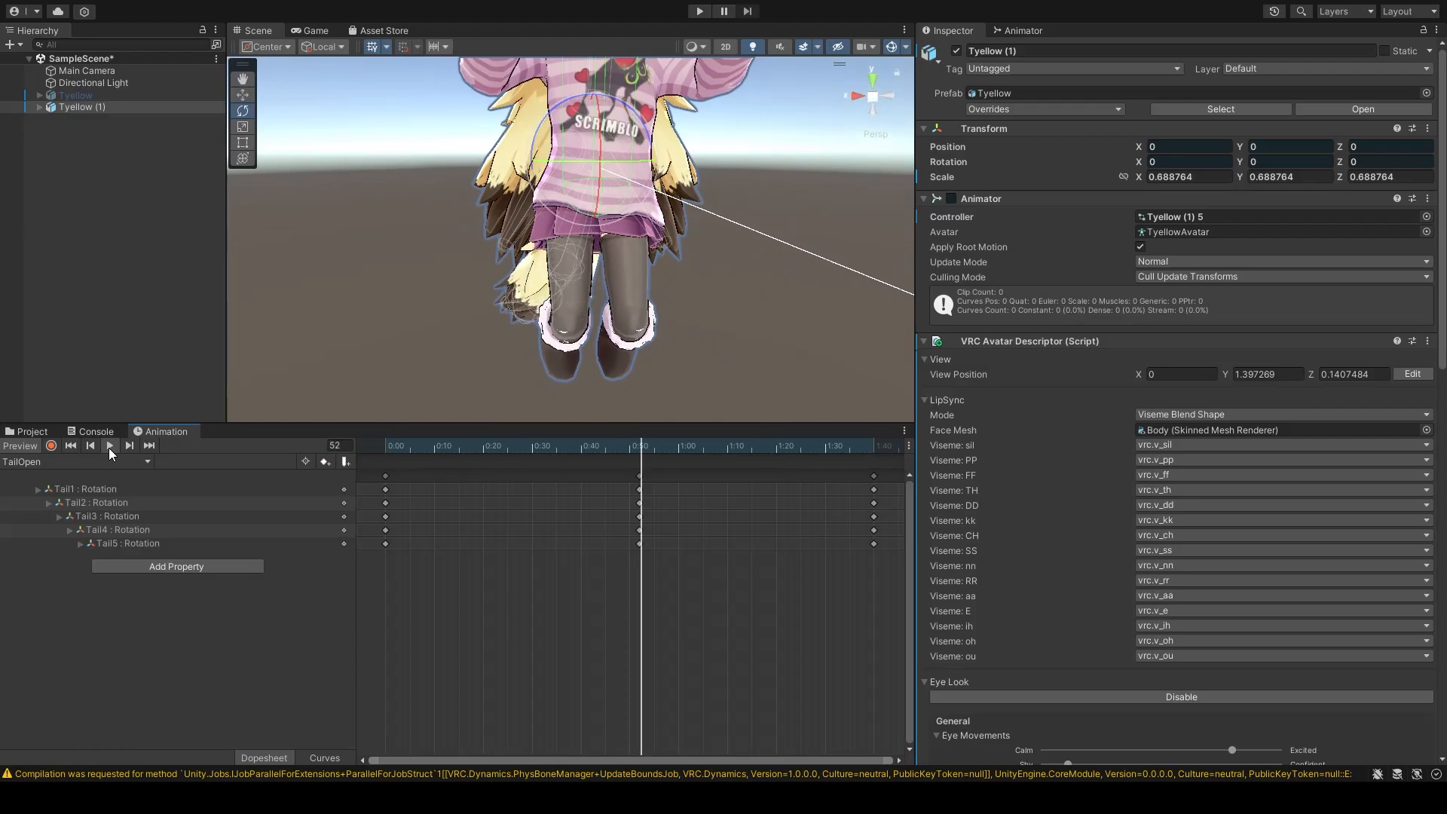
Step: Move TailOpen's middle keyframes to frame 30 and its end keyframes to frame 60, and preview the wag
left_click_drag(635, 473, 532, 476)
left_click(872, 476, "shift")
mouse_move(649, 477)
left_mouse_down()
mouse_move(626, 475)
mouse_move(678, 475)
left_mouse_up()
left_click(612, 446)
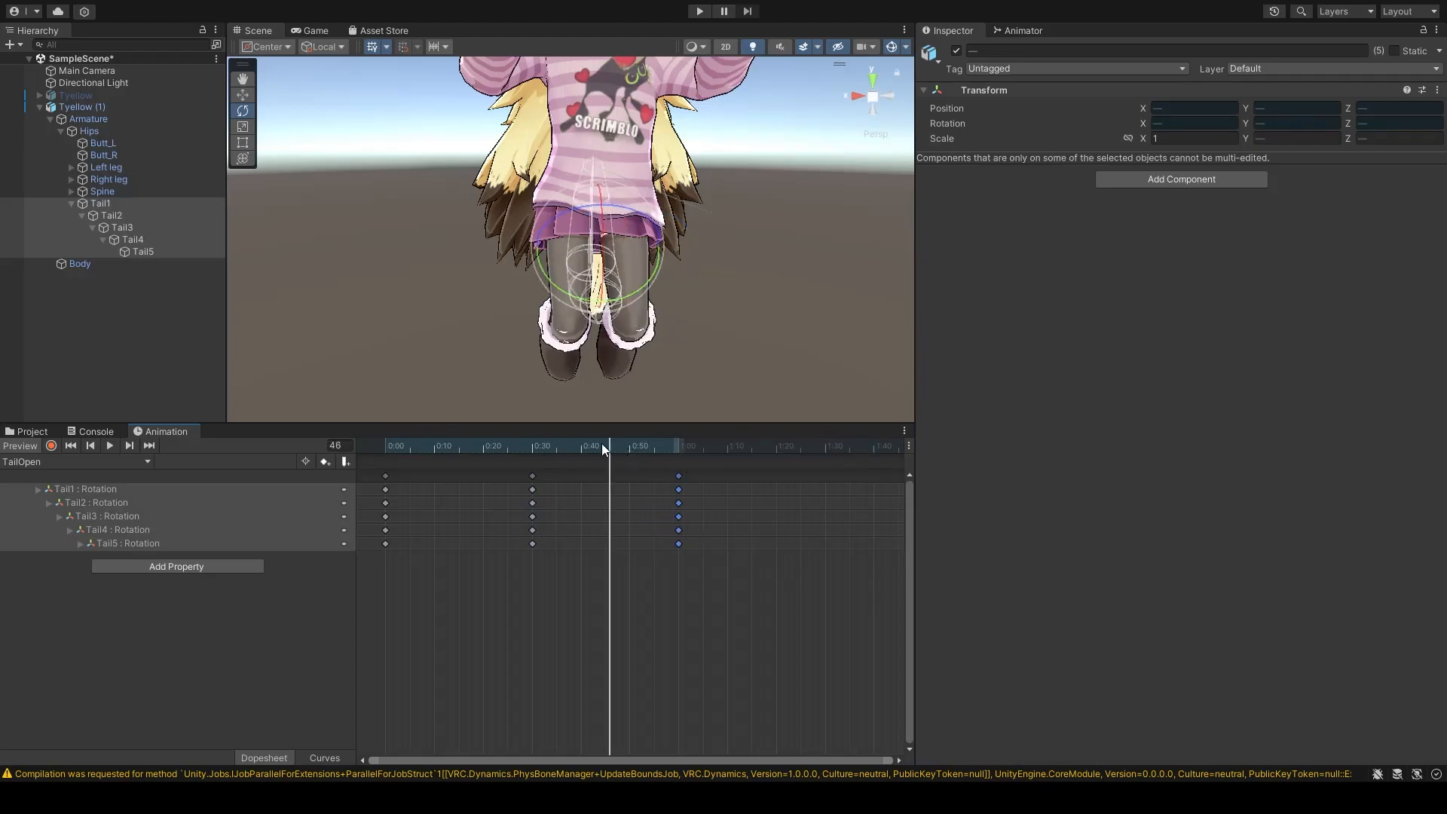
left_click(115, 440)
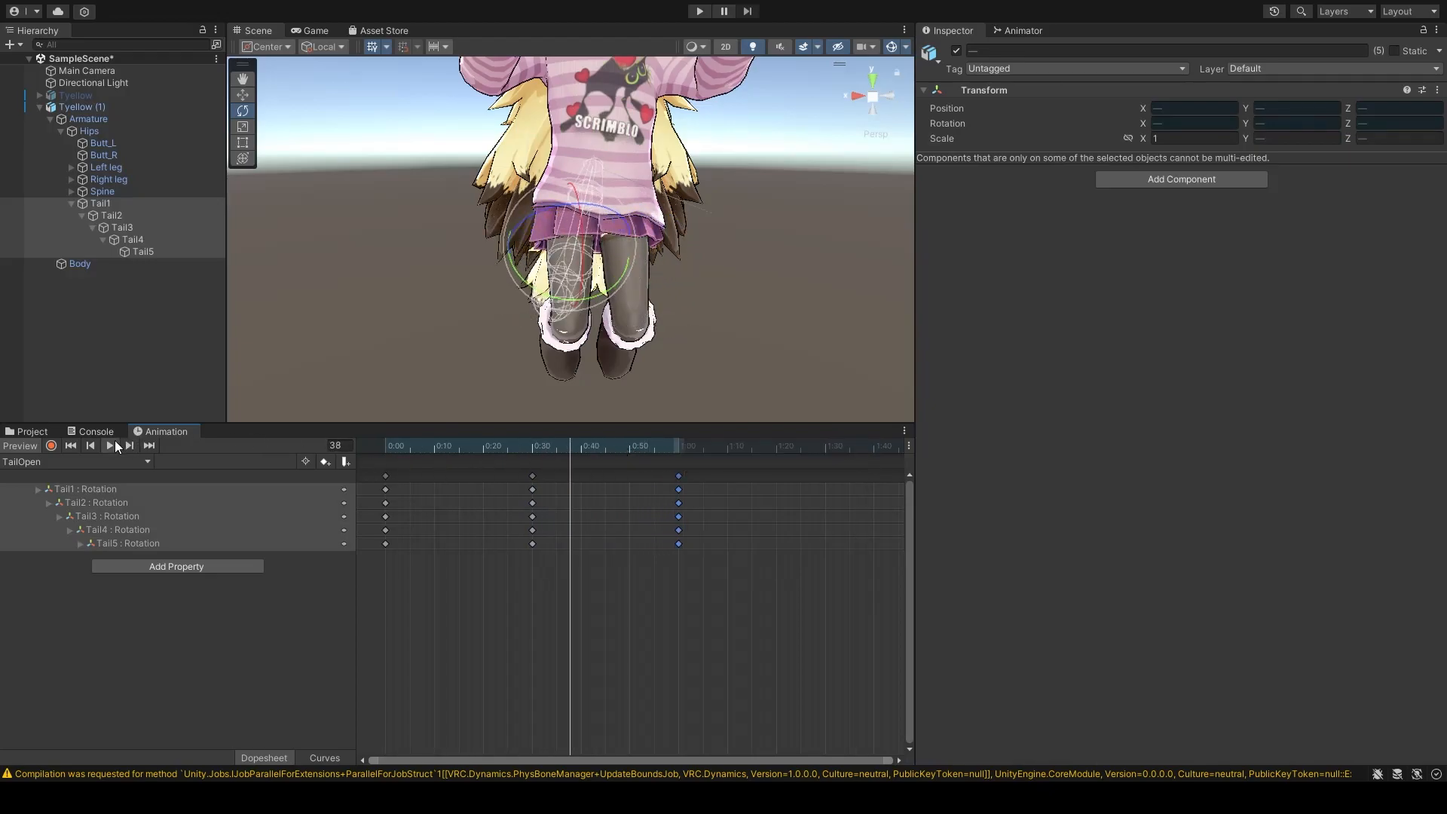
left_click(115, 440)
Step: Move the middle keyframes to frame 25 and the end keyframes to frame 55, and play the clip
left_click_drag(534, 477, 505, 477)
left_click_drag(678, 476, 655, 479)
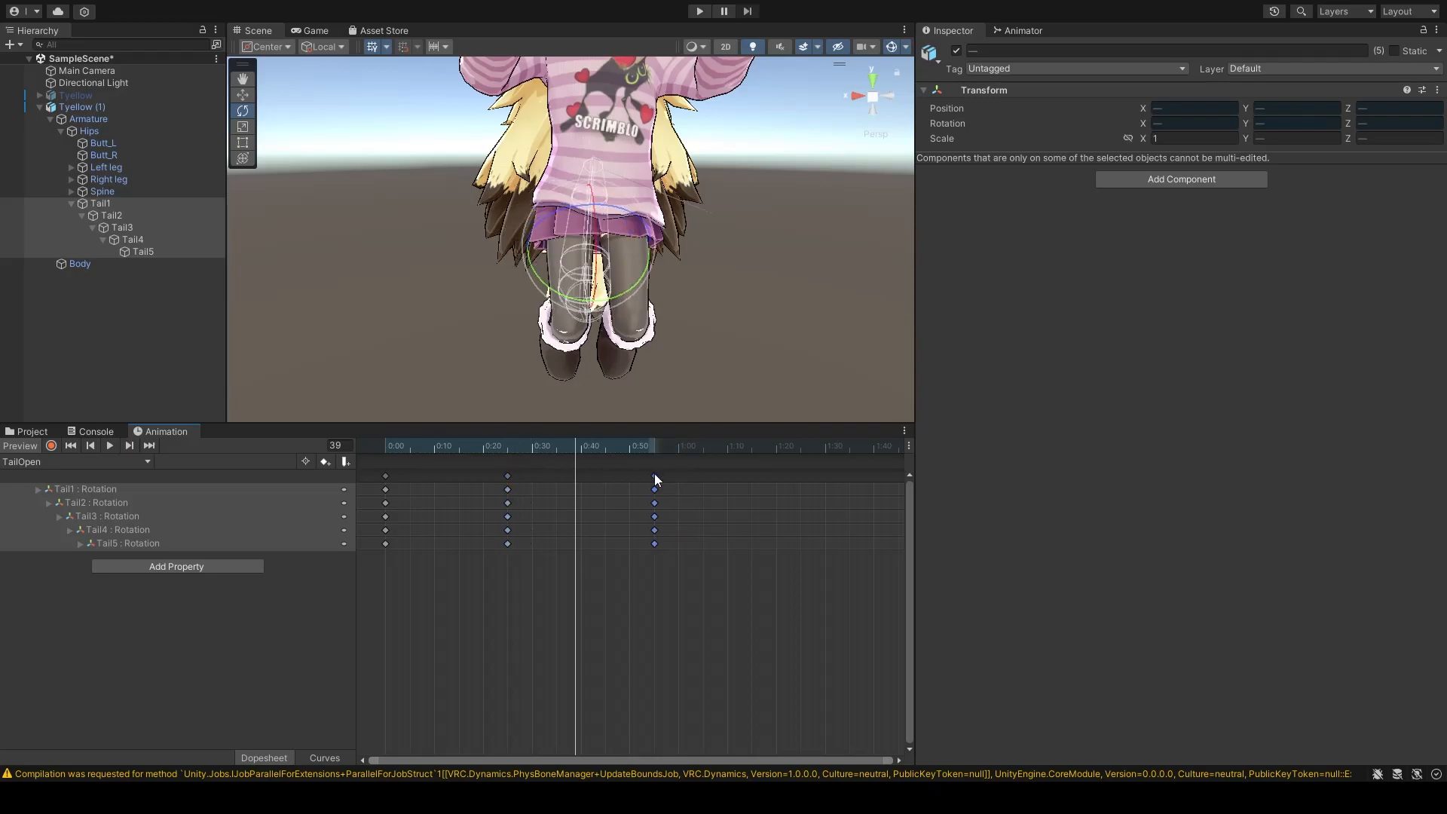
left_click_drag(482, 445, 94, 401)
left_click(110, 445)
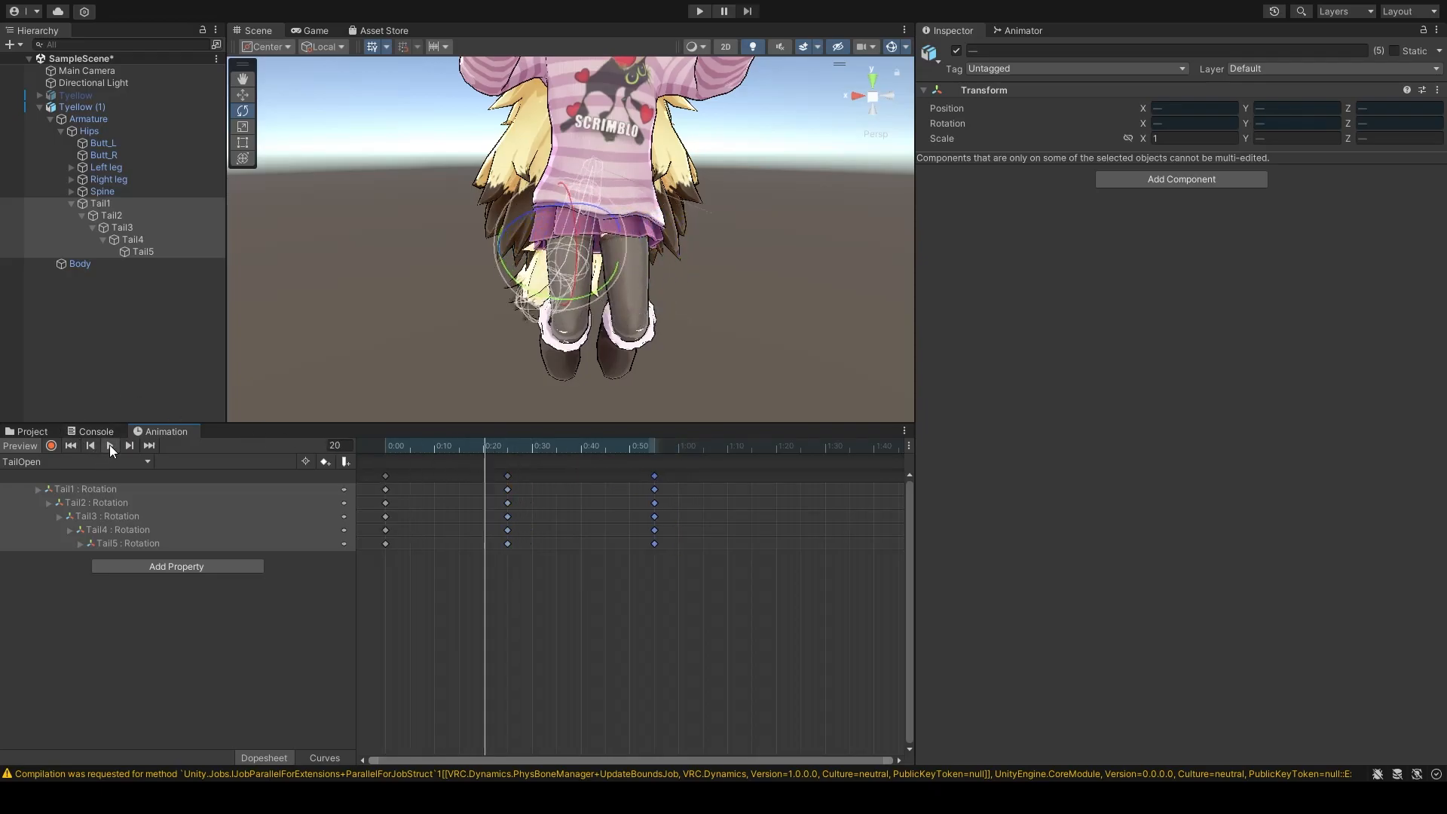
Step: Move the middle keyframes to frame 28 and replay the clip from the start
left_click(110, 444)
left_click_drag(508, 475, 52, 438)
left_click(112, 446)
Step: Examine the playing TailOpen wag from behind the avatar, and stop playback
right_click_drag(657, 257, 1353, 270)
key("s")
key("w")
key("s")
key("d")
key("w")
key("s")
key("w")
left_click(107, 447)
Step: Rotate the Tail2 bone at frame 0 to adjust the wag's starting pose
left_click_drag(418, 449, 342, 449)
right_click_drag(491, 224, 452, 200)
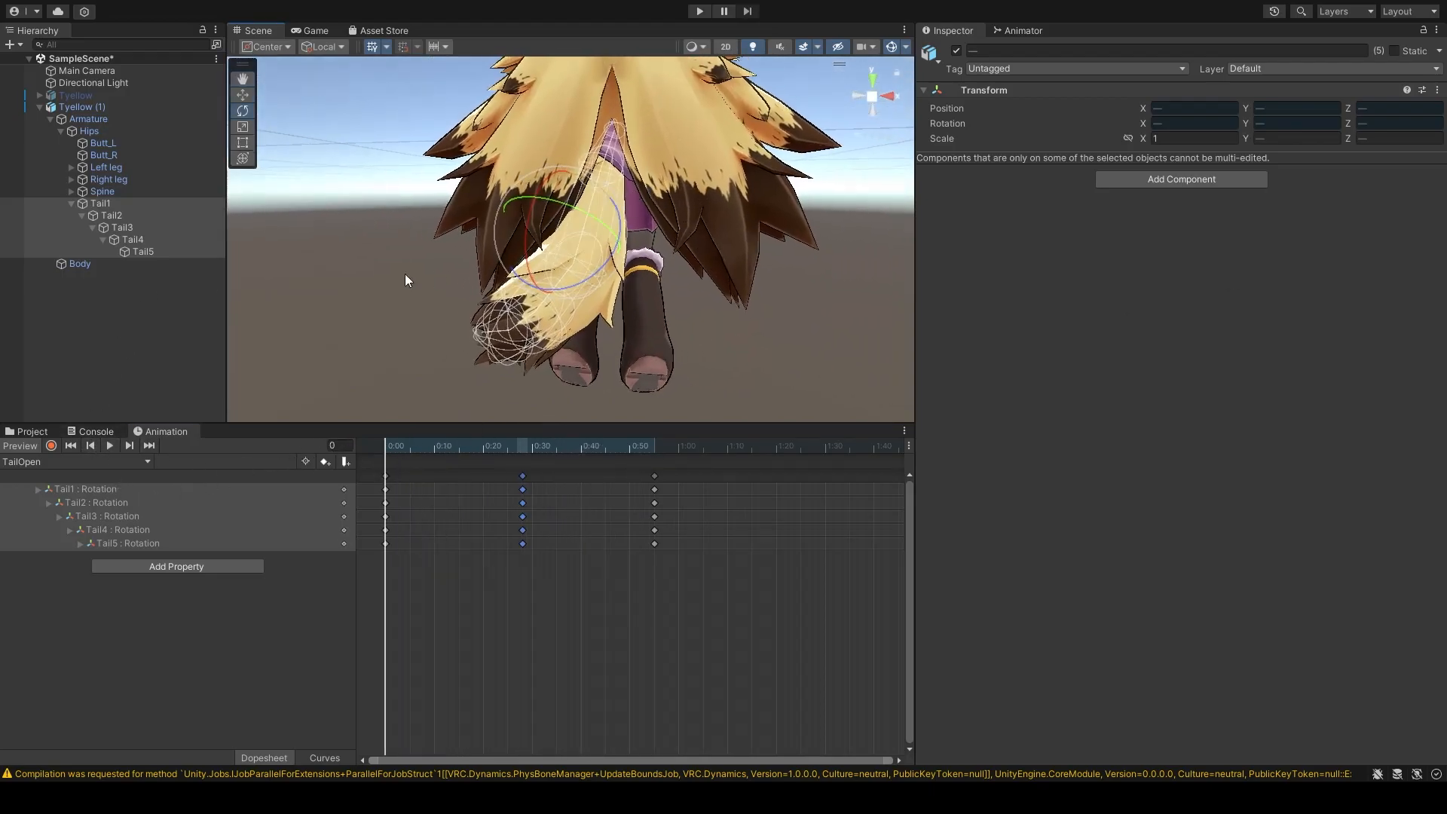
left_click(112, 216)
key("w")
right_click_drag(737, 239, 657, 181)
left_click_drag(675, 133, 684, 161)
right_click_drag(684, 161, 669, 287)
Step: Copy the frame 0 keyframes to the end of the wag at frame 55, and go to frame 28
left_click(385, 476)
left_click(654, 446)
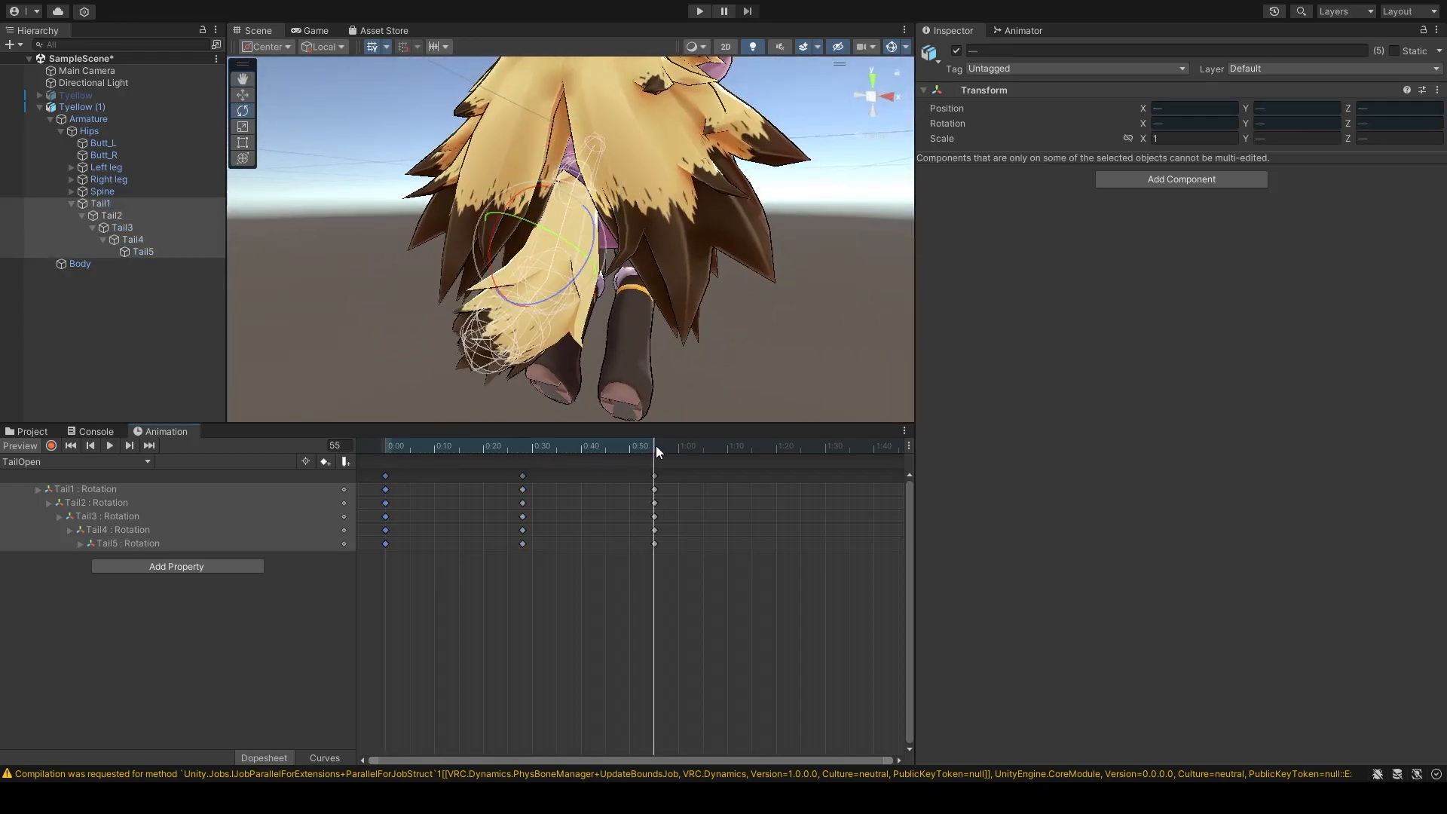
left_click_drag(650, 445, 520, 449)
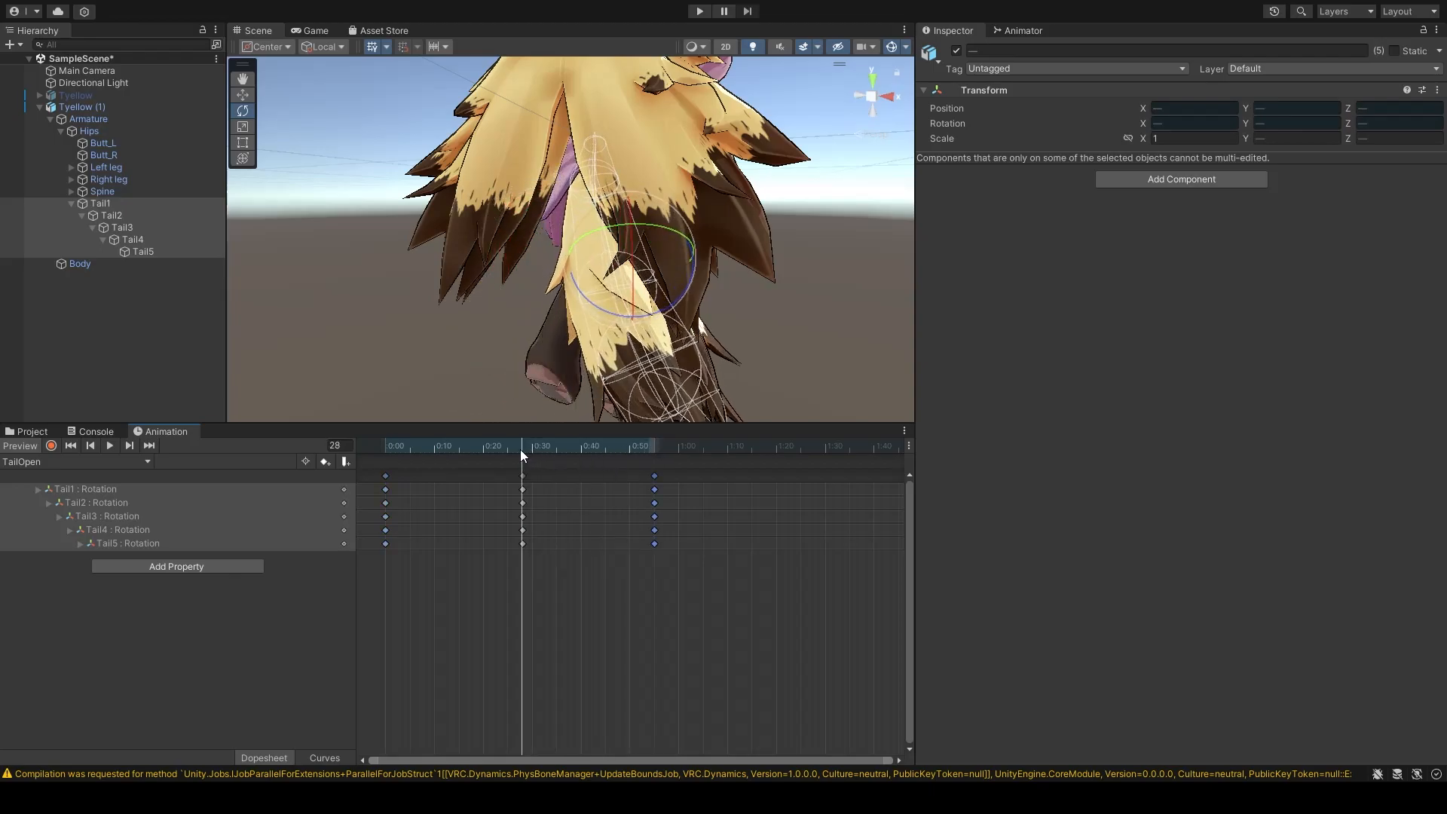
Step: Rotate the Tail2 bone at frame 28 to adjust the mid-wag pose, and replay the clip from the start
left_click(125, 214)
left_click_drag(656, 213, 671, 189)
right_click_drag(671, 189, 780, 238)
left_click_drag(522, 449, 261, 455)
left_click(111, 446)
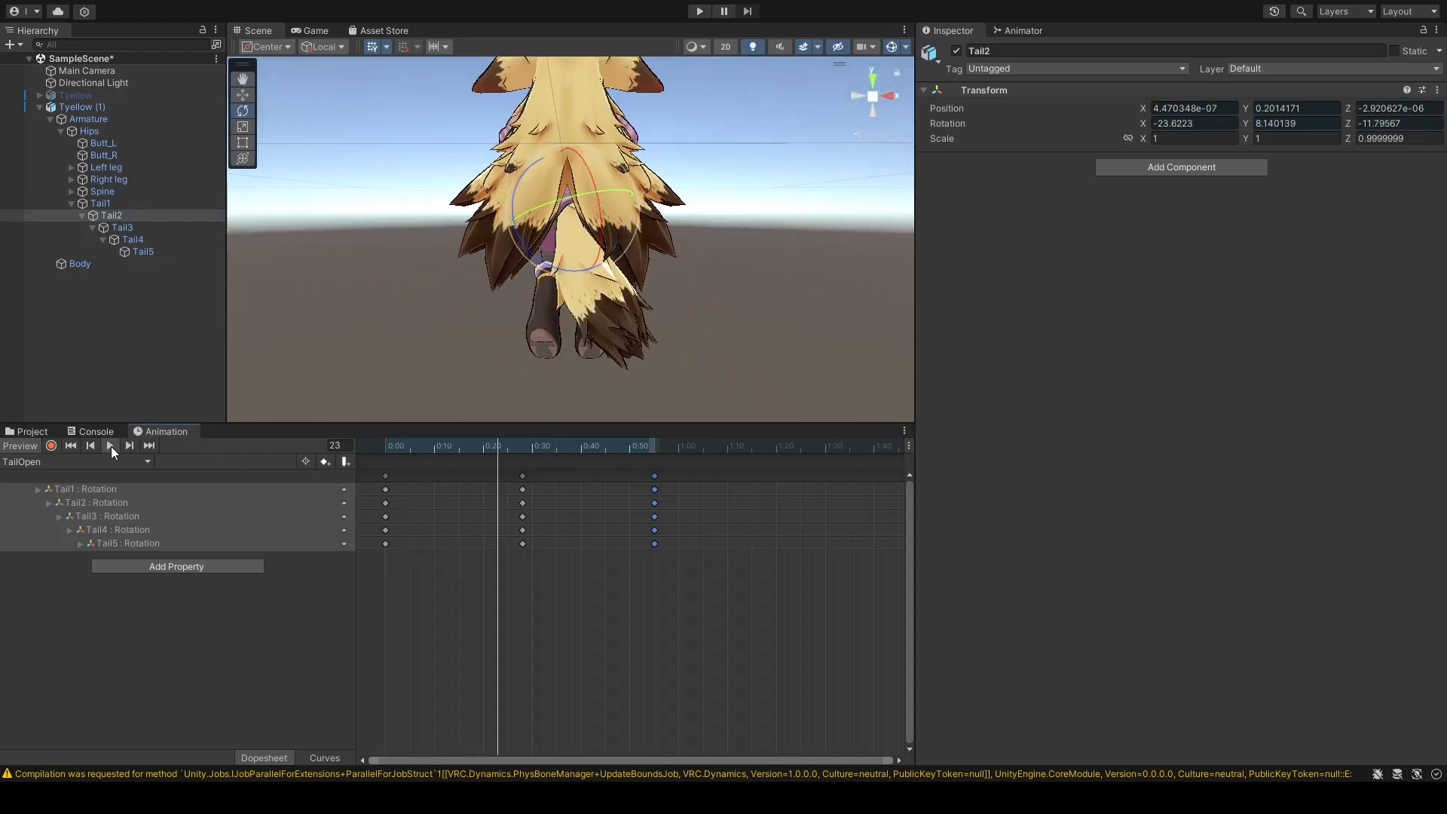
Step: Examine the playing TailOpen wag from the front of the avatar, and stop playback
right_click_drag(657, 265, 1437, 316)
key("w")
key("a")
key("s")
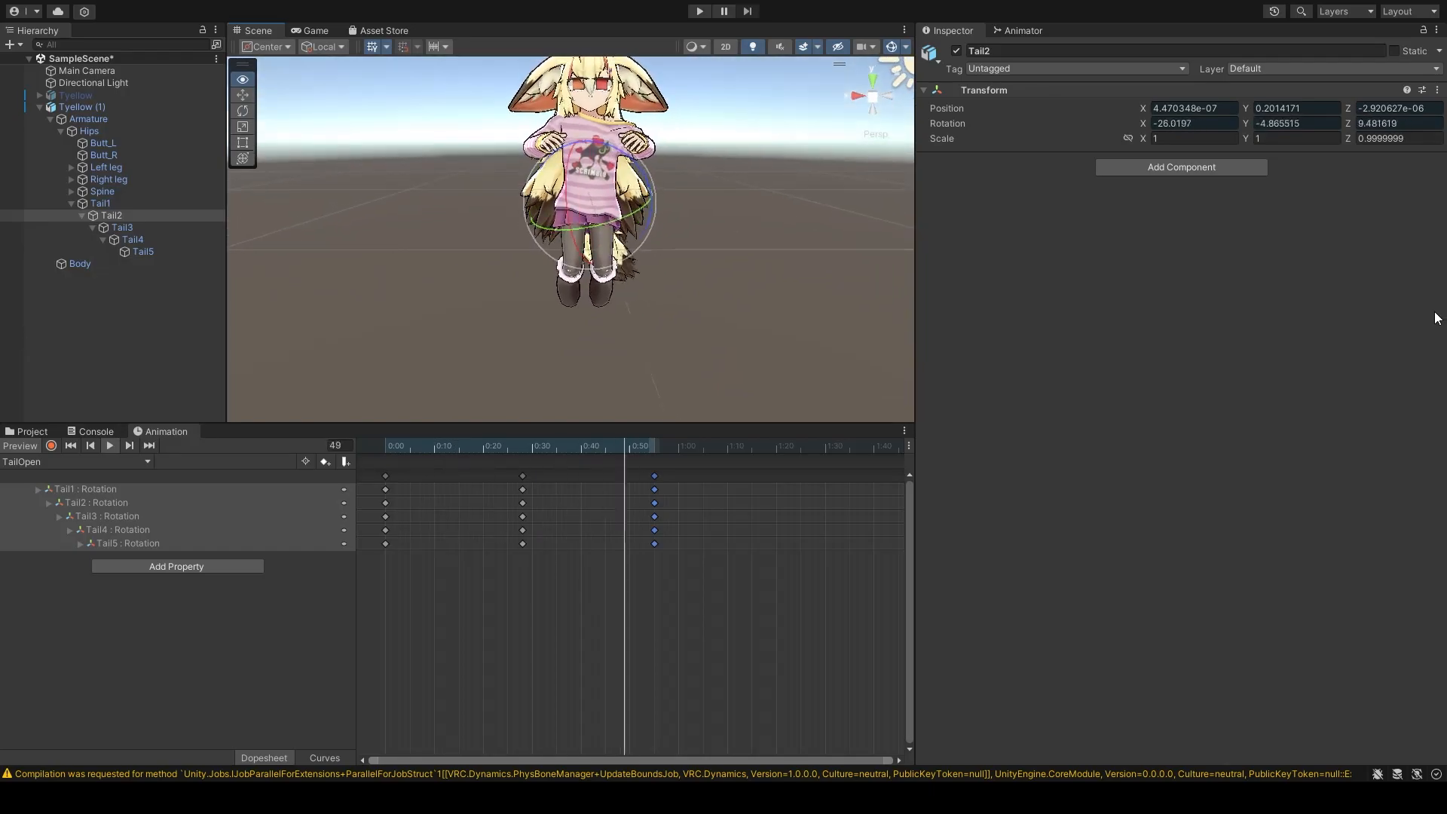
left_click(110, 445)
Step: Try deleting the Tyellow (1) avatar copy from the scene, and undo the deletion
left_click(33, 431)
left_click(83, 106)
key("Delete")
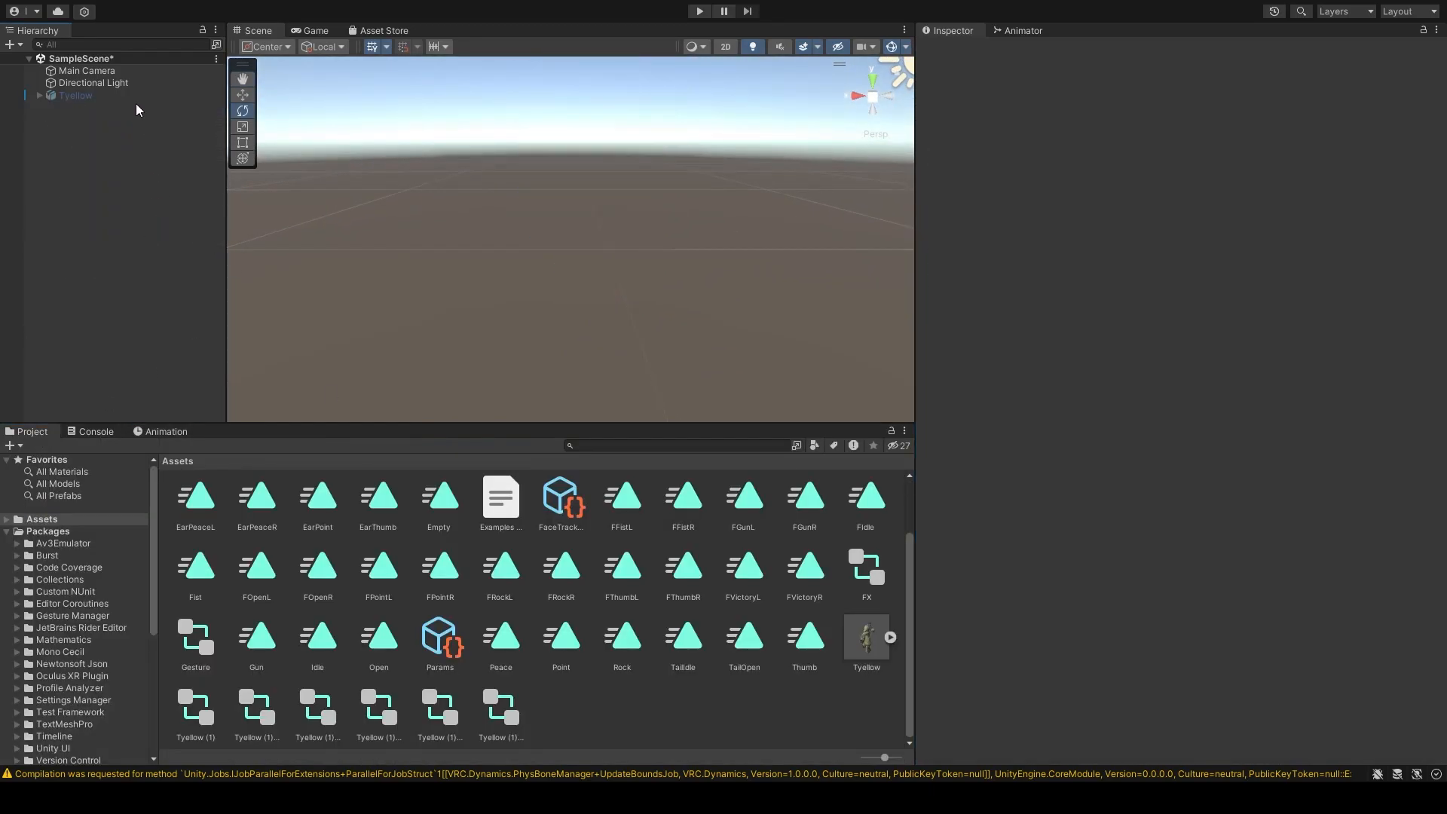
key("ctrl+z")
left_click(958, 50)
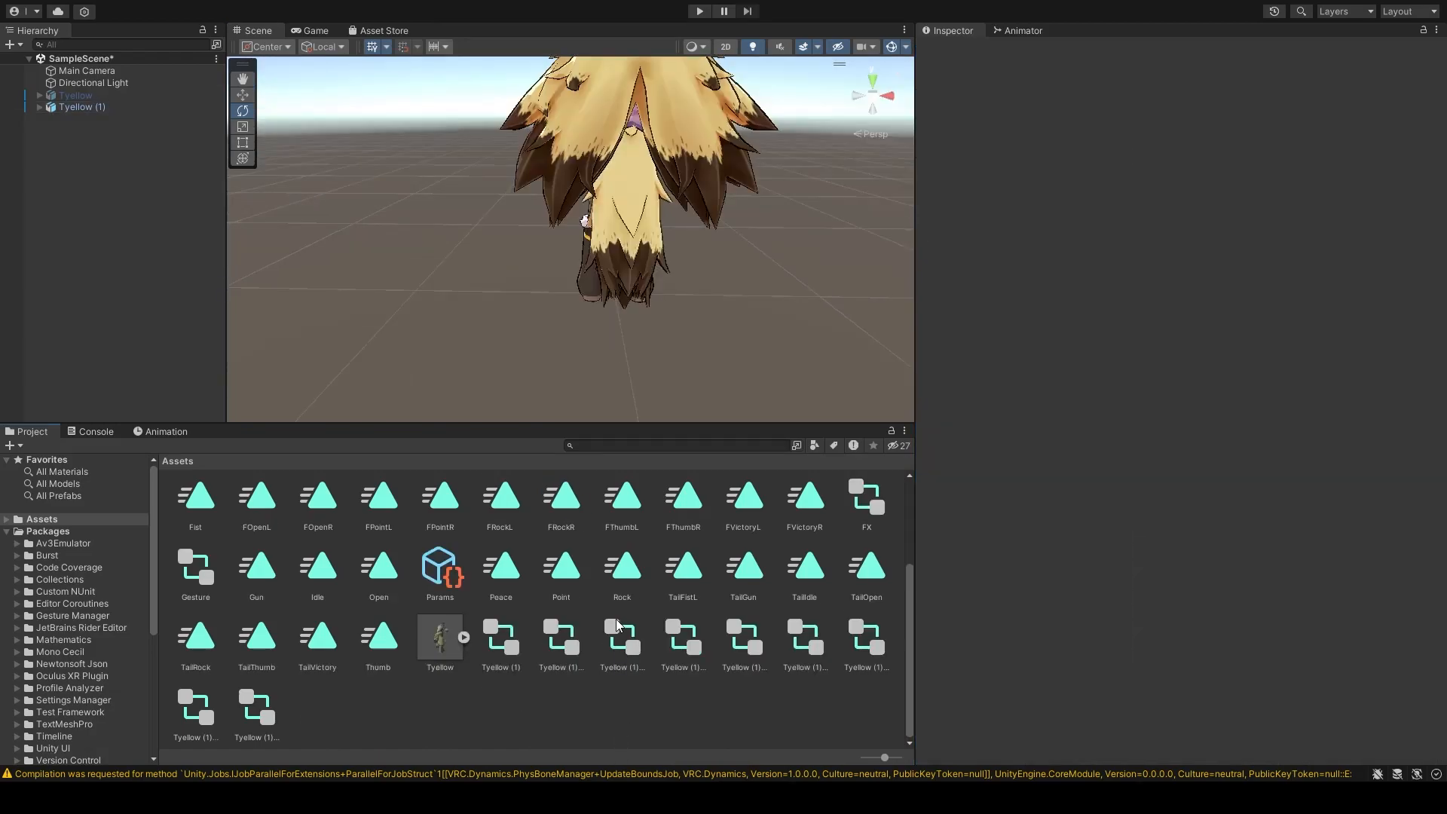
Step: Delete the Tyellow (1) copy from the scene and reactivate the original Tyellow avatar
left_click(93, 108)
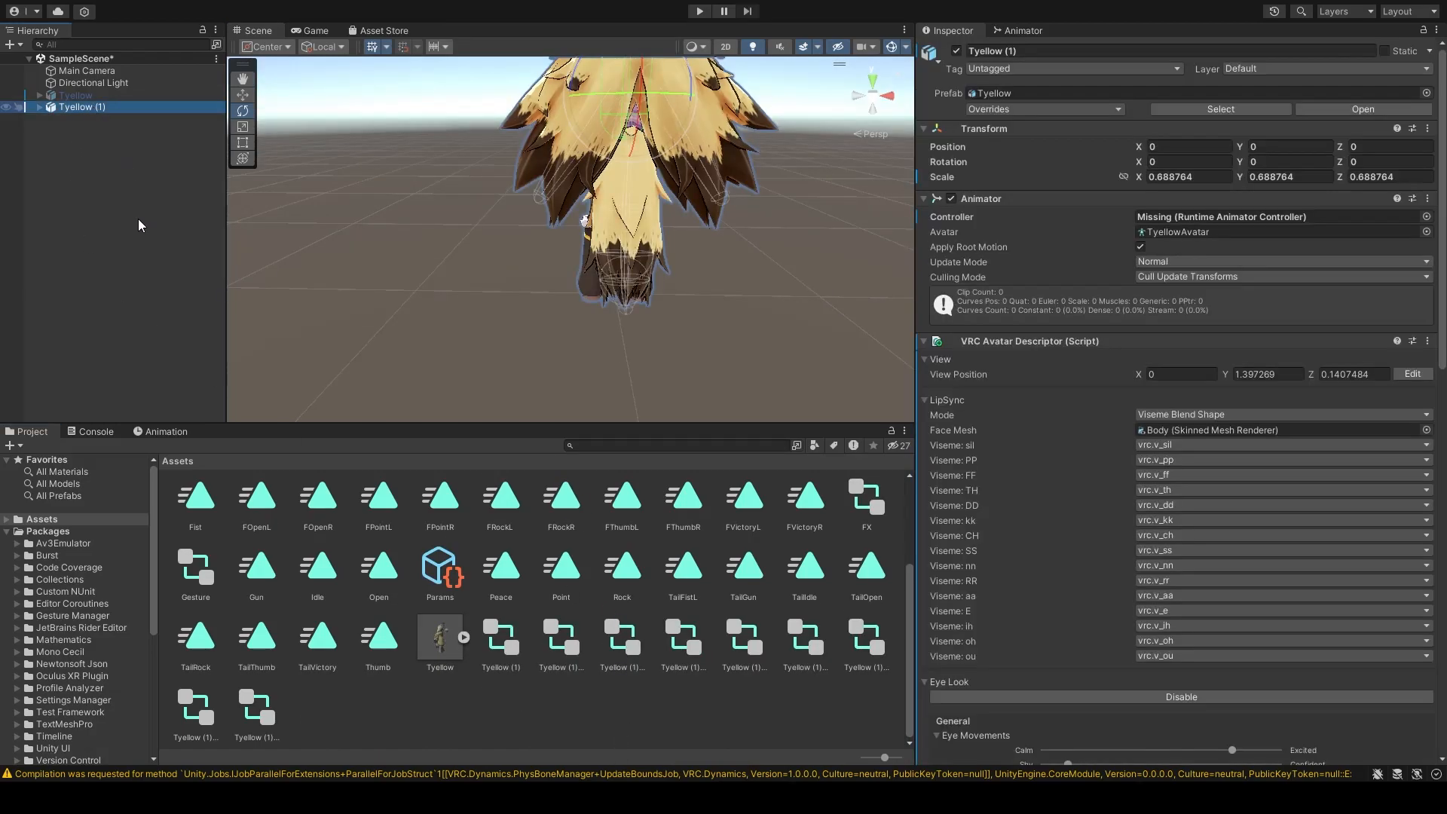
key("Delete")
left_click(90, 97)
left_click(956, 50)
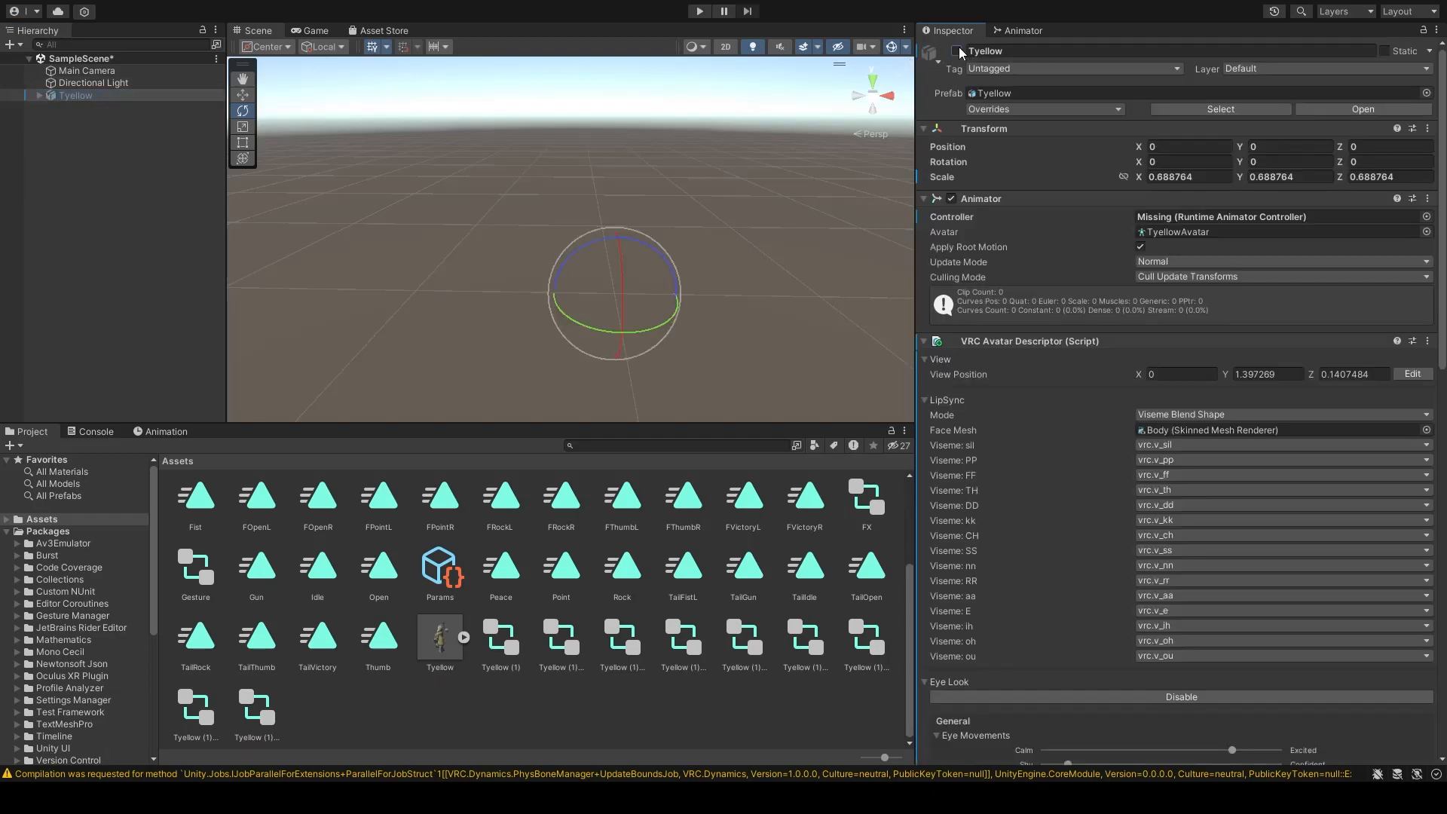
right_click_drag(829, 321, 538, 183)
scroll(537, 182, "up", 5)
scroll(537, 182, "down", 6)
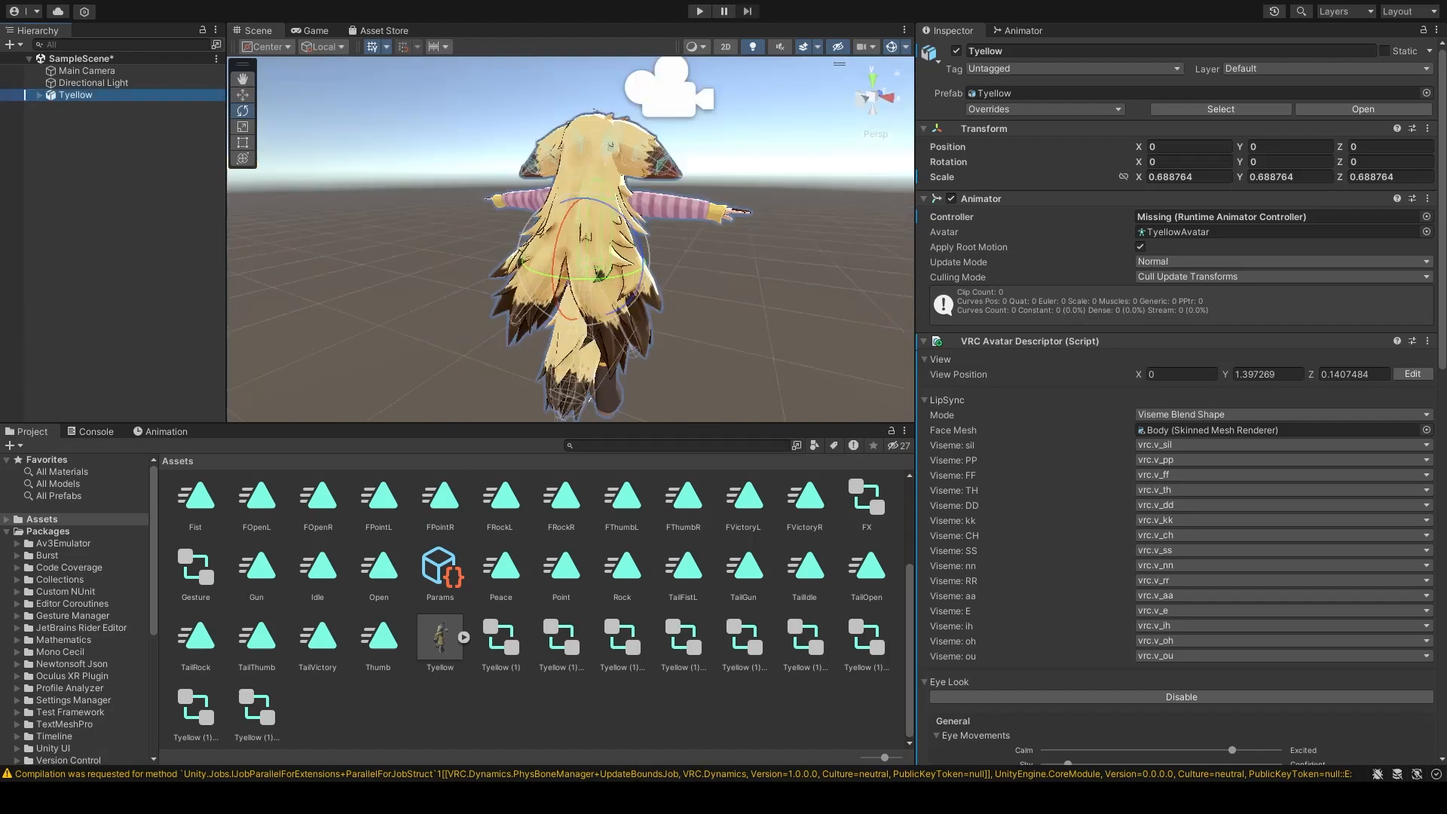
Step: Open the Gesture controller from Tyellow's playable layers and show its layer list
scroll(1173, 486, "down", 15)
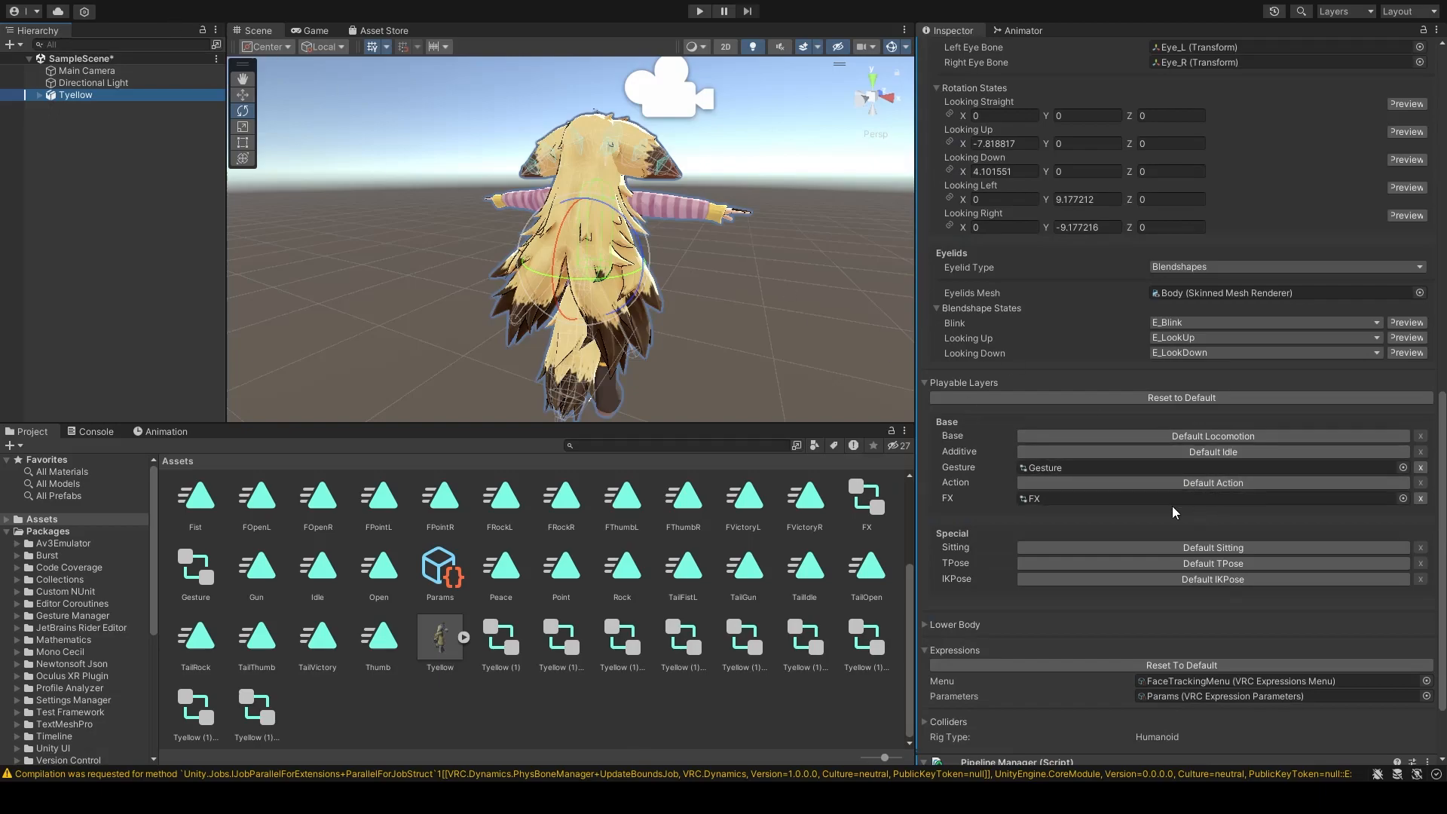
left_click(1075, 466)
double_click(1074, 466)
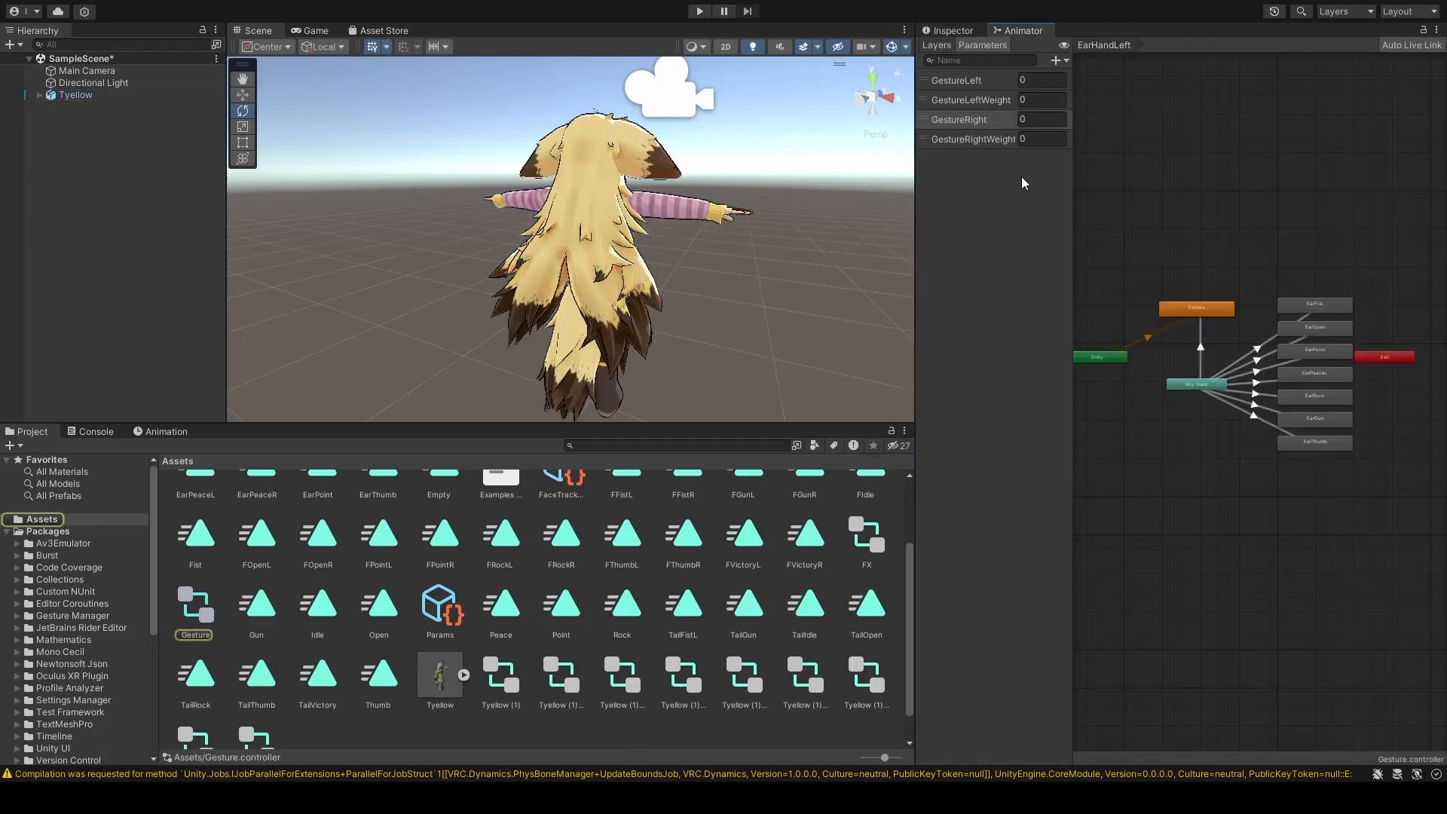
left_click(939, 46)
left_click_drag(1071, 291, 1038, 291)
scroll(1172, 339, "up", 2)
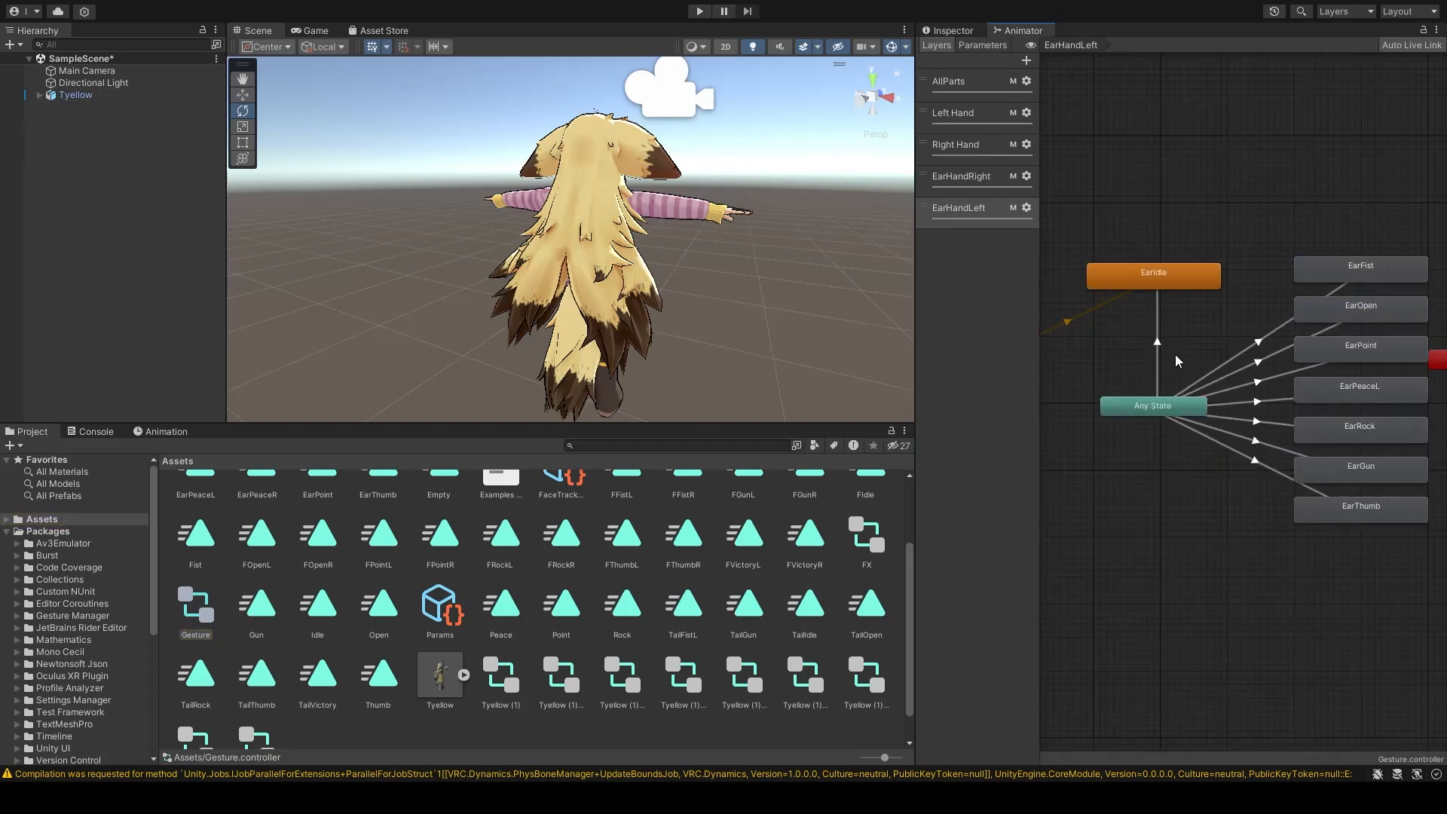
scroll(1174, 356, "up", 2)
scroll(1116, 366, "down", 3)
left_click_drag(1038, 274, 1087, 226)
Step: Add a layer named TailHandRight to the Gesture controller
left_click(1074, 62)
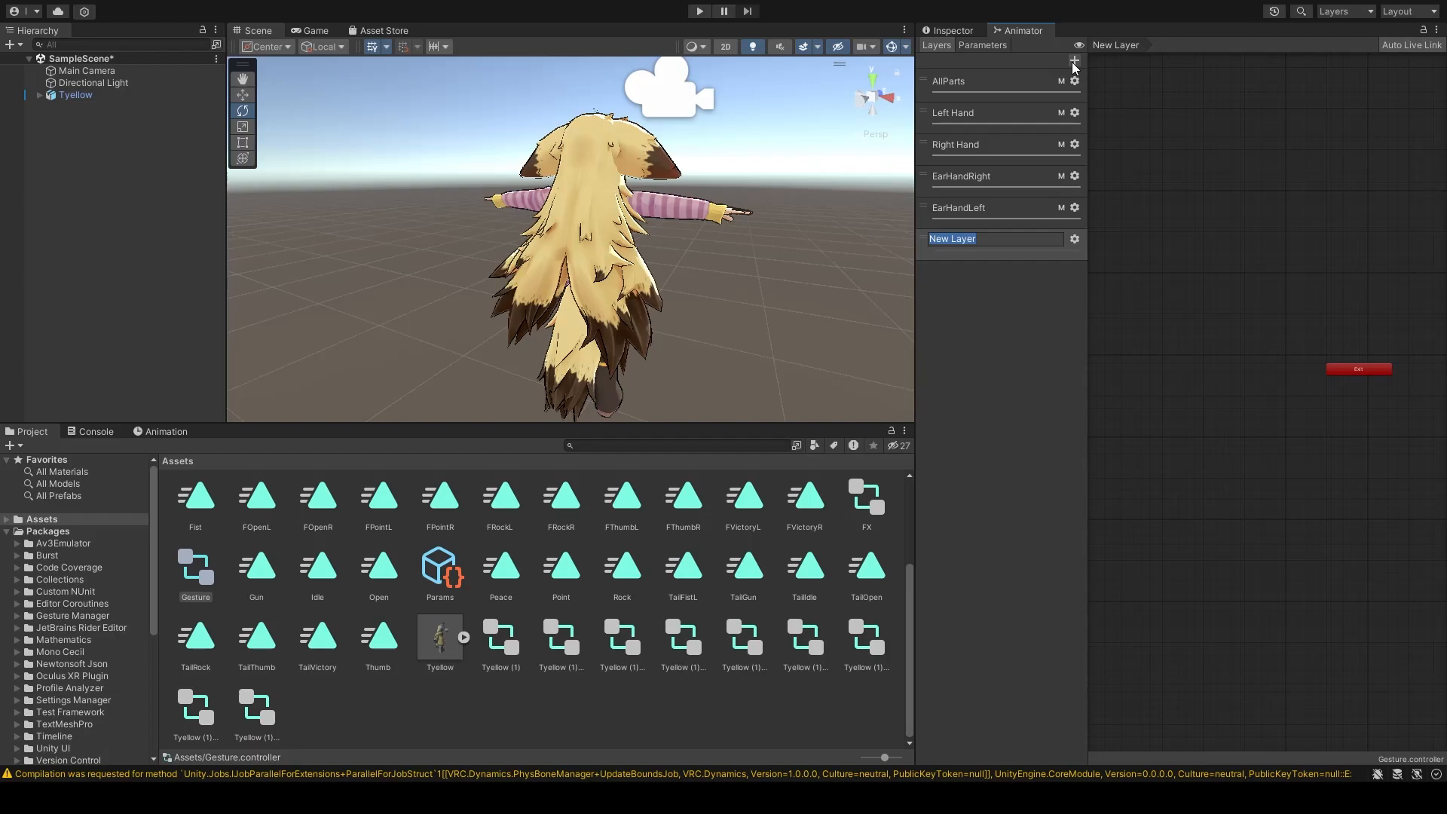
type("TailHandRight")
key("Return")
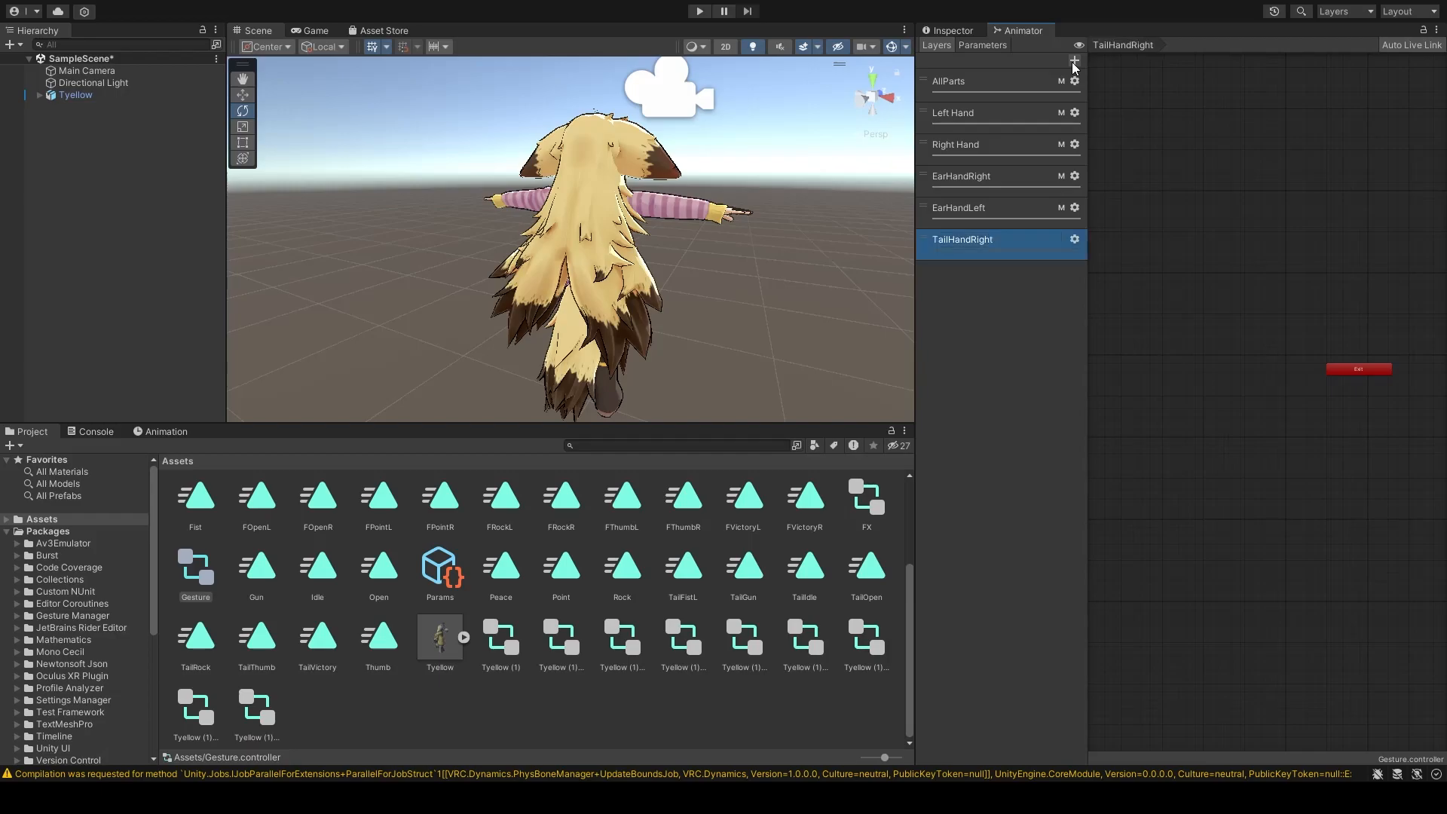
Step: Create an avatar mask named TailMask in the Assets folder
left_click(532, 704)
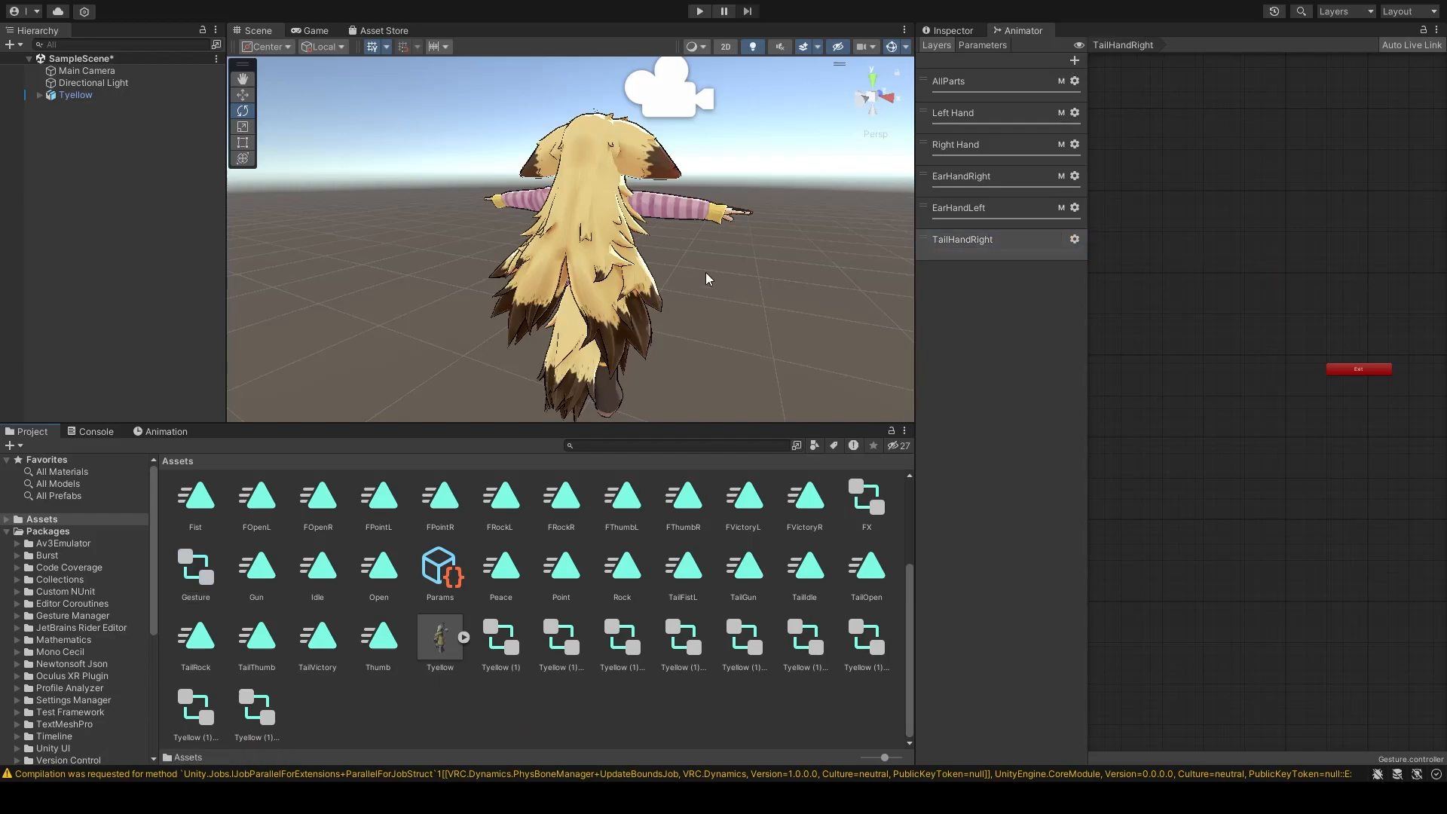
left_click(967, 31)
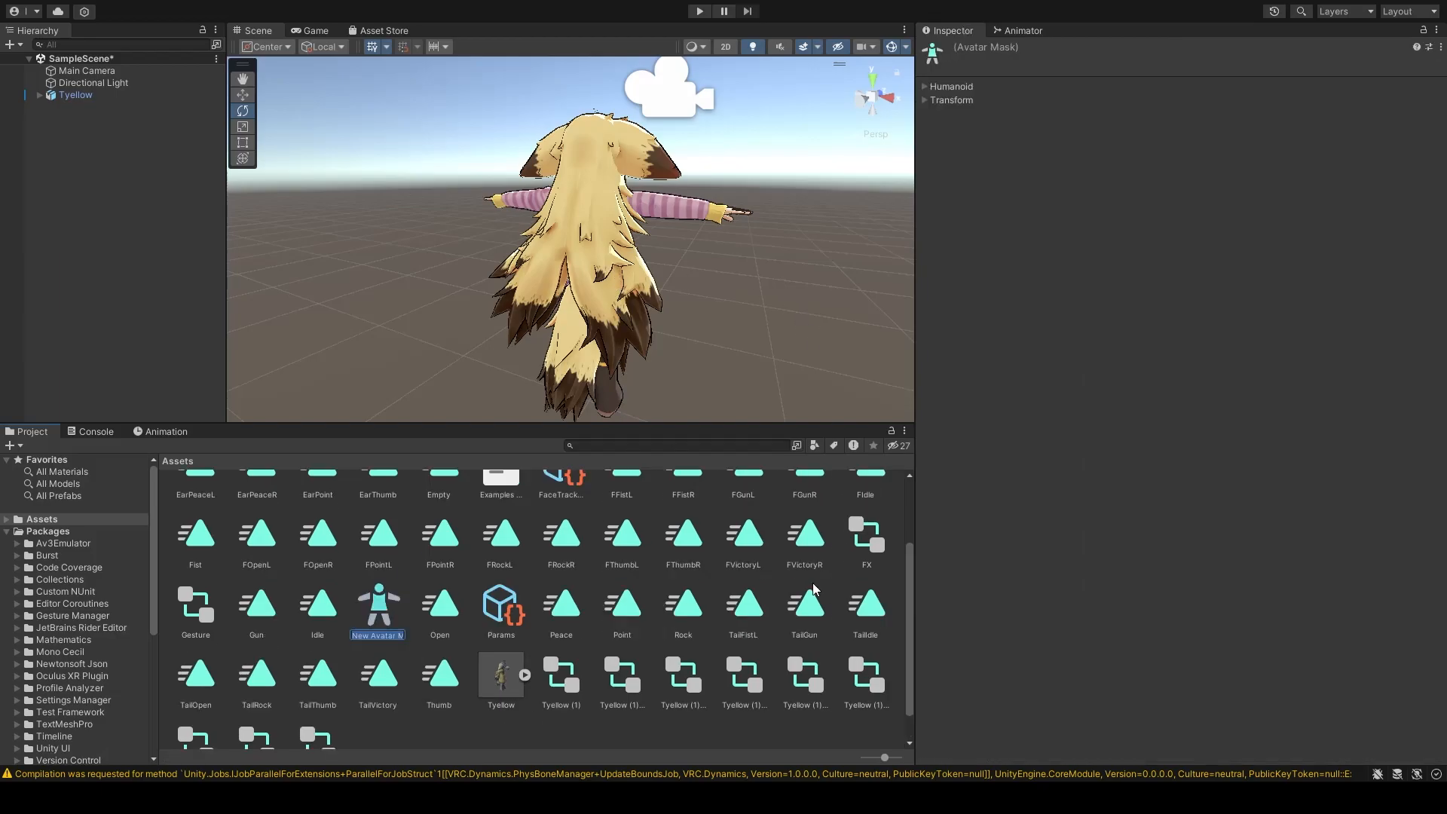
type("TailMask")
key("Return")
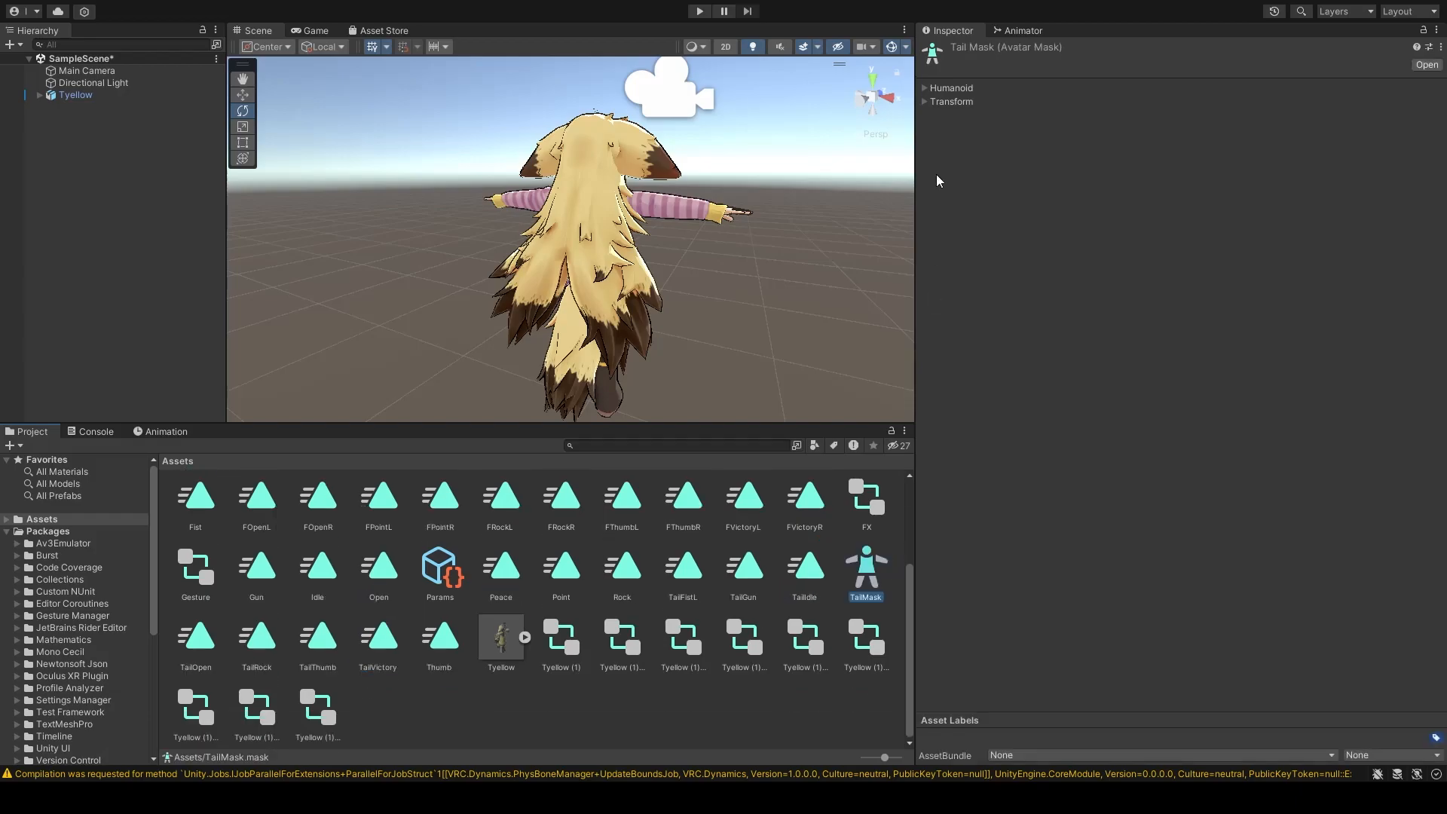
Step: Exclude all humanoid body parts and IK targets in TailMask, and expand its transform section
left_click(927, 88)
left_click(933, 386)
left_click(1143, 368)
left_click(1175, 367)
left_click(1230, 368)
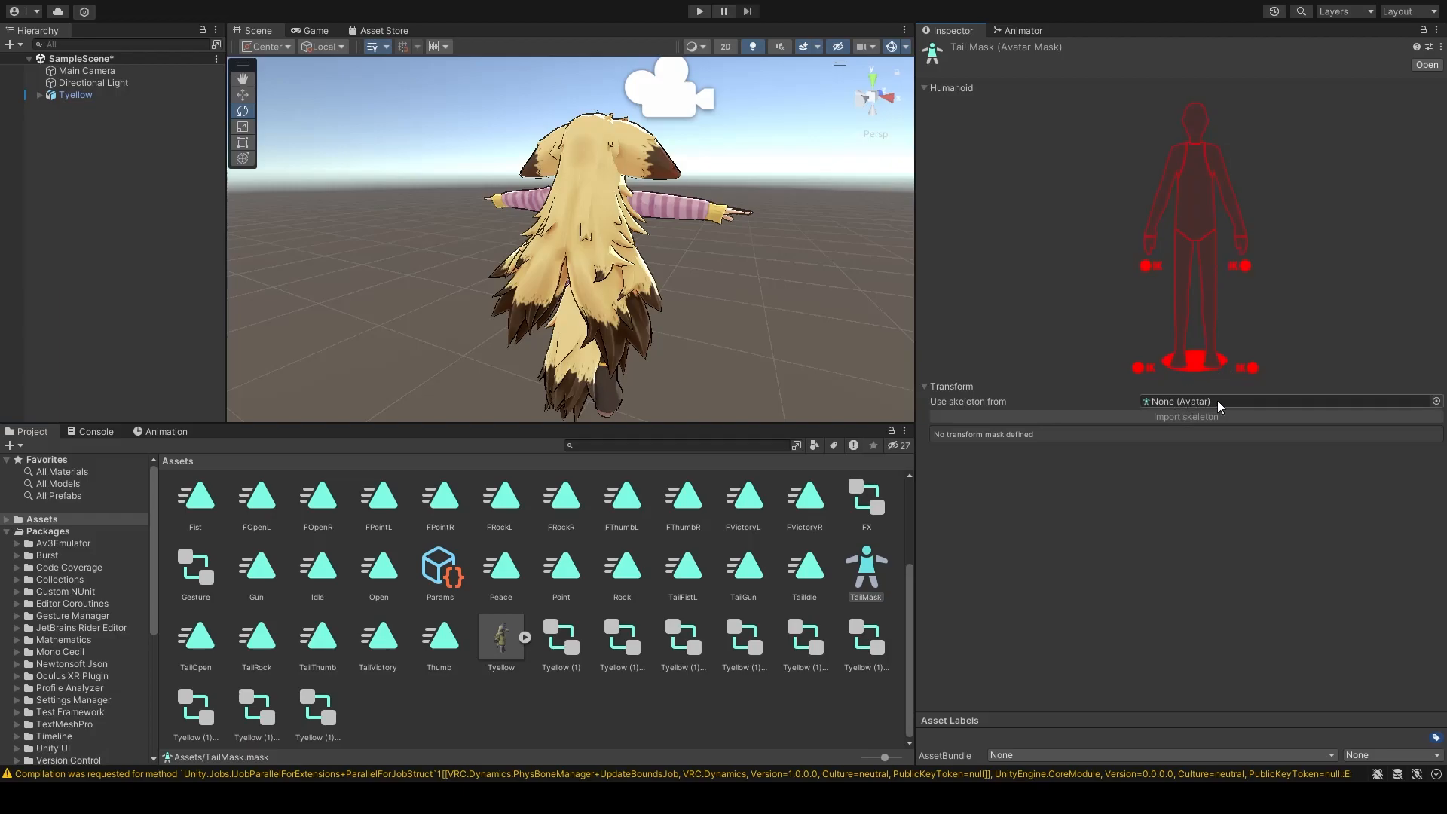
Step: Import the TyellowAvatar skeleton into TailMask's transform section
left_click(1436, 402)
double_click(1051, 343)
left_click(1231, 416)
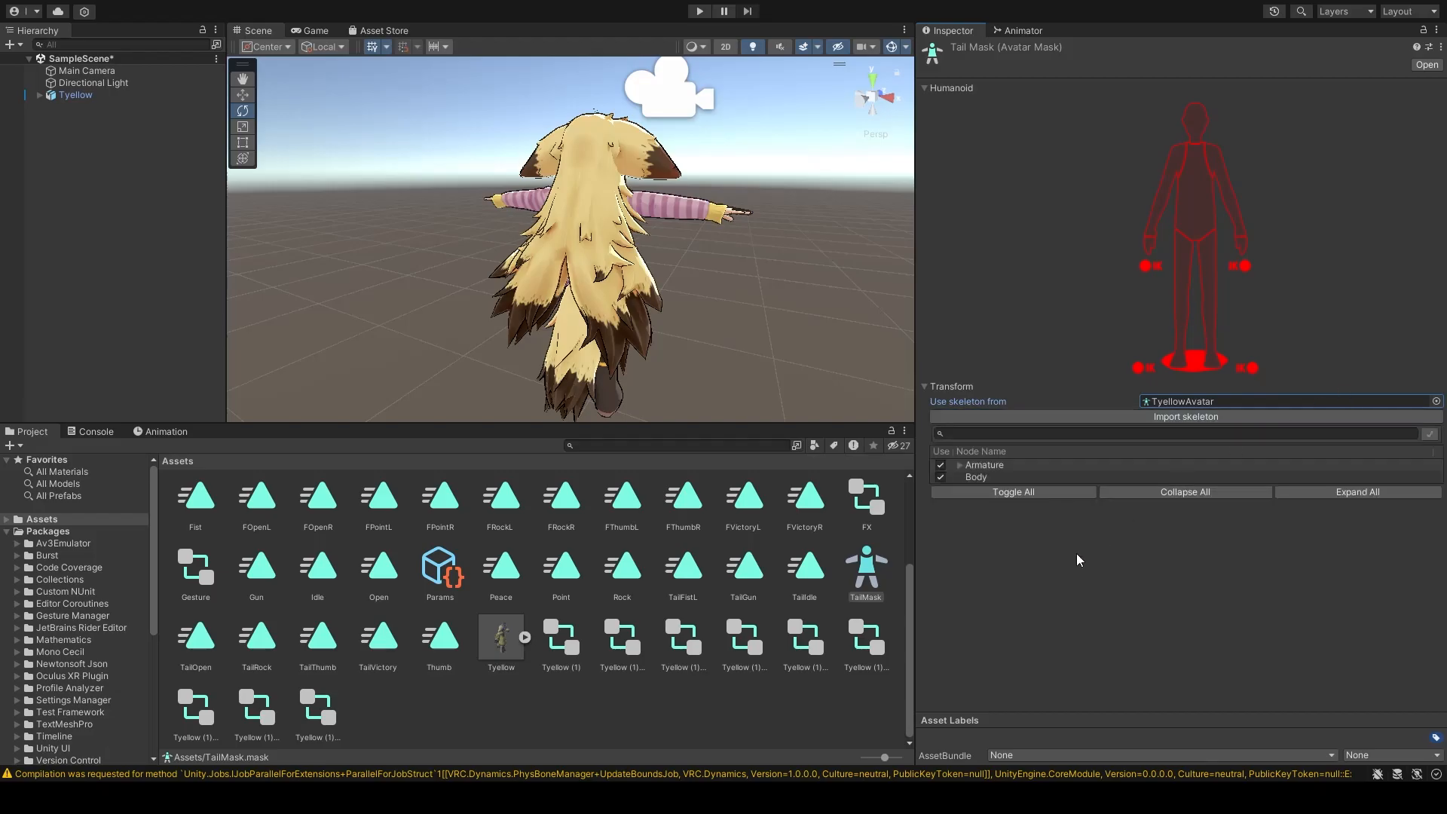
Step: Disable every transform in TailMask, and enable only the Tail1 to Tail5 bones
scroll(987, 279, "down", 15)
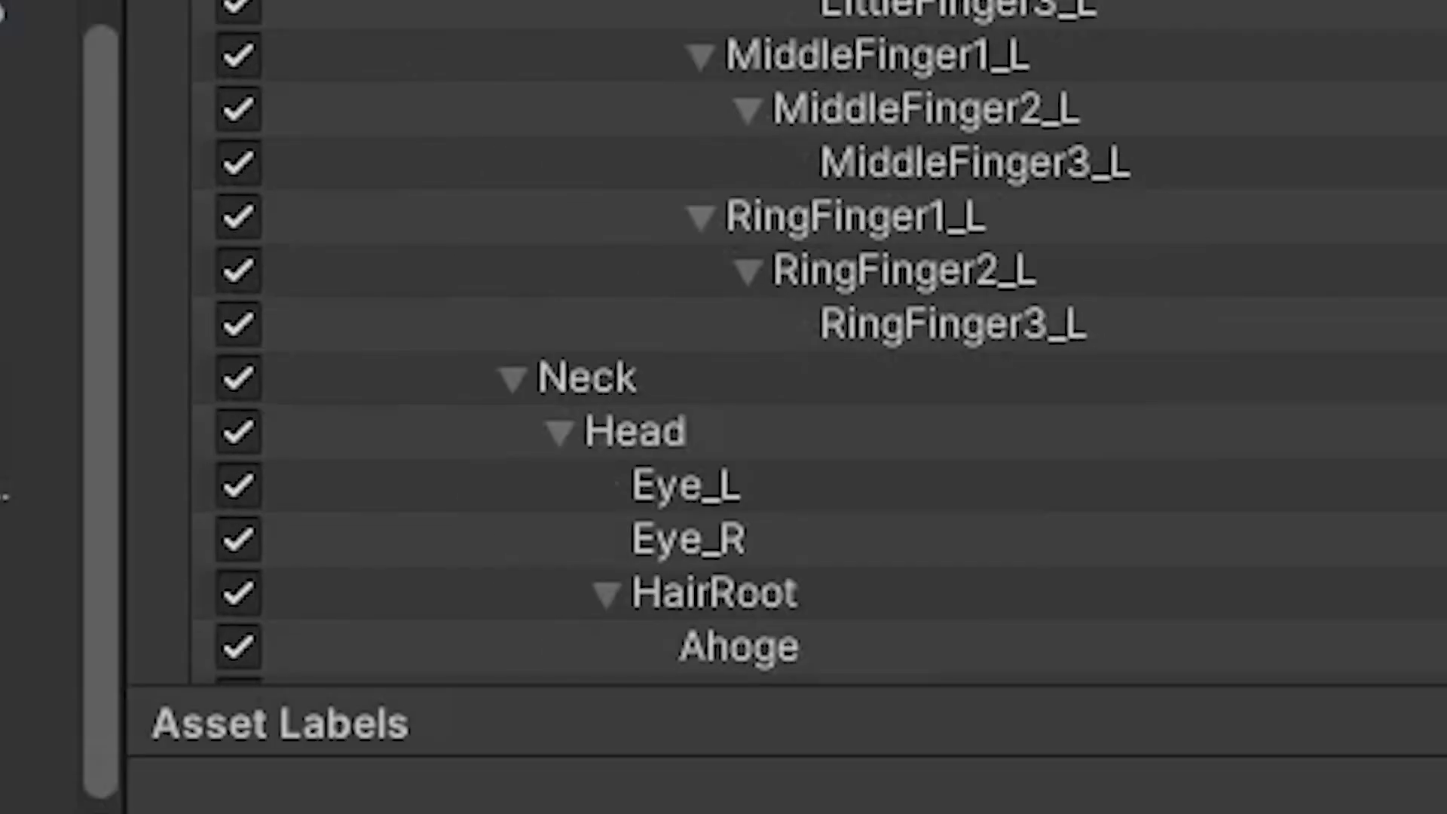
left_click(684, 612)
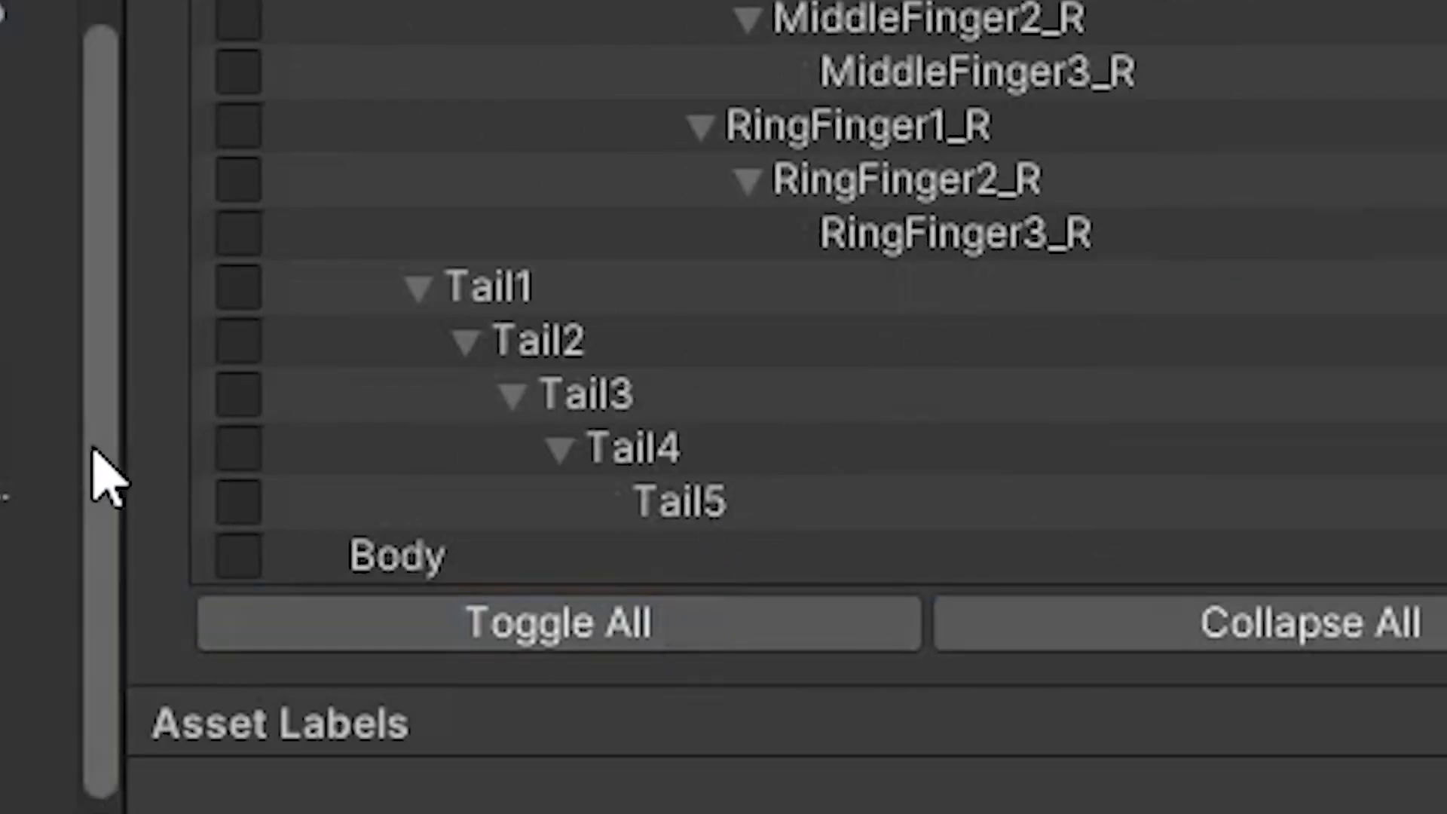
left_click(238, 288)
left_click(238, 341)
left_click(239, 395)
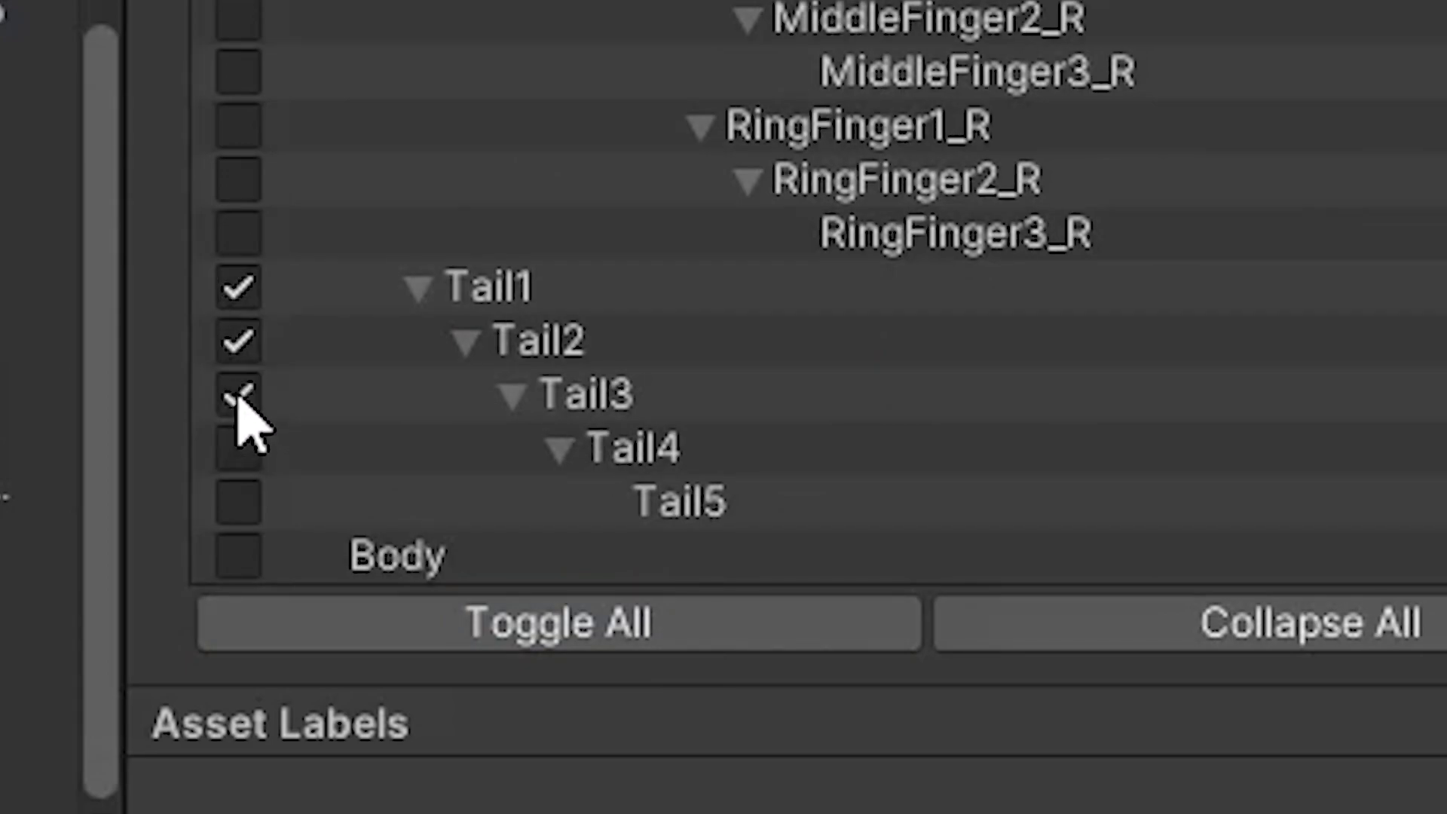
left_click(241, 449)
left_click(242, 501)
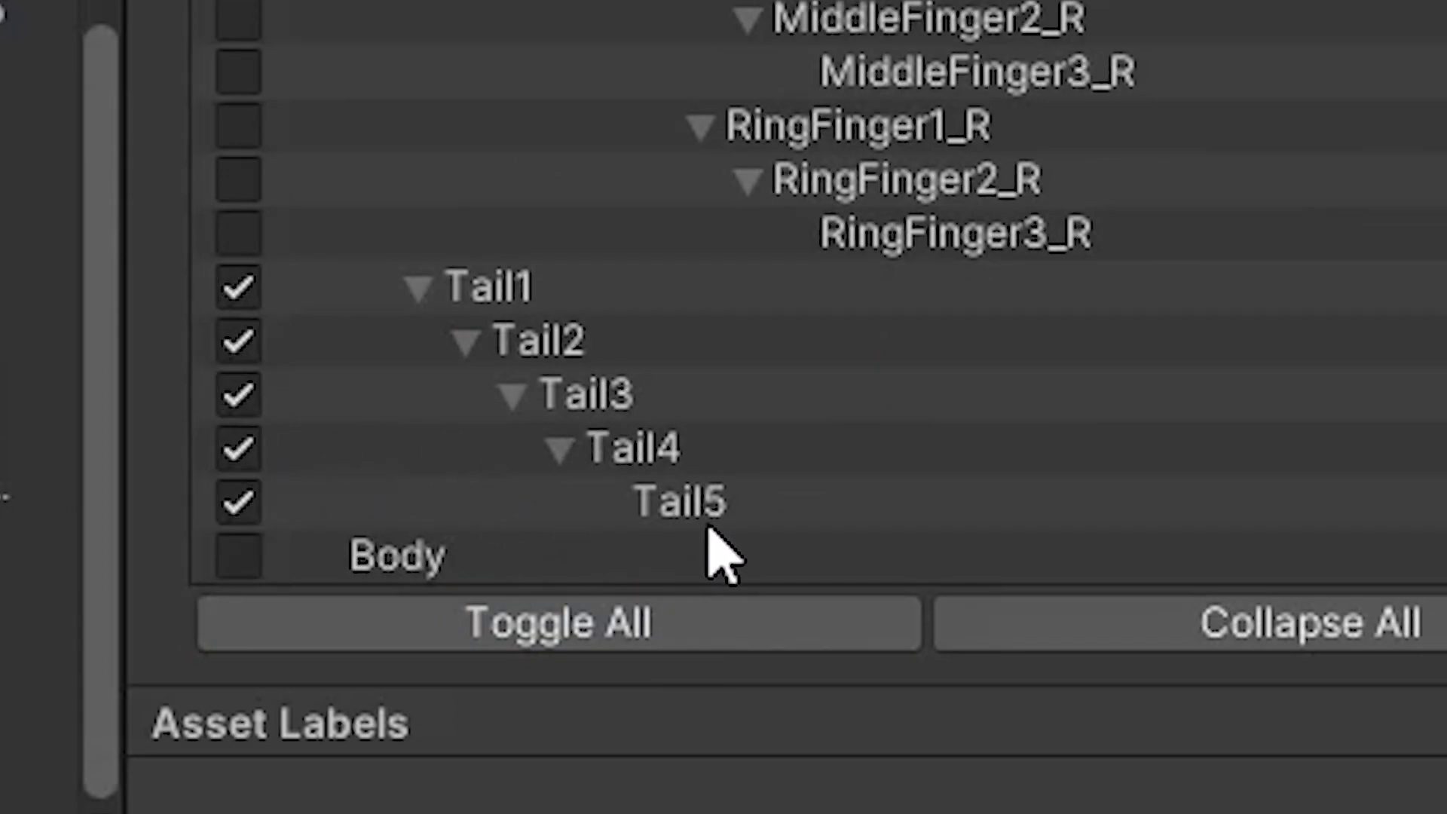
scroll(931, 452, "up", 12)
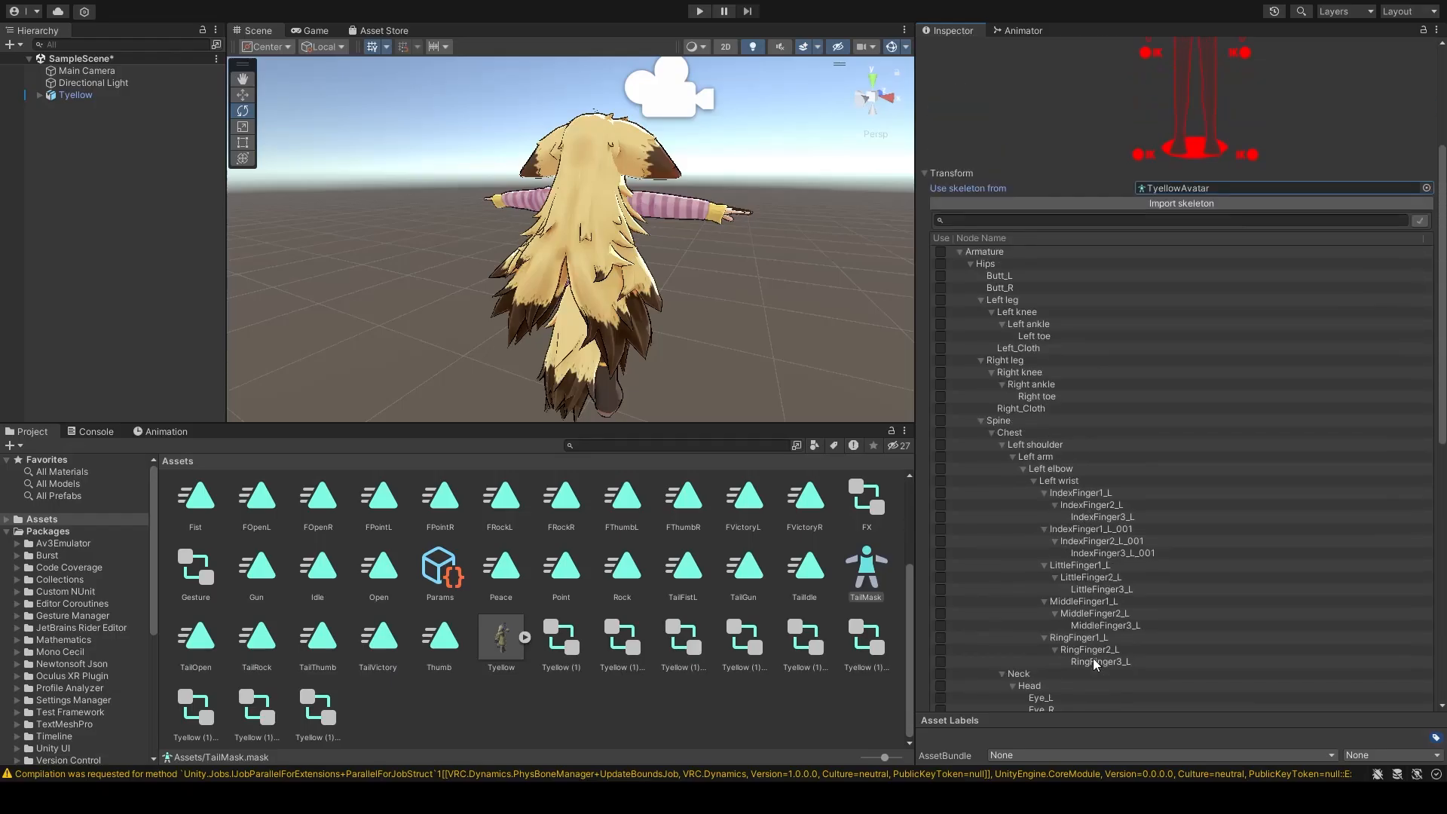
scroll(710, 716, "up", 2)
scroll(689, 716, "down", 2)
Step: Select the Tyellow avatar and reopen its Gesture controller from the playable layers
left_click(689, 716)
left_click(105, 96)
scroll(1153, 323, "down", 15)
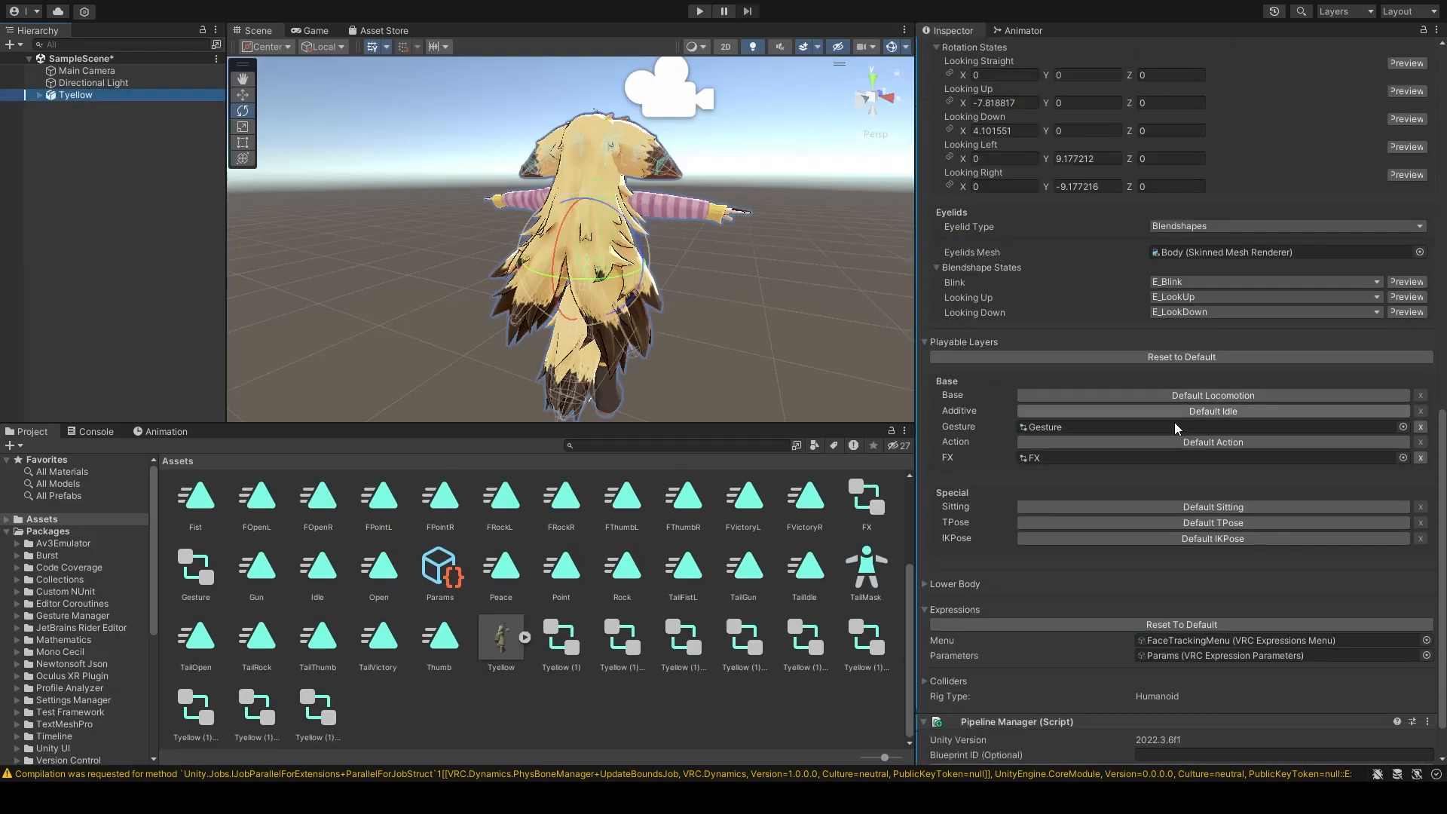
double_click(1088, 429)
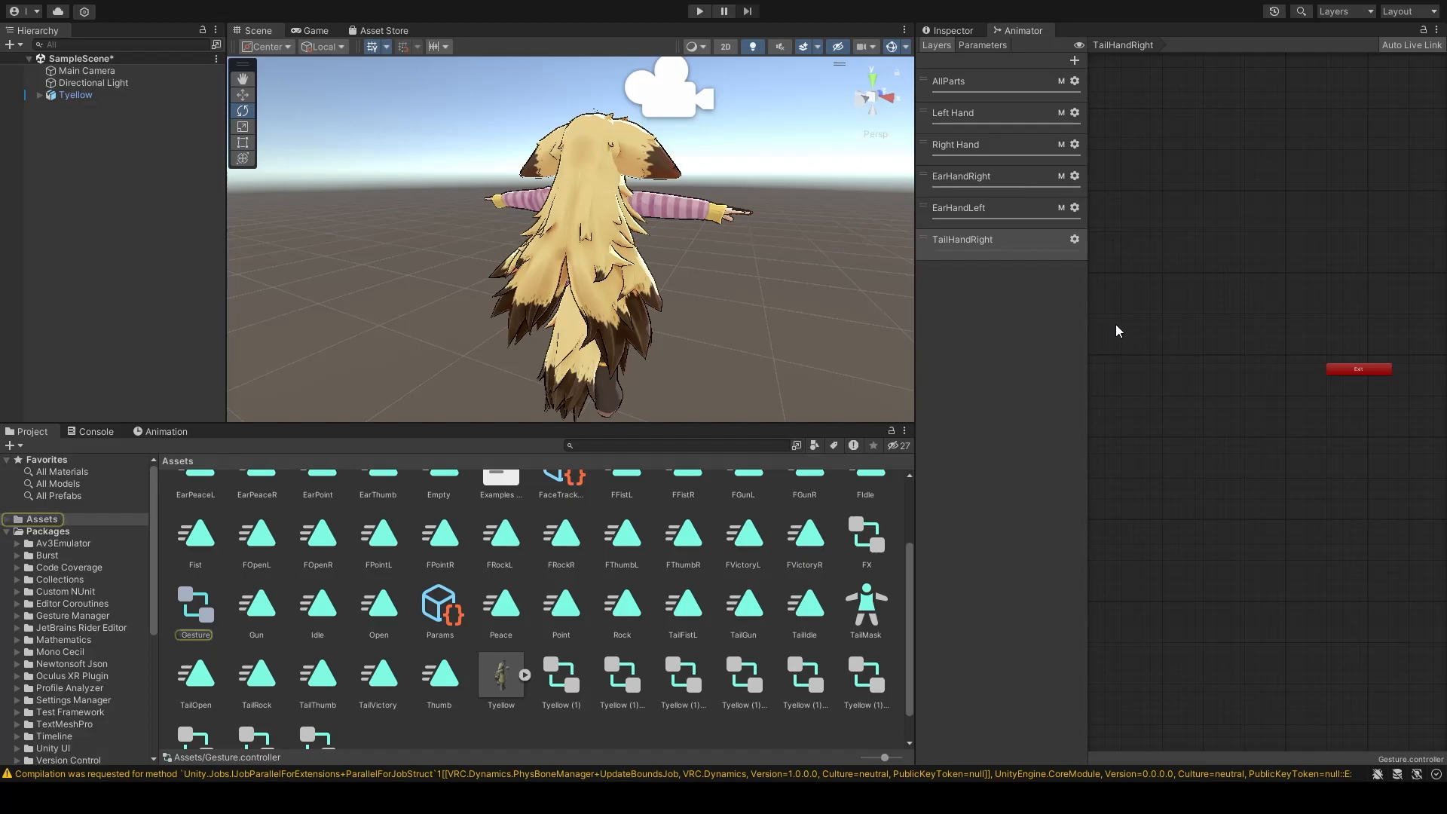
Step: Dock the Animator view alongside the Scene view and enlarge that area vertically
mouse_move(914, 310)
left_mouse_down()
mouse_move(735, 310)
mouse_move(924, 302)
left_mouse_up()
left_click_drag(1026, 33, 529, 39)
left_click_drag(775, 422, 776, 532)
Step: Copy all EarHandRight states and transitions into the TailHandRight layer, and raise that layer's weight to full
left_click(274, 175)
scroll(640, 241, "up", 3)
scroll(694, 234, "down", 1)
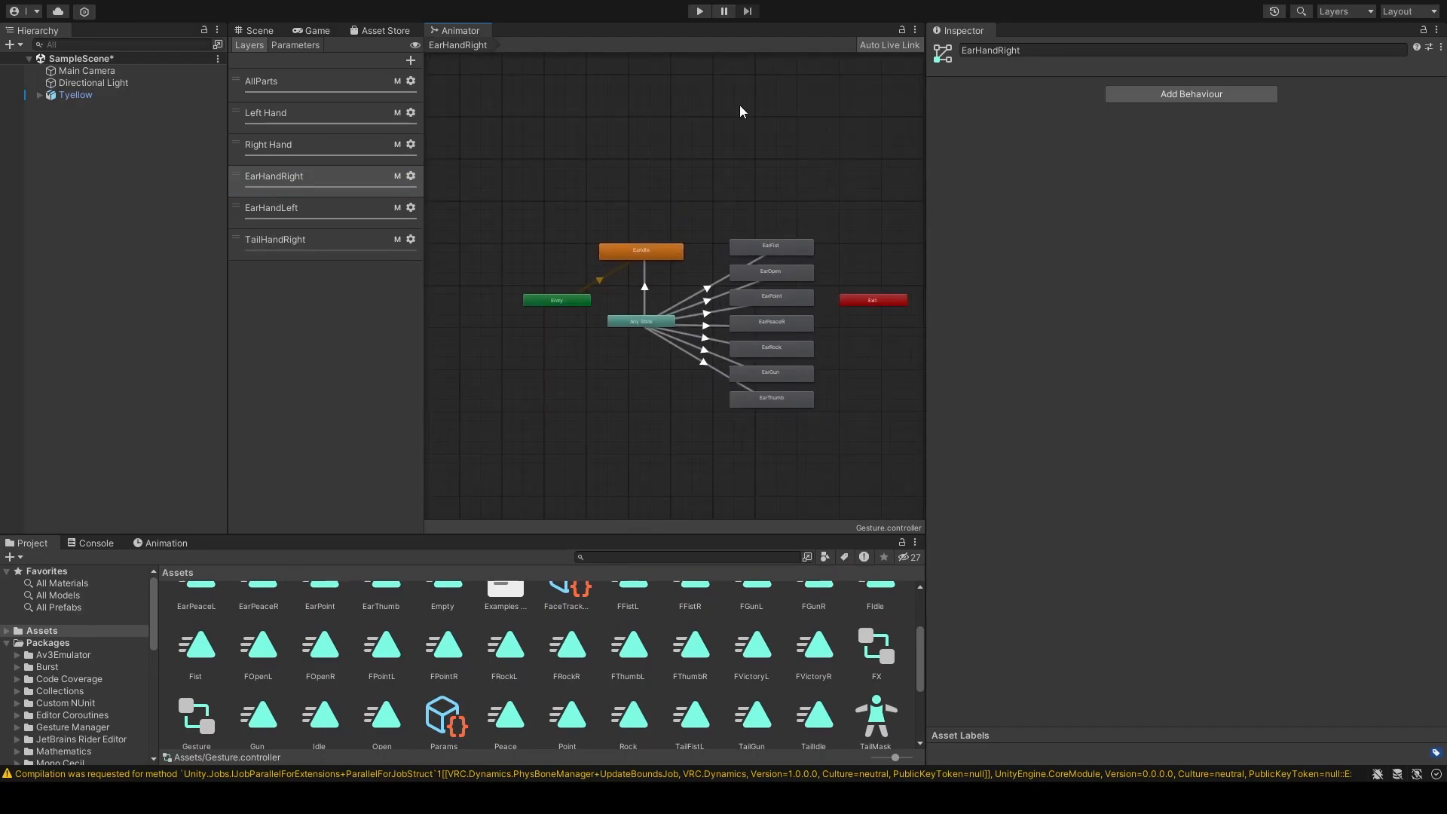
left_click_drag(616, 188, 780, 468)
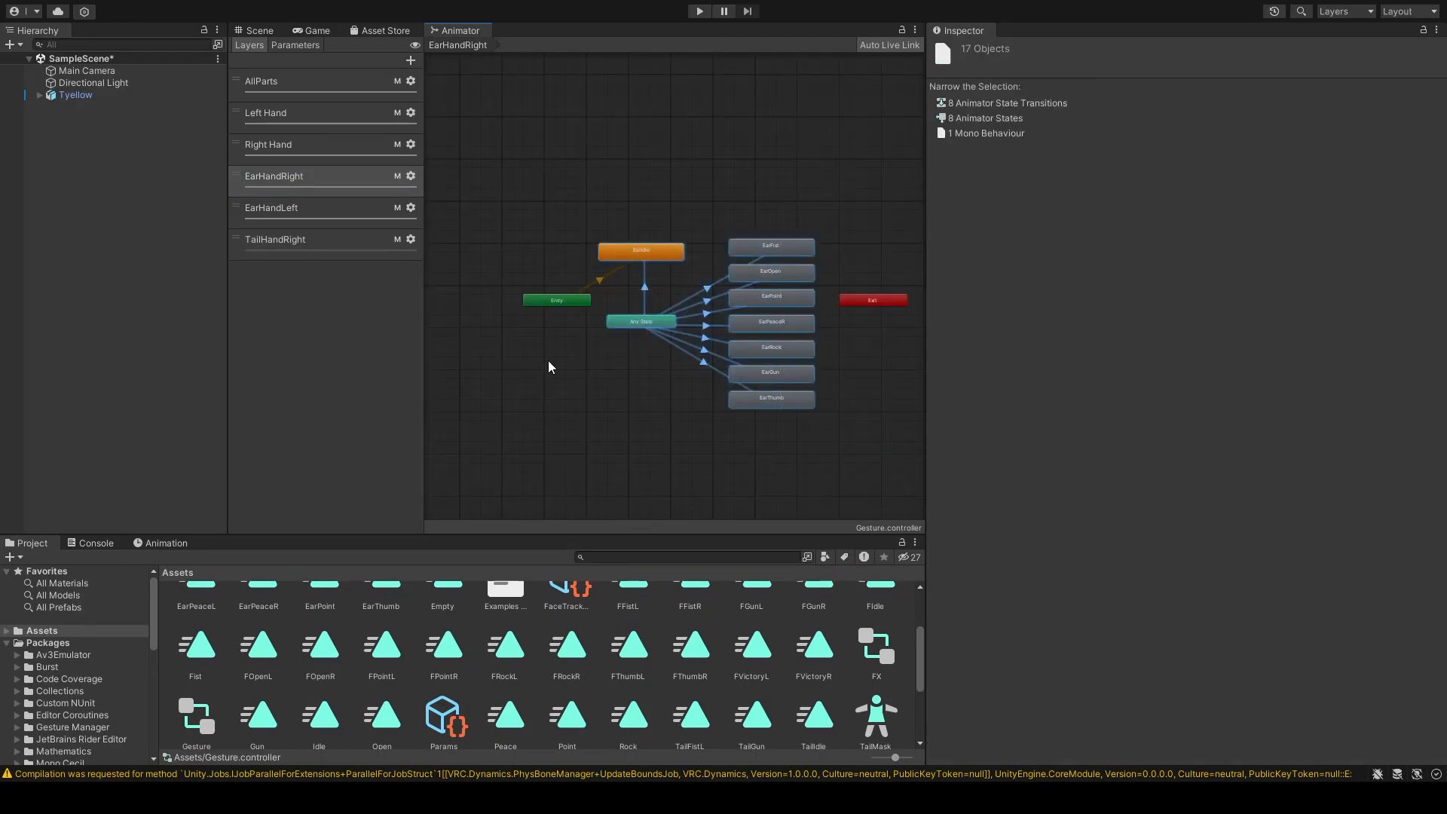
left_click(319, 240)
key("ctrl+v")
left_click_drag(530, 264, 760, 243)
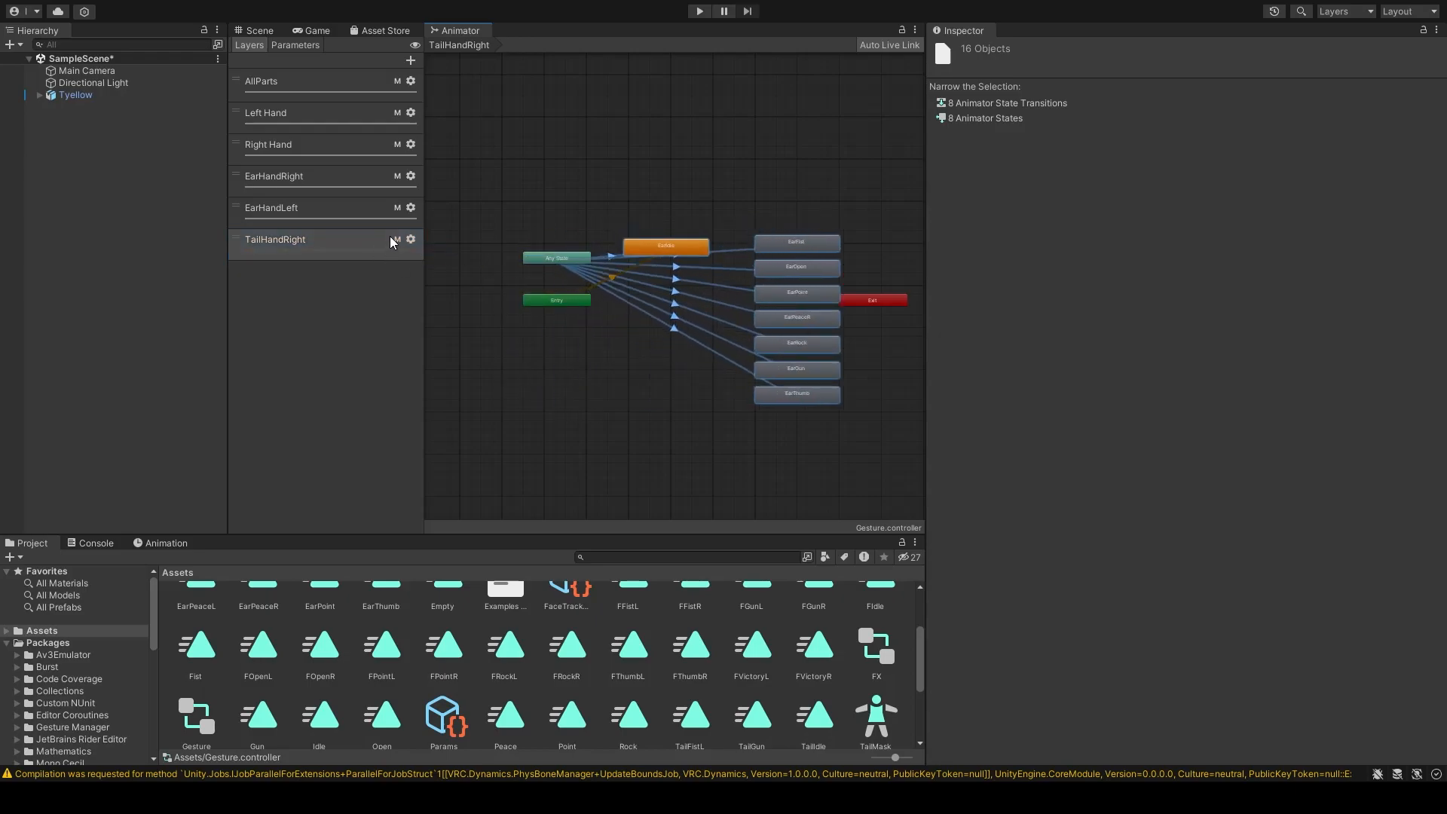
left_click_drag(563, 234, 748, 241)
left_click(387, 360)
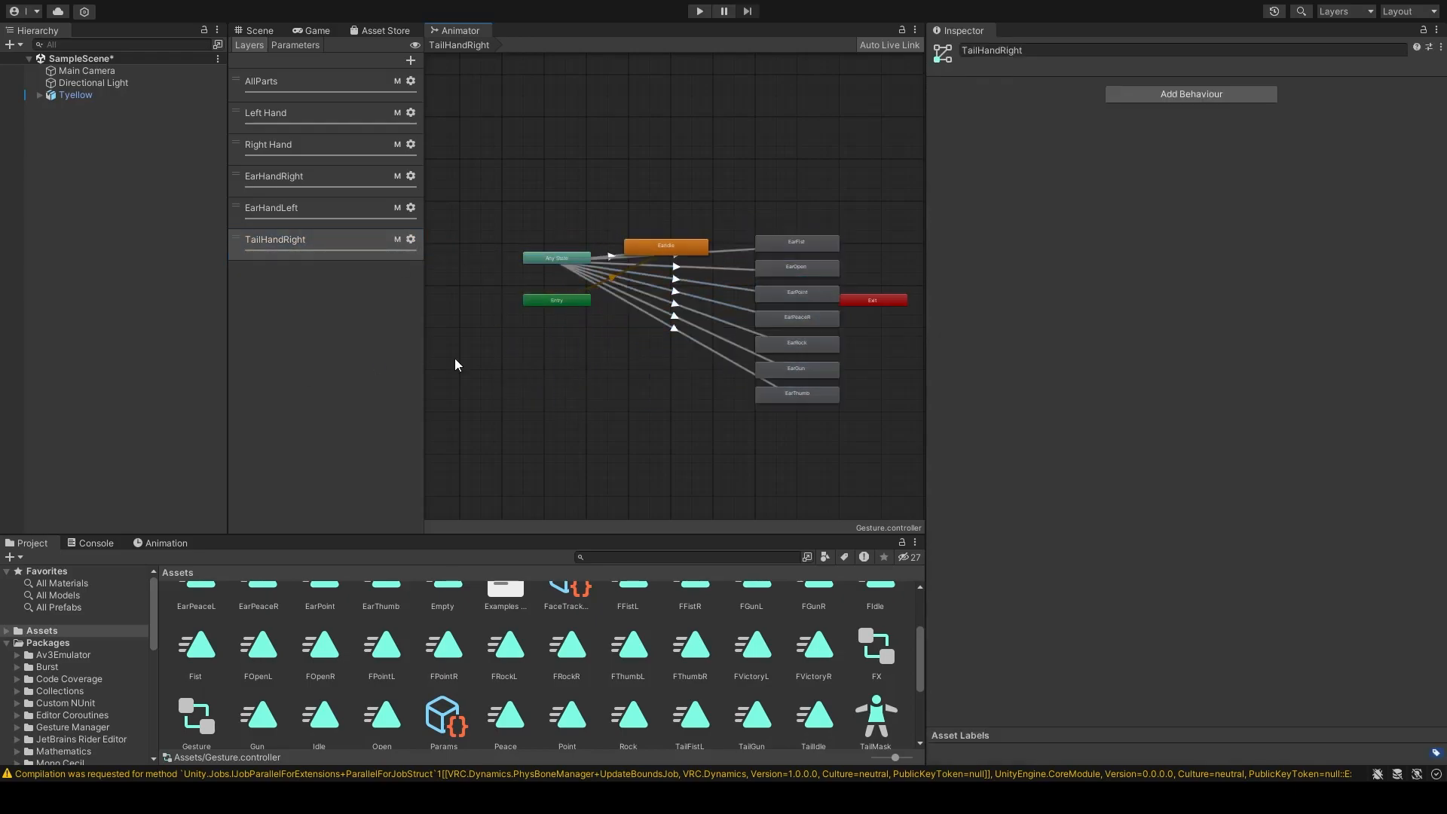
Step: Move Any State below the default idle state in TailHandRight and check the condition of the transition between them
left_click_drag(546, 256, 648, 314)
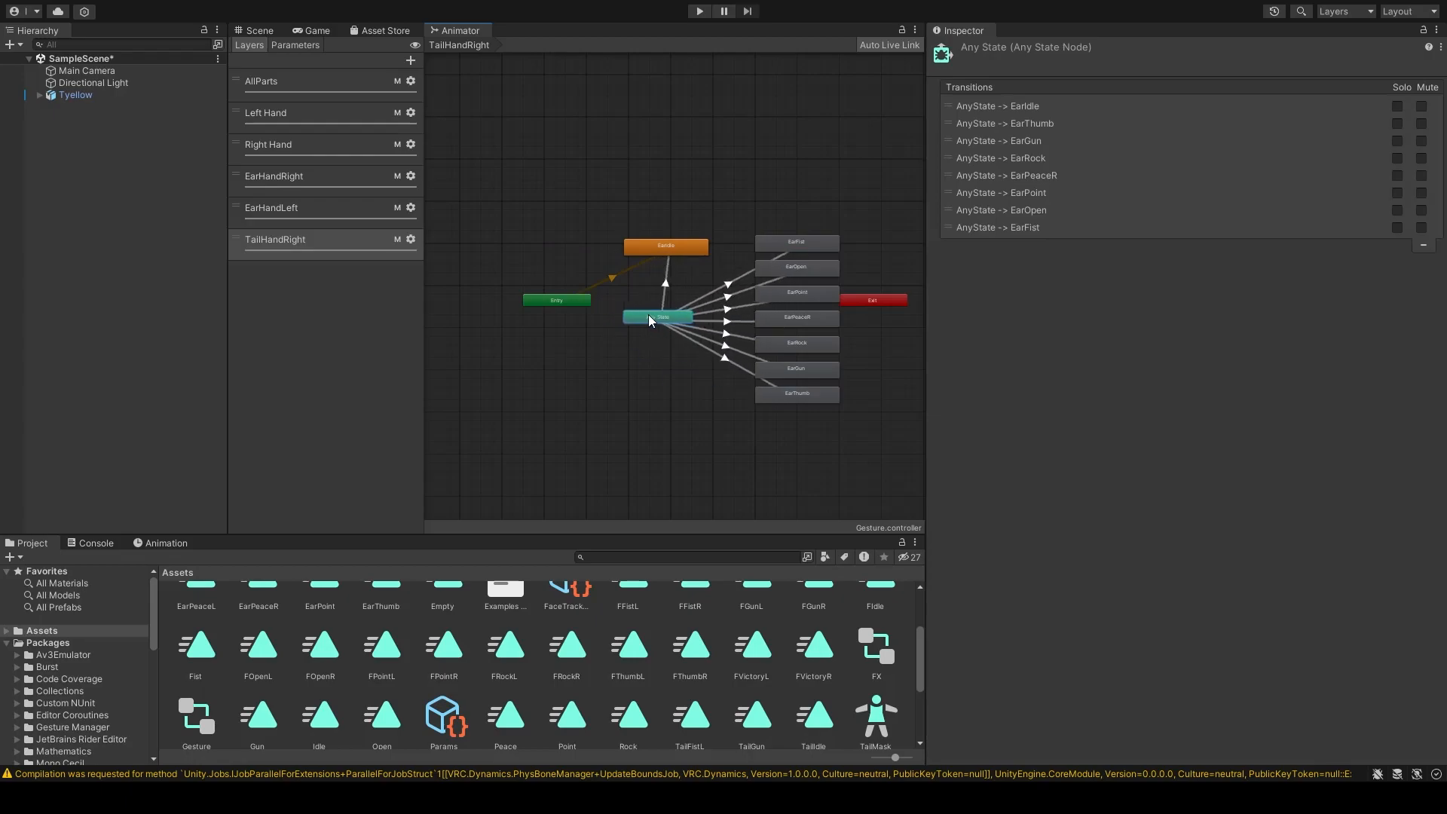
left_click(664, 281)
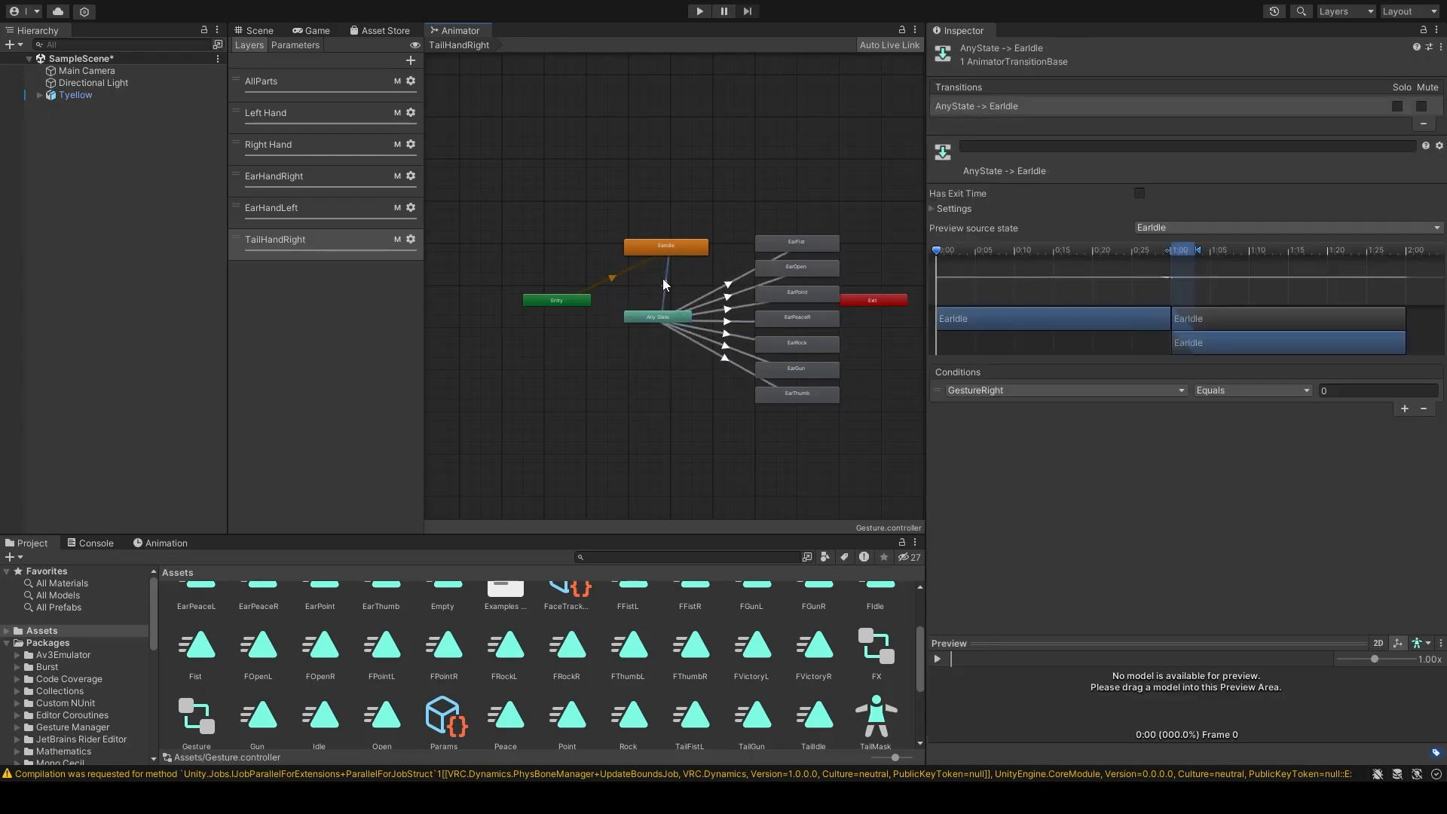
left_click(666, 237)
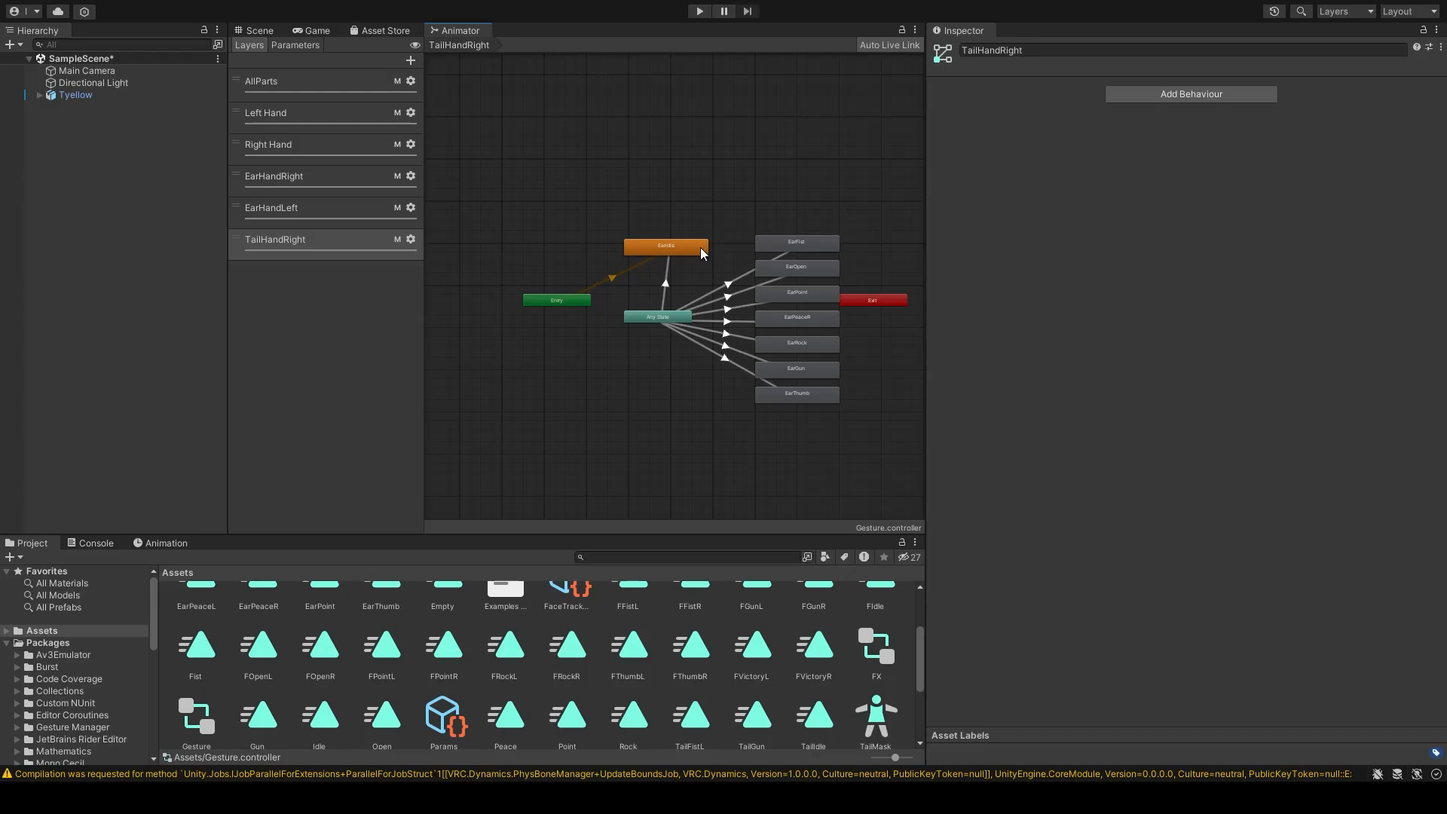
Step: Rename the default EarIdle state in the TailHandRight layer to TailIdle
left_click(702, 247)
left_click(1104, 47)
type("TailIdle")
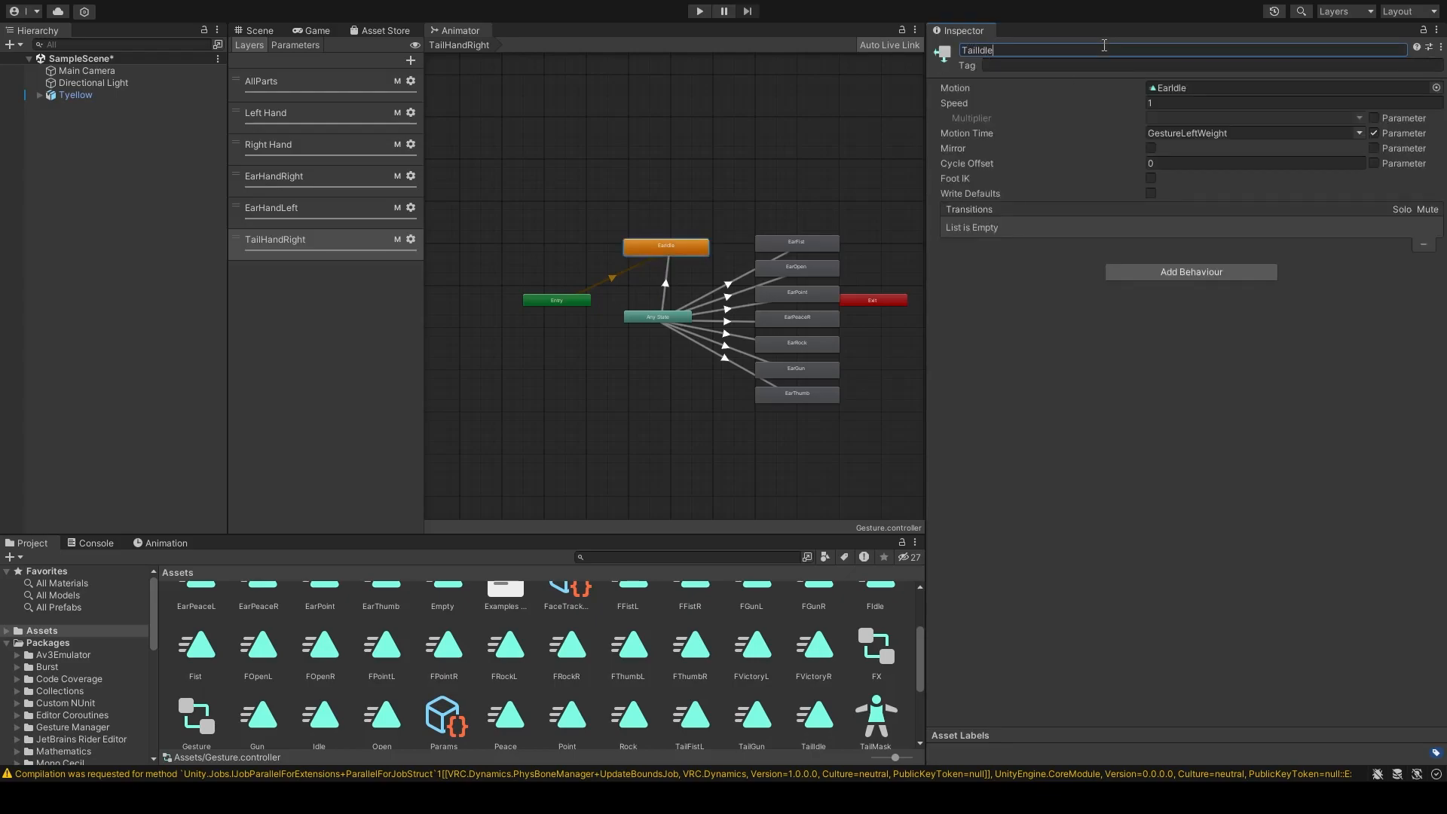
key("Return")
Step: Copy the TailIdle name as a base and rename the EarFist state to TailFist
left_click(1013, 50)
key("ctrl+c")
left_click(808, 238)
left_click(1057, 49)
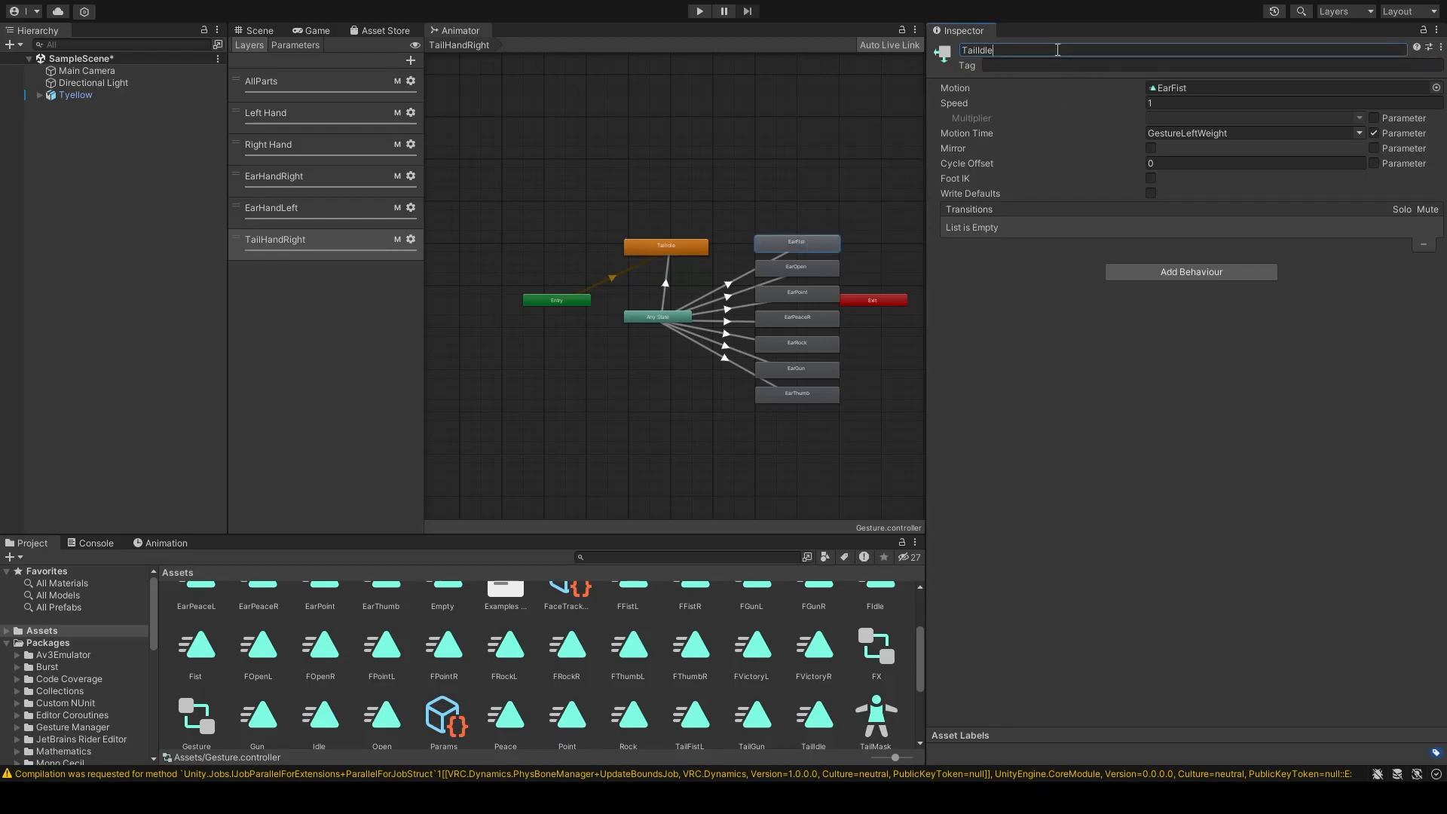
key("BackSpace")
key("BackSpace")
key("BackSpace")
key("BackSpace")
type("Fist")
Step: Rename the EarOpen state to TailOpen, and move the Exit node away from the gesture states
left_click(808, 271)
left_click(1017, 49)
key("ctrl+v")
key("BackSpace")
key("BackSpace")
key("BackSpace")
key("BackSpace")
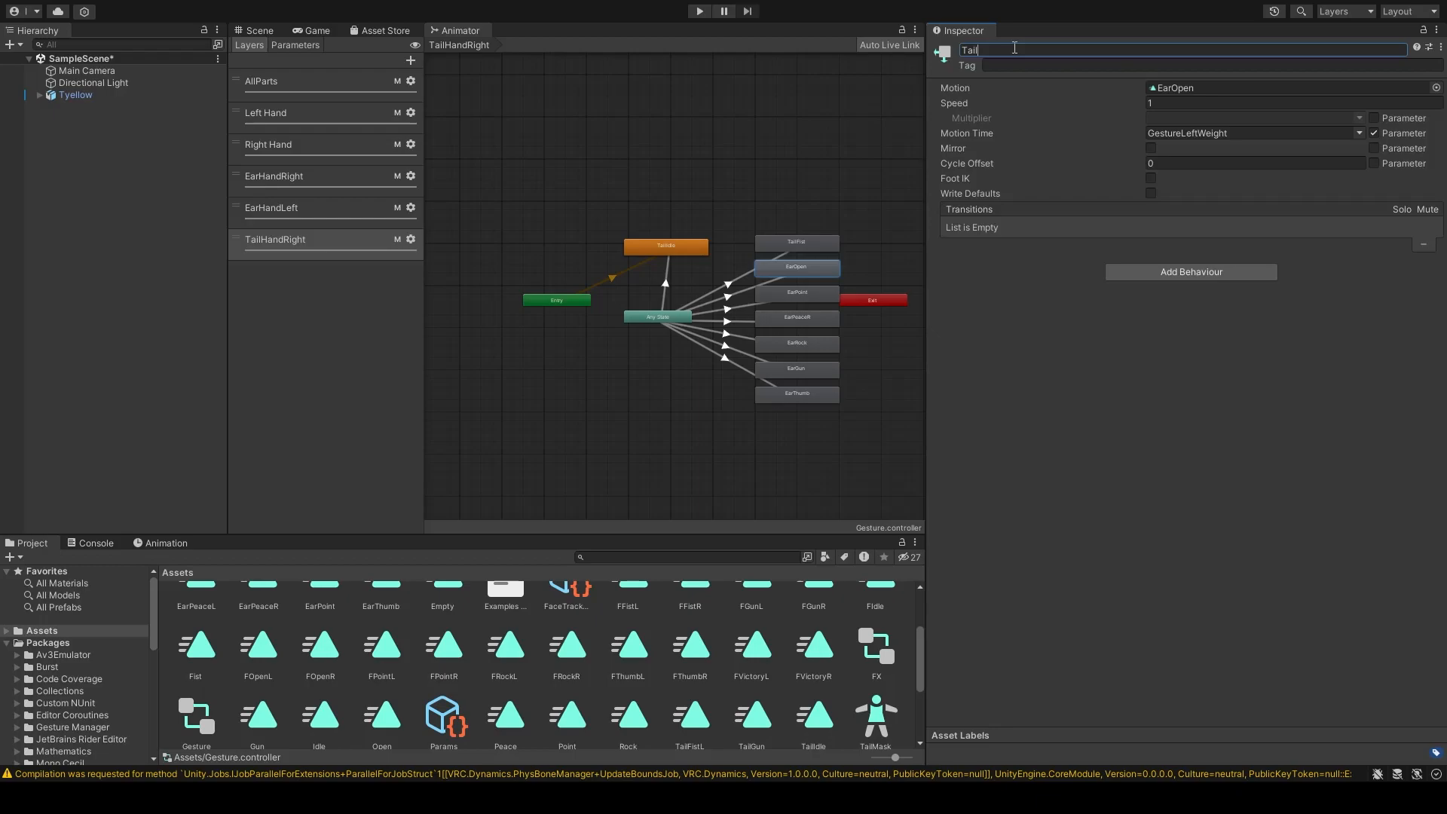
type("Open")
left_click_drag(840, 305, 883, 299)
left_click(794, 273)
Step: Rename the EarPoint state in the TailHandRight layer to TailPoint
left_click(801, 295)
left_click(1055, 50)
type("TailIdle")
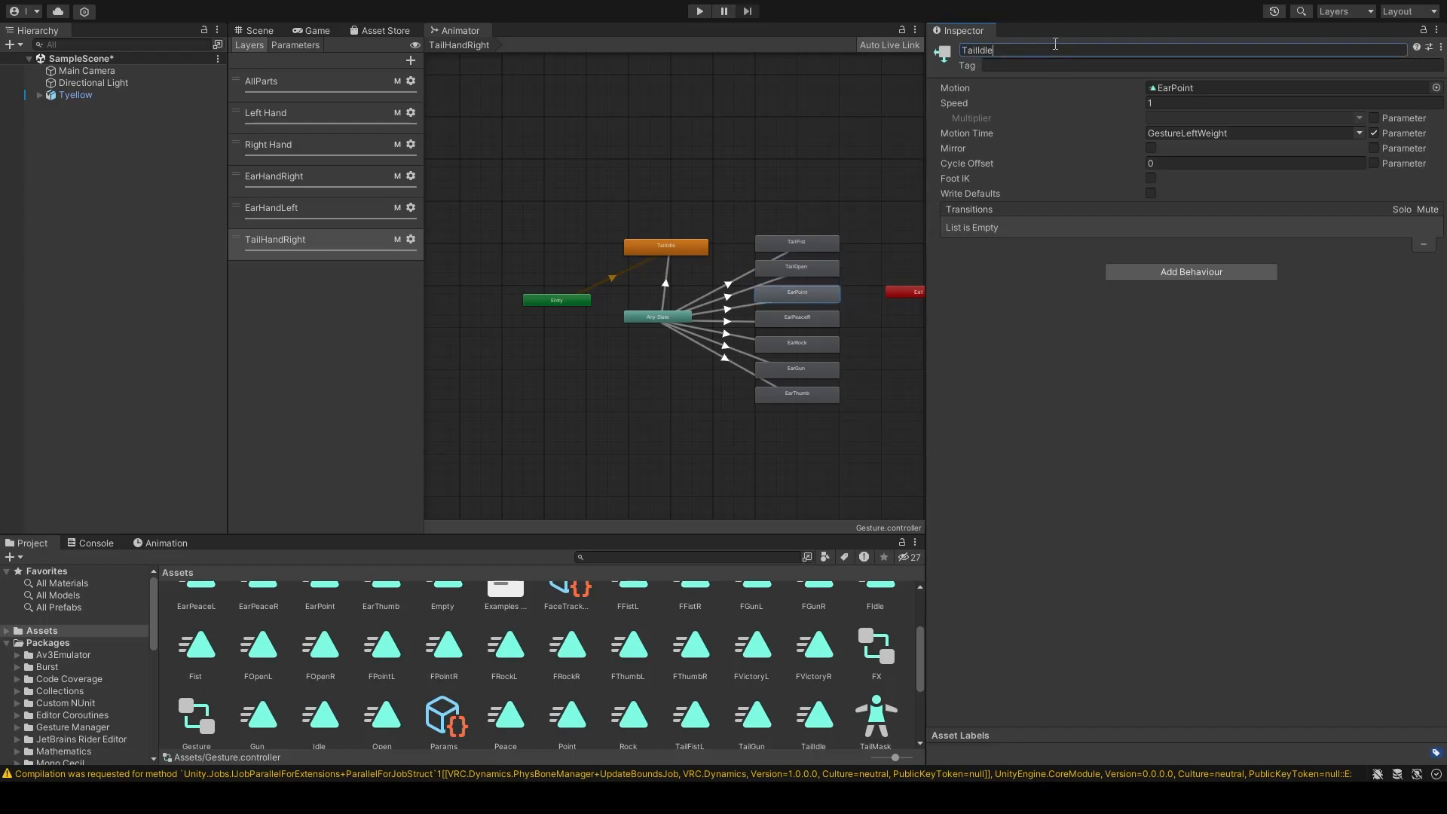
key("BackSpace")
key("BackSpace")
key("BackSpace")
type("P")
Step: Rename the state holding the EarPeaceR motion in the TailHandRight layer to TailPeace
left_click(821, 322)
left_click(1041, 49)
key("ctrl+v")
key("BackSpace")
key("BackSpace")
key("BackSpace")
key("BackSpace")
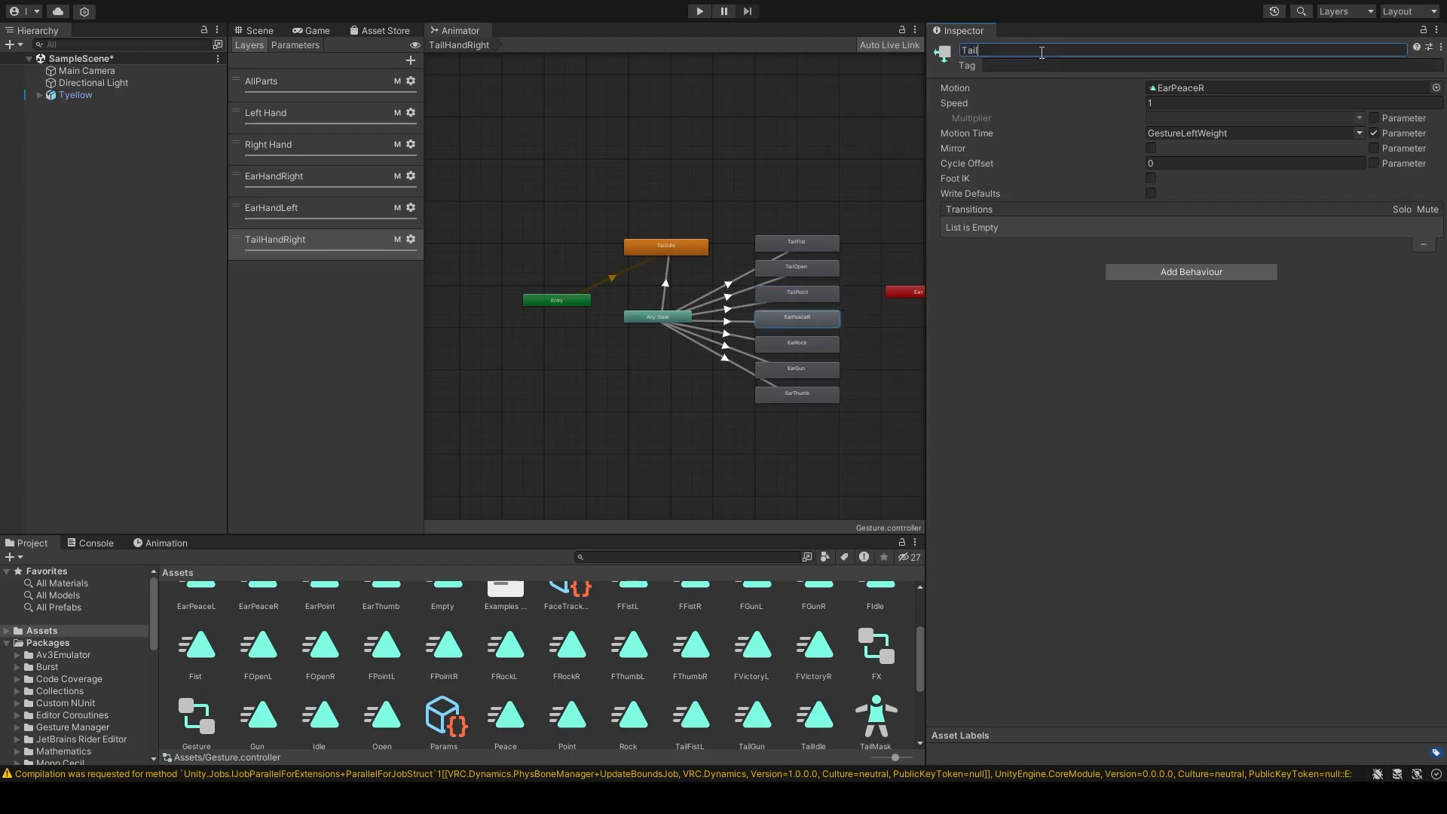
type("Peace")
Step: Rename the EarRock state to TailRock and the EarGun state to TailGun in the TailHandRight layer
left_click(824, 345)
left_click(1030, 48)
type("T")
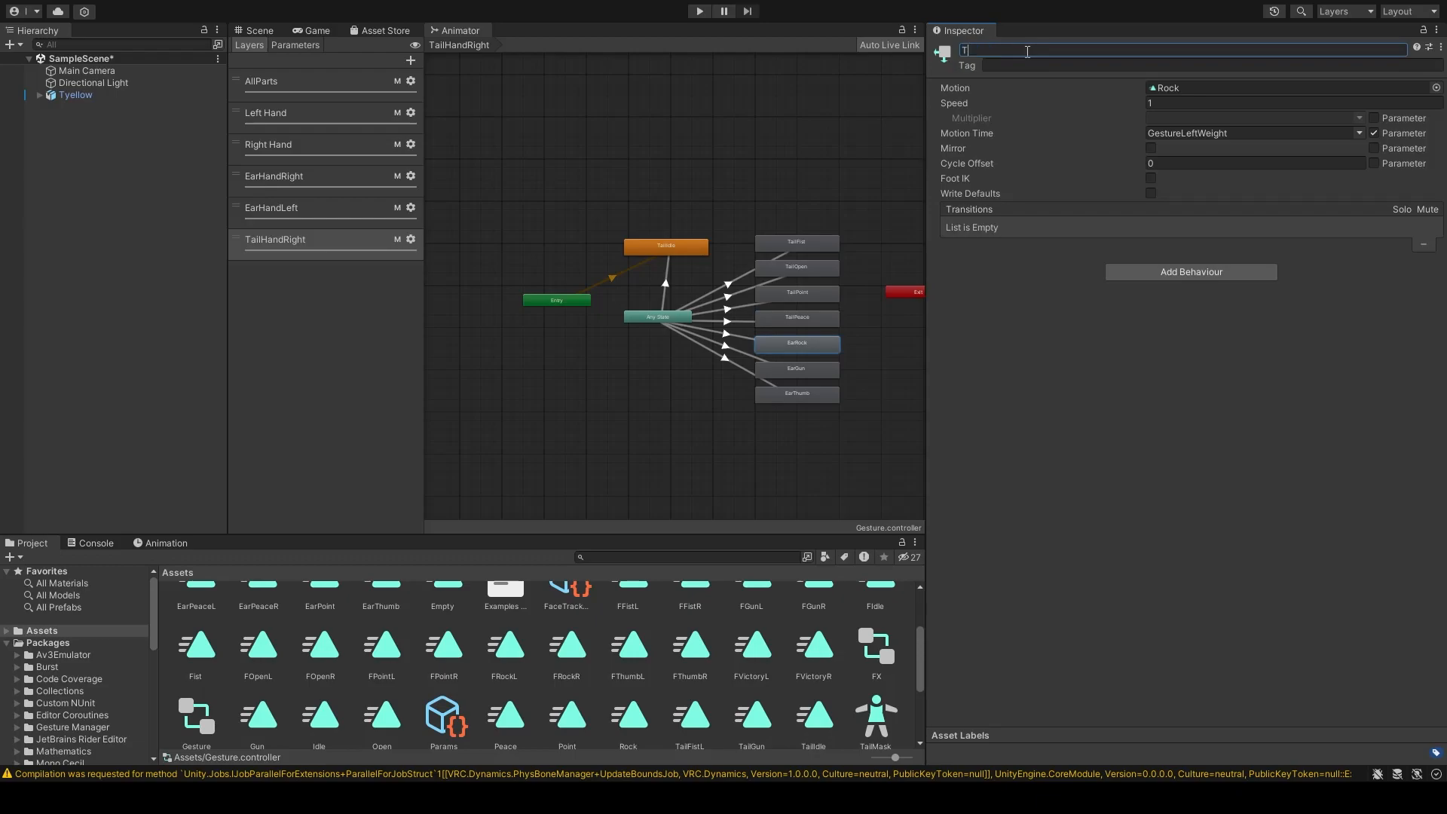
type("ailRock")
left_click(817, 369)
left_click(1010, 51)
type("TailIdl")
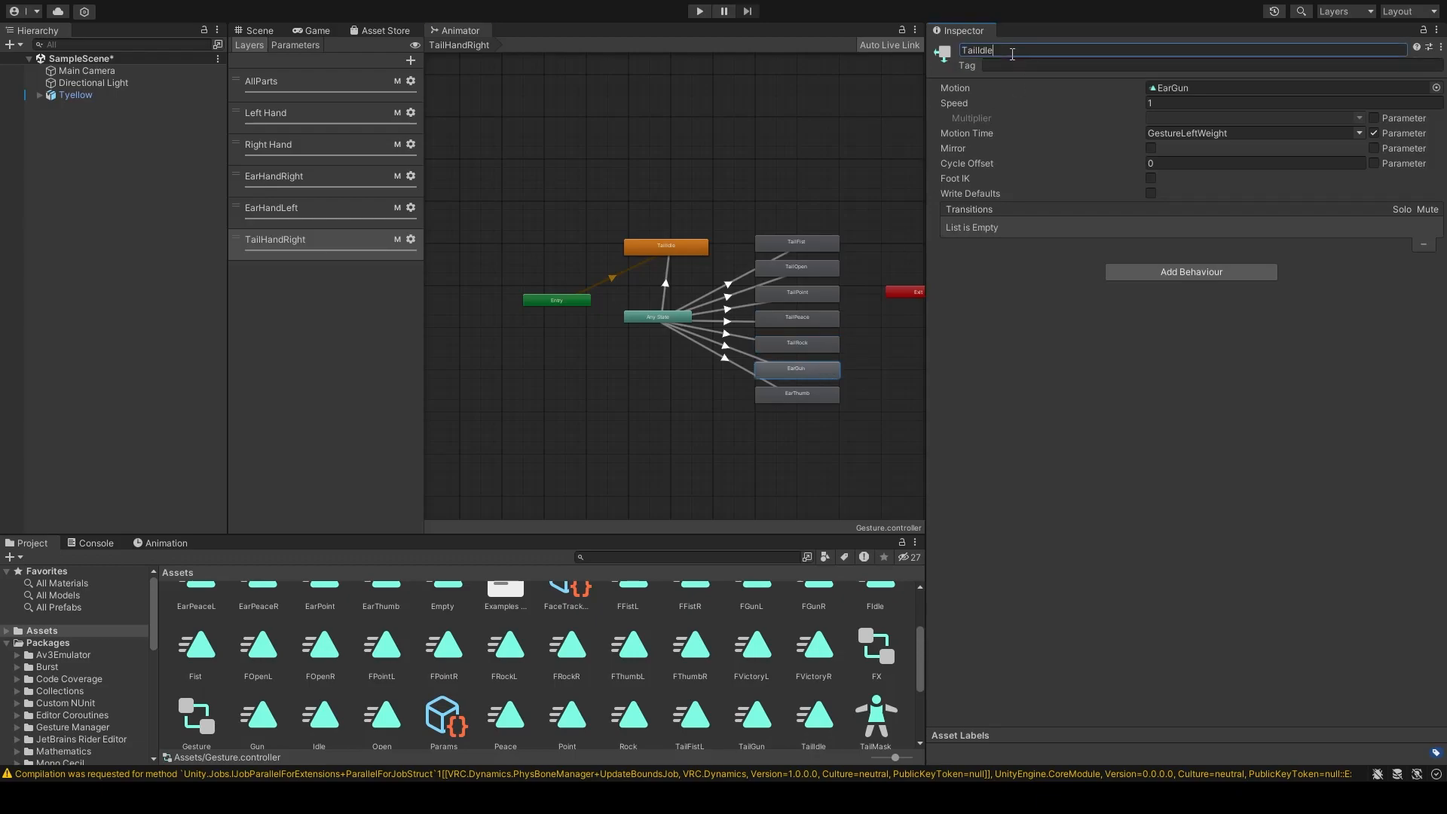
key("BackSpace")
type("Gun")
Step: Rename the EarThumb state in the TailHandRight layer to TailThumb
left_click(801, 394)
left_click(1021, 49)
type("T")
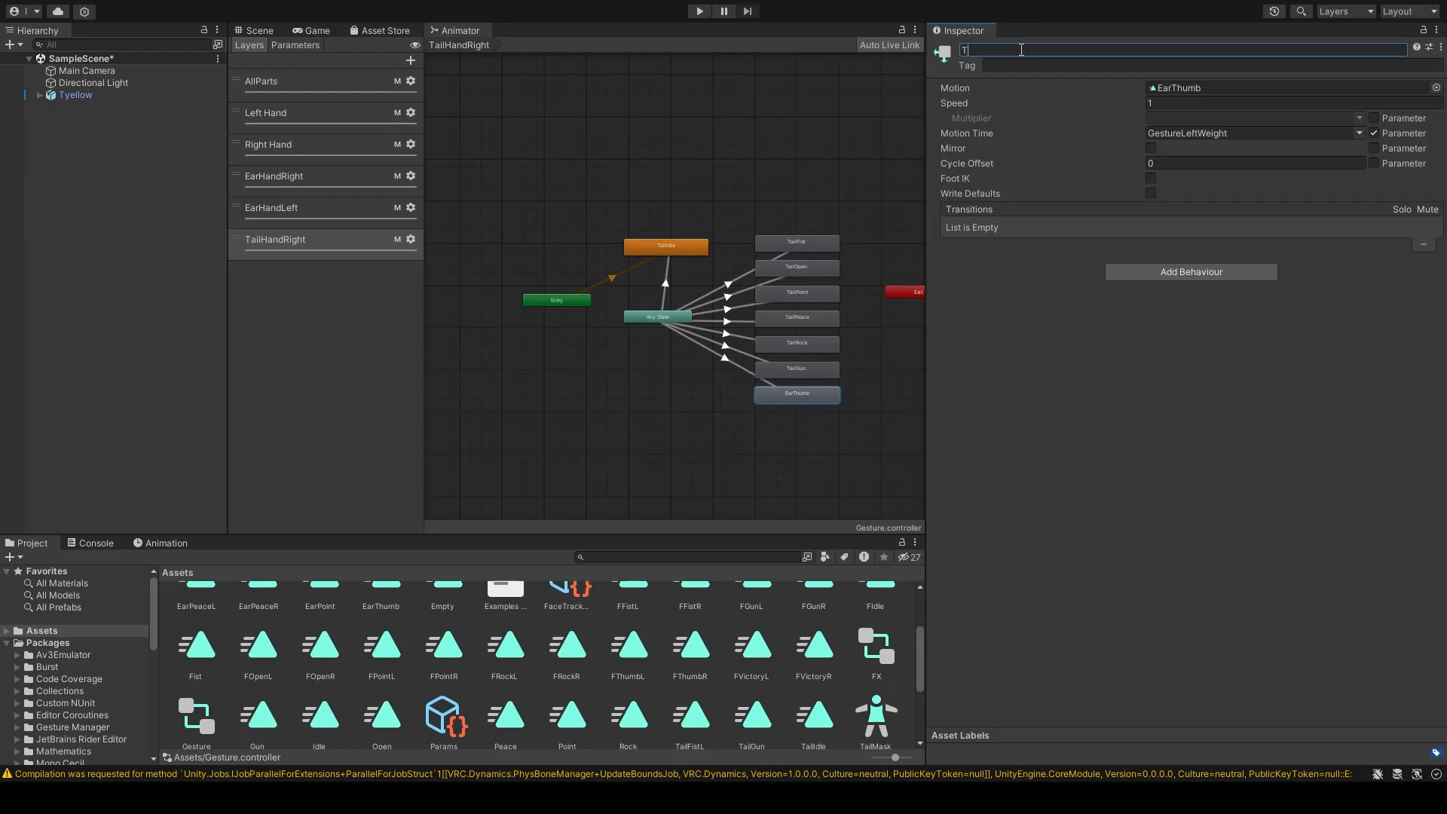
type("ailThumb")
Step: Assign the TailIdle animation clip as the motion of the default TailIdle state
scroll(712, 333, "up", 6)
middle_click_drag(634, 190, 675, 183)
scroll(618, 247, "down", 2)
scroll(651, 237, "down", 1)
left_click(1180, 87)
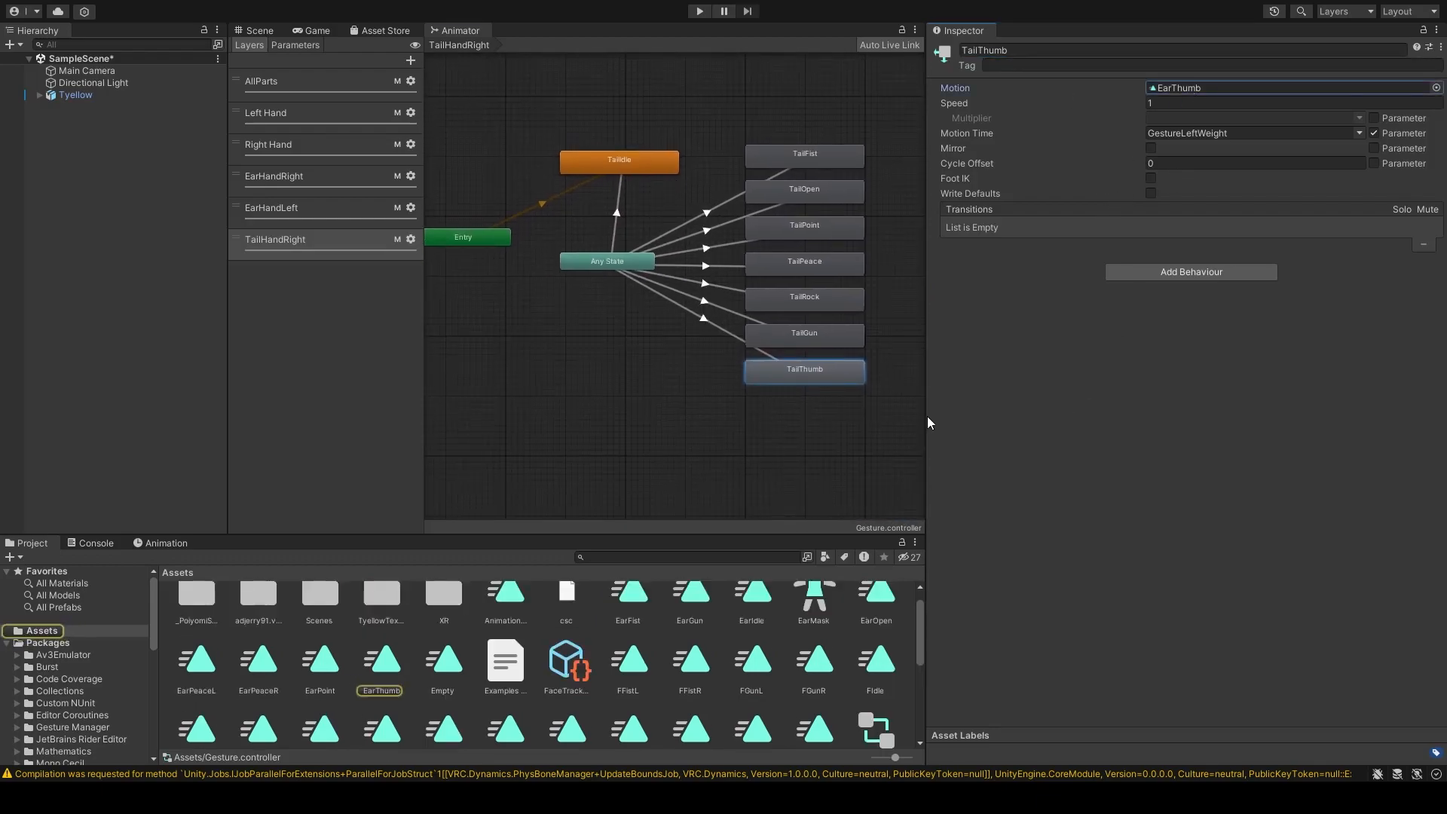
left_click(620, 158)
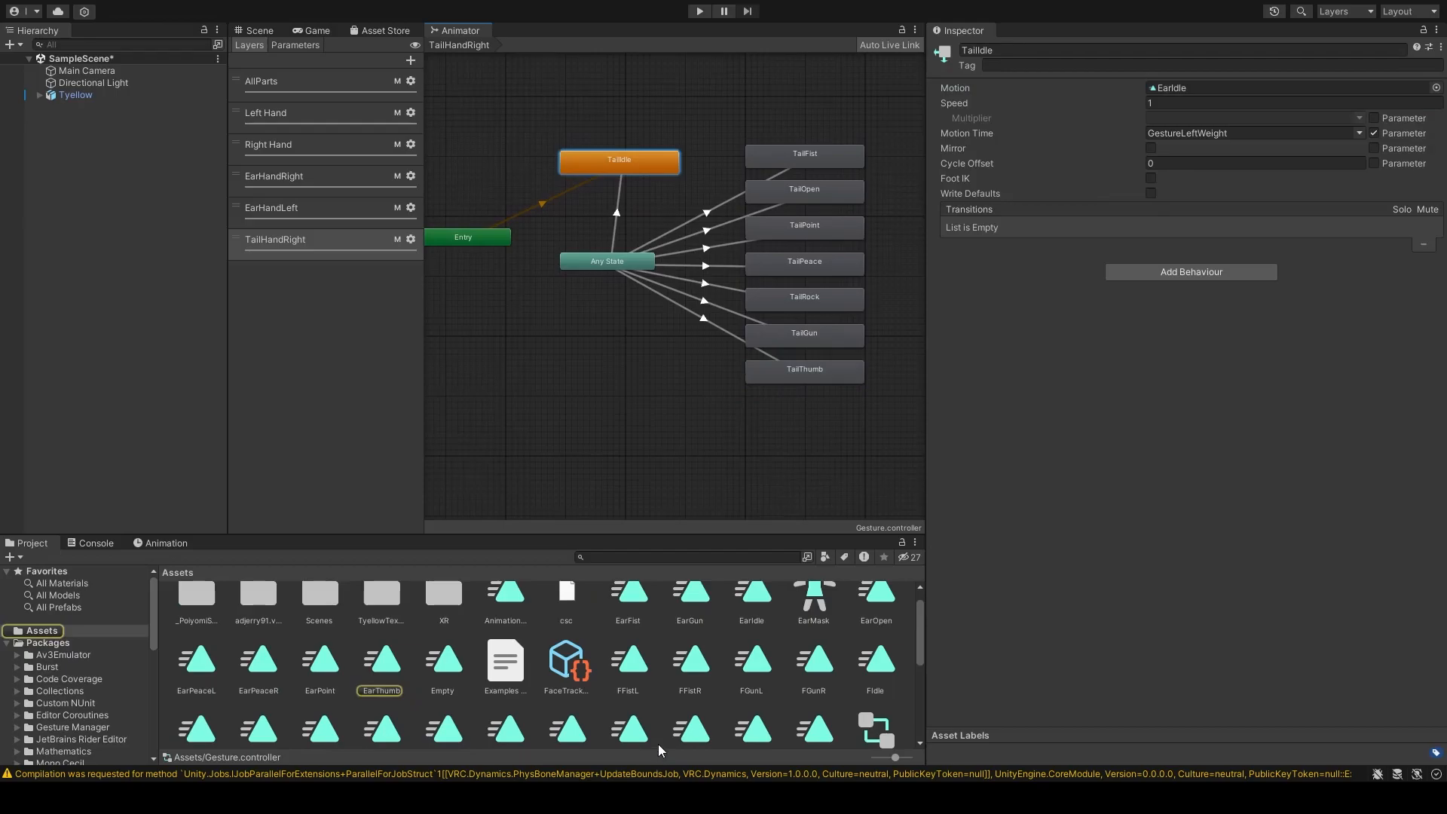
scroll(658, 722, "down", 4)
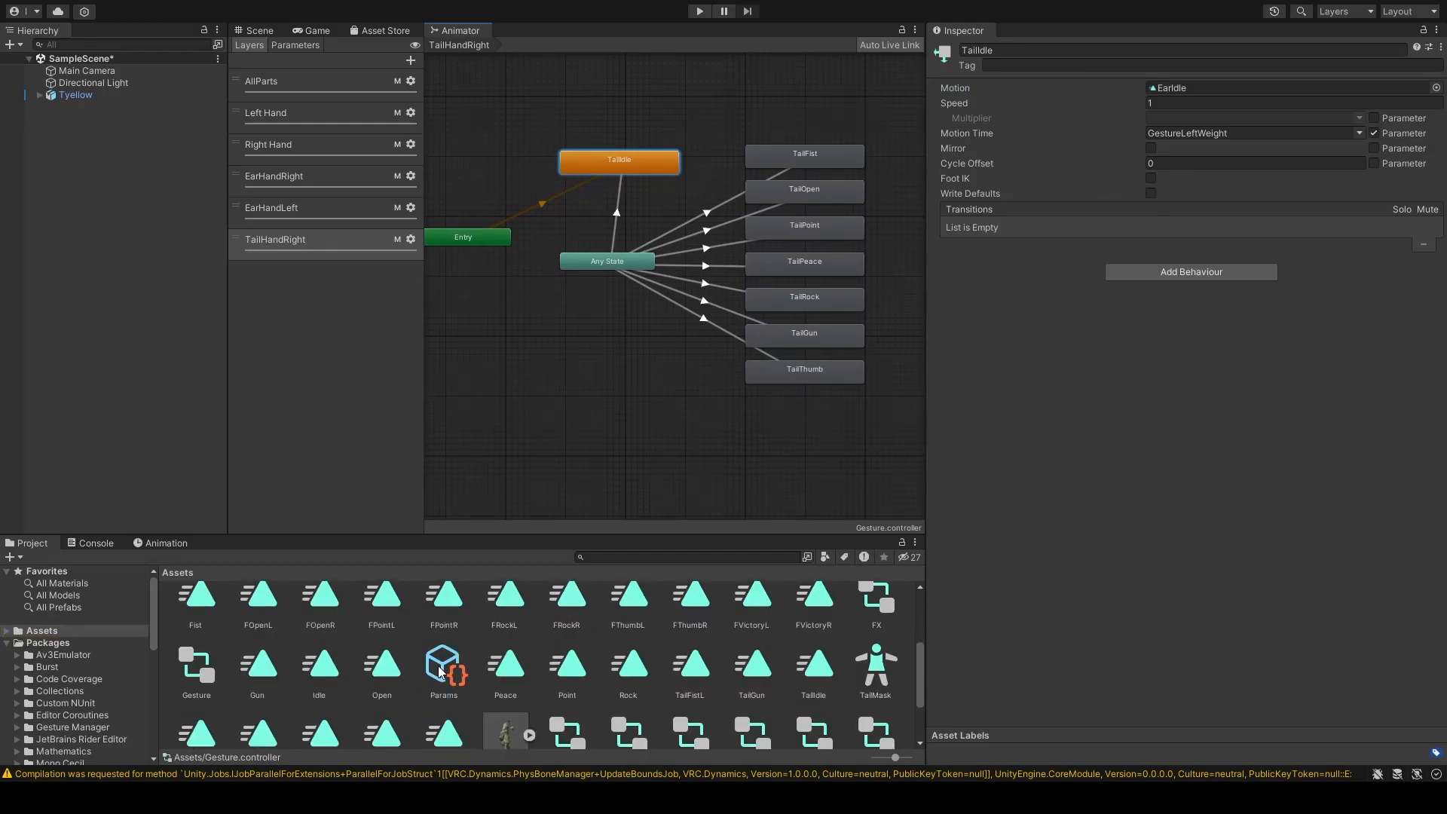
scroll(422, 667, "down", 1)
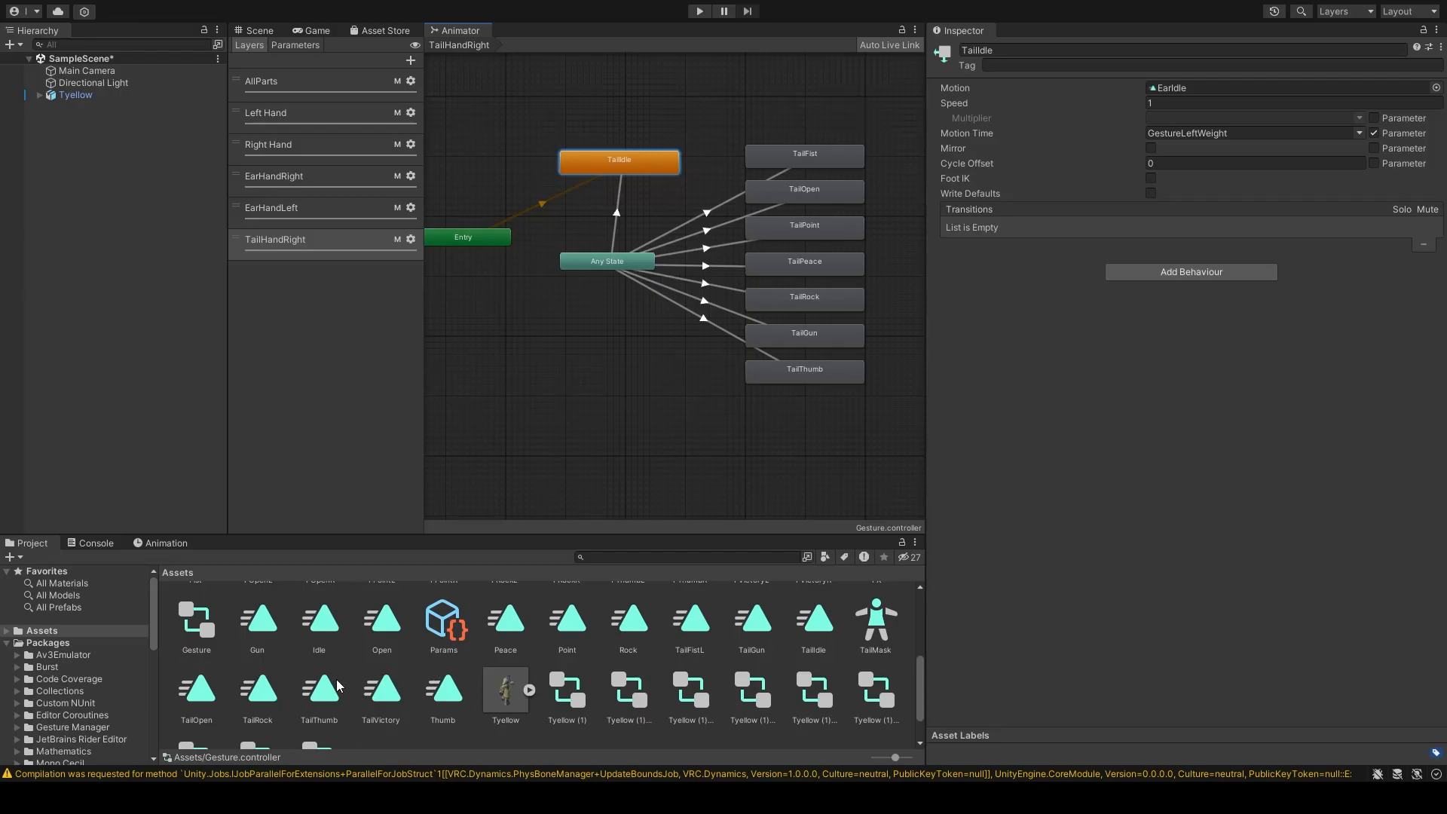
left_click_drag(816, 621, 1176, 89)
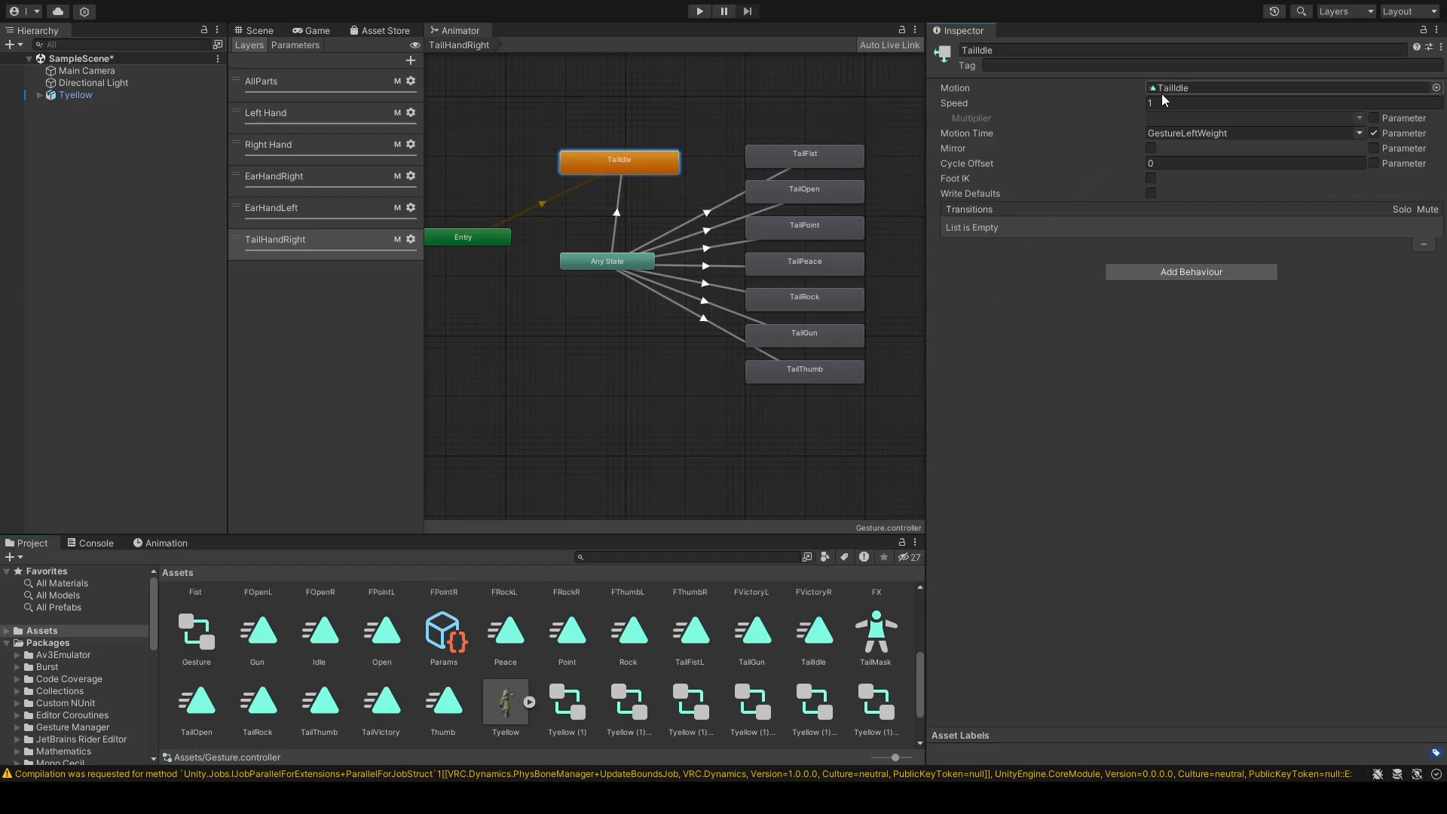
Step: Clear the EarFist motion from the TailFist state and assign the Empty clip instead
left_click(794, 161)
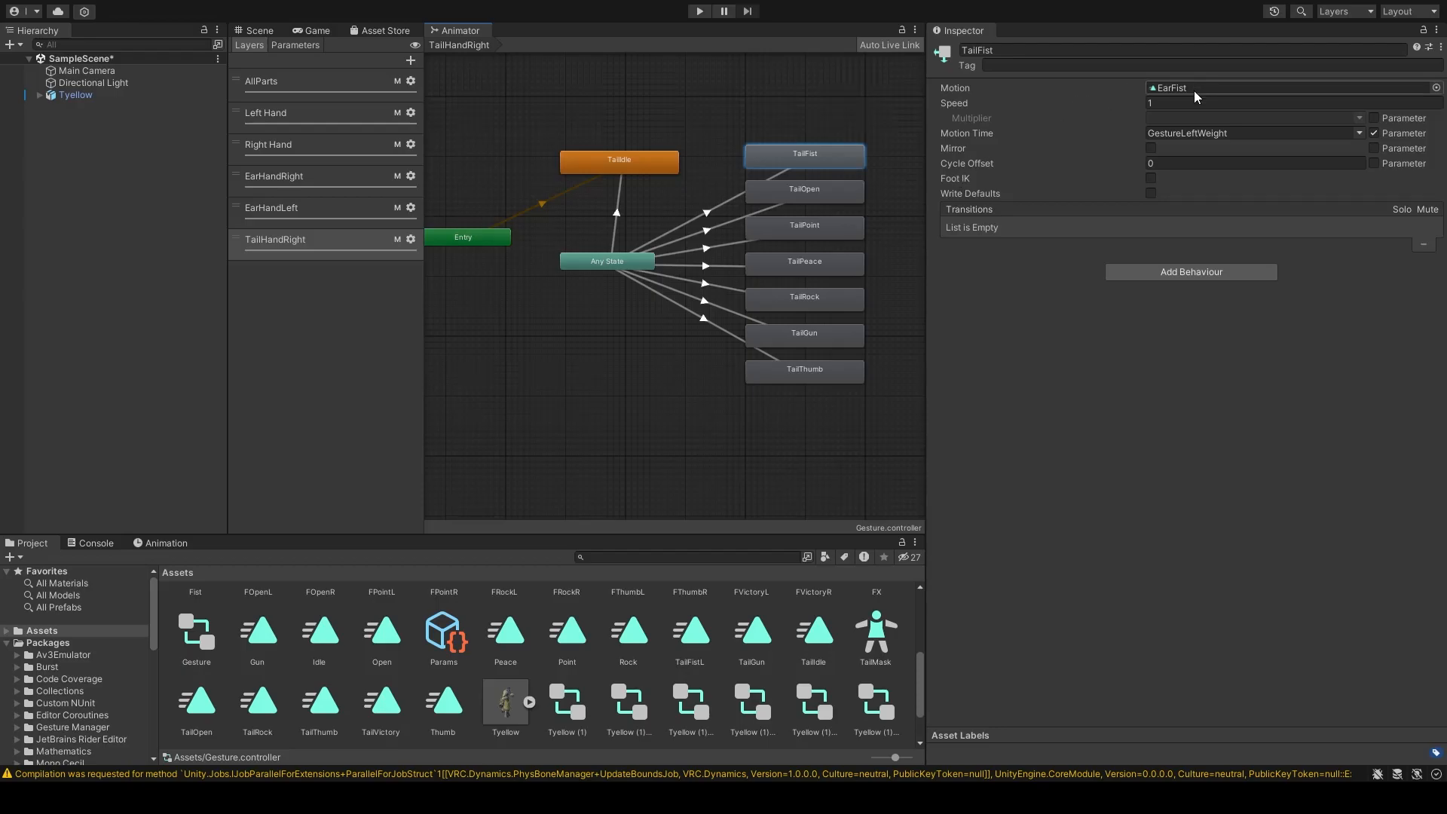
scroll(236, 688, "down", 2)
scroll(236, 687, "up", 2)
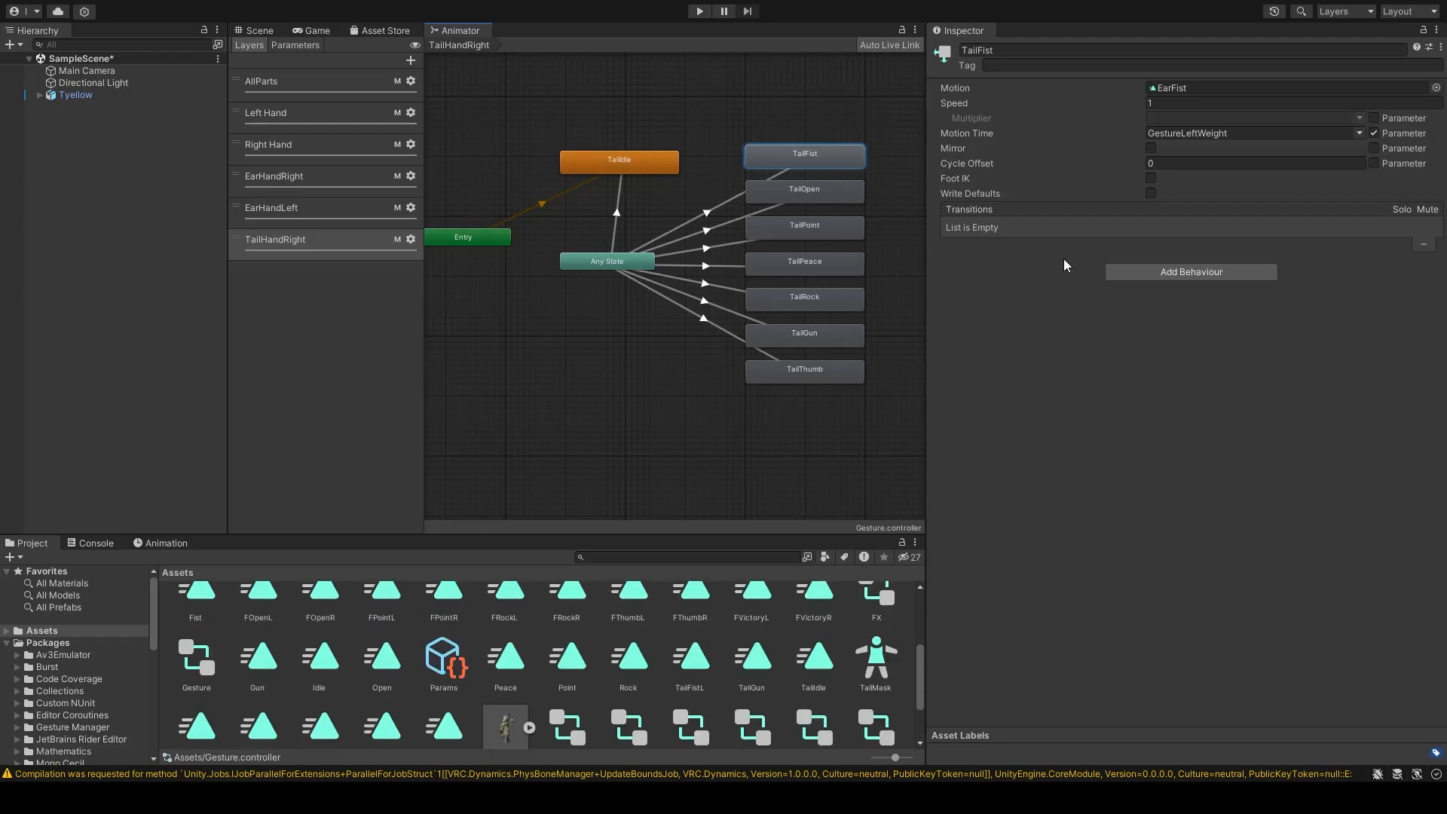
left_click(1194, 88)
key("Delete")
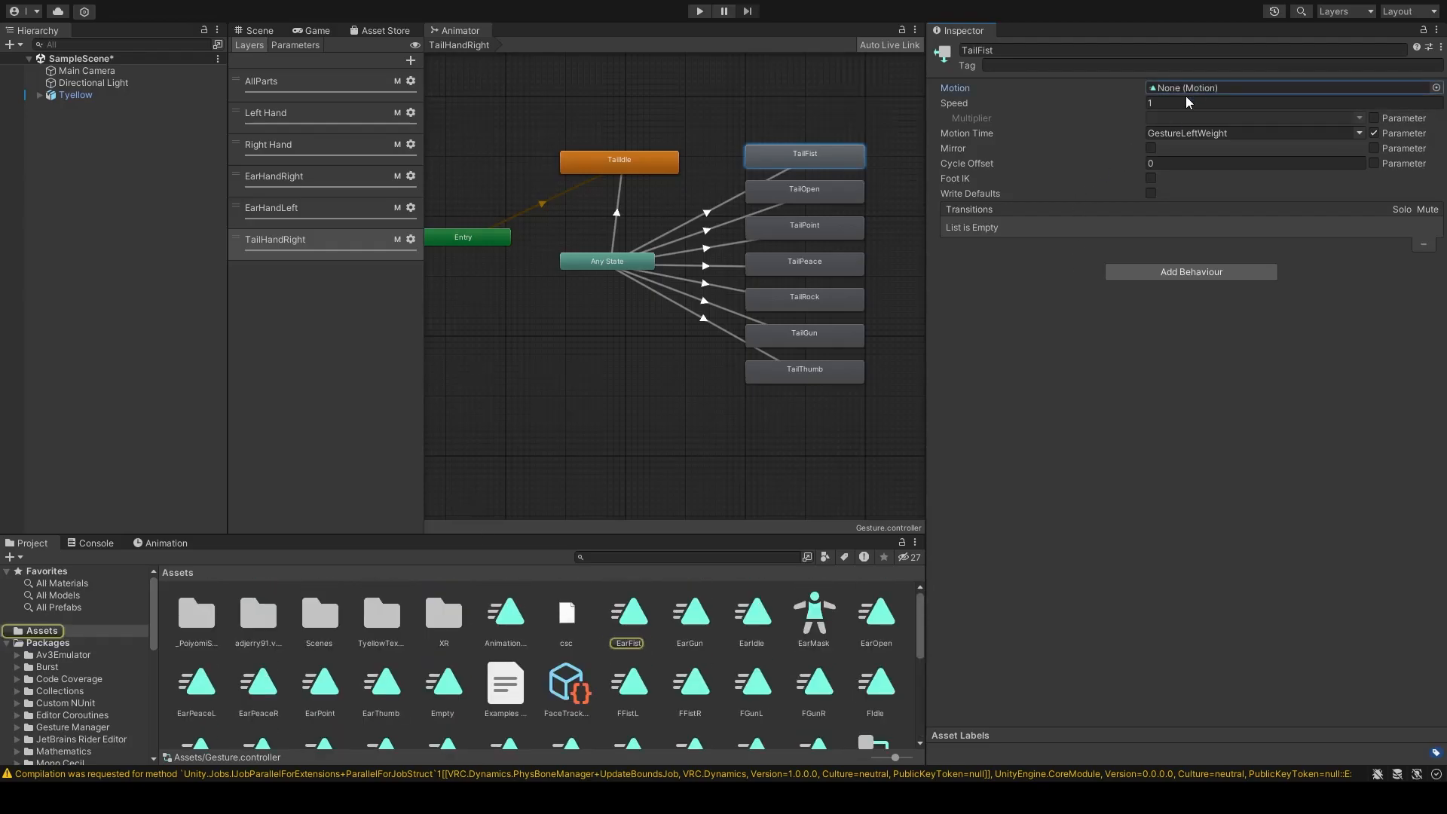
left_click_drag(1159, 110, 1198, 88)
Step: Assign the TailOpen animation clip as the motion of the TailOpen state
scroll(679, 258, "up", 4)
scroll(780, 199, "down", 3)
middle_click_drag(777, 200, 721, 252)
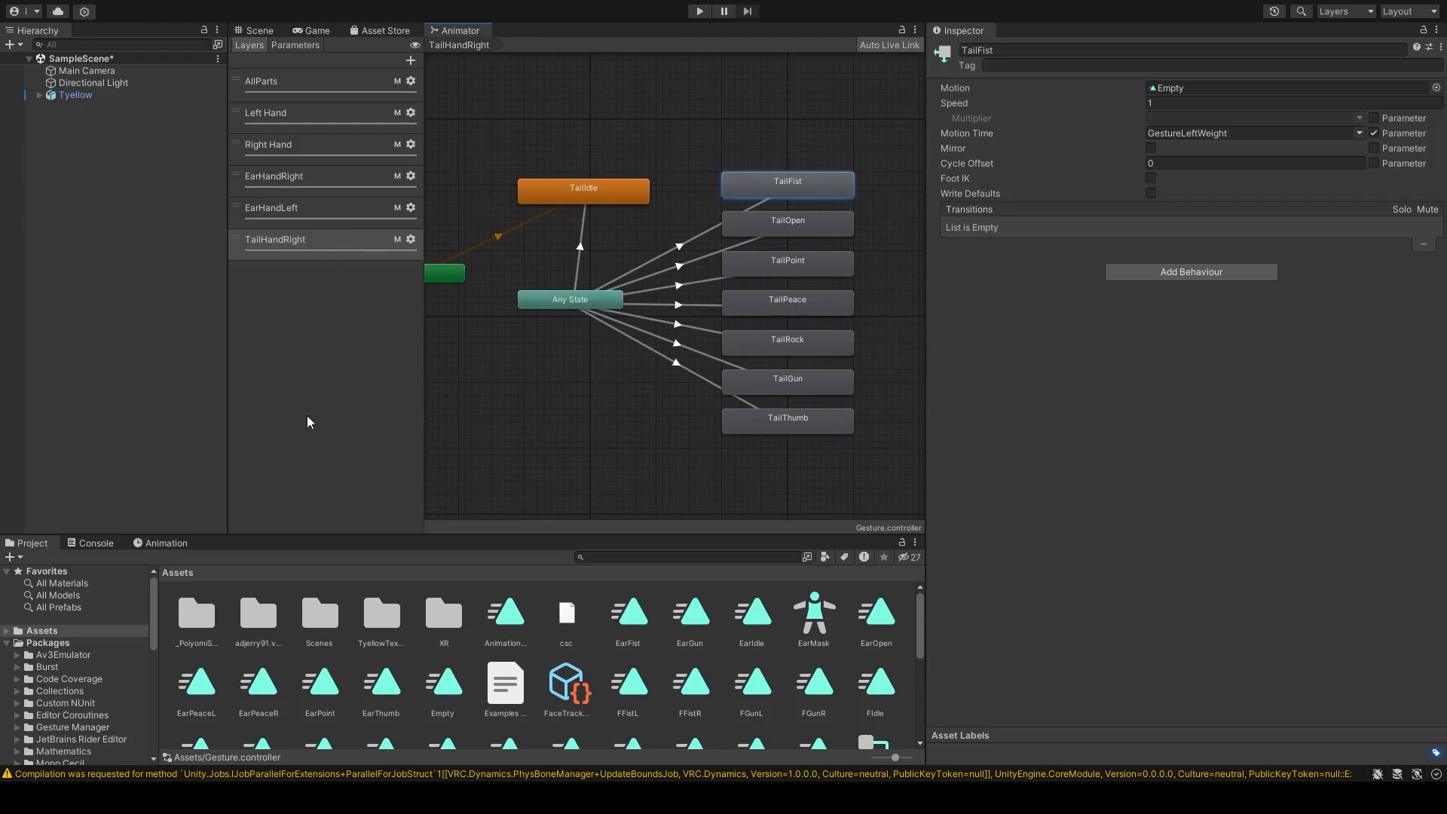
left_click(835, 220)
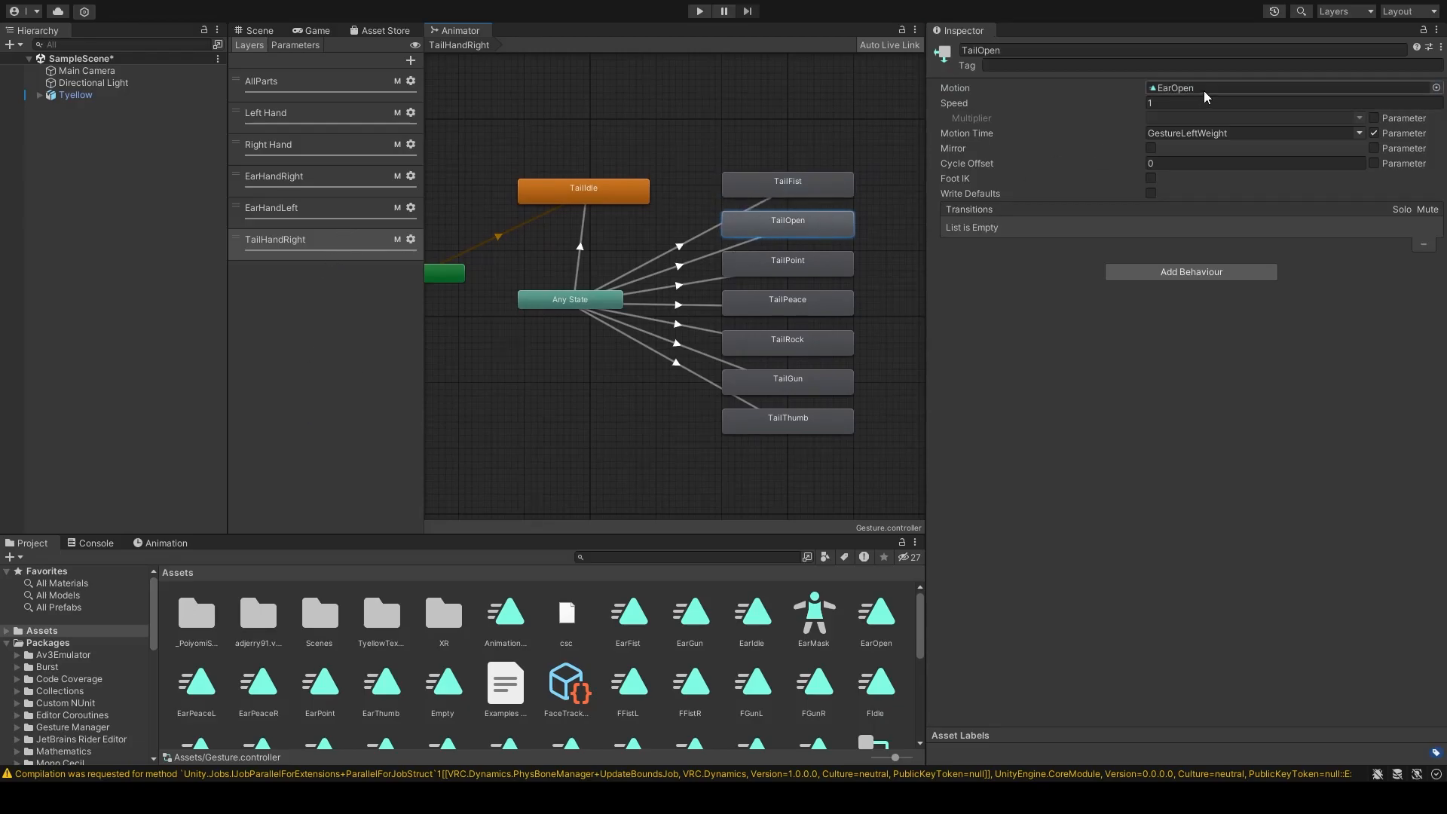
scroll(670, 643, "down", 5)
scroll(496, 668, "up", 2)
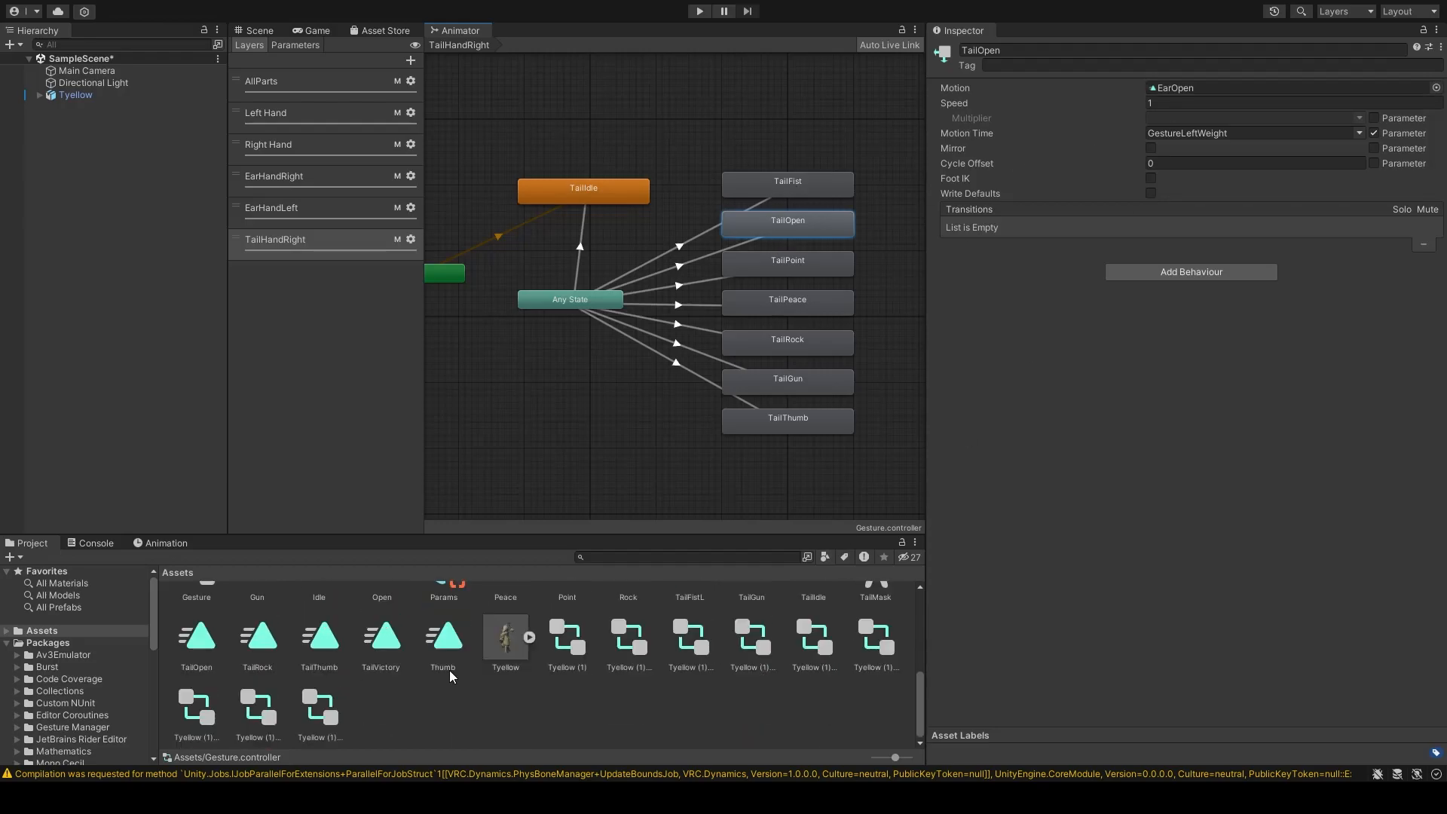
scroll(203, 692, "down", 1)
left_click_drag(186, 685, 1243, 89)
Step: Assign the TailVictory clip to the TailPeace state and the TailRock clip to the TailRock state
left_click(777, 265)
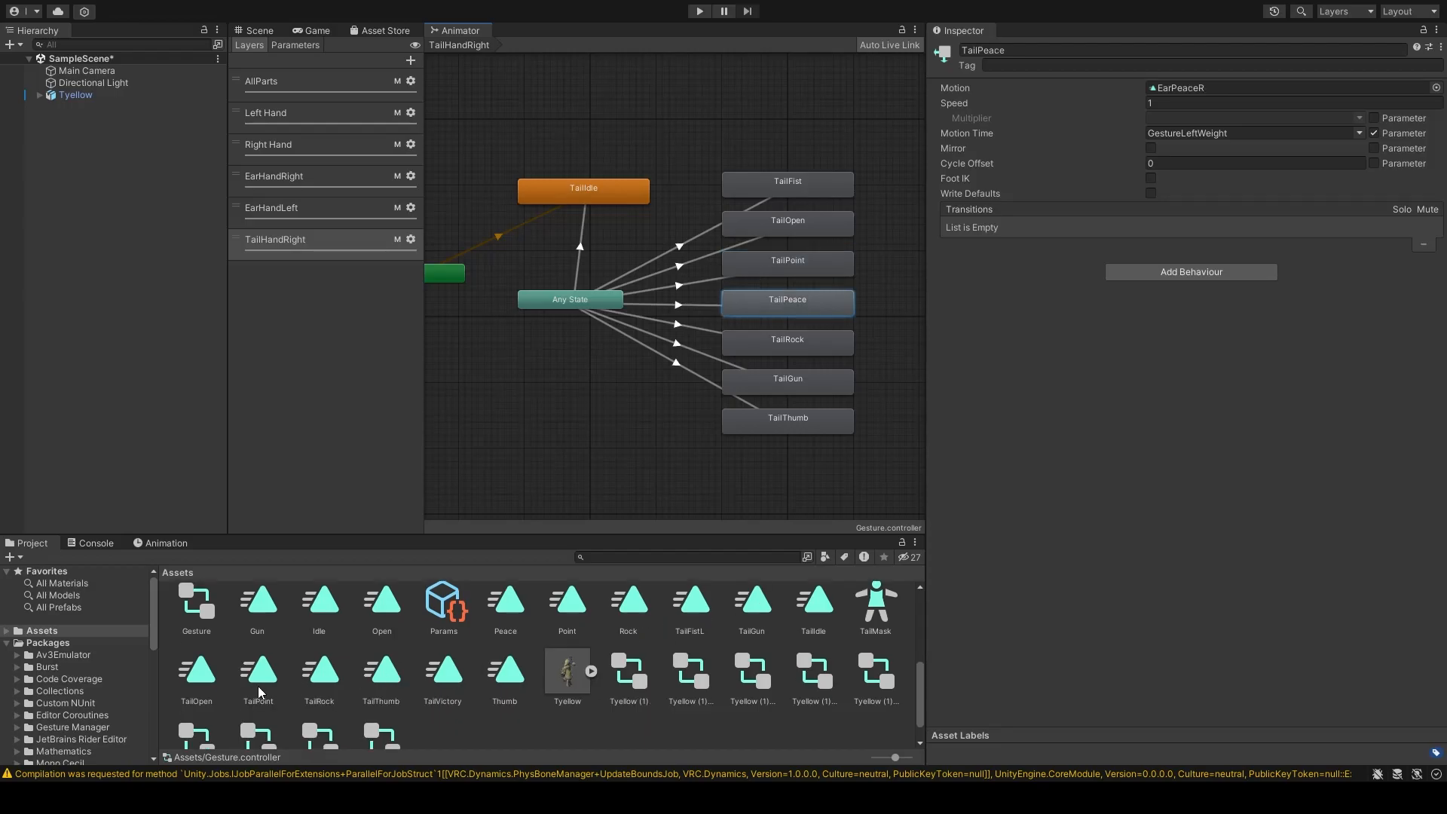
left_click_drag(433, 688, 1256, 94)
left_click(827, 348)
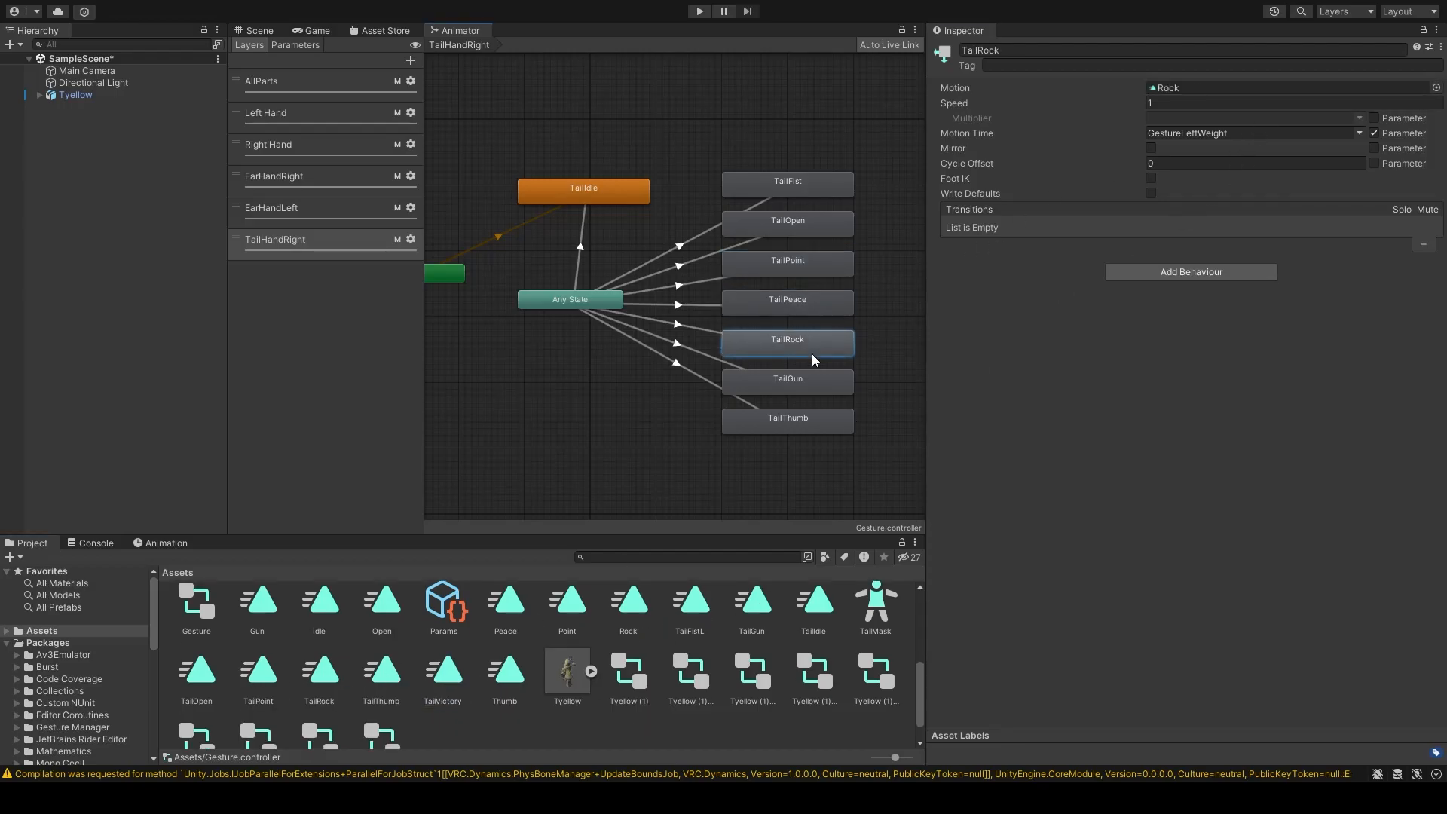
left_click_drag(319, 673, 1211, 89)
Step: Assign the TailGun clip to the TailGun state and the TailThumb clip to the TailThumb state
left_click(837, 381)
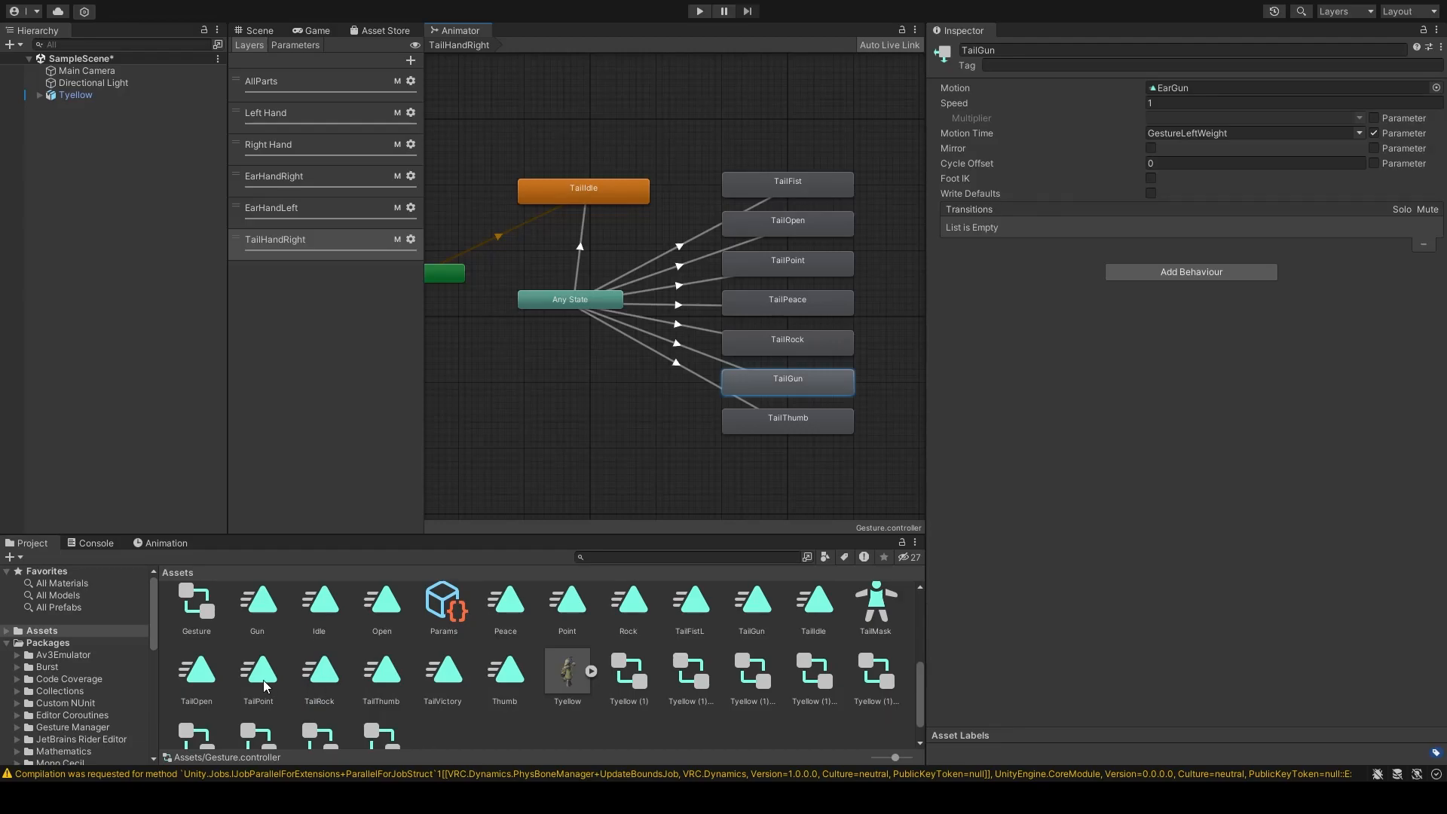
left_click_drag(743, 614, 1243, 90)
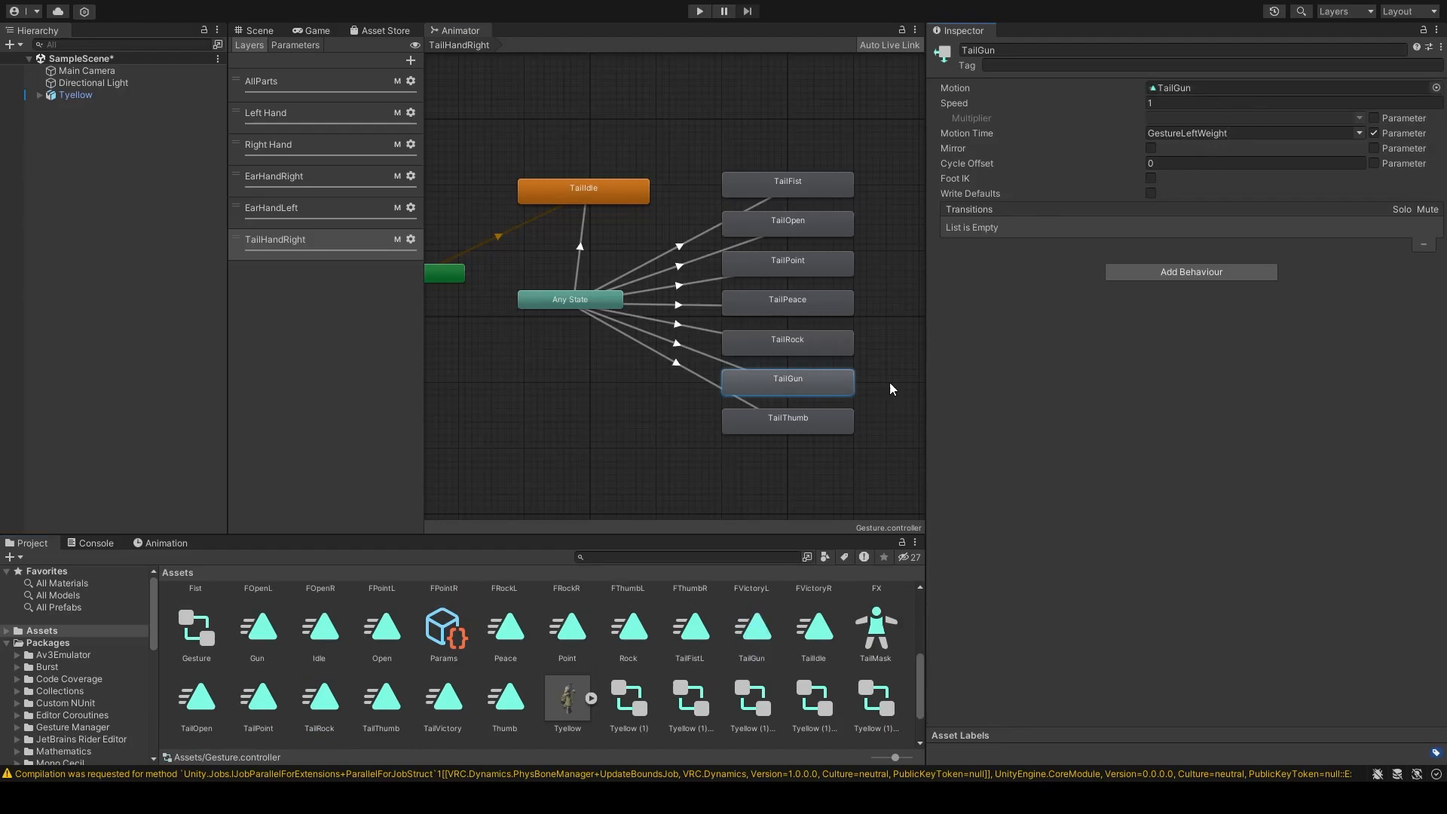
left_click(780, 426)
scroll(453, 707, "down", 2)
left_click_drag(382, 653, 1249, 88)
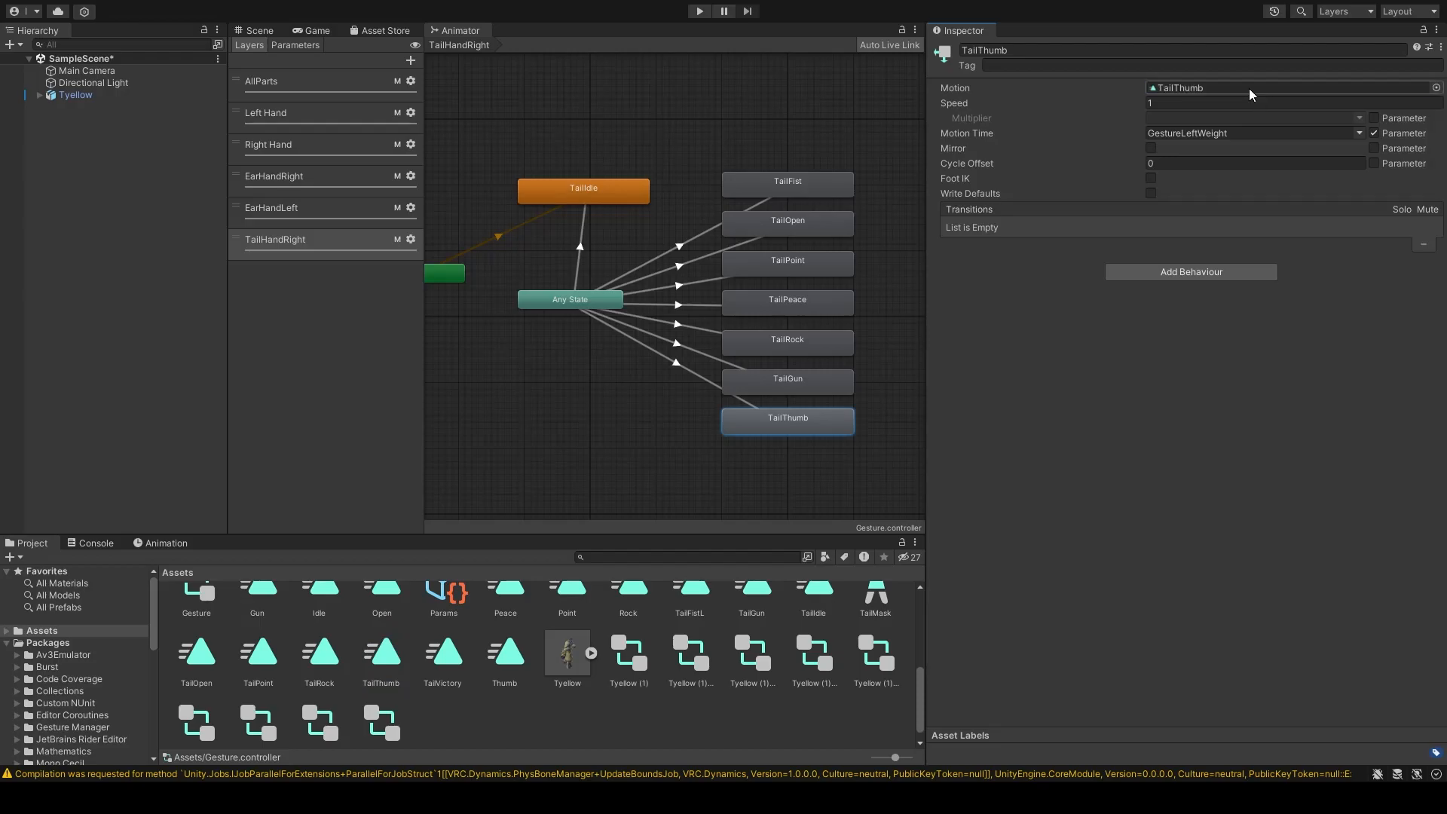
Step: Check the gesture condition of each transition from Any State to the tail states in TailHandRight
left_click(591, 245)
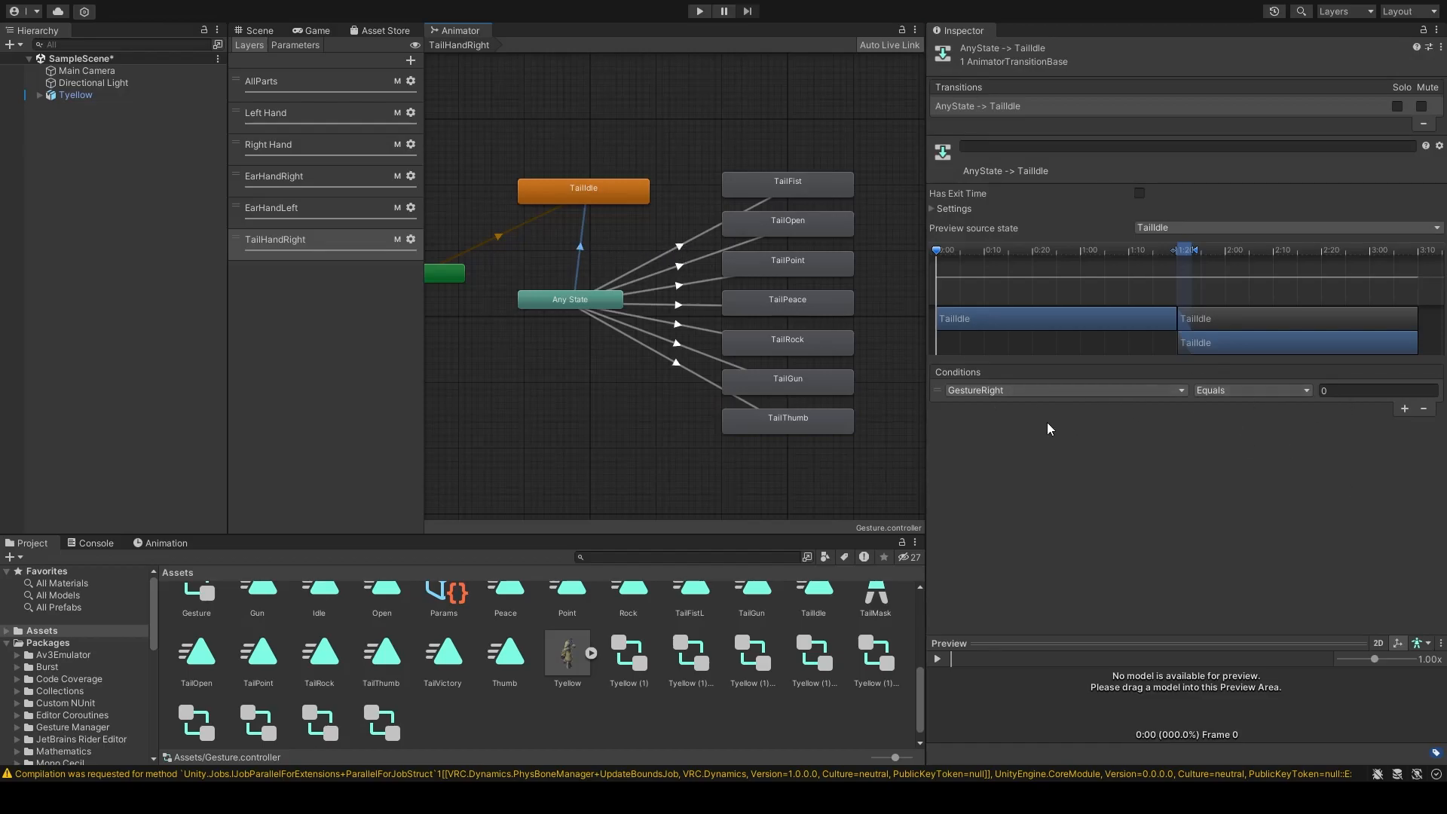
left_click(681, 245)
left_click(683, 275)
left_click(679, 267)
left_click(676, 287)
left_click(676, 306)
left_click(677, 326)
left_click(676, 345)
left_click(675, 364)
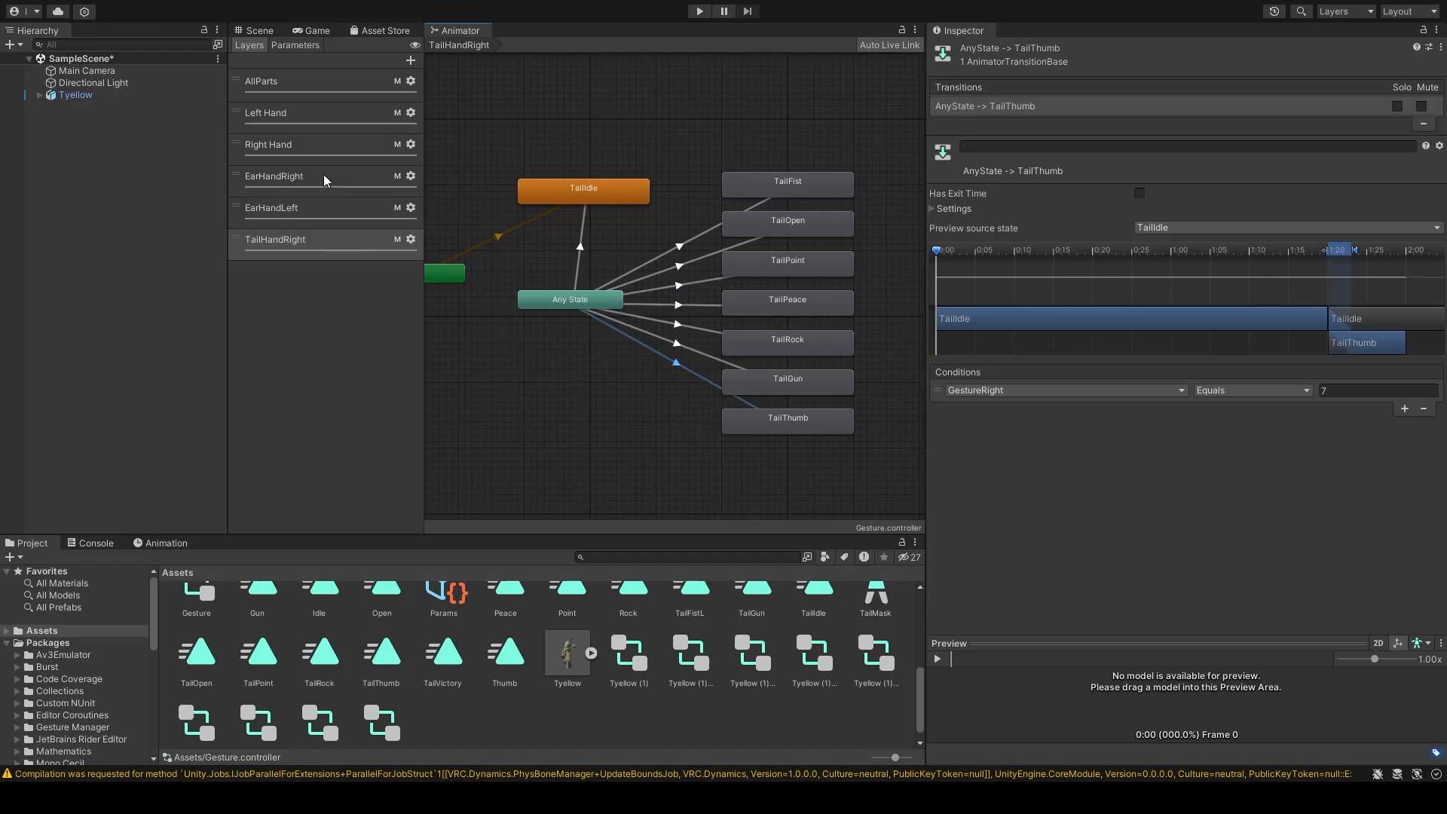
Step: Move the Exit node away from the states in the EarHandLeft layer, and select all its ear states and transitions for copying
left_click(328, 206)
scroll(673, 311, "down", 2)
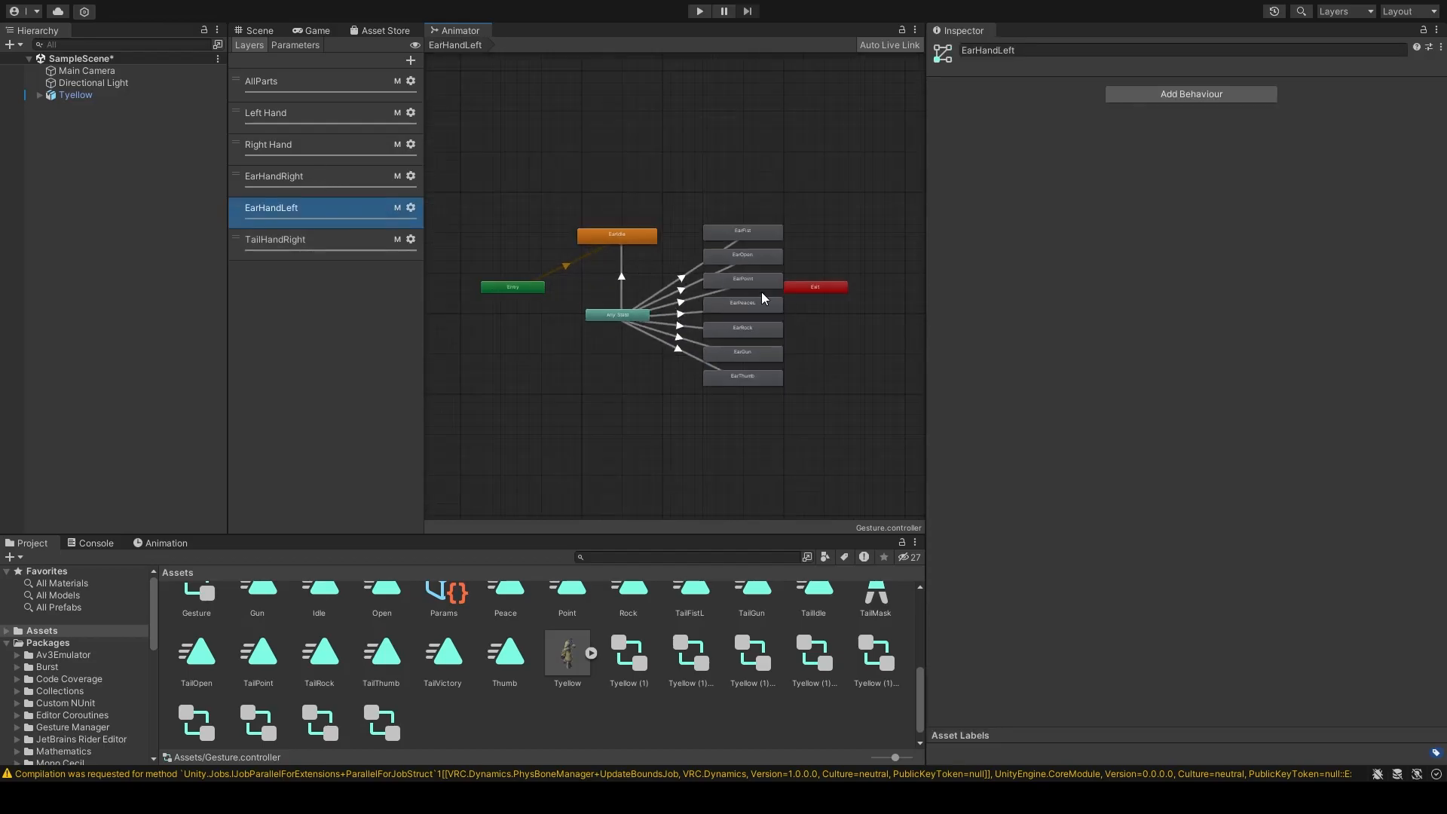
left_click(862, 289)
left_click_drag(862, 294, 897, 292)
left_click_drag(629, 160, 743, 425)
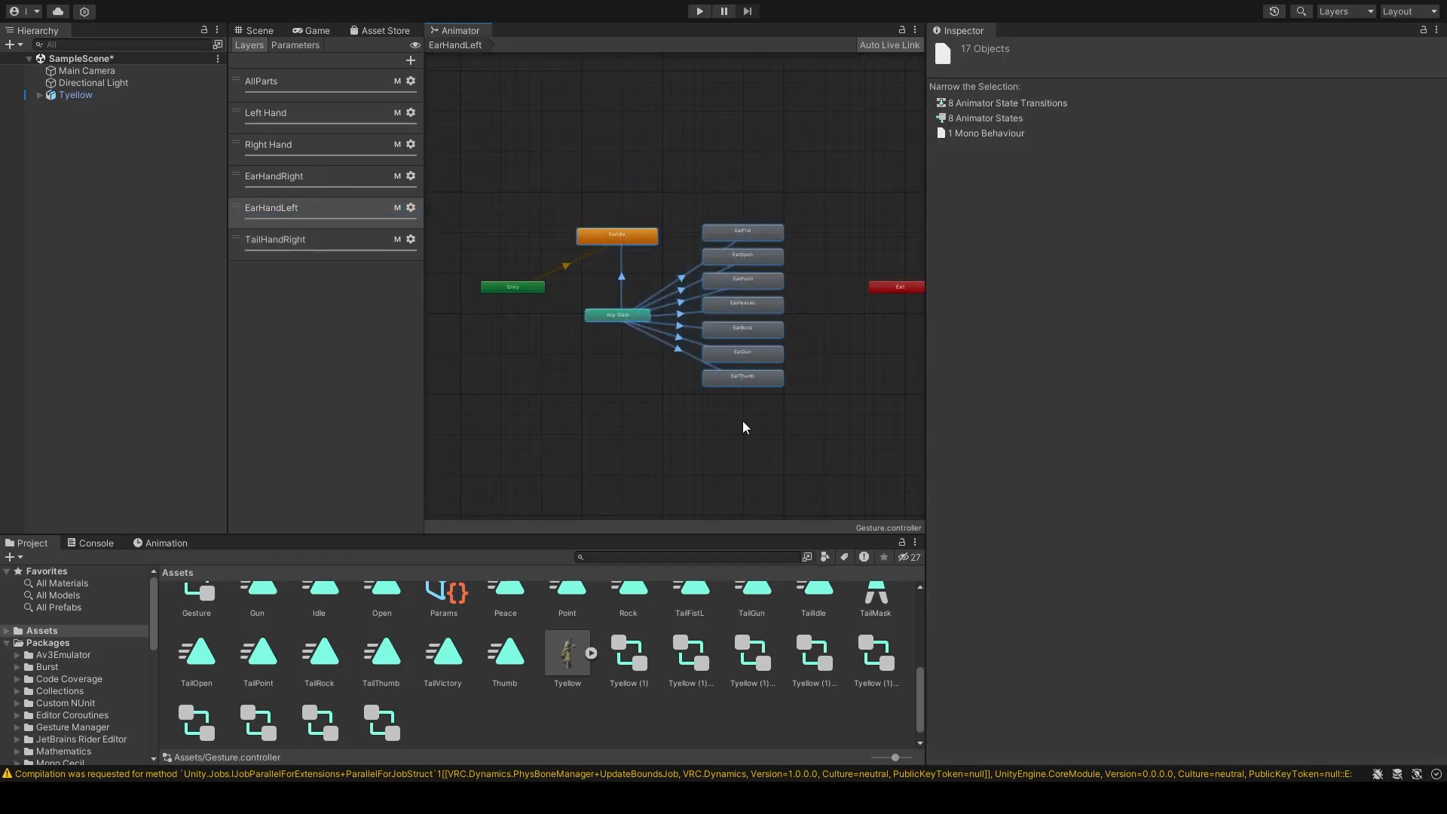
Step: Add a new layer named TailHandLeft to the Gesture controller and raise its weight to full in the layer settings
left_click(411, 60)
type("Tail")
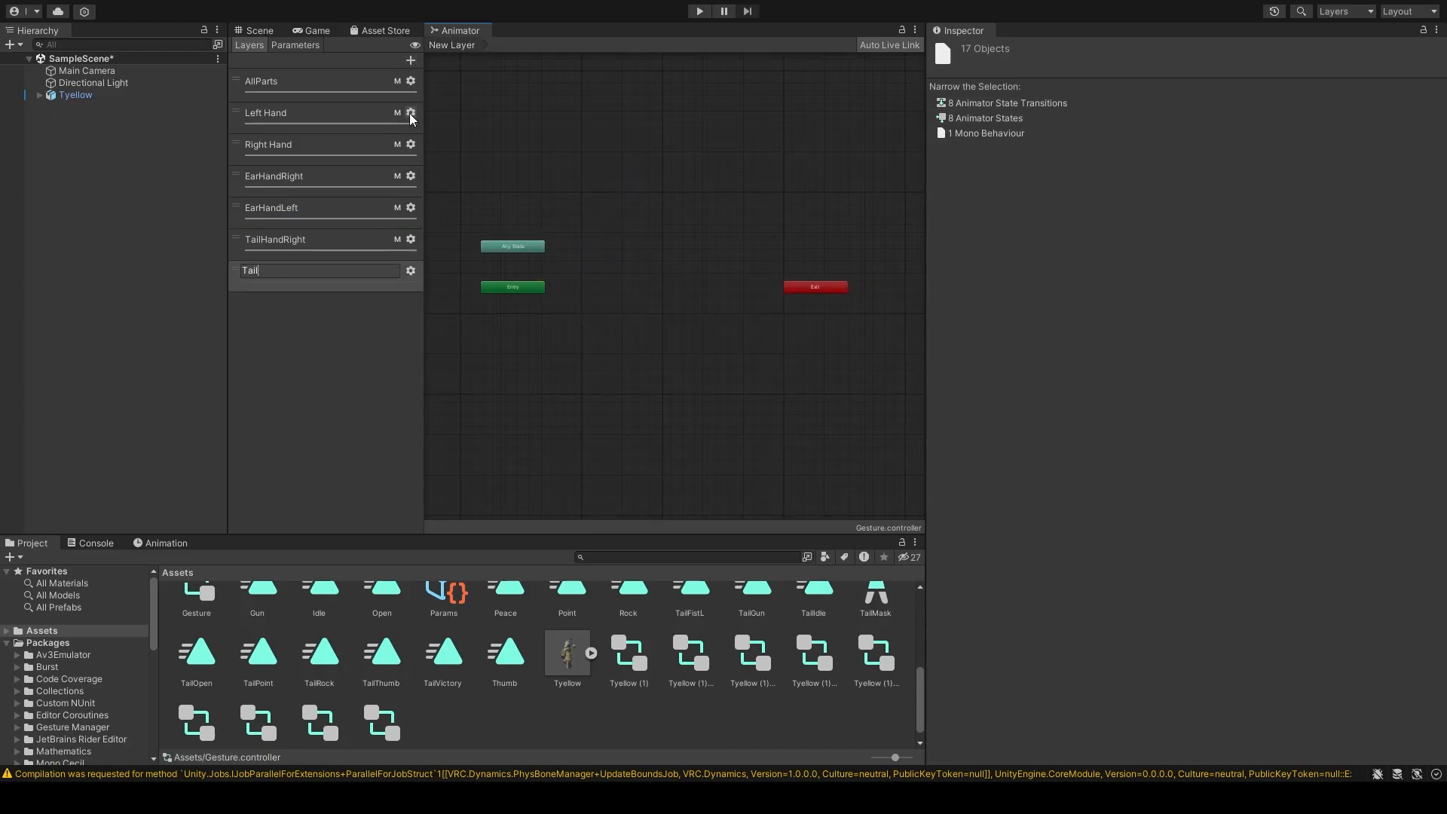
type("HandLeft")
key("Return")
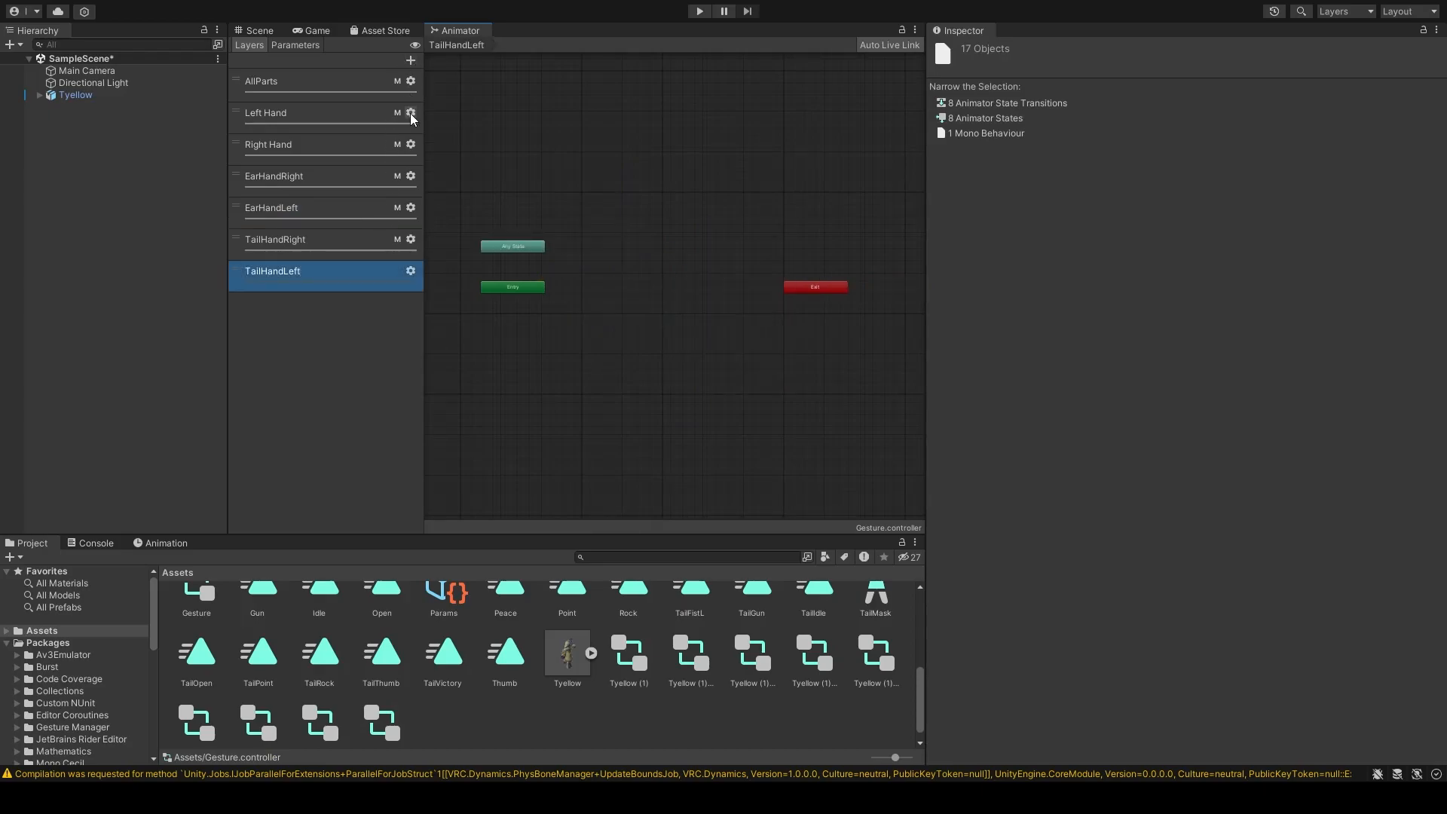
left_click(415, 270)
left_click_drag(514, 283, 599, 274)
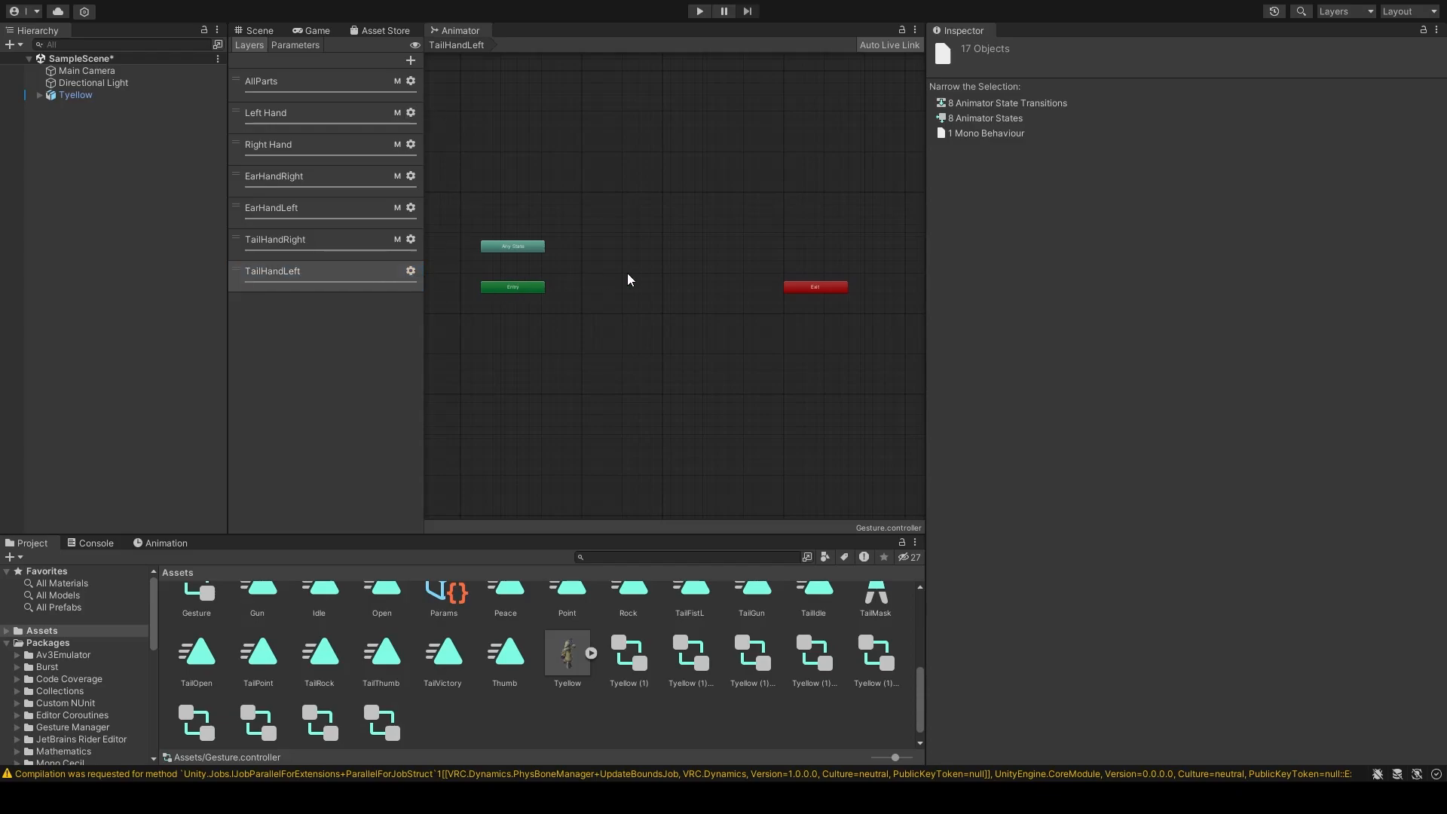
Step: Paste the copied EarHandLeft states and transitions into the TailHandLeft layer
left_click(508, 385)
key("ctrl+v")
left_click_drag(509, 245, 635, 235)
scroll(644, 235, "up", 4)
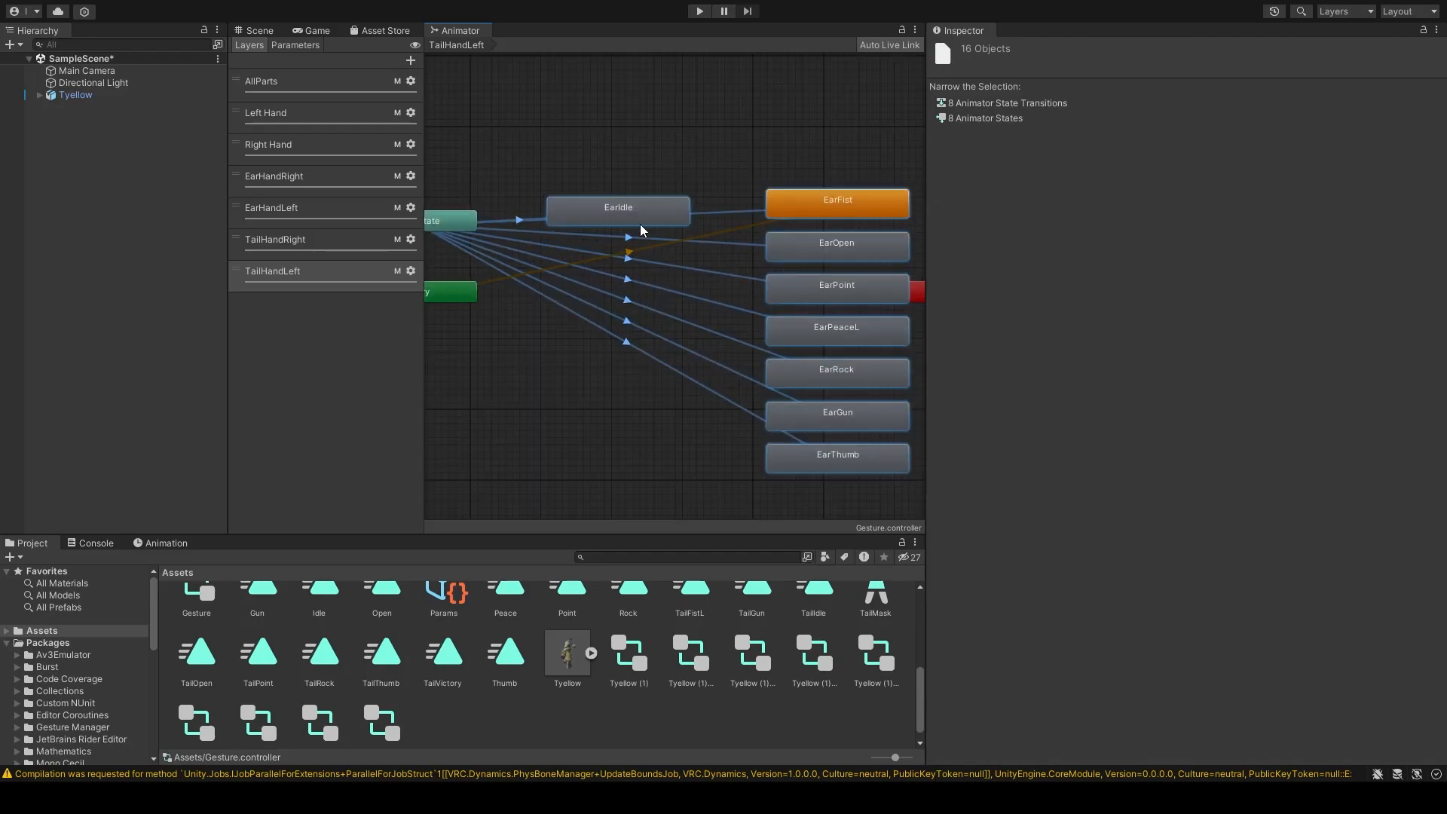
scroll(633, 220, "down", 3)
Step: Make EarIdle the default state of the TailHandLeft layer and move Any State below it
left_click(565, 188)
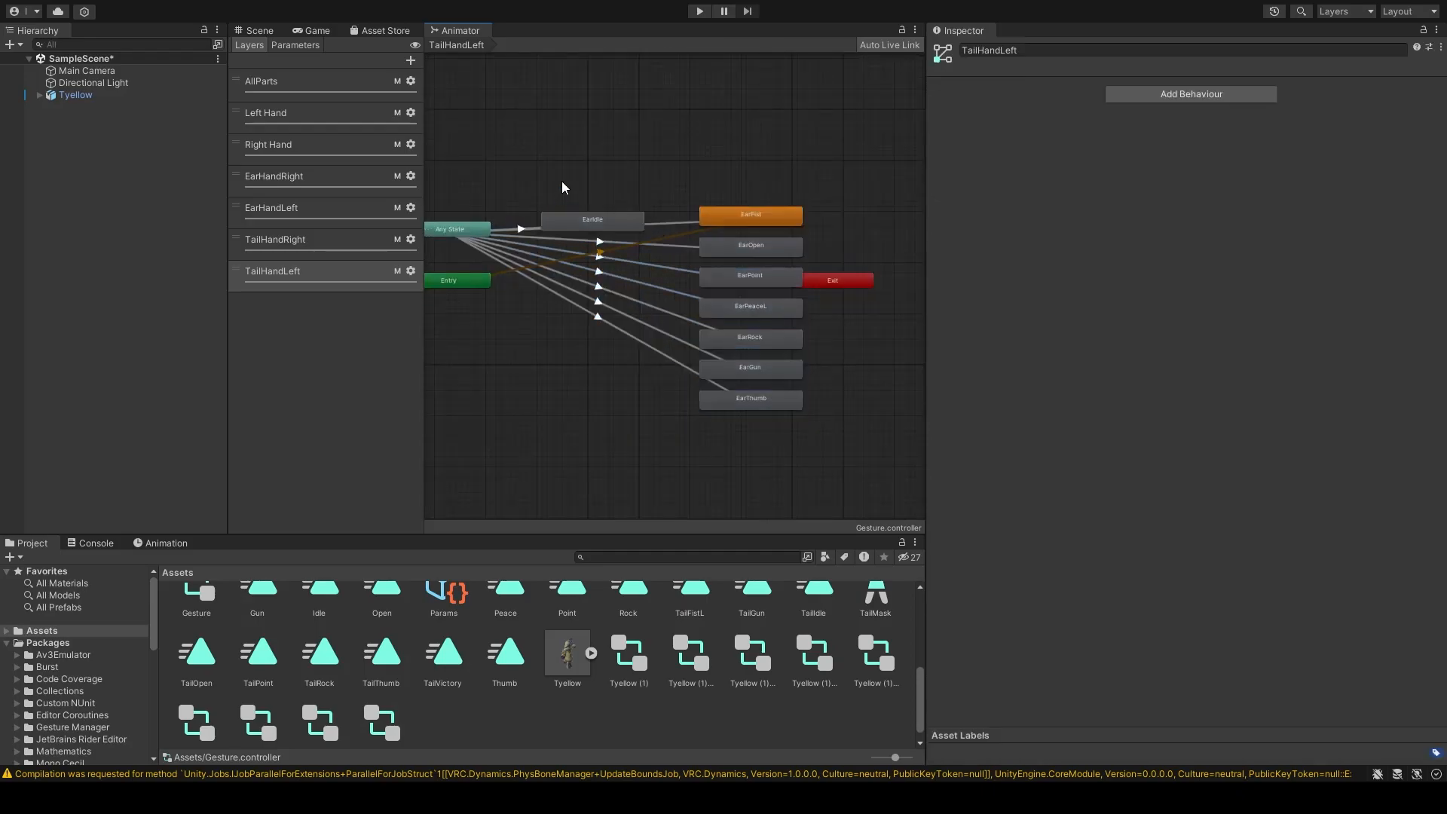
left_click(581, 220)
left_click_drag(462, 232, 567, 318)
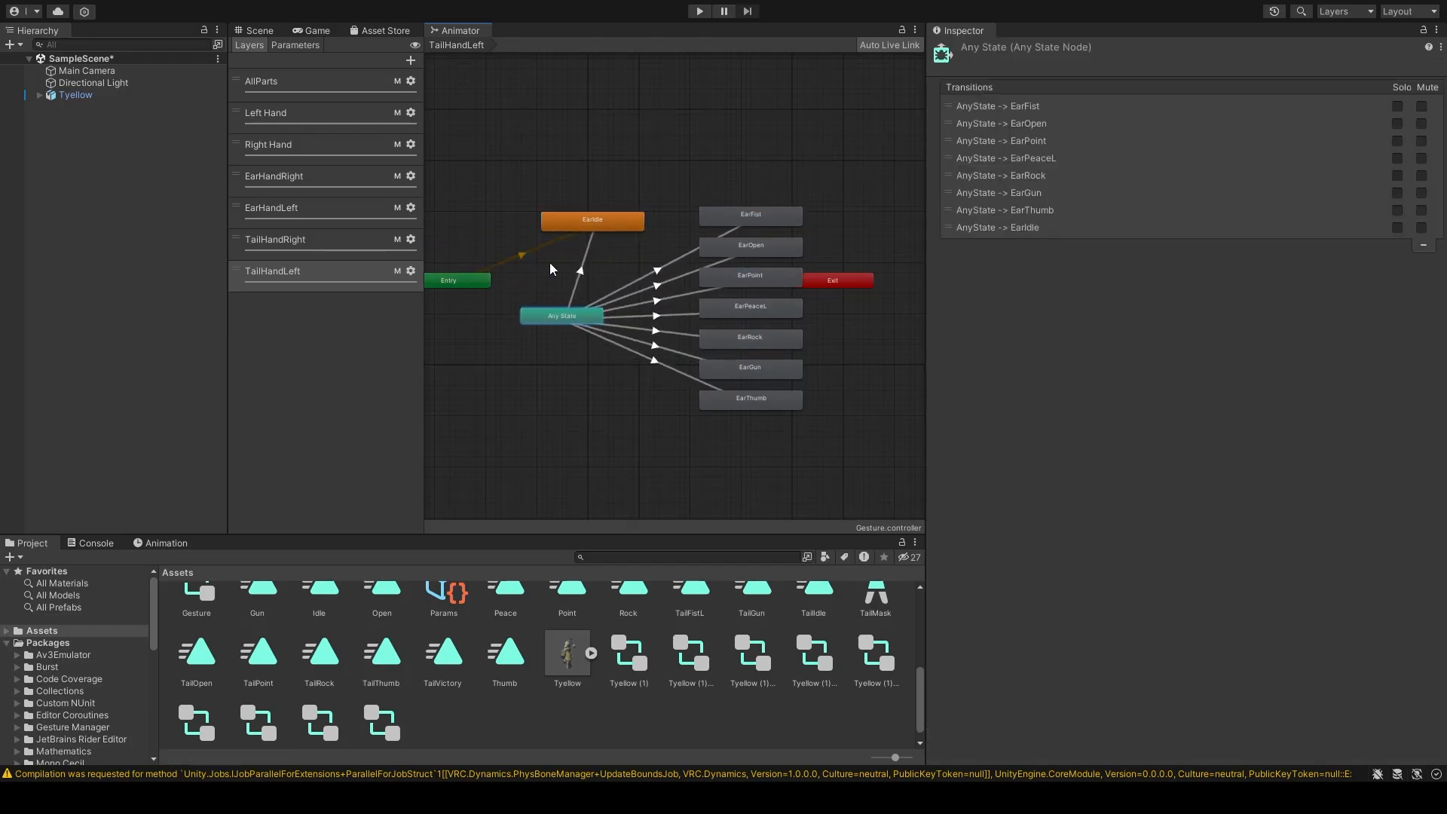
Step: Check the conditions of the transitions from Any State to EarIdle, EarPeaceL, EarRock, EarGun and EarThumb in TailHandLeft
left_click(585, 248)
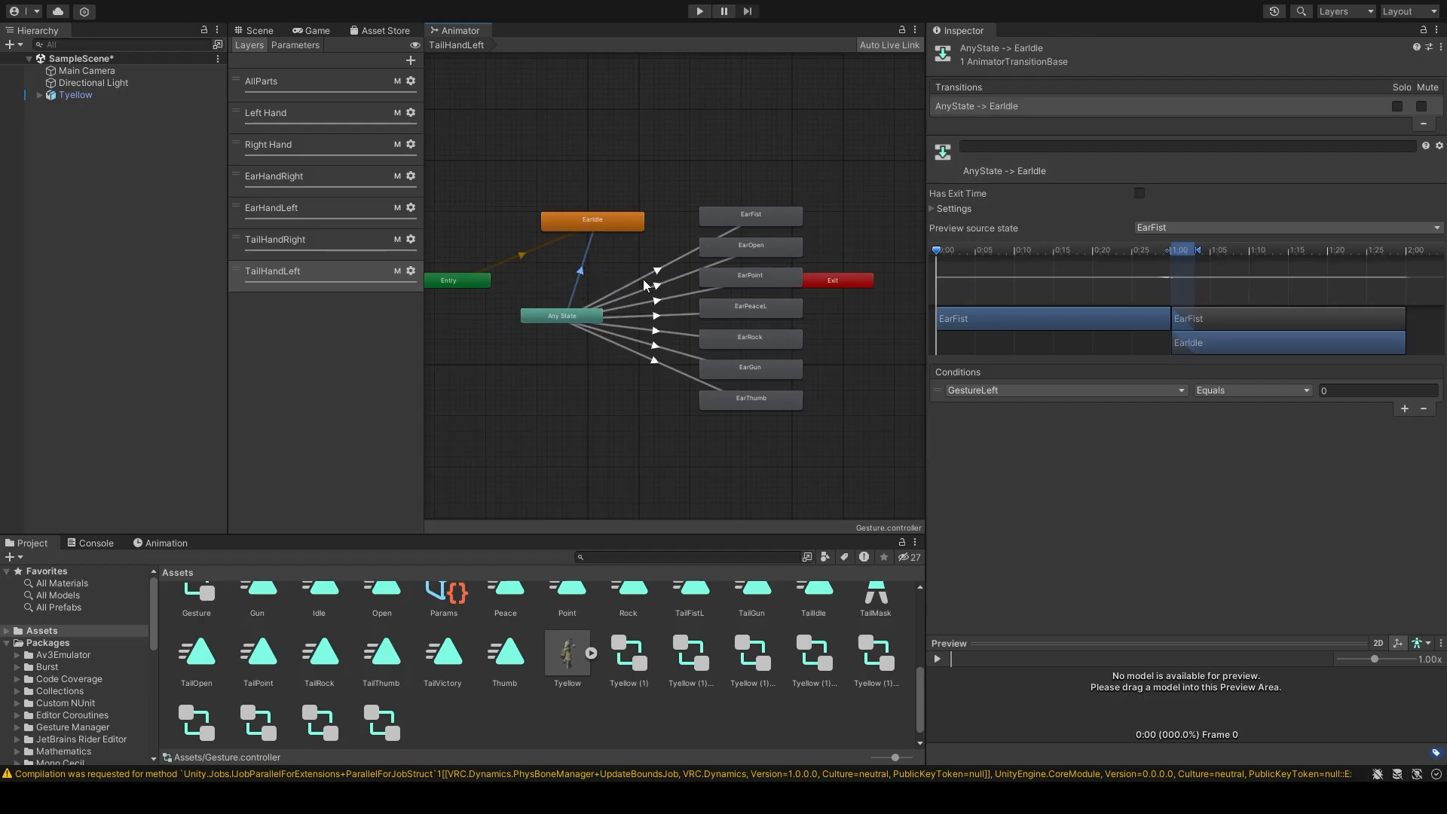
left_click(656, 316)
left_click(655, 331)
left_click(655, 345)
left_click(654, 360)
Step: Rename the TailHandLeft states to TailIdle, TailFistL, TailOpen, TailPoint, TailPeace, TailRock, TailGun and TailThumb, and select TailIdle
left_click(599, 226)
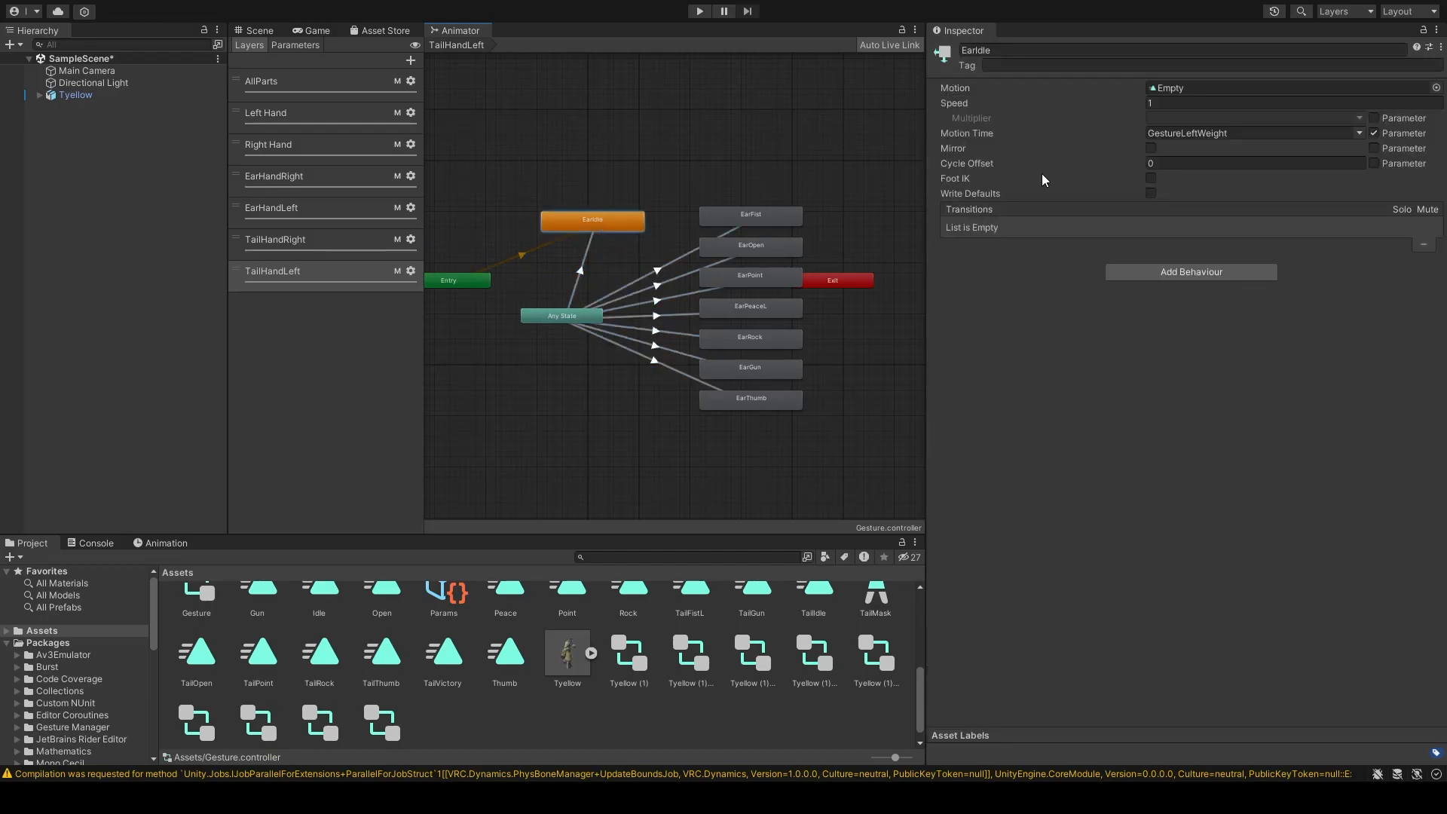
left_click(1059, 50)
type("TailThumb")
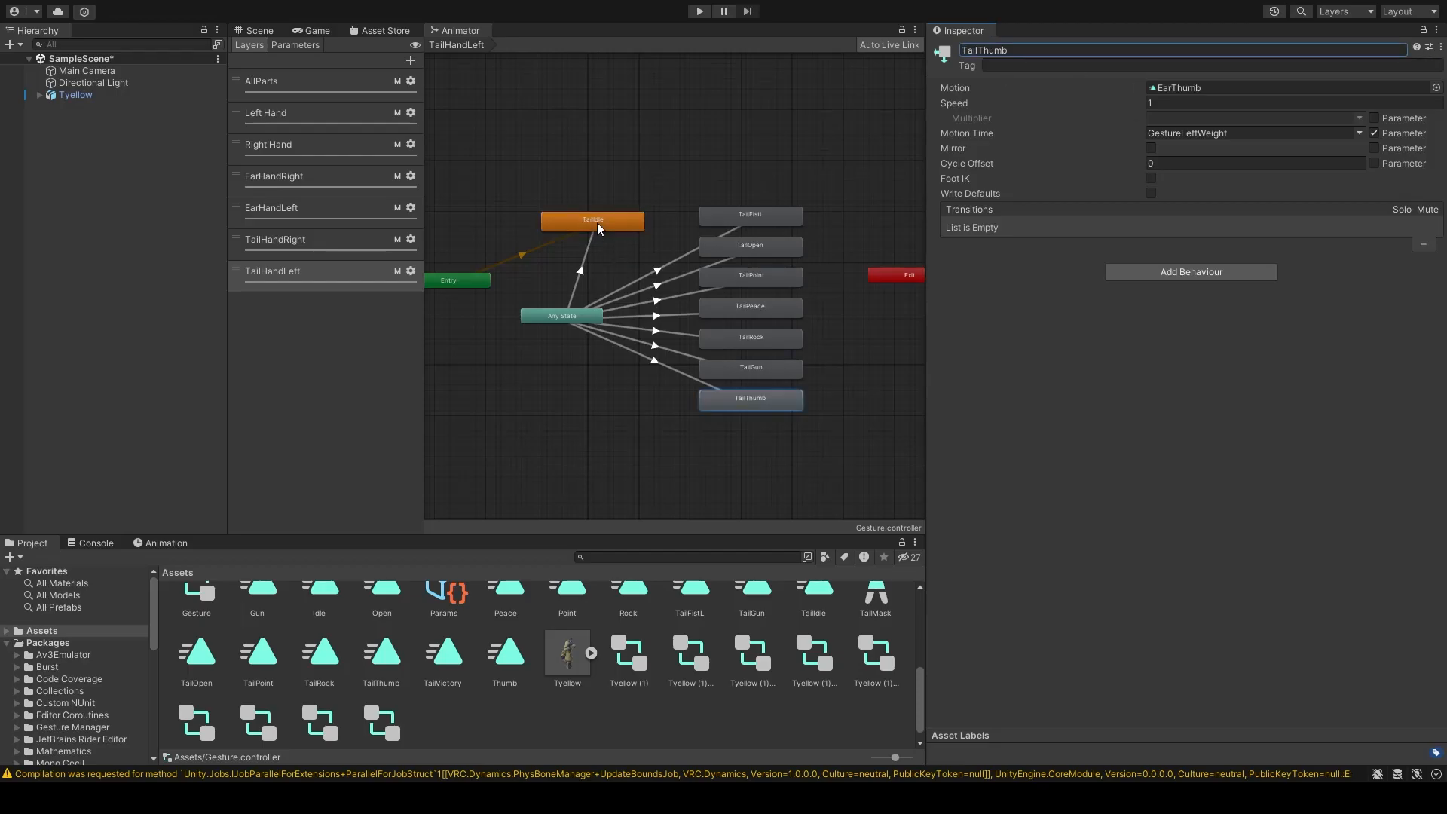
left_click(597, 223)
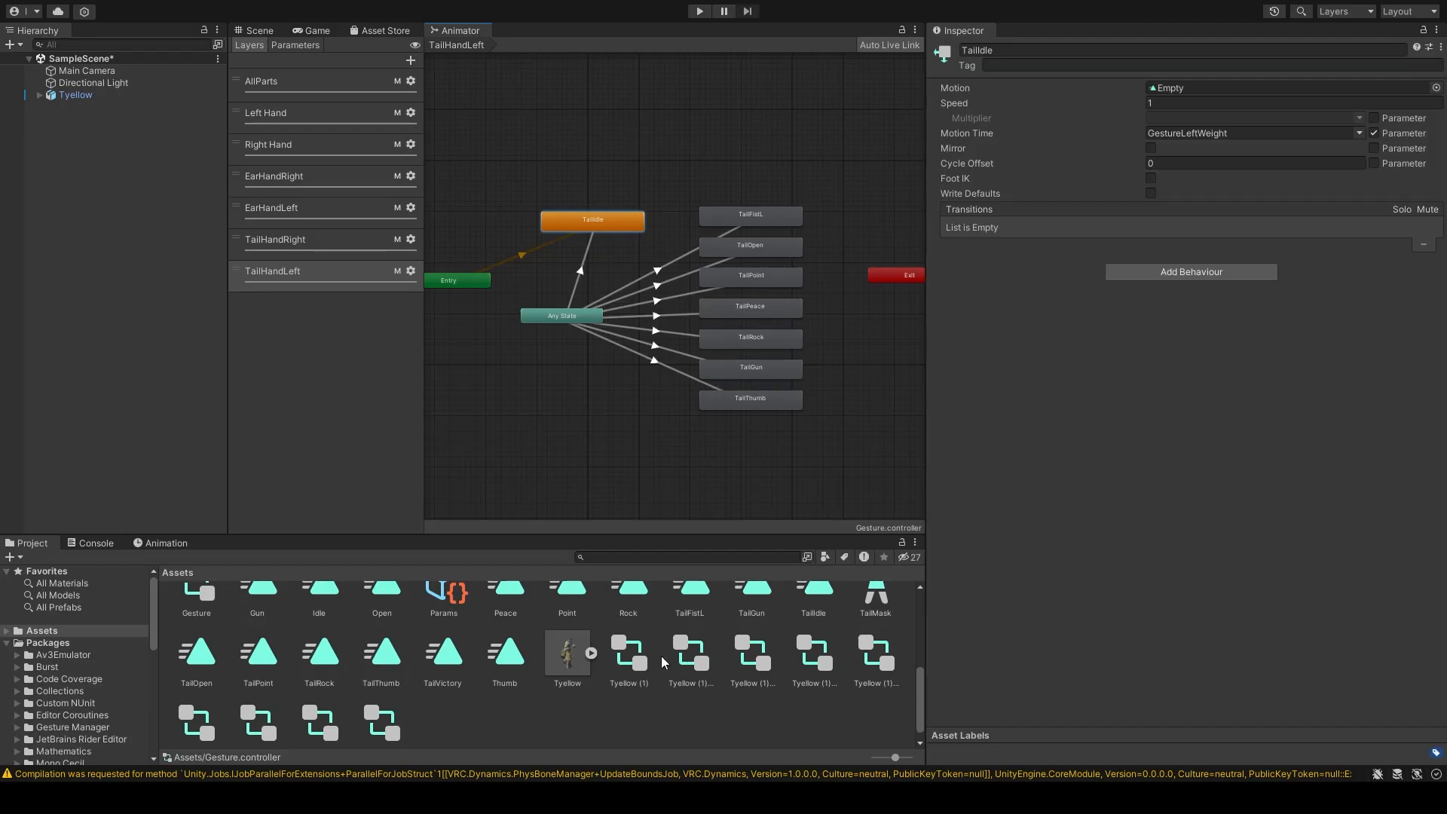
Step: Check the motion of the EarIdle state in the EarHandLeft and EarHandRight layers, and return to the TailHandLeft layer
left_click(332, 241)
left_click(332, 271)
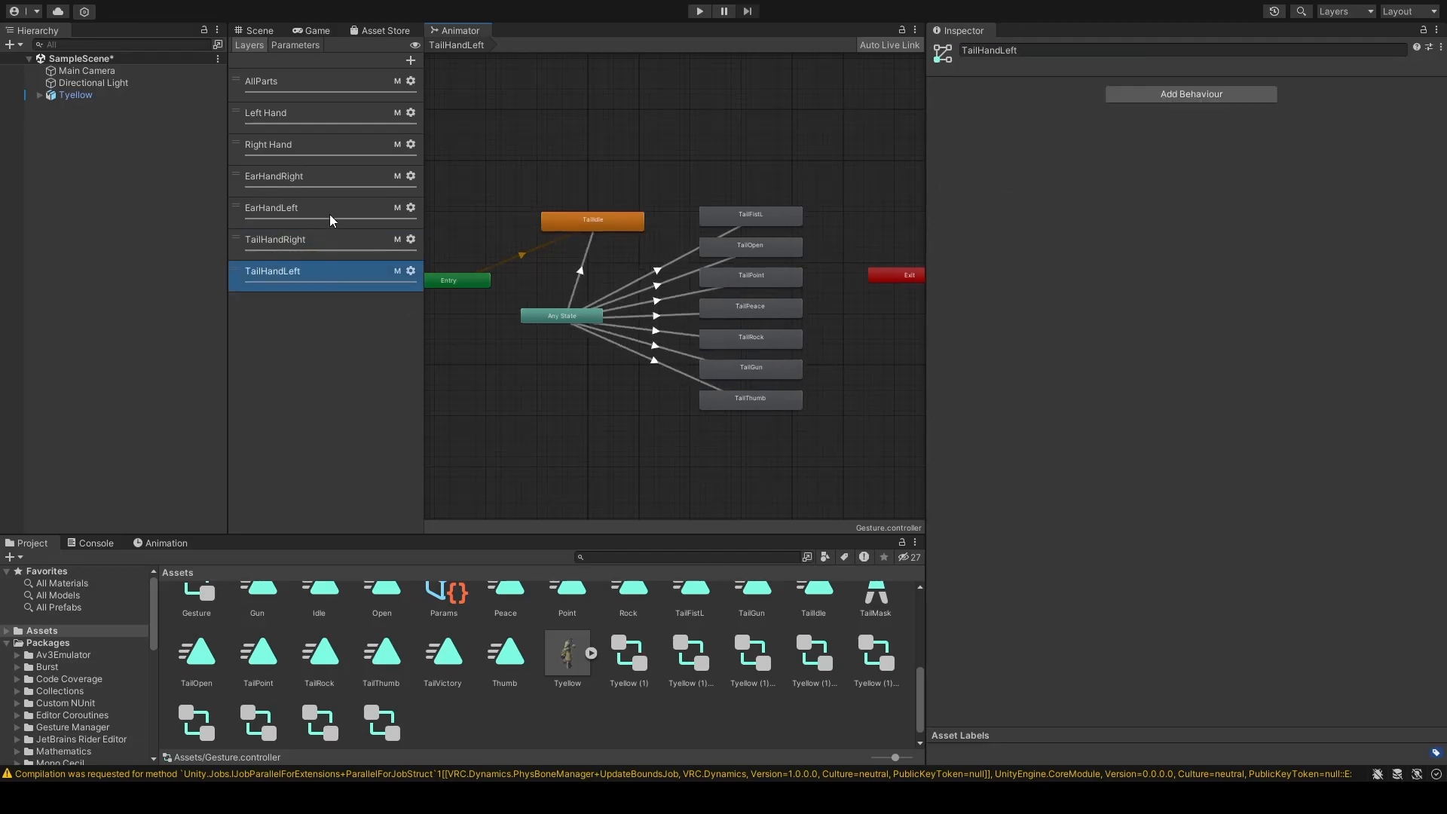
left_click(334, 207)
left_click(333, 179)
left_click(340, 203)
left_click(581, 224)
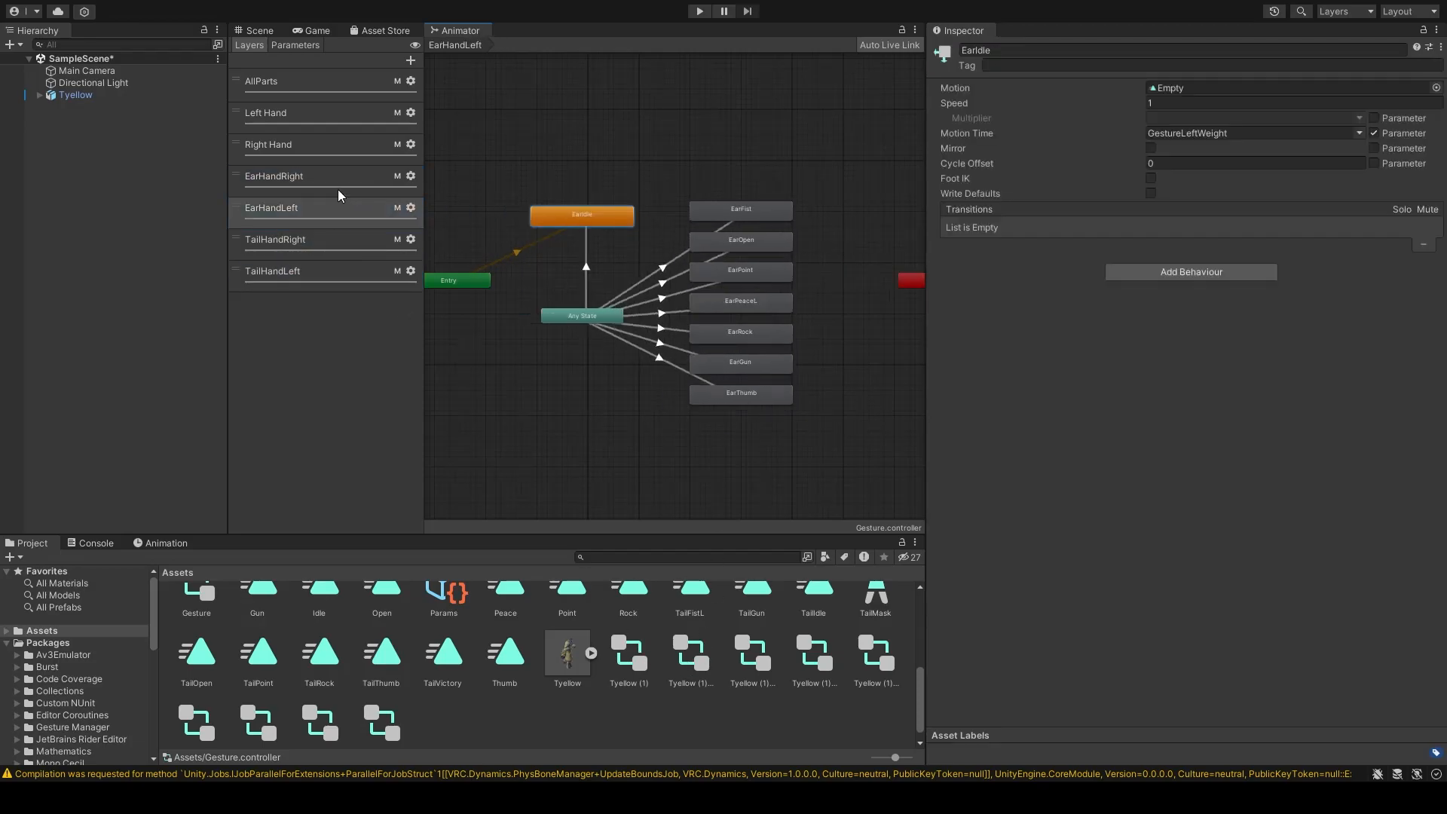
left_click(334, 176)
left_click(546, 224)
left_click(358, 283)
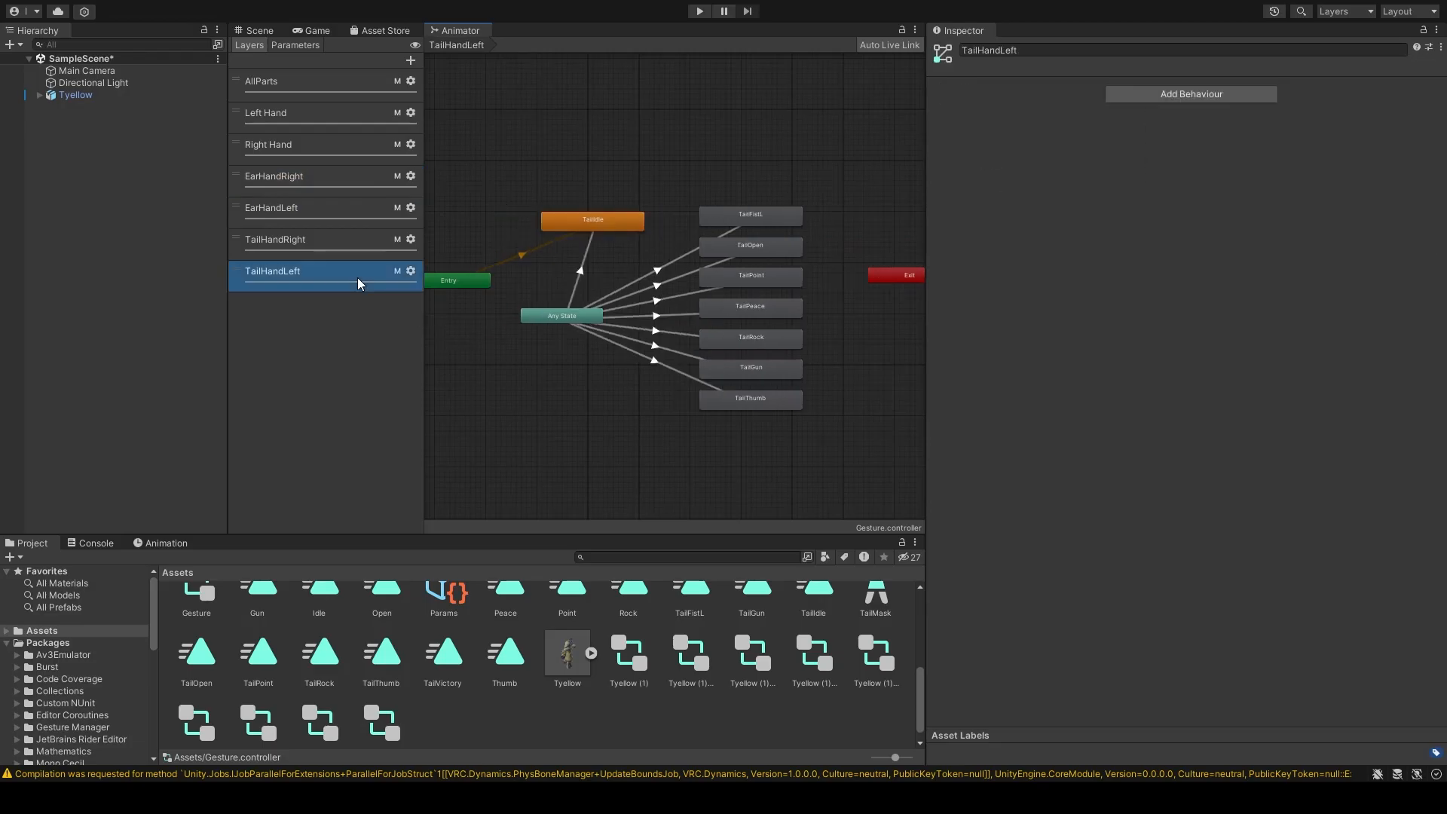
Step: Set the motion of the TailIdle state in the TailHandRight layer to the Empty animation
scroll(618, 292, "up", 5)
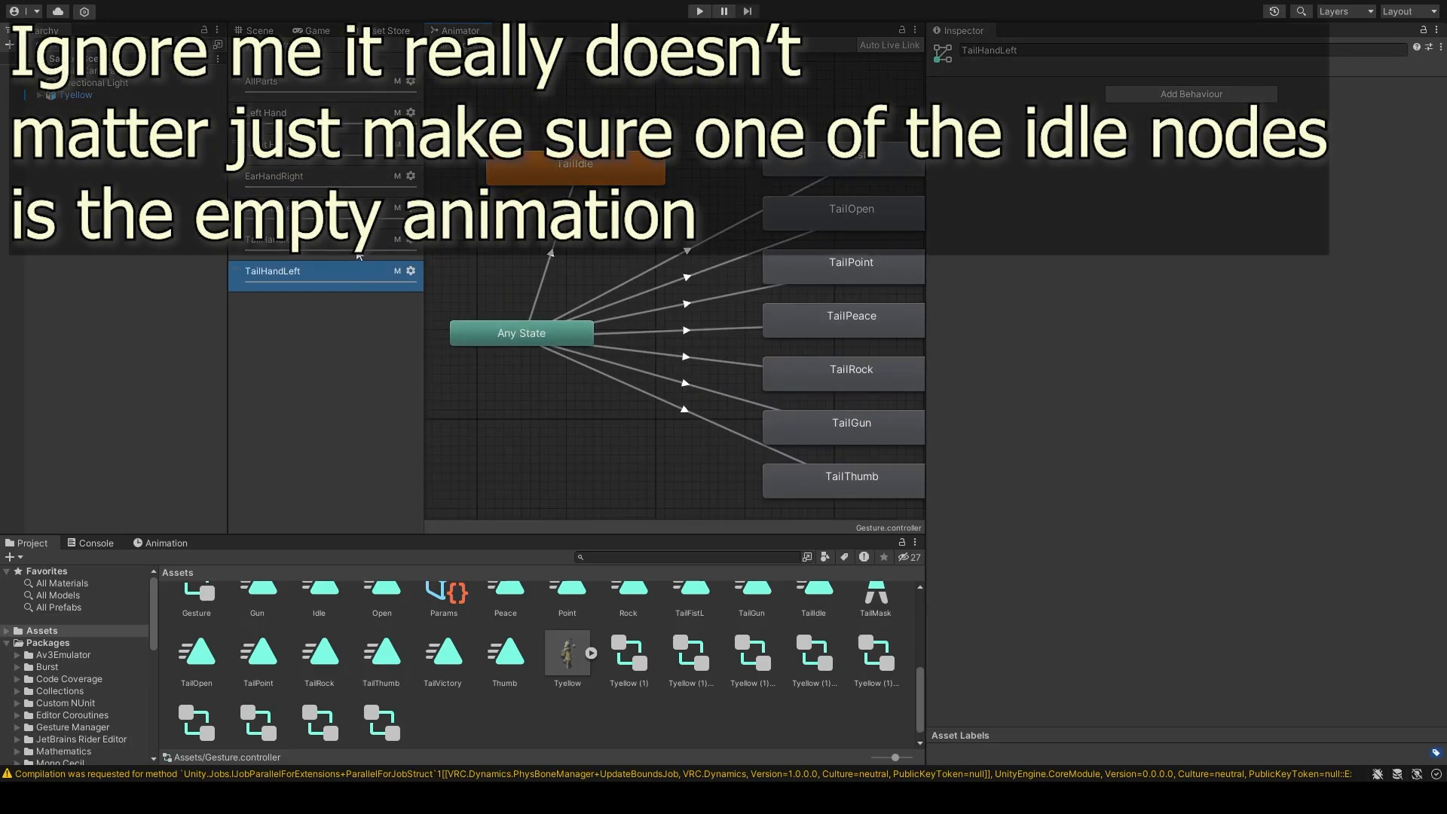
left_click(356, 253)
left_click(835, 162)
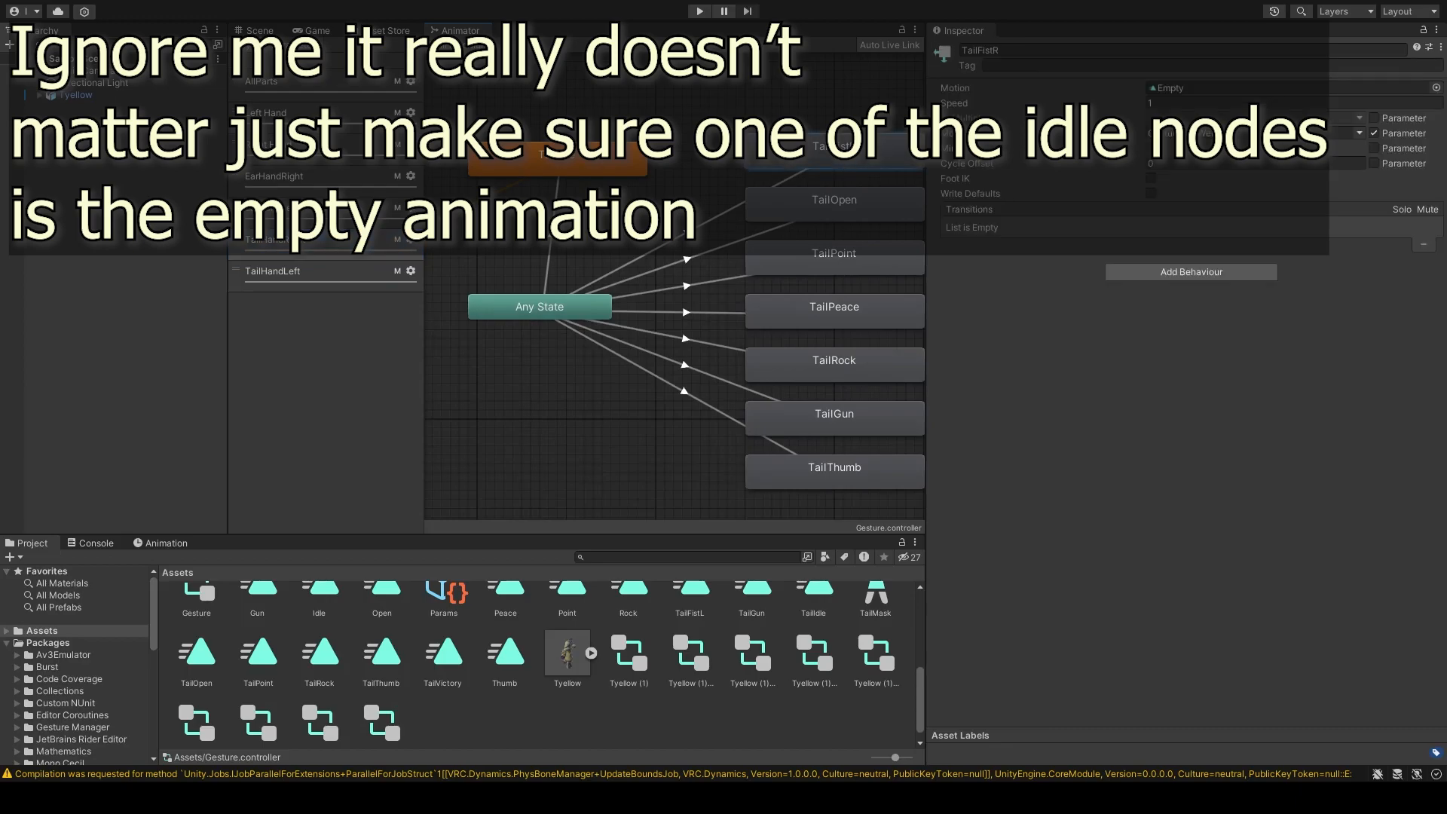
left_click(561, 162)
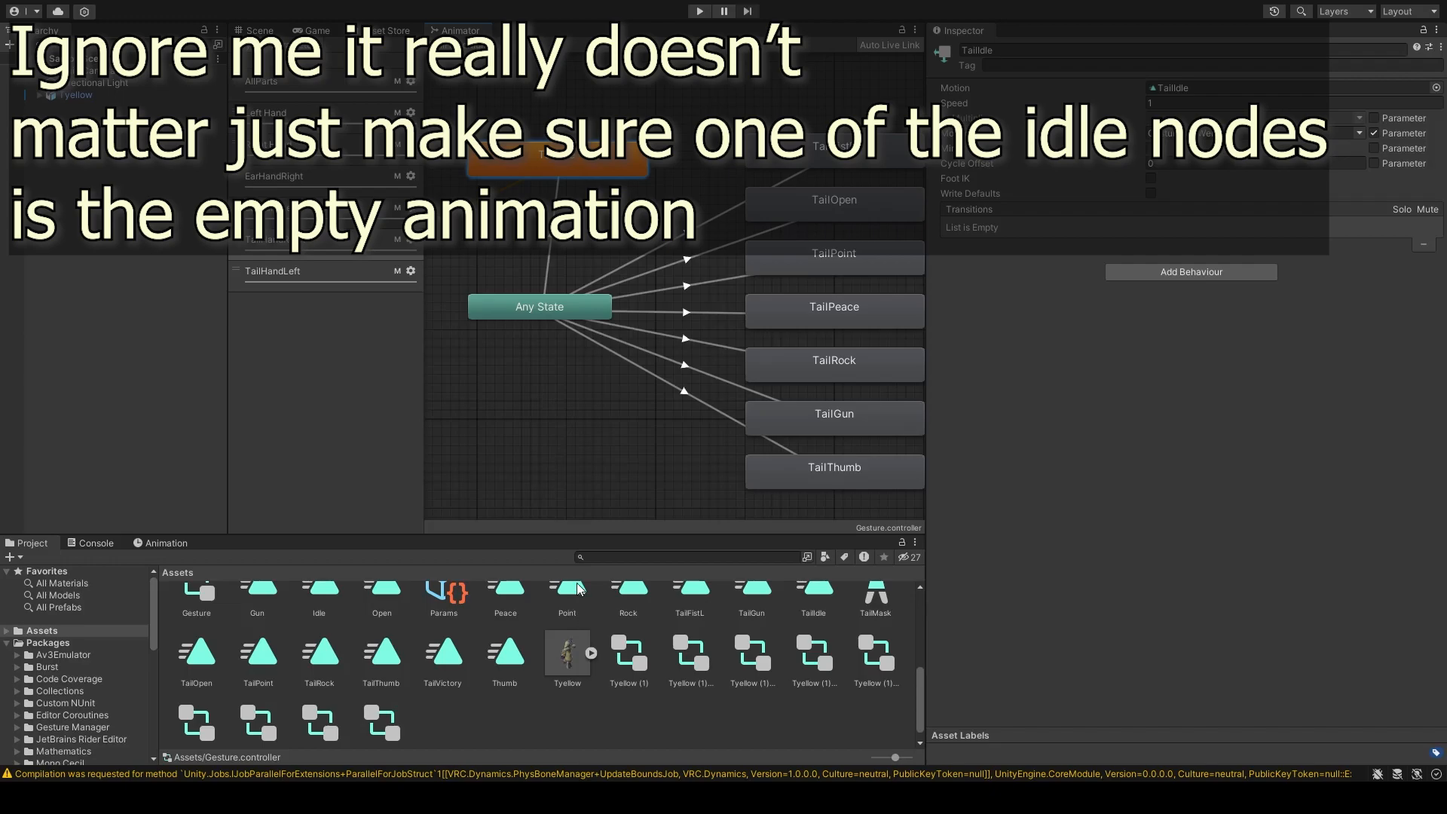
scroll(586, 661, "up", 5)
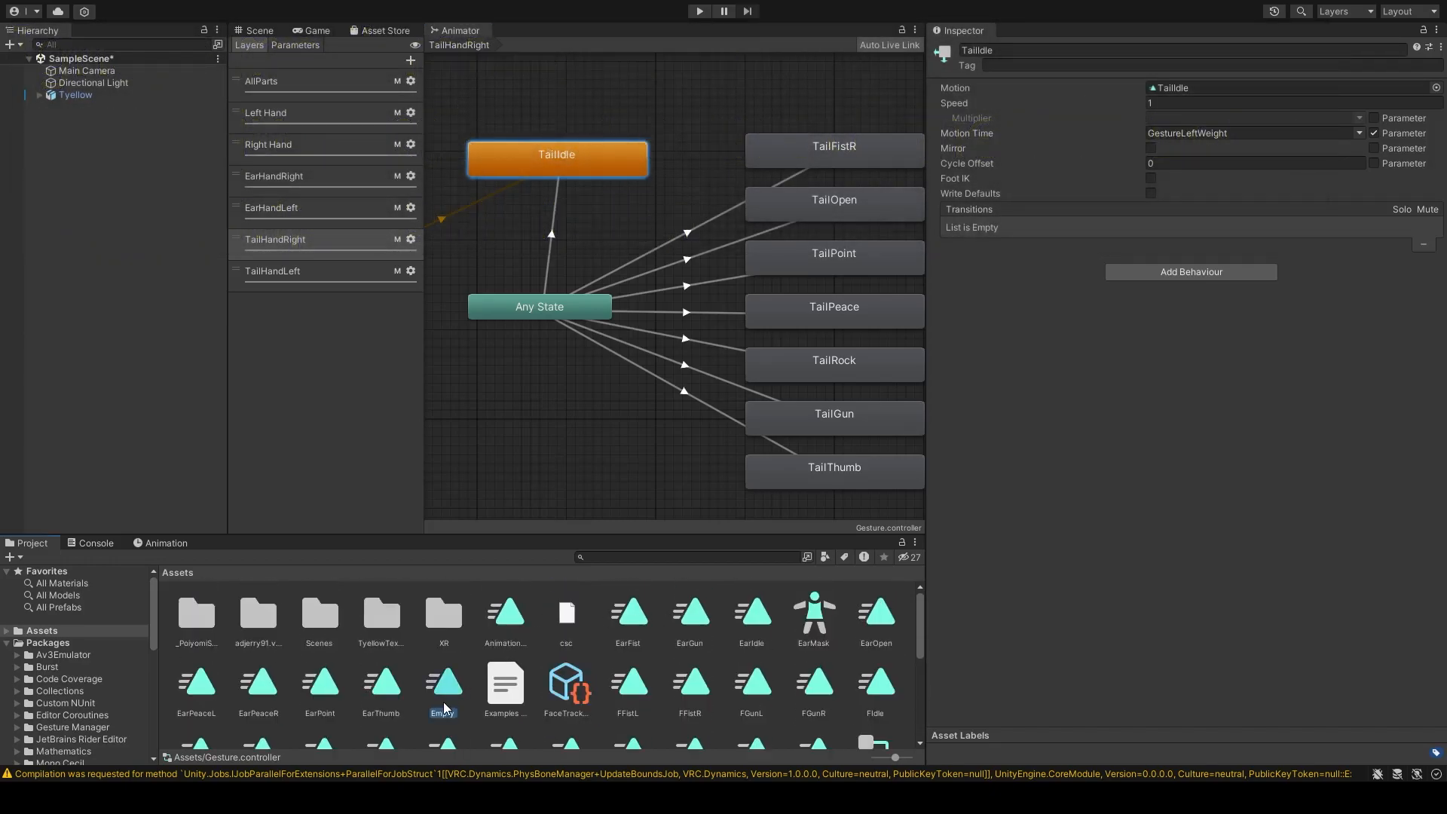
left_click_drag(1157, 116, 1182, 89)
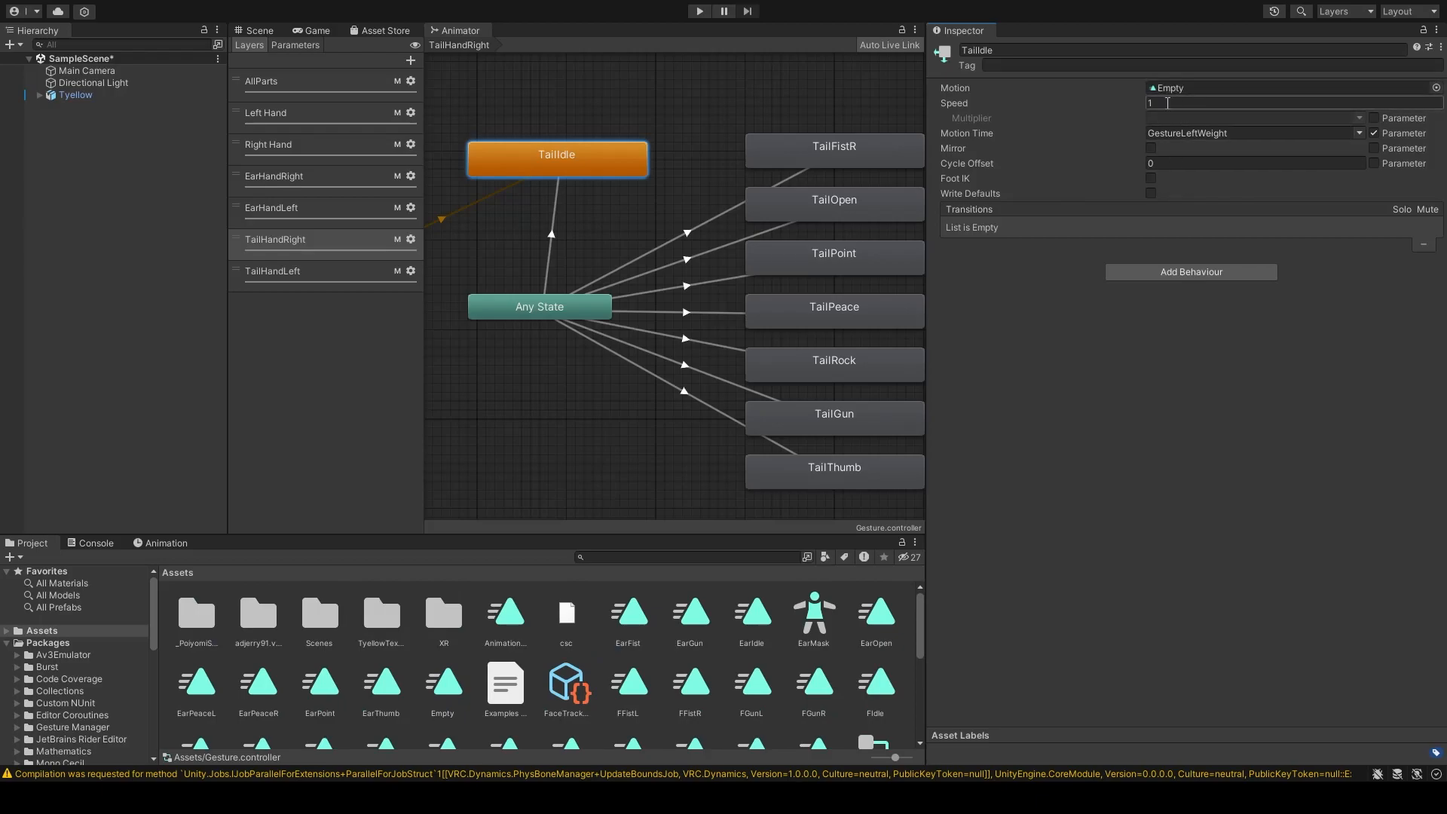
Step: Assign the TailIdle animation as the motion of the TailIdle state in the TailHandLeft layer
left_click(356, 274)
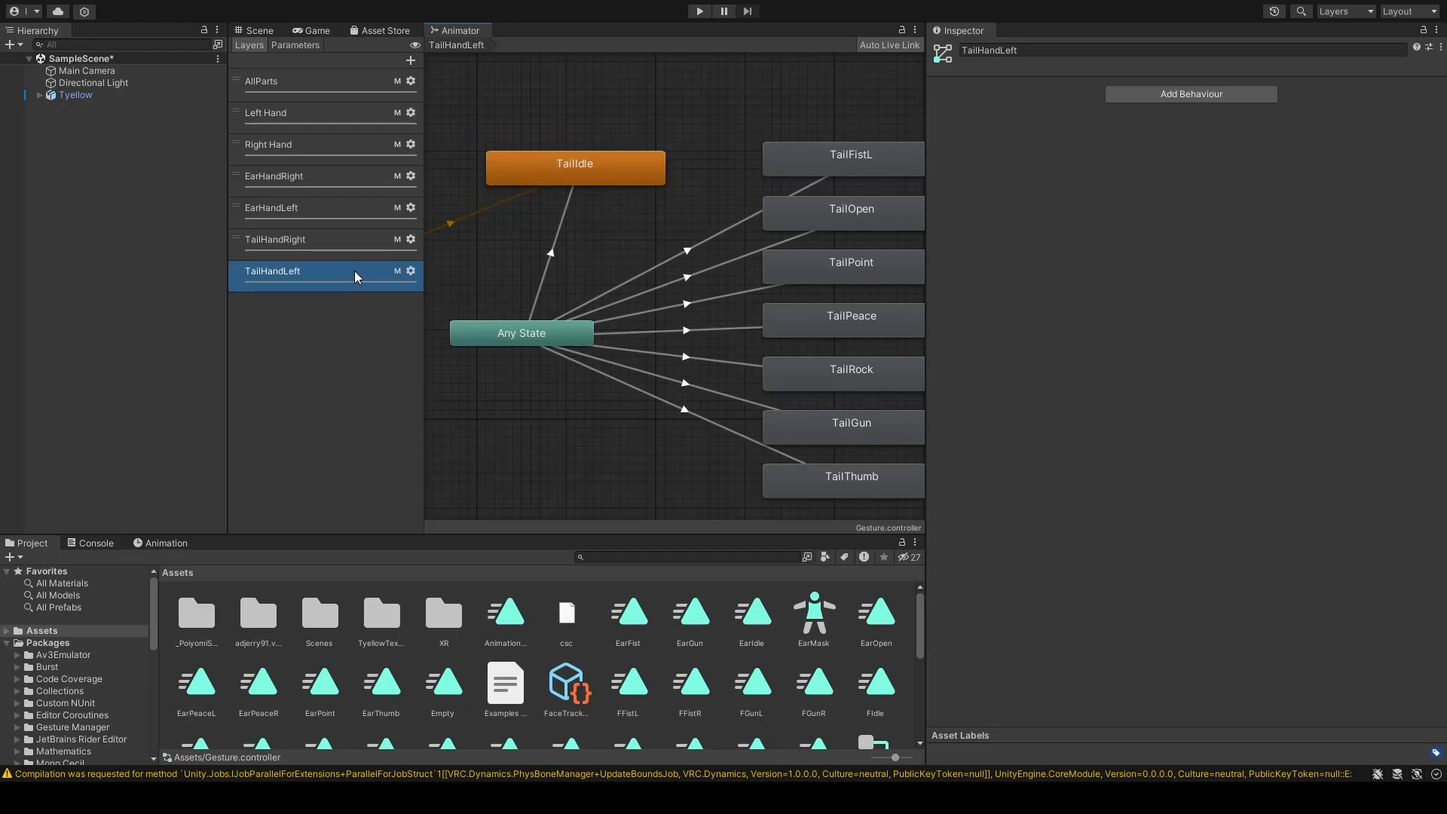
left_click(537, 240)
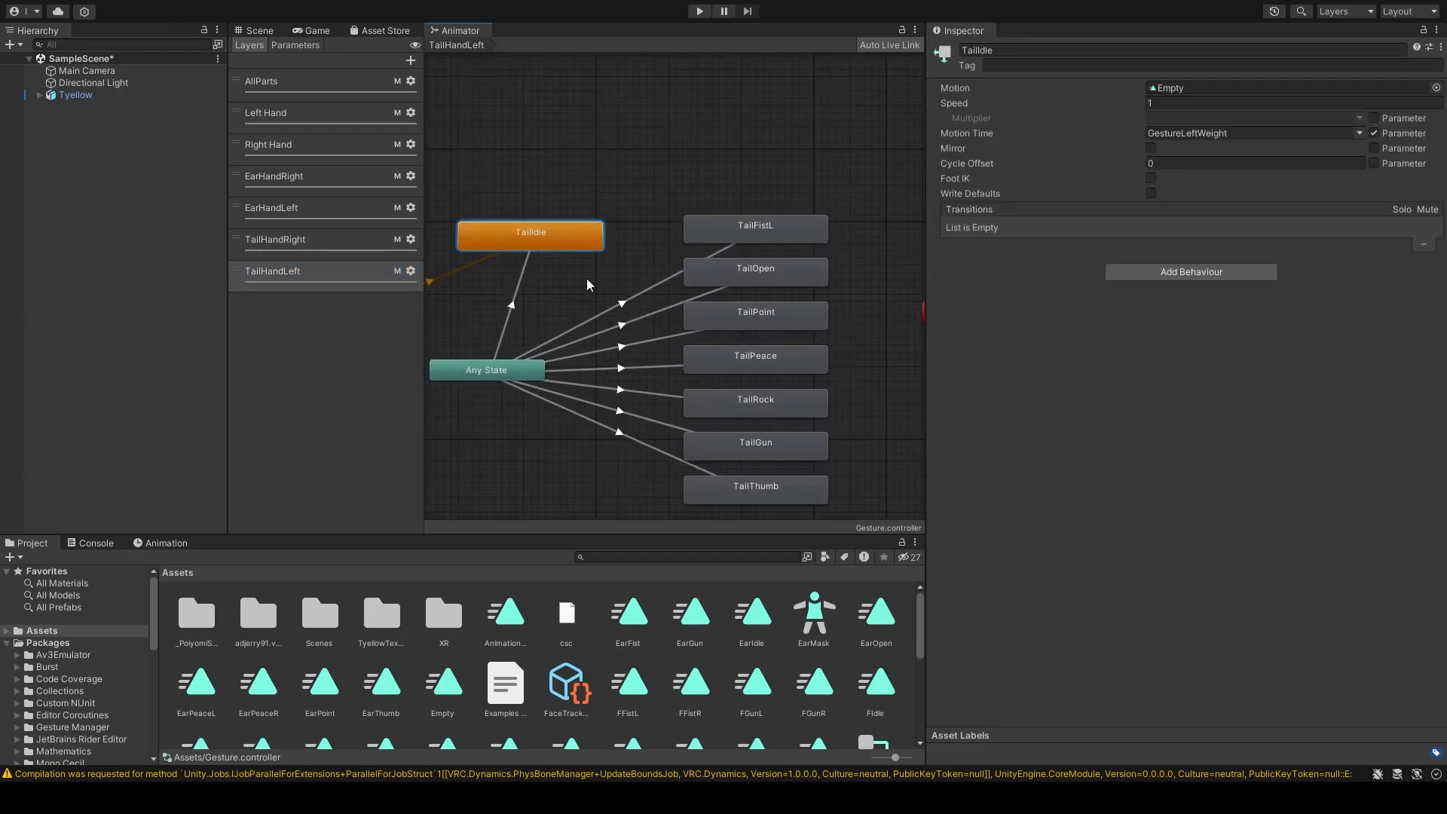
middle_click_drag(647, 295, 680, 271)
scroll(632, 678, "down", 5)
scroll(631, 677, "down", 1)
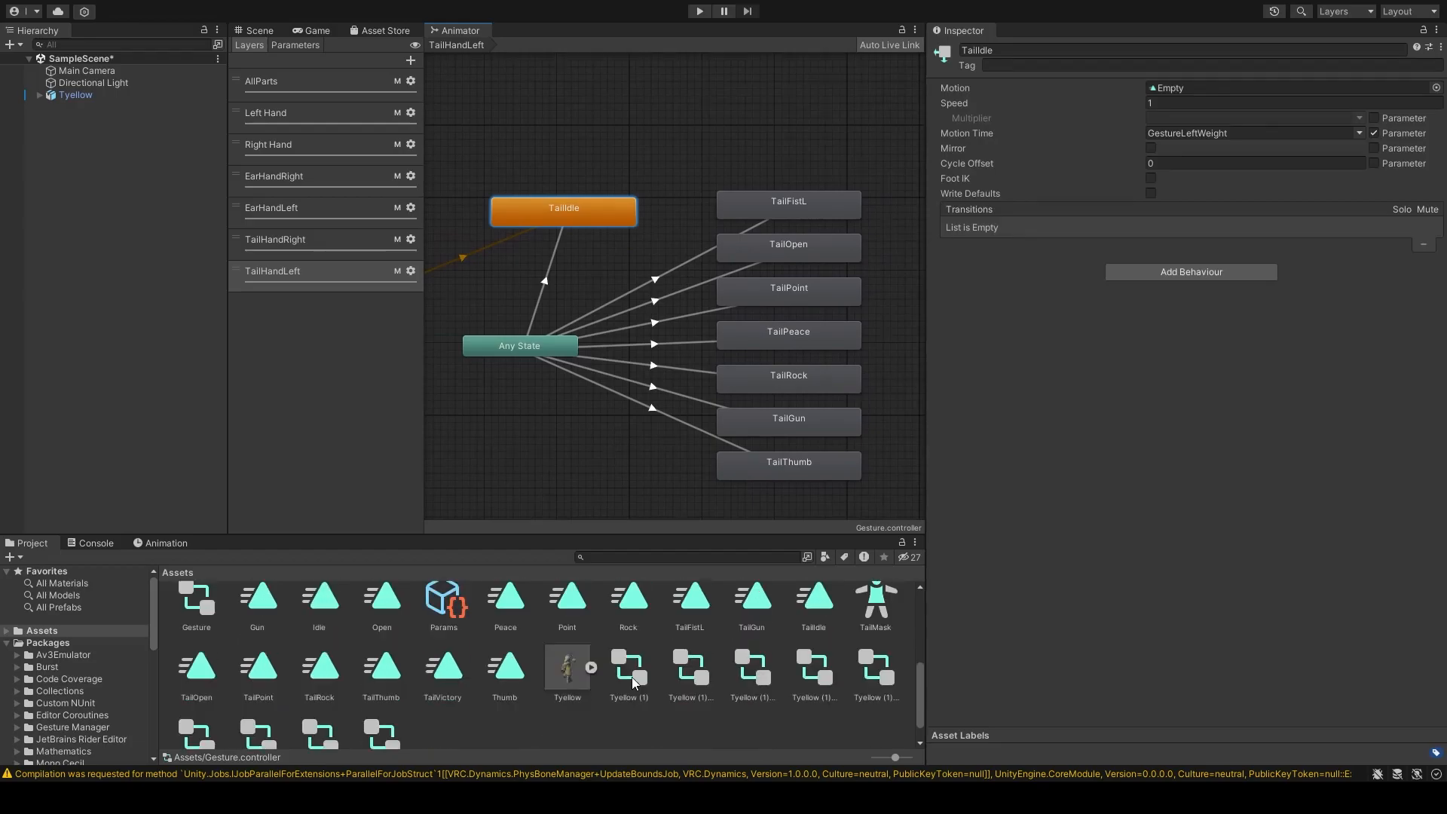
left_click_drag(823, 615, 1240, 89)
Step: Set the TailFistL state's motion to the TailFistL animation and compare it with the fist state in TailHandRight
left_click(756, 199)
scroll(590, 701, "down", 1)
scroll(603, 678, "up", 1)
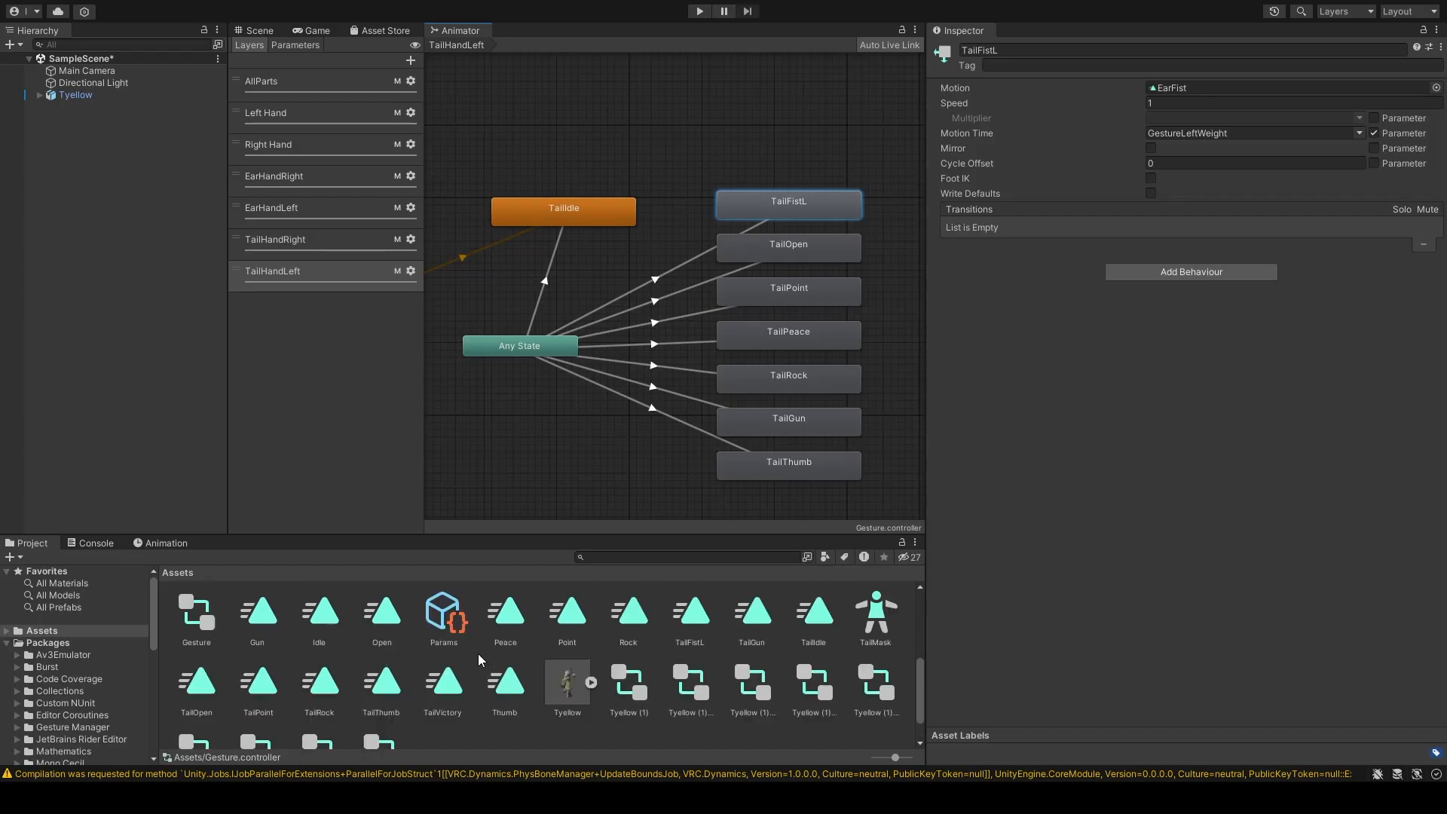
left_click_drag(687, 627, 1203, 90)
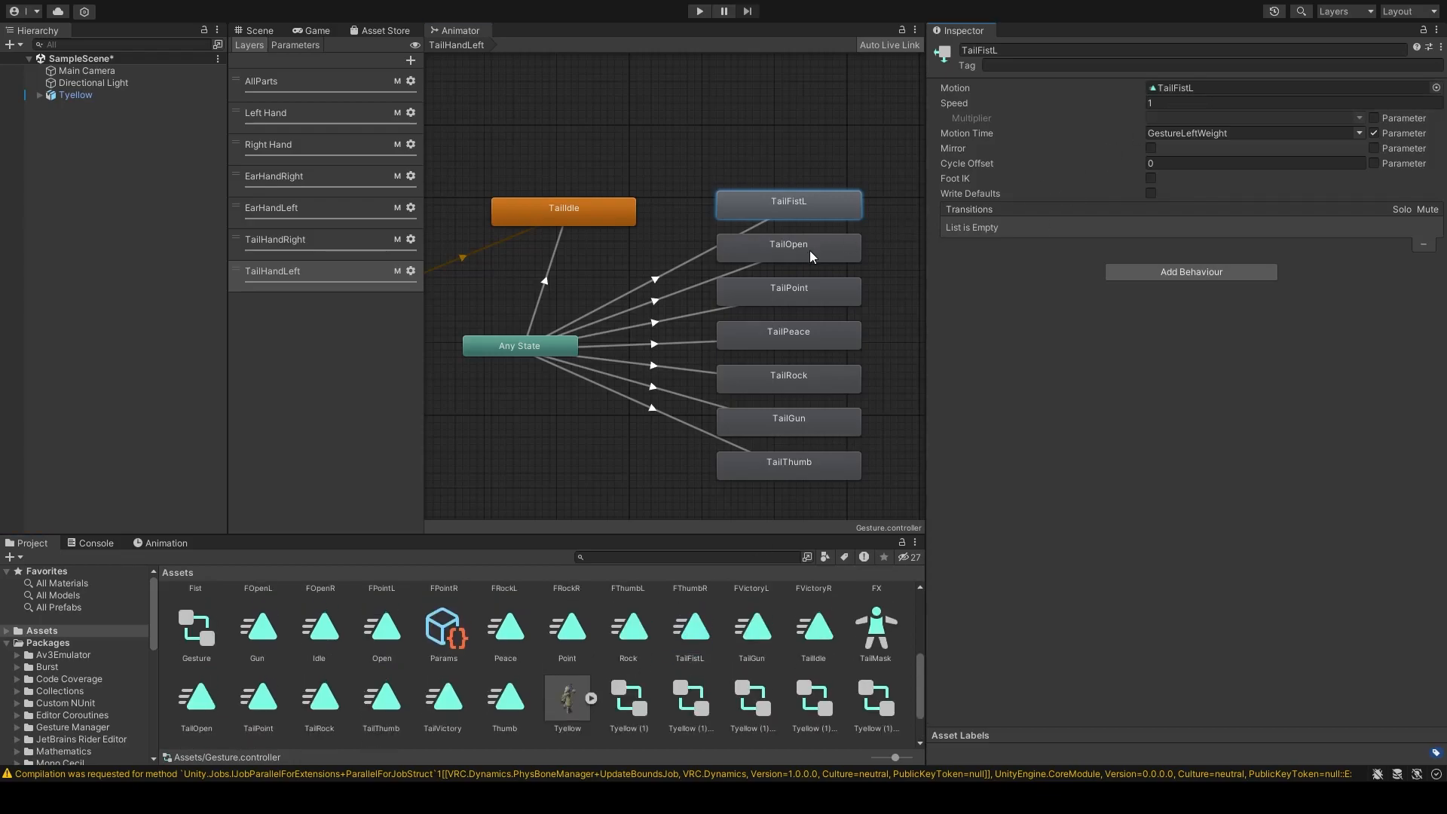
left_click(377, 239)
left_click(790, 198)
left_click(284, 281)
Step: Assign the TailOpen and TailPoint animations to the TailOpen and TailPoint states in TailHandLeft
left_click(761, 254)
scroll(467, 693, "down", 1)
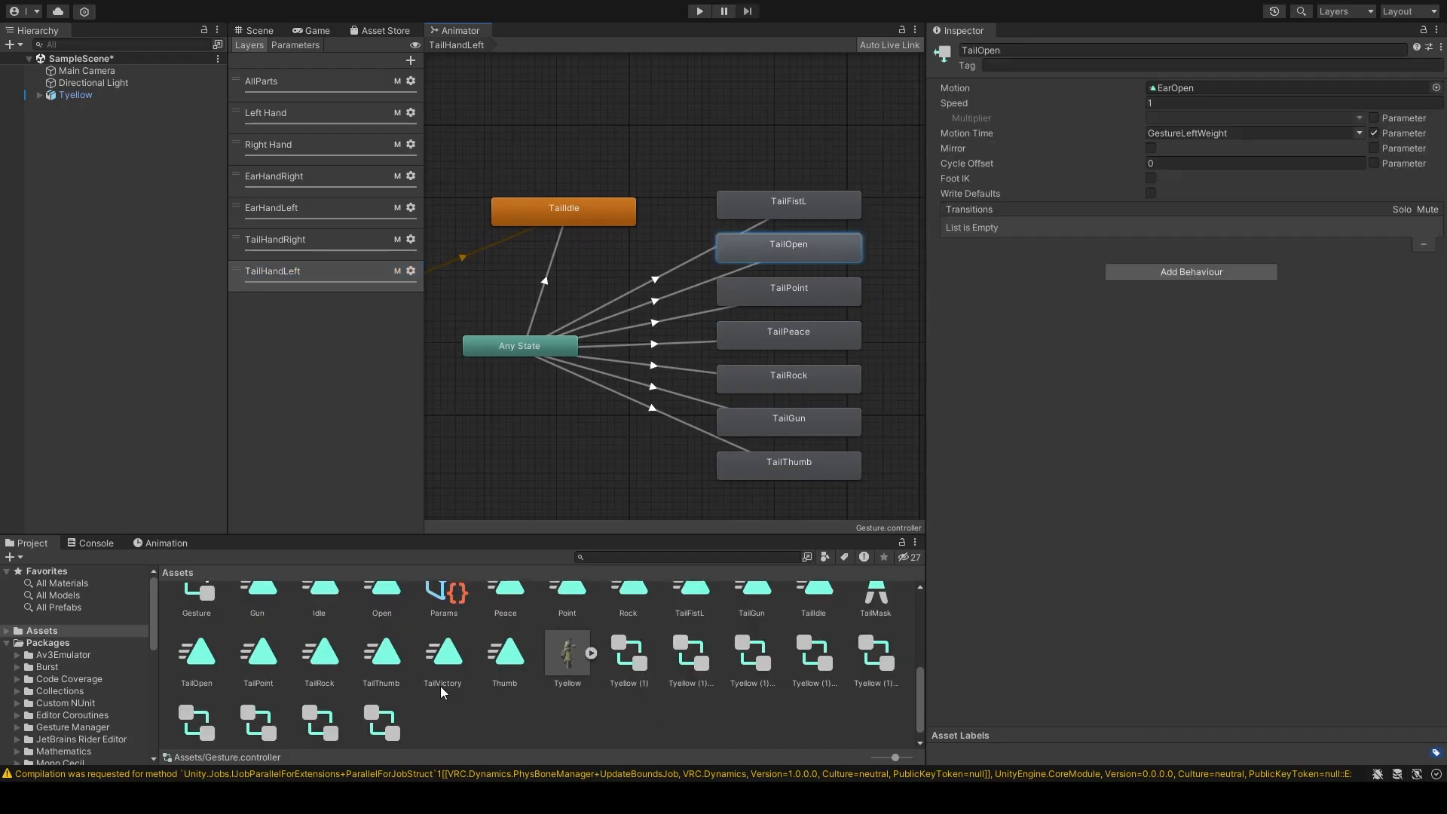
left_click_drag(199, 659, 1221, 84)
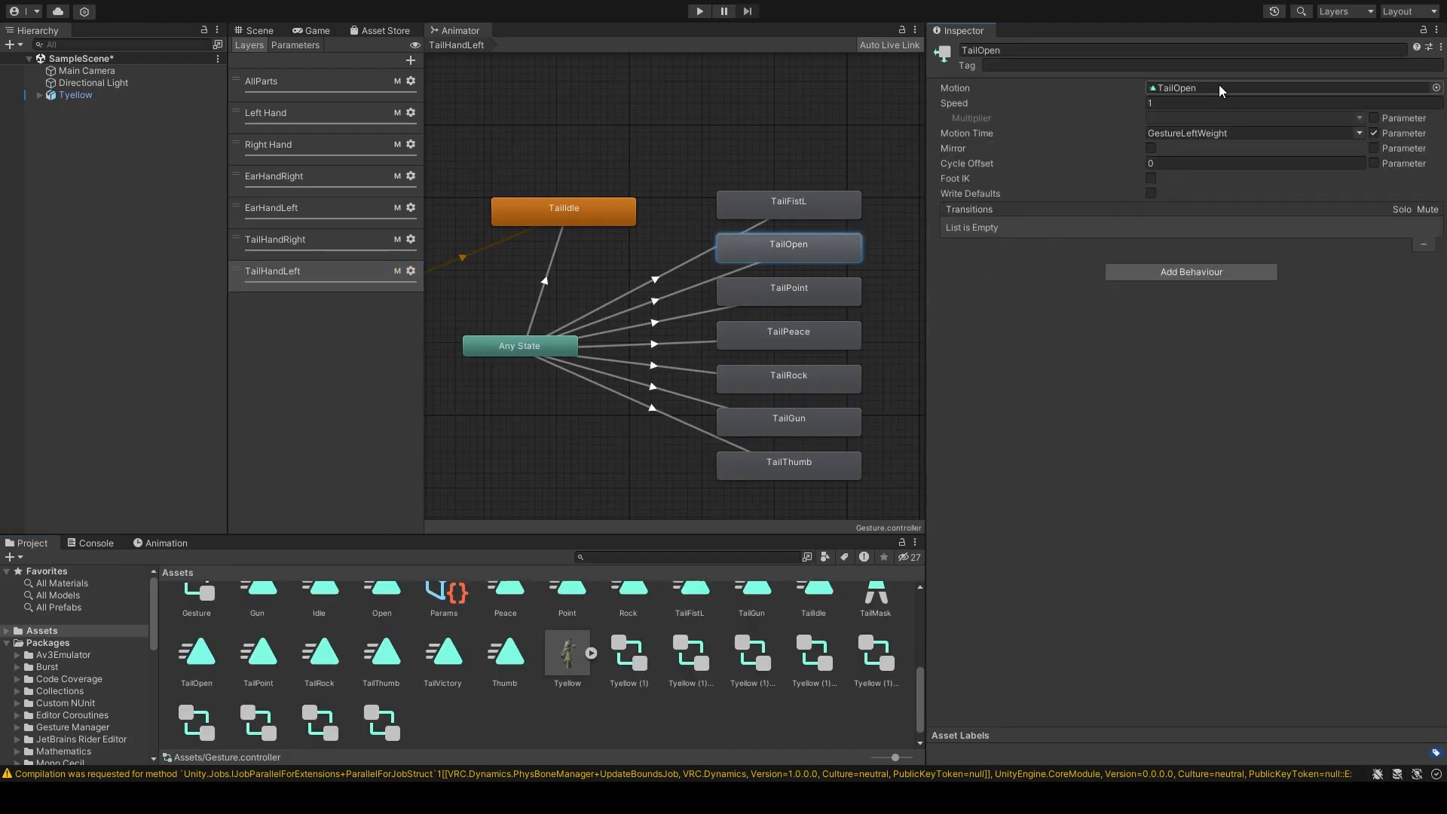
left_click(801, 292)
left_click_drag(258, 653, 1306, 99)
Step: Set the TailPeace state's motion to TailVictory and the TailRock state's motion to TailRock
left_click(784, 337)
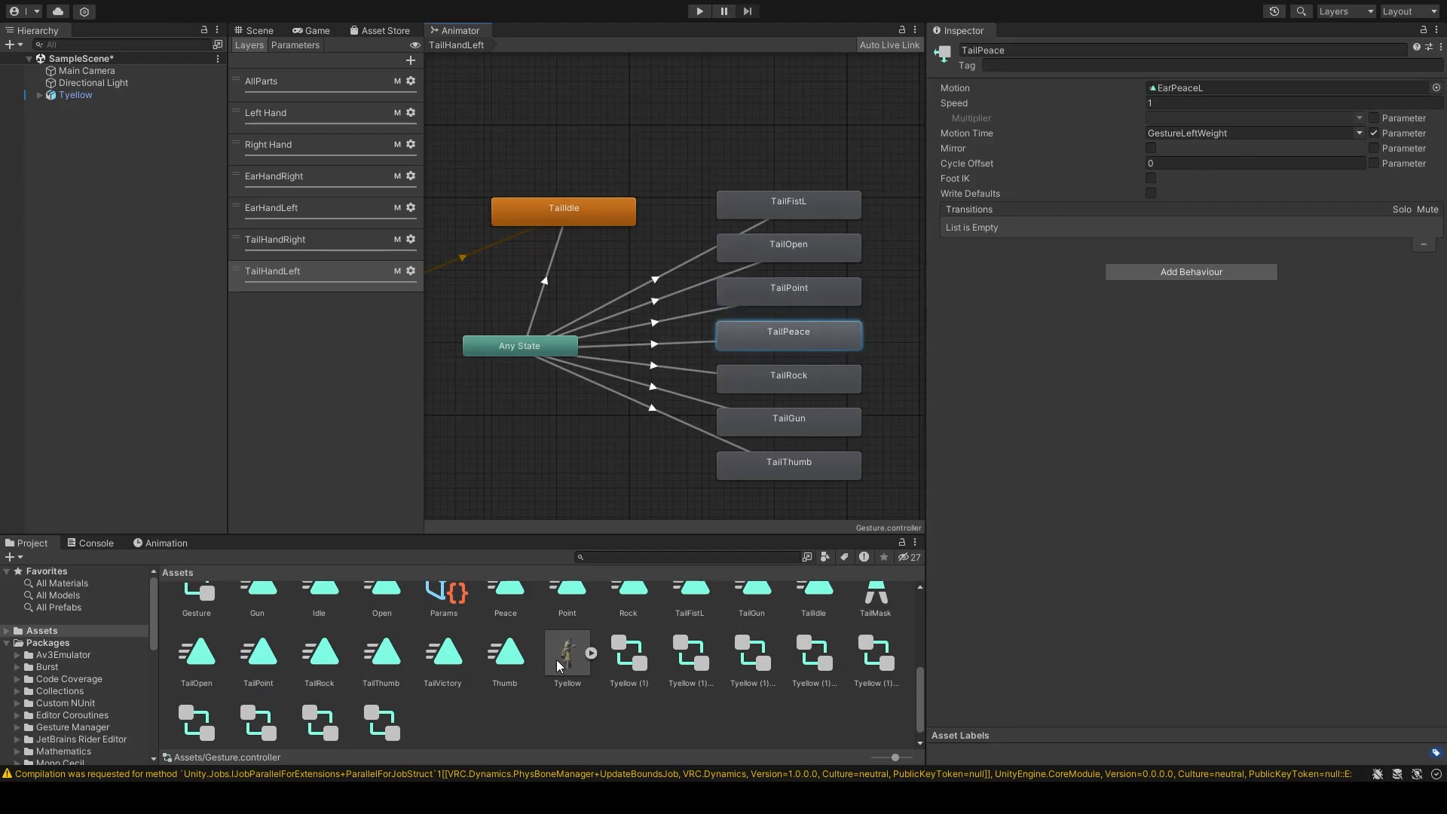
left_click_drag(446, 671, 1230, 88)
left_click(806, 381)
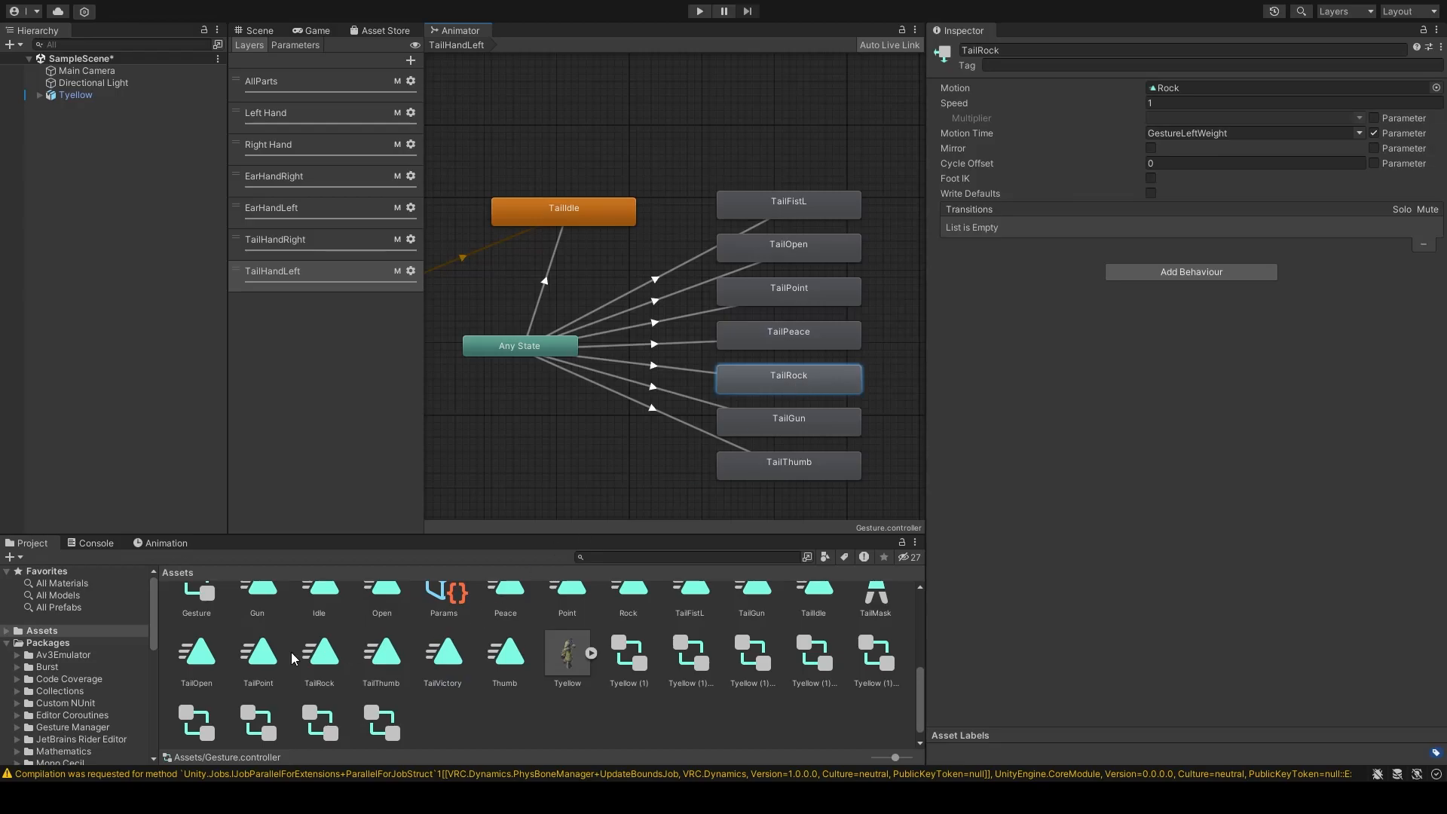
left_click_drag(322, 661, 1180, 88)
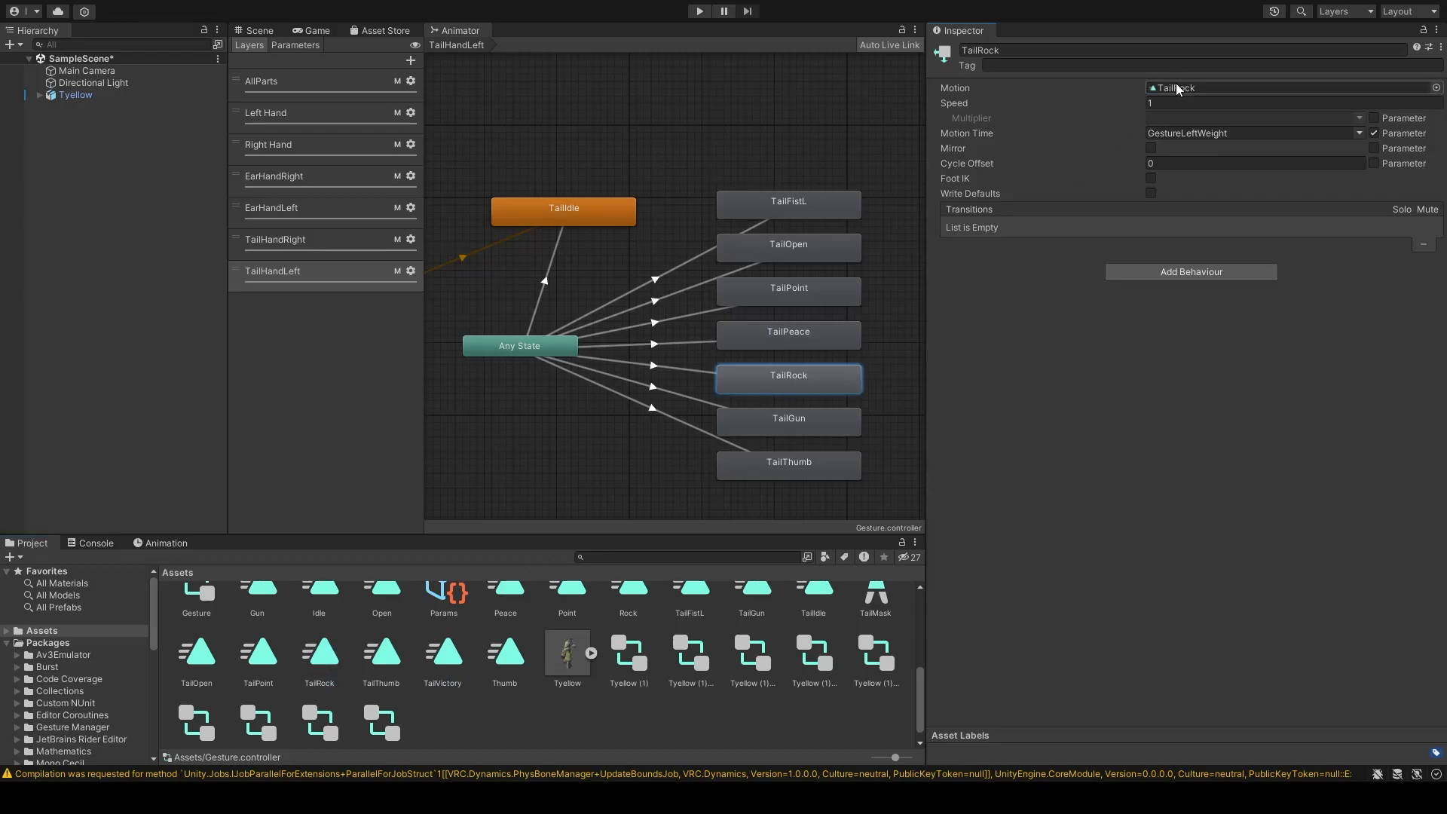
Step: Assign the TailGun and TailThumb animations to the TailGun and TailThumb states in TailHandLeft
left_click(799, 443)
left_click(799, 435)
left_click_drag(752, 591, 1179, 89)
left_click(827, 463)
scroll(798, 617, "down", 1)
left_click_drag(382, 654, 1204, 89)
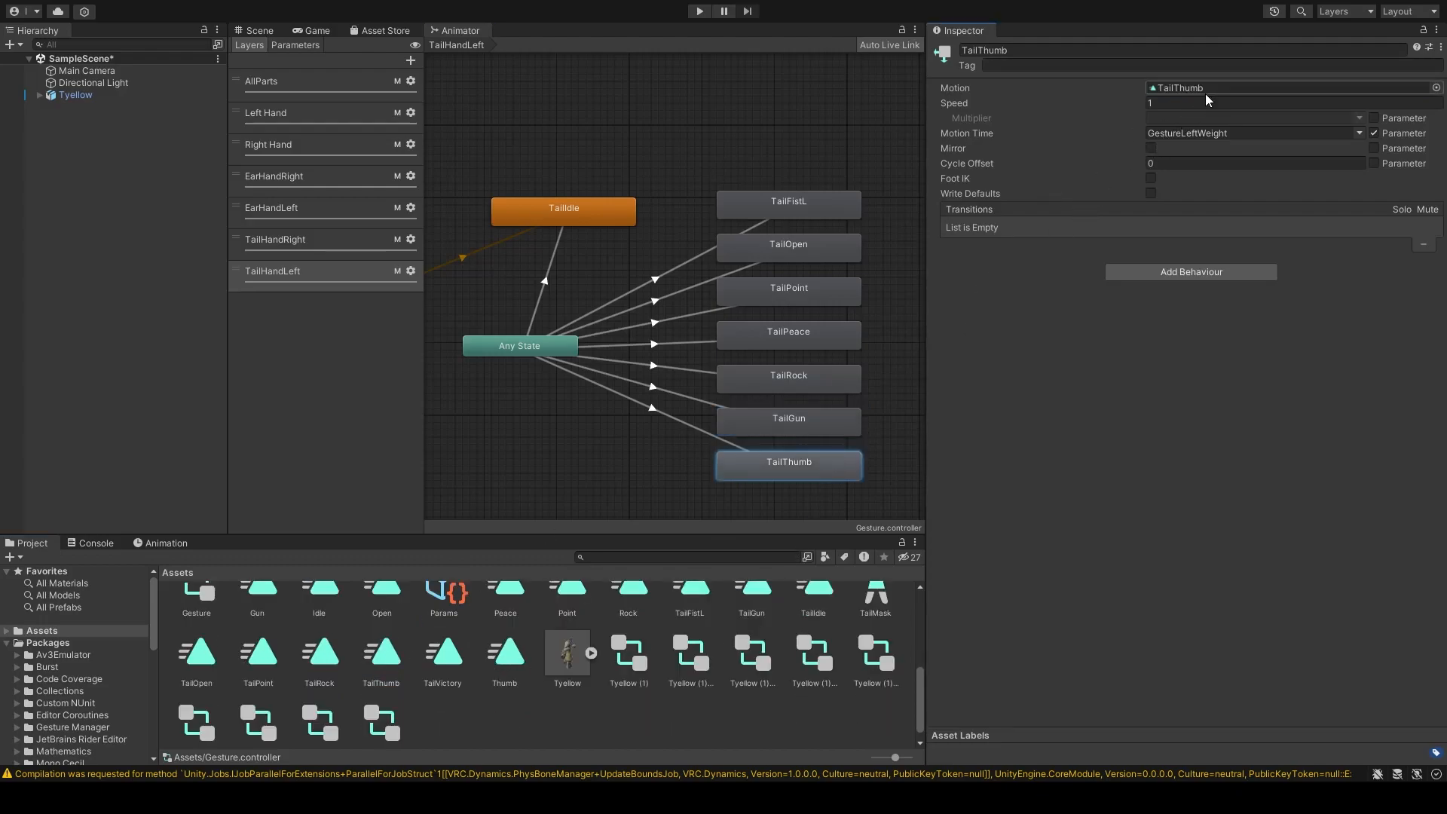
scroll(678, 332, "down", 3)
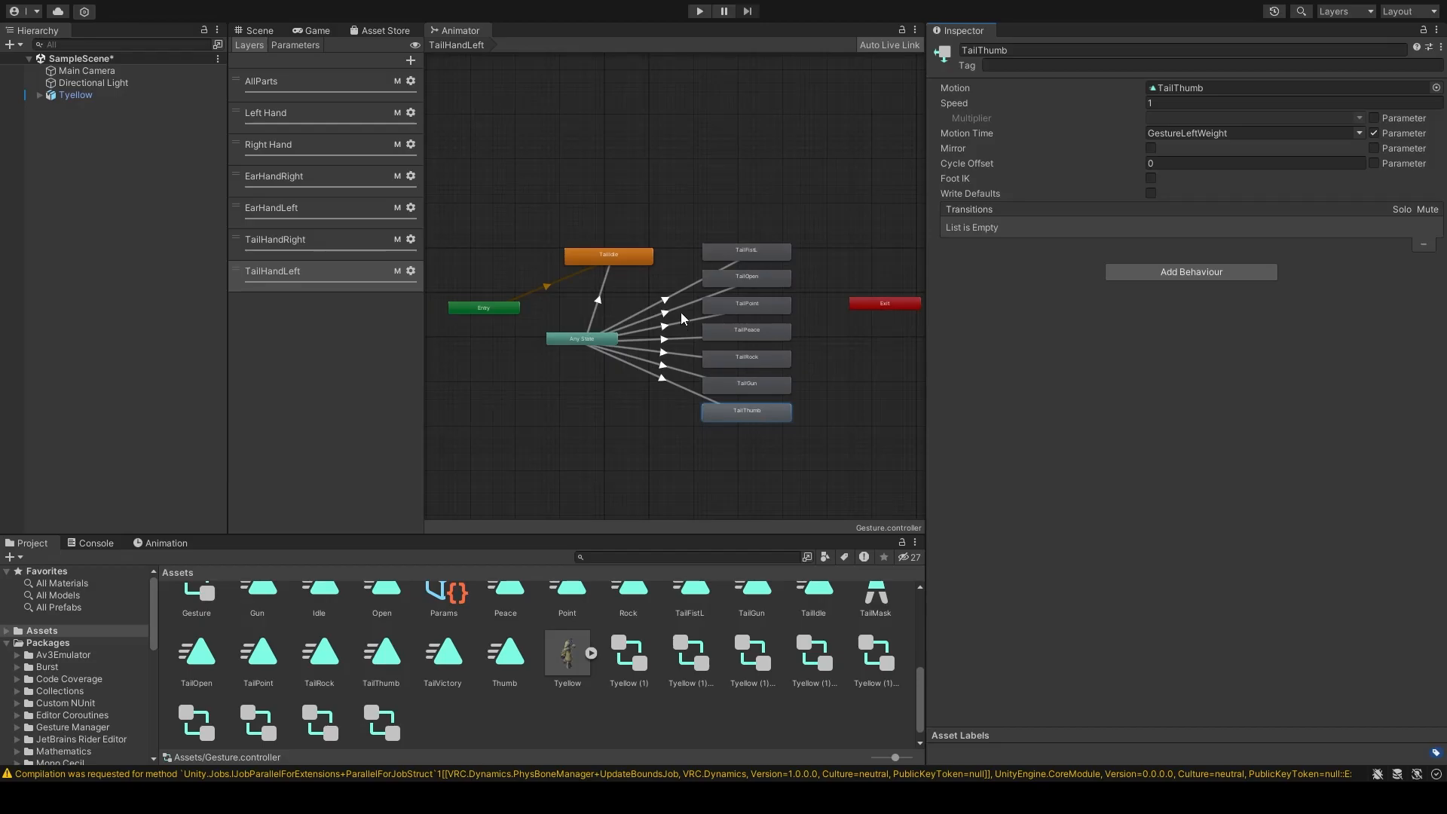
Step: Show the Tyellow avatar framed in the Scene view and start Play mode
left_click(260, 31)
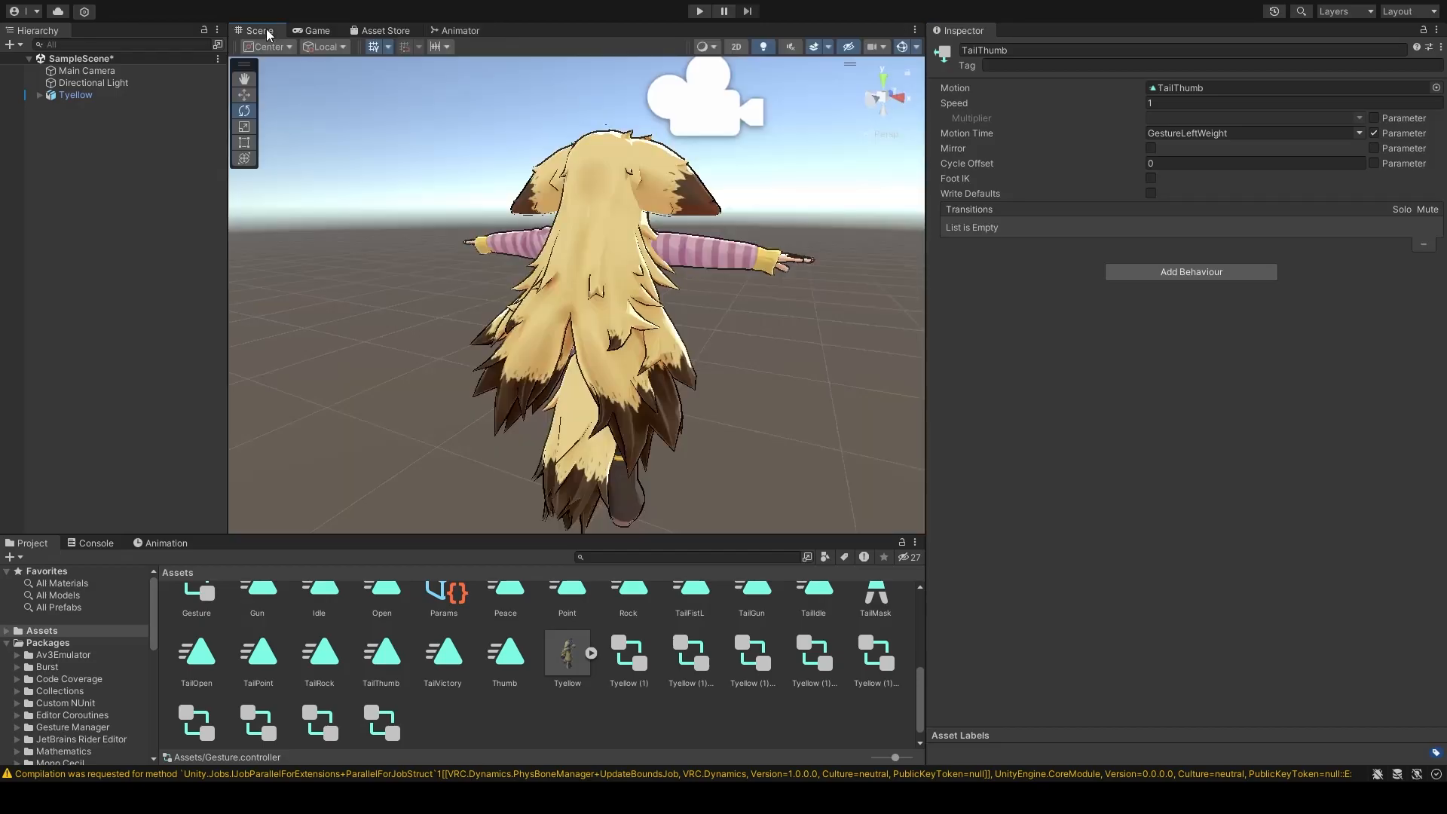
left_click(83, 97)
right_click_drag(811, 307, 627, 295)
key("f")
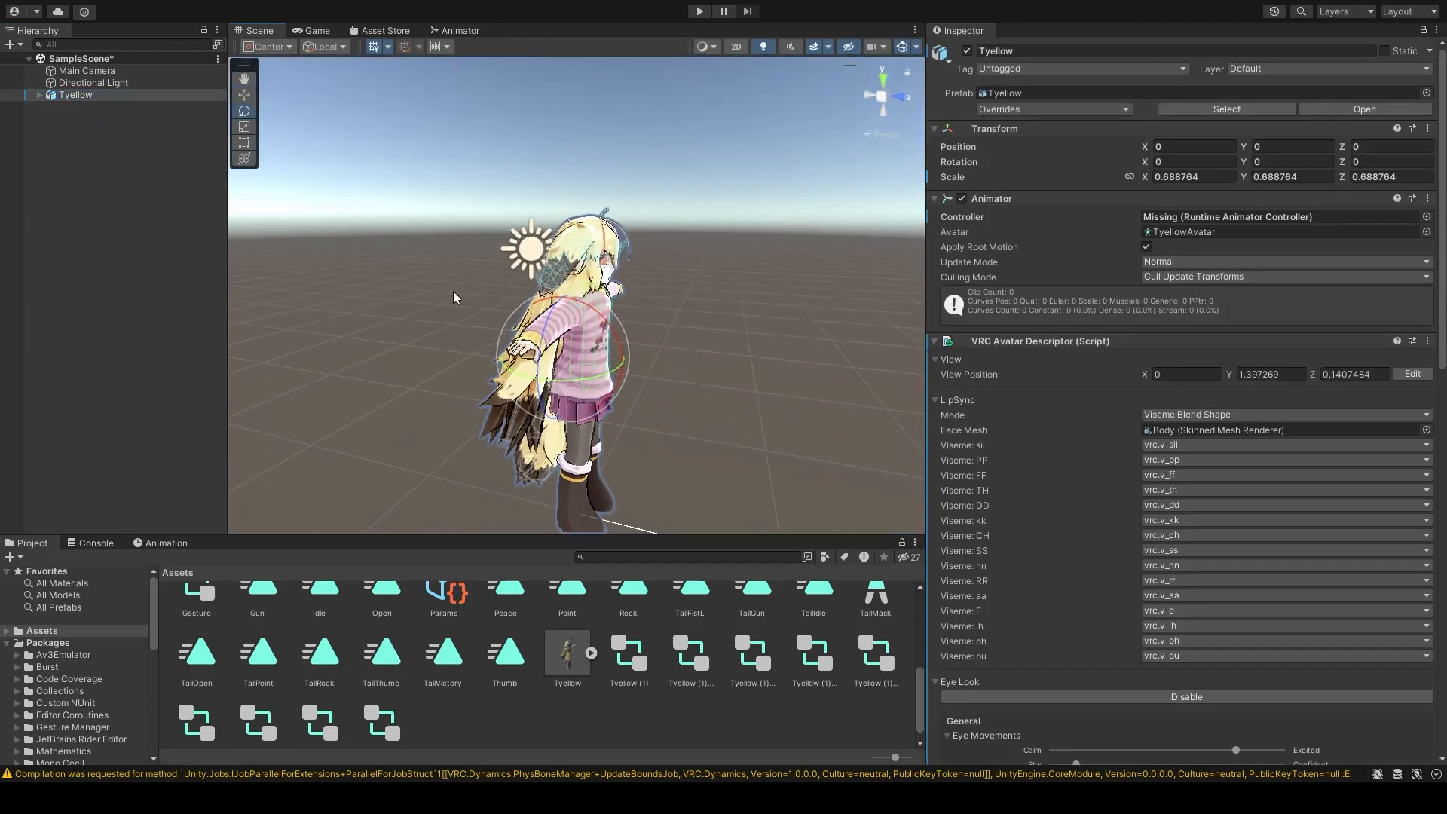
left_click(700, 11)
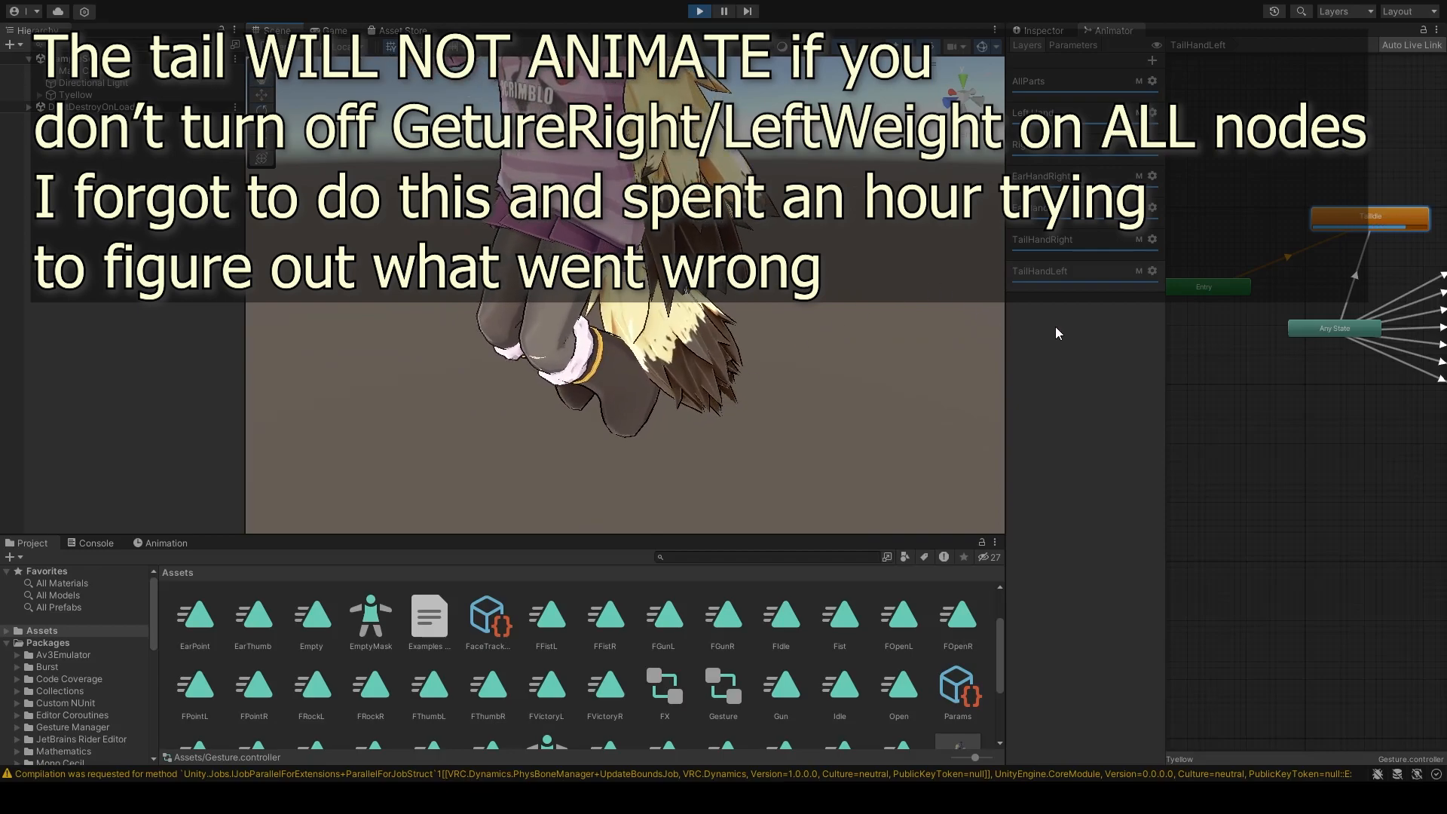
Step: Turn off the Motion Time parameter on the TailIdle state of the TailHandLeft layer
left_click(1039, 32)
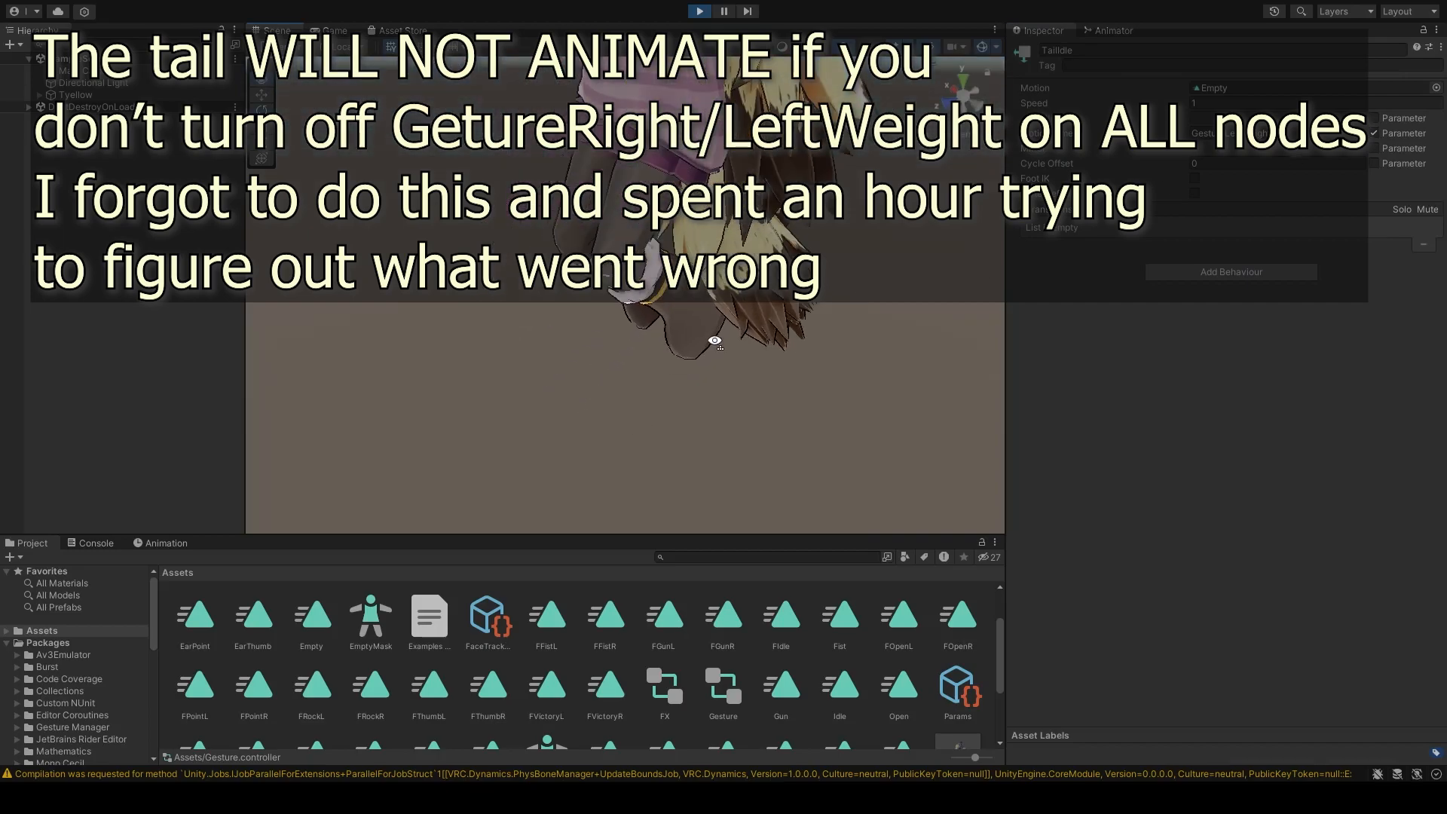
right_click_drag(718, 318, 745, 287)
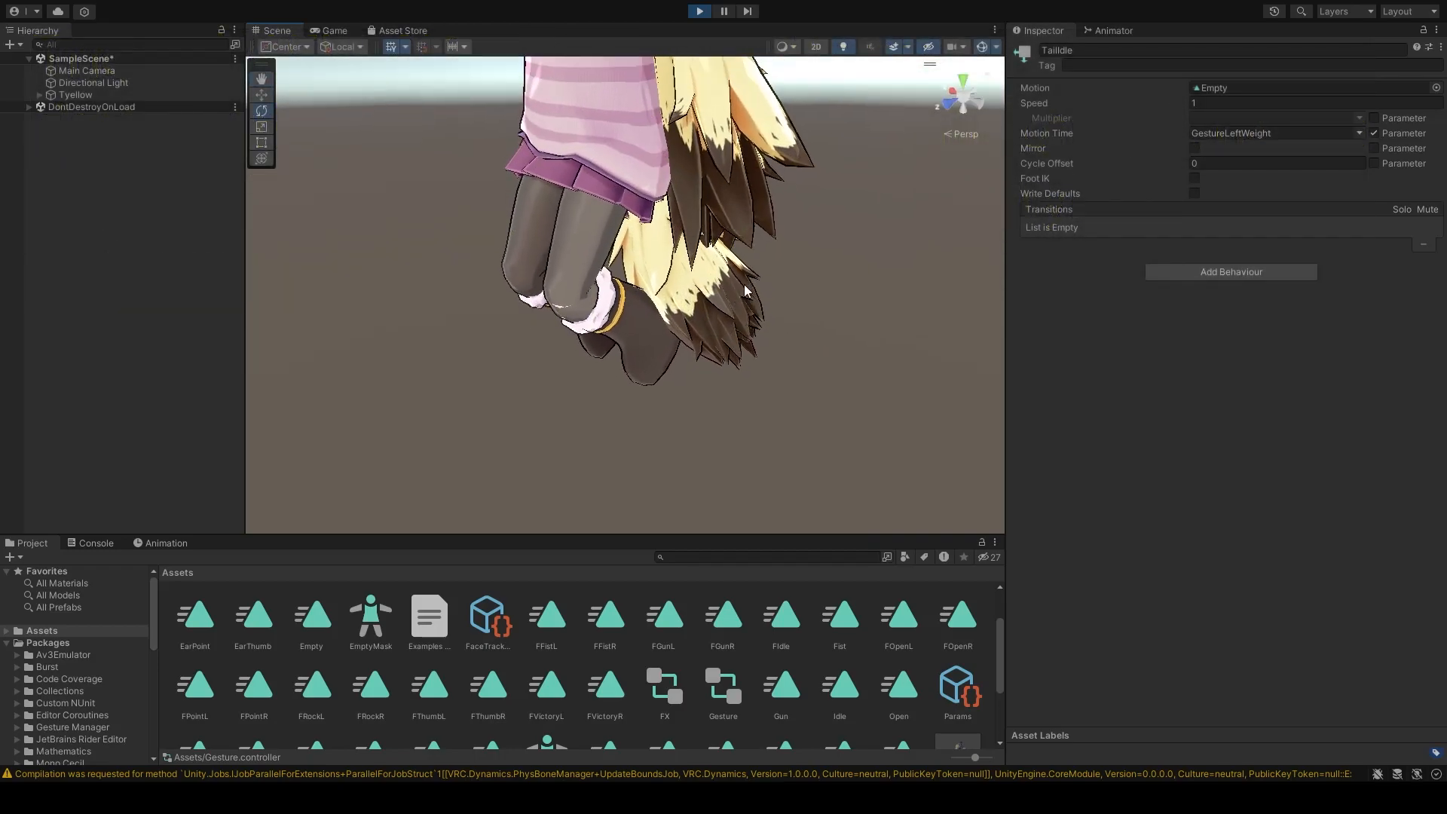
left_click(1127, 33)
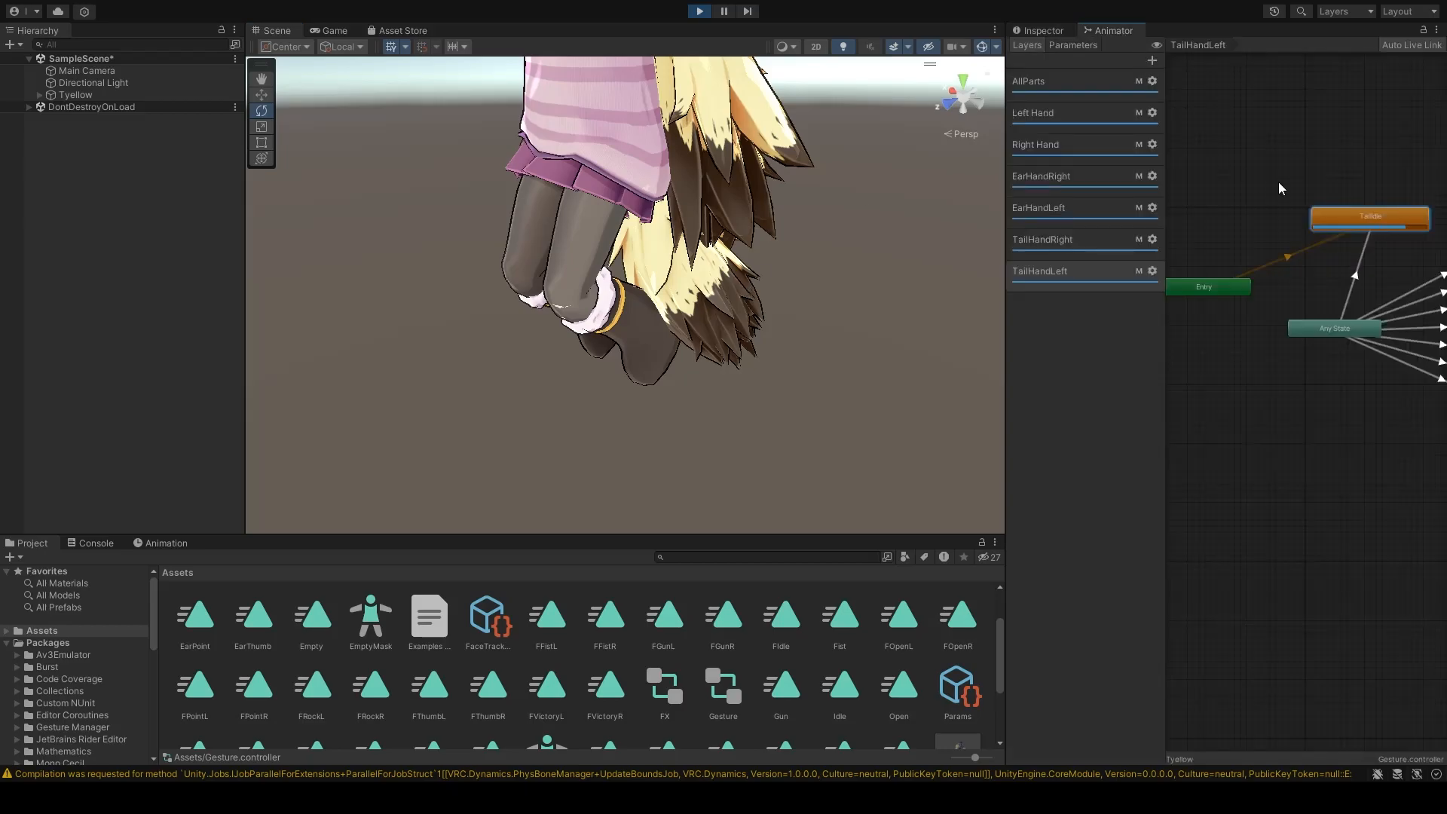
left_click(1061, 31)
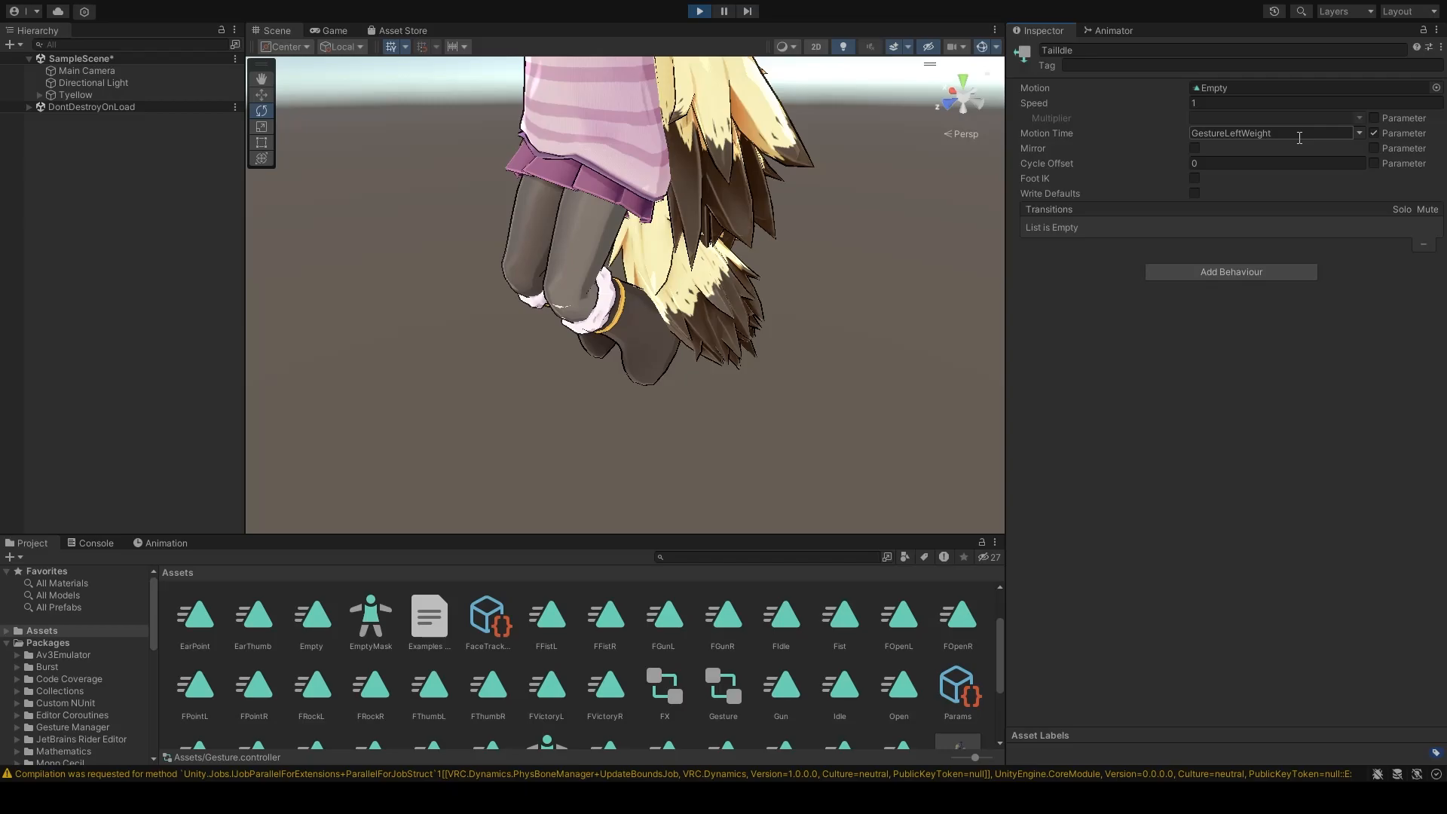
left_click(1373, 133)
Step: Turn off the Motion Time parameter on TailHandRight's TailIdle state and view the avatar's tail from the front
left_click(1125, 33)
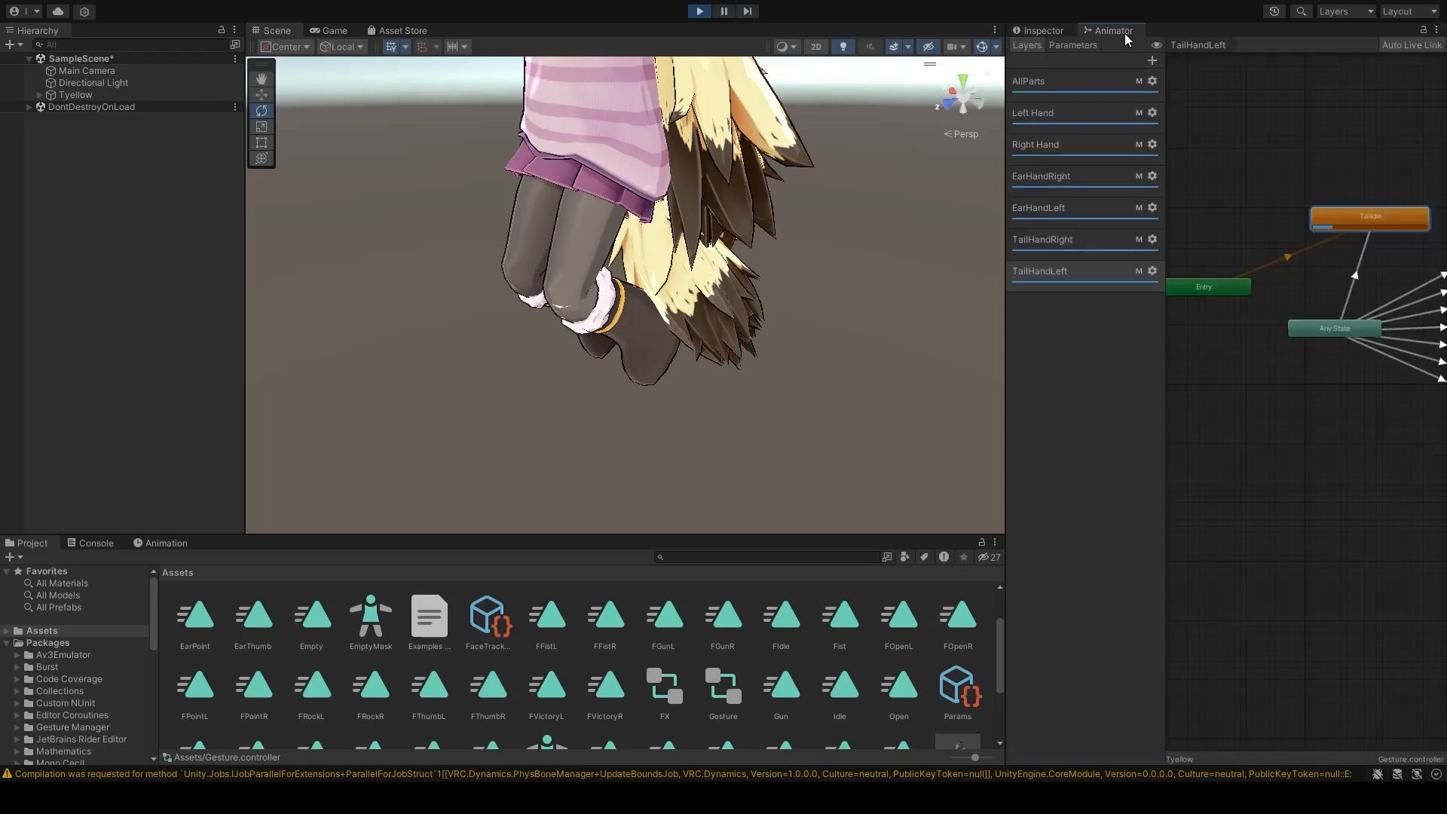
left_click(1096, 243)
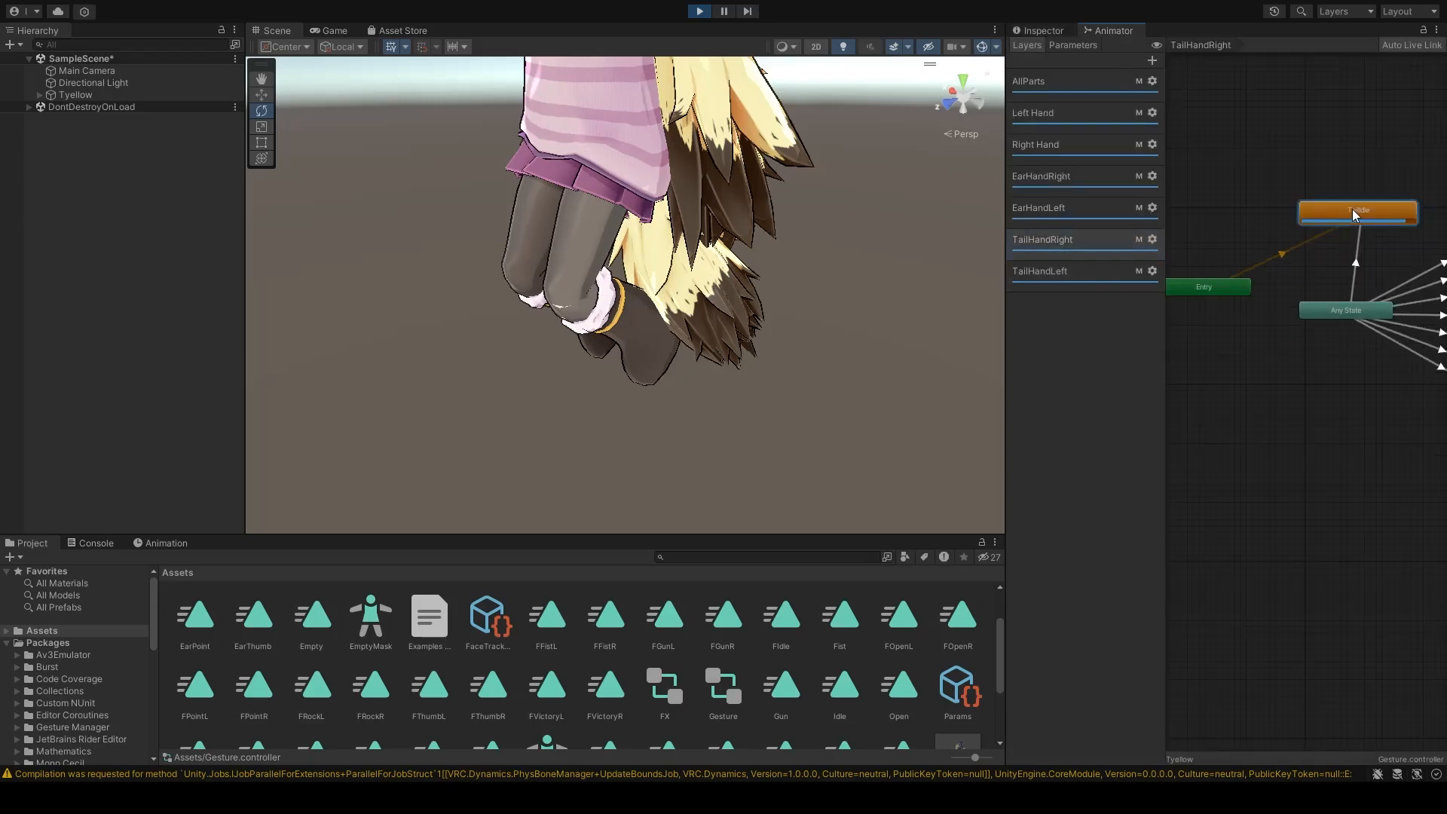
left_click(1065, 28)
left_click(1373, 133)
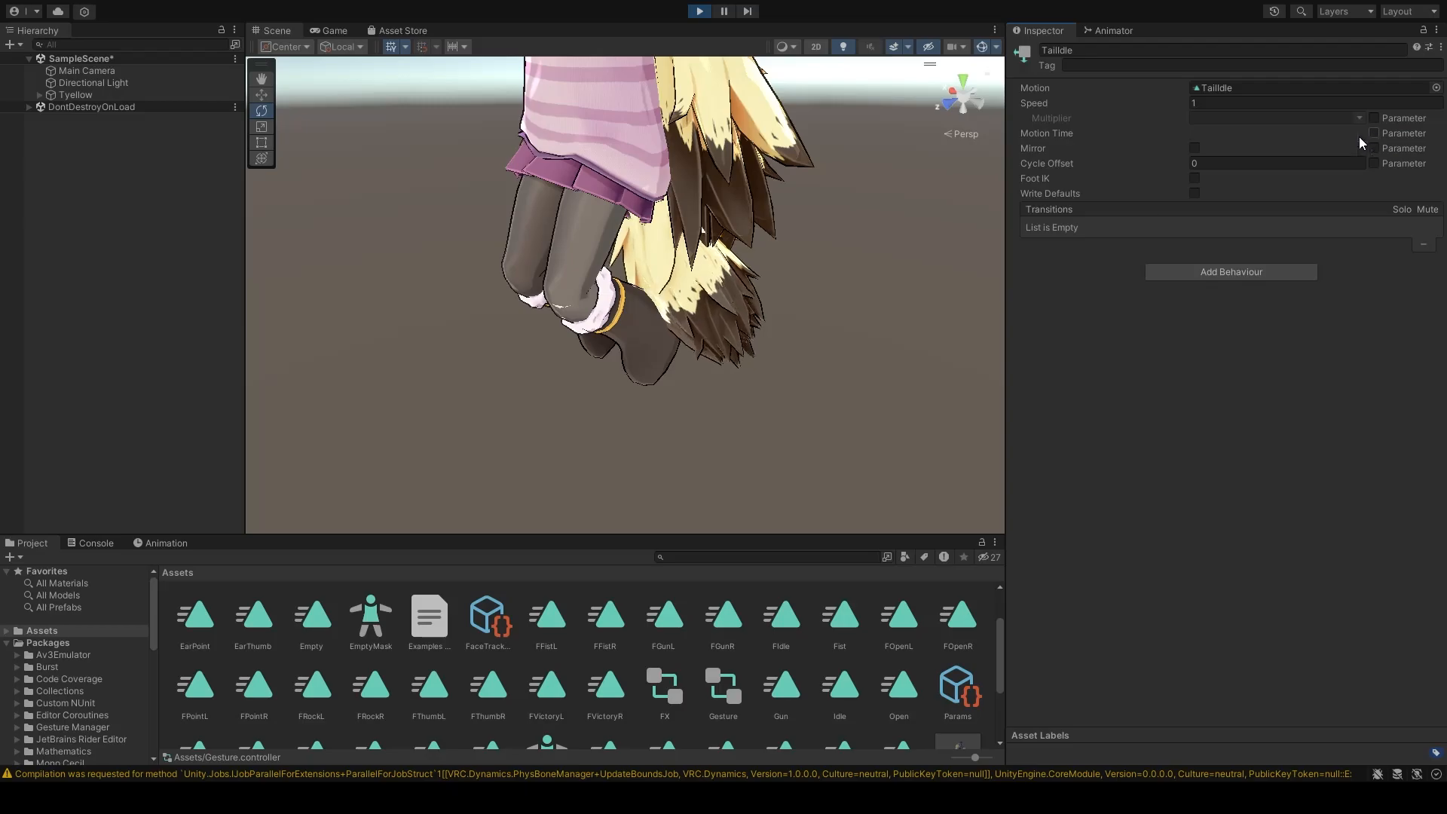
left_click_drag(640, 372, 785, 327, "alt")
scroll(798, 335, "up", 4)
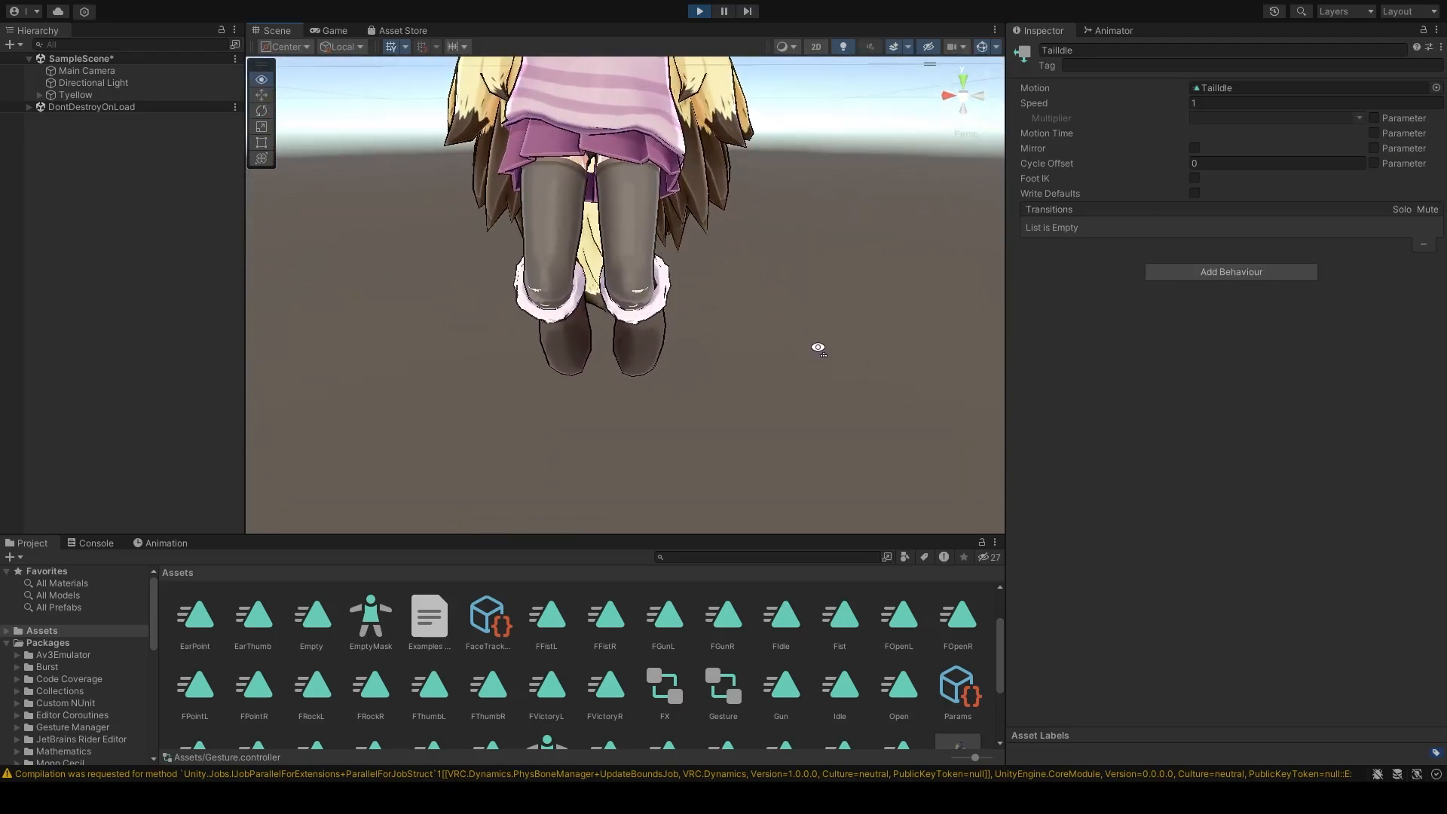
Step: Turn off the Motion Time parameter on all seven TailHandRight gesture states, from TailFistR to TailThumb
left_click(1113, 32)
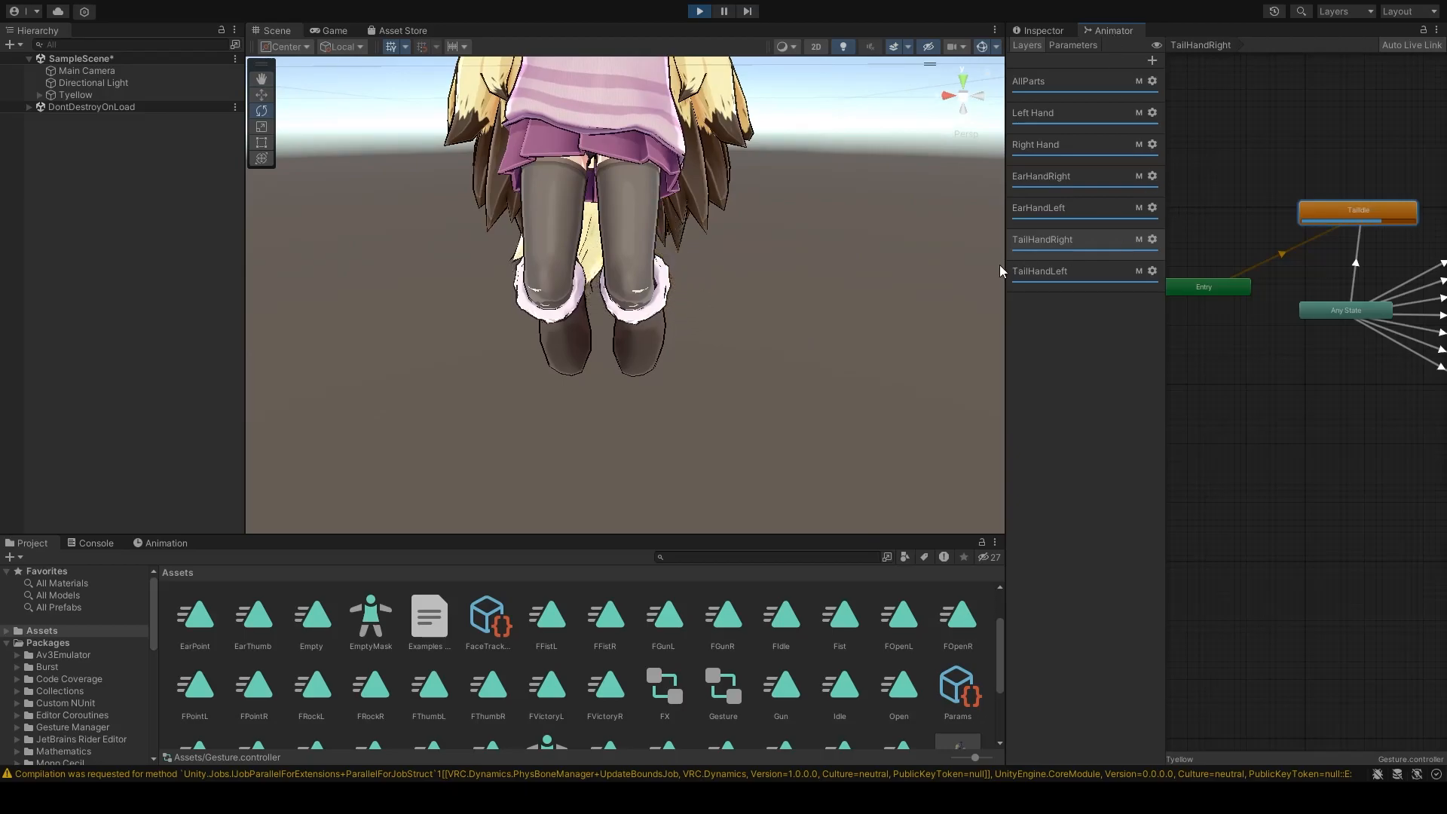
left_click_drag(1004, 265, 749, 264)
left_click(1318, 206)
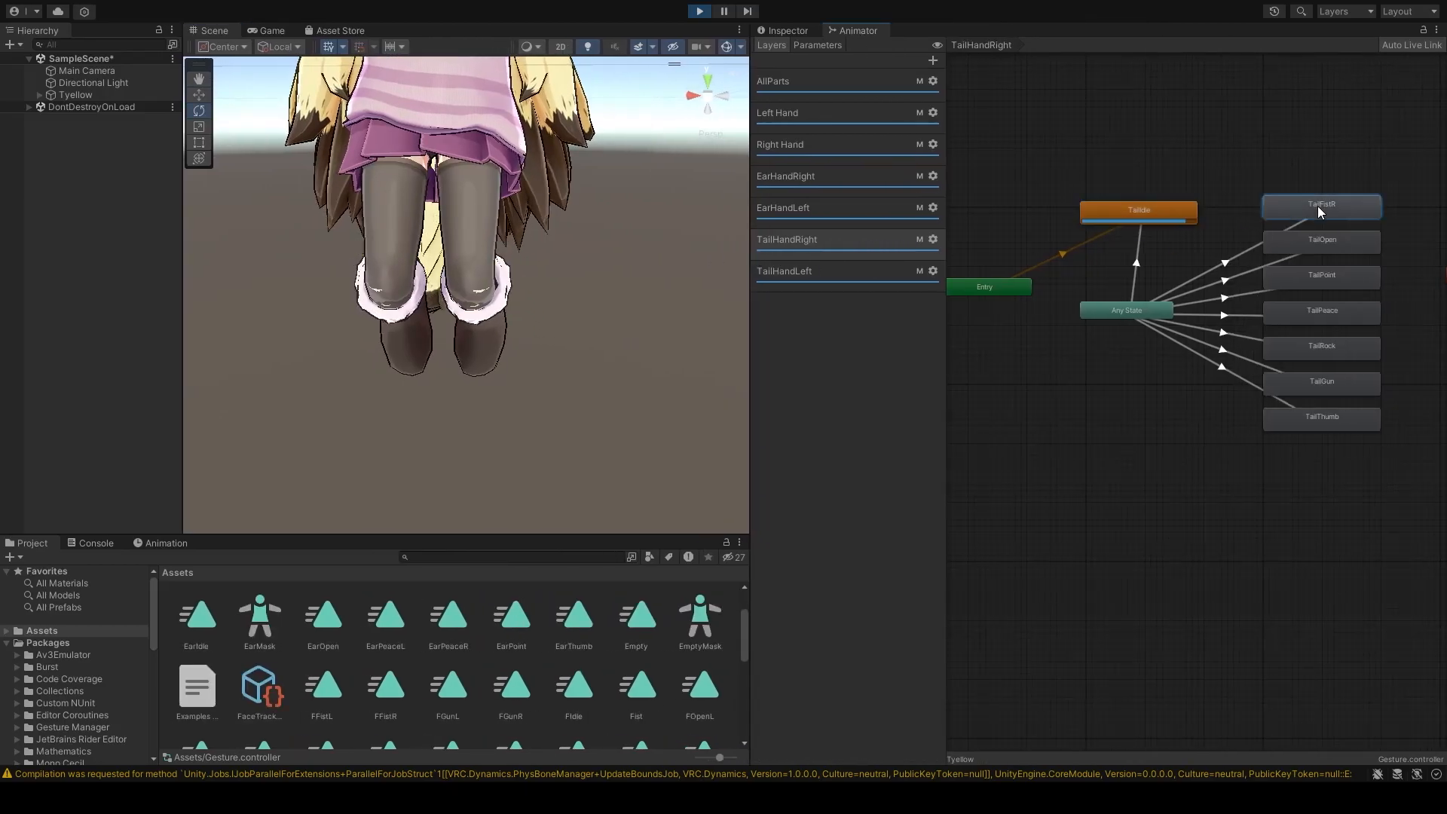
left_click(784, 30)
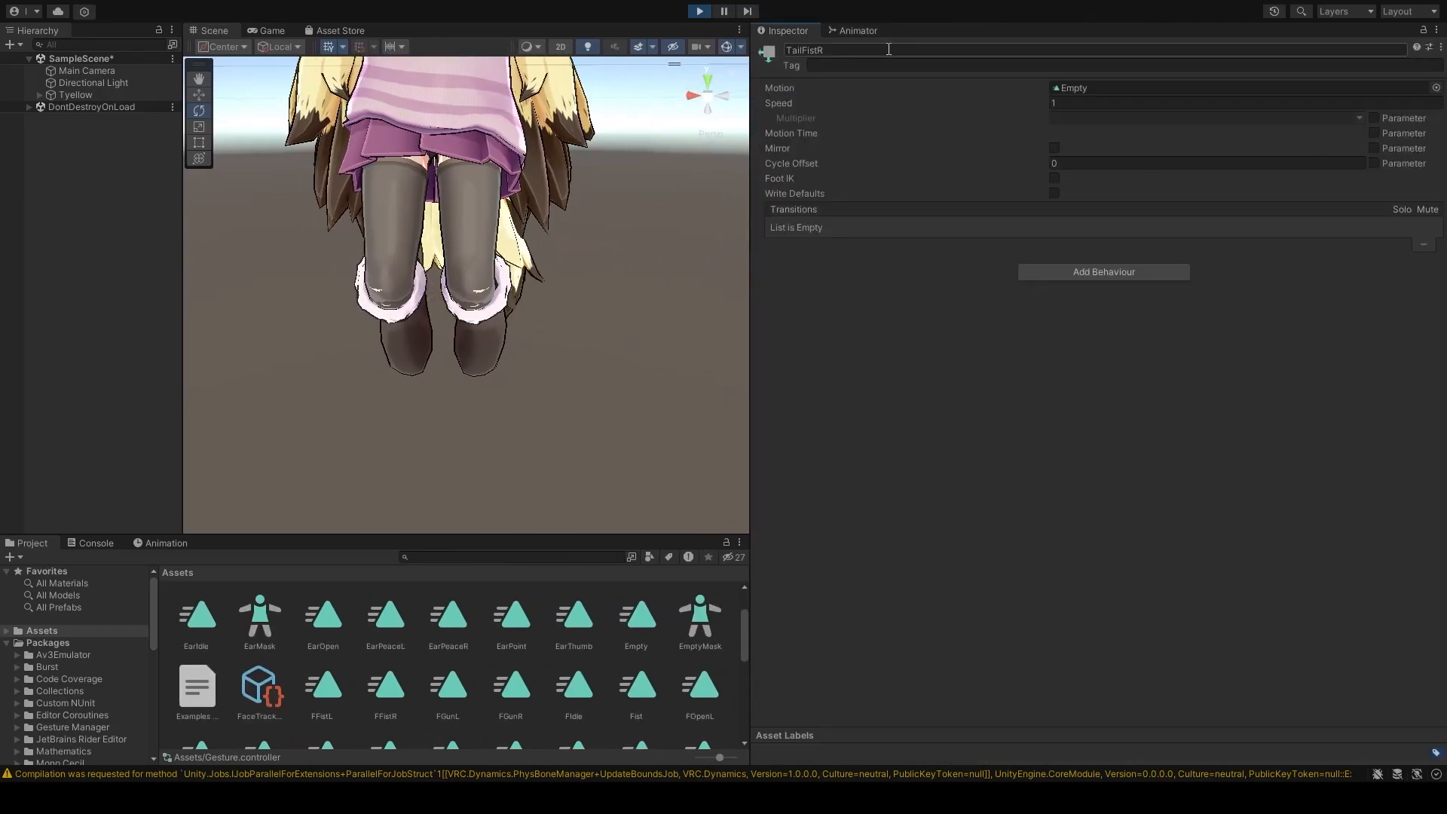
left_click(857, 31)
left_click(1320, 237)
left_click(1329, 421)
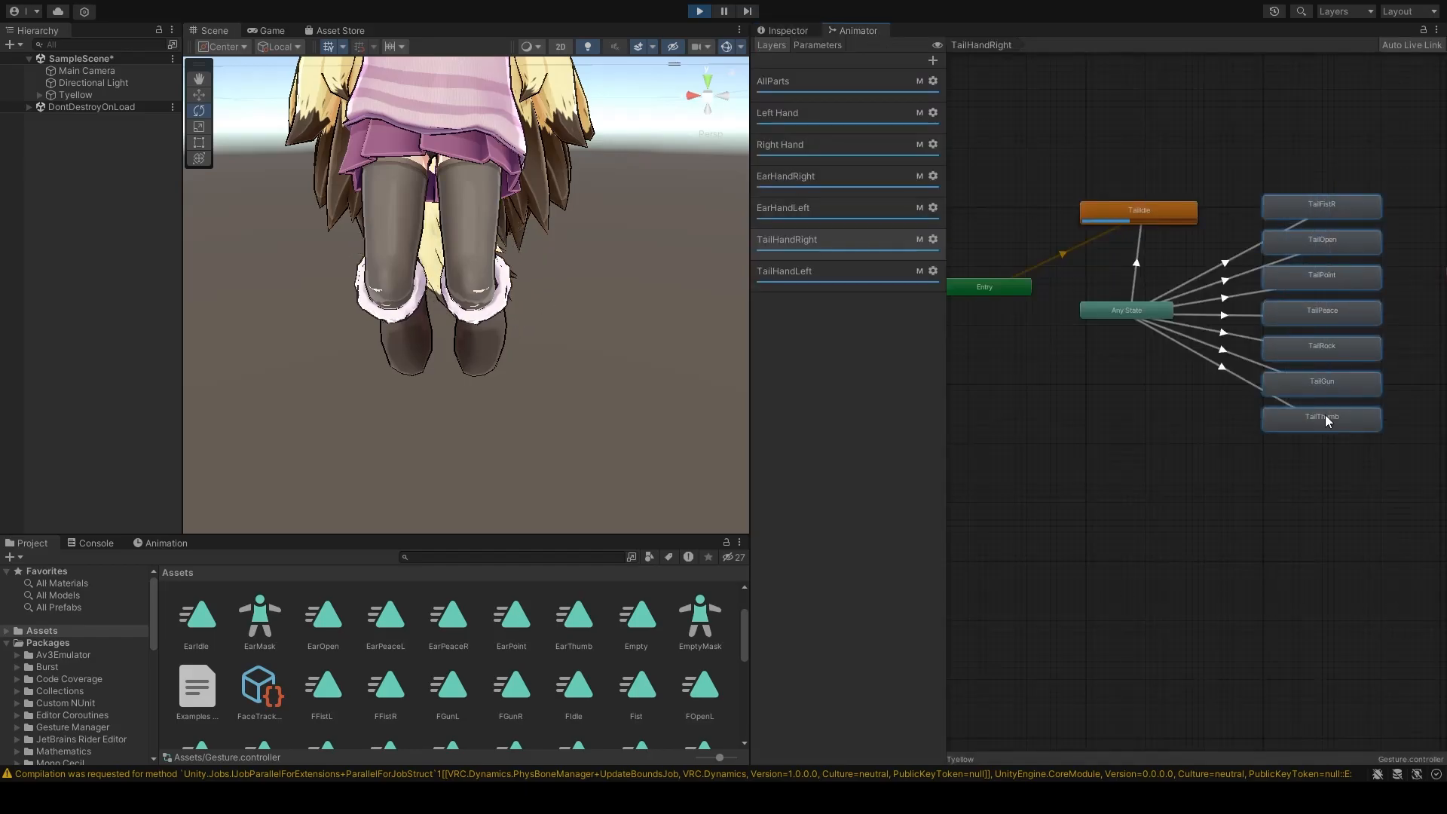
left_click(785, 30)
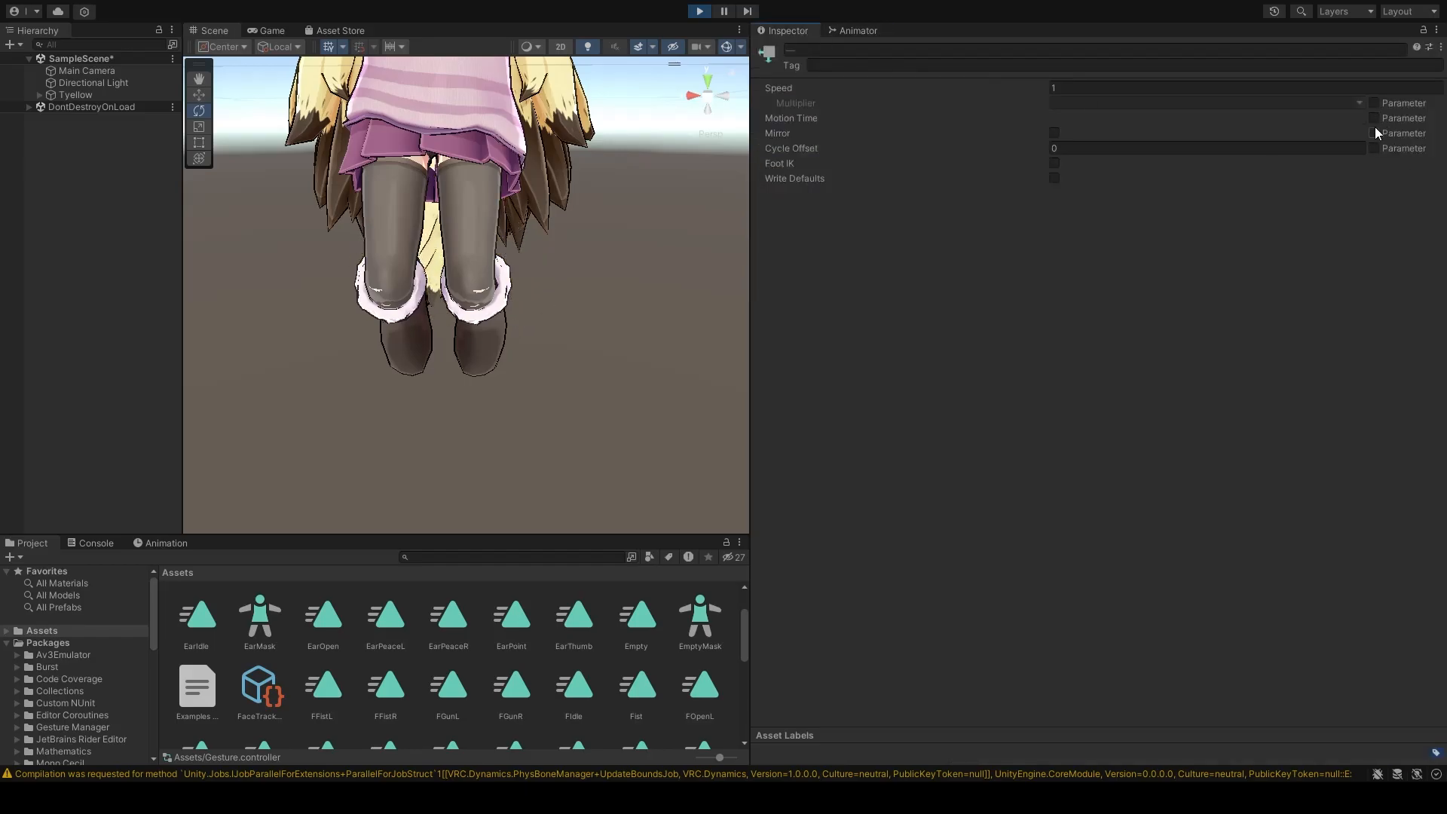
left_click(1373, 117)
left_click(1373, 117)
Step: Turn off the Motion Time parameter on the seven TailHandLeft gesture states, from TailFistL to TailThumb
left_click(832, 30)
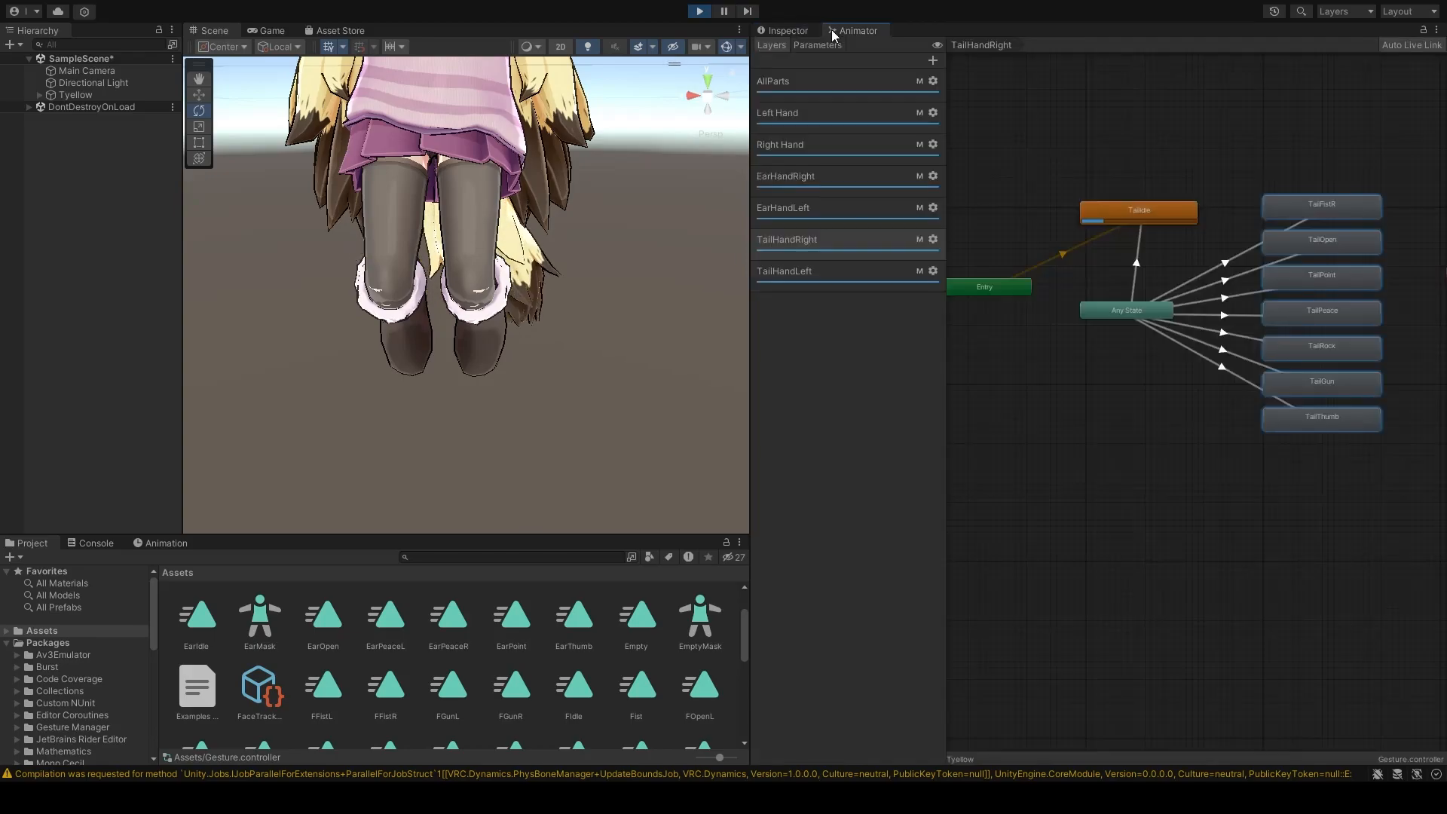
left_click(851, 264)
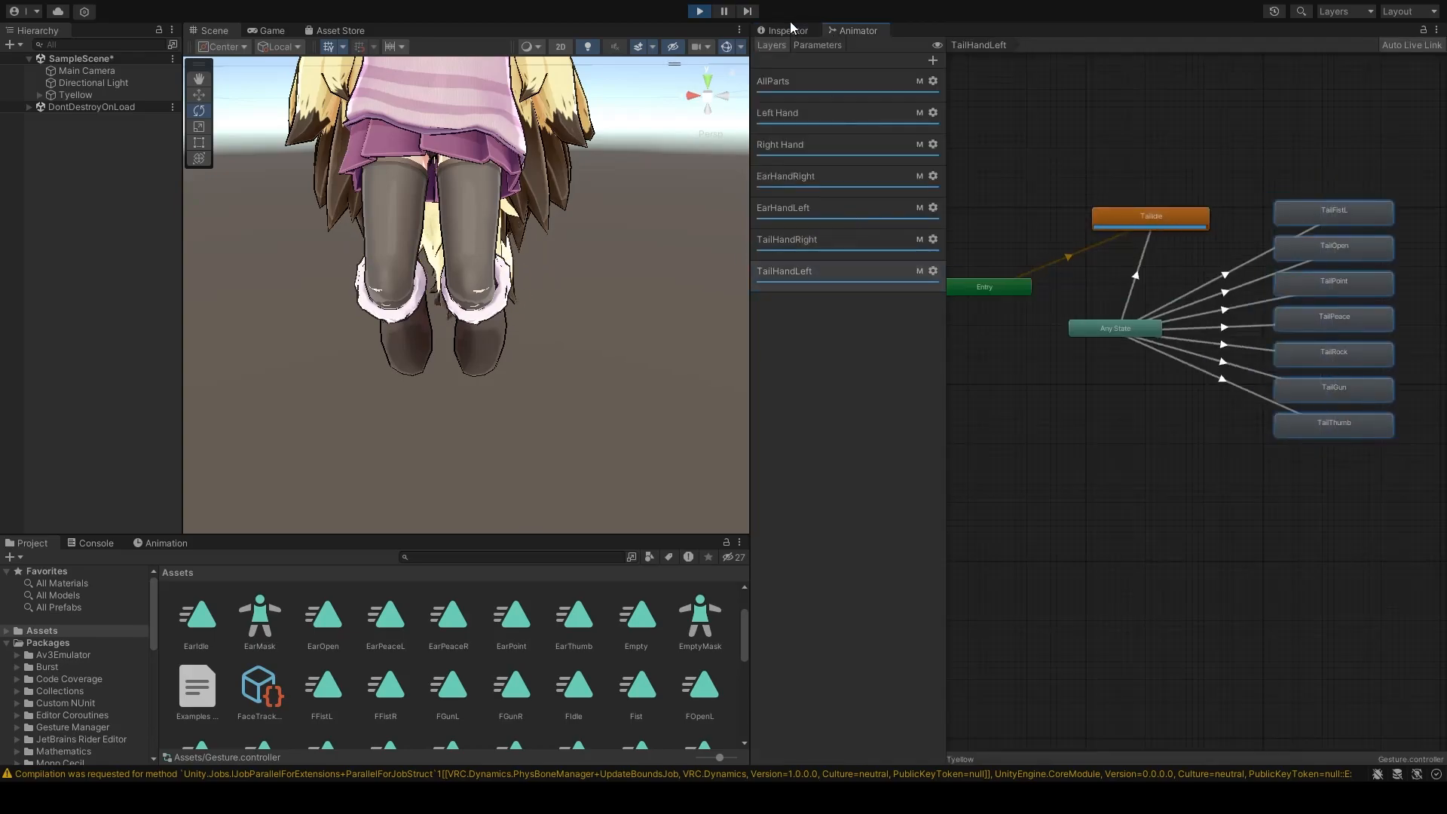
left_click(789, 27)
left_click(1372, 118)
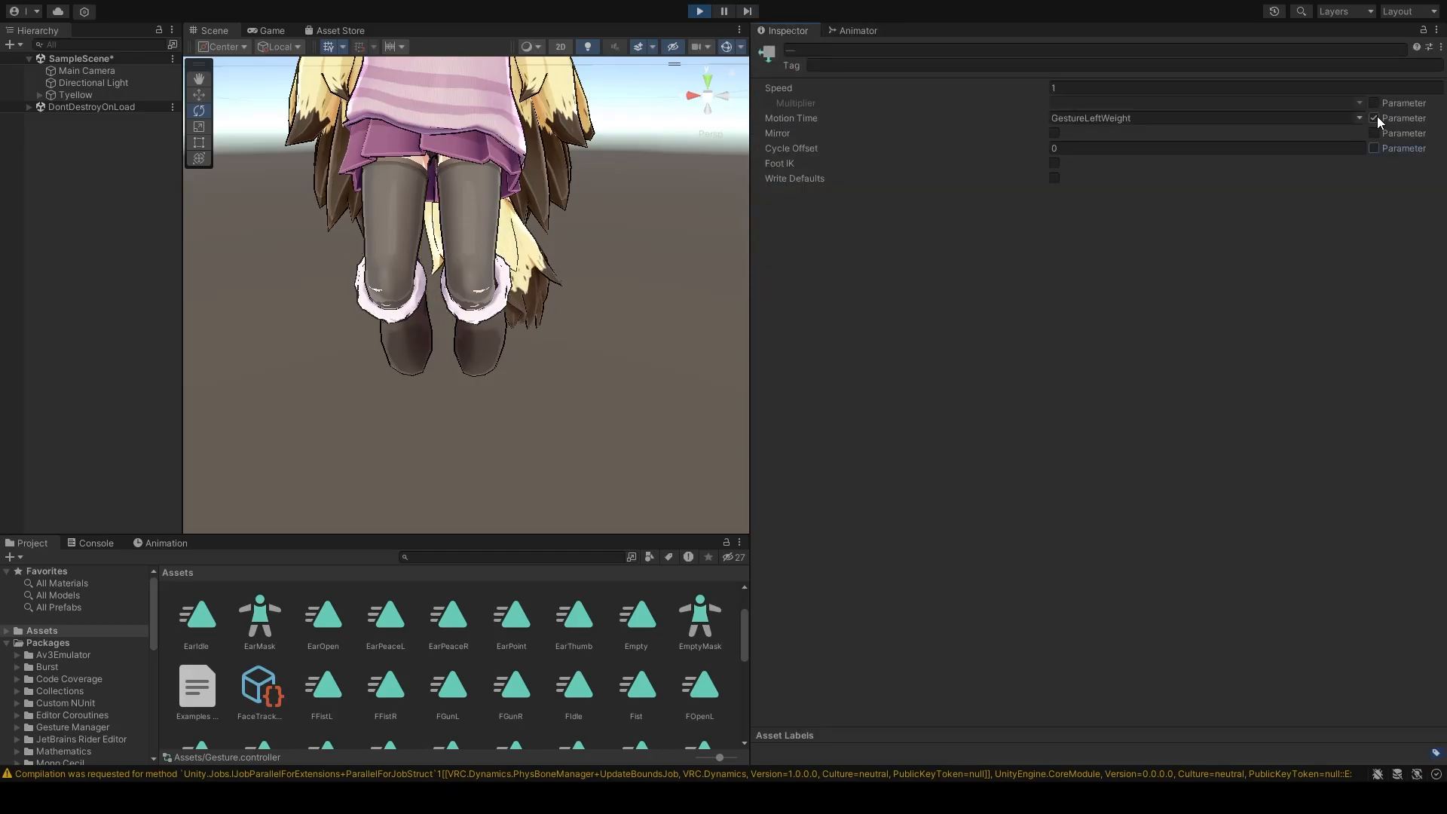
left_click(1373, 119)
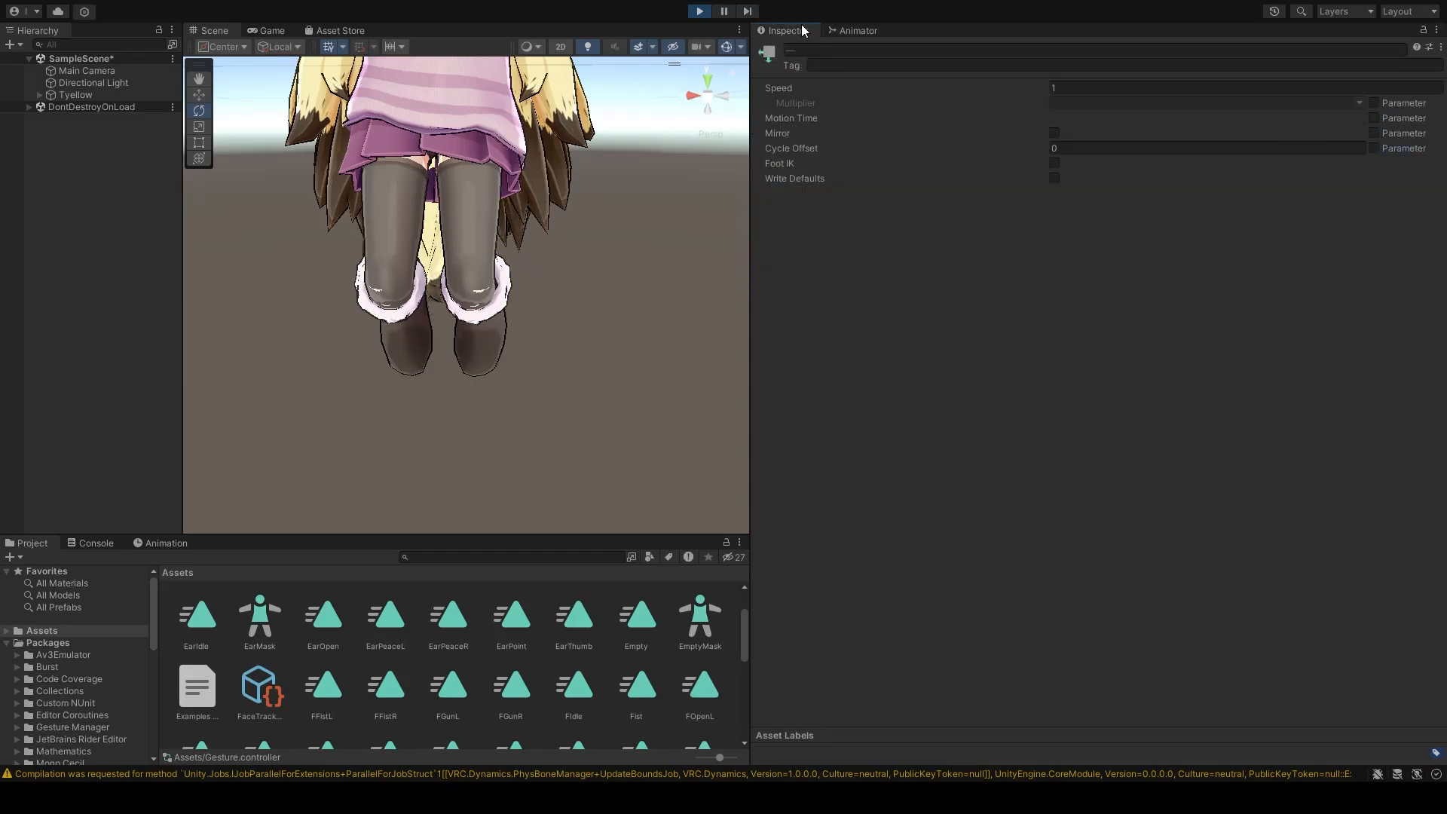
Step: Turn off the Motion Time parameter on the seven EarHandRight gesture states, from EarFist to EarThumb
left_click(851, 30)
left_click(860, 255)
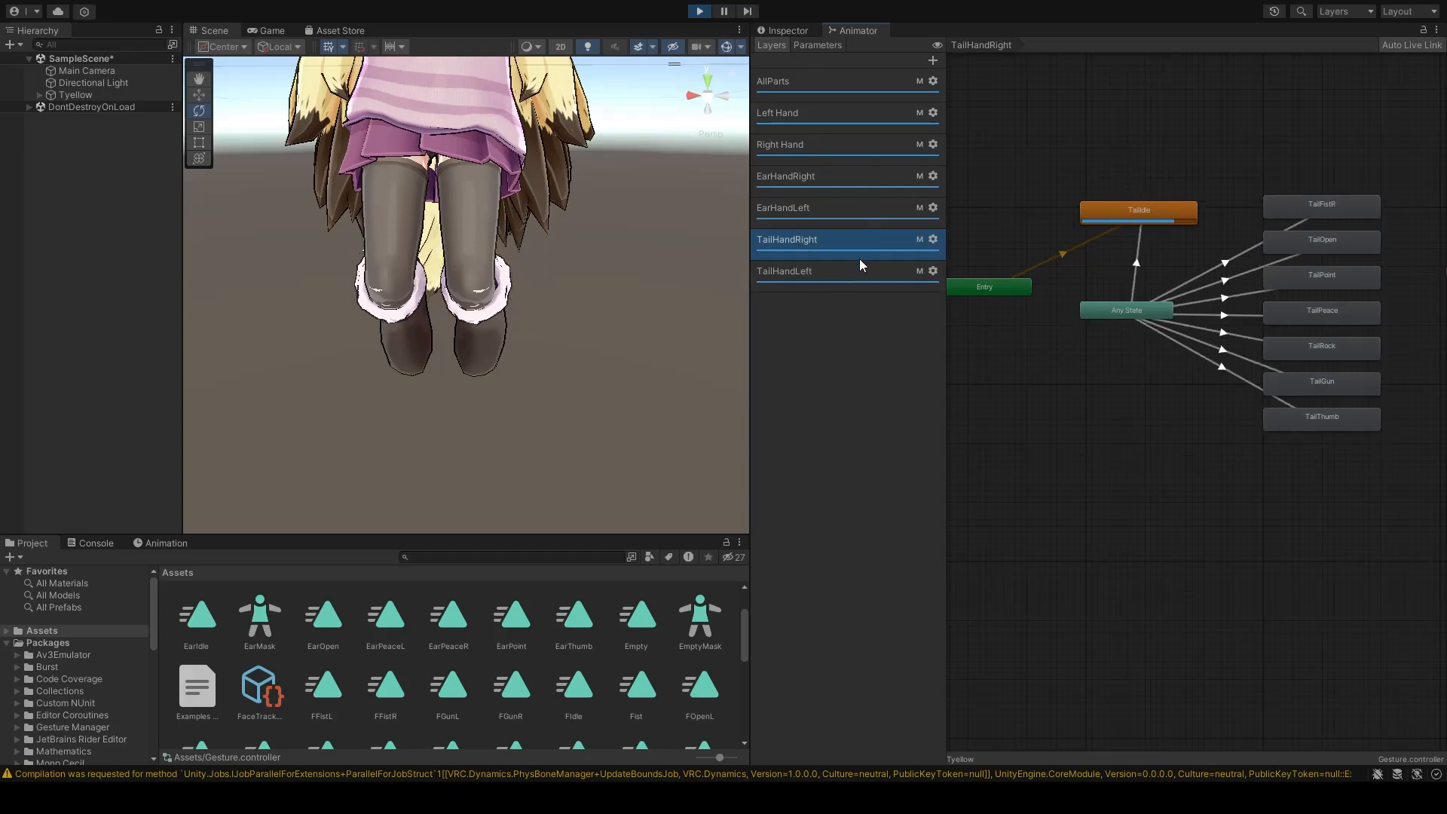
left_click(859, 180)
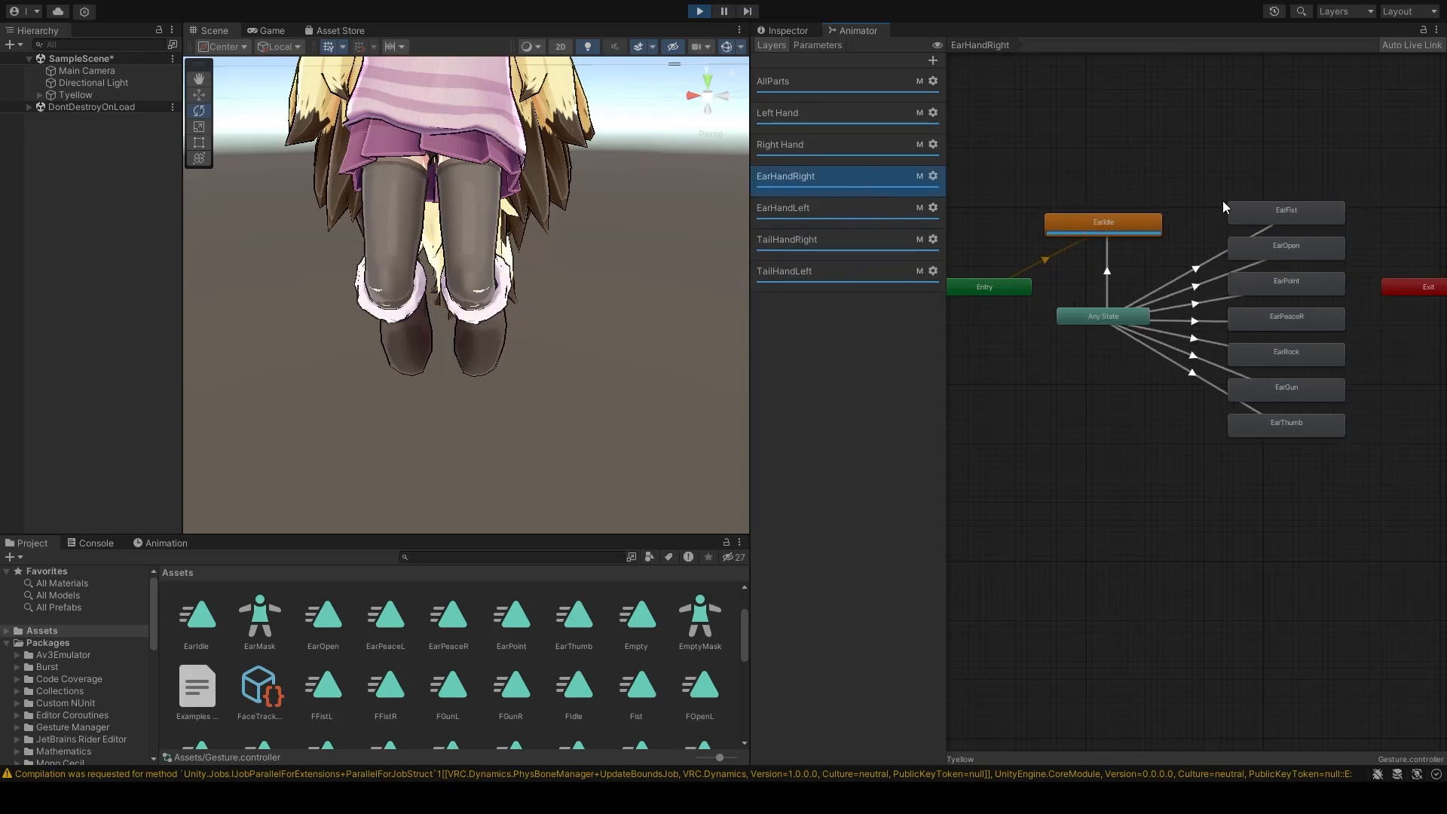
left_click_drag(1110, 124, 1287, 259)
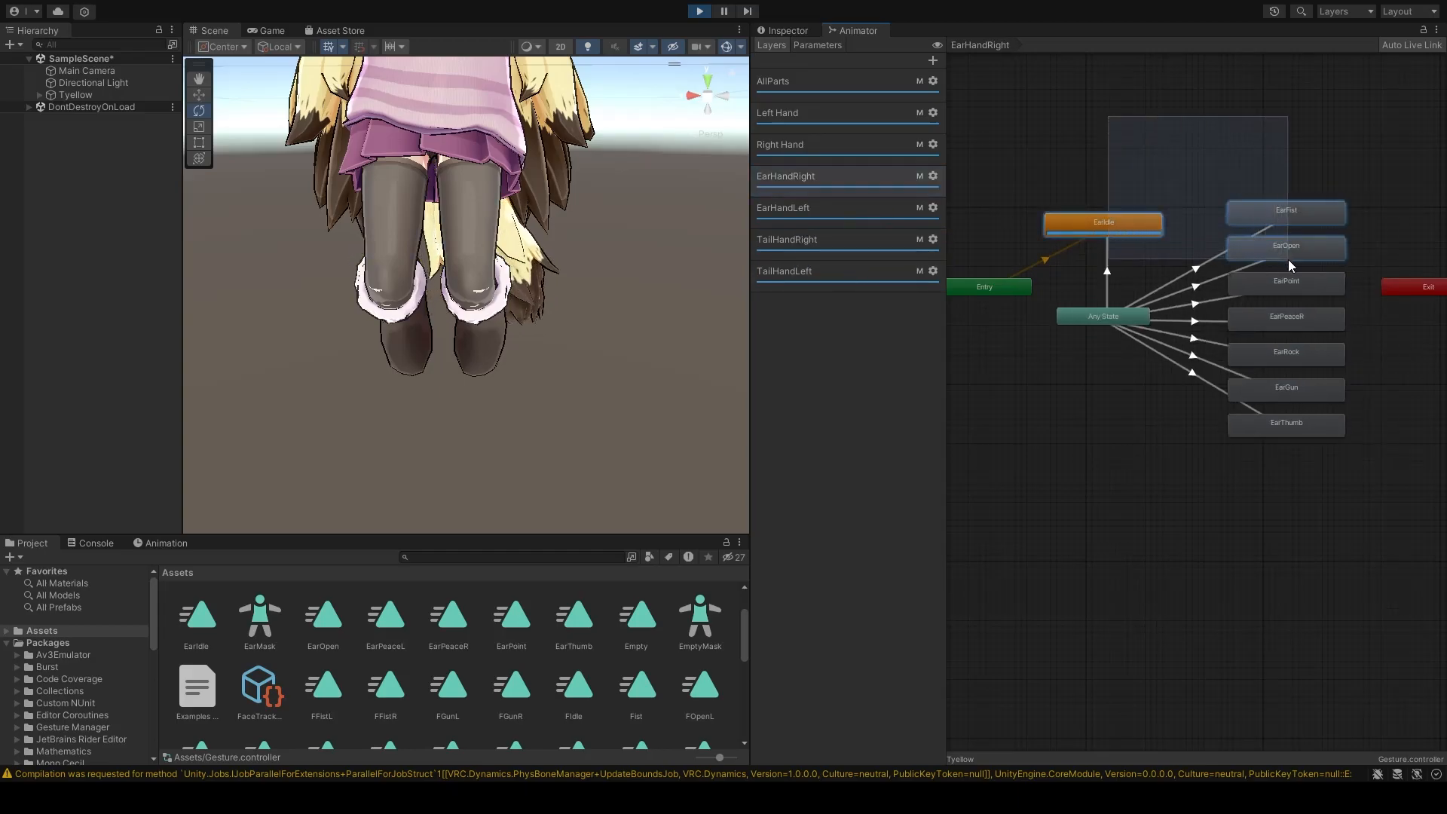
left_click_drag(1273, 163, 1294, 432)
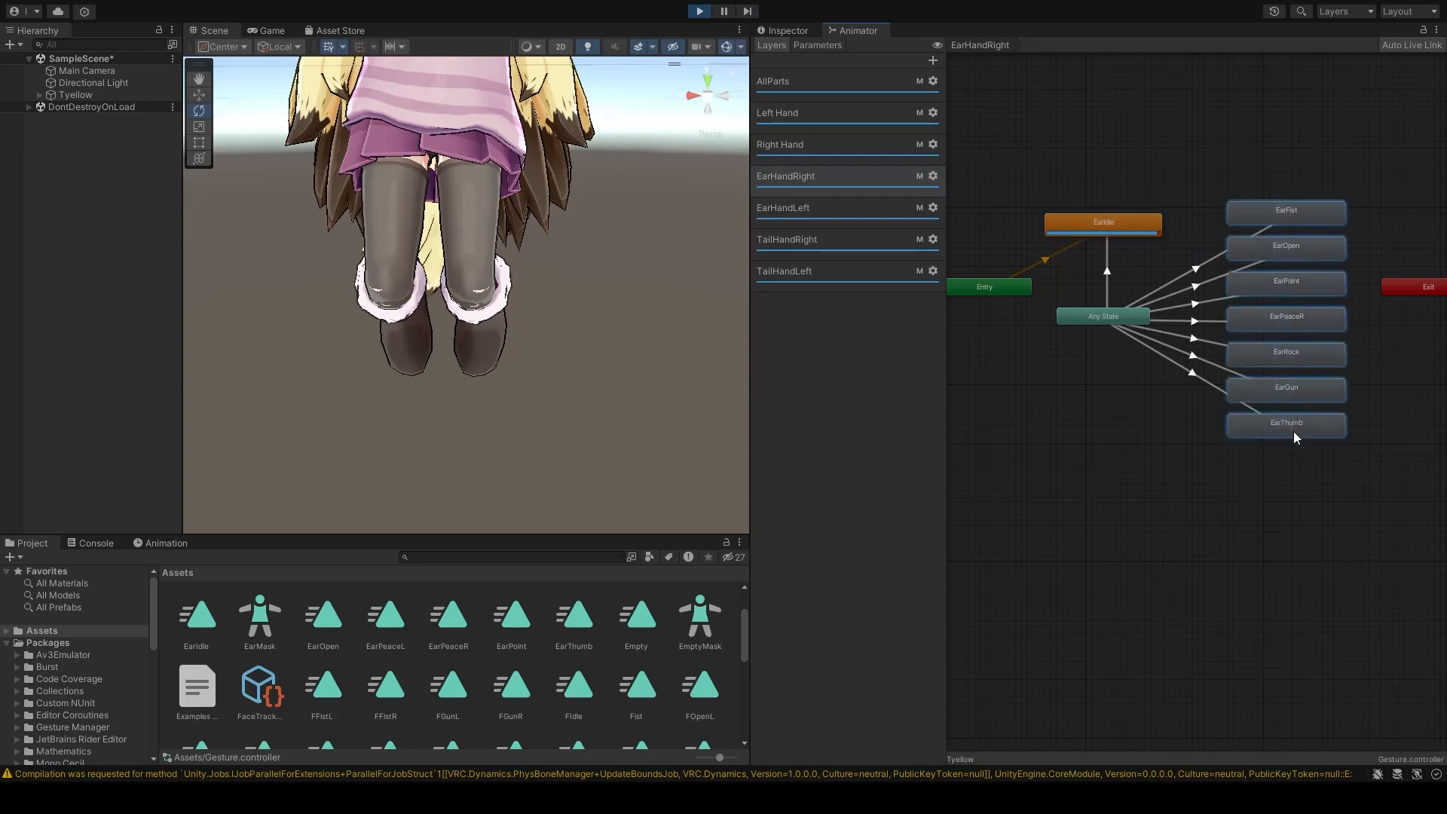
left_click(787, 30)
left_click(1374, 118)
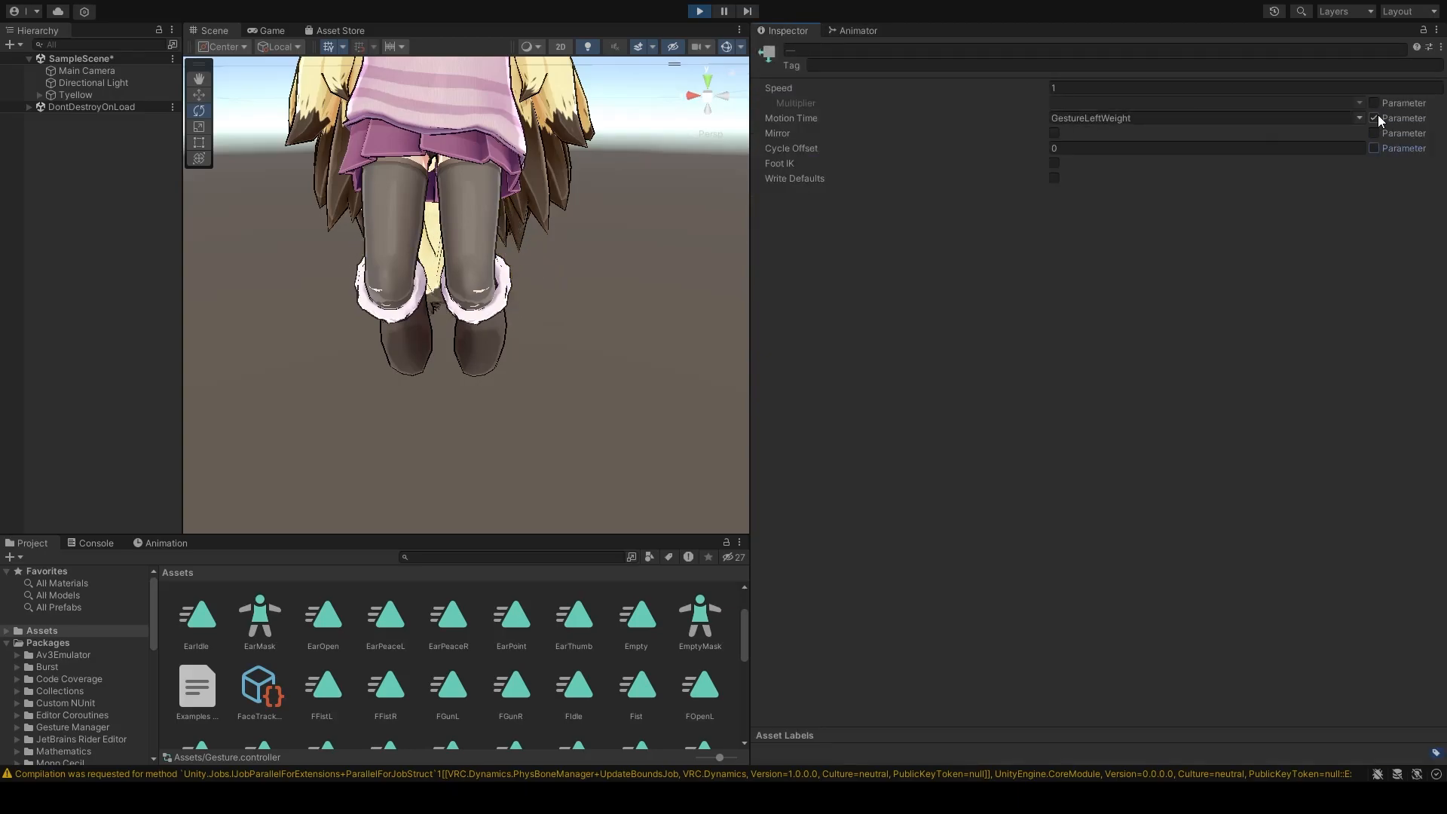
Step: Turn off the Motion Time parameter on the EarIdle state of the EarHandRight layer
left_click(852, 30)
left_click(1113, 228)
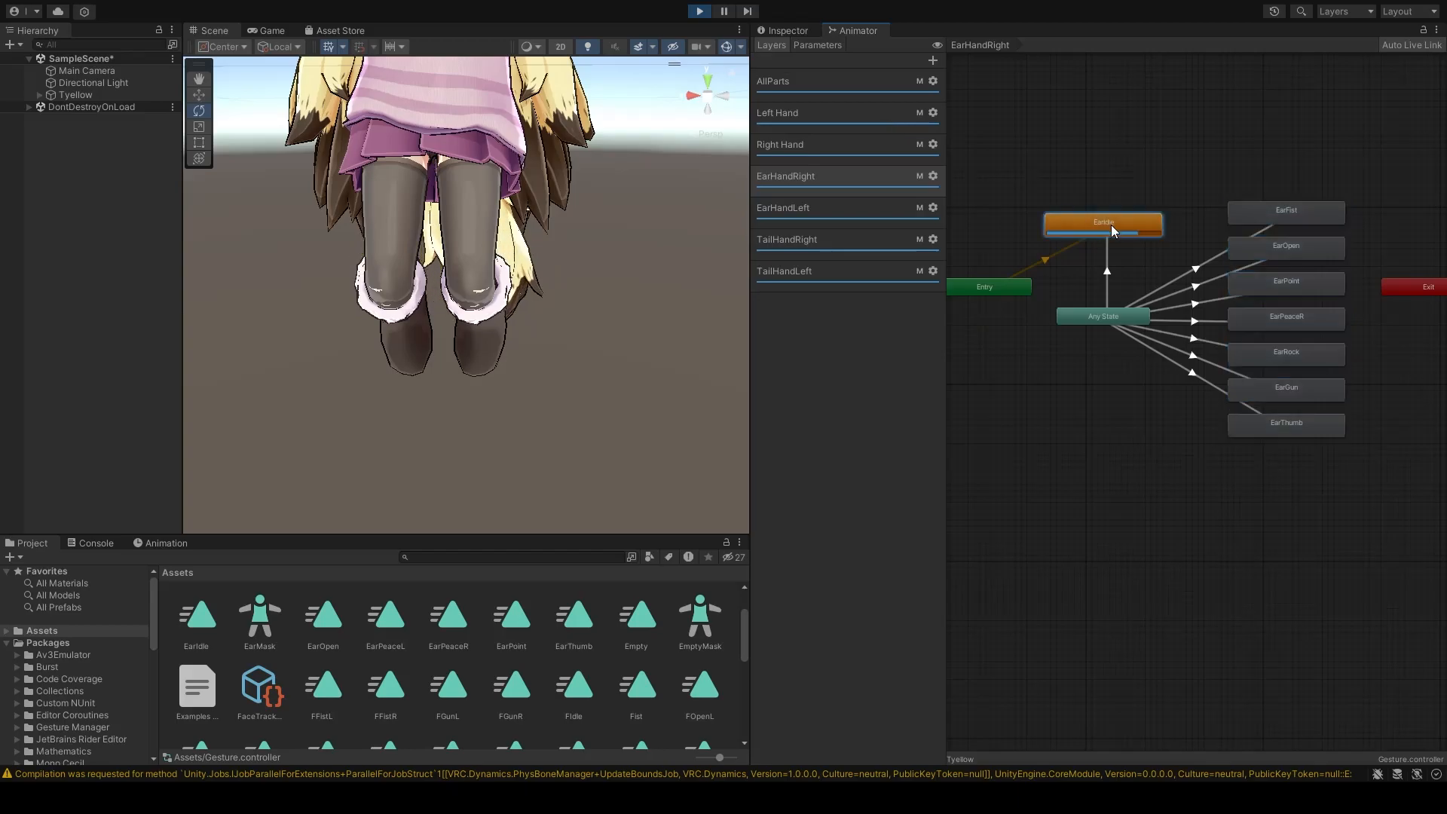
left_click(786, 30)
left_click(1374, 133)
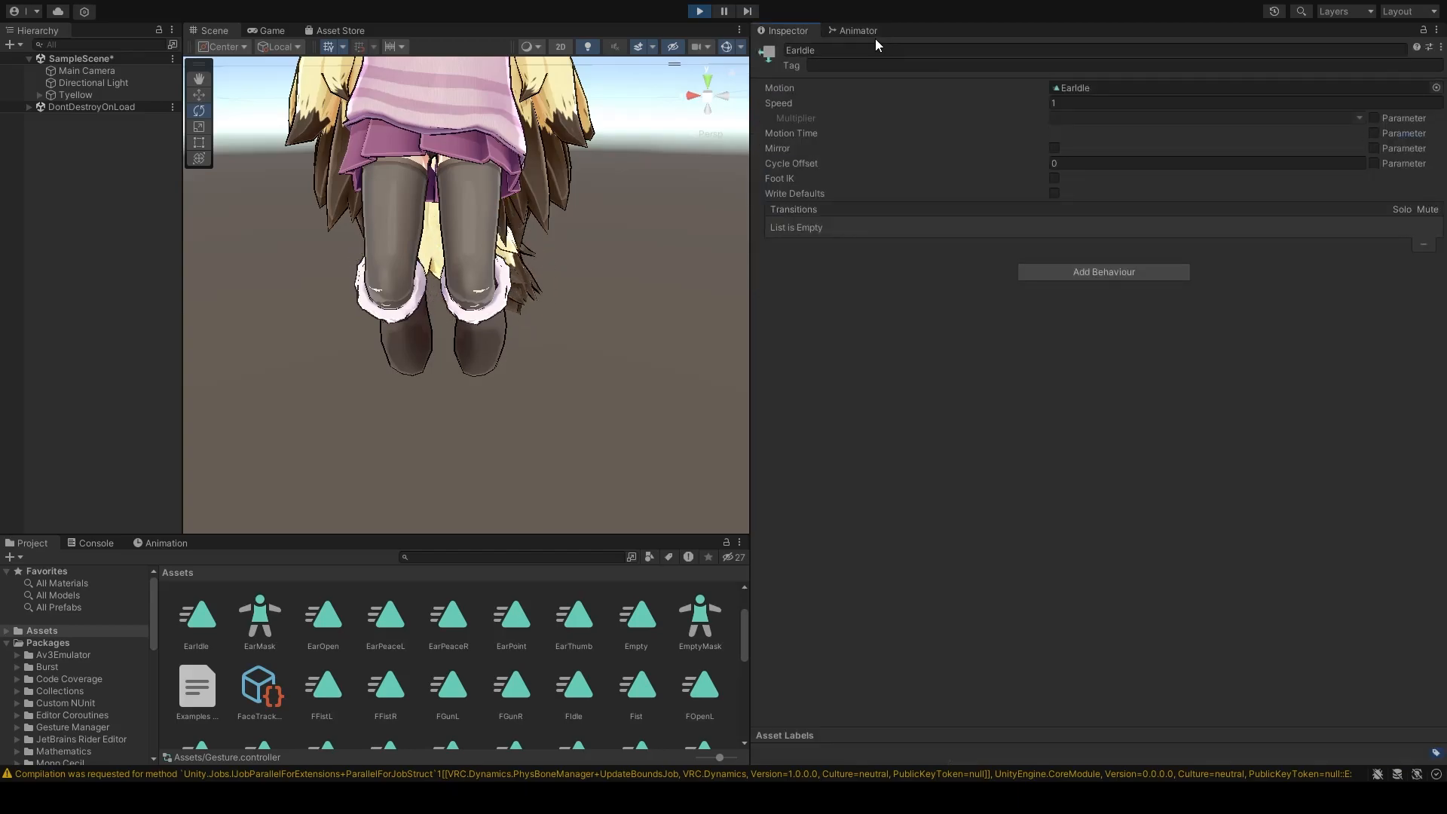
Step: Turn off the Motion Time parameter on the EarIdle state of the EarHandLeft layer
left_click(865, 30)
left_click(859, 207)
left_click(1146, 211)
left_click(787, 30)
left_click(1373, 134)
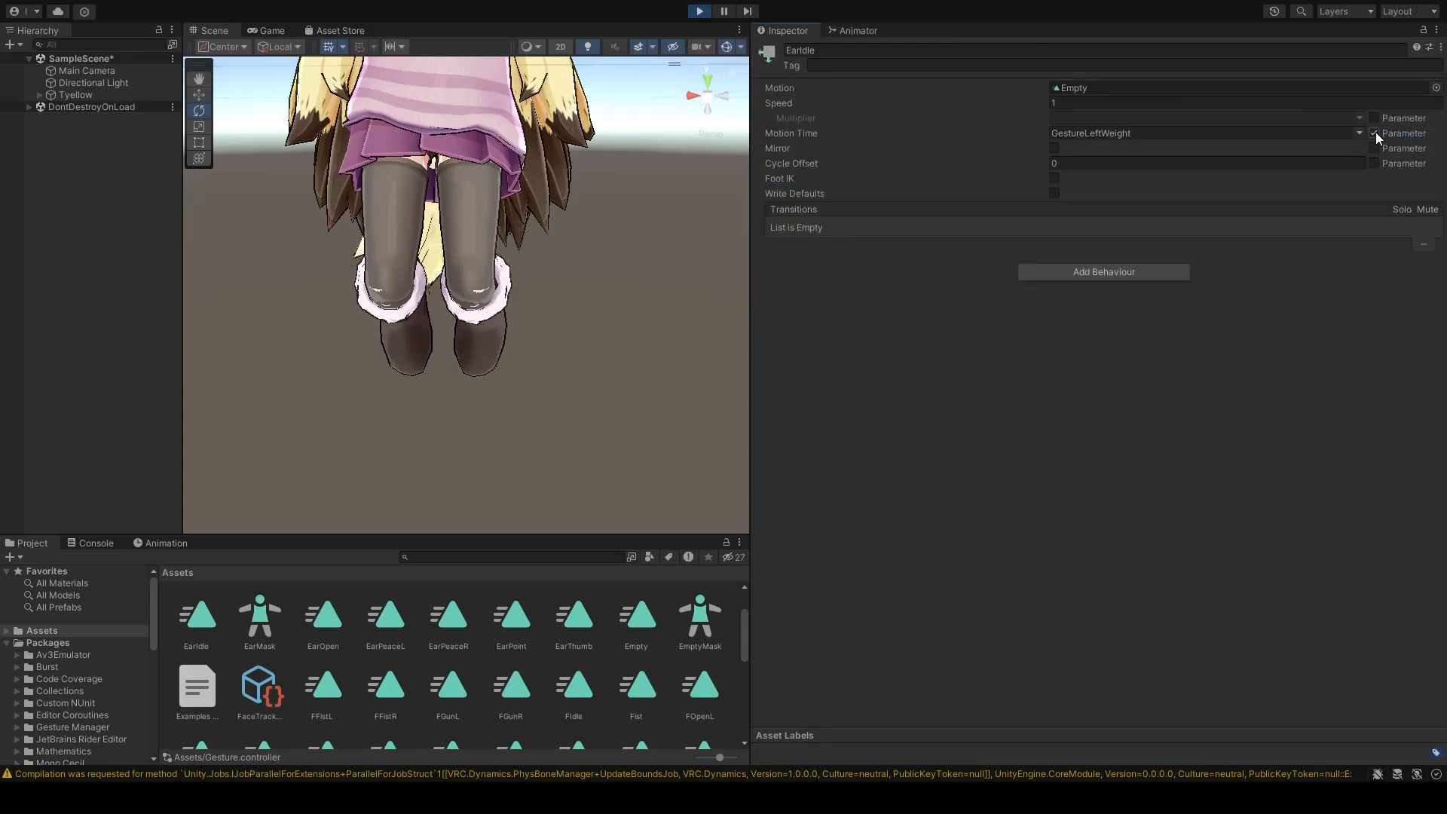
Step: Turn off the Motion Time parameter on the seven EarHandLeft gesture states, from EarFist to EarThumb
left_click(860, 27)
left_click_drag(1282, 178, 1325, 422)
left_click(780, 30)
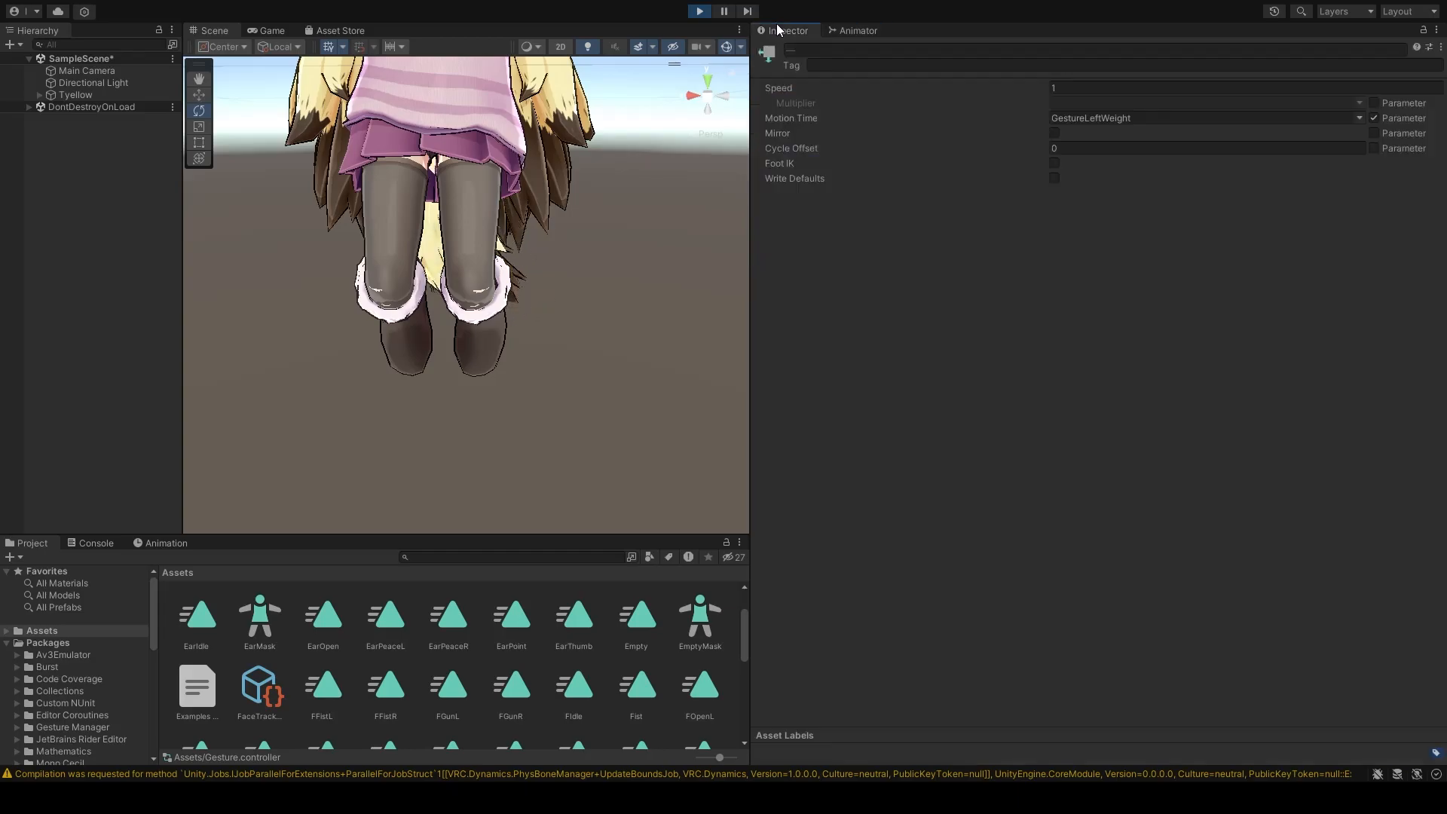
left_click(1373, 118)
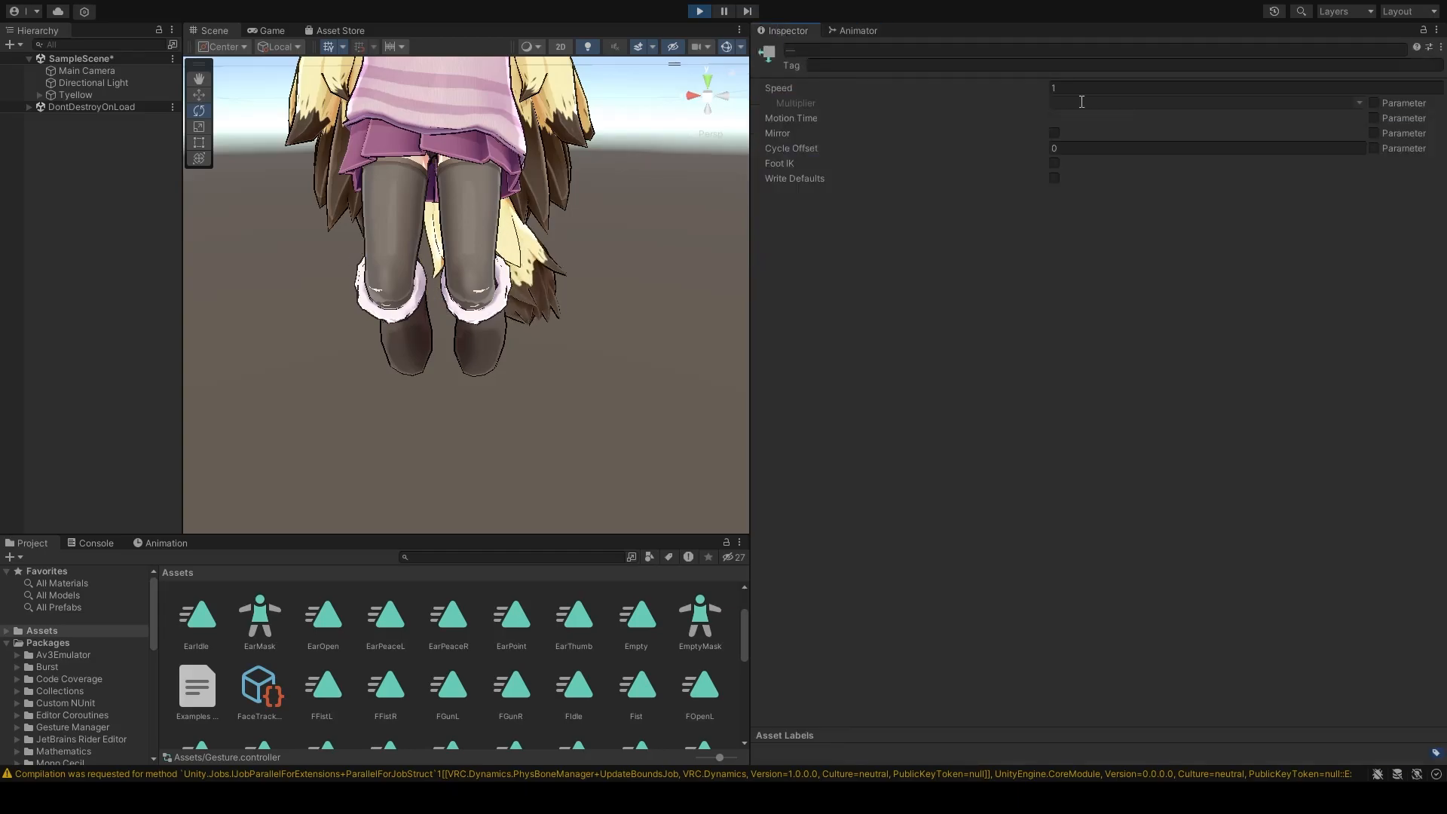
Step: Check the motion settings of EarHandLeft's EarOpen and EarPoint states and of EarHandRight's EarIdle state
left_click(829, 30)
left_click(1311, 243)
left_click(785, 29)
left_click(841, 30)
left_click(1321, 276)
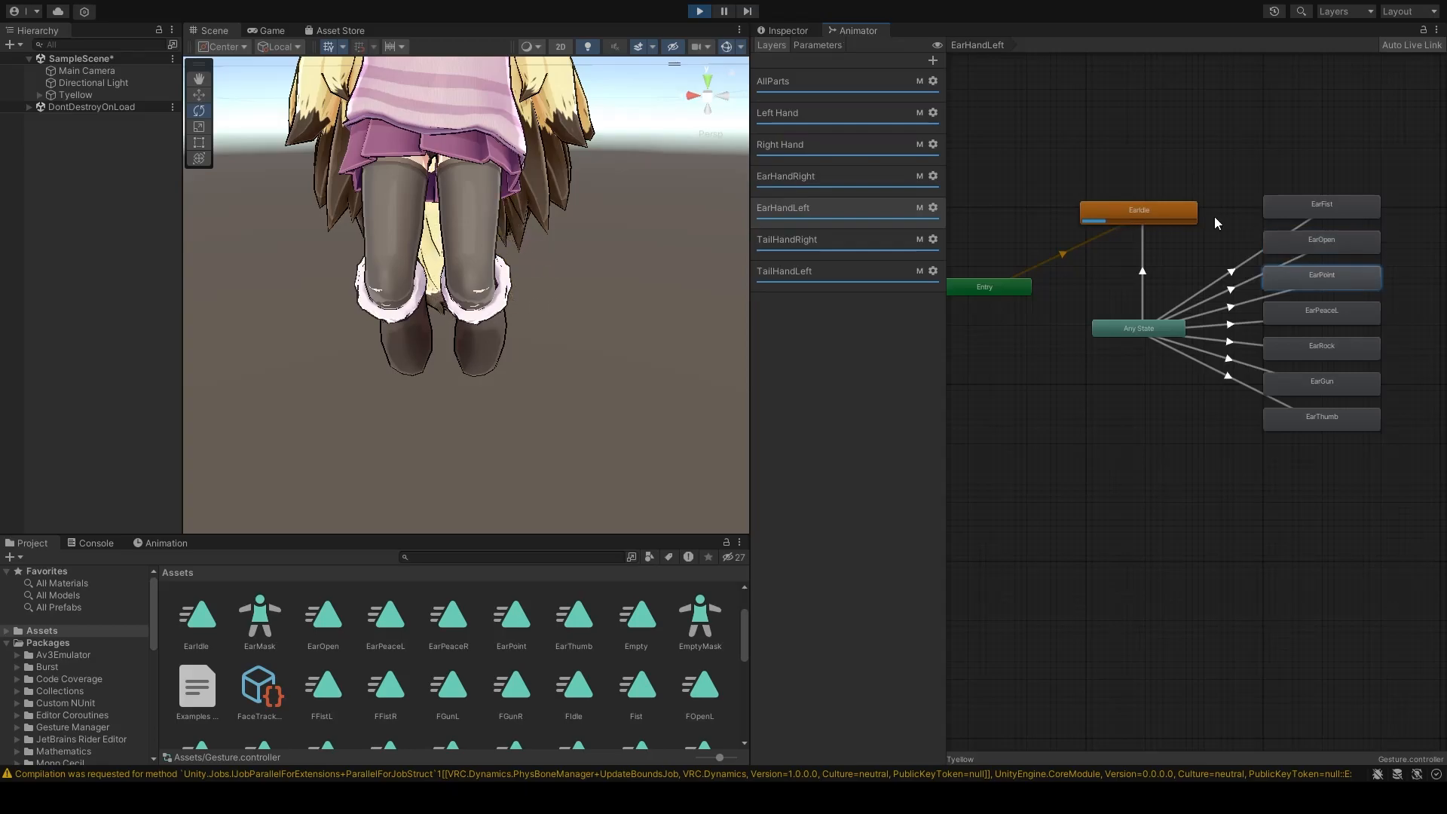
left_click(785, 29)
left_click(847, 30)
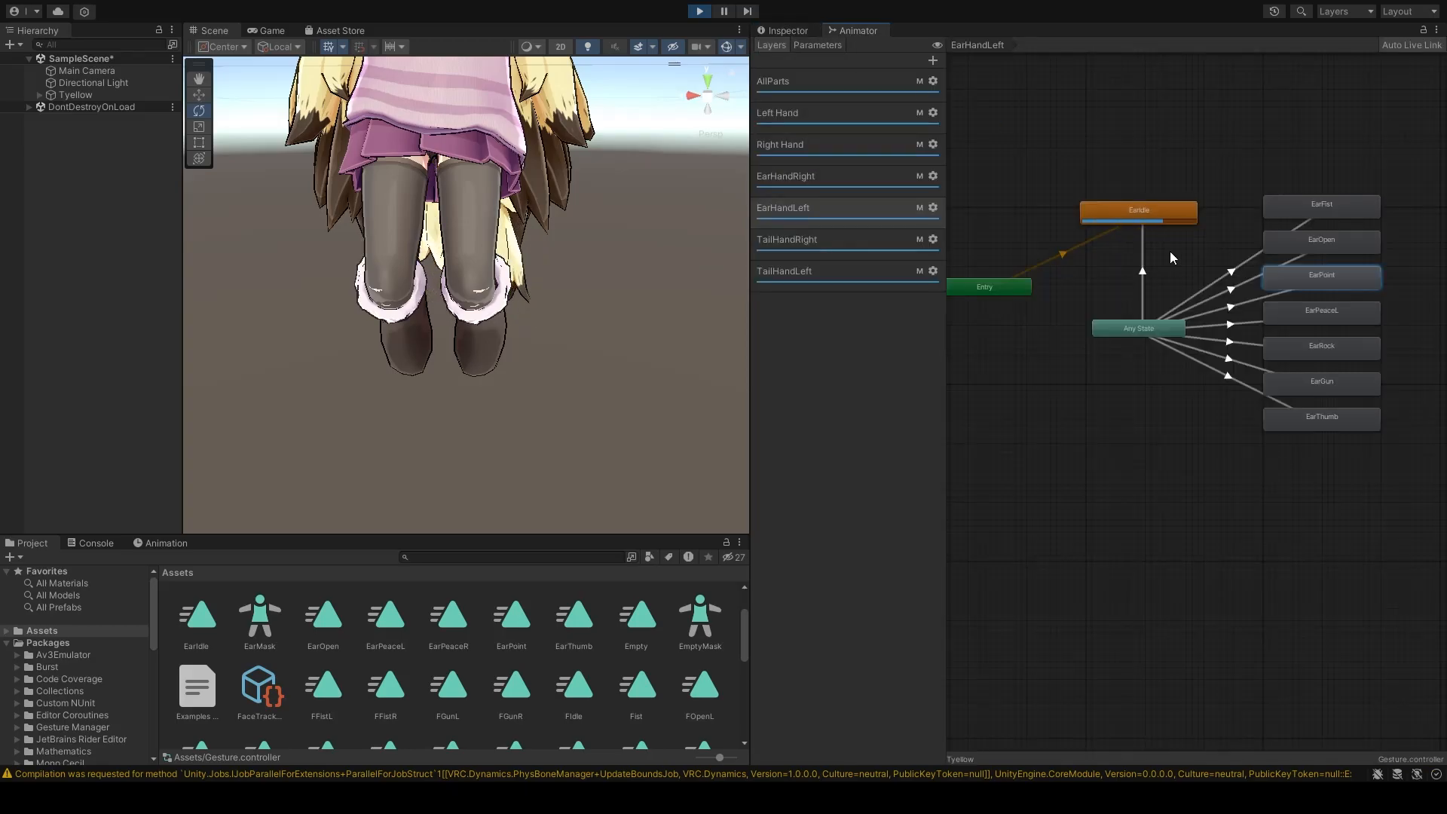
left_click(830, 181)
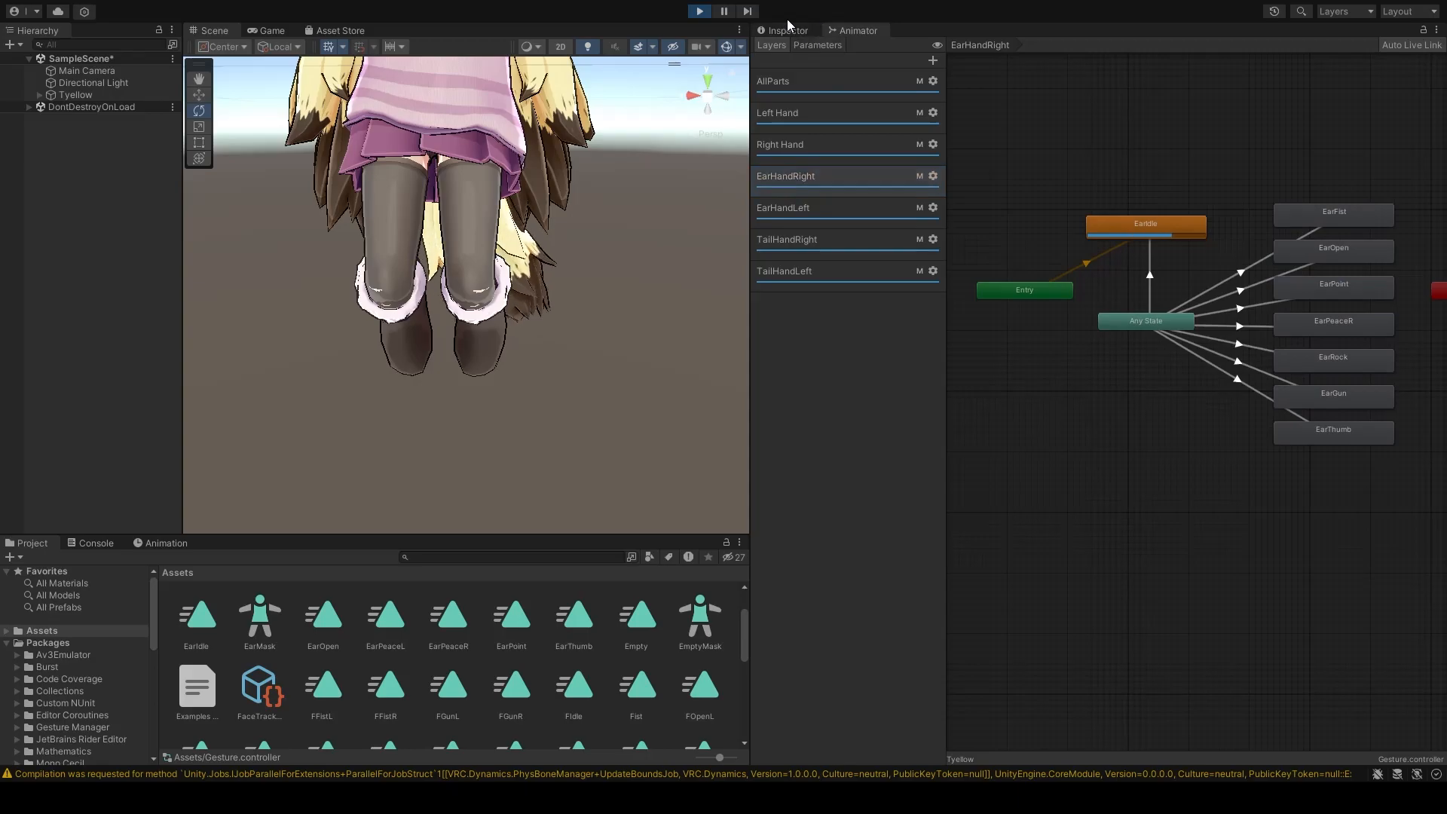
left_click(1166, 223)
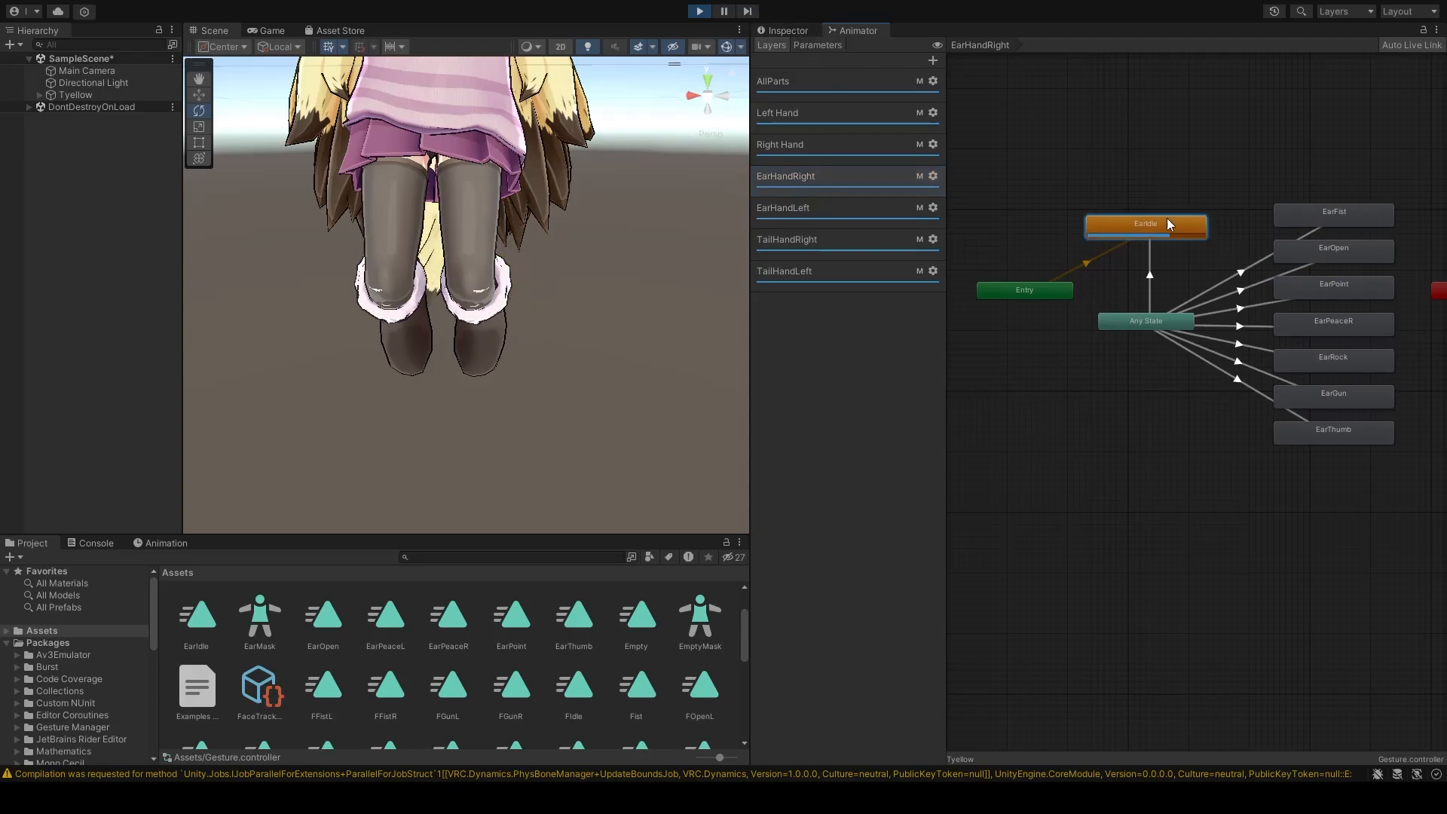
left_click(785, 31)
Step: Test the left-hand gestures on the avatar by setting GestureLeft to 2, 3 and 4 in turn
left_click(857, 30)
left_click(817, 45)
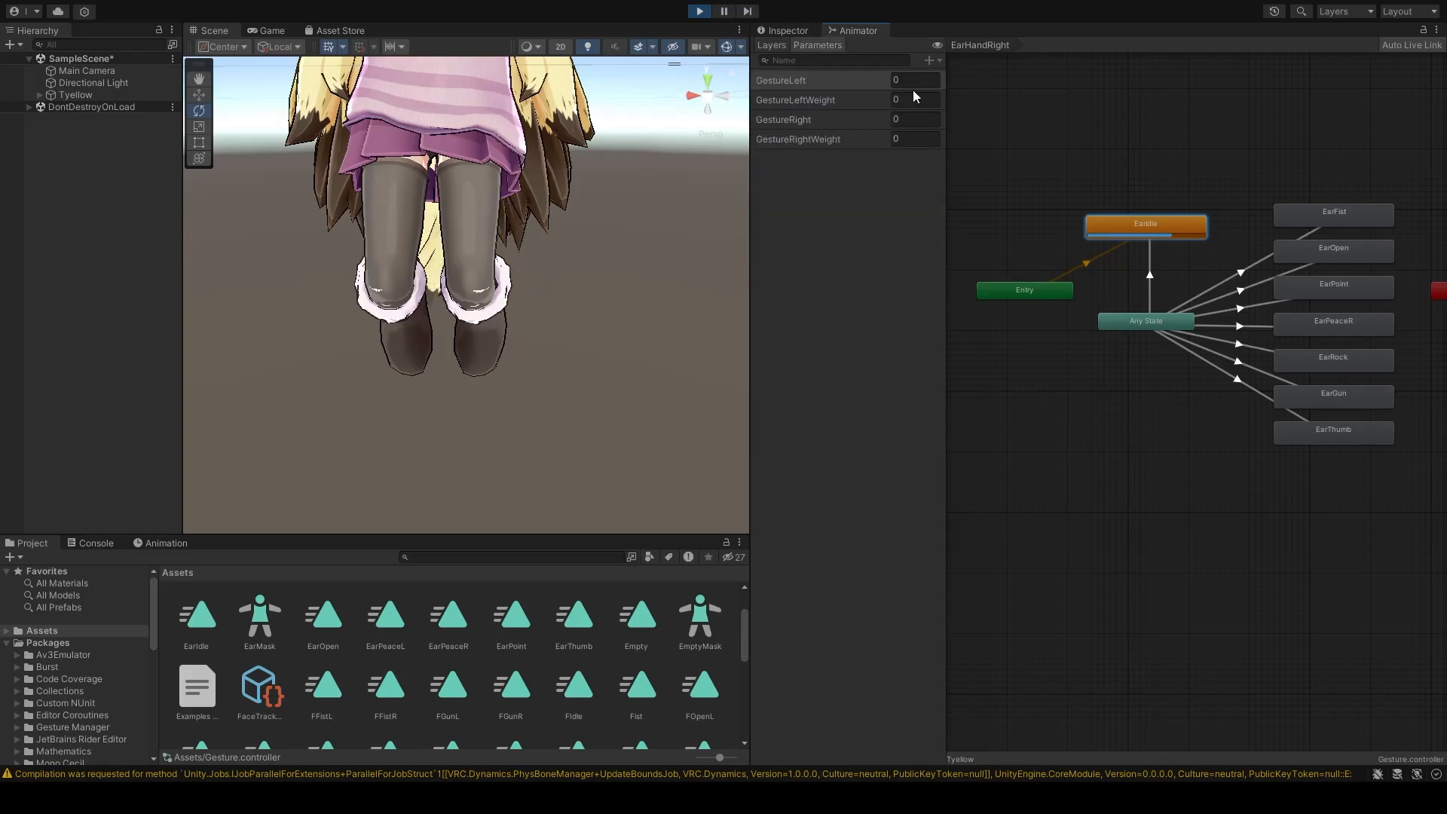
right_click_drag(554, 241, 539, 204)
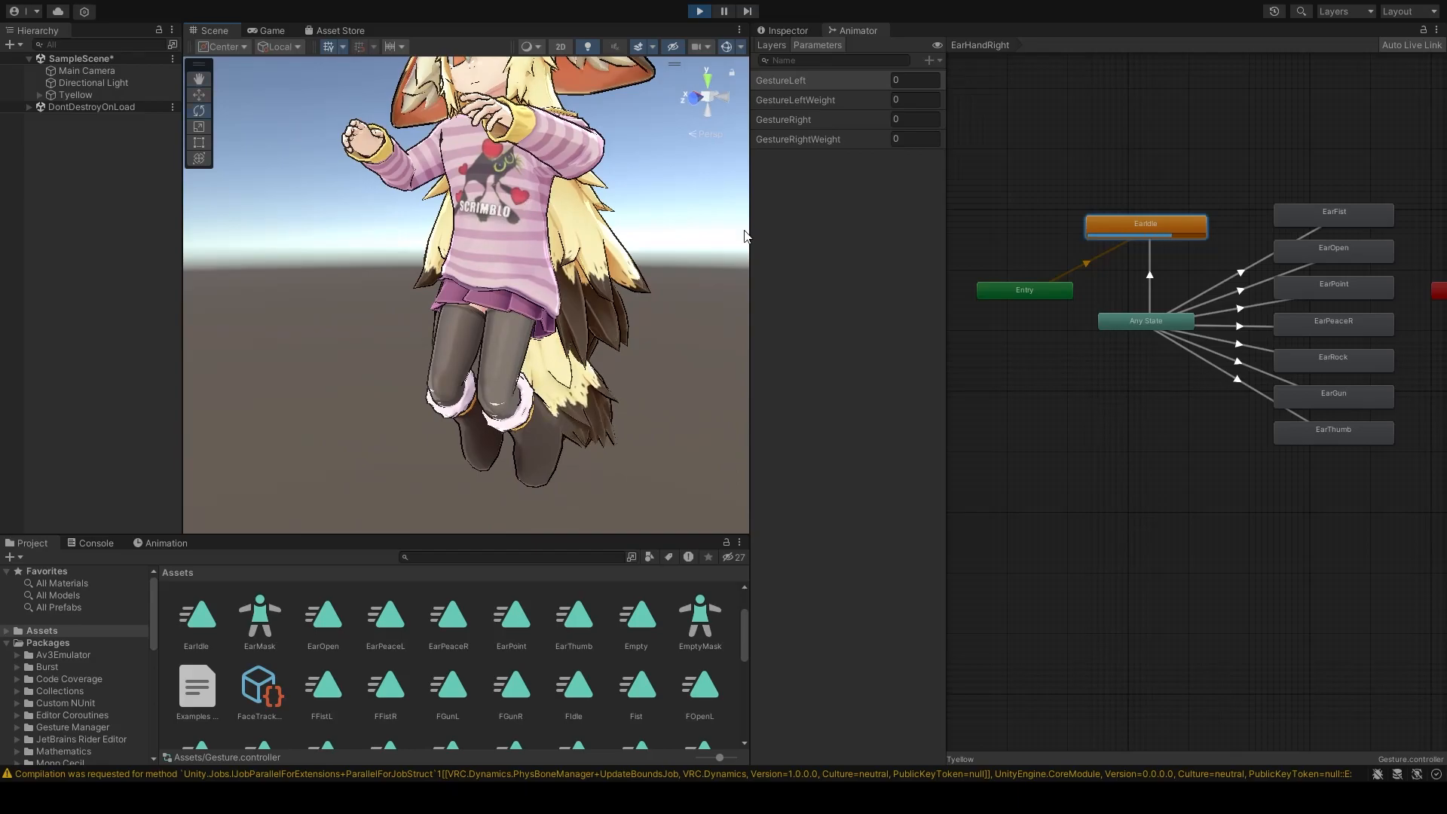
left_click(915, 80)
type("2")
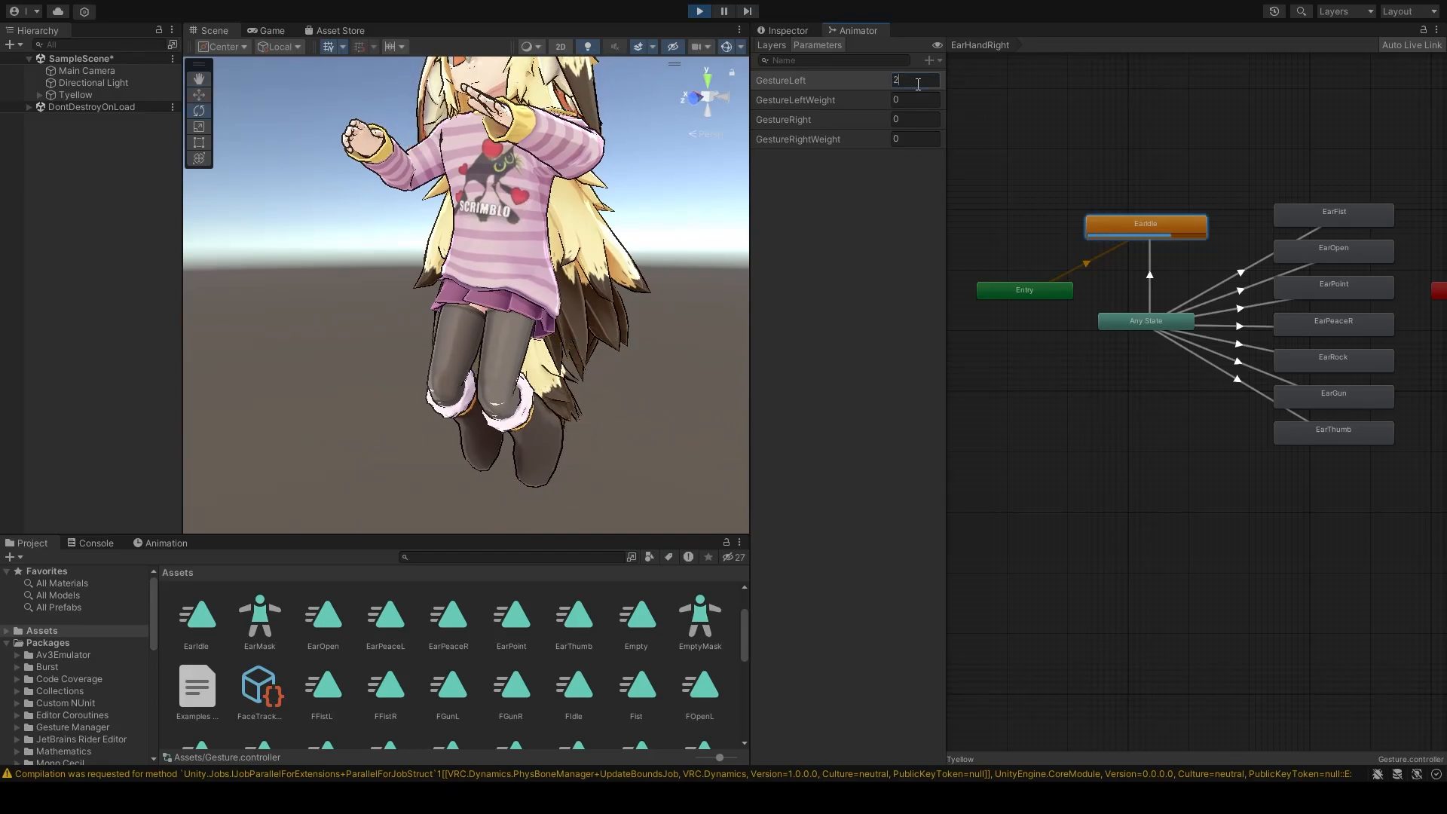
key("BackSpace")
type("3")
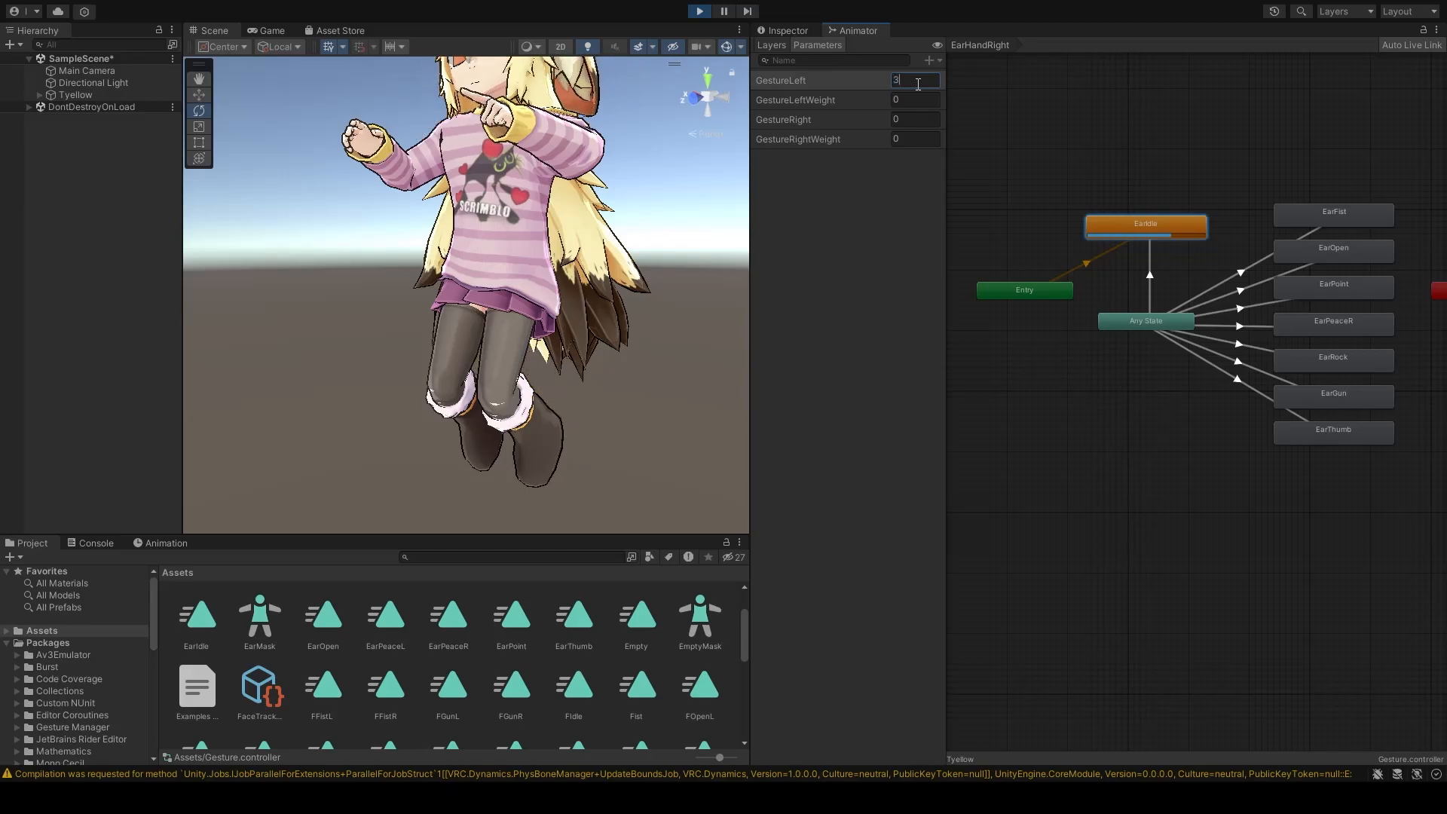
key("BackSpace")
type("4")
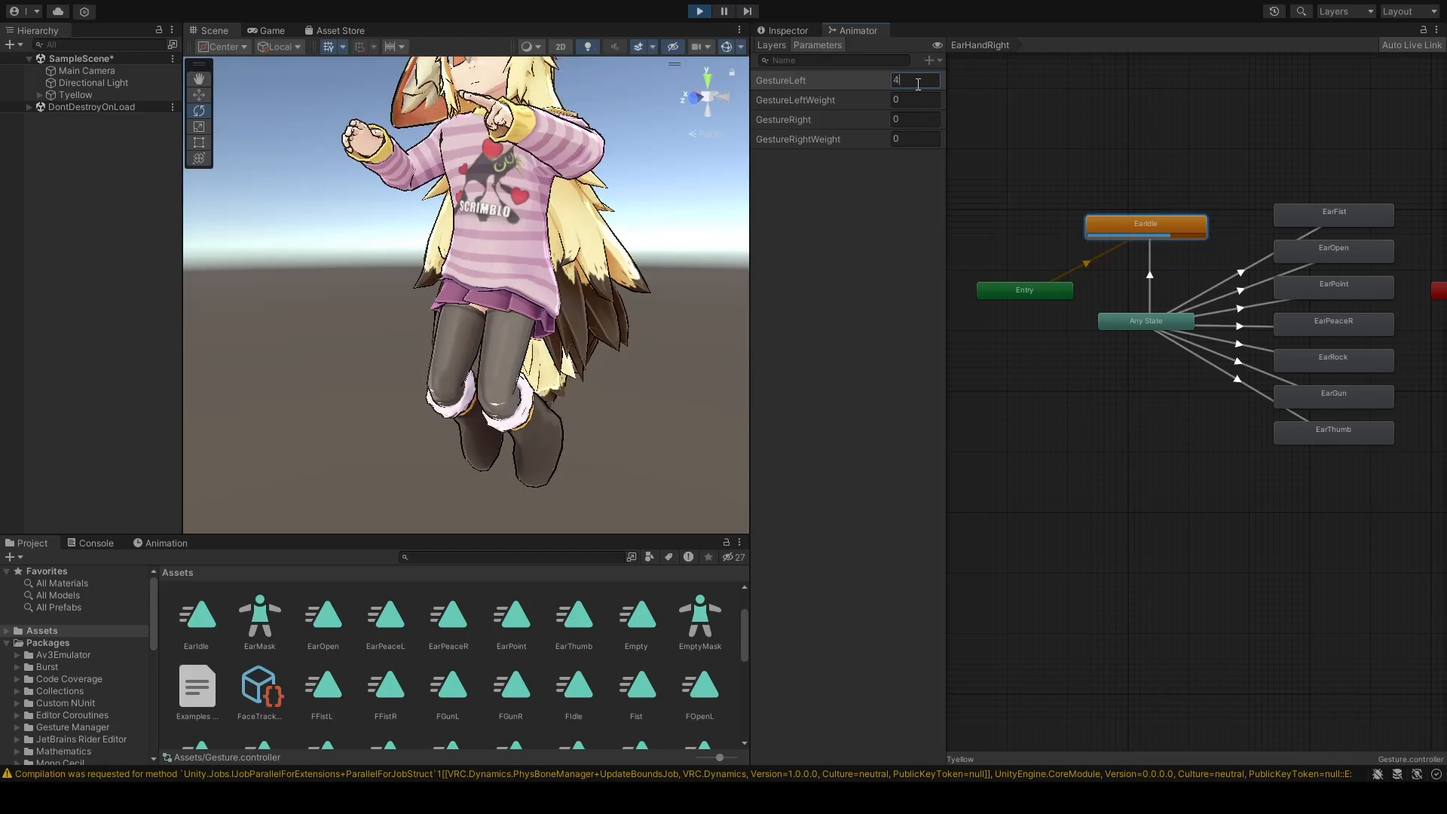
Step: View the tail from the side and test GestureLeft values 6 and 7
right_click_drag(633, 324, 200, 136)
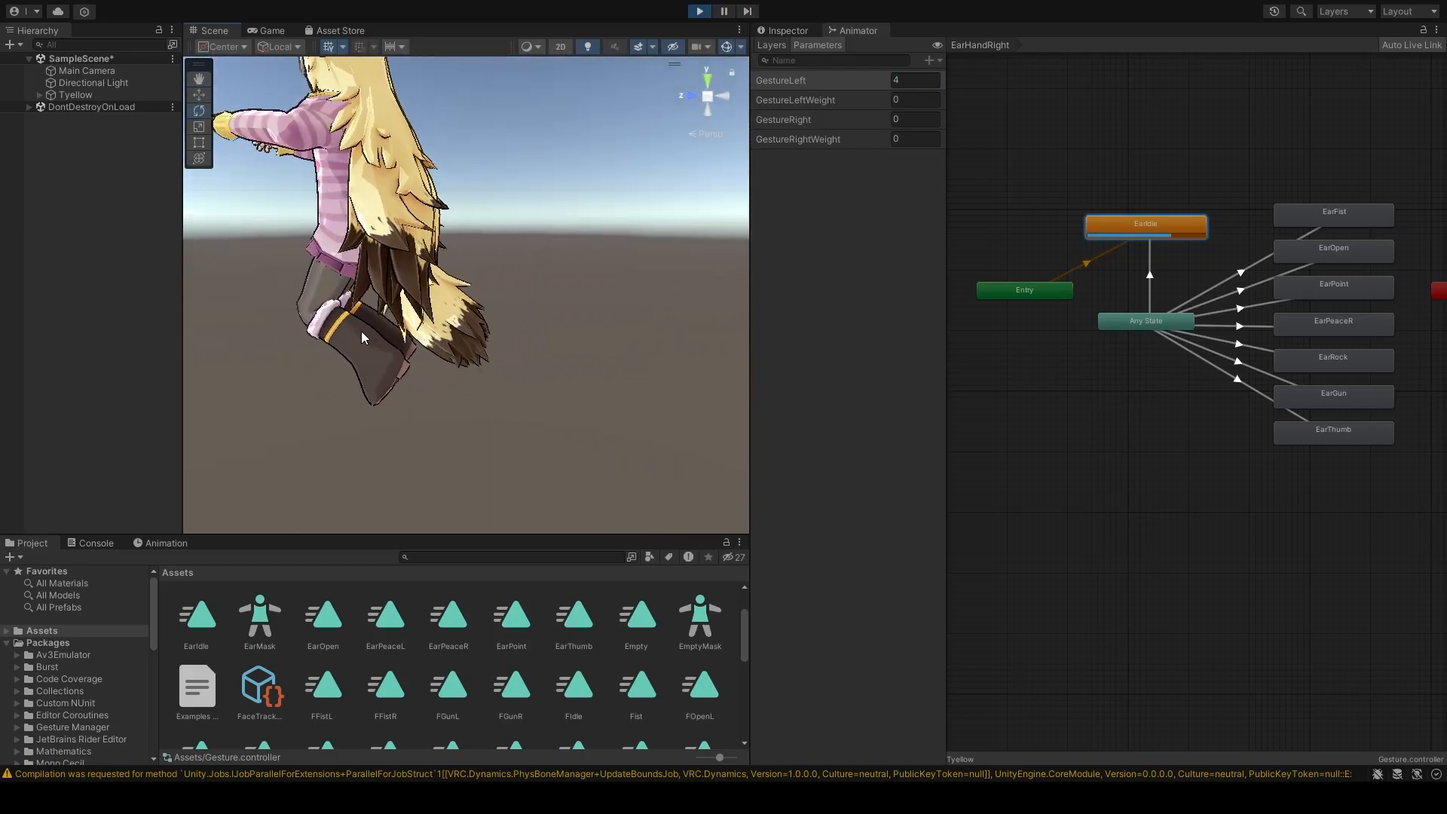
left_click(908, 78)
type("6")
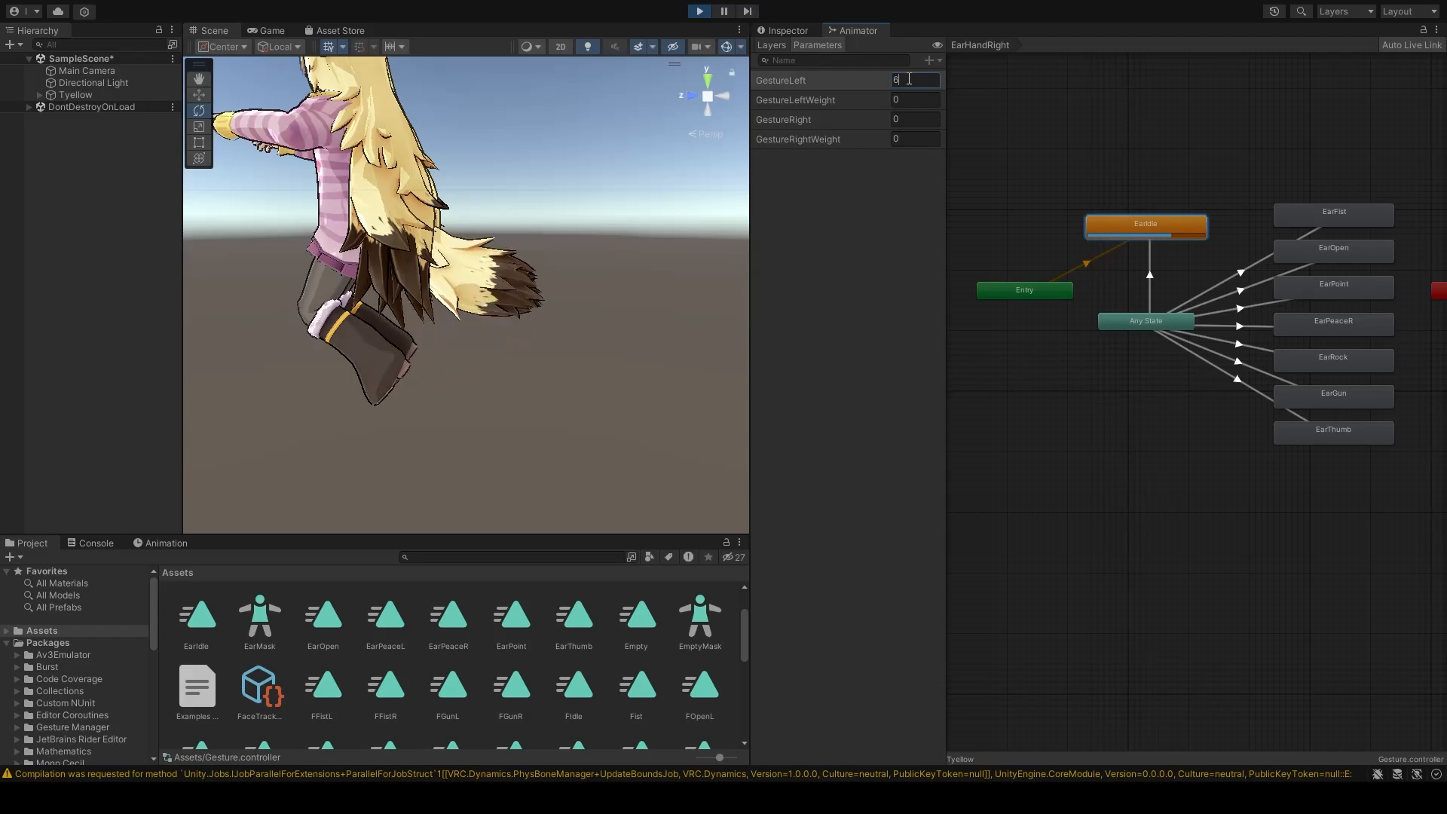
key("BackSpace")
type("71")
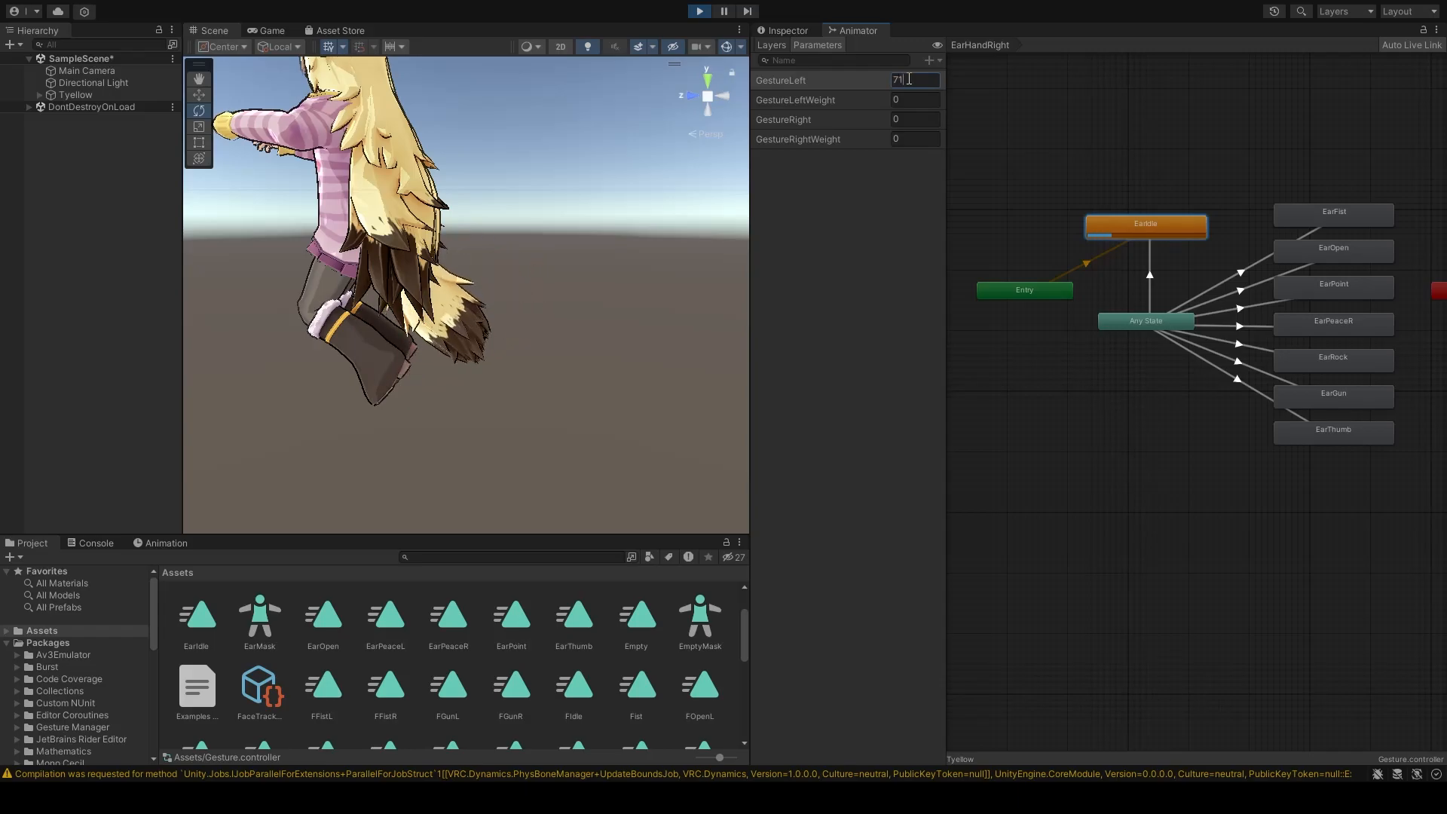
key("BackSpace")
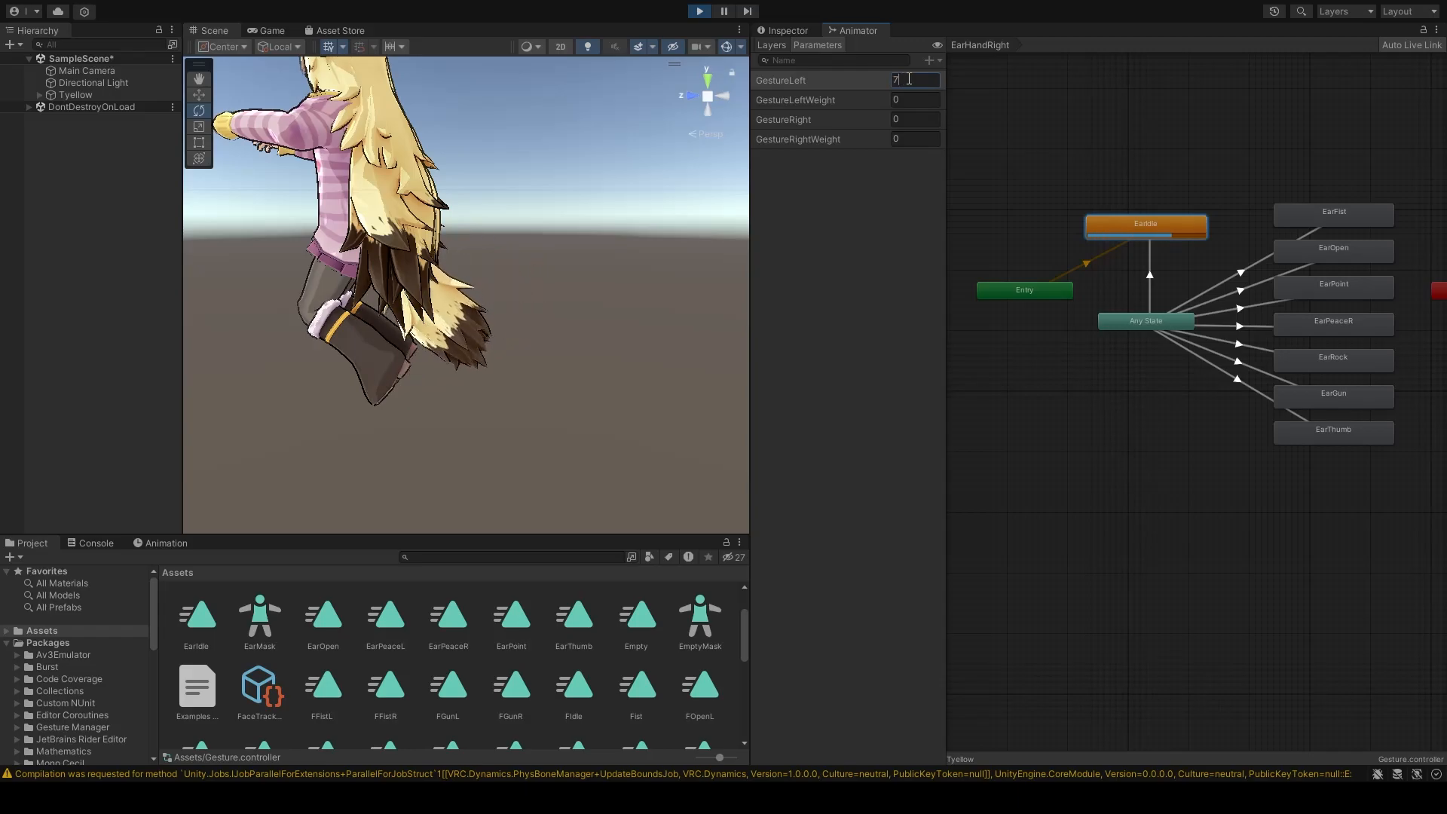
Step: Stop Play mode and bring the avatar back into view from the front
left_click_drag(633, 264, 661, 287, "alt")
right_click_drag(661, 286, 748, 309)
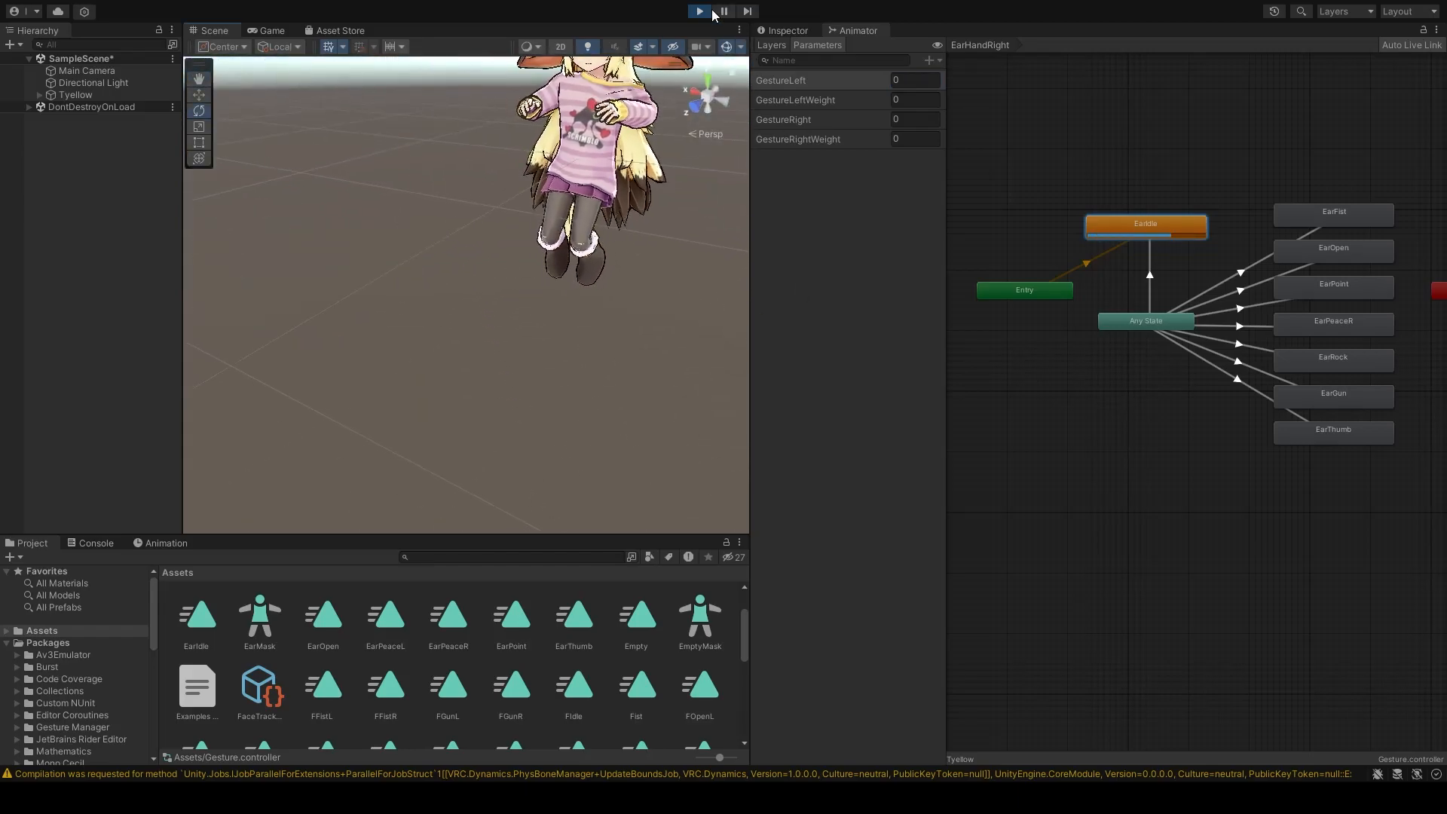
left_click(701, 11)
key("s")
right_click_drag(626, 290, 765, 267)
key("w")
Step: Enlarge the Scene view, display the EarIdle state's properties and reframe the avatar from the front
left_click_drag(751, 258, 1078, 297)
left_click(1097, 46)
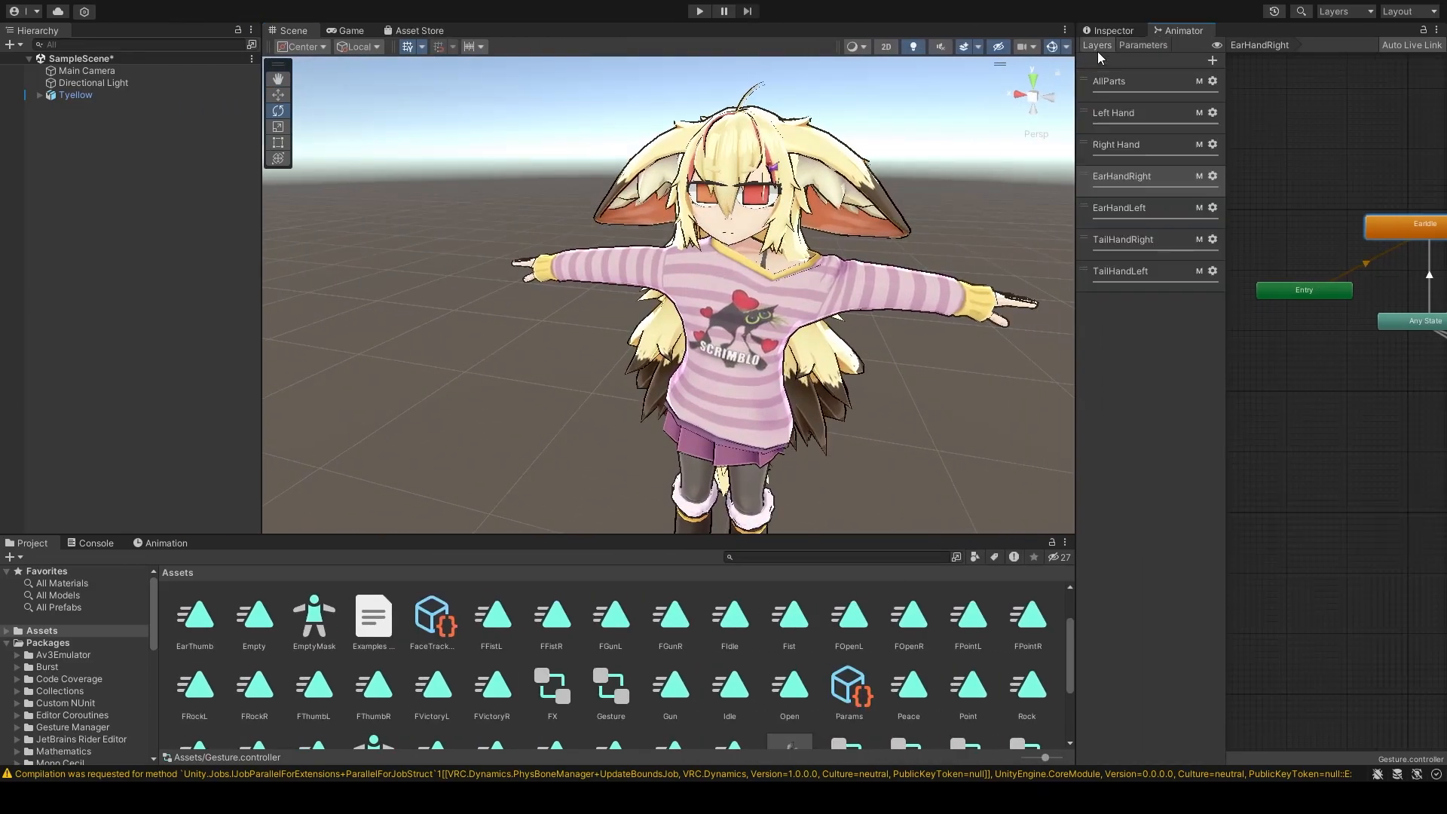
left_click(1111, 31)
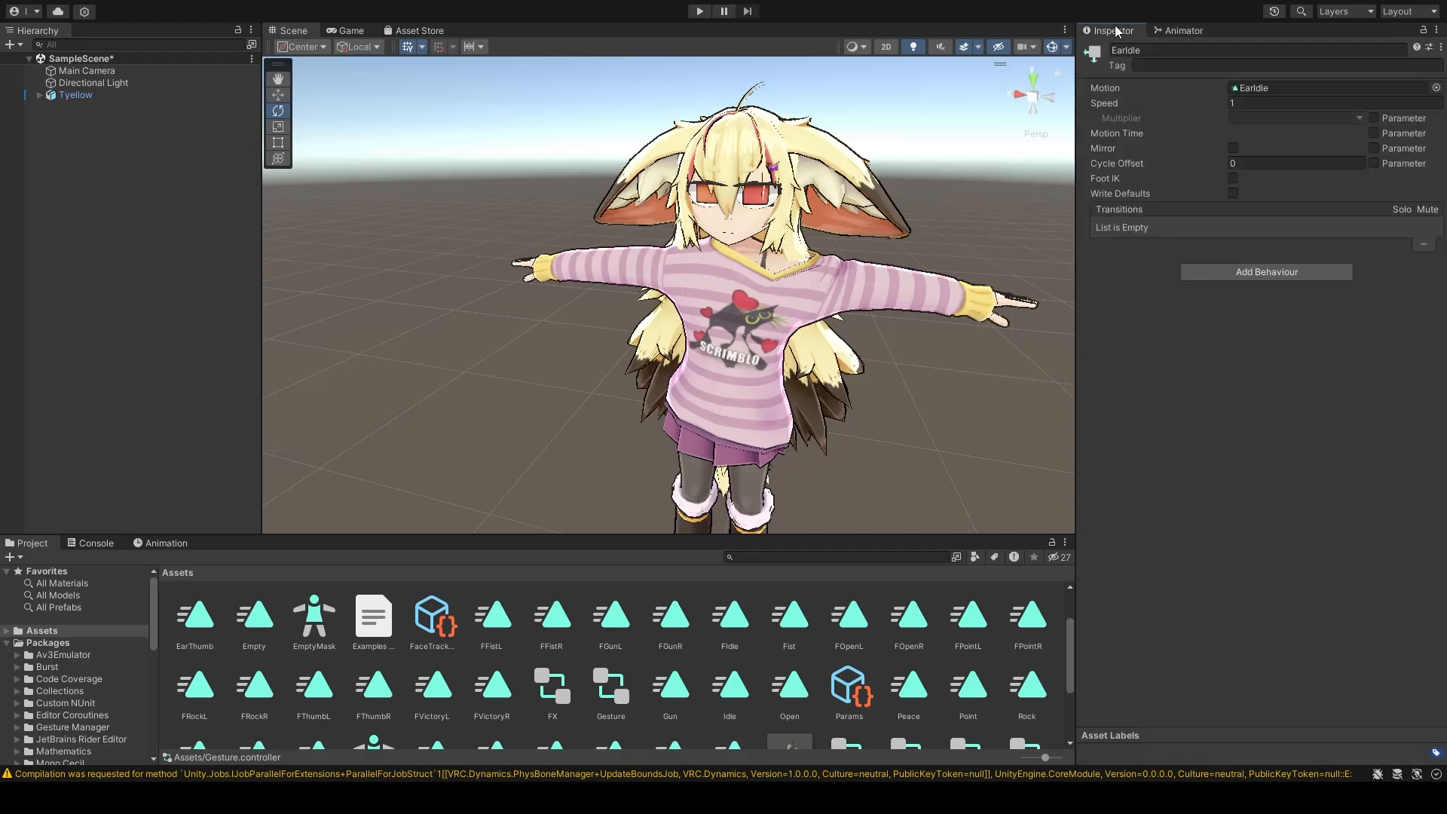
right_click_drag(769, 353, 838, 287)
scroll(764, 403, "up", 3)
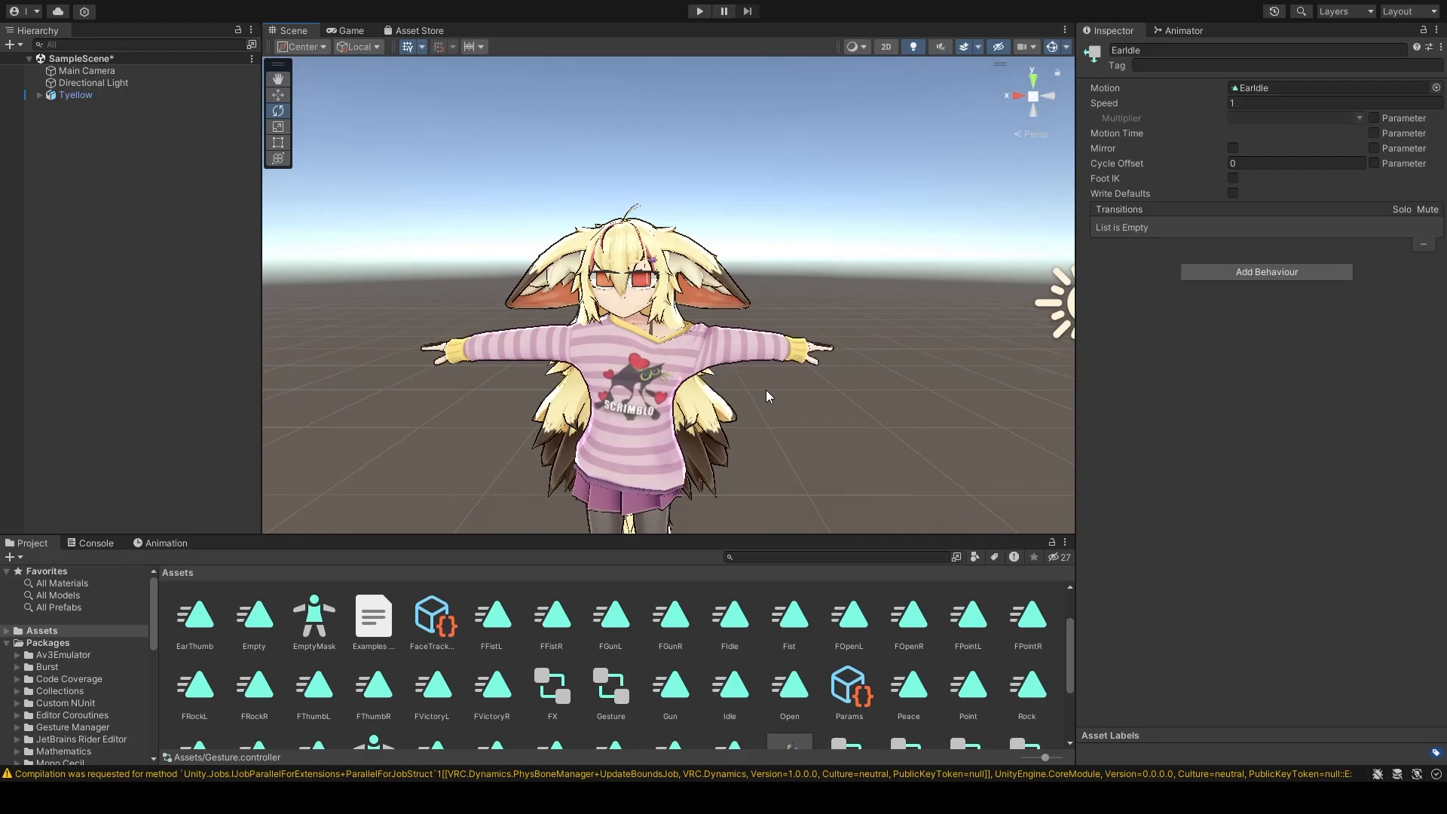